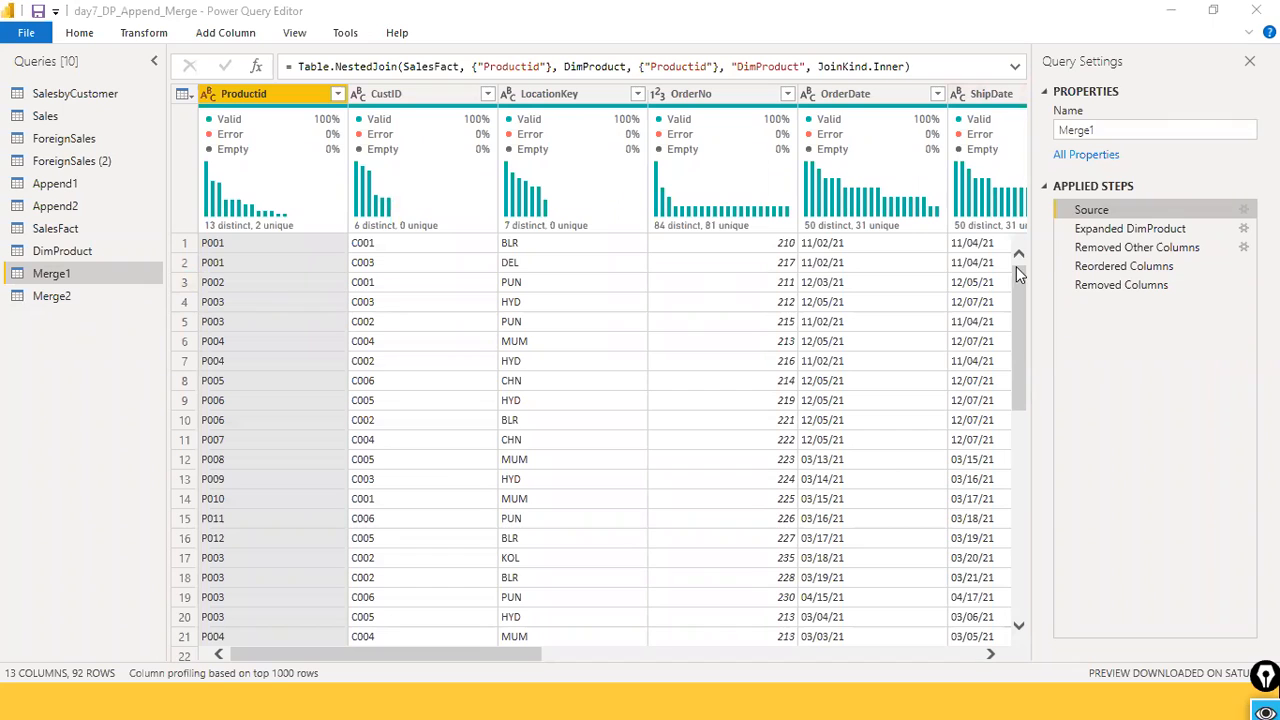
Step: Turn on fuzzy matching in the Source merge of SalesFact and DimProduct in the Merge1 query, keeping the inner join
left_click(63, 292)
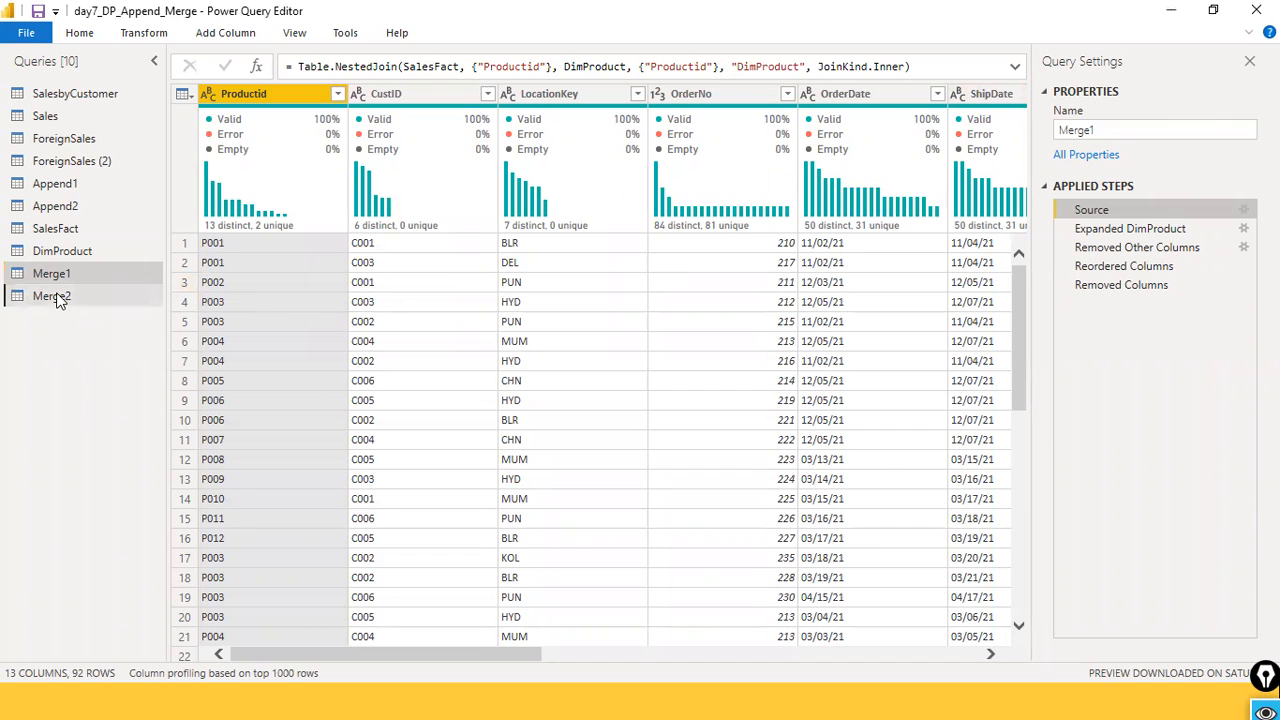
left_click(64, 276)
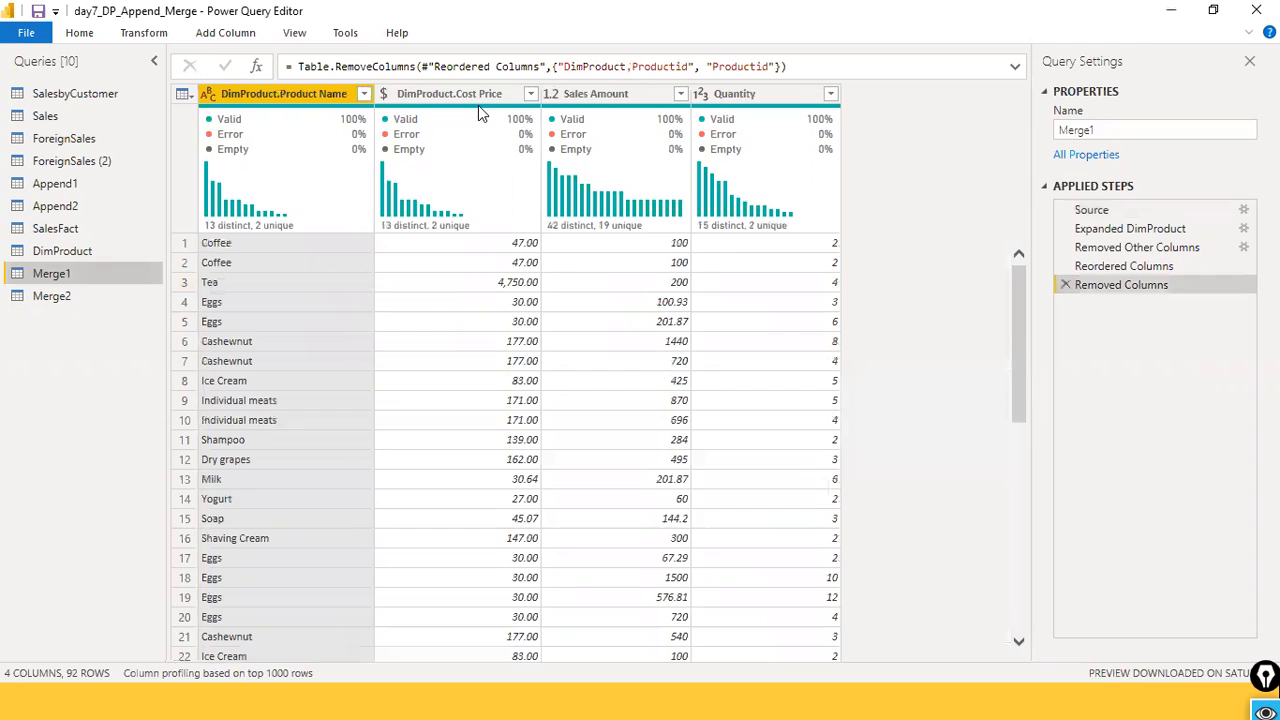
mouse_move(551, 124)
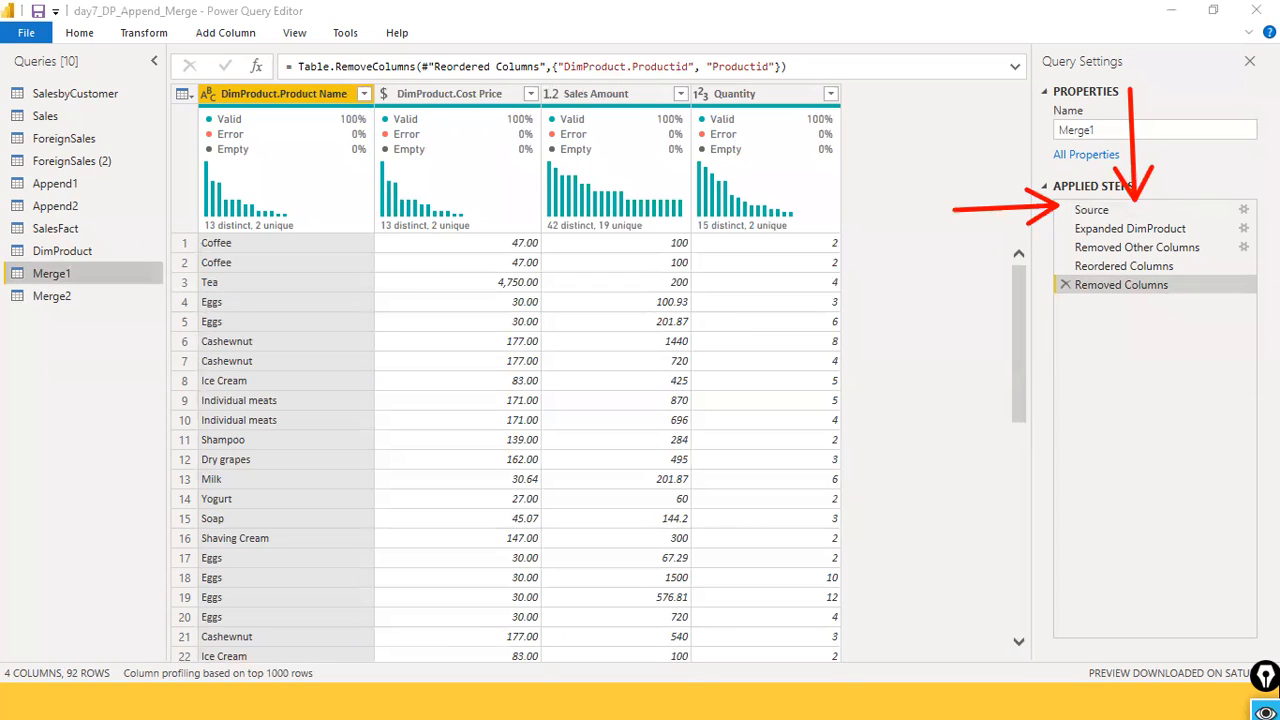
left_click(1238, 209)
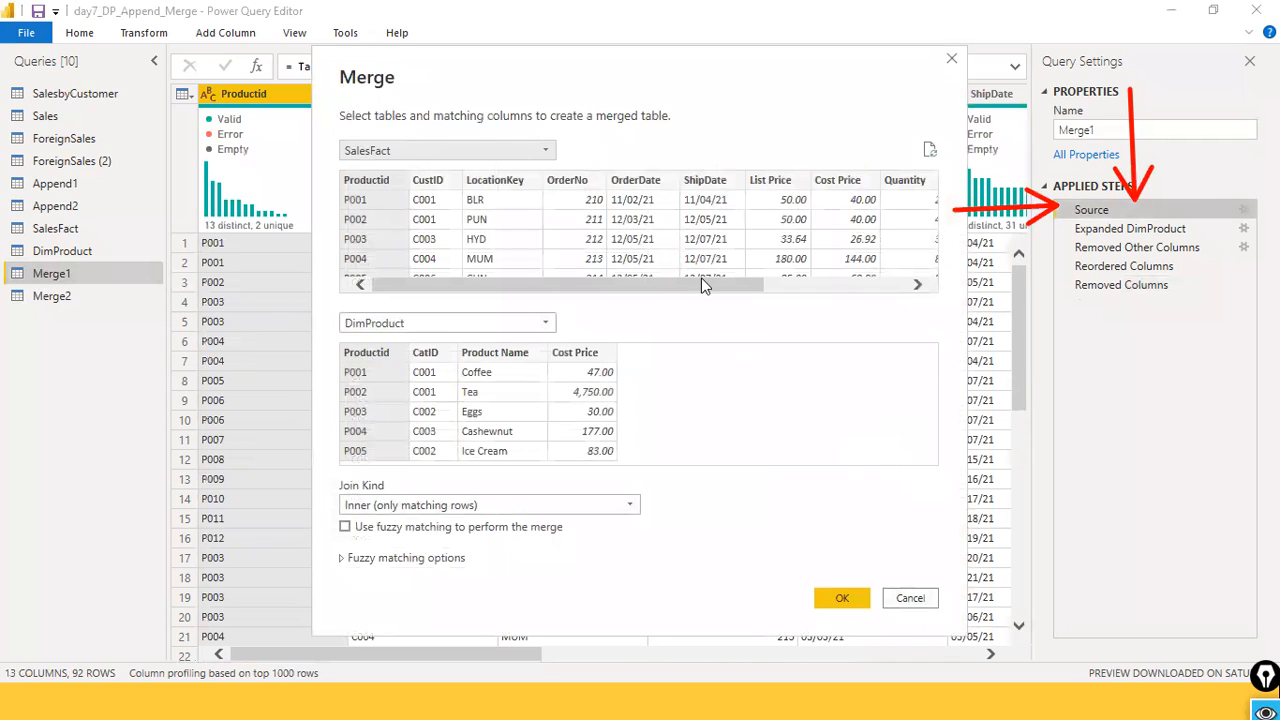
left_click(343, 560)
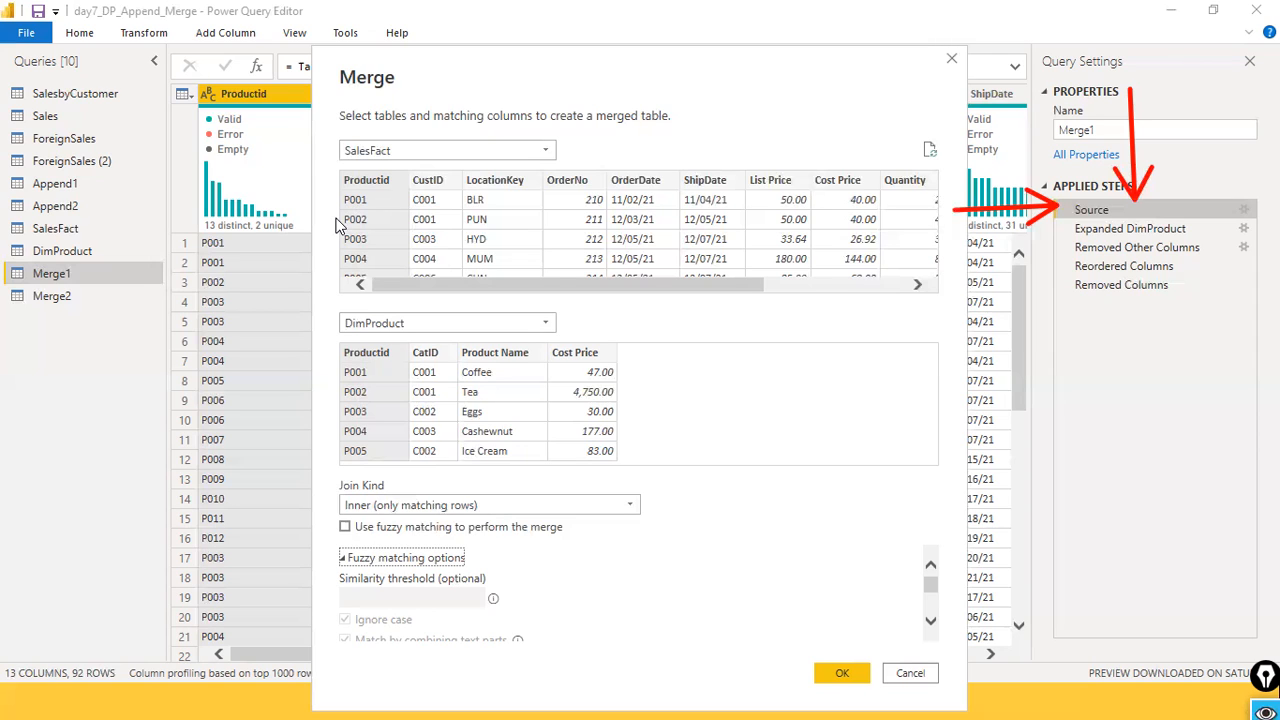
left_click(346, 530)
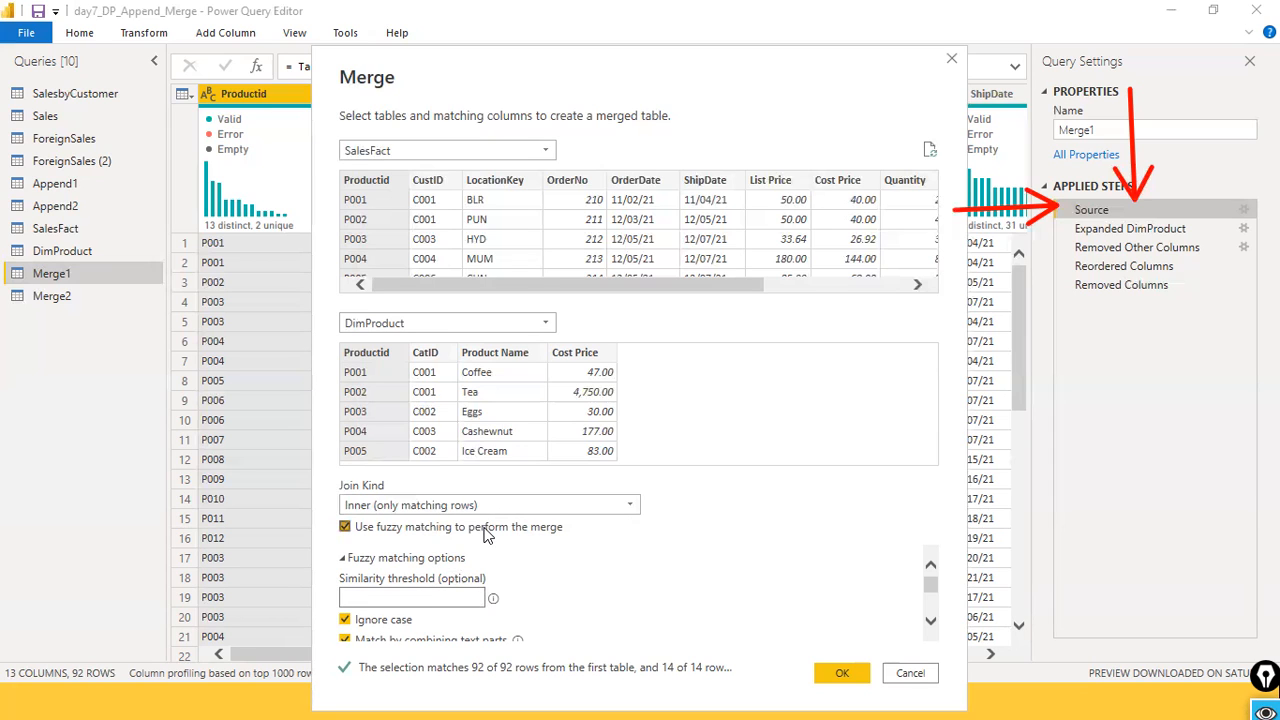
left_click(350, 560)
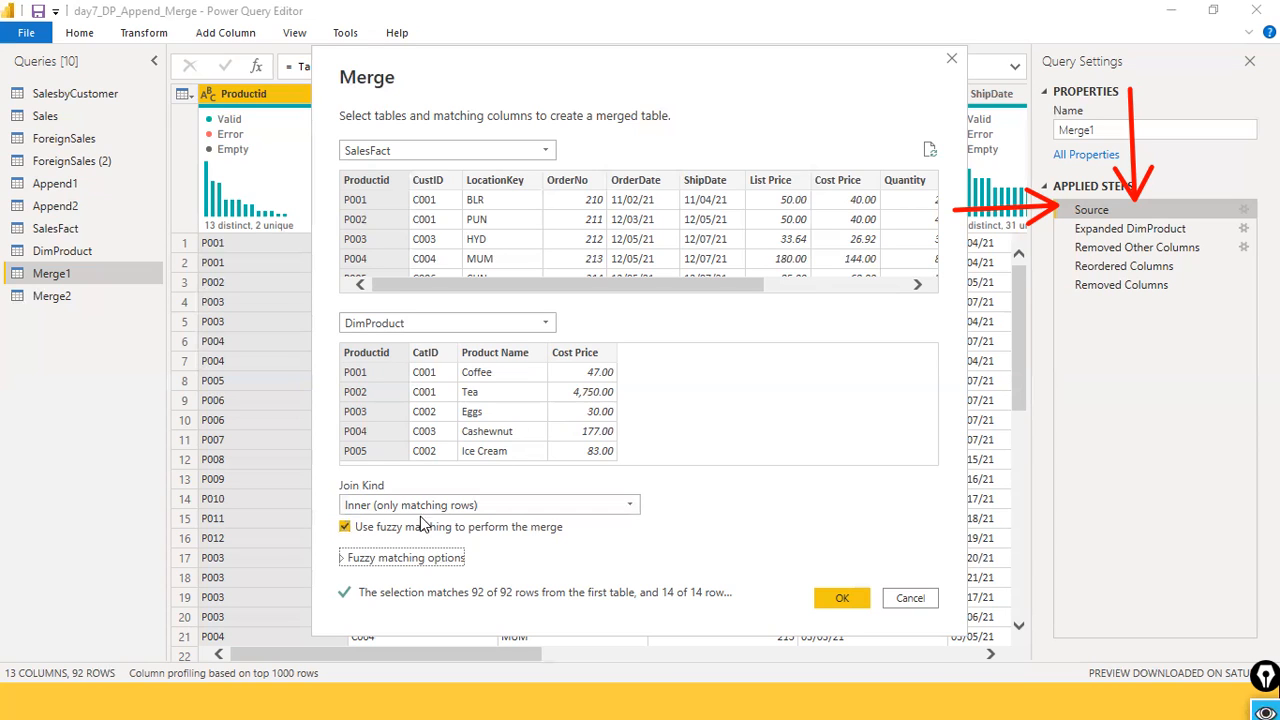
left_click(836, 599)
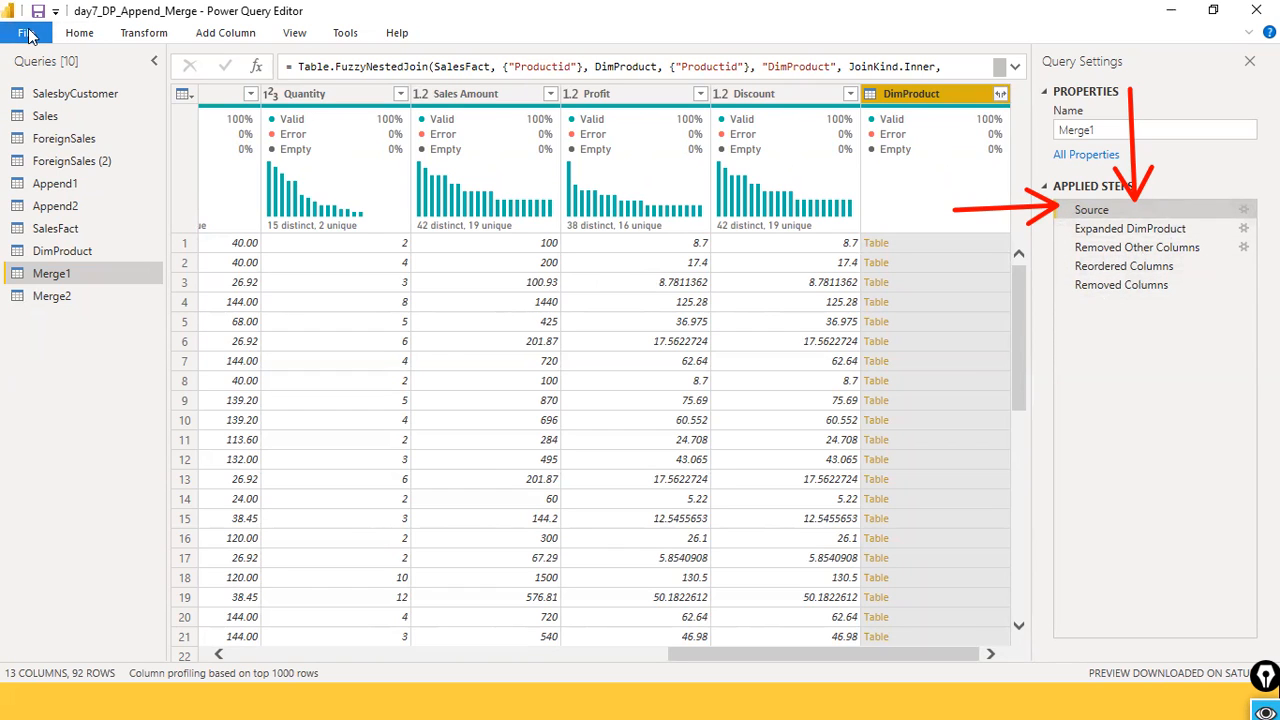
Step: Close the query editor without applying and discard the pending changes to Merge1
left_click(27, 33)
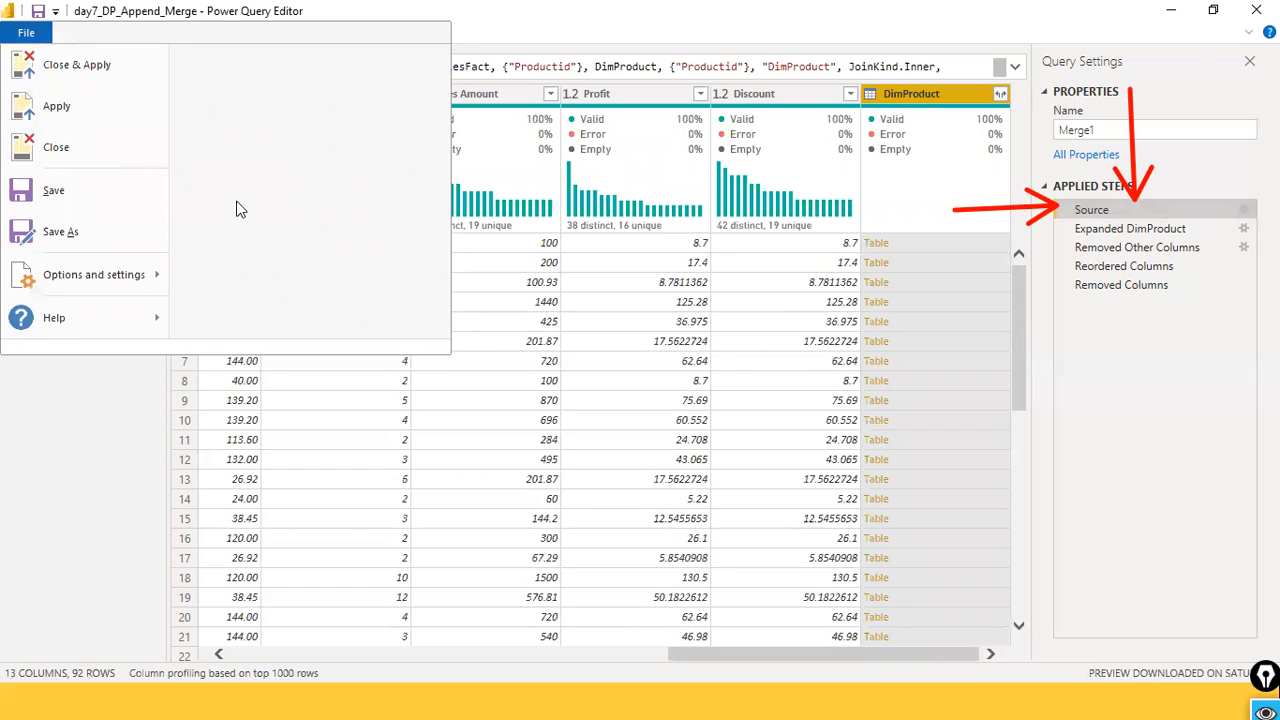
left_click(60, 150)
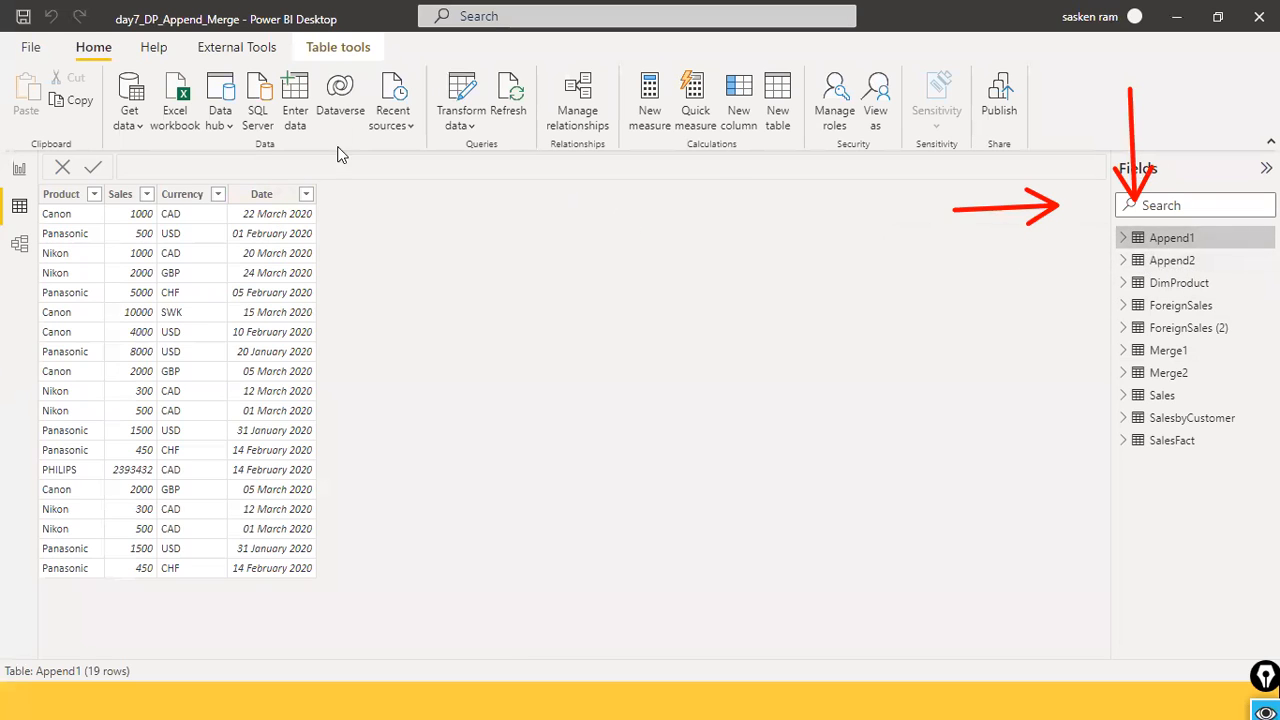
left_click(476, 131)
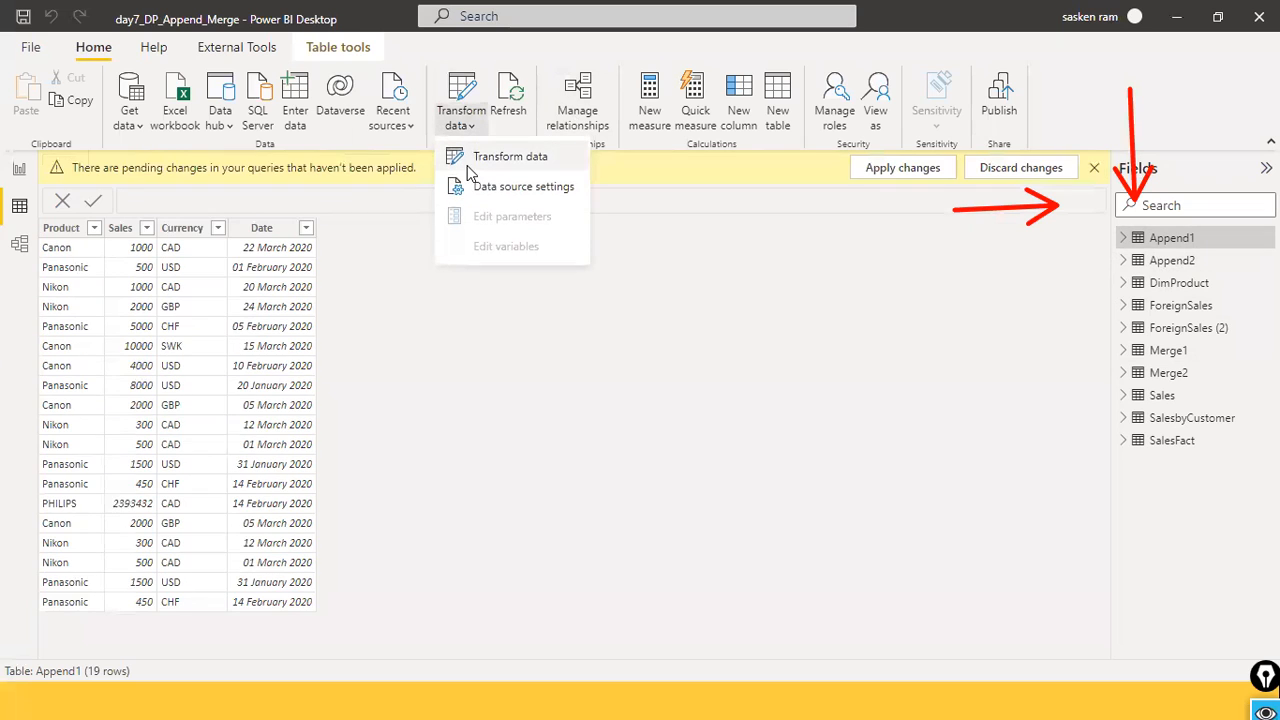
left_click(980, 176)
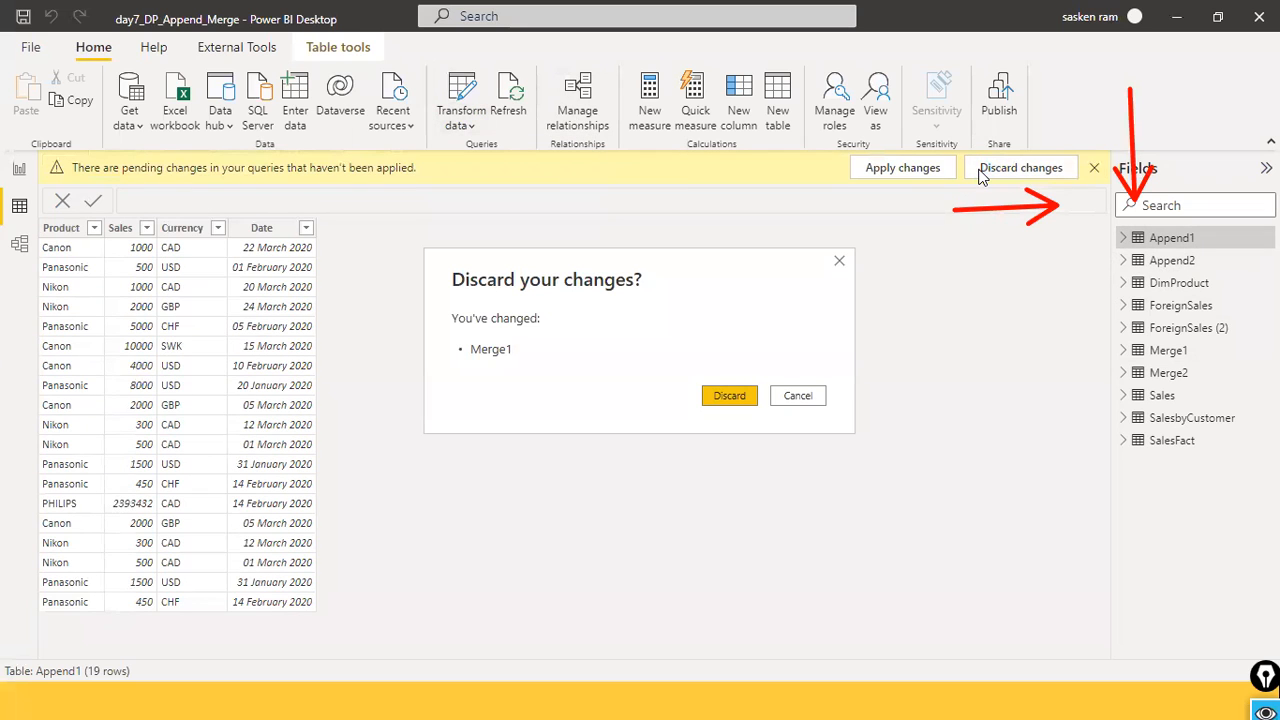
left_click(733, 397)
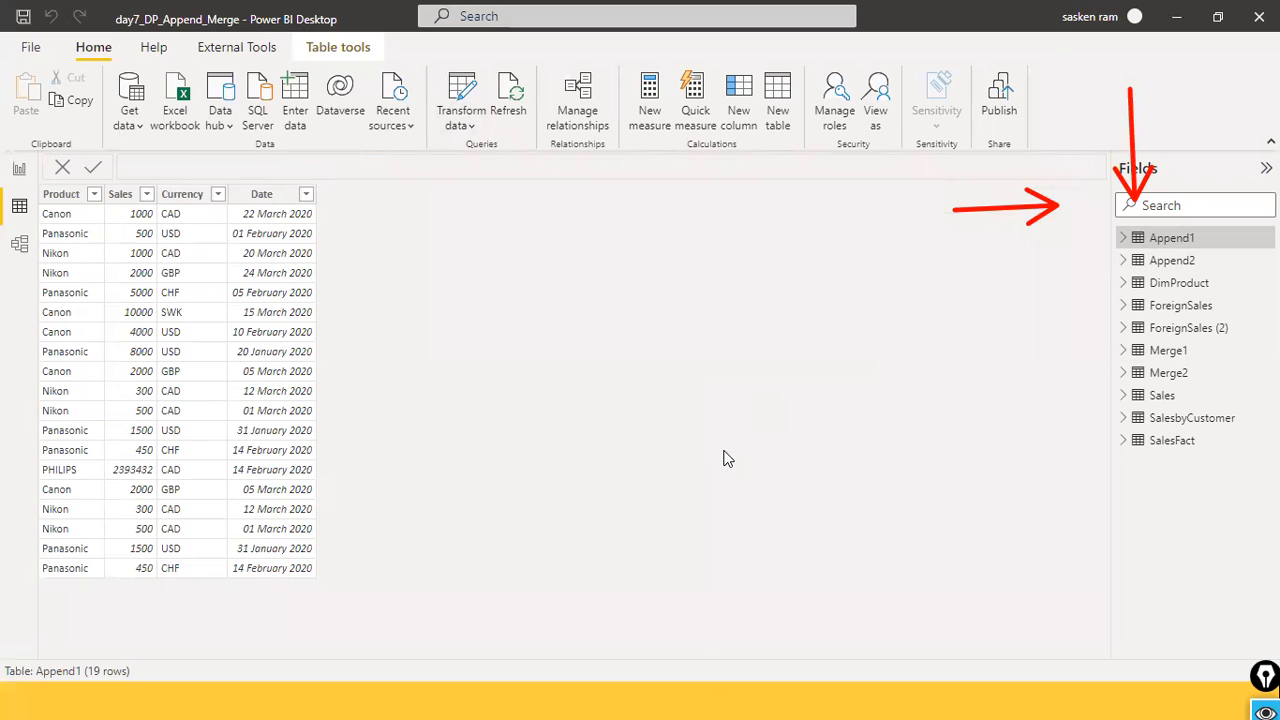
Step: Reopen the Power Query Editor for transforming data and display the Merge1 query
left_click(452, 127)
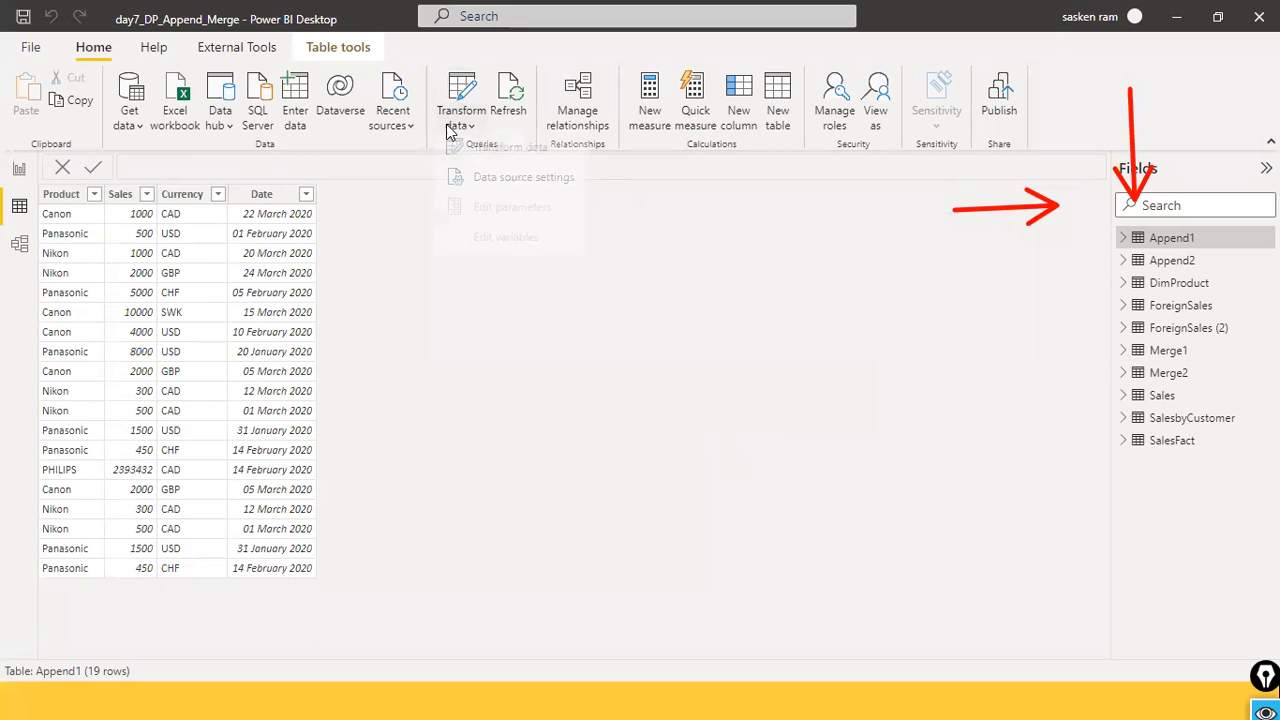
left_click(472, 168)
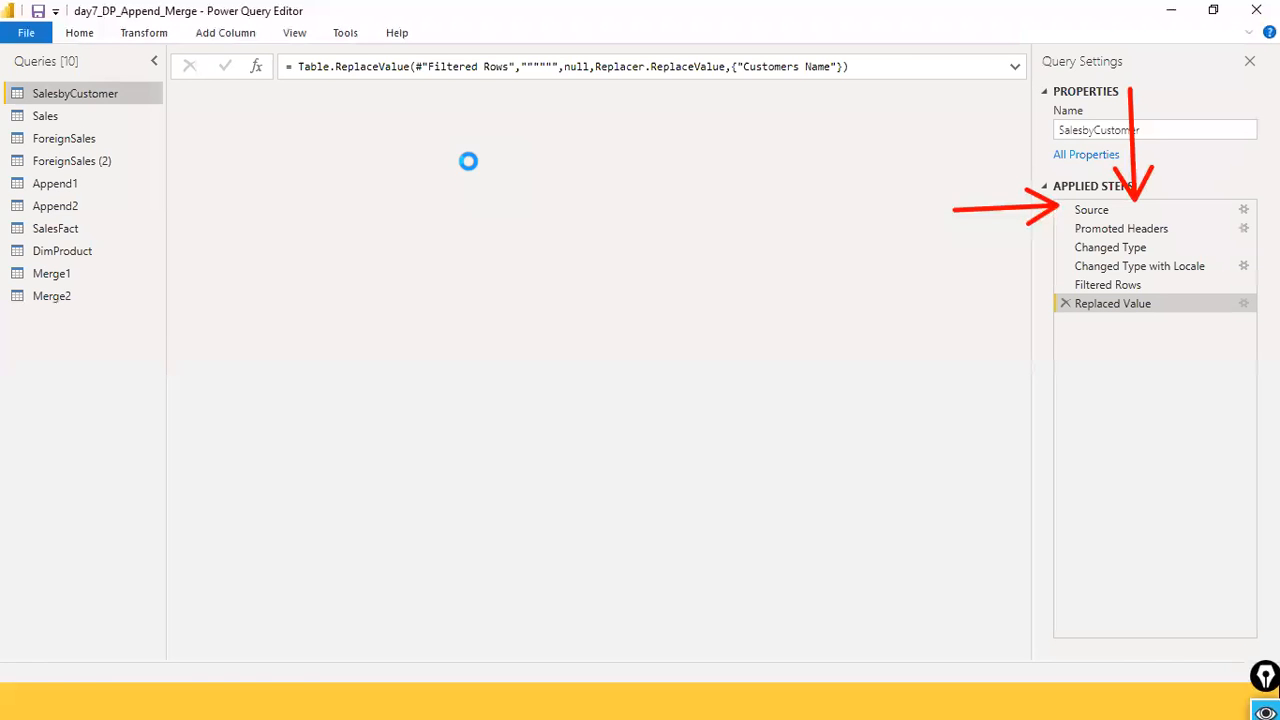
mouse_move(472, 170)
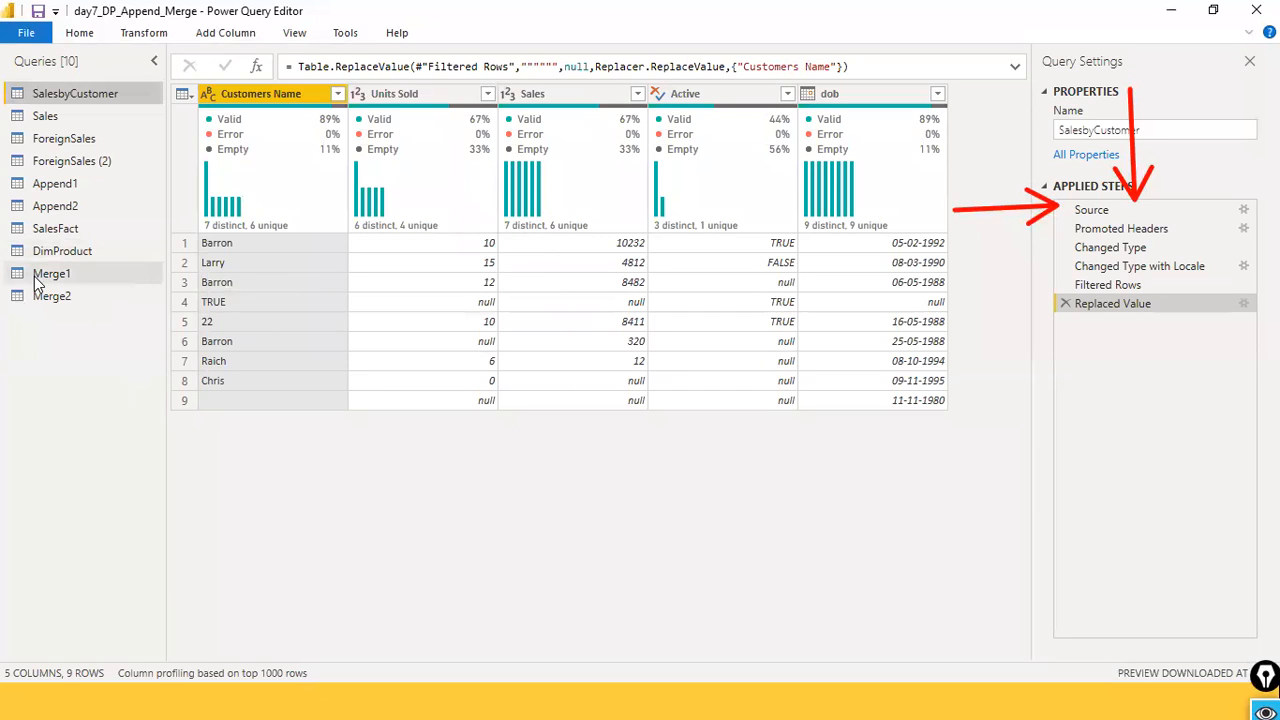
left_click(54, 188)
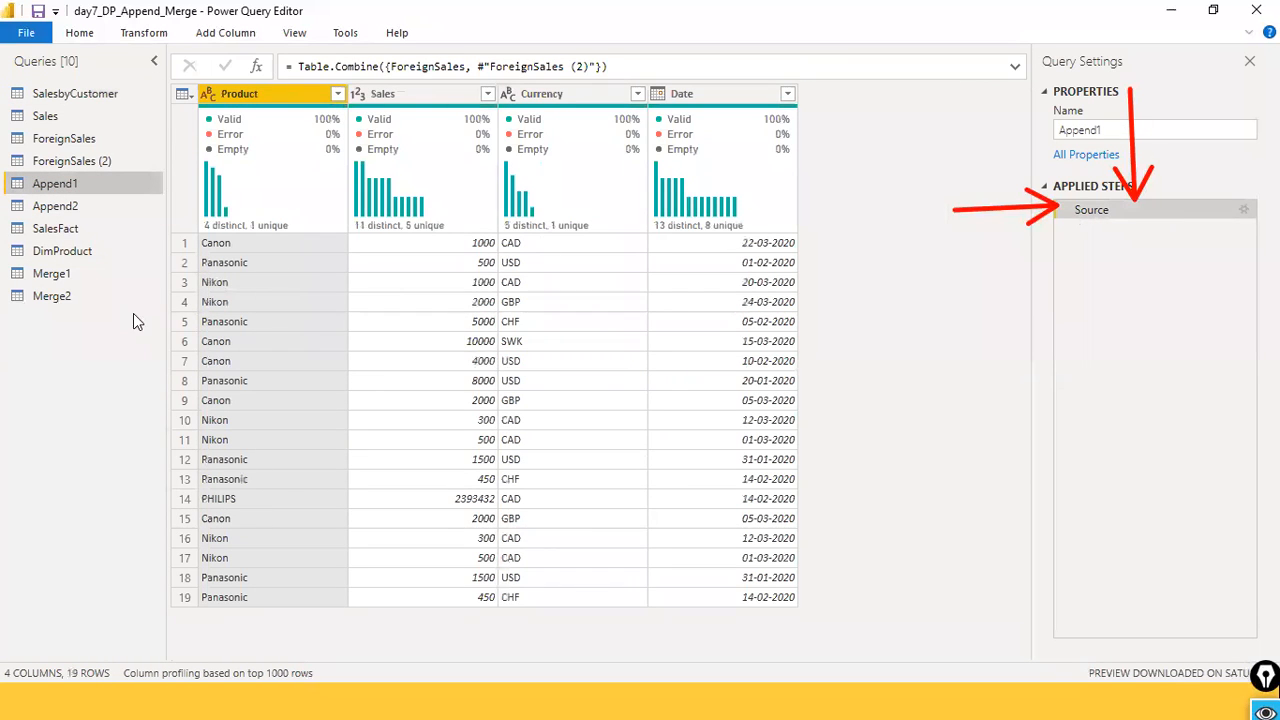
left_click(49, 272)
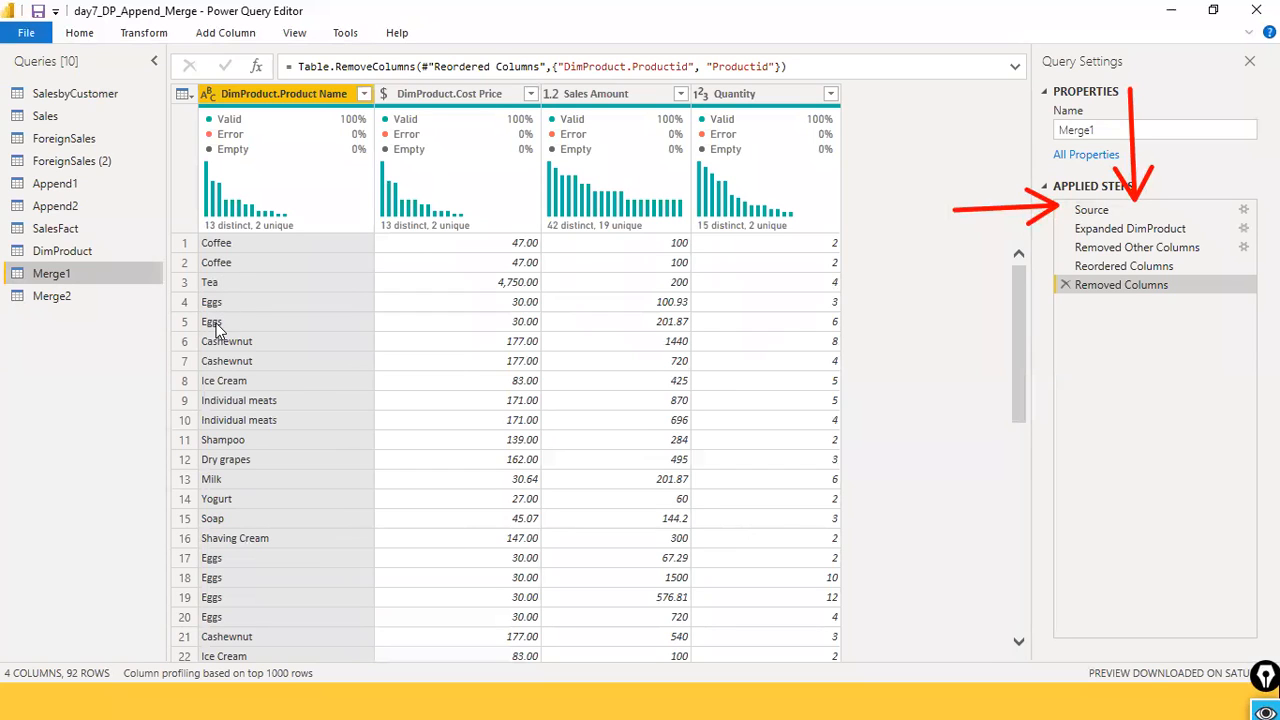
Step: Create a duplicate of the Merge1 query and also a reference to it
right_click(44, 280)
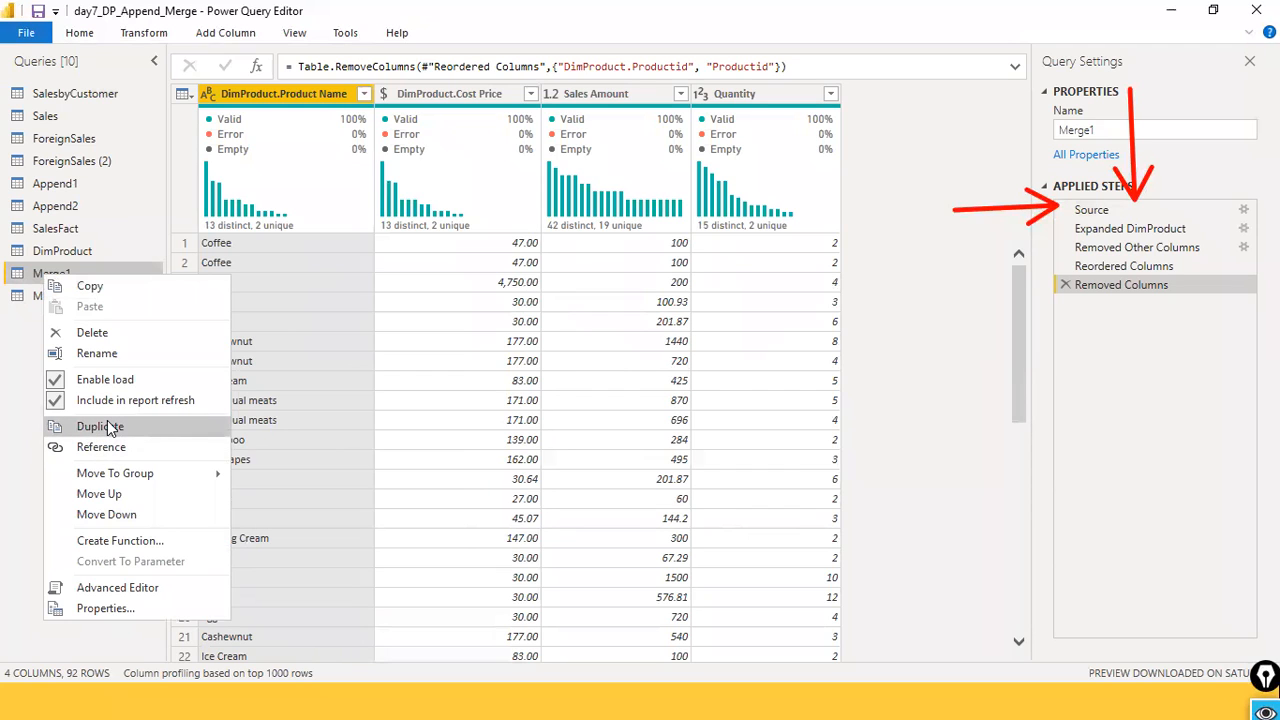
left_click(925, 489)
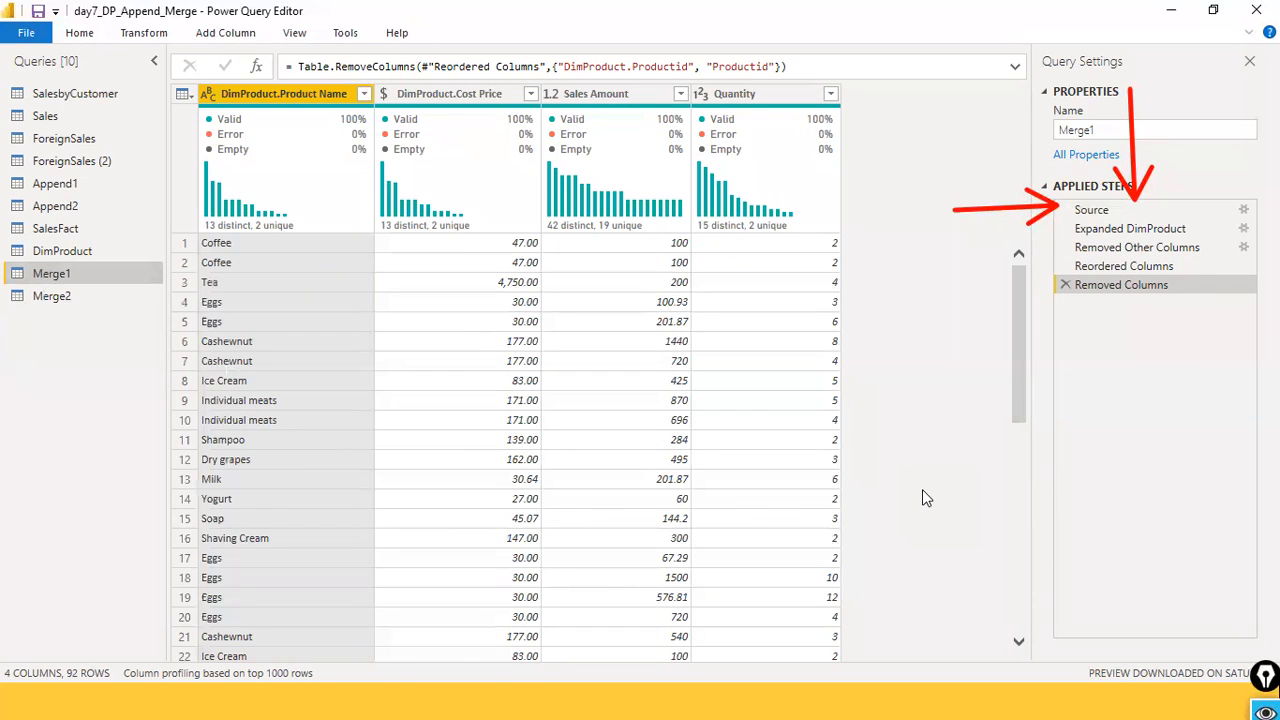
right_click(48, 277)
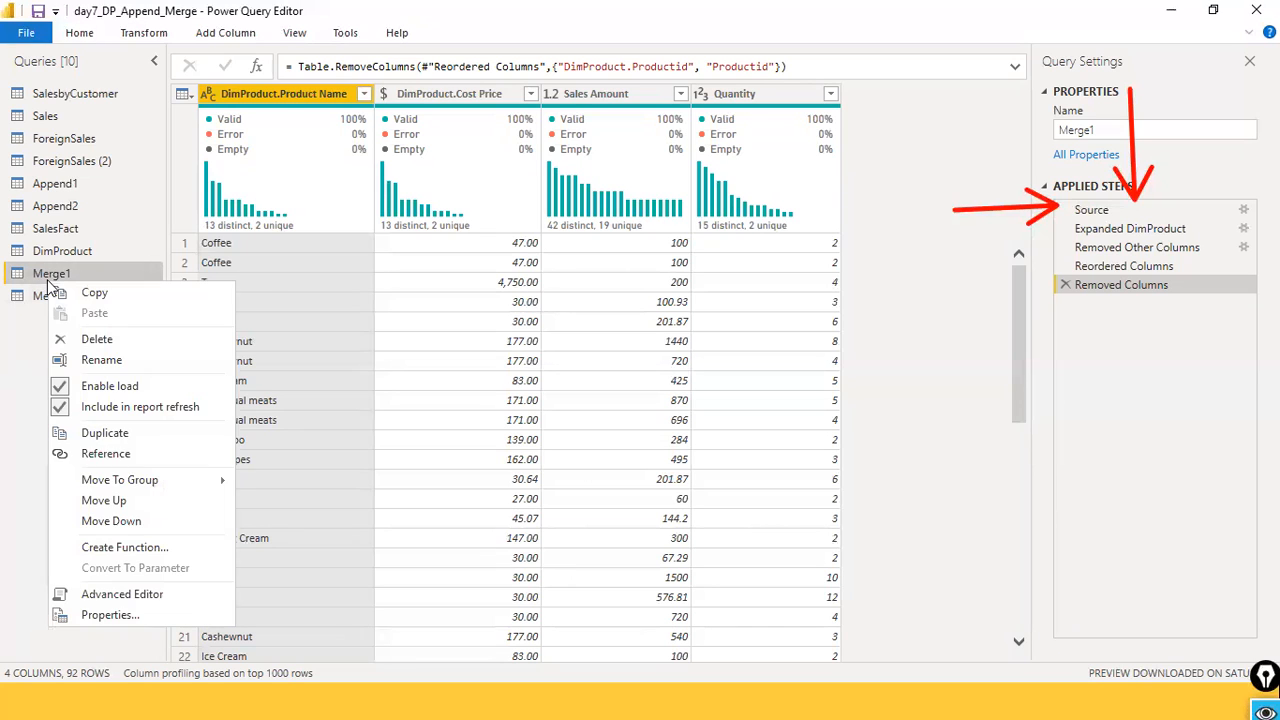
left_click(135, 435)
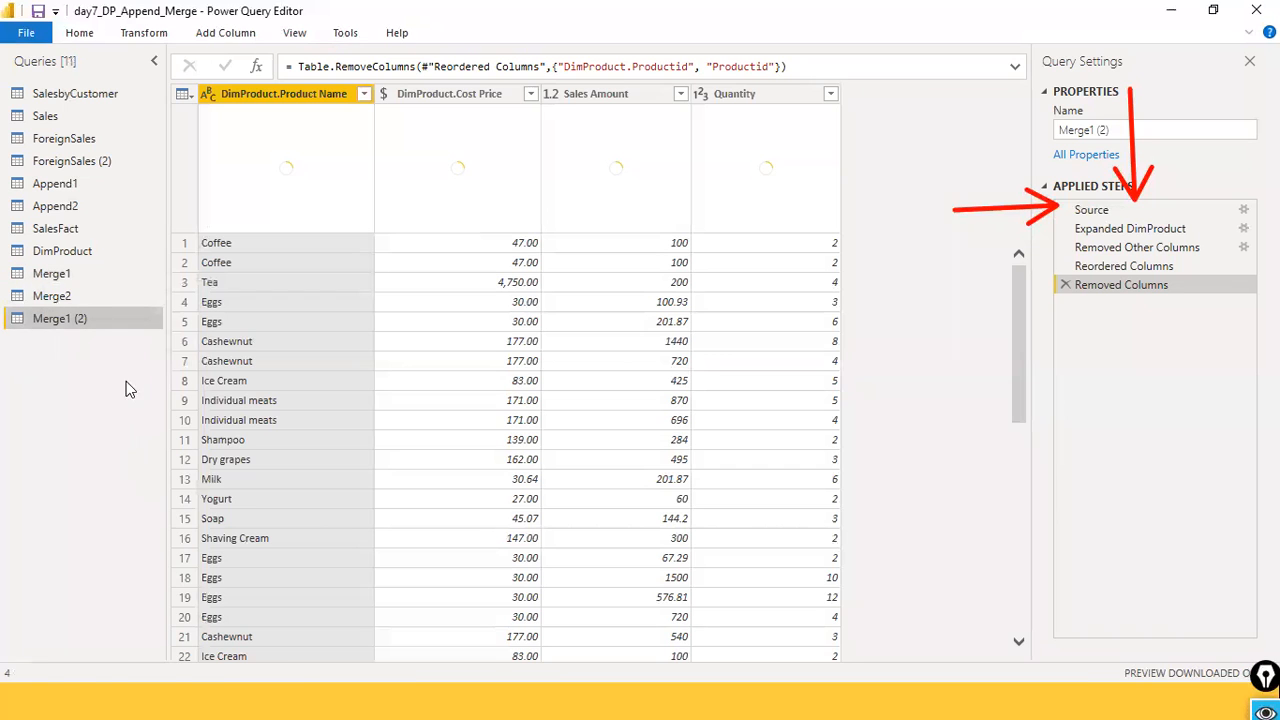
right_click(44, 274)
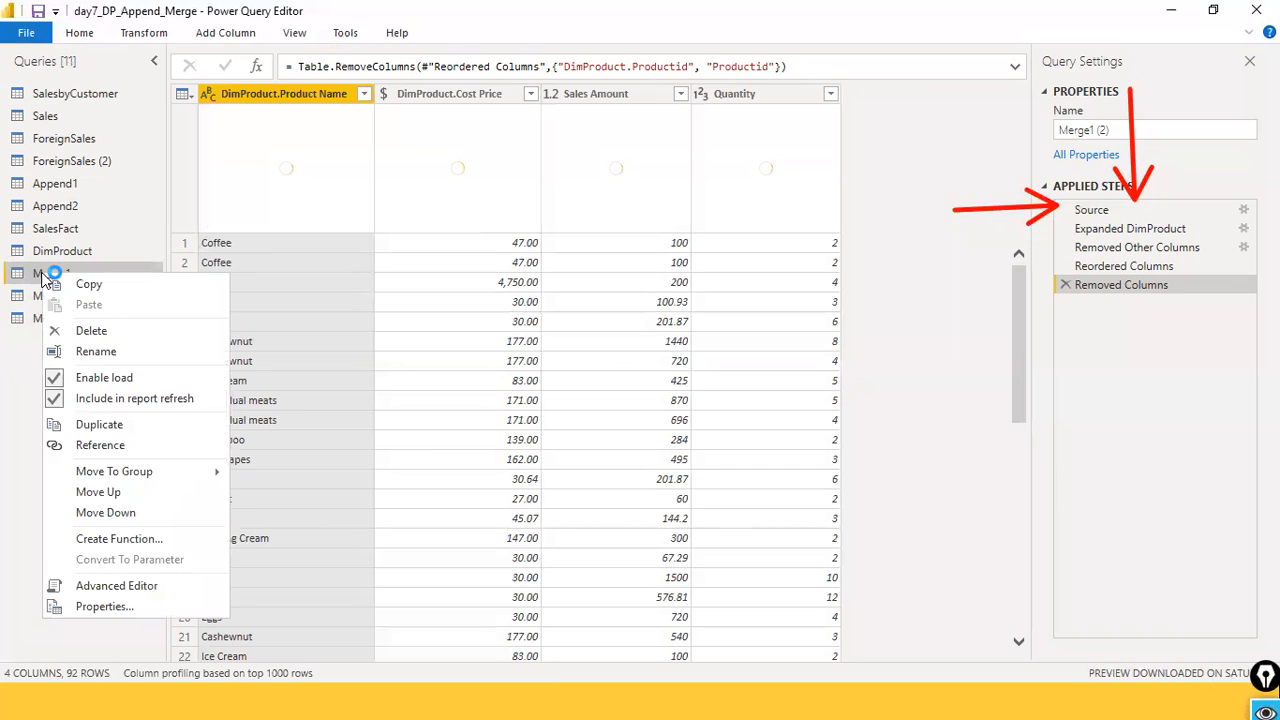
left_click(100, 445)
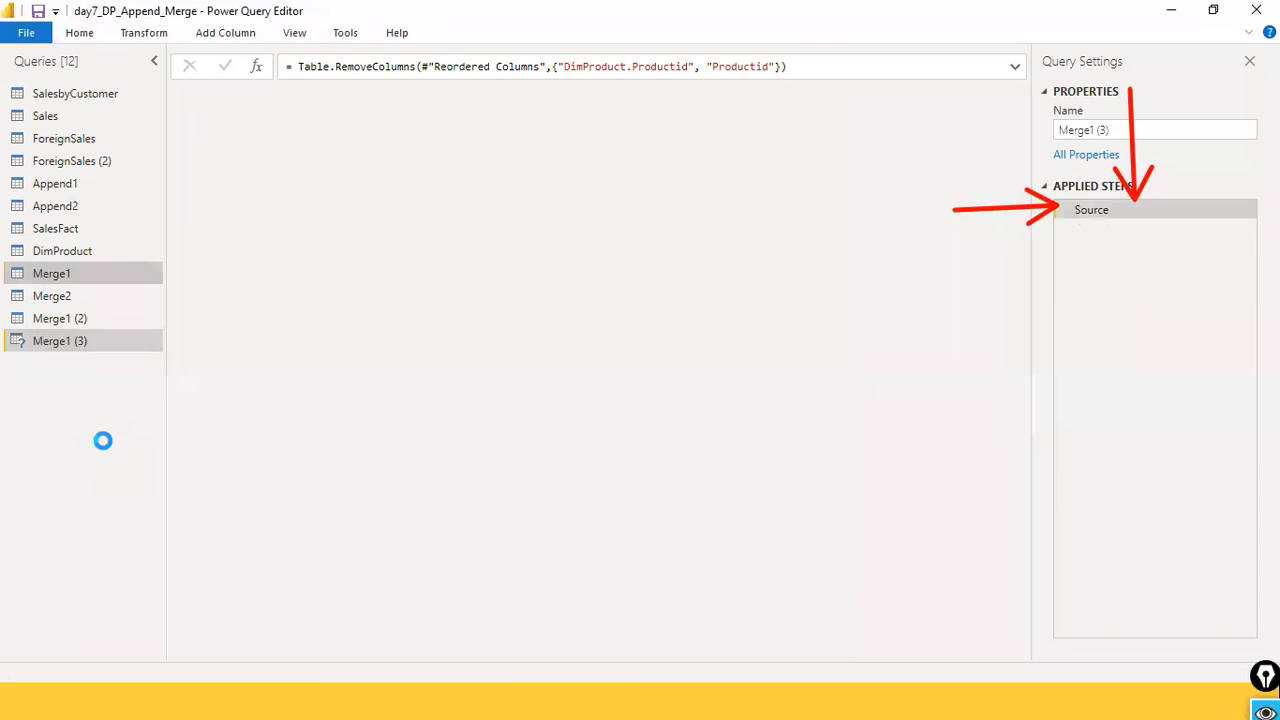
Step: Rename the duplicate query Merge1 (2) as merge1_duplicate
left_click(51, 278)
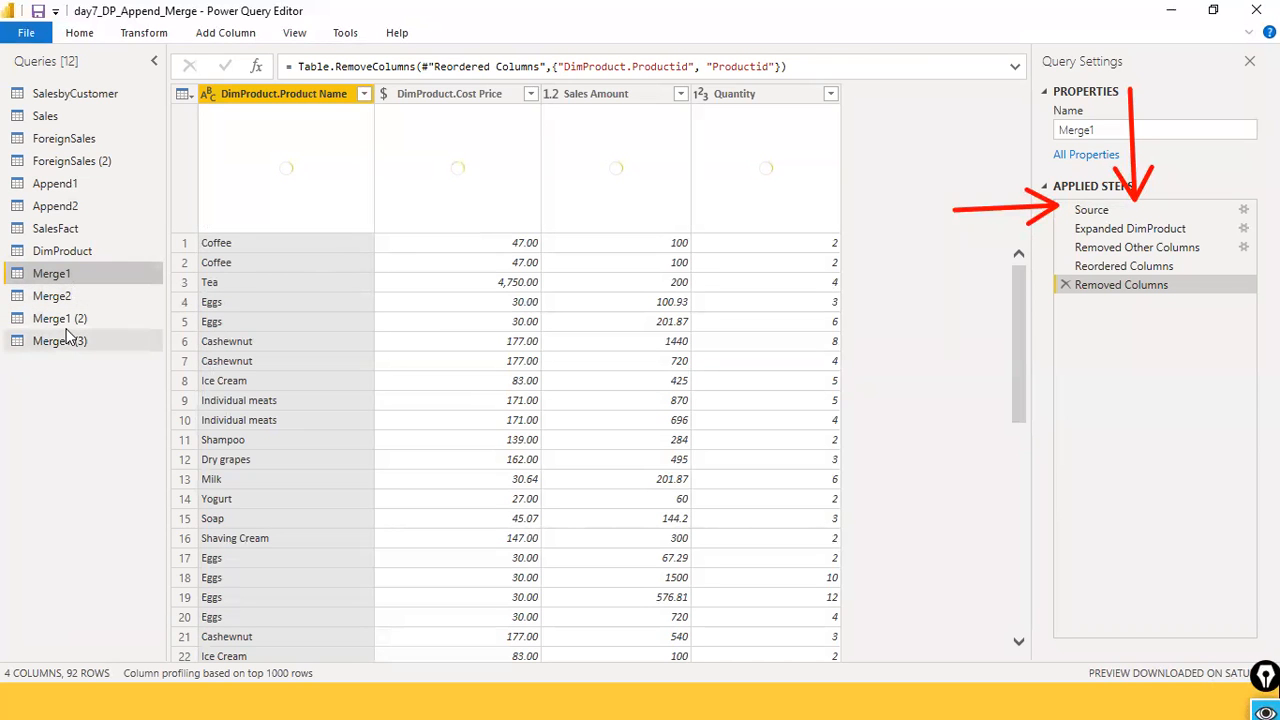
left_click(70, 320)
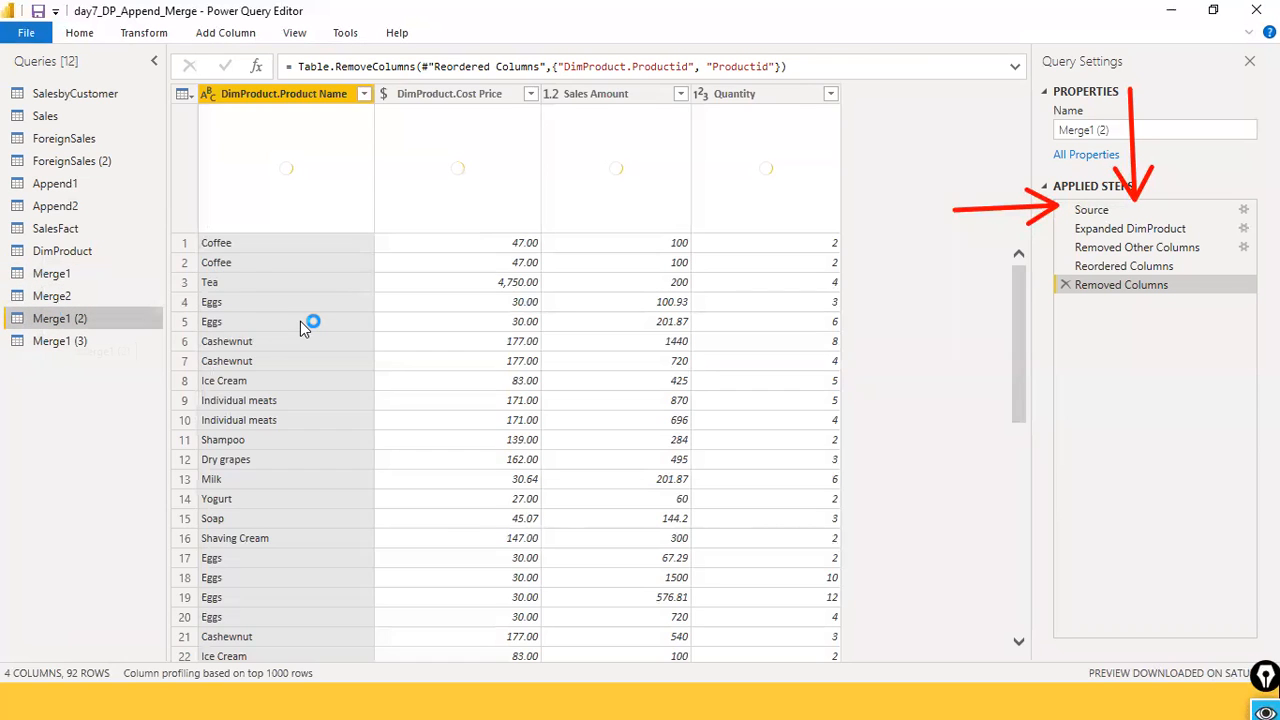
left_click(77, 341)
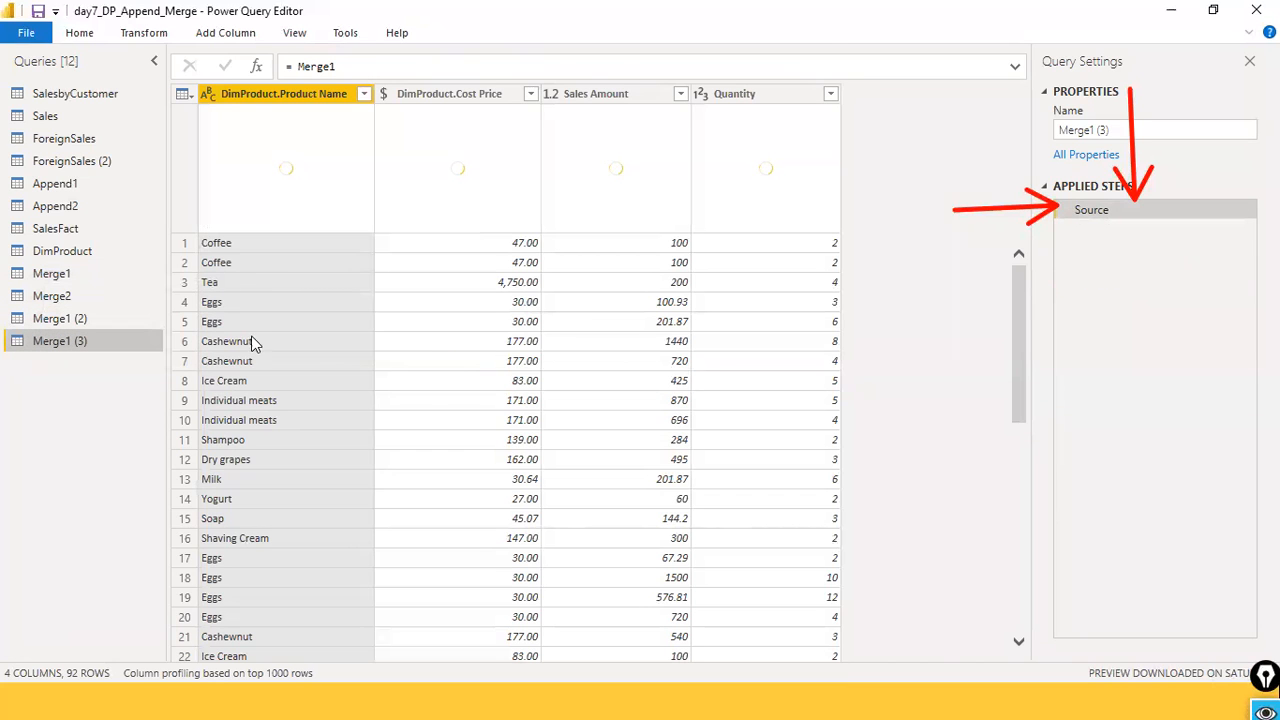
left_click(75, 277)
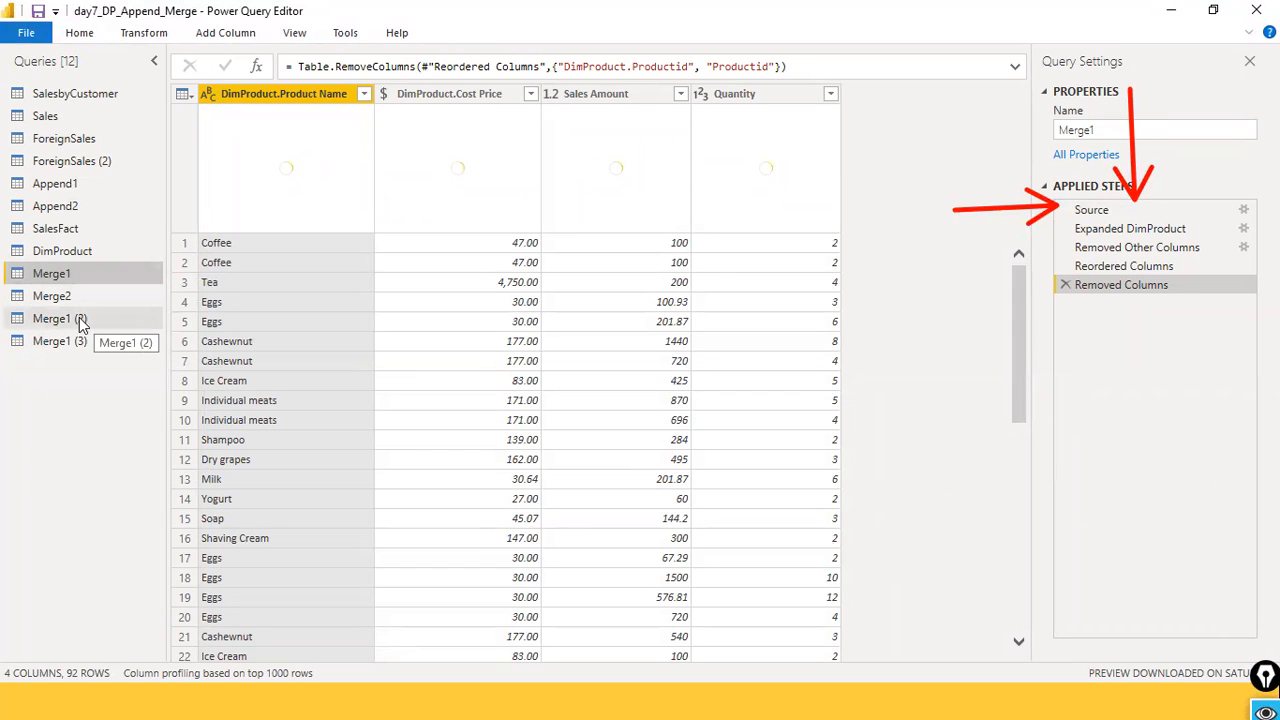
right_click(84, 319)
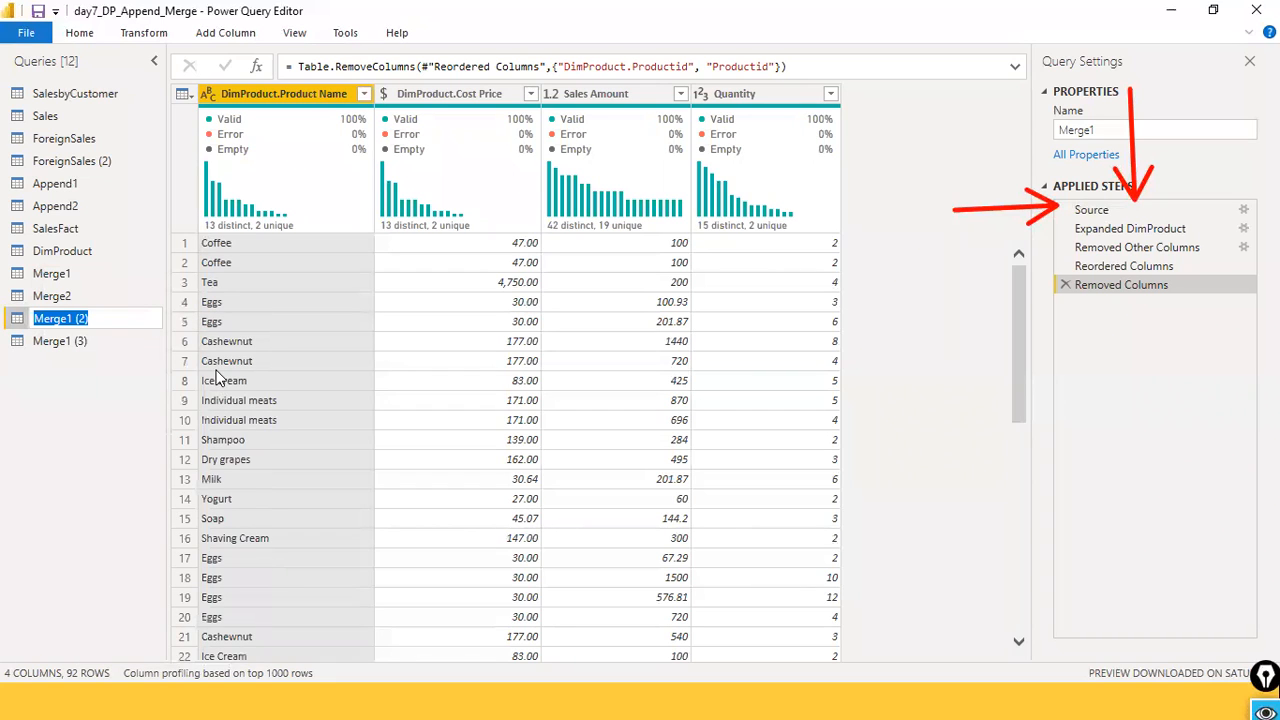
type("merge1_duplicate")
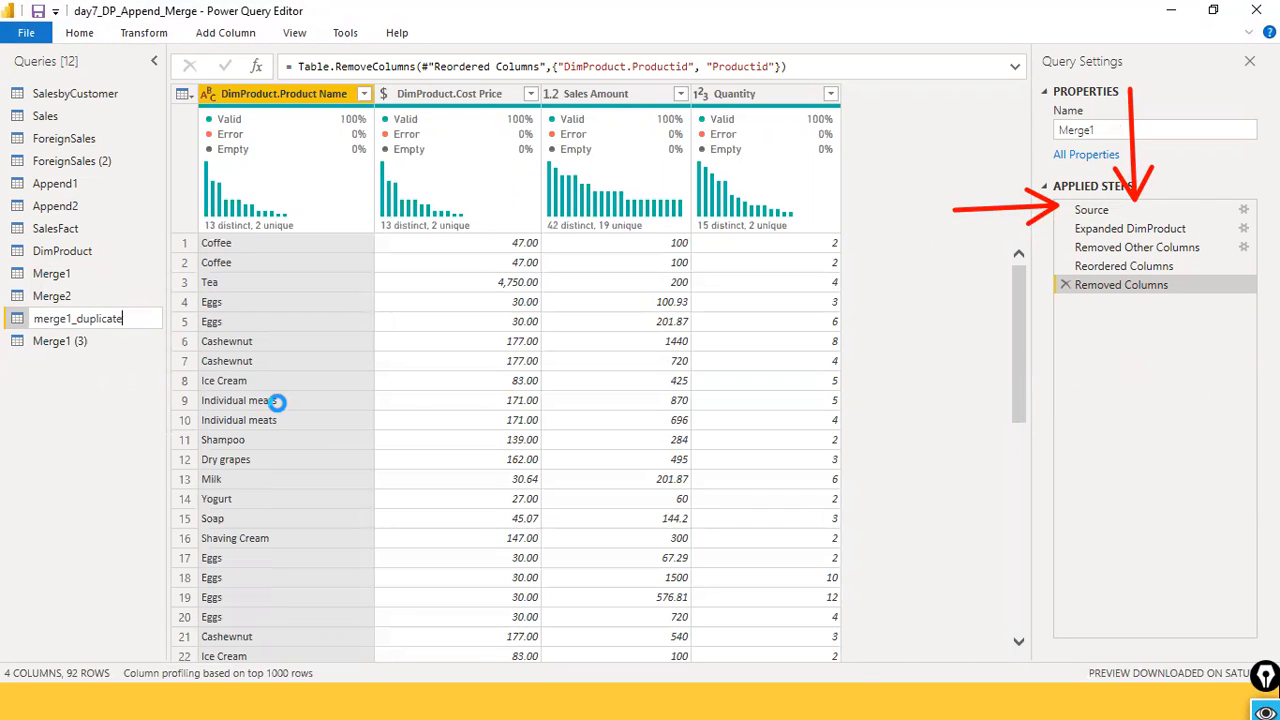
key("Return")
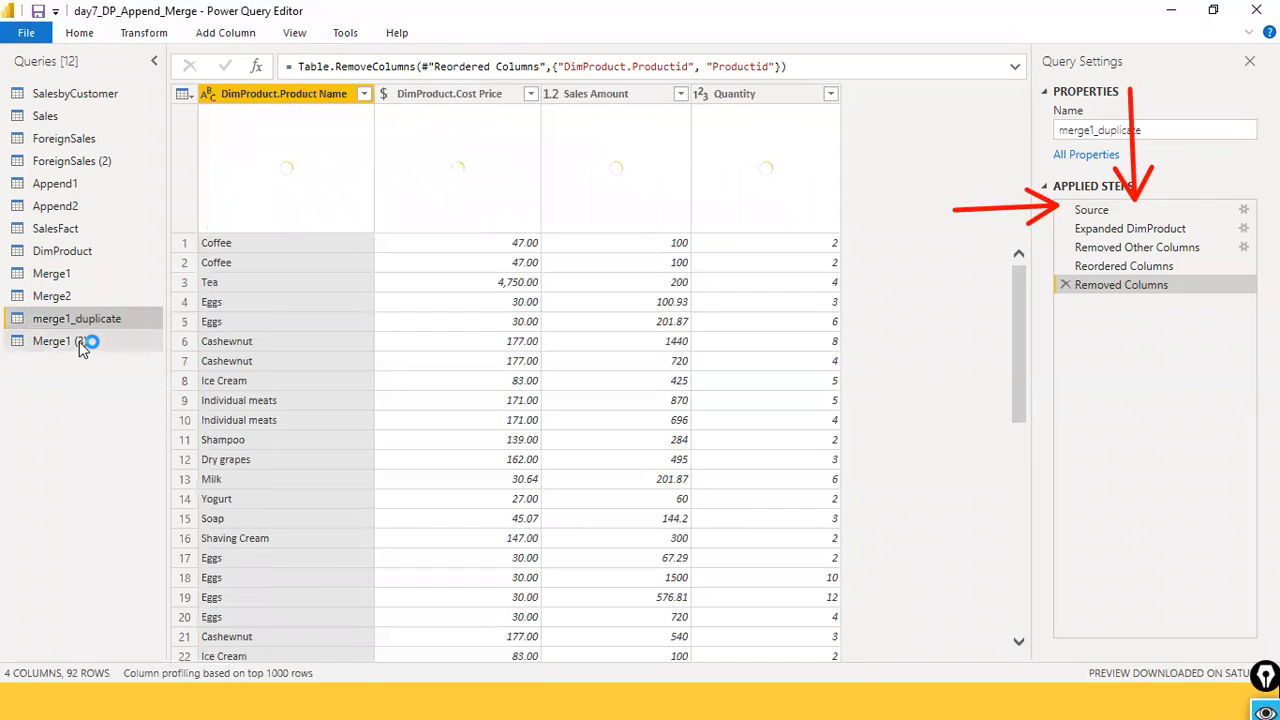
Step: Rename the reference query Merge1 (3) as Merge1_reference
left_click(79, 341)
right_click(79, 341)
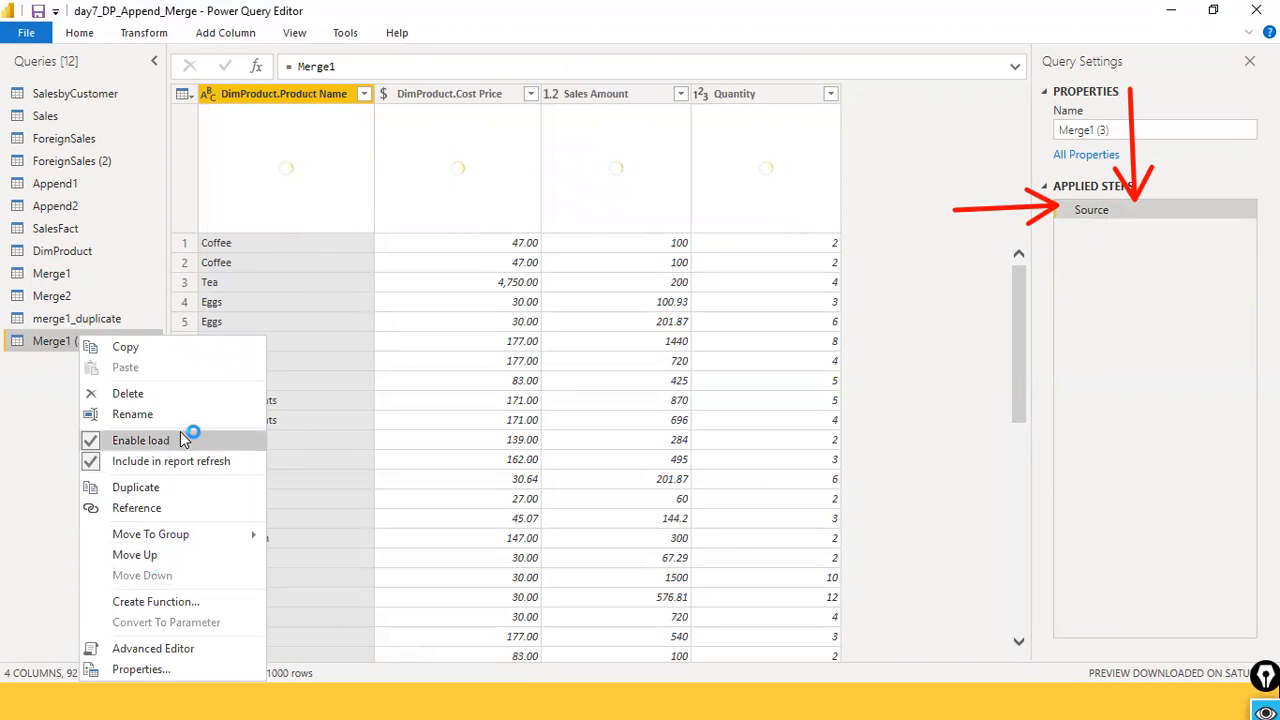
left_click(132, 414)
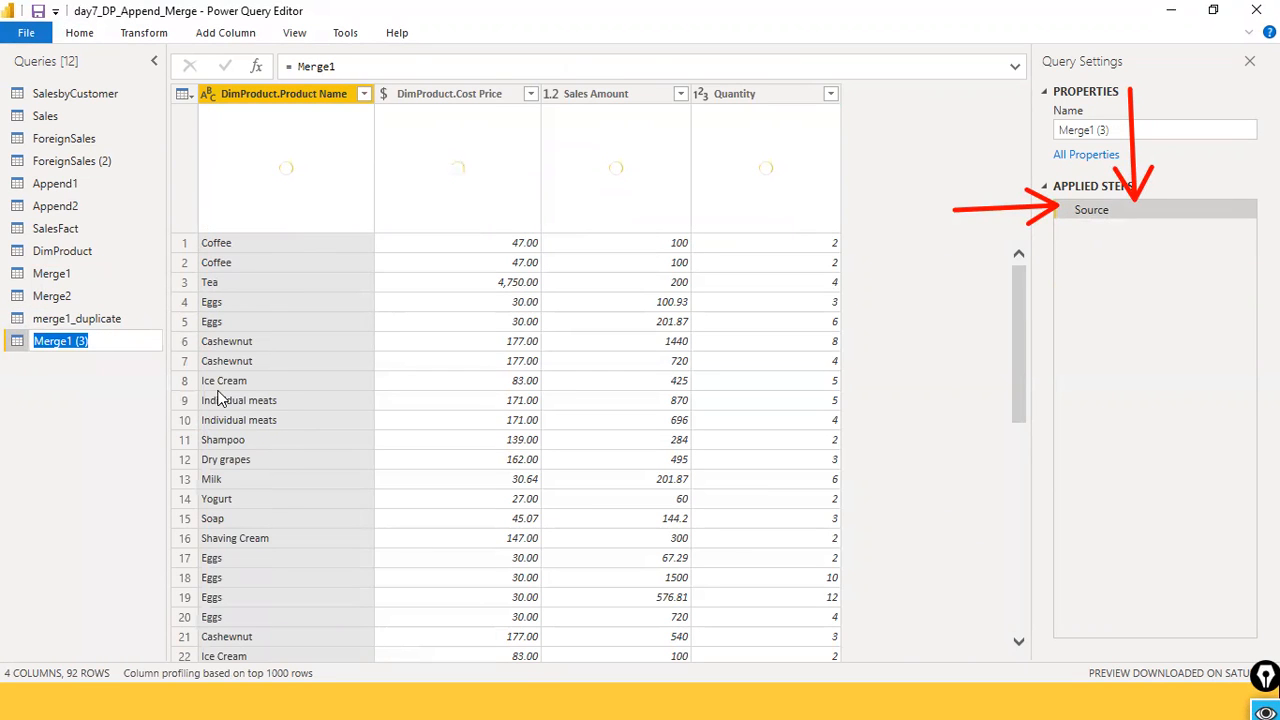
key("End")
key("BackSpace")
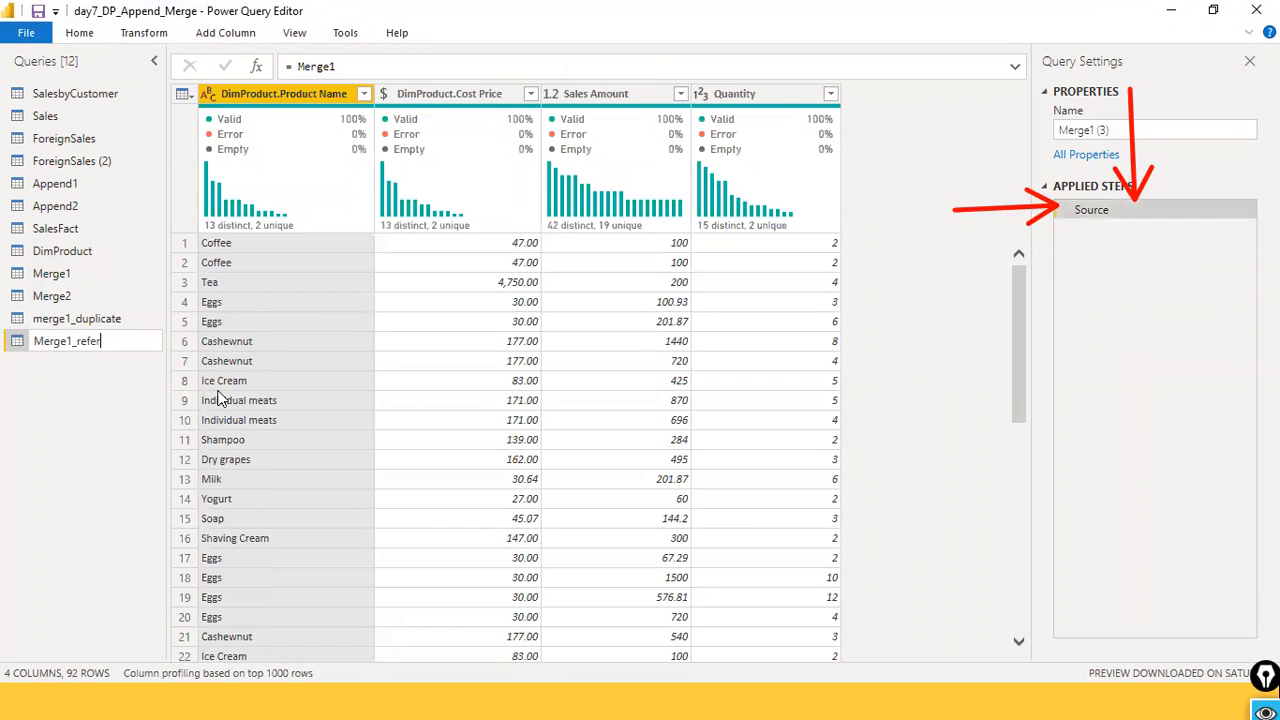
key("Return")
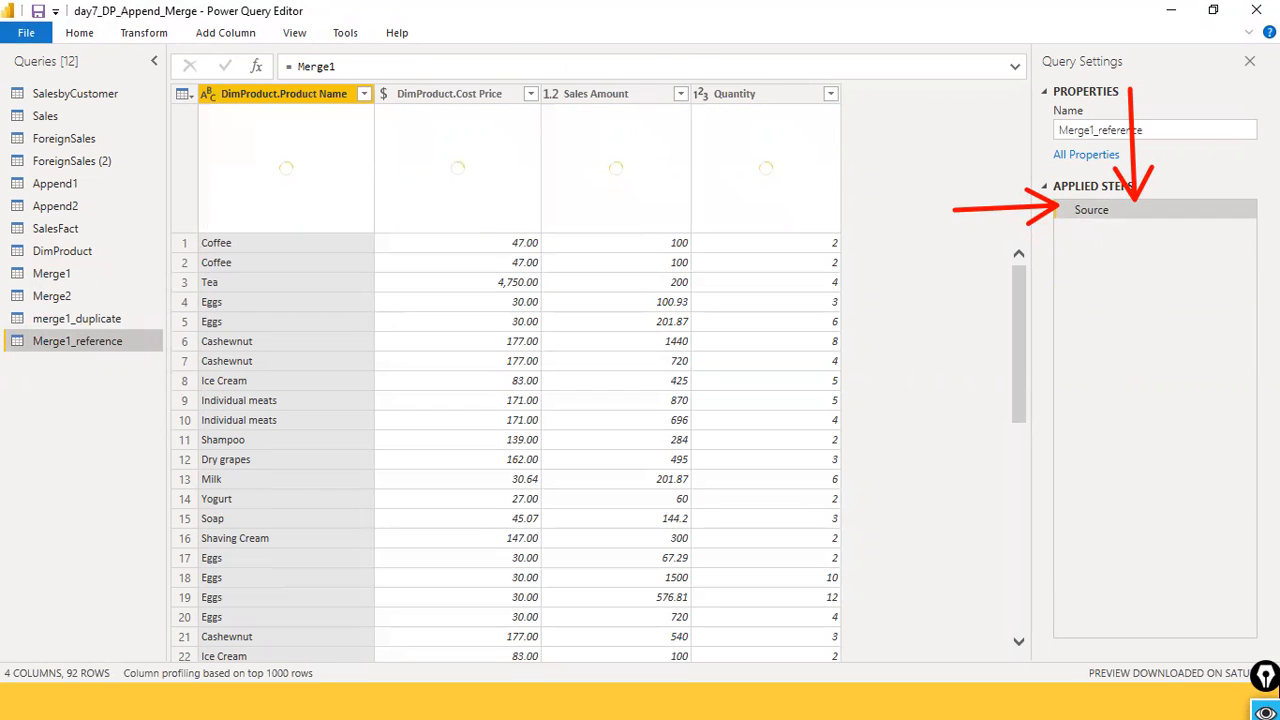
Step: Compare the applied steps of merge1_duplicate with Merge1, and inspect the Quantity filter in Merge1 without changing it
left_click(84, 320)
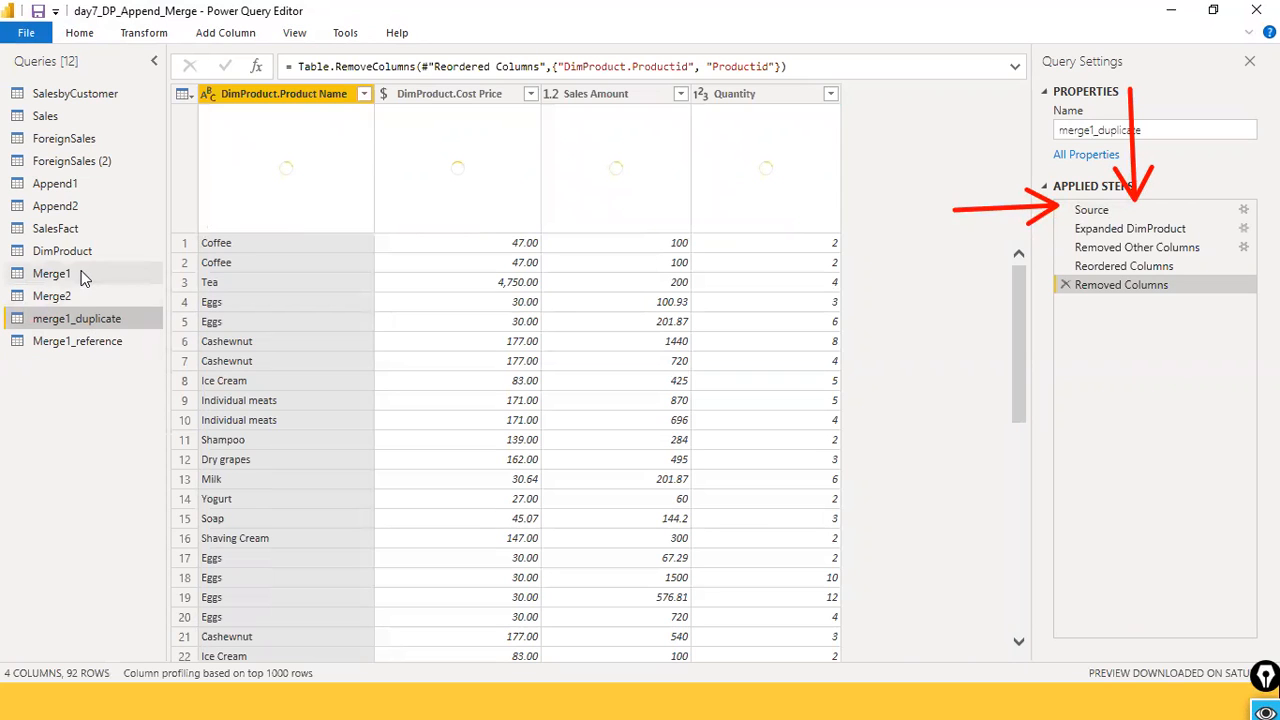
left_click(75, 273)
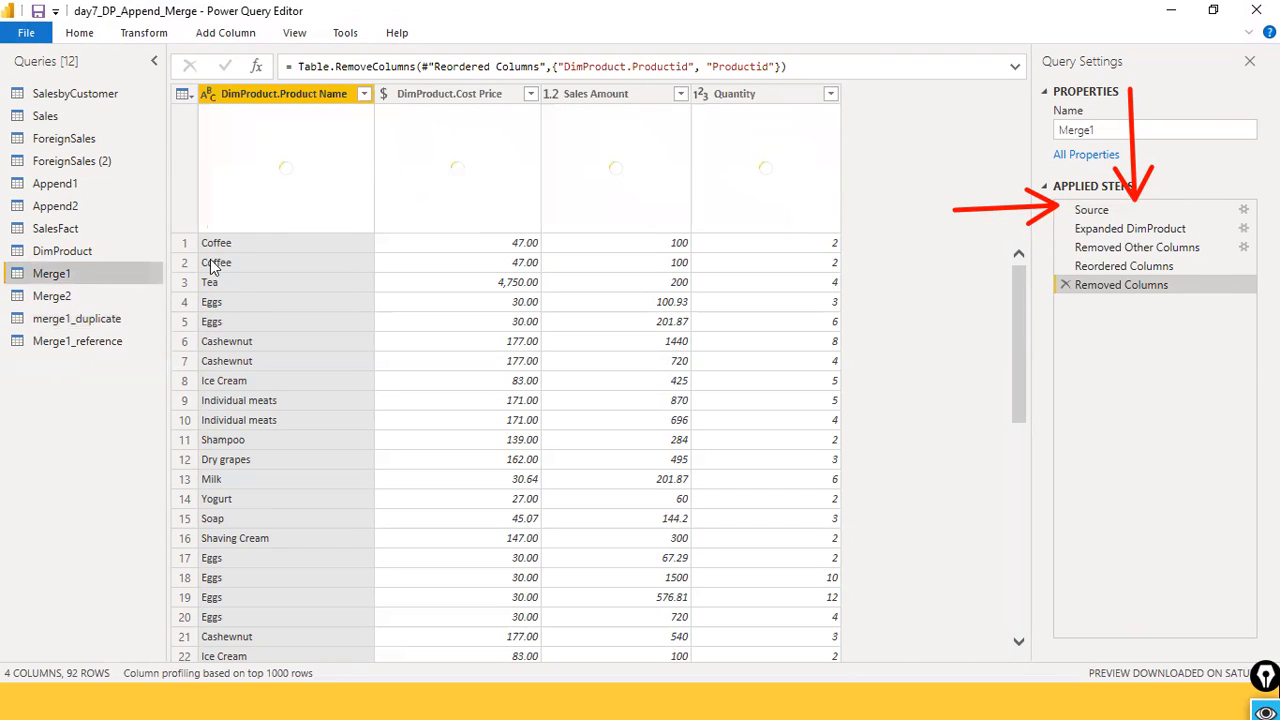
mouse_move(352, 217)
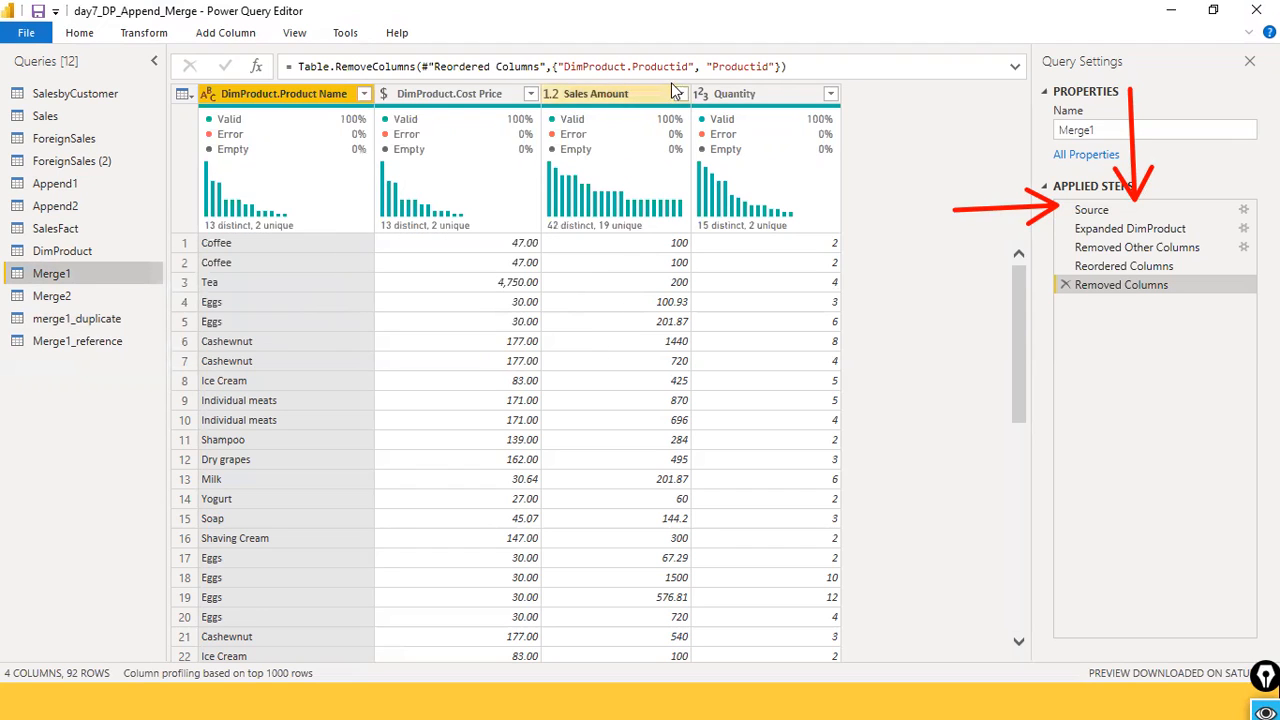
left_click(830, 94)
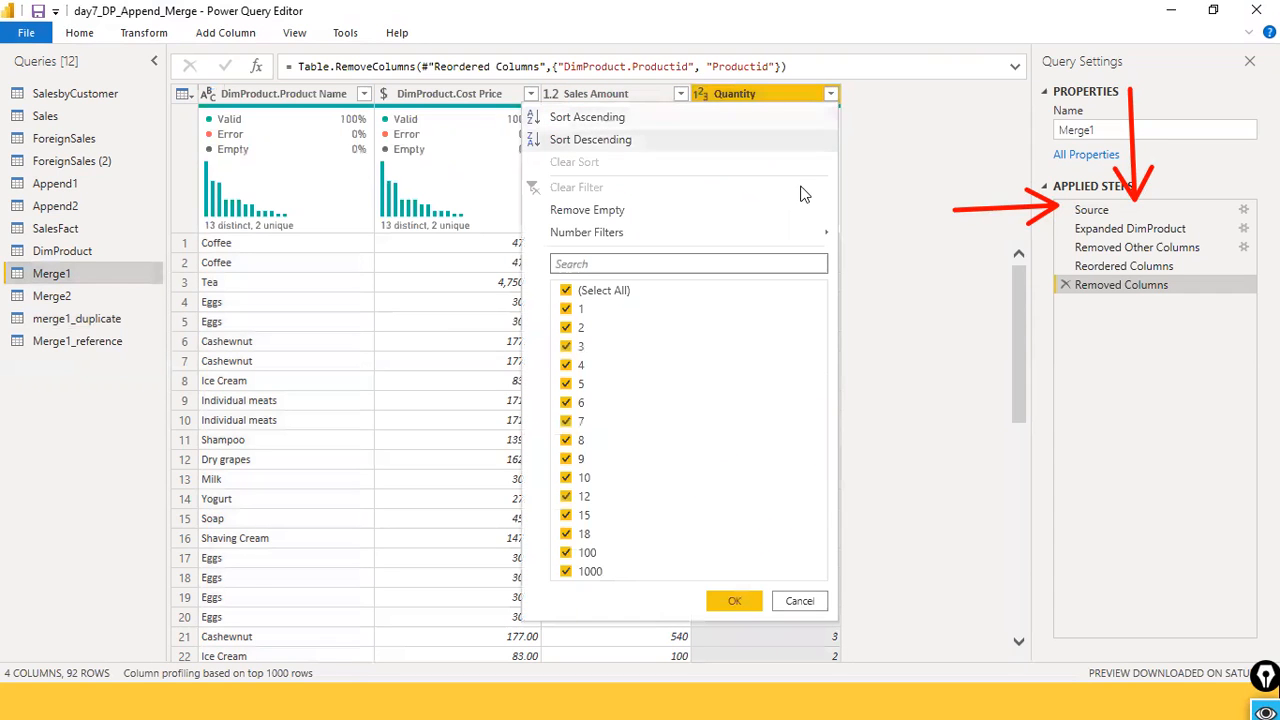
left_click(820, 604)
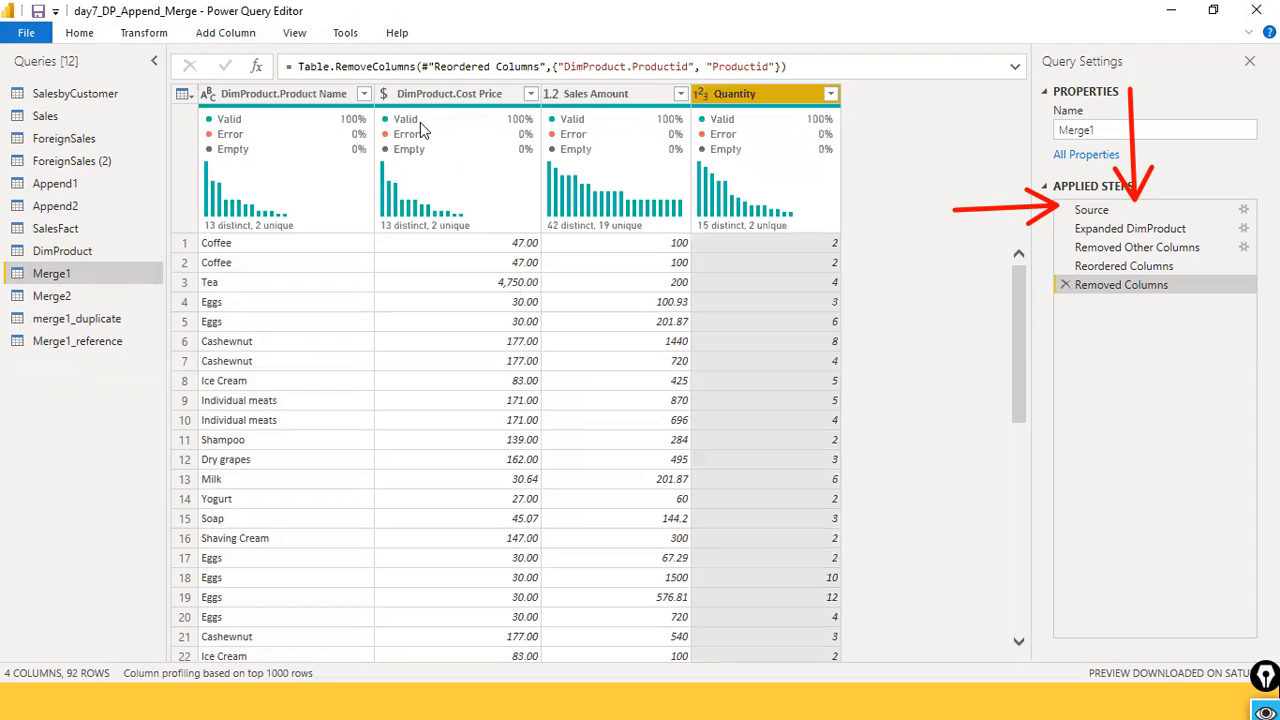
mouse_move(485, 113)
Step: In Merge1, replace the value Coffee with Instant Coffee in the DimProduct.Product Name column
right_click(296, 92)
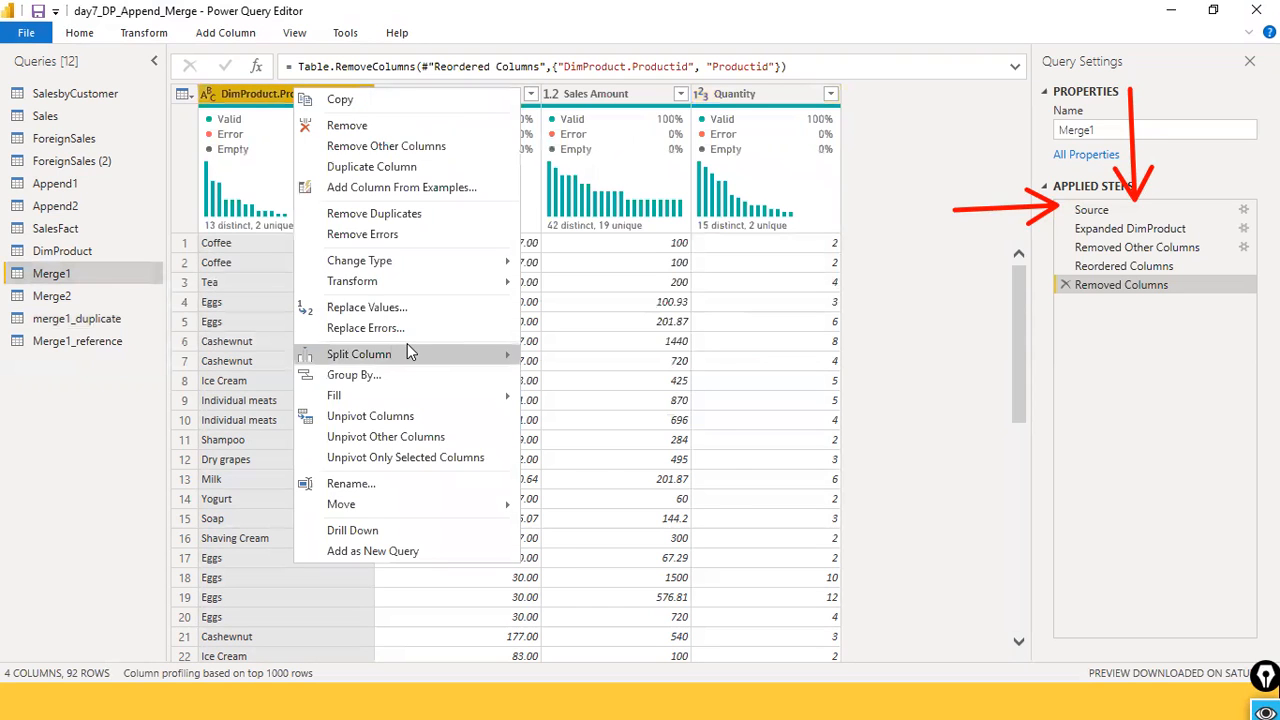
left_click(446, 307)
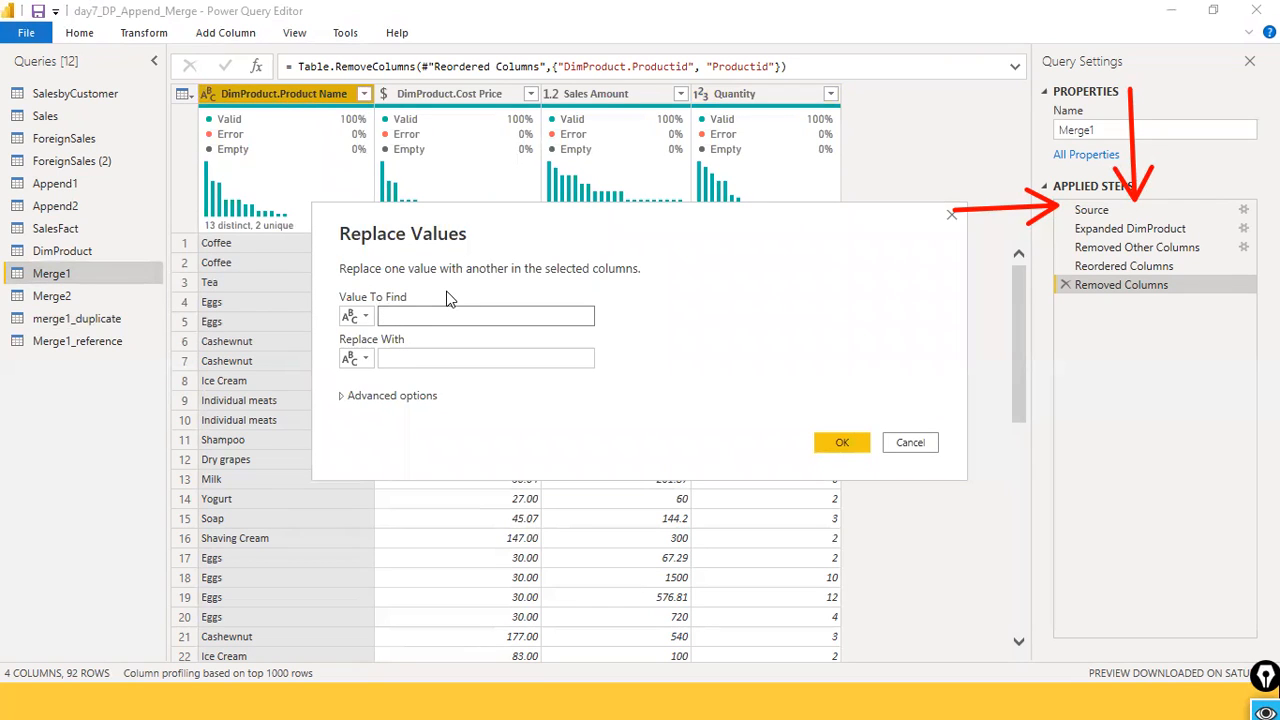
type("Coffee")
key("Tab")
type("Instant")
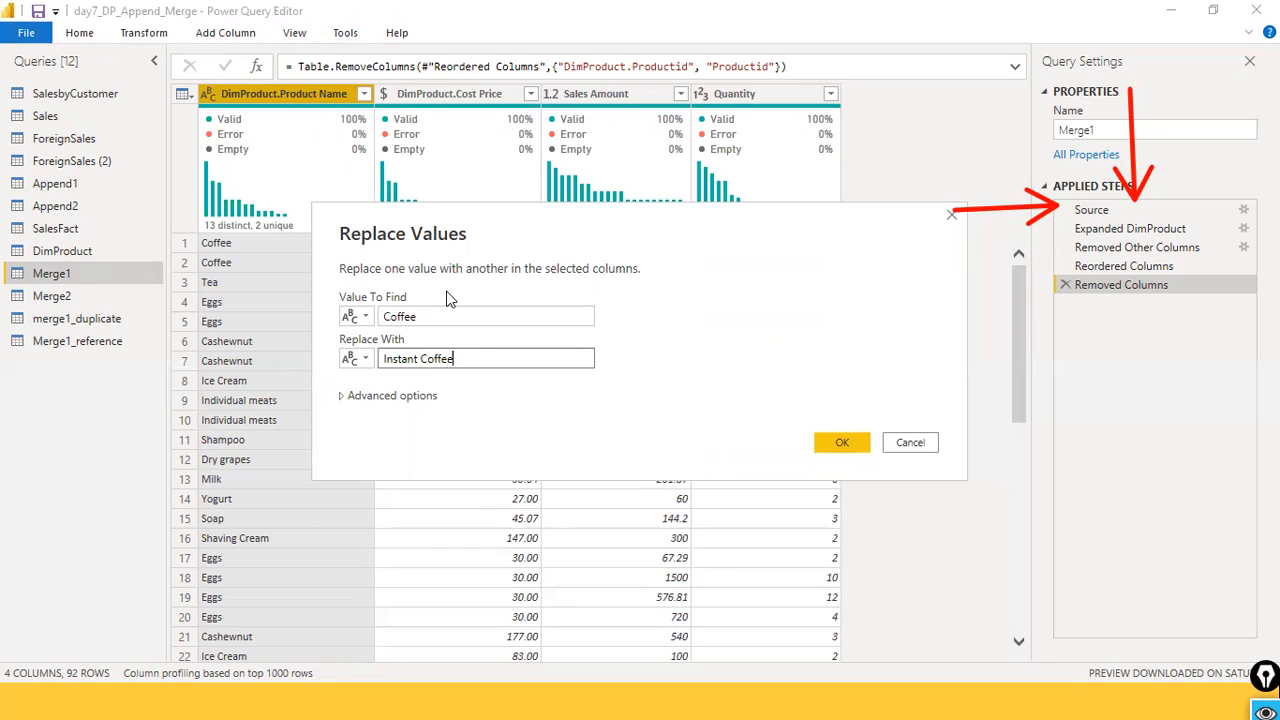
left_click(822, 445)
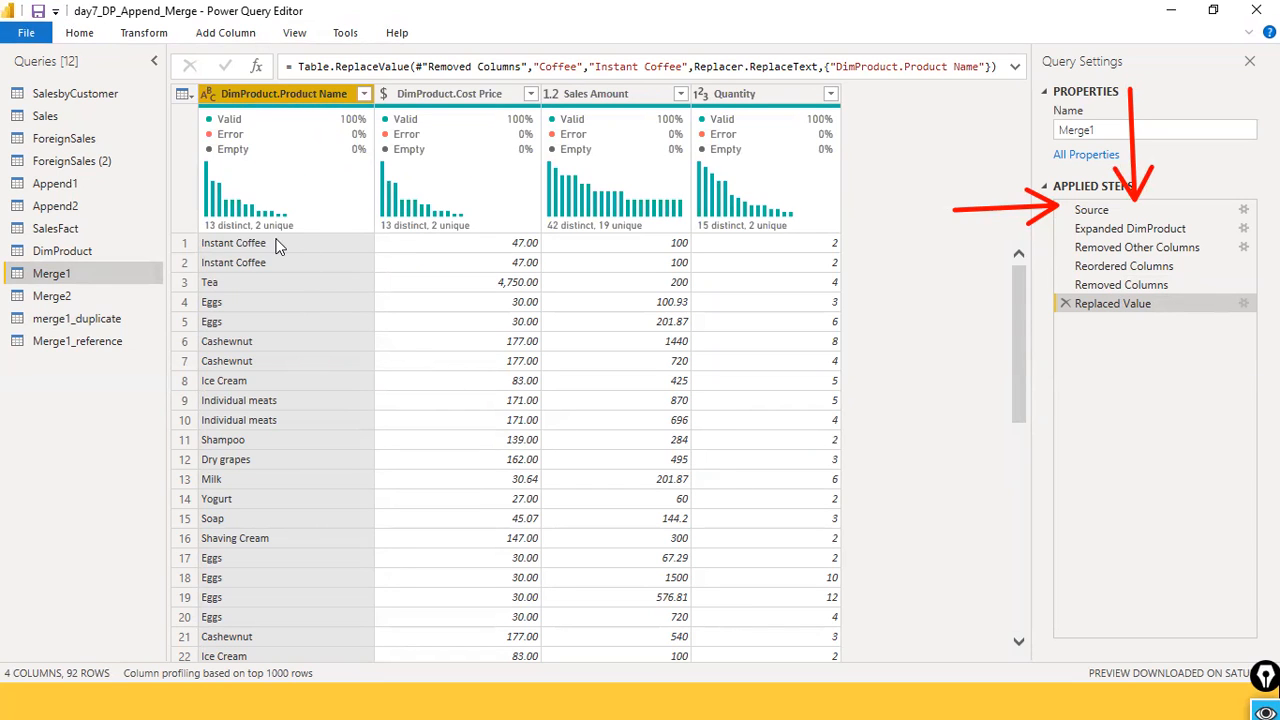
Step: Check merge1_duplicate, Merge1_reference and Merge1 to see which of them reflect the Product Name replacement
left_click(57, 316)
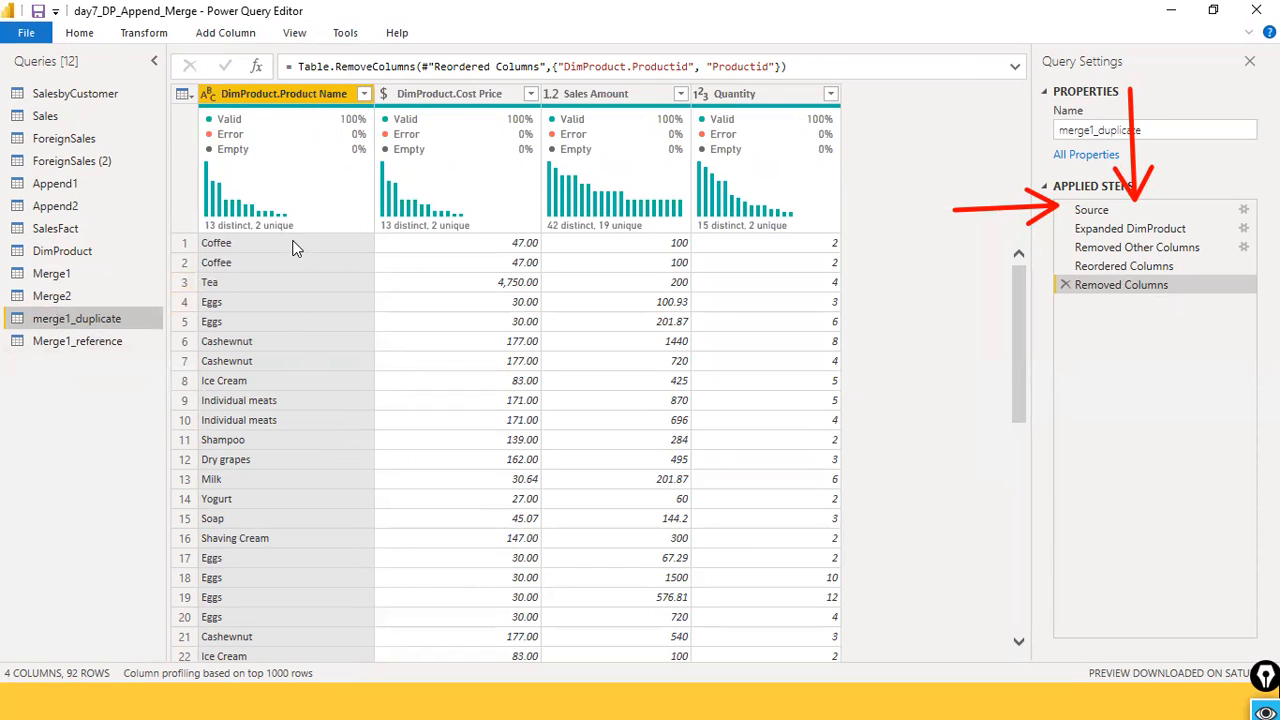
left_click(88, 350)
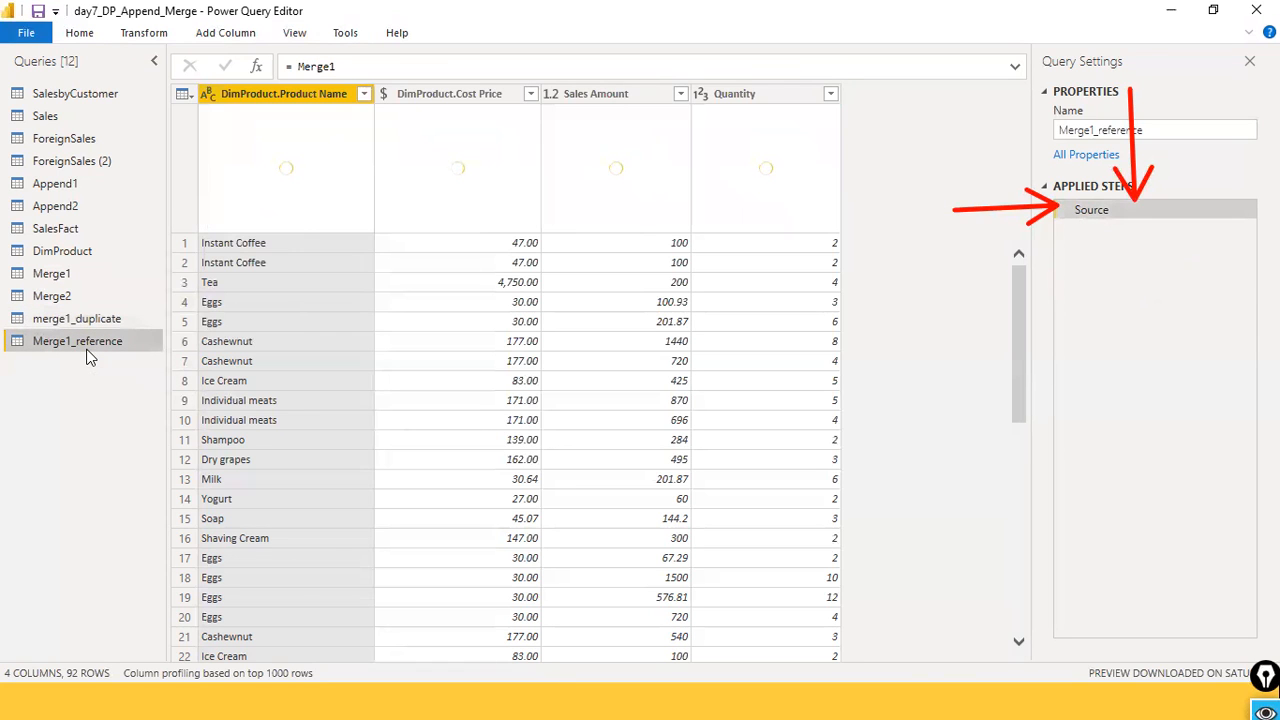
mouse_move(280, 228)
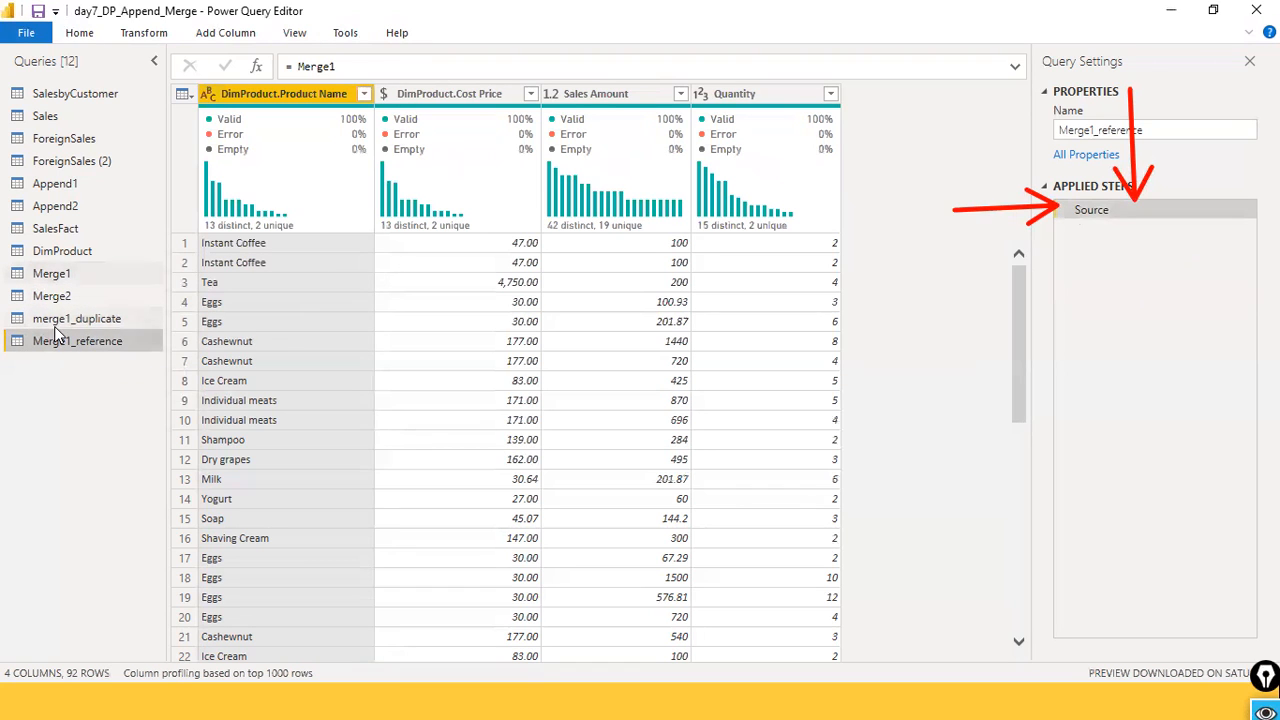
right_click(54, 274)
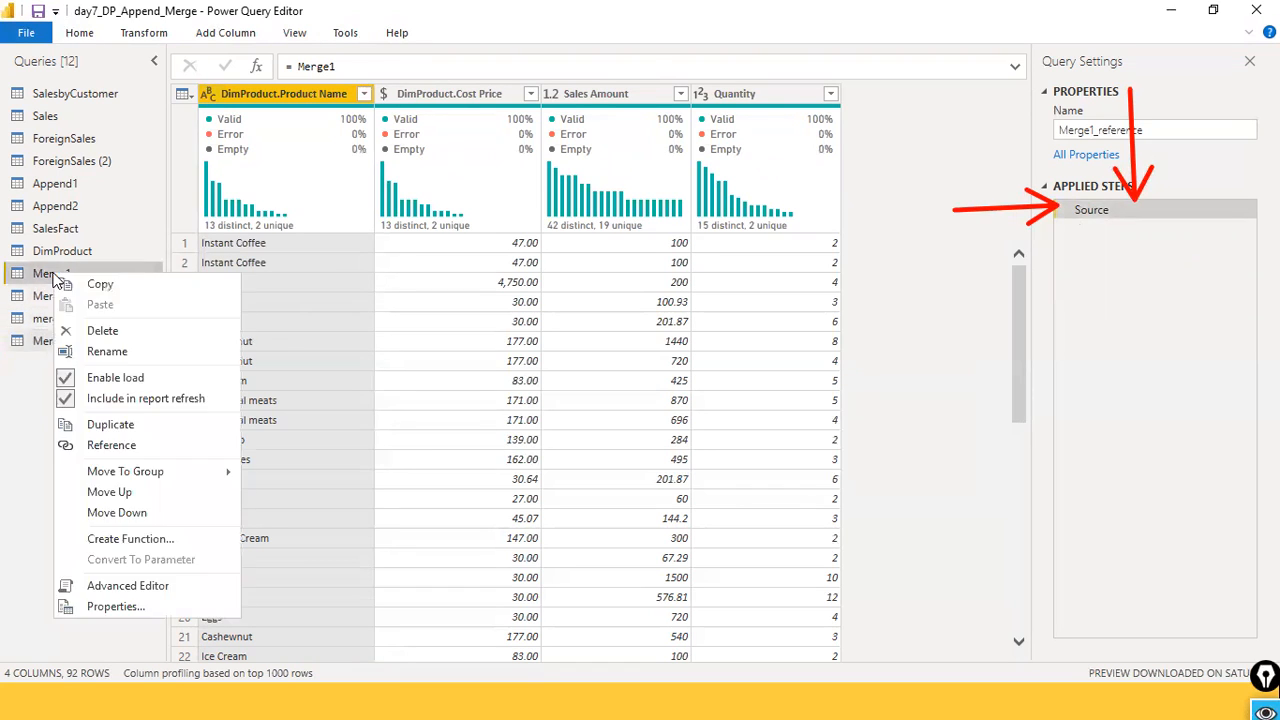
key("Escape")
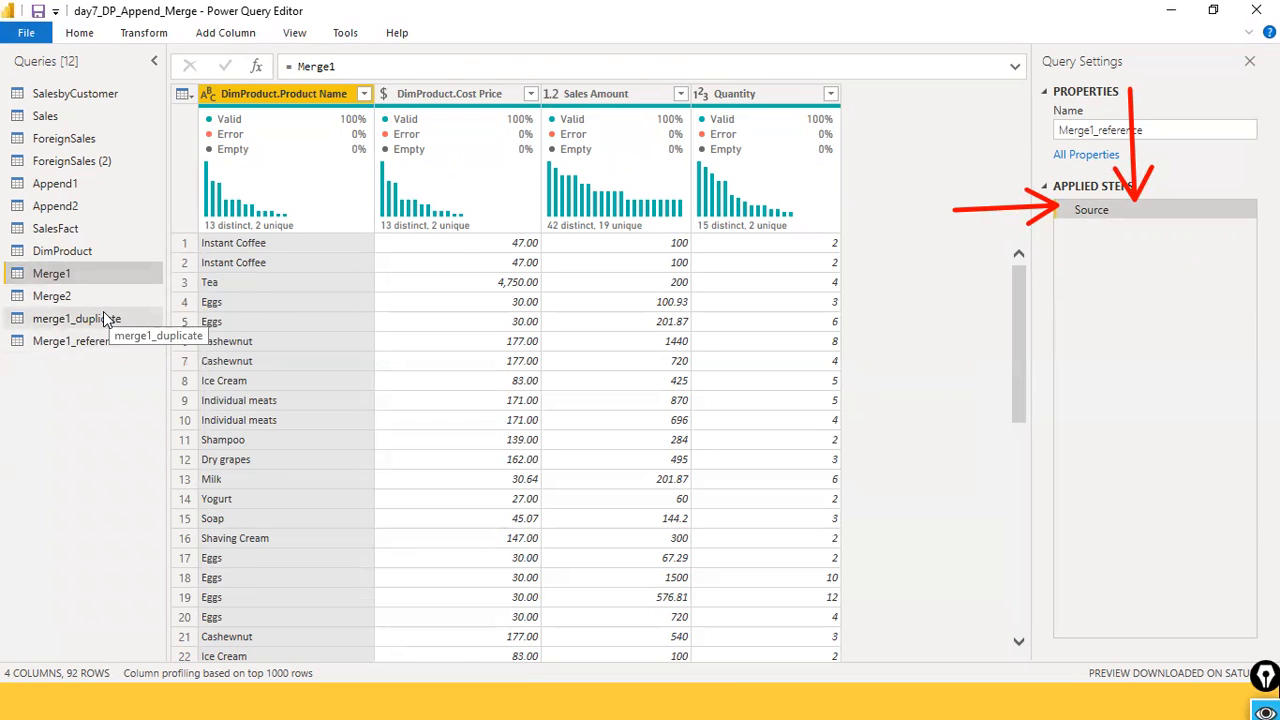
left_click(104, 316)
left_click(78, 341)
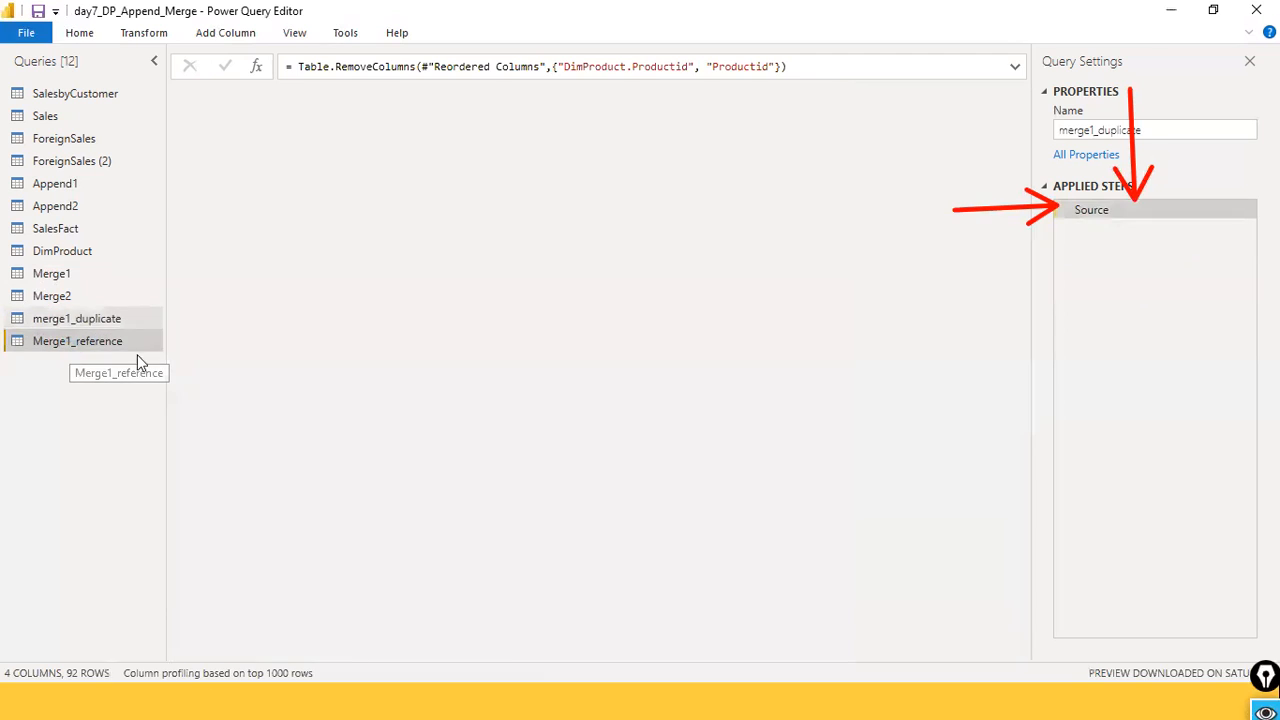
left_click(94, 318)
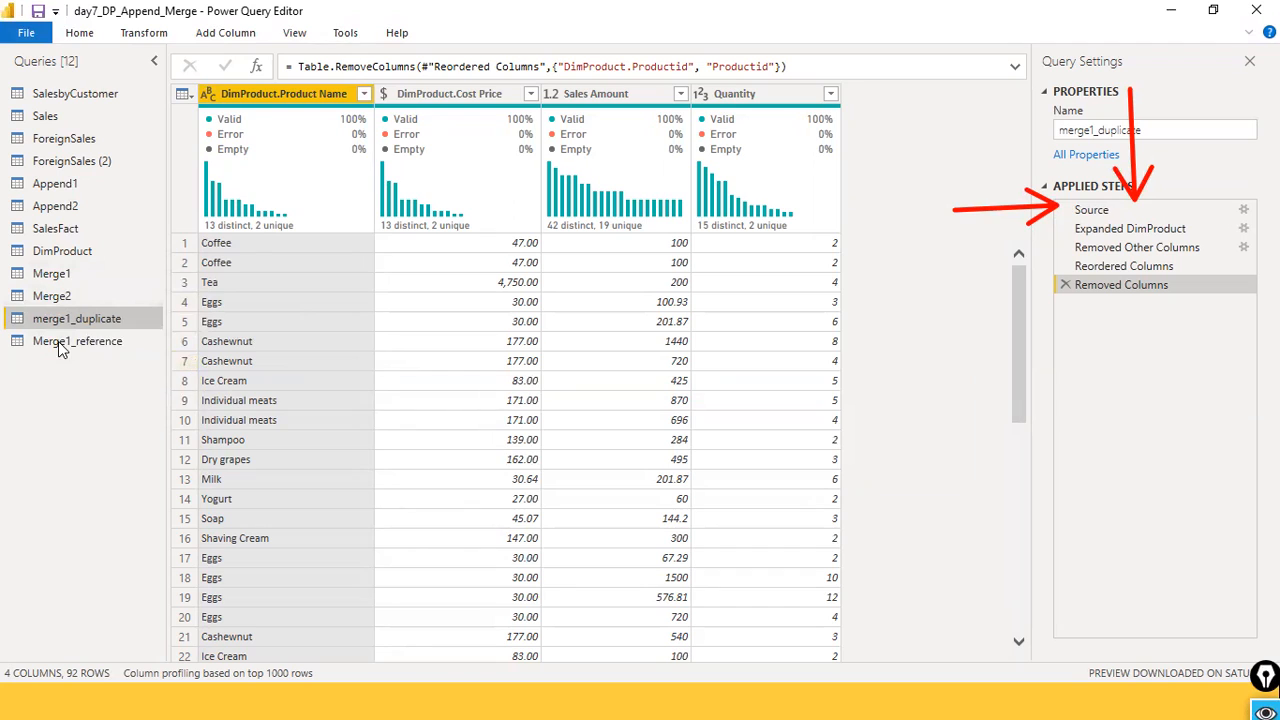
left_click(77, 274)
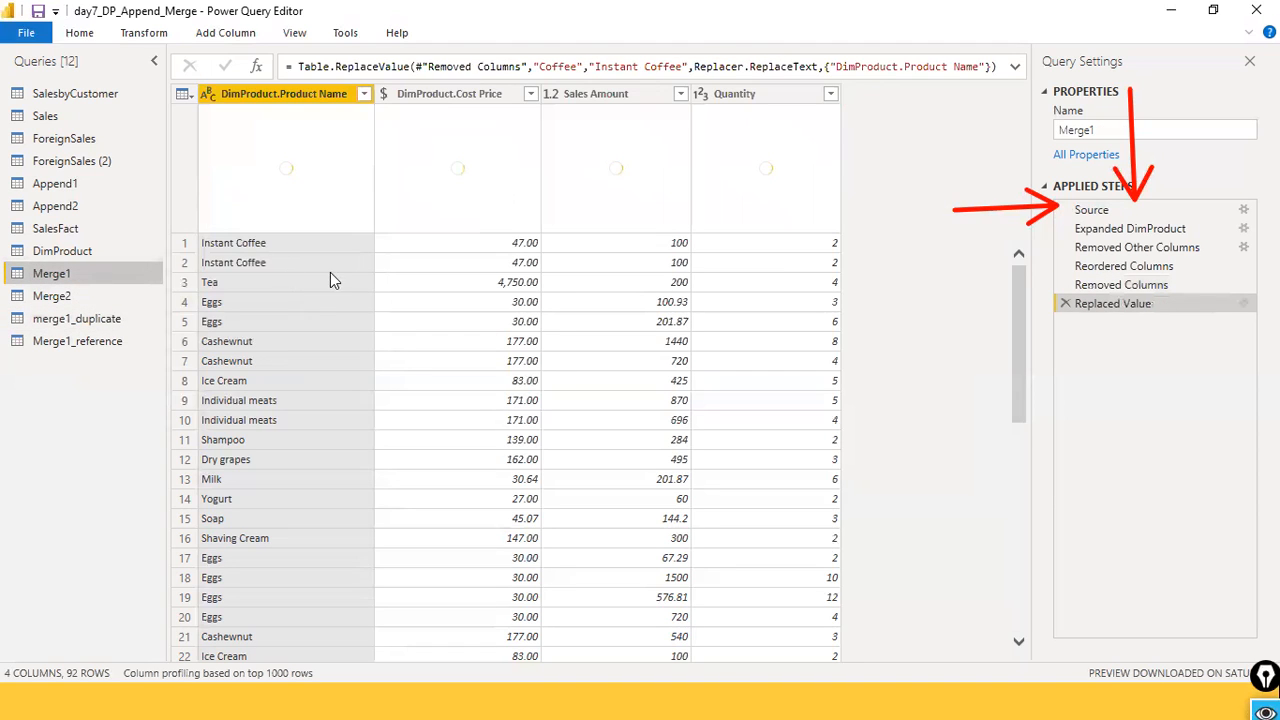
Step: Try removing the DimProduct.Cost Price column from Merge1_reference, compare it with Merge1, and delete the removal step
left_click(75, 345)
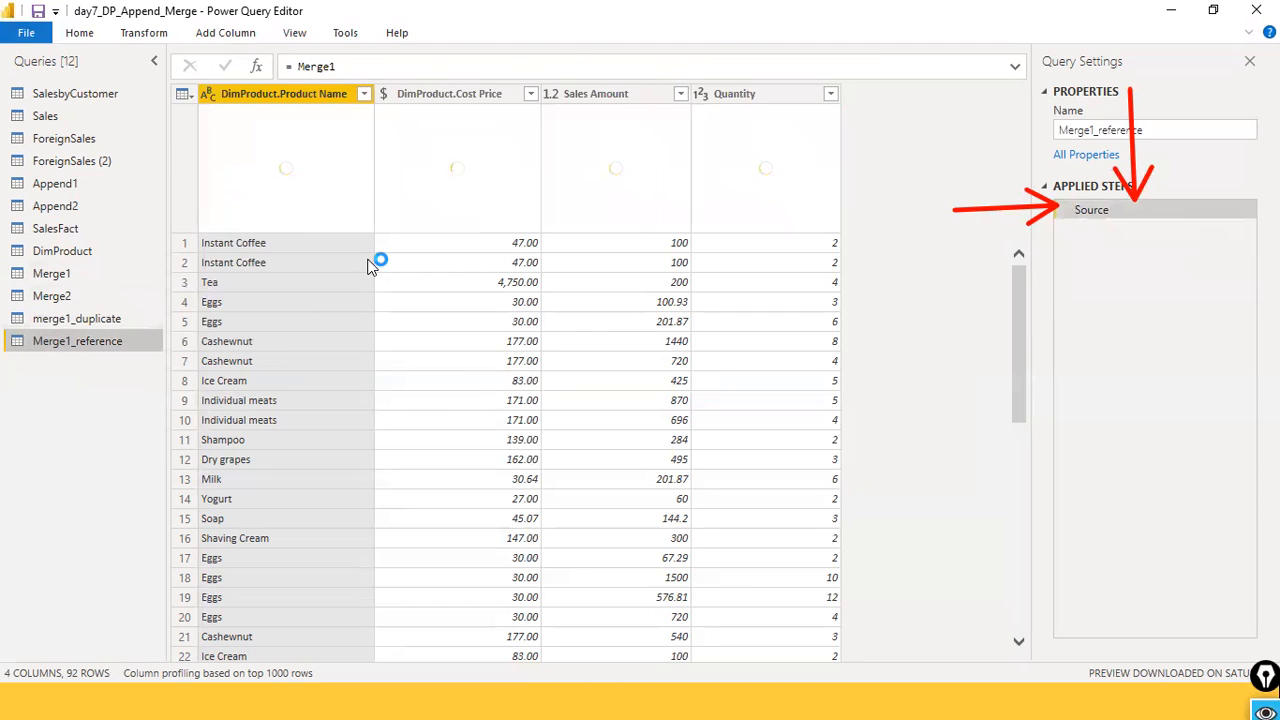
right_click(432, 100)
left_click(485, 136)
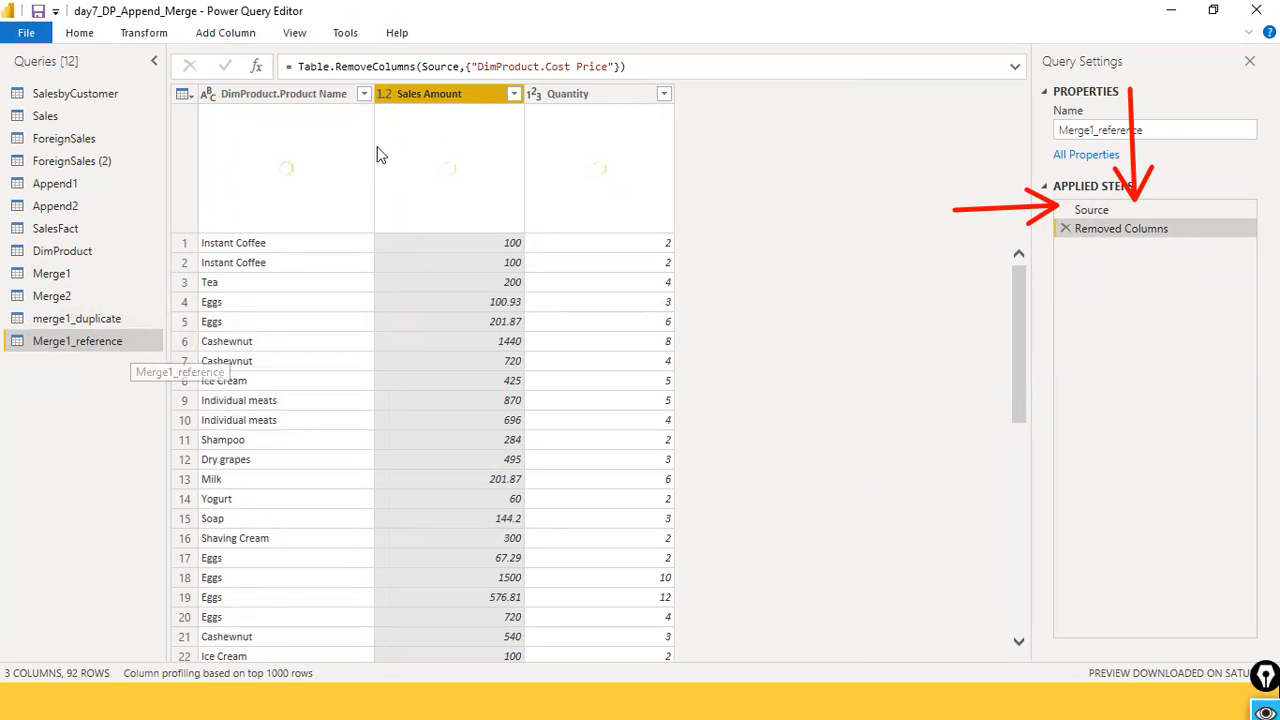
left_click(60, 274)
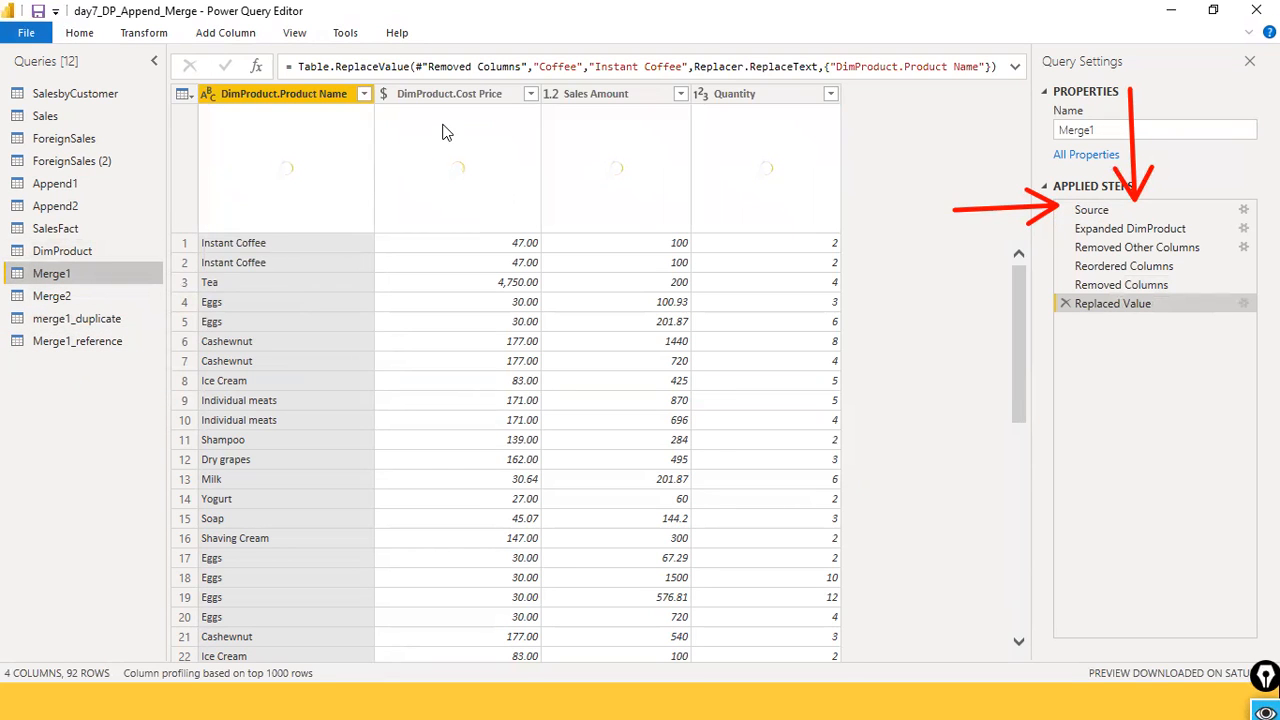
left_click(72, 346)
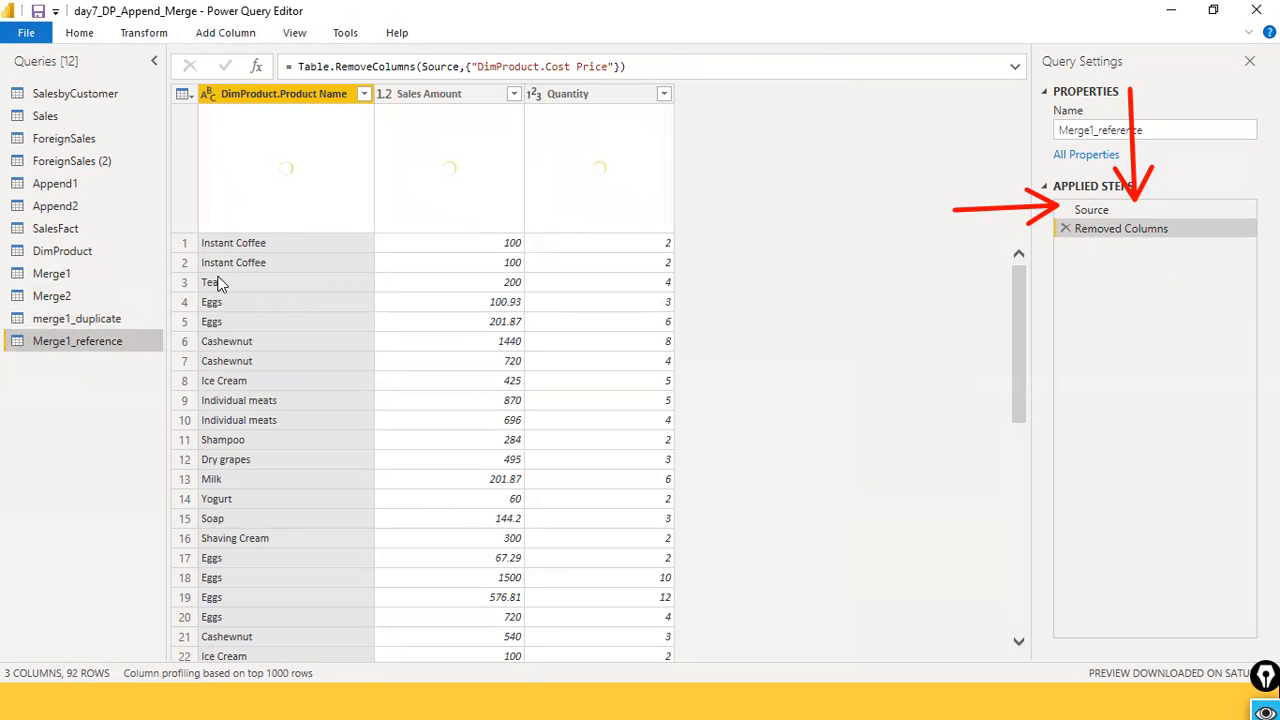
left_click(1065, 229)
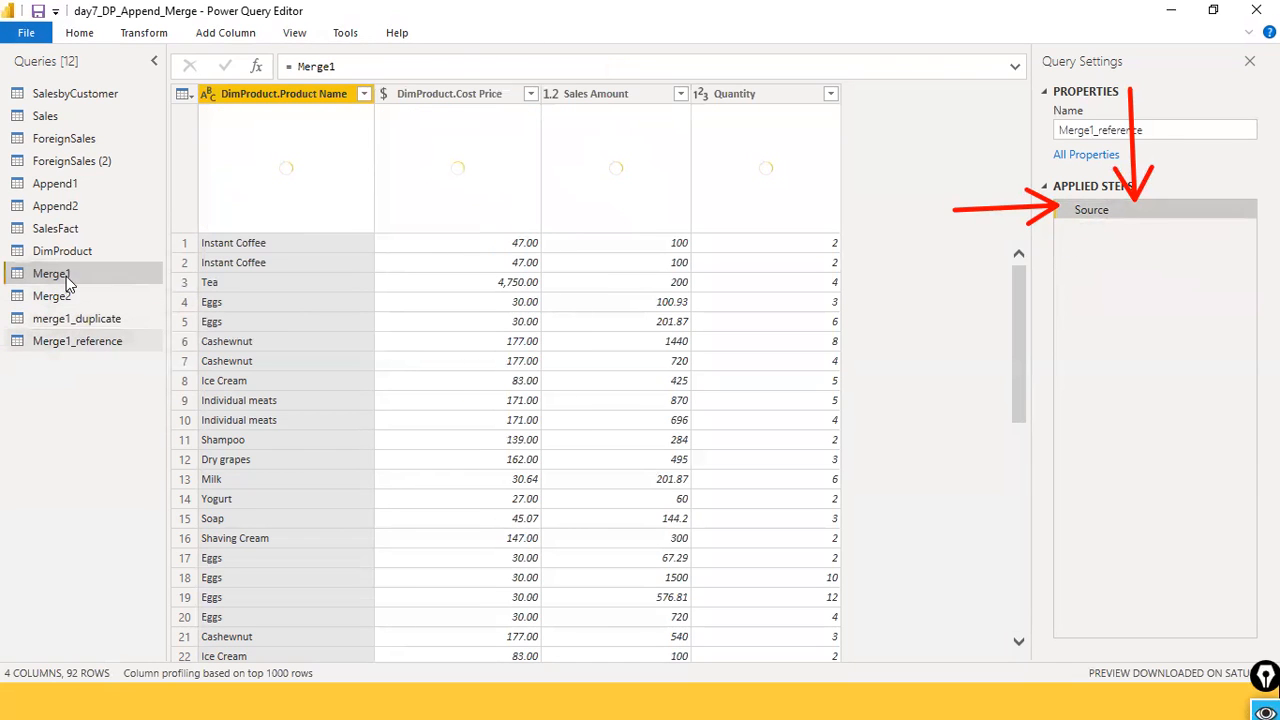
Step: Try removing the DimProduct.Cost Price column from Merge1, check Merge1_reference for the effect, and delete the removal step
left_click(66, 276)
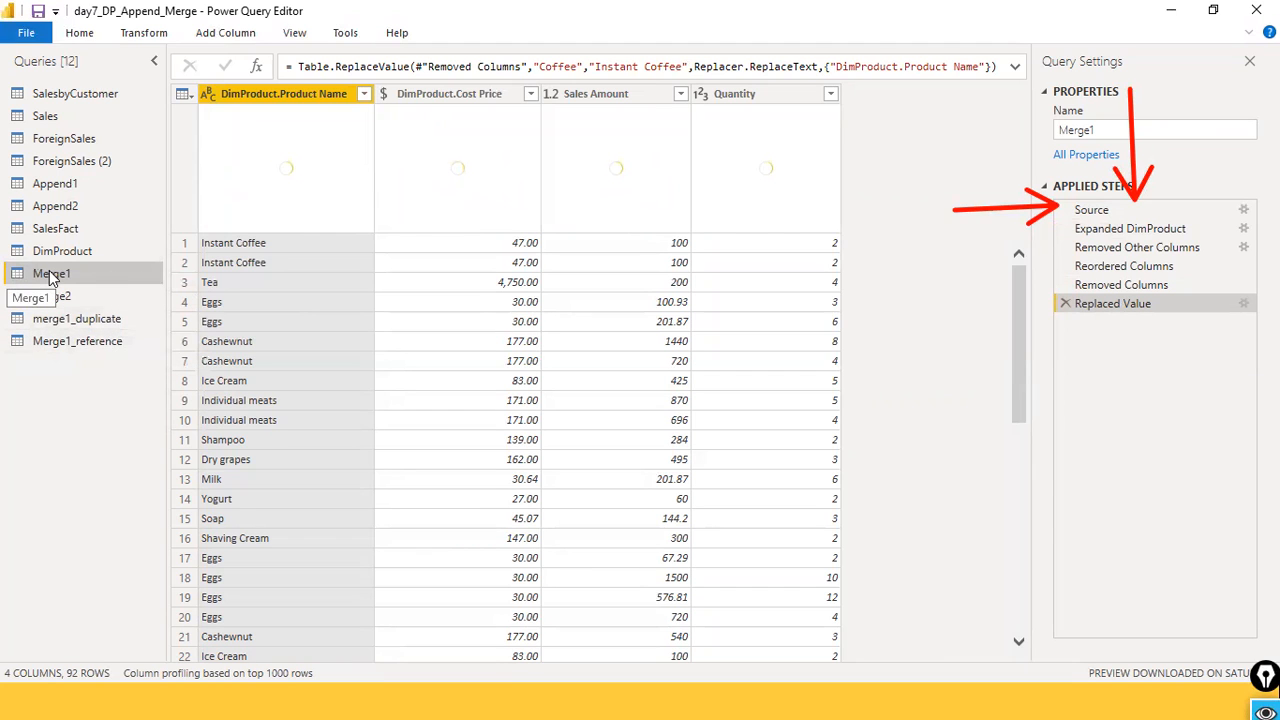
right_click(407, 90)
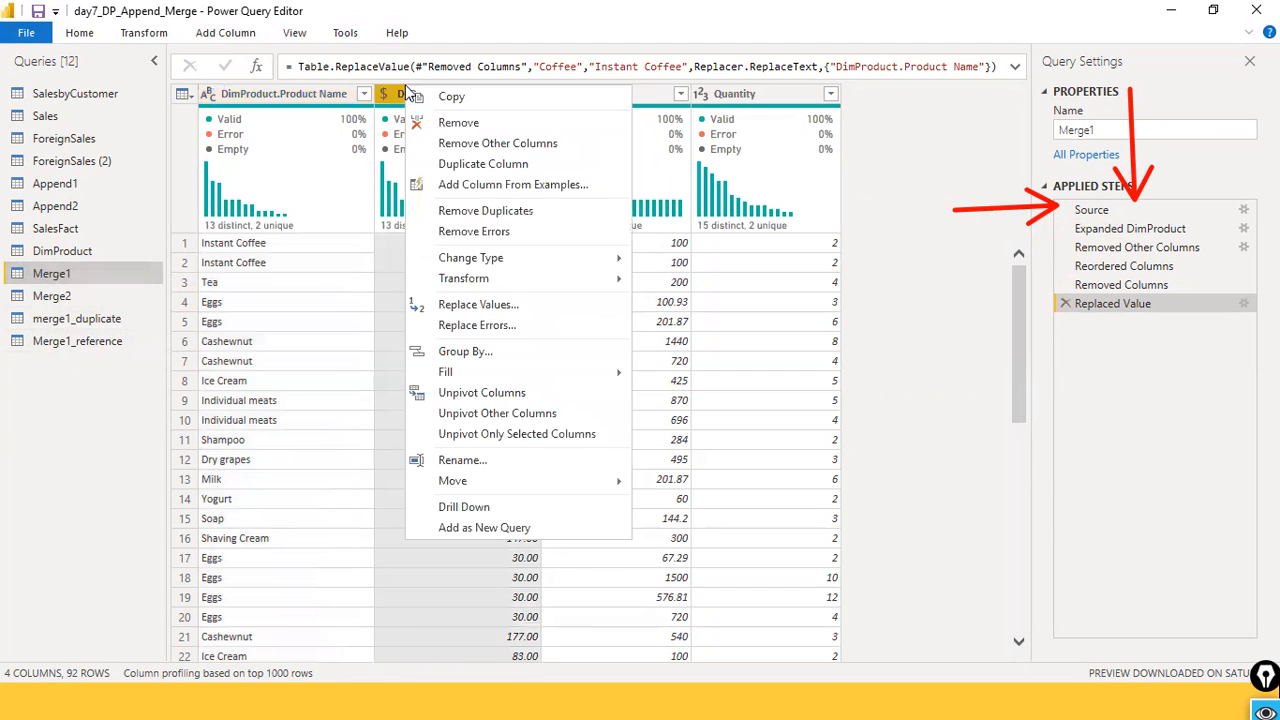
left_click(440, 122)
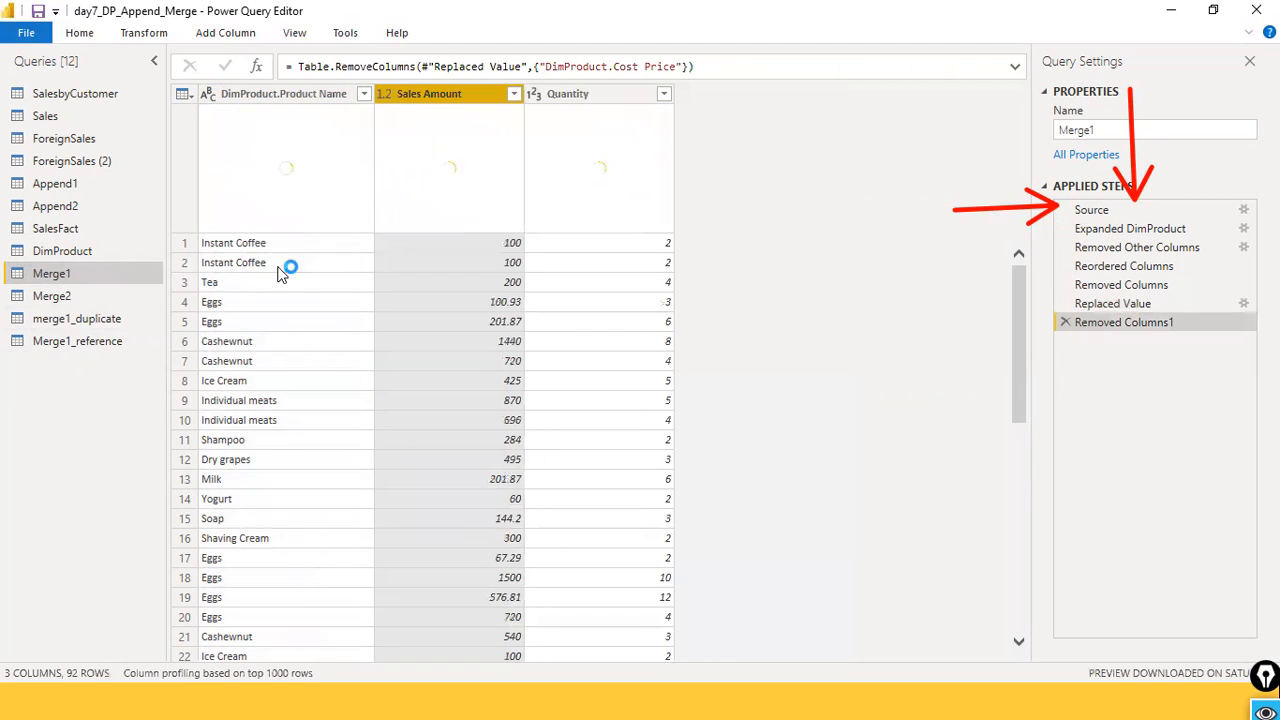
left_click(100, 343)
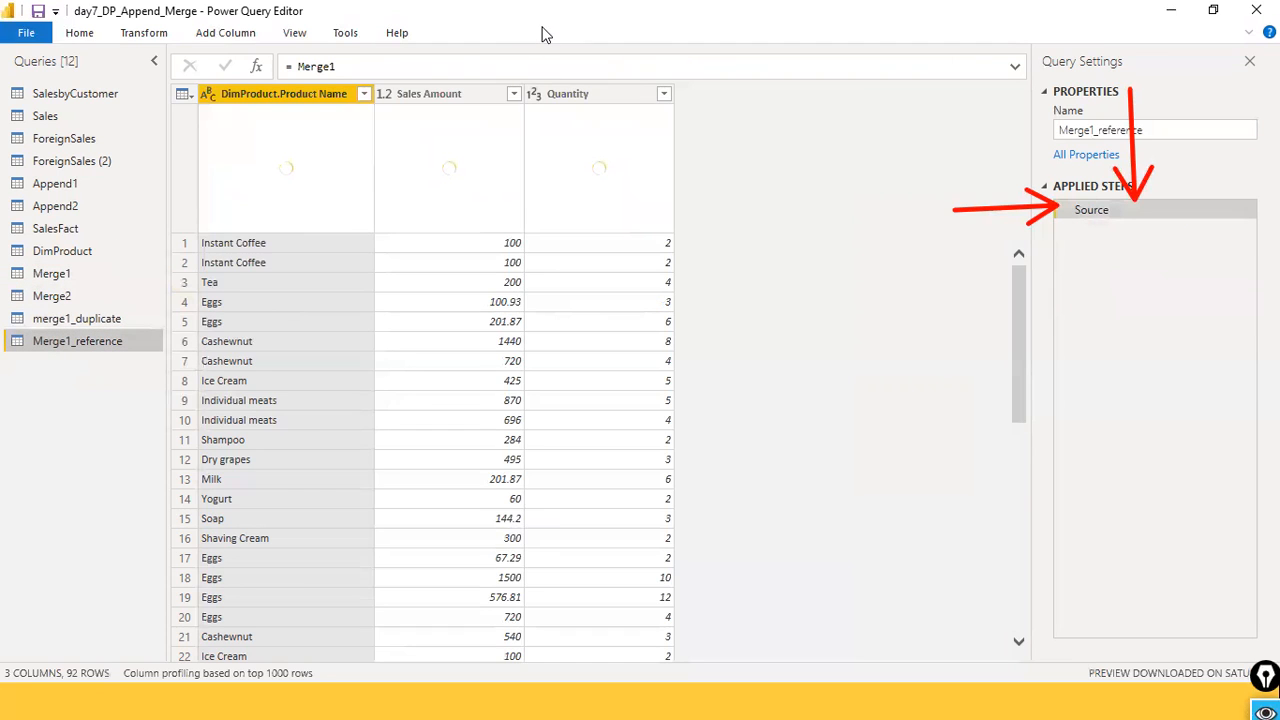
left_click(79, 272)
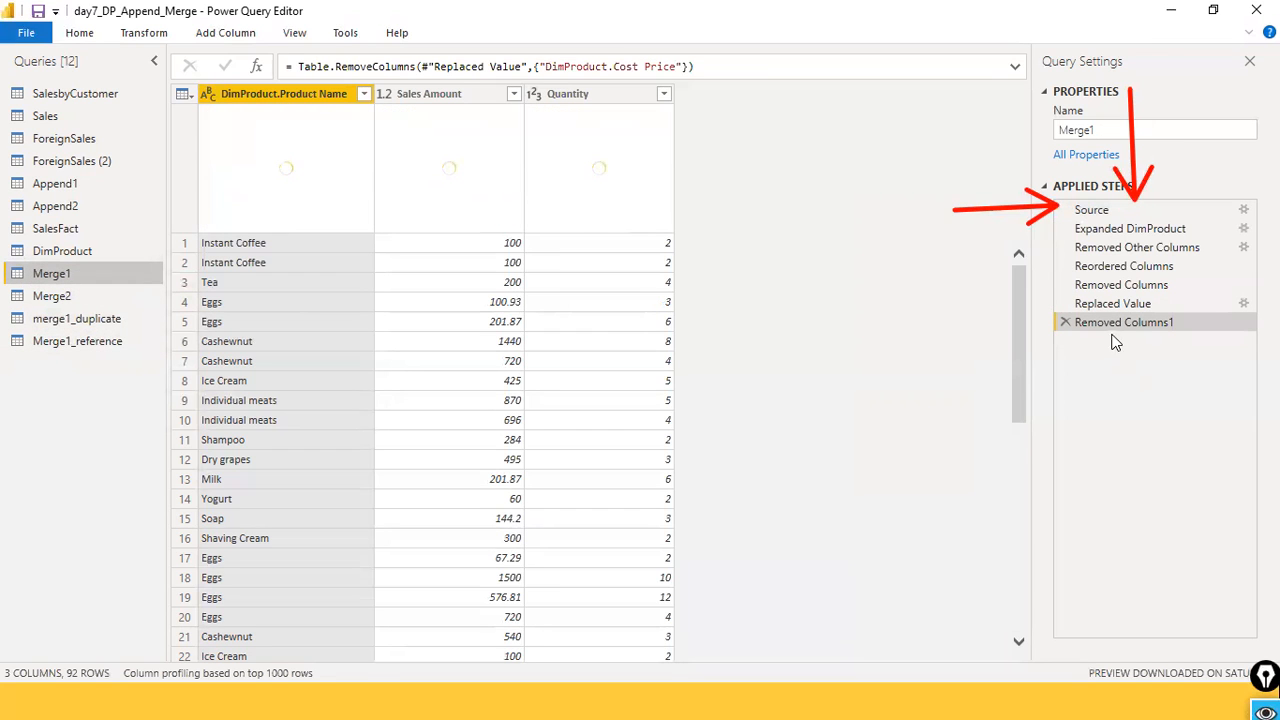
left_click(1064, 321)
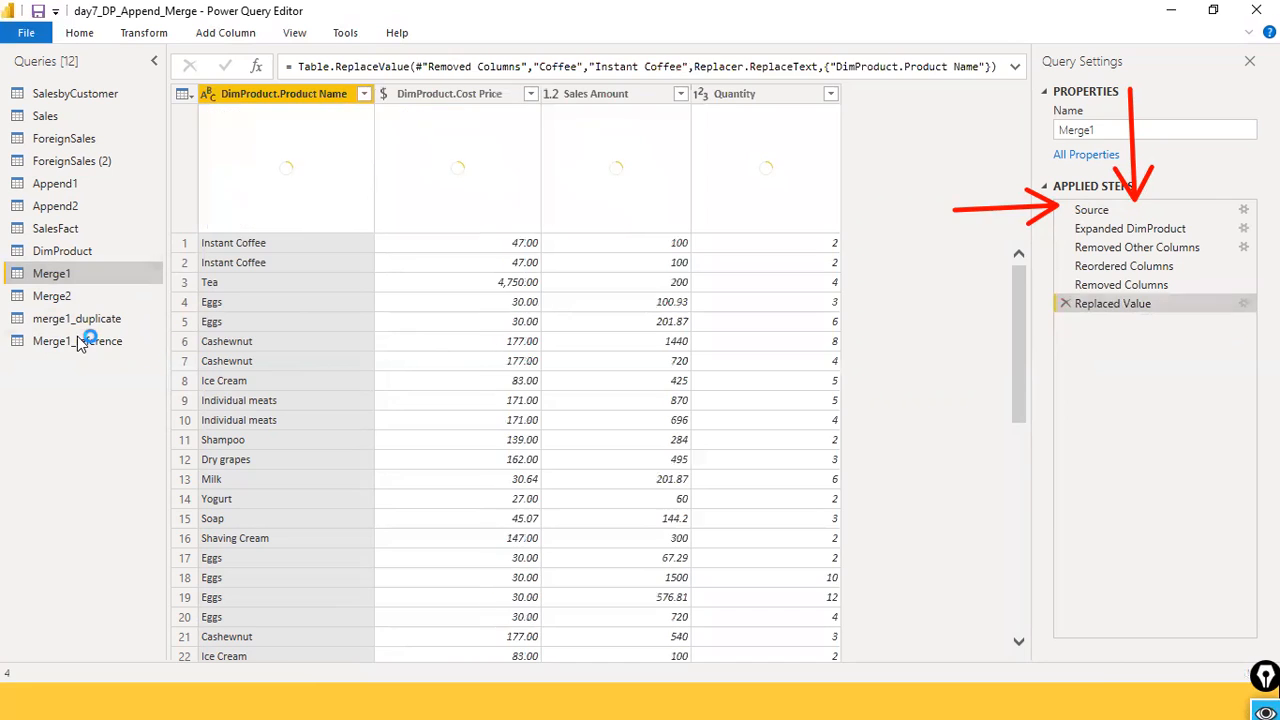
Step: Remove the DimProduct.Cost Price column from Merge1_reference again and compare its columns with those of Merge1
left_click(80, 341)
left_click(443, 95, "ctrl")
right_click(455, 97)
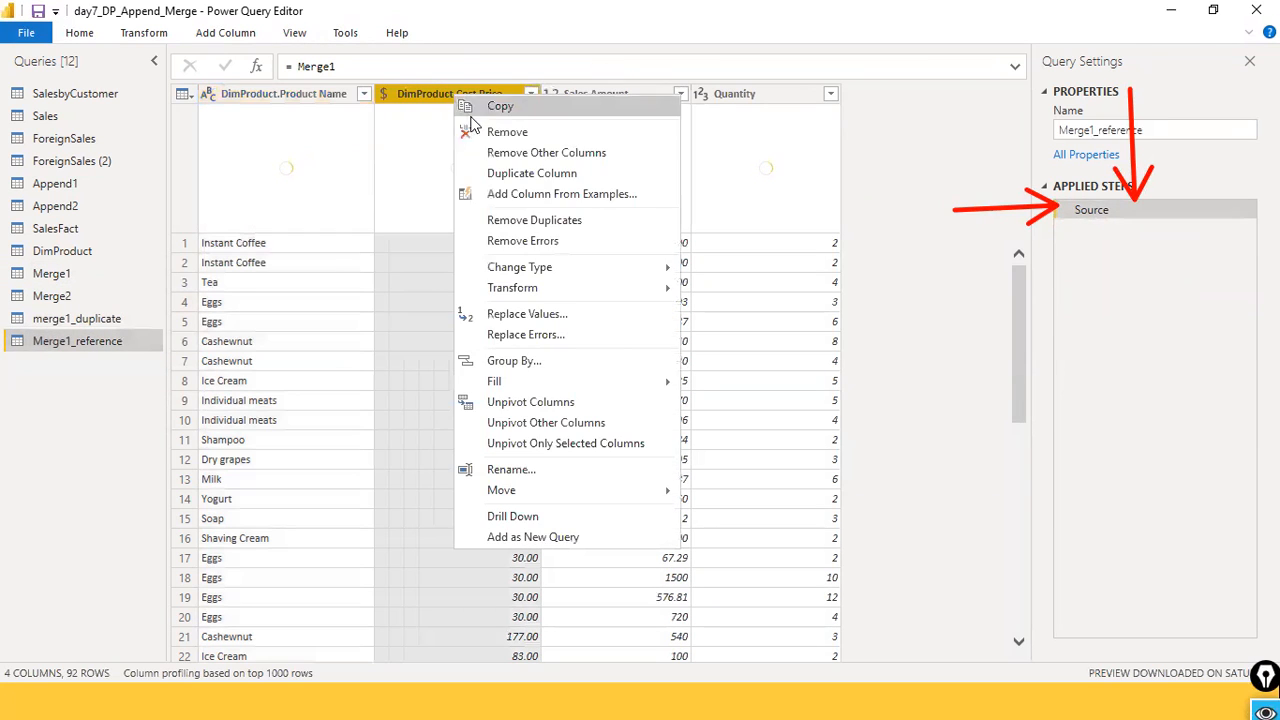
left_click(490, 131)
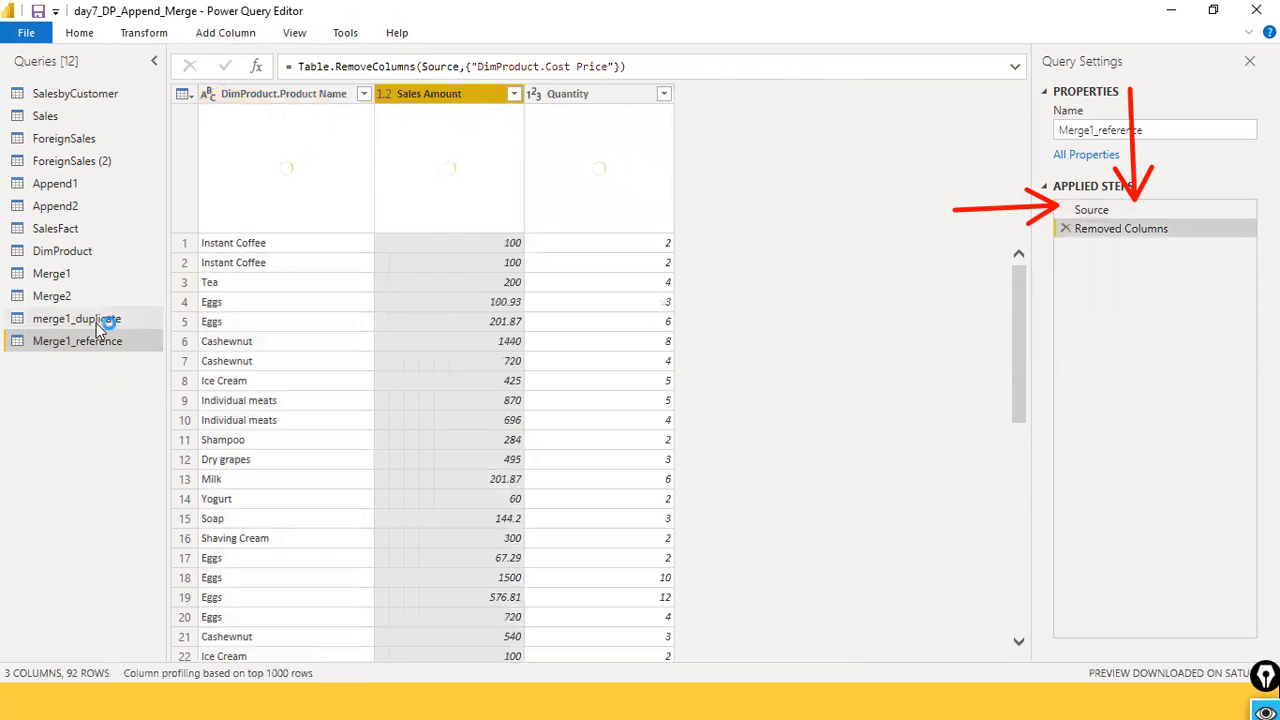
left_click(90, 273)
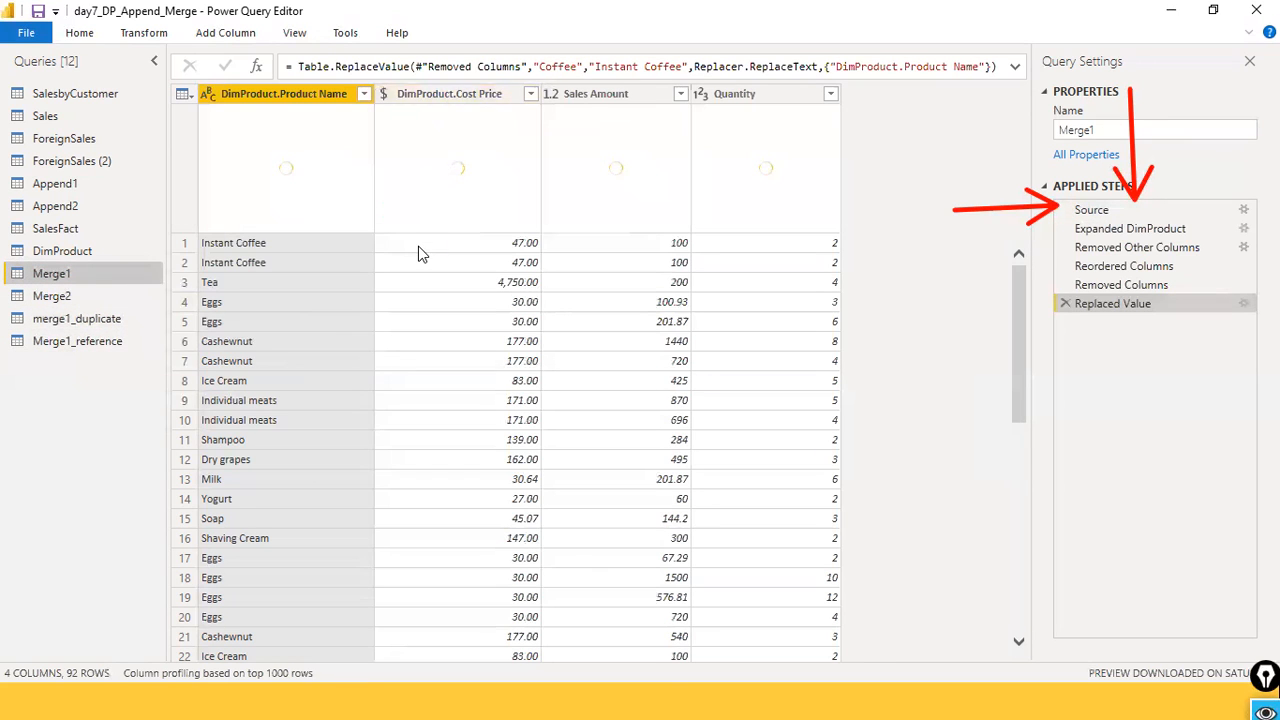
left_click(92, 340)
left_click(85, 281)
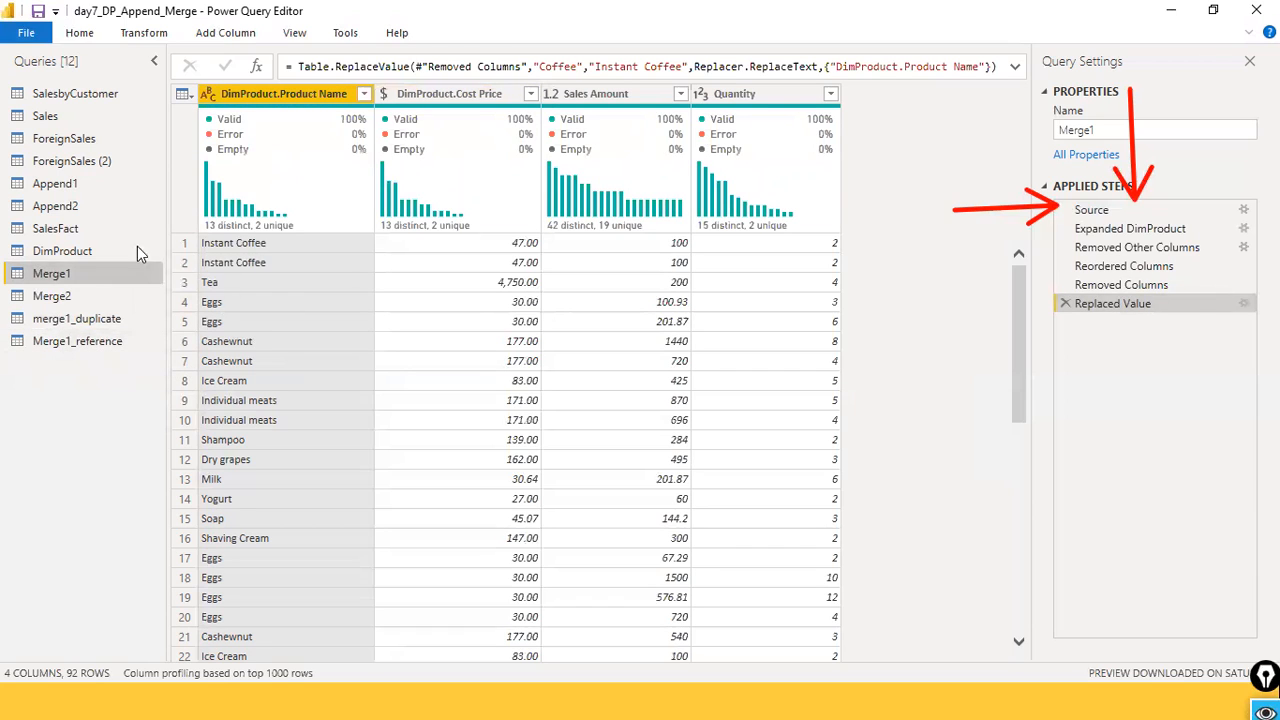
left_click(0, 259)
left_click(68, 289)
key("ctrl+shift+3")
left_click_drag(97, 279, 80, 274)
left_click_drag(183, 301, 150, 325)
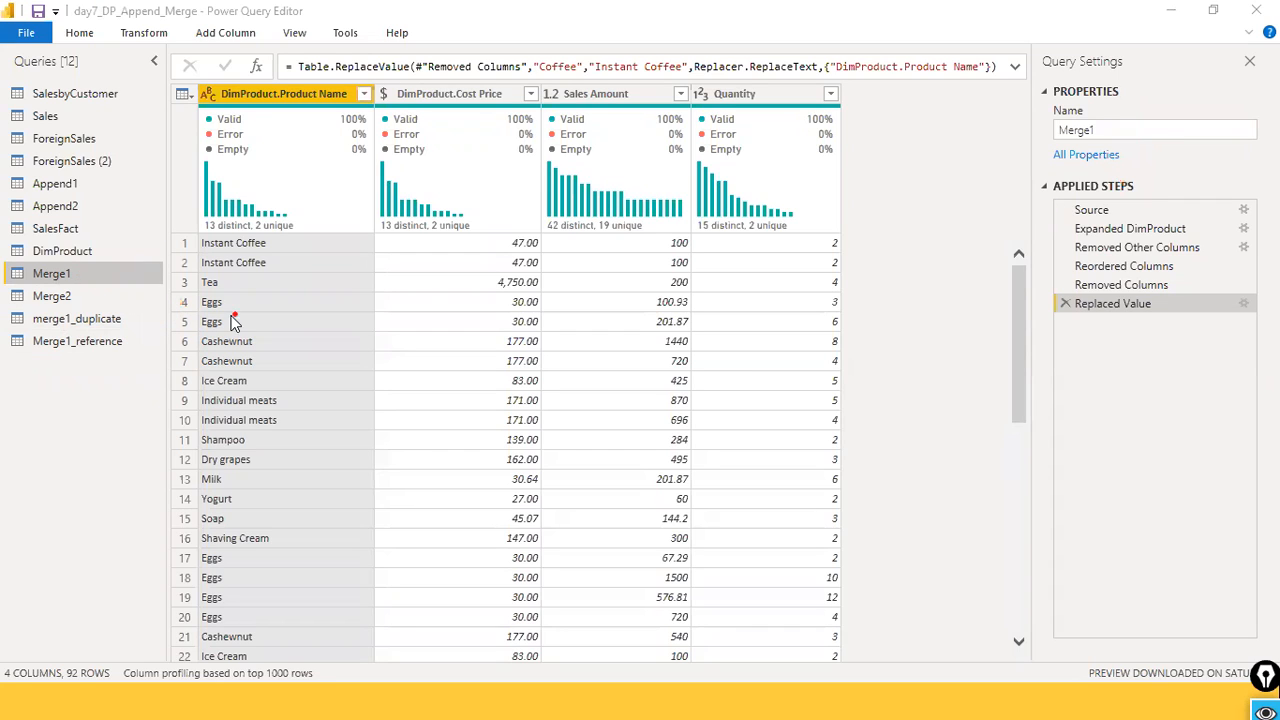
Step: Review the applied steps of Merge1_reference and then those of Merge1
left_click(86, 341)
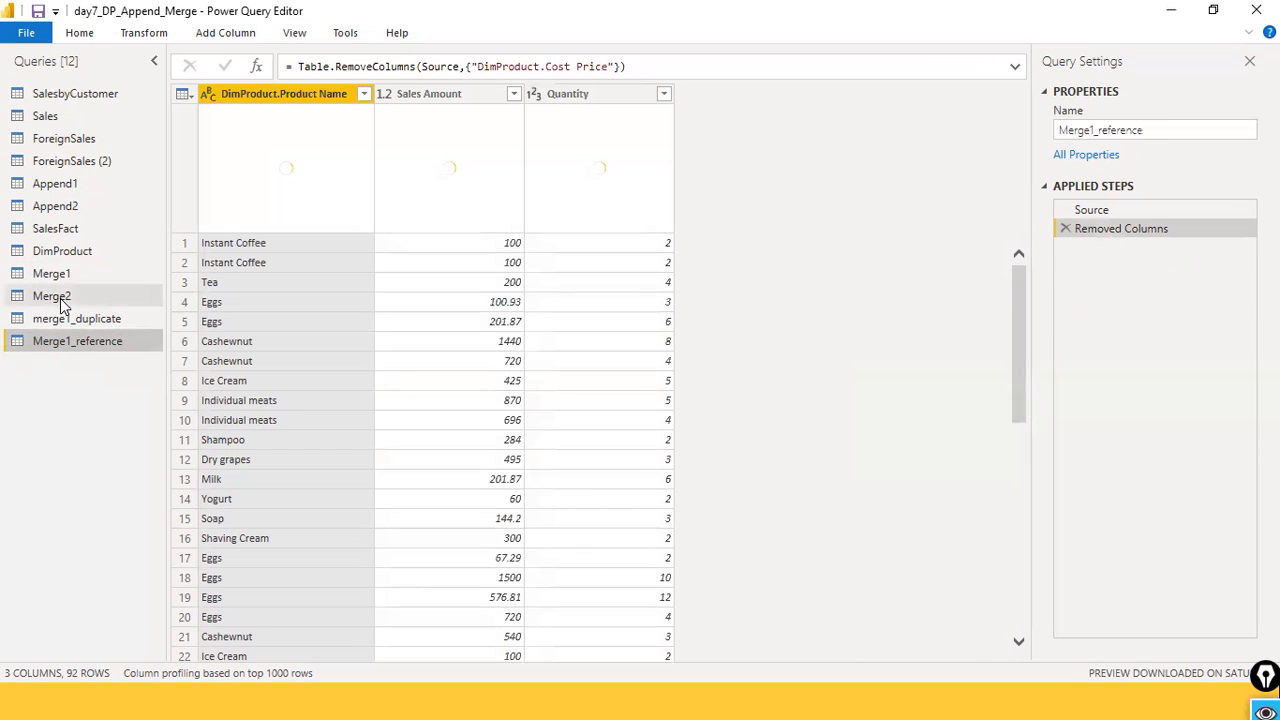
left_click(70, 276)
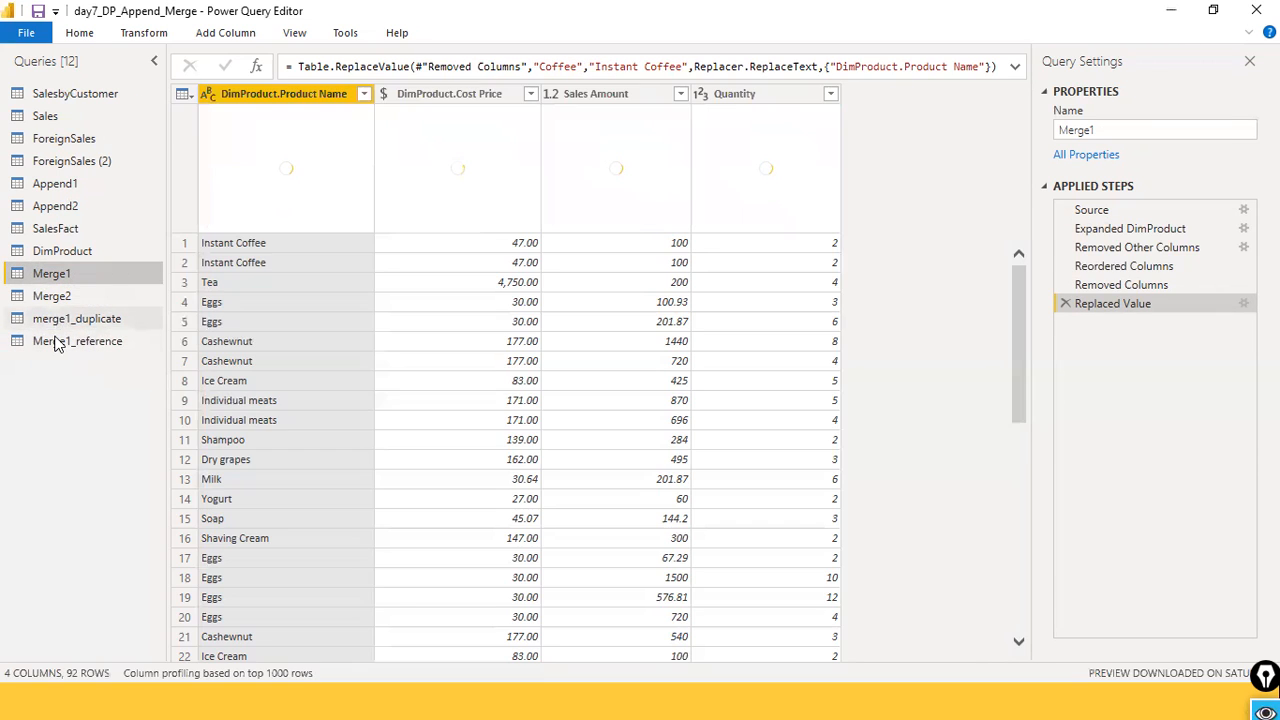
Step: Review the merge1_duplicate query, then try to delete the Merge1 query
left_click(64, 319)
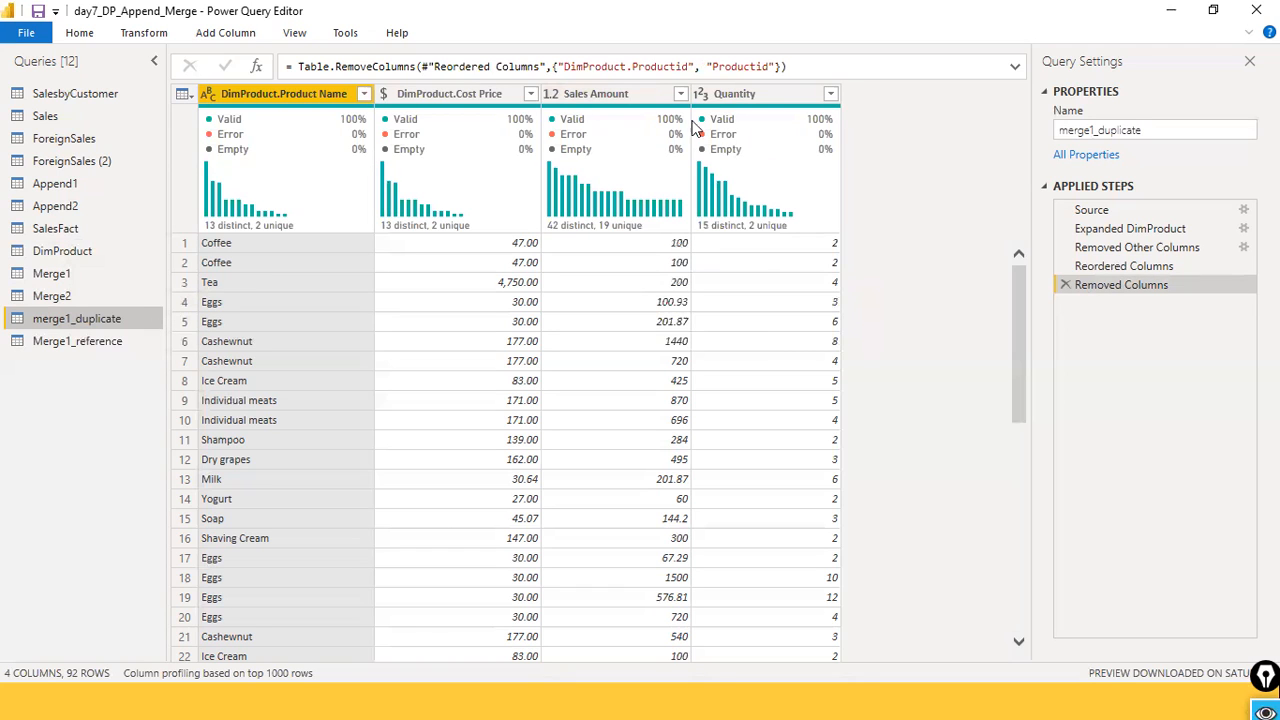
mouse_move(838, 148)
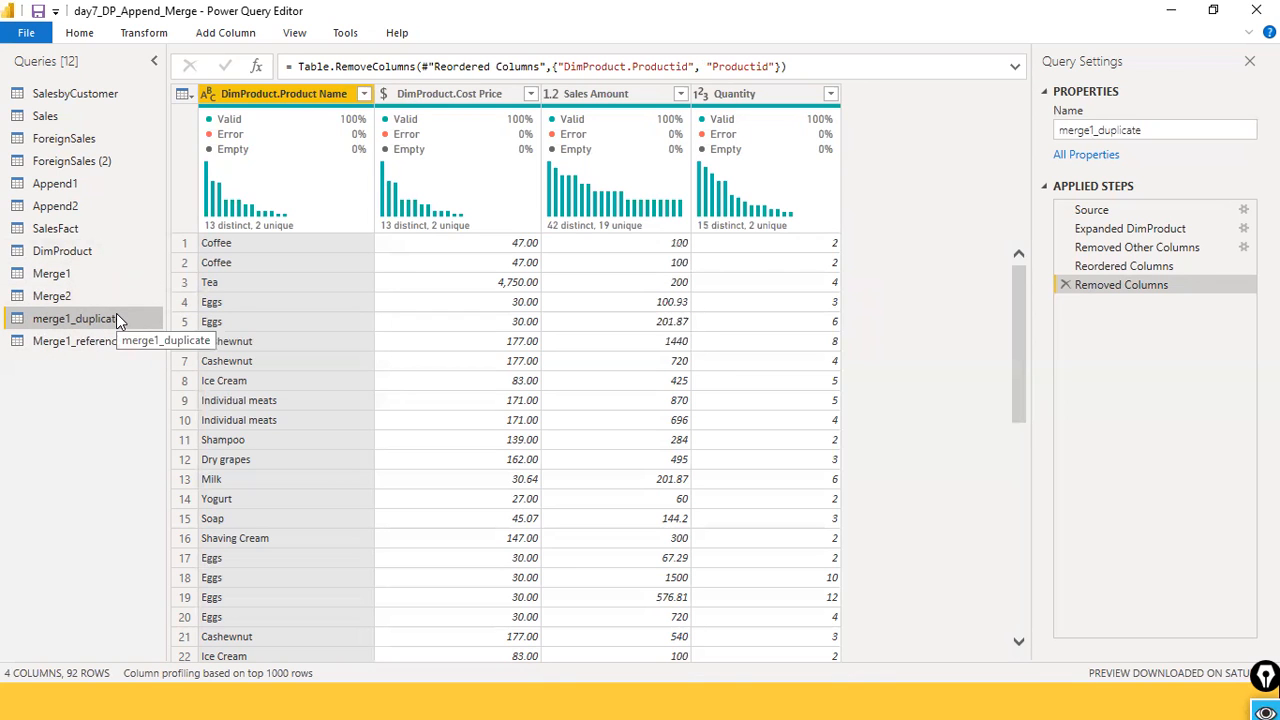
left_click(64, 274)
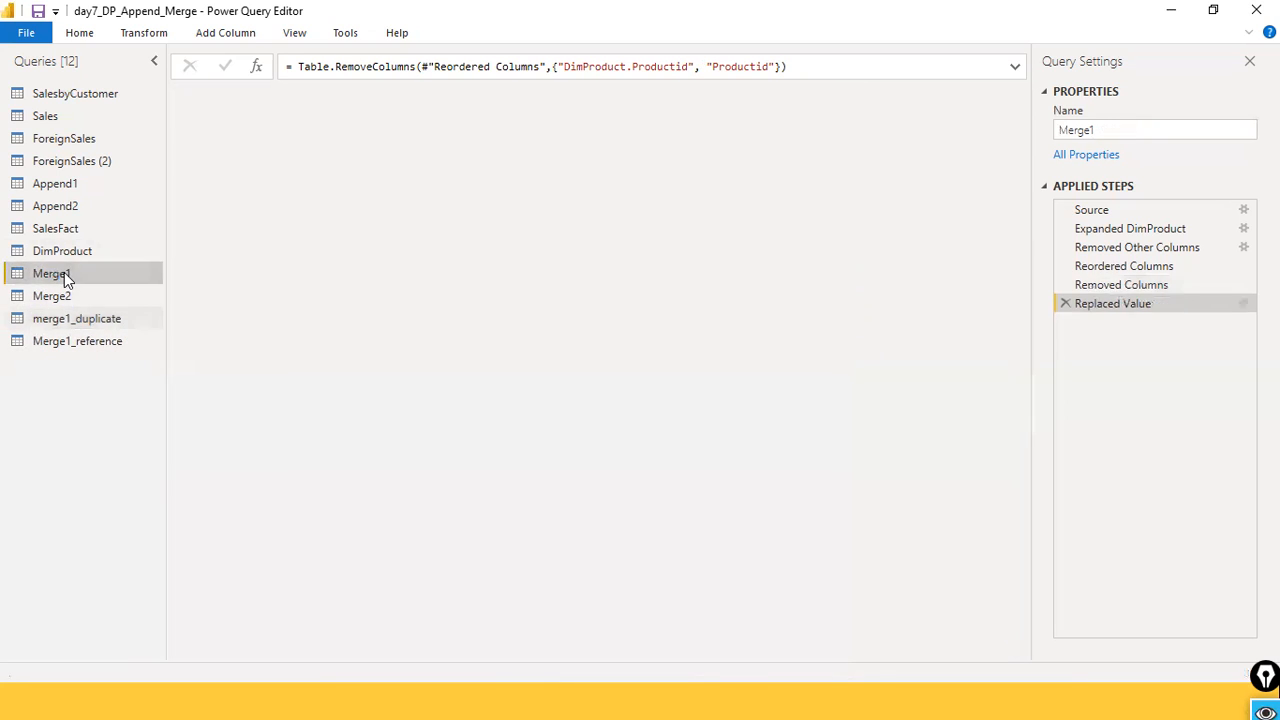
right_click(64, 273)
left_click(162, 337)
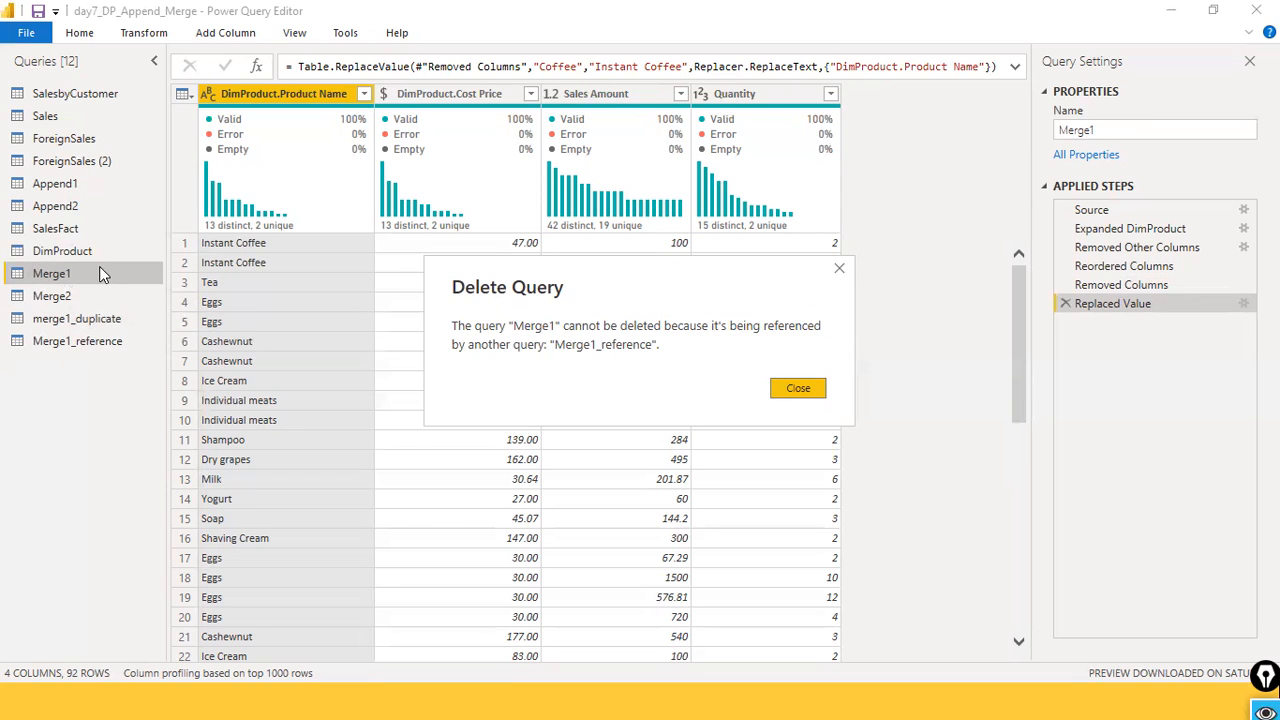
left_click(818, 391)
Step: Check the delete option available for merge1_duplicate and compare its data and applied steps with those of Merge1
left_click(55, 320)
right_click(55, 320)
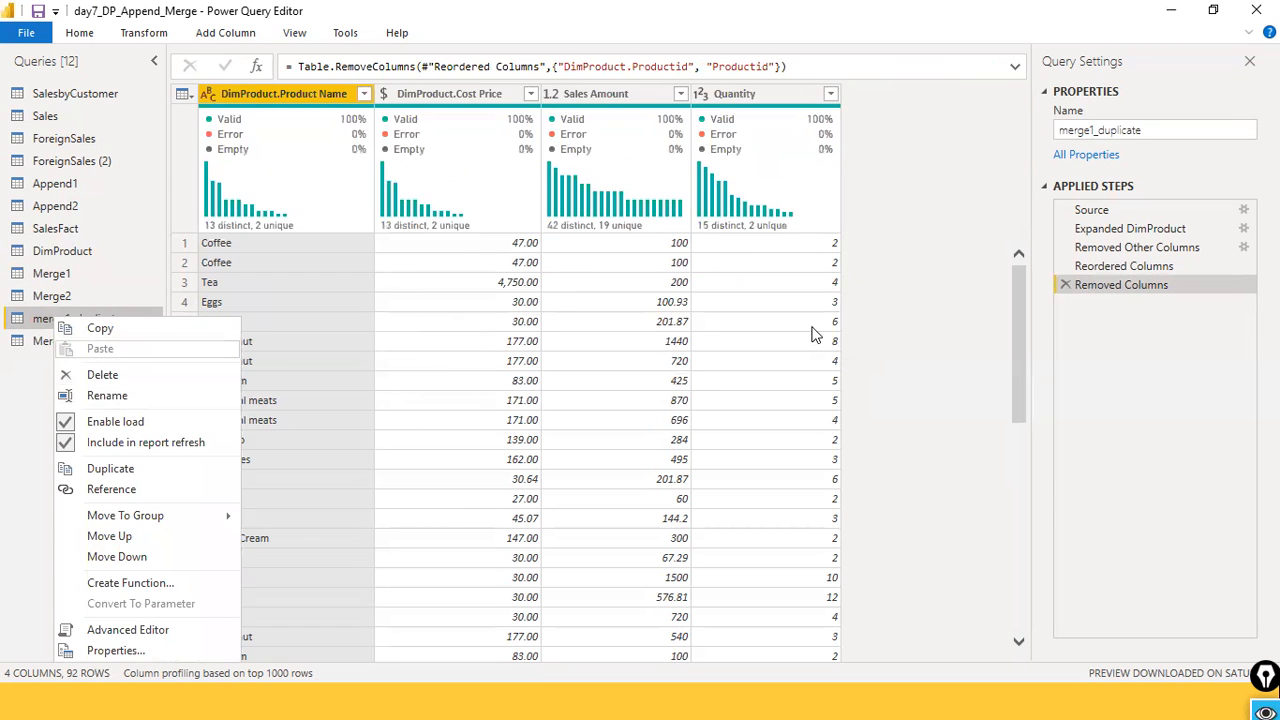
key("Escape")
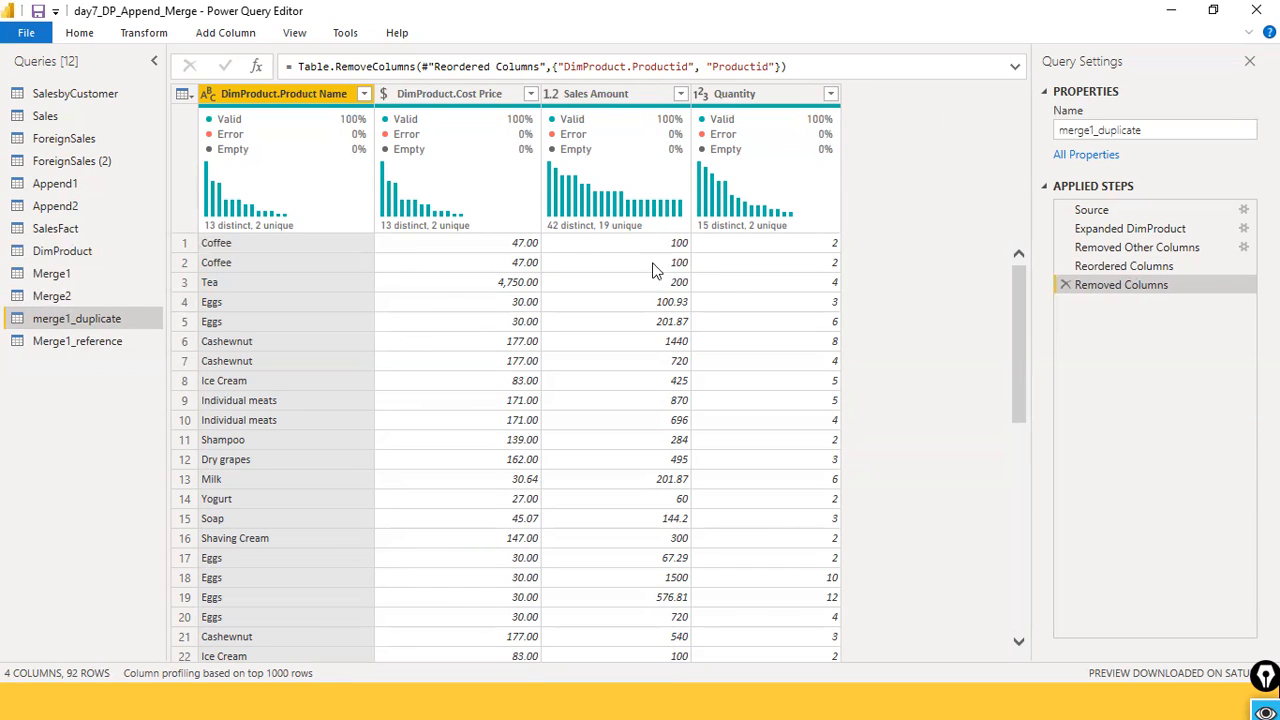
left_click(62, 294)
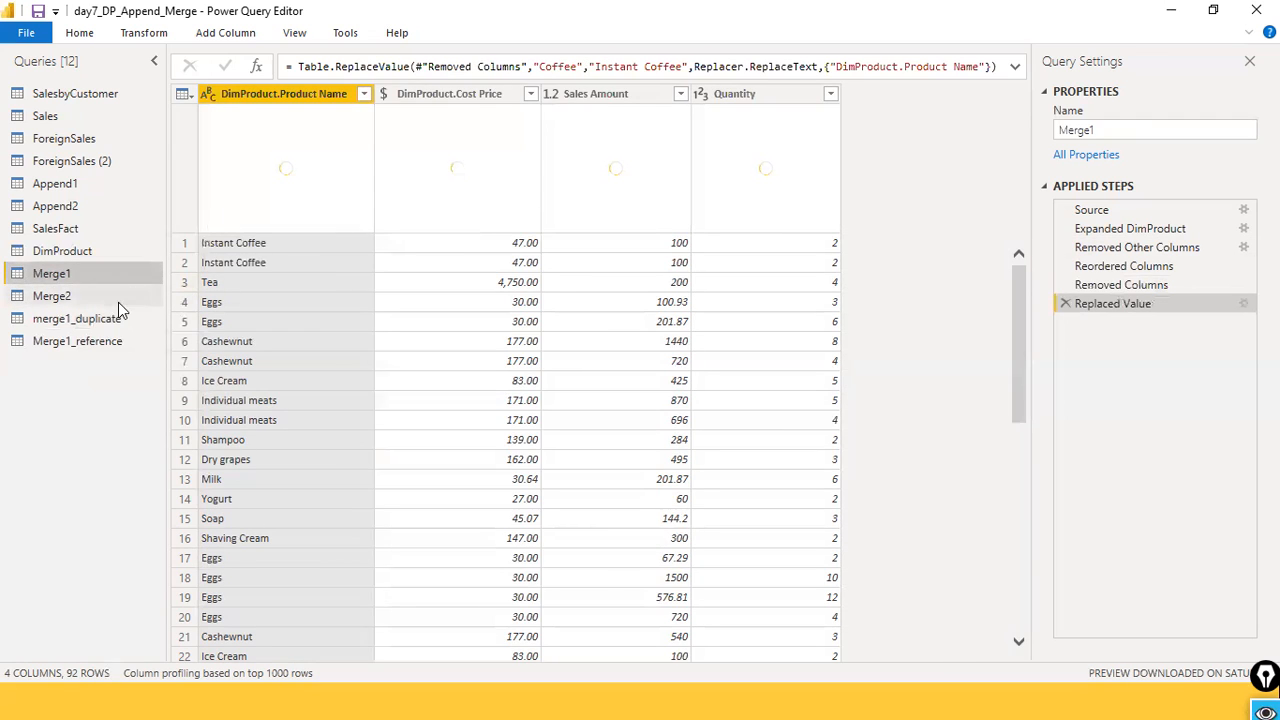
left_click(105, 316)
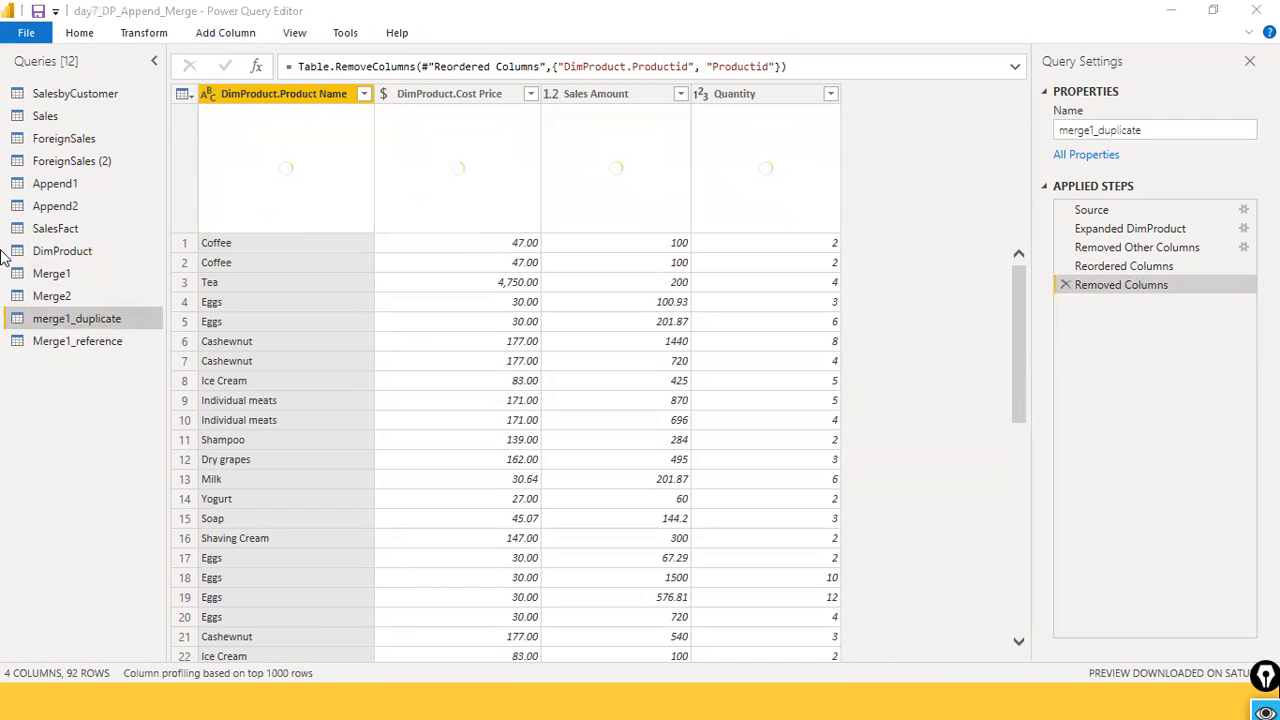
Step: Rename the Merge1 query as Merge12
left_click(66, 274)
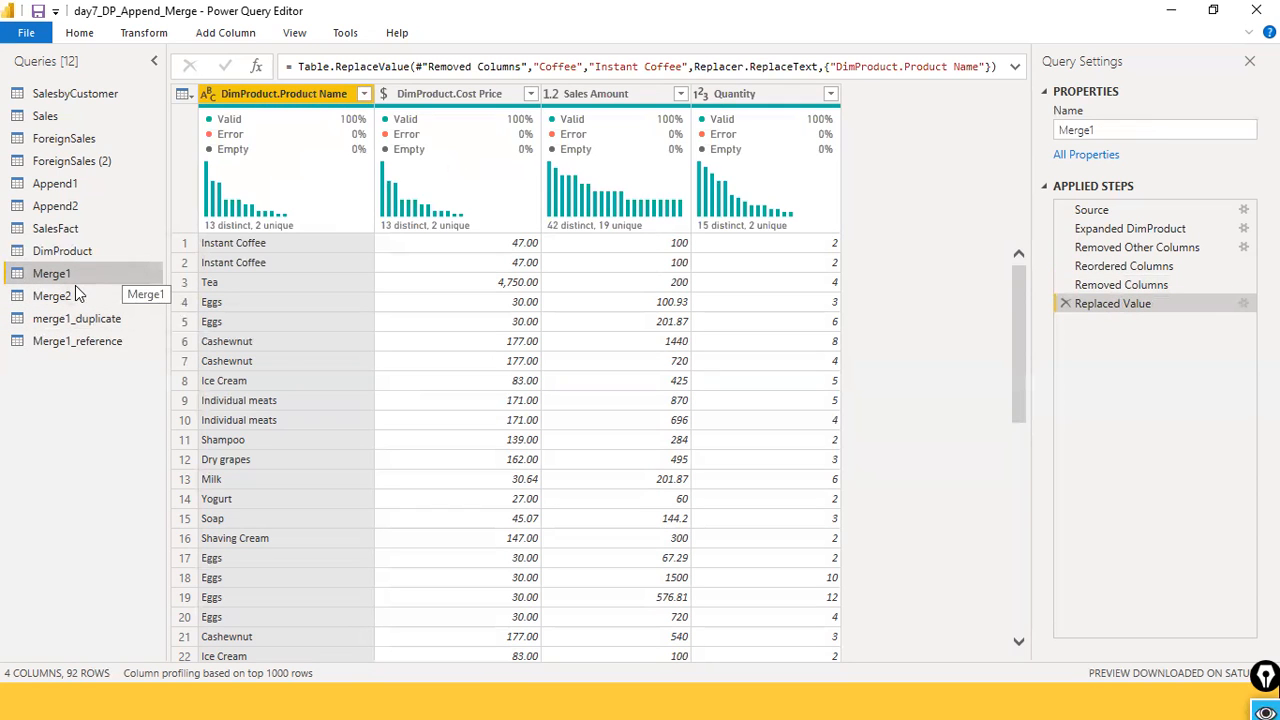
right_click(71, 271)
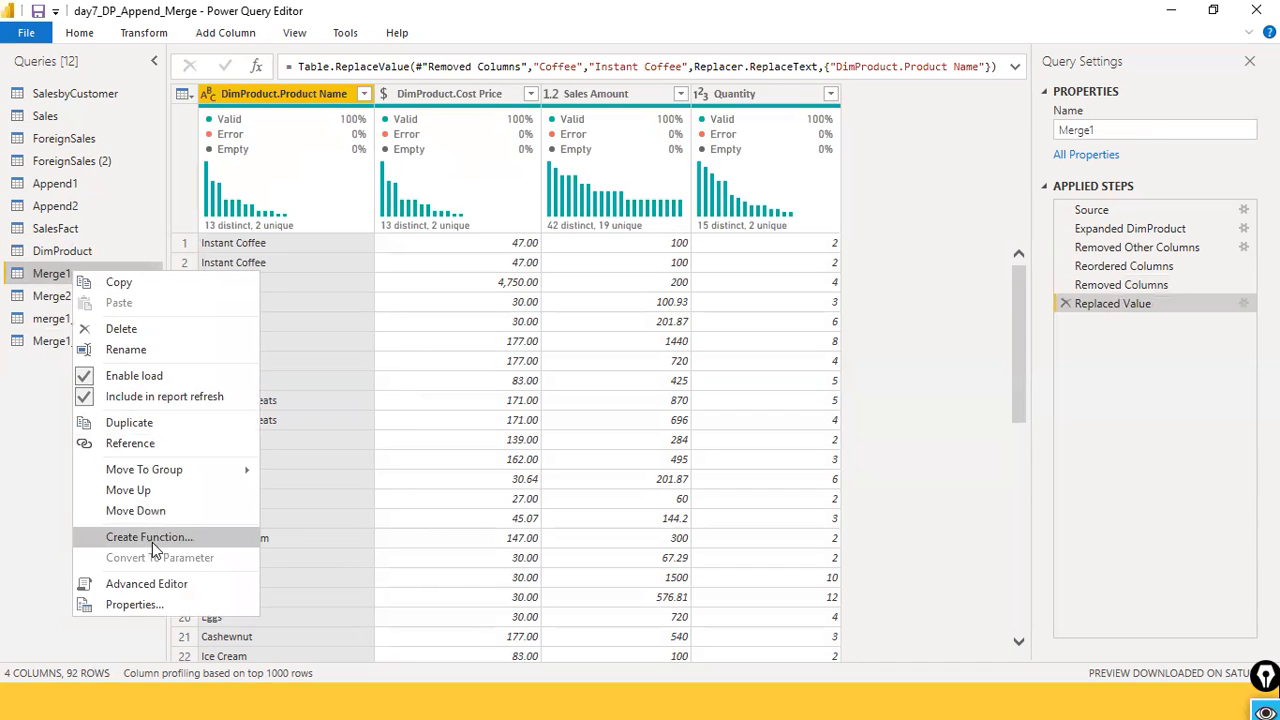
left_click(185, 349)
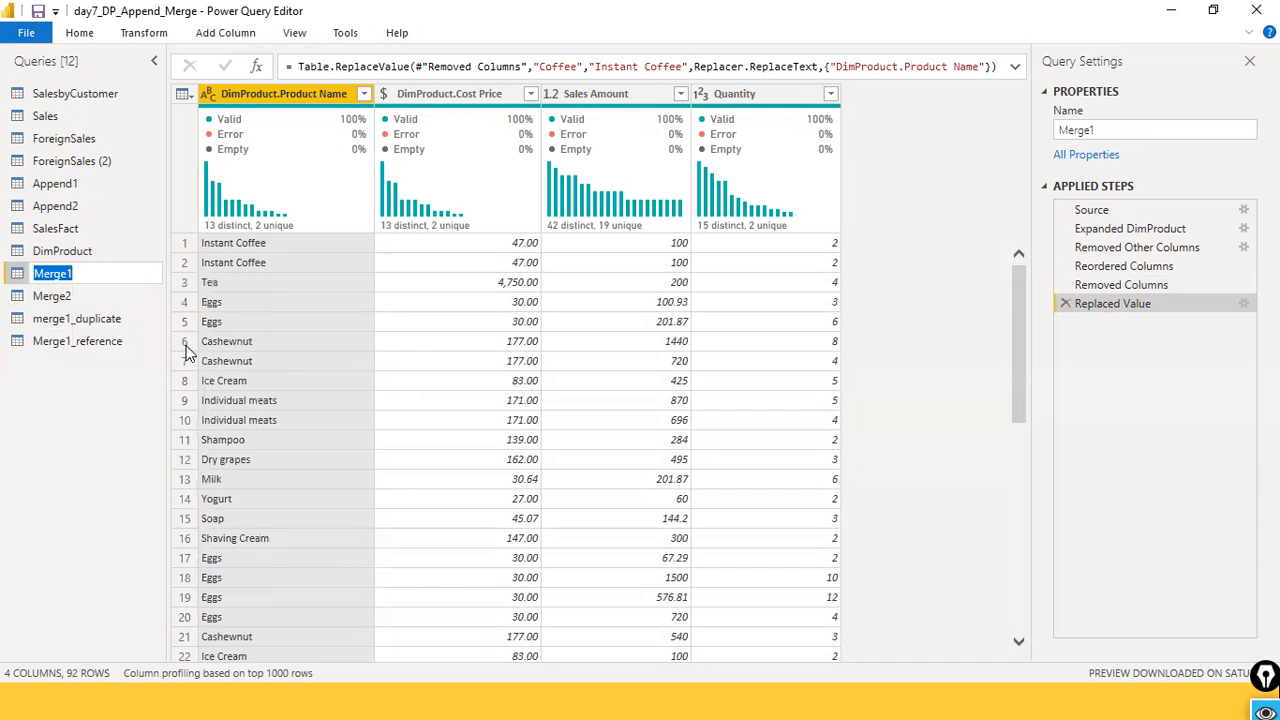
key("End")
type("2")
left_click(267, 212)
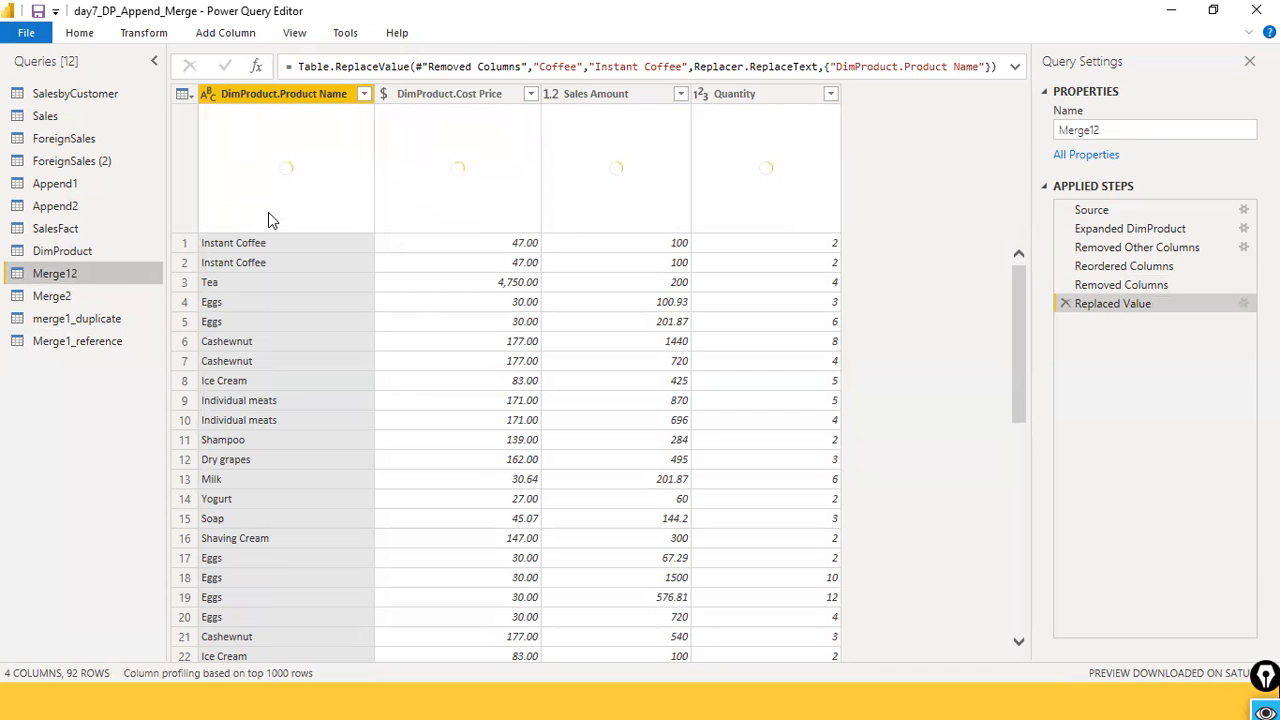
Step: Check Merge1_reference for effects of the source query's new name and return to Merge12
left_click(88, 342)
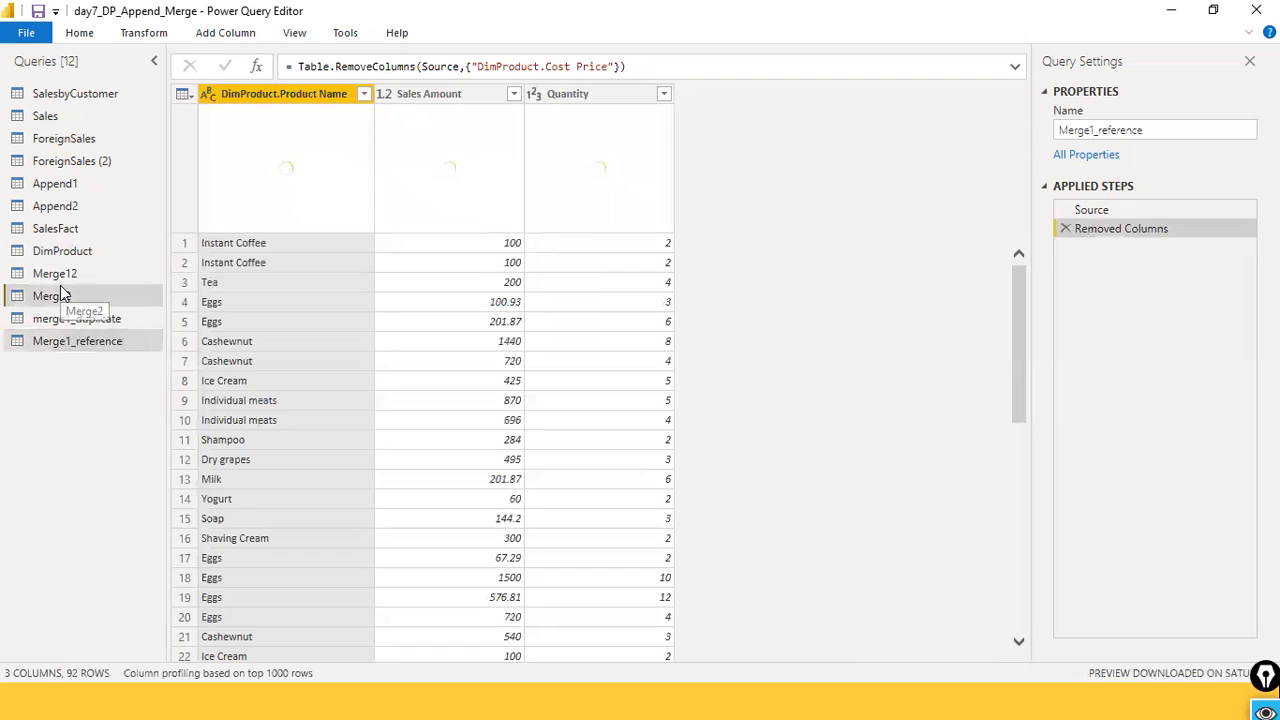
left_click(58, 294)
left_click(60, 272)
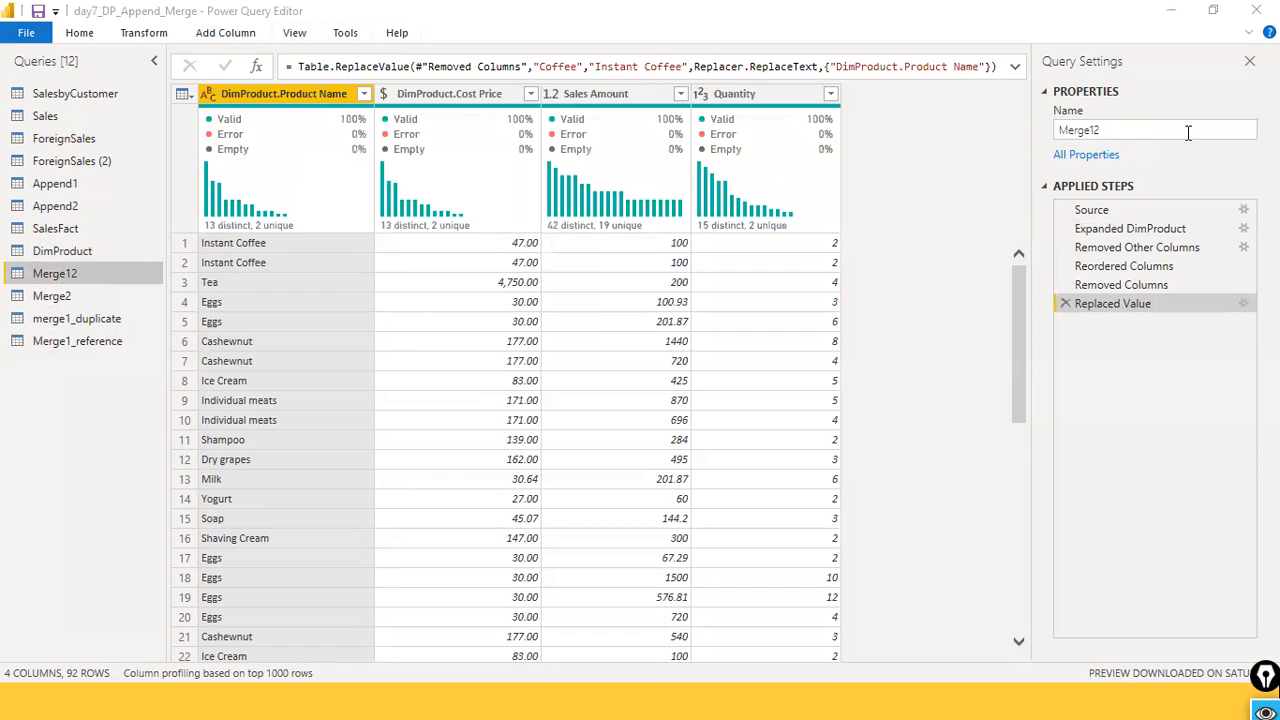
Step: Open the Query Dependencies diagram, enlarge it, and trace the queries that depend on SalesFact and DimProduct
left_click(292, 34)
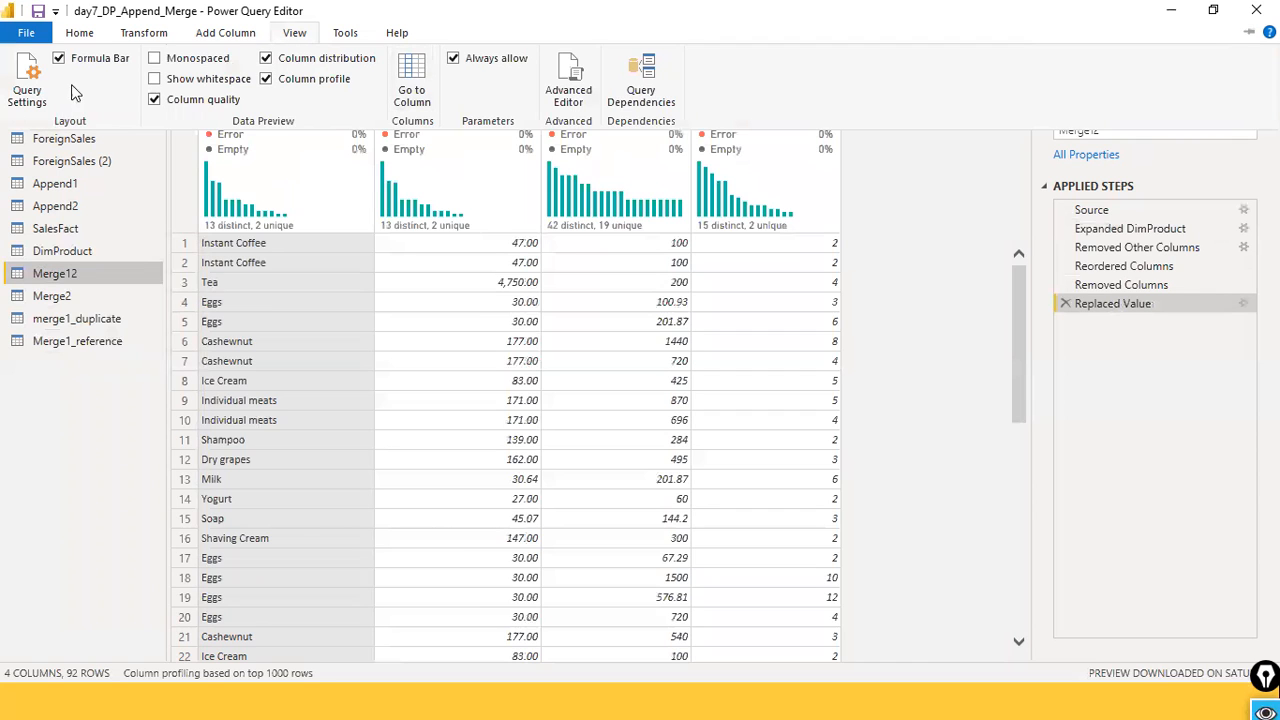
left_click(639, 79)
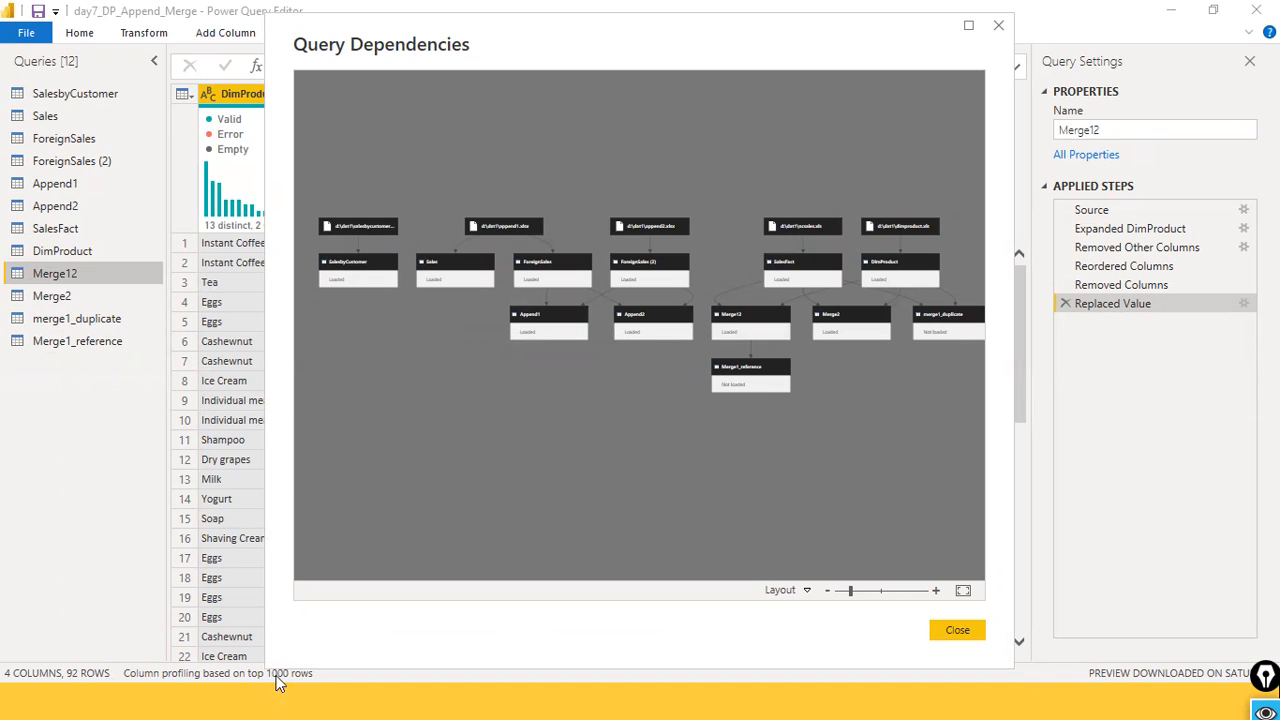
left_click_drag(855, 591, 866, 591)
mouse_move(866, 593)
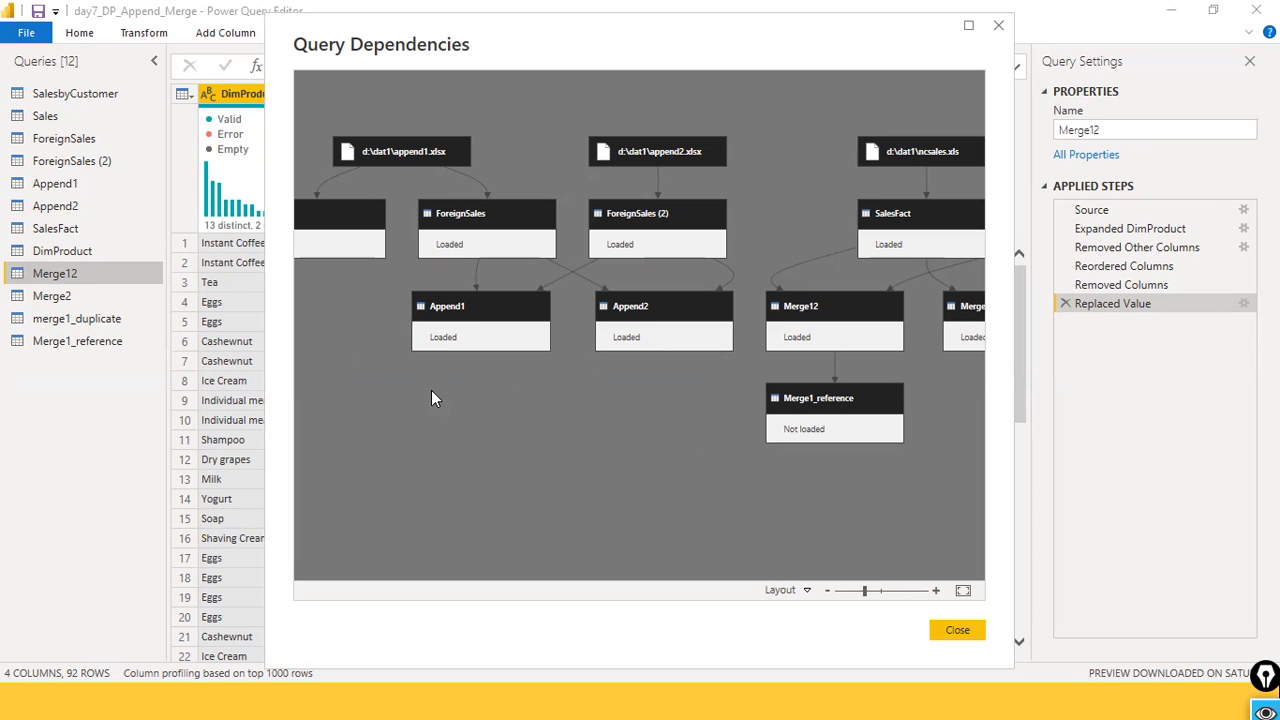
left_click_drag(858, 159, 622, 159)
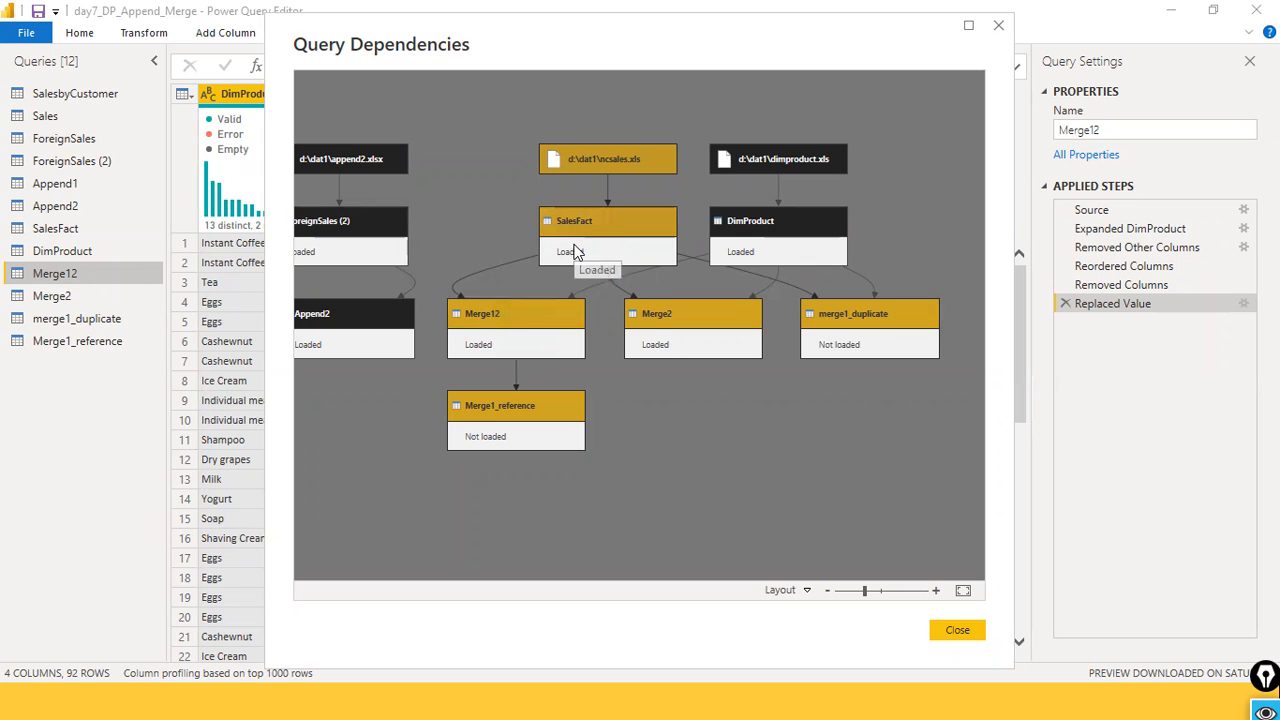
left_click_drag(800, 235, 784, 263)
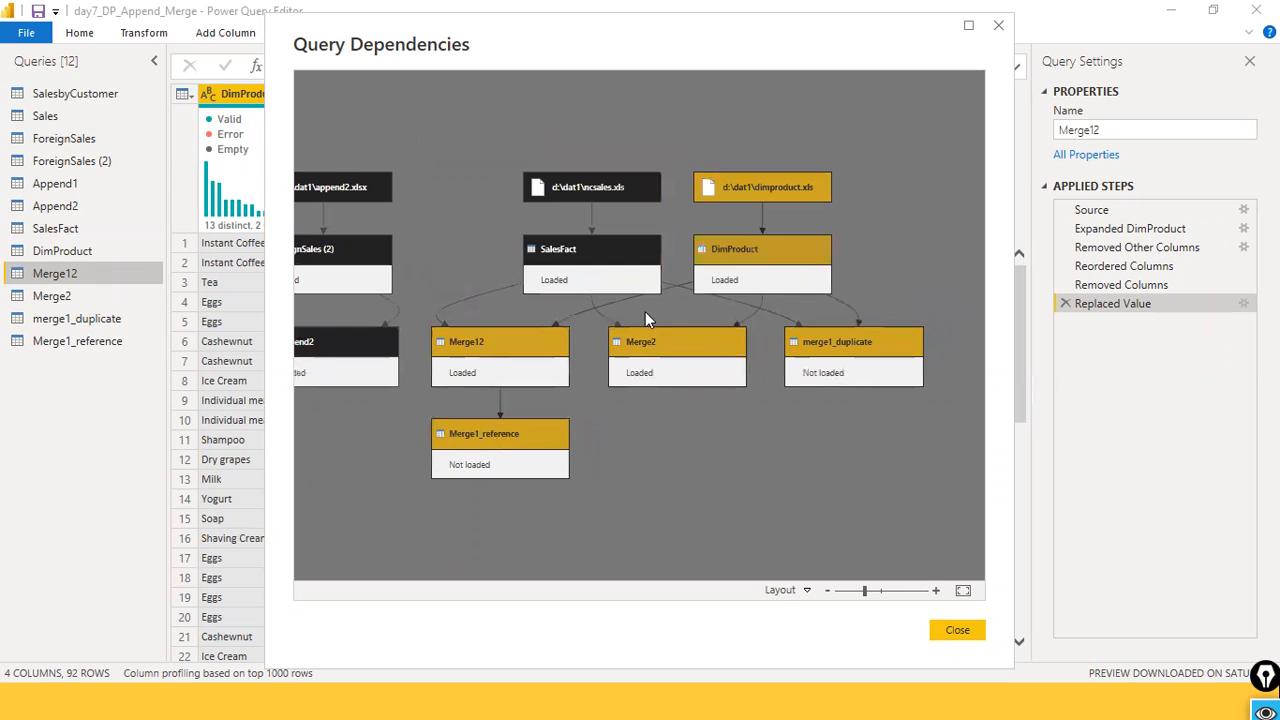
Step: Trace the dependencies of Merge2, SalesFact and Merge1_reference in the diagram and close it
left_click_drag(673, 341, 682, 311)
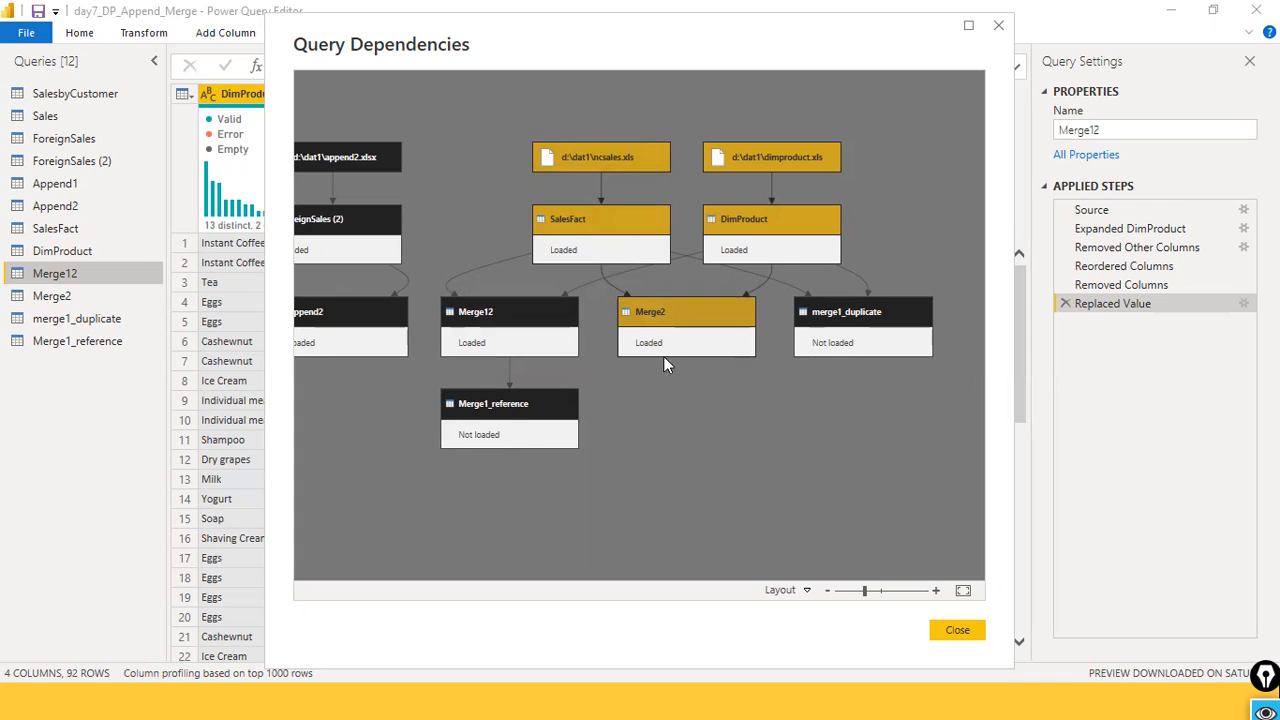
left_click_drag(635, 254, 609, 231)
left_click(609, 231)
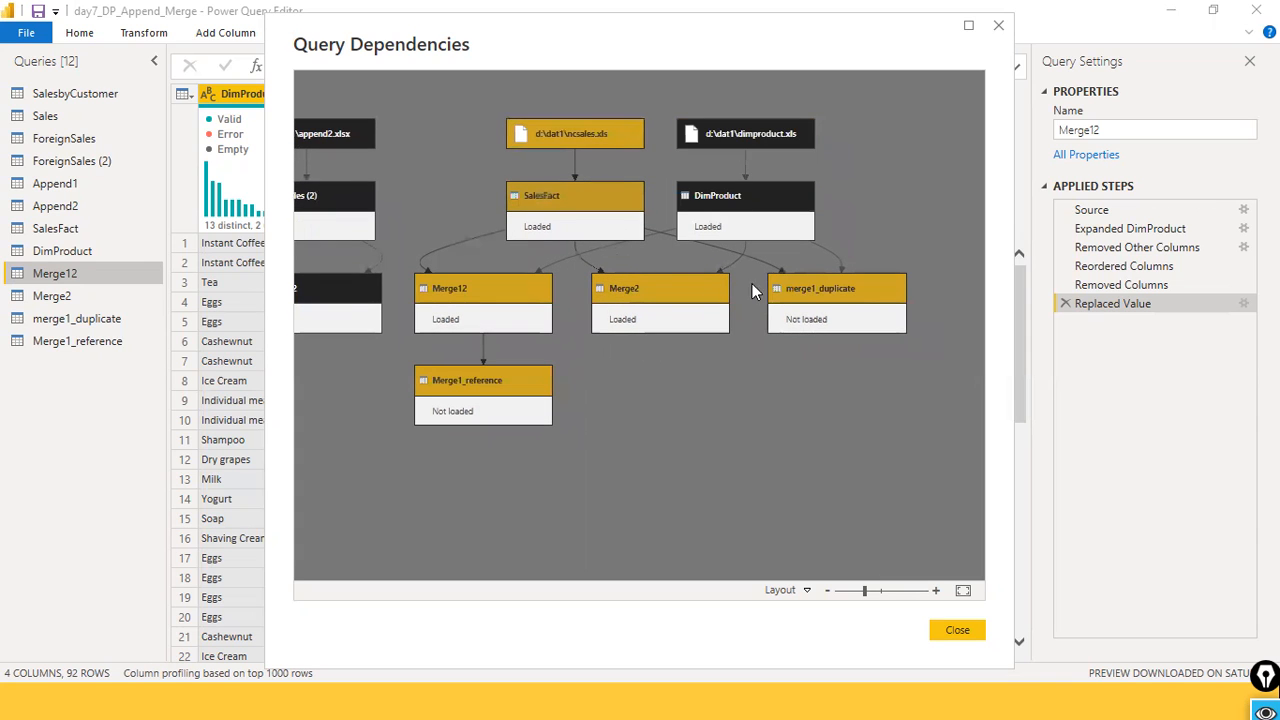
left_click(872, 591)
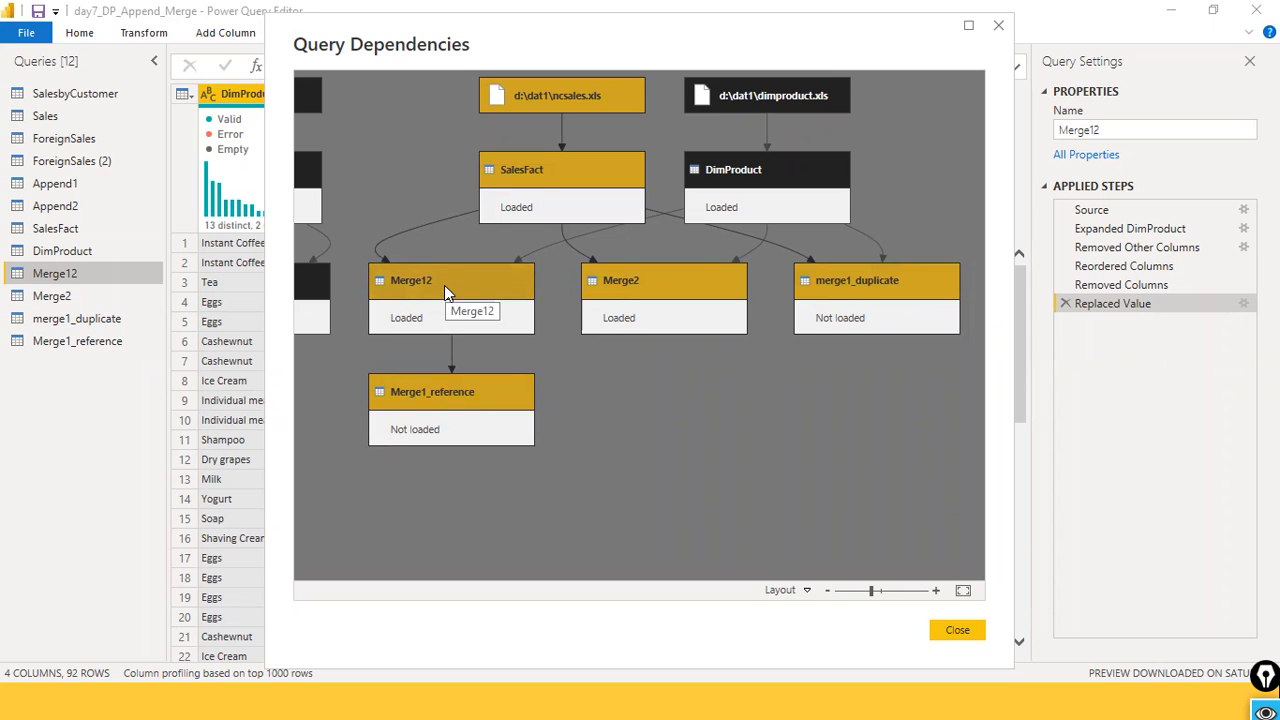
mouse_move(514, 413)
left_mouse_down()
mouse_move(761, 409)
mouse_move(1032, 440)
mouse_move(654, 360)
mouse_move(508, 366)
mouse_move(492, 374)
mouse_move(506, 432)
left_mouse_up()
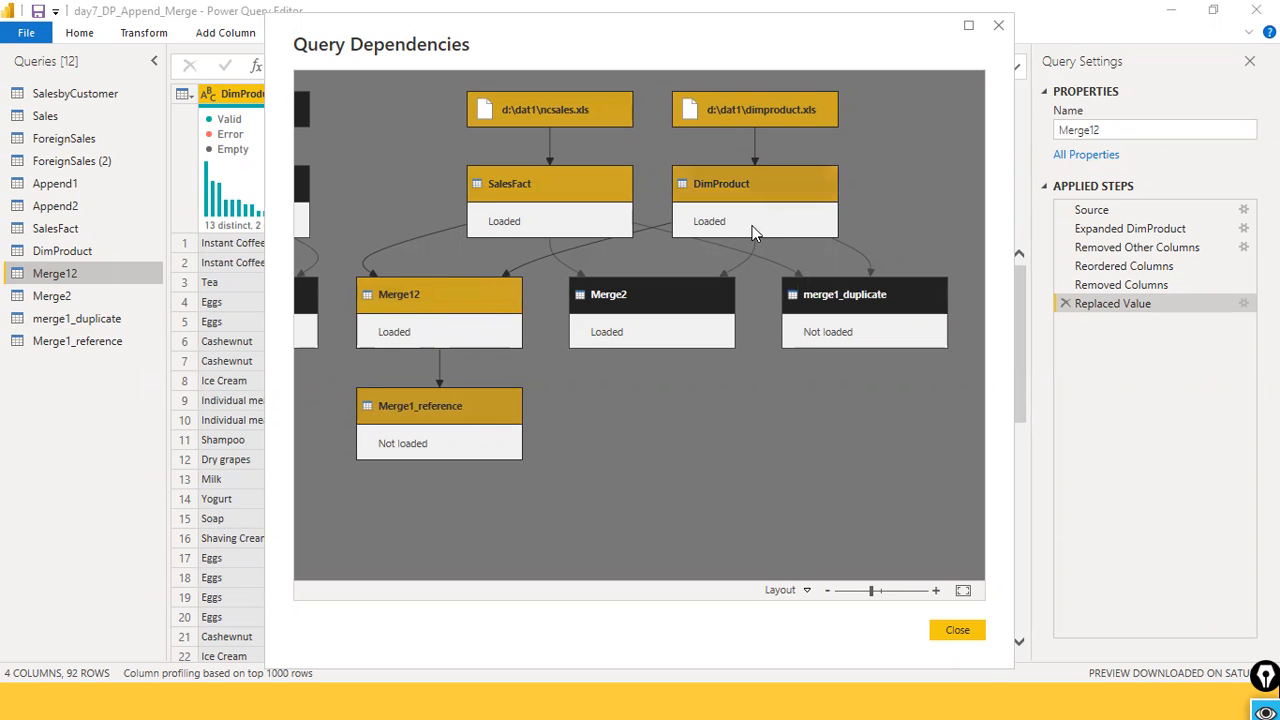
left_click(1003, 36)
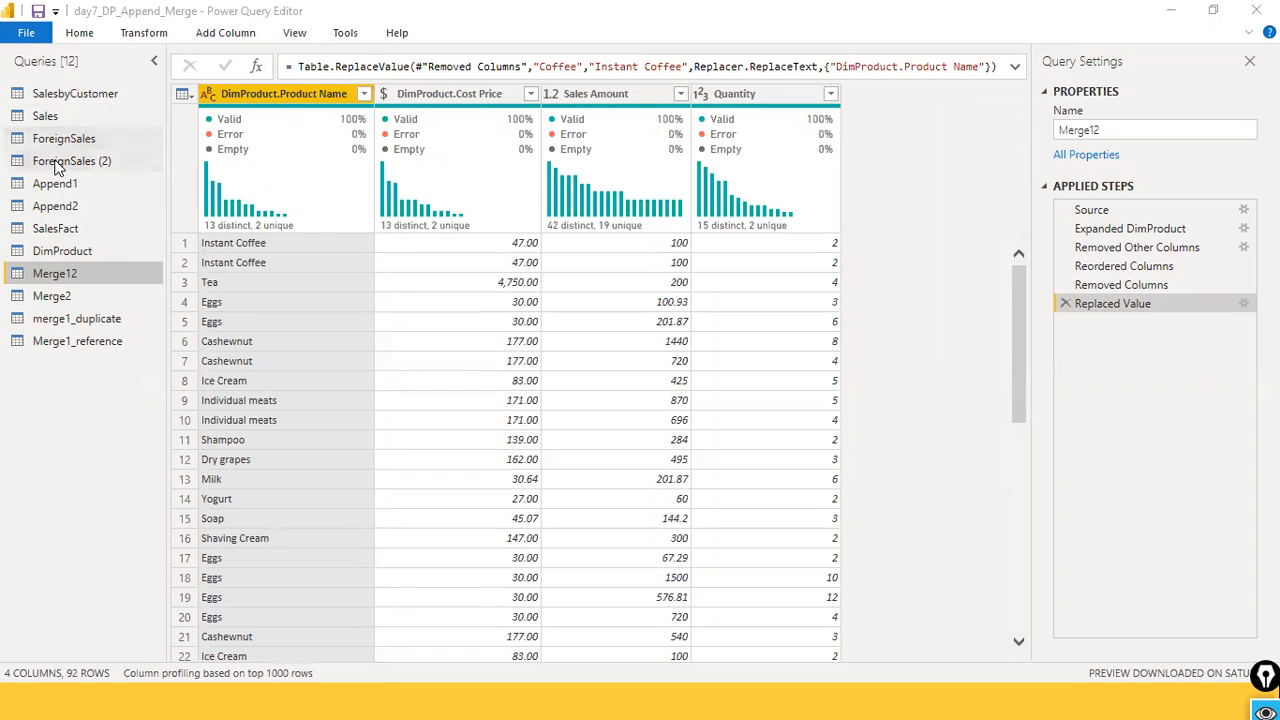
Step: Switch to the presentation slide on creating custom columns, conditional columns and columns from examples
left_click(225, 38)
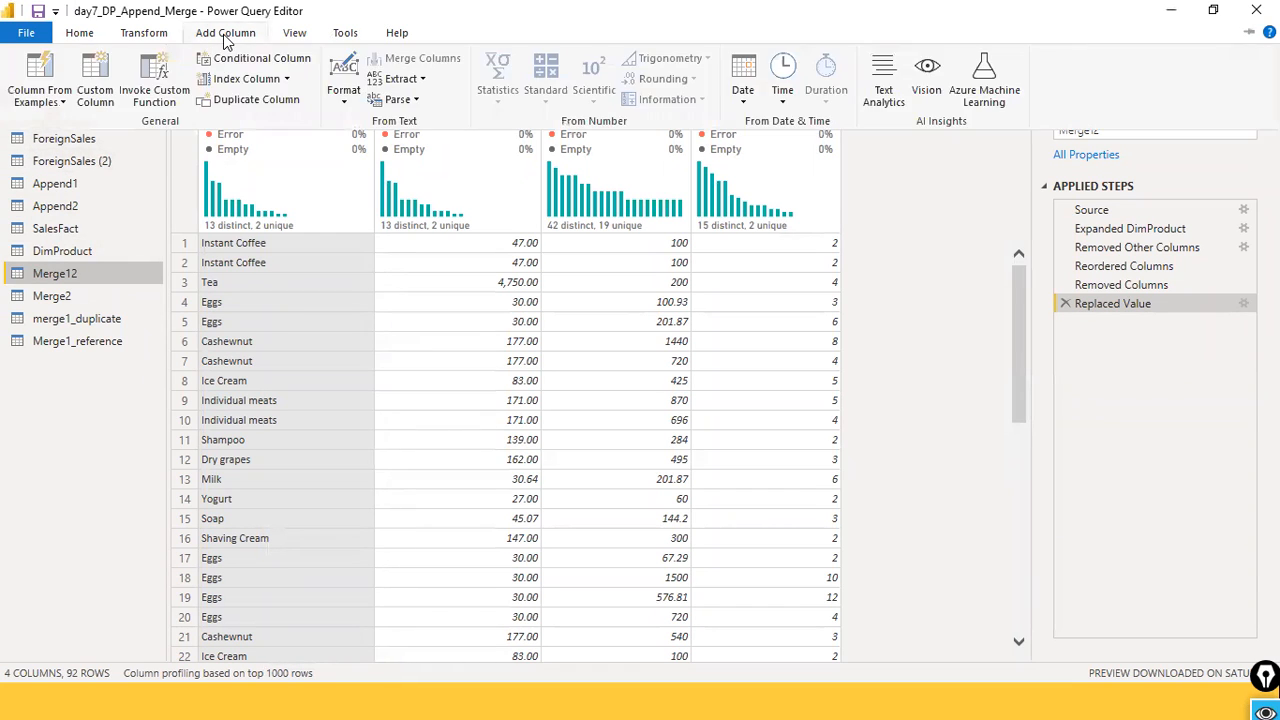
key("alt+Tab")
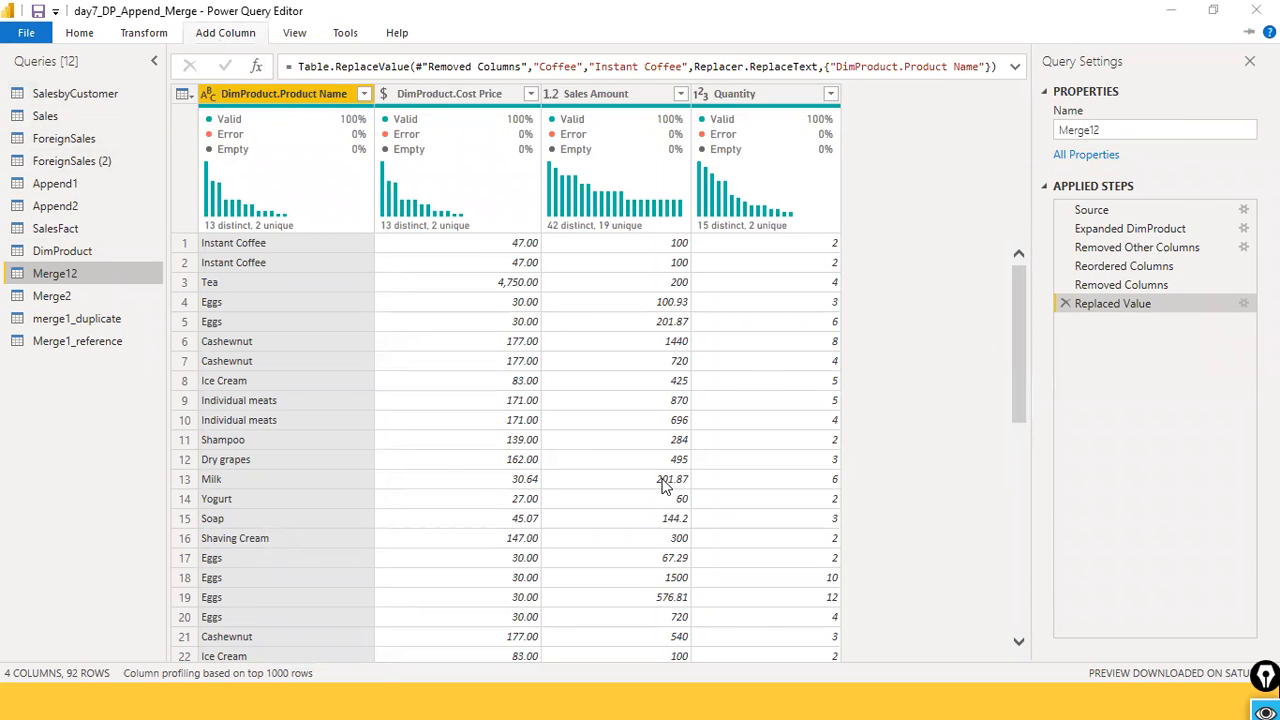
key("alt+Tab")
key("alt+Tab")
key("alt+Tab")
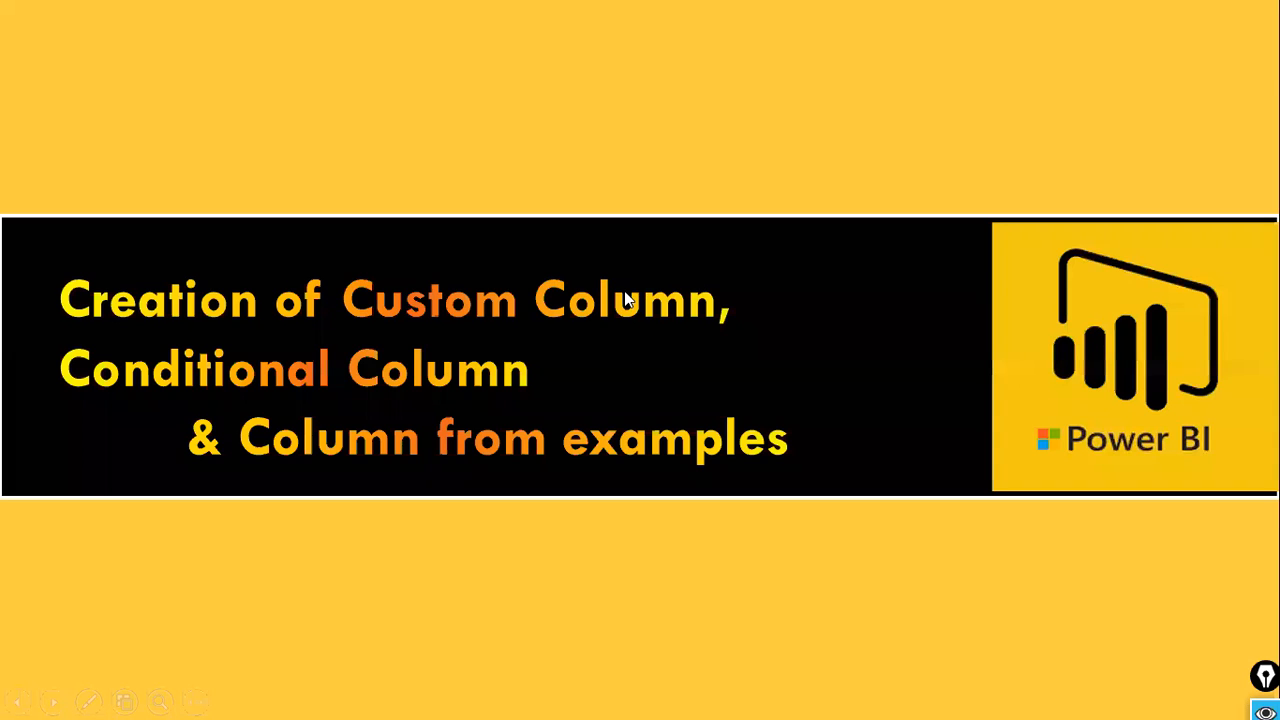
left_click(625, 298)
key("Left")
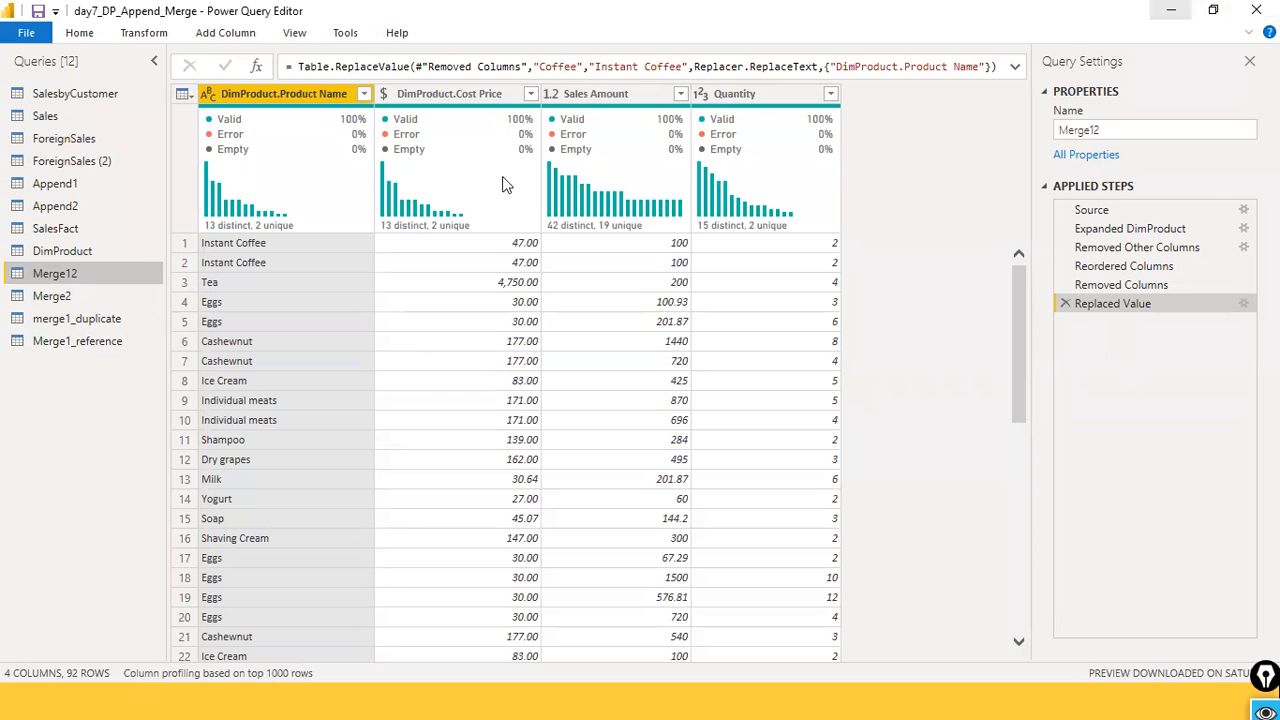
Step: Examine the SalesFact query's columns, including List Price, Cost Price, Quantity, Sales Amount, Profit and Discount
left_click(70, 232)
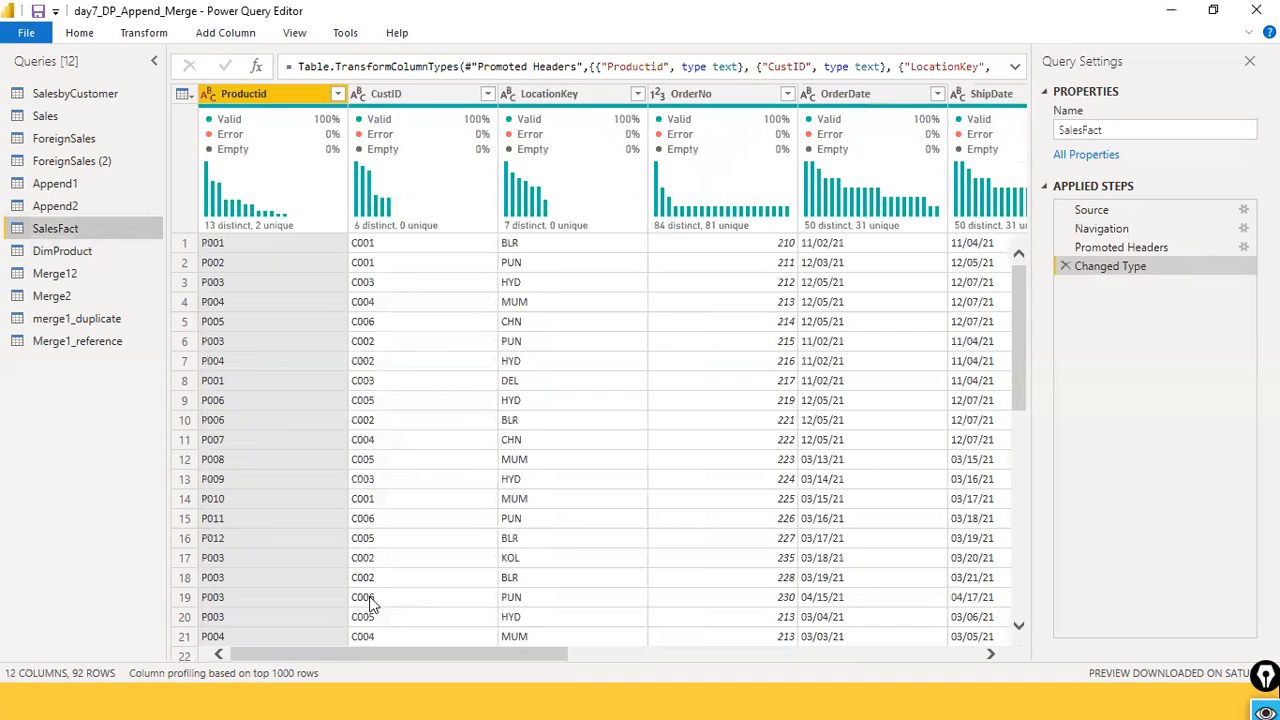
left_click_drag(540, 654, 1140, 667)
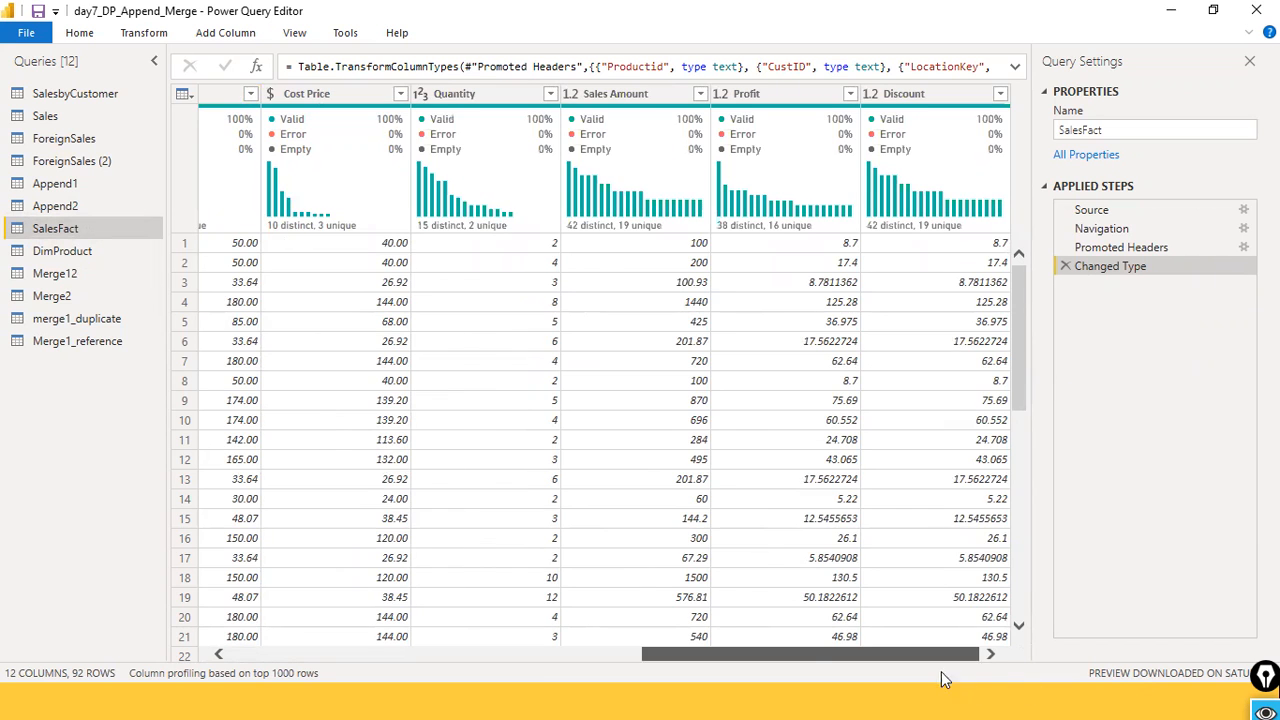
scroll(791, 660, "left", 3)
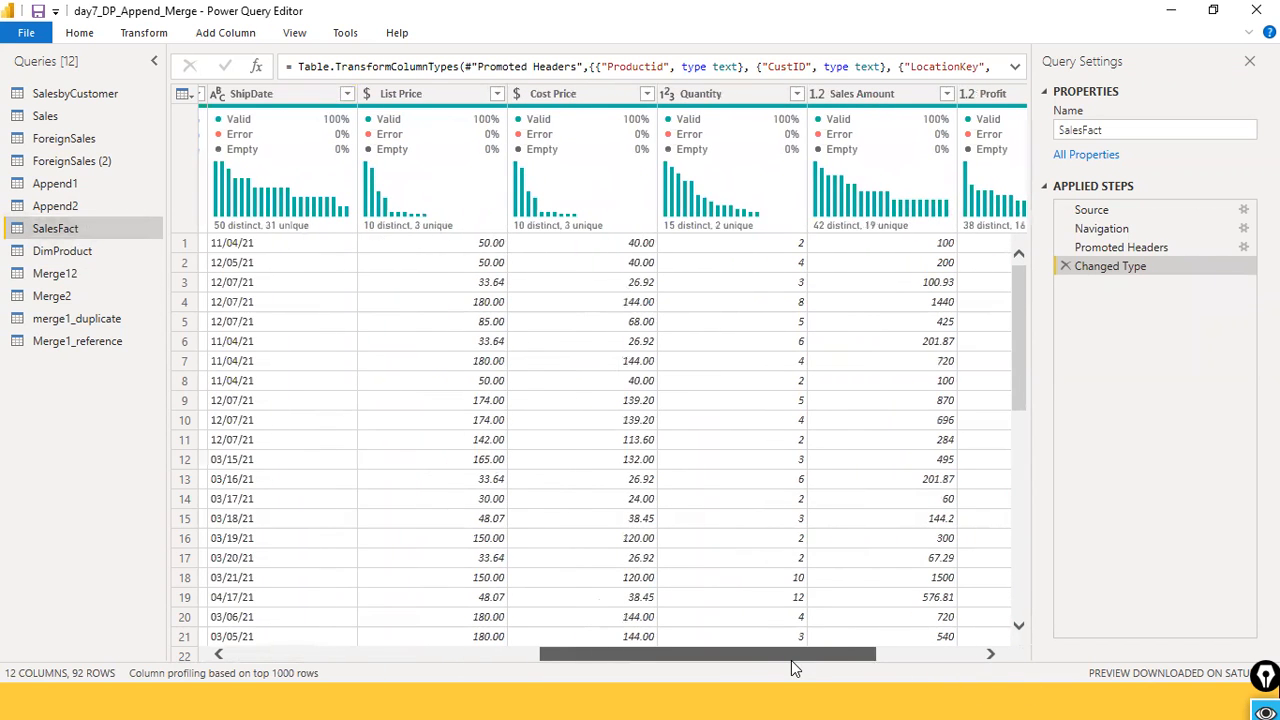
left_click_drag(791, 660, 763, 660)
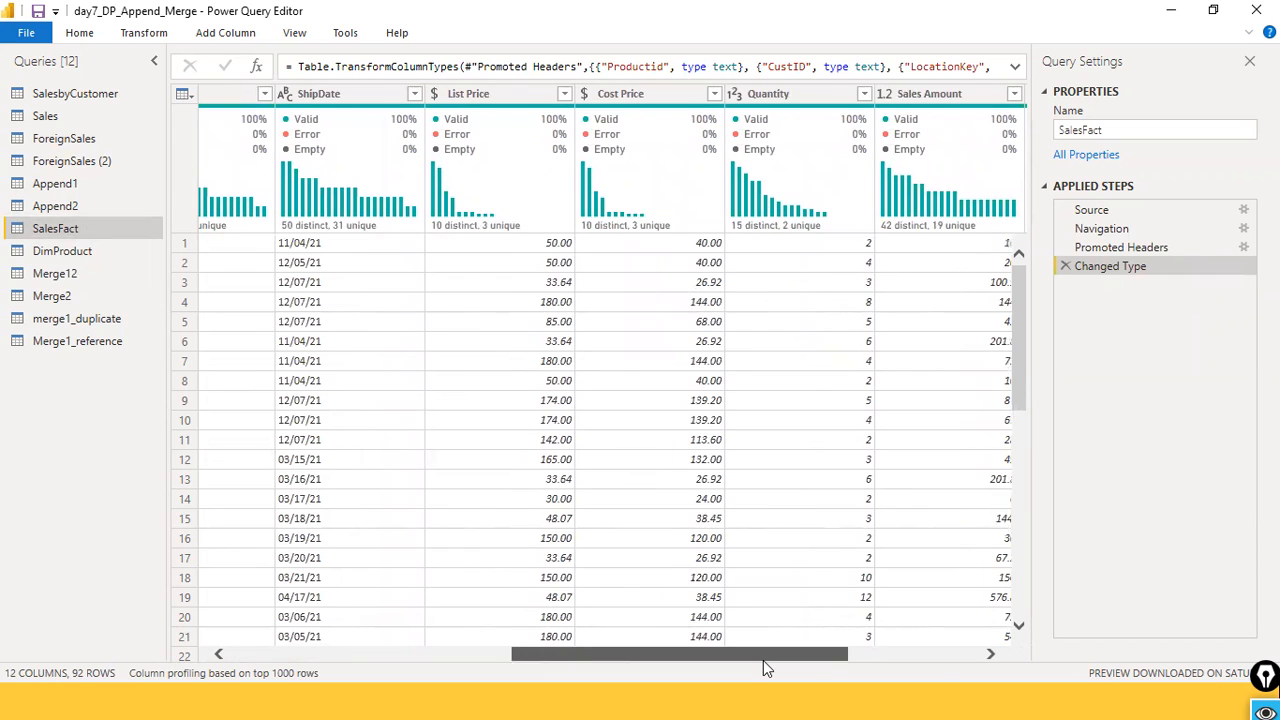
left_click_drag(763, 660, 846, 660)
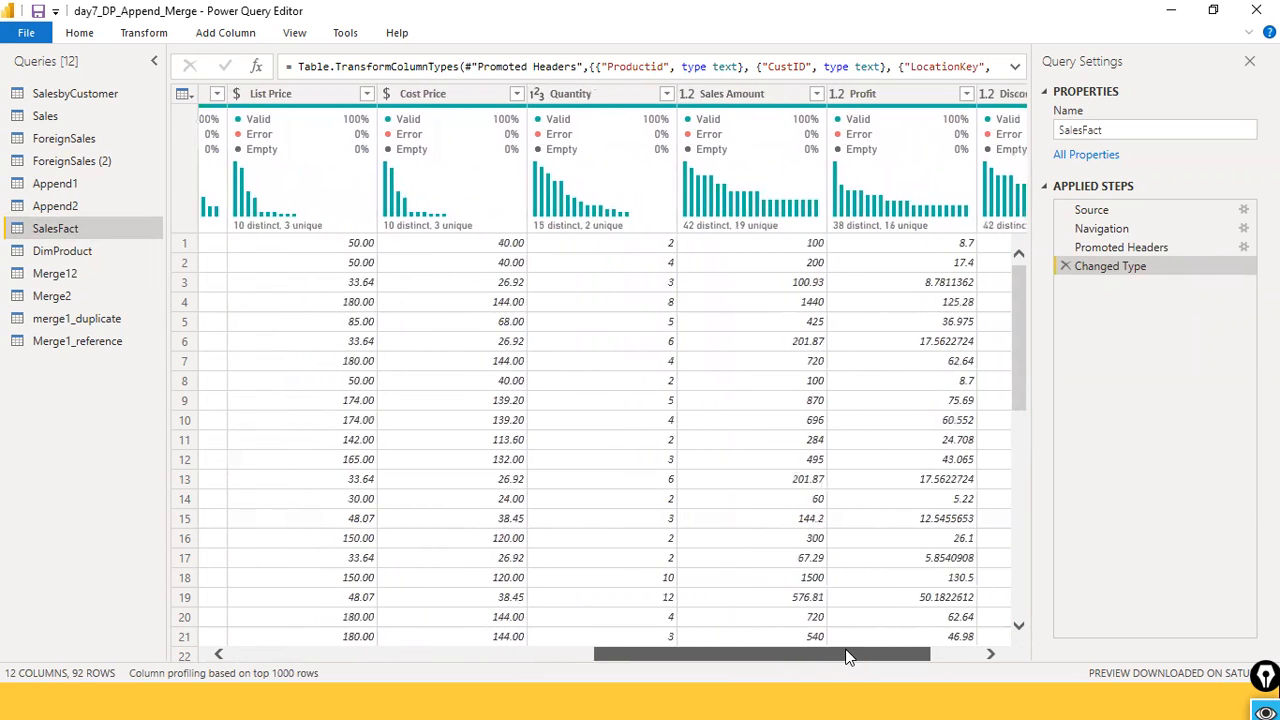
Step: Start a custom column in SalesFact with the formula [Cost Price]*[Quantity]
left_click(772, 249)
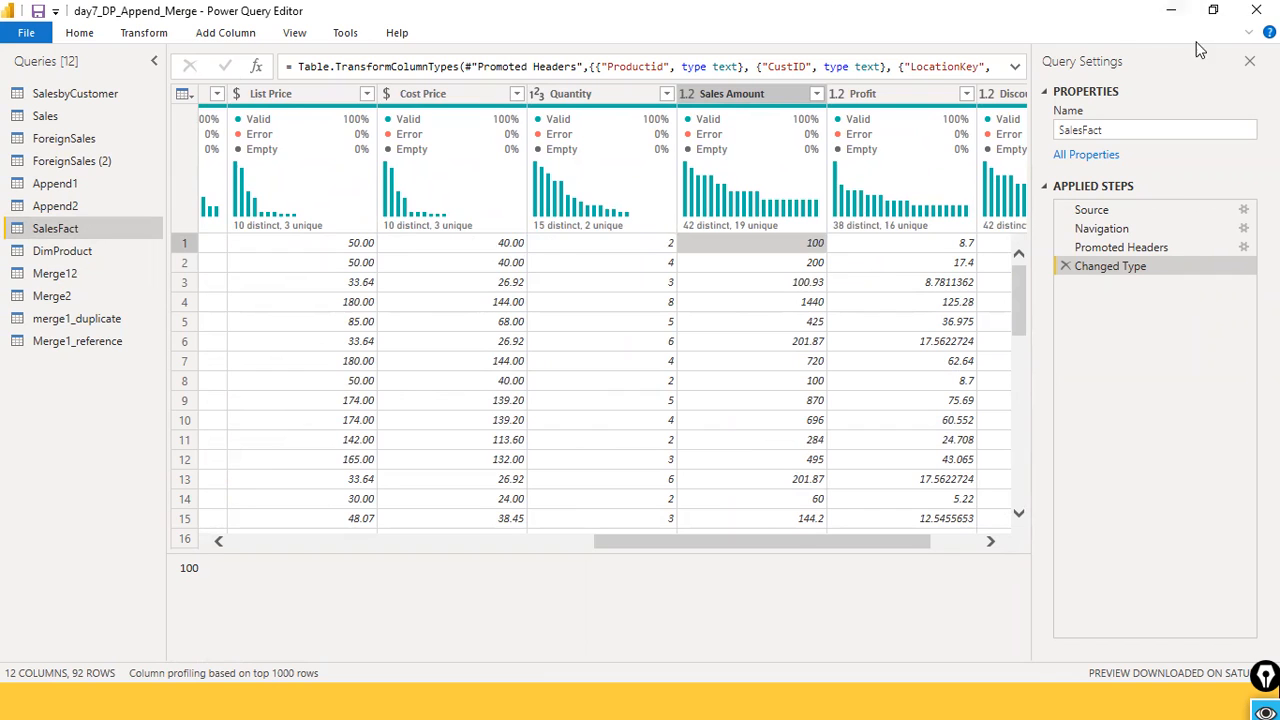
left_click(225, 36)
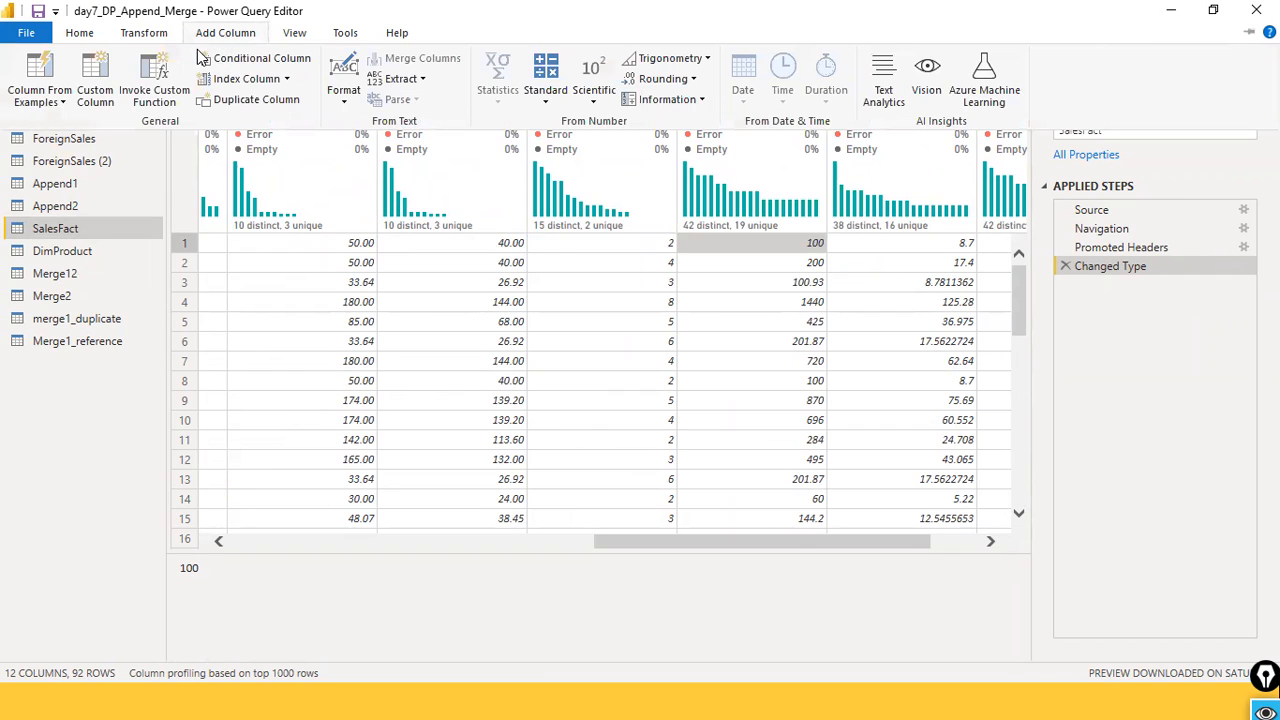
left_click(98, 108)
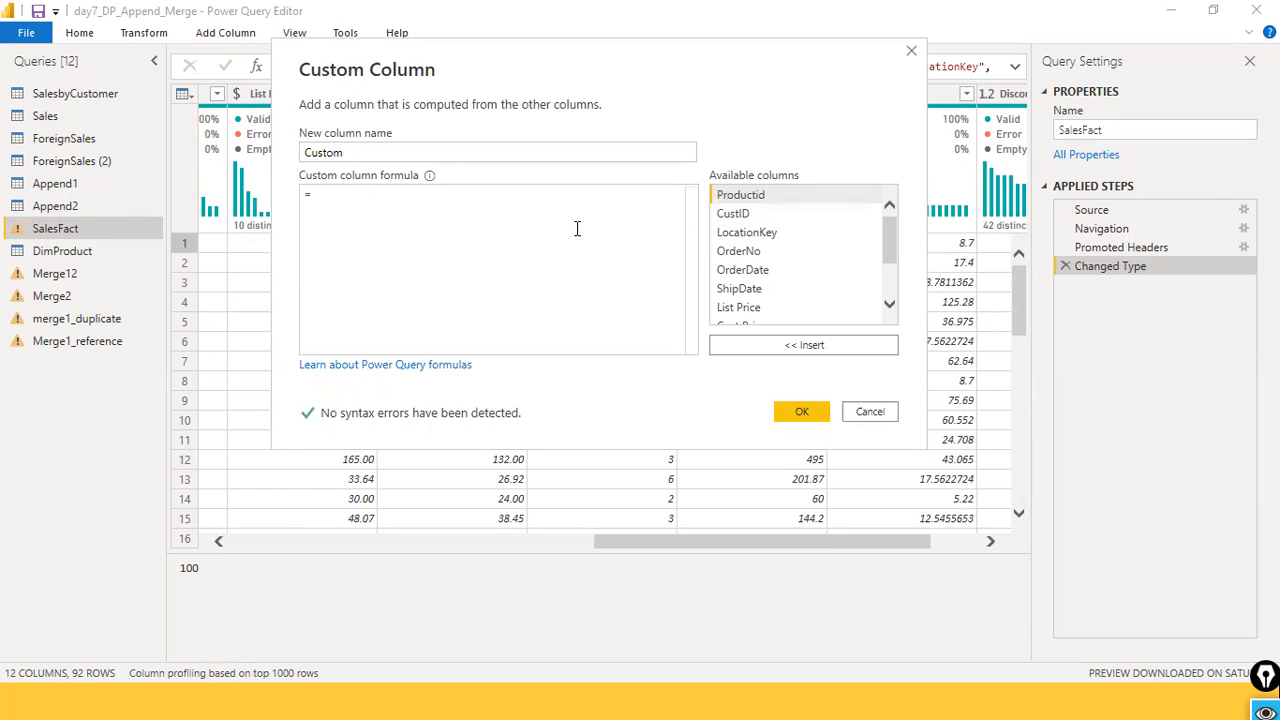
left_click(521, 213)
left_click_drag(575, 63, 783, 159)
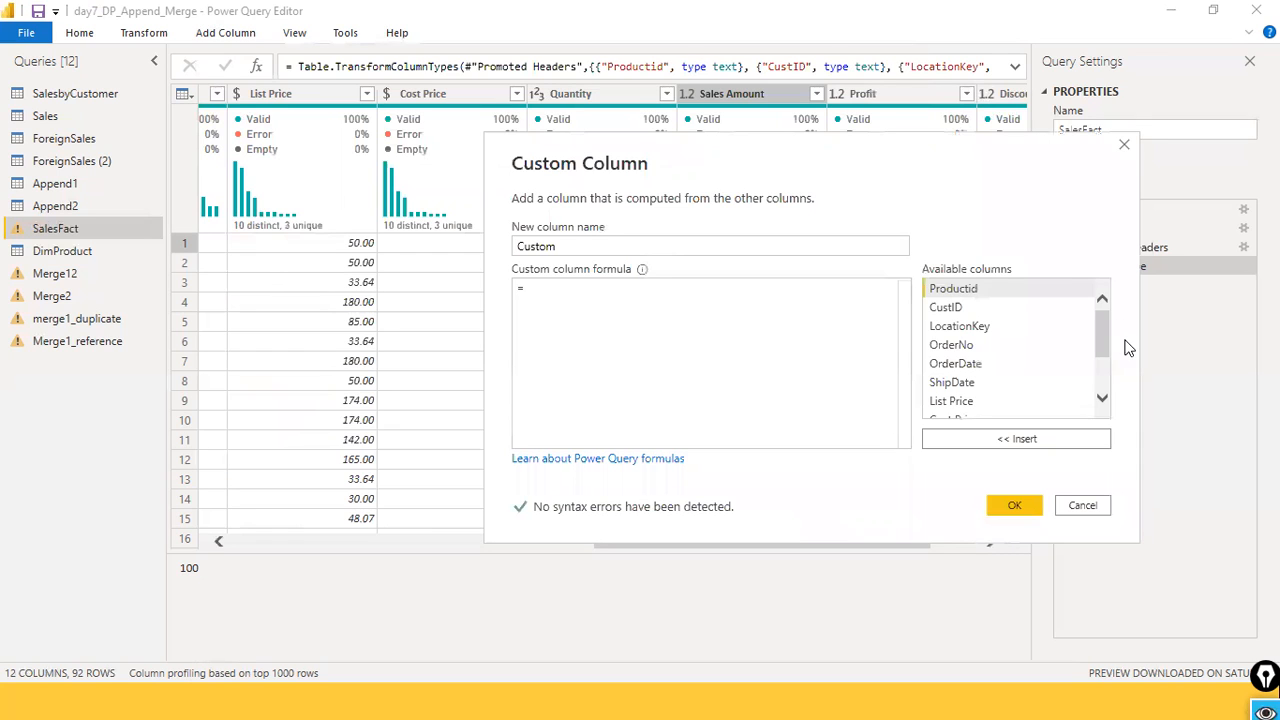
scroll(1058, 362, "down", 1)
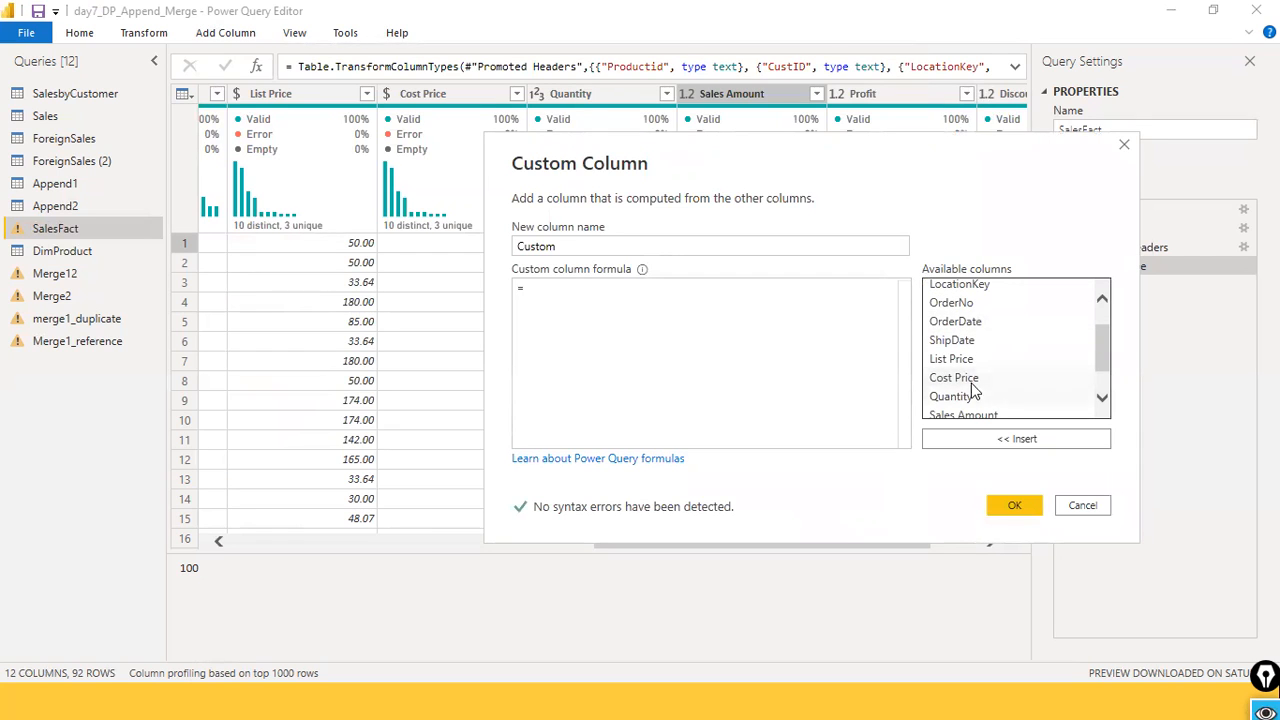
double_click(968, 379)
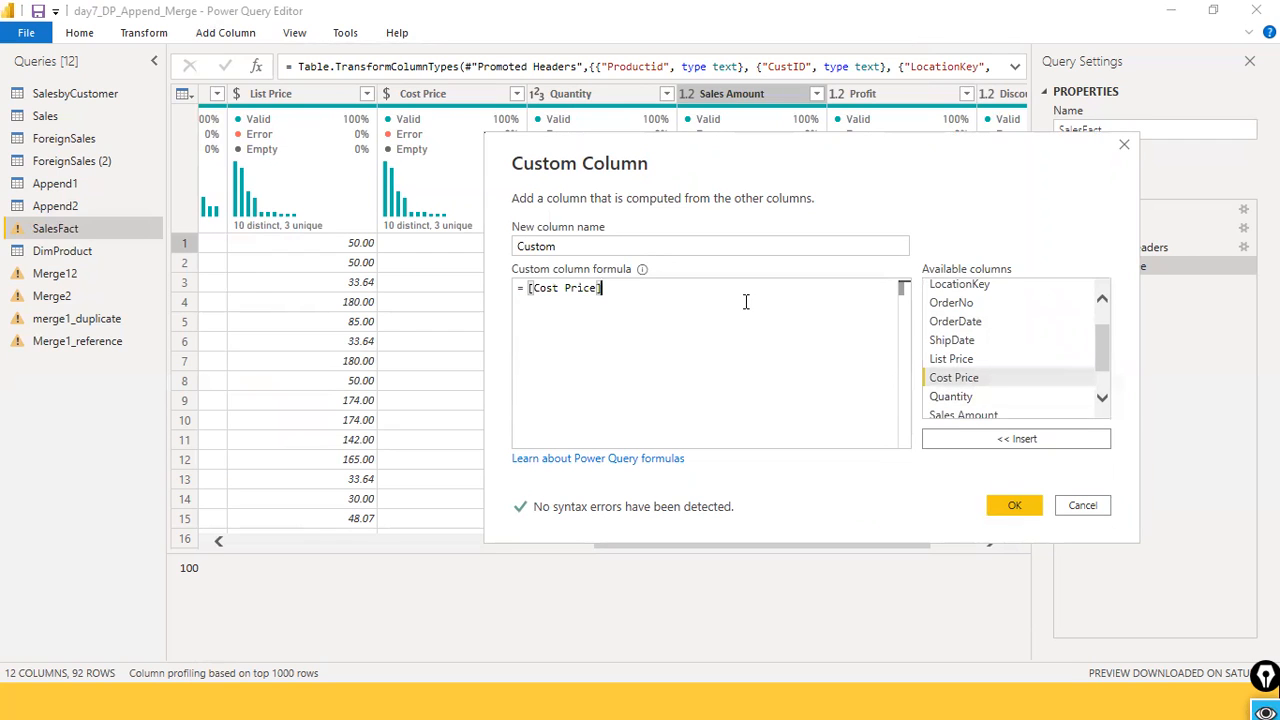
type("*")
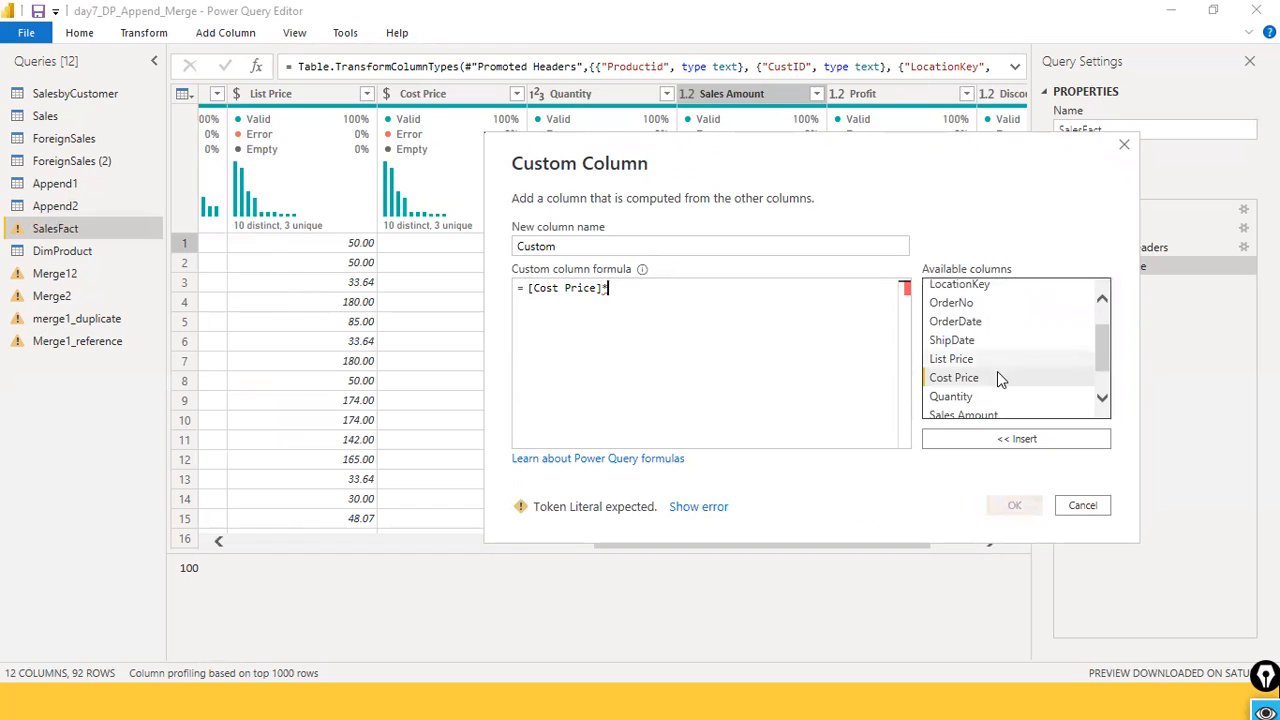
scroll(980, 371, "down", 1)
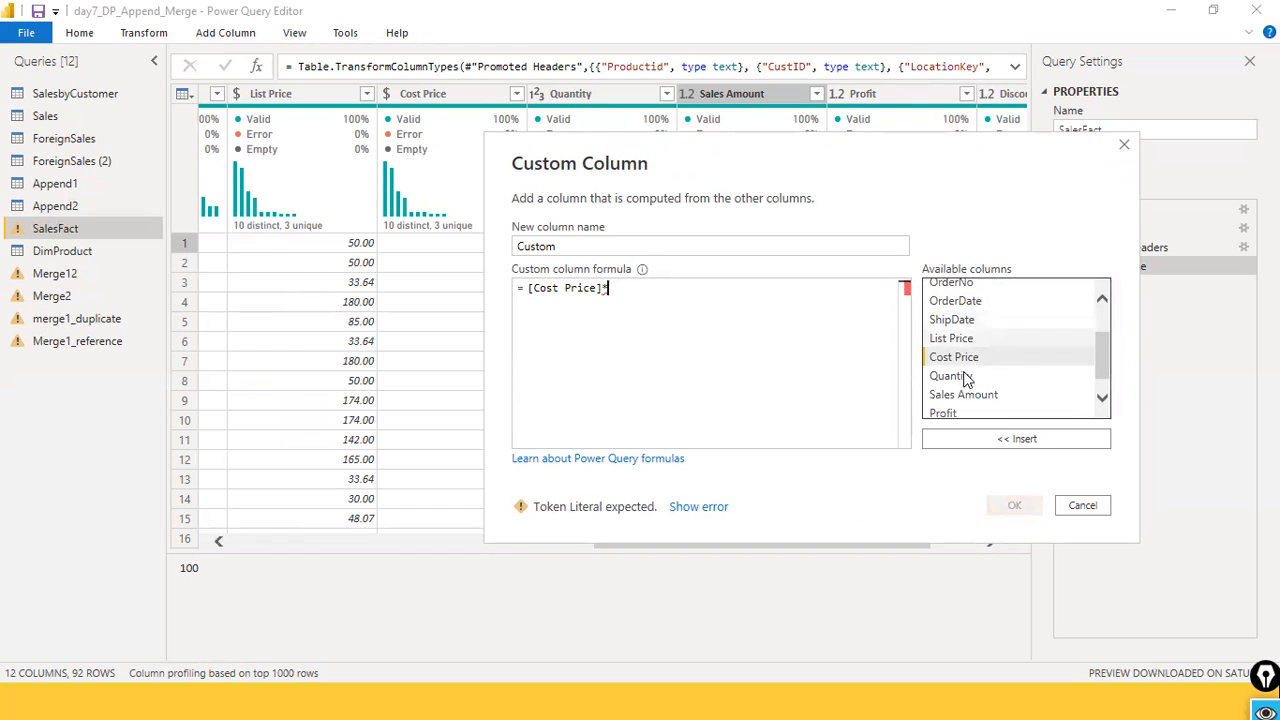
left_click(963, 382)
double_click(963, 382)
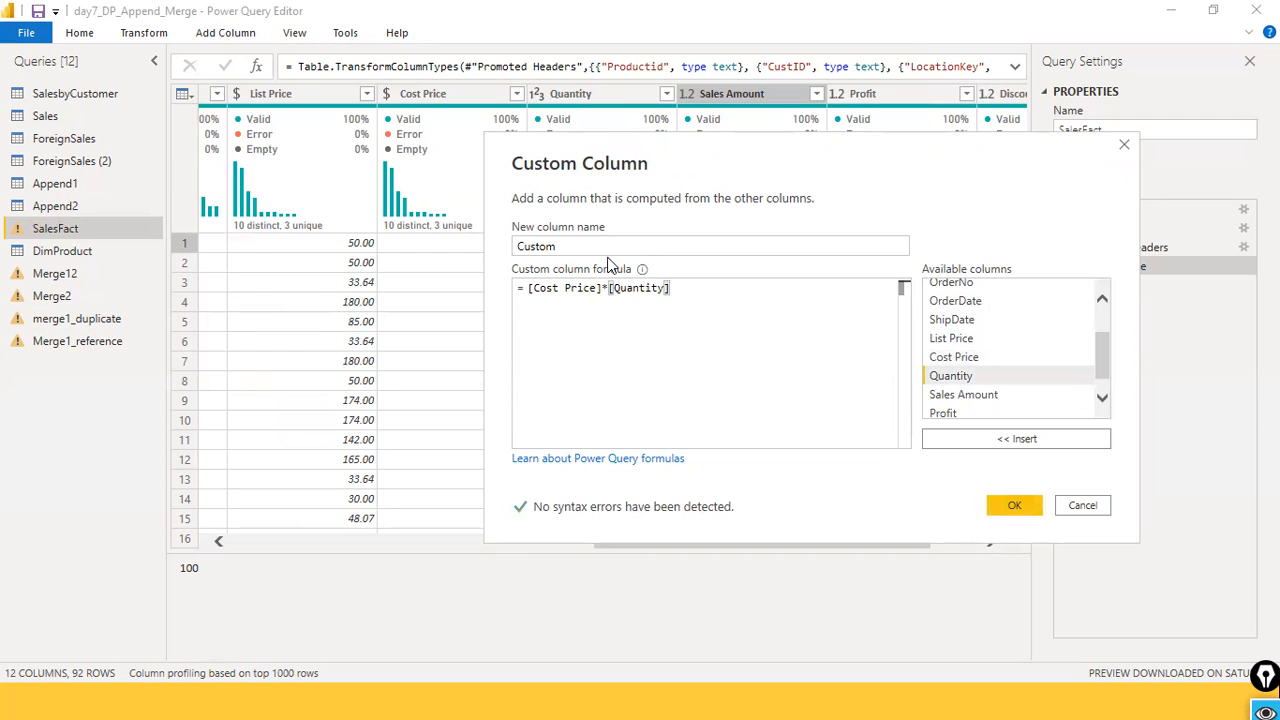
Step: Name the new custom column COGS and add it to SalesFact
left_click_drag(560, 247, 442, 241)
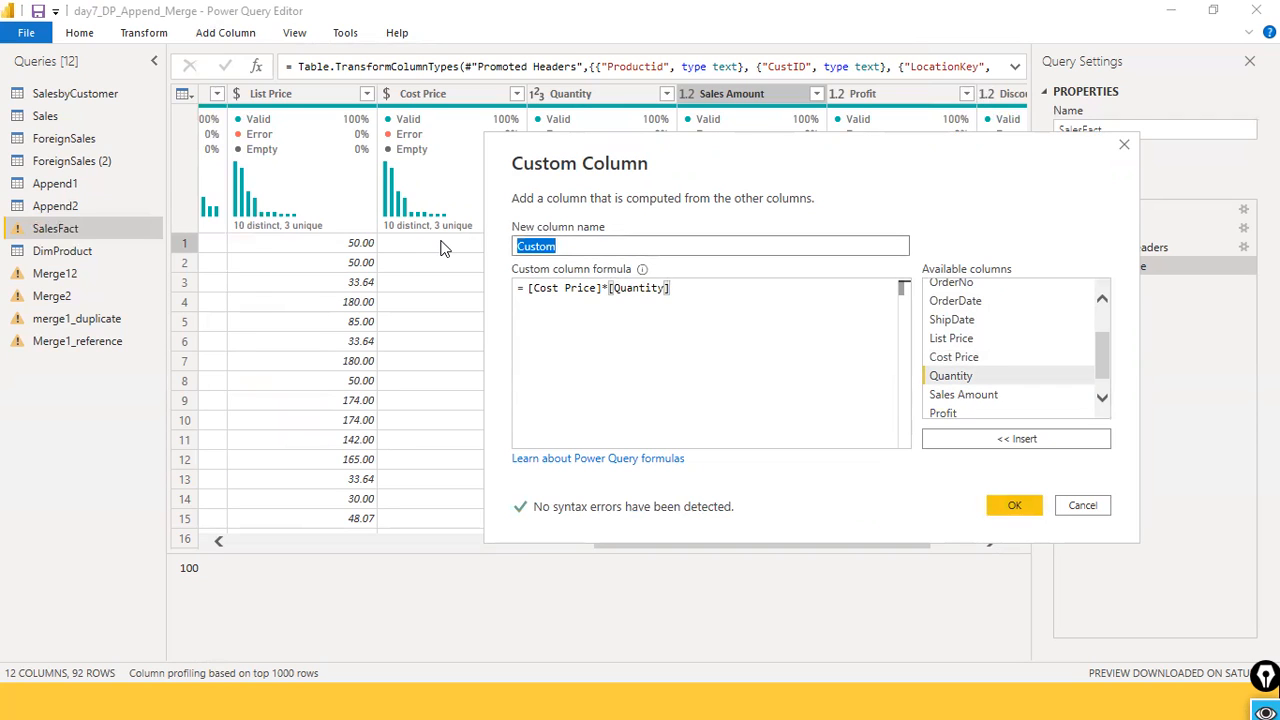
type("COGS")
left_click(1012, 506)
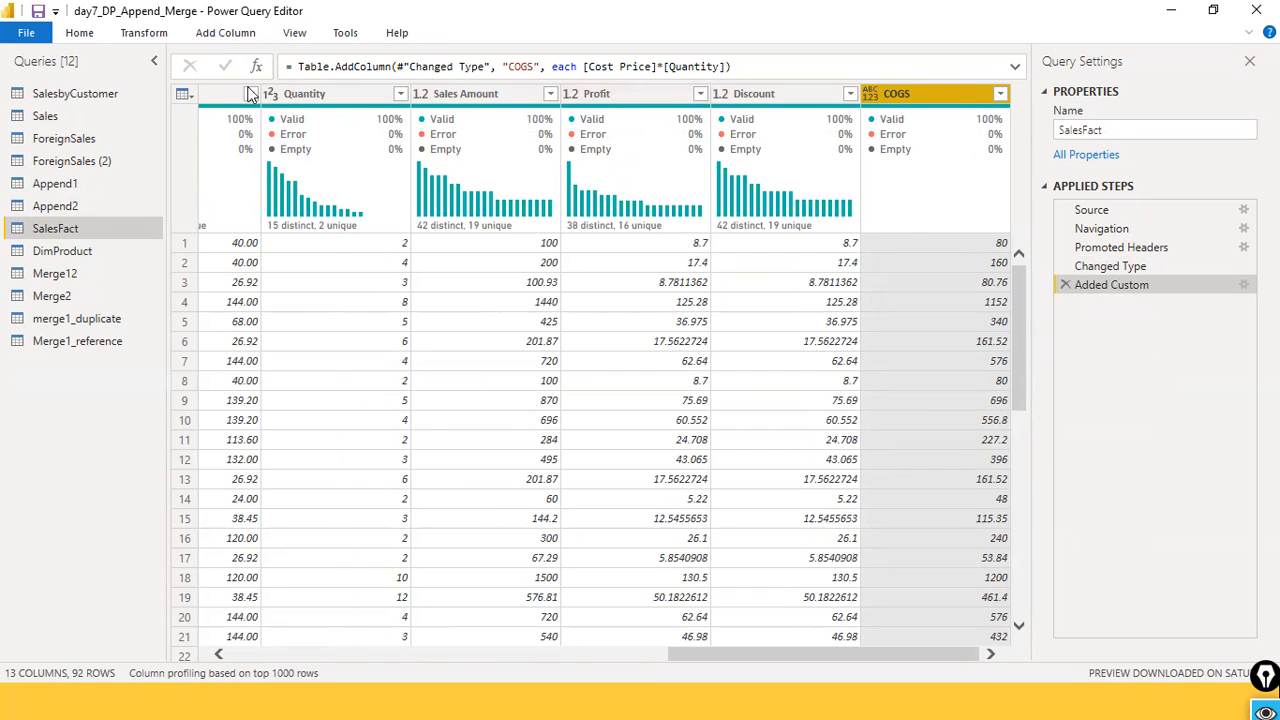
Step: Start another custom column in SalesFact and name it Profit
left_click(219, 40)
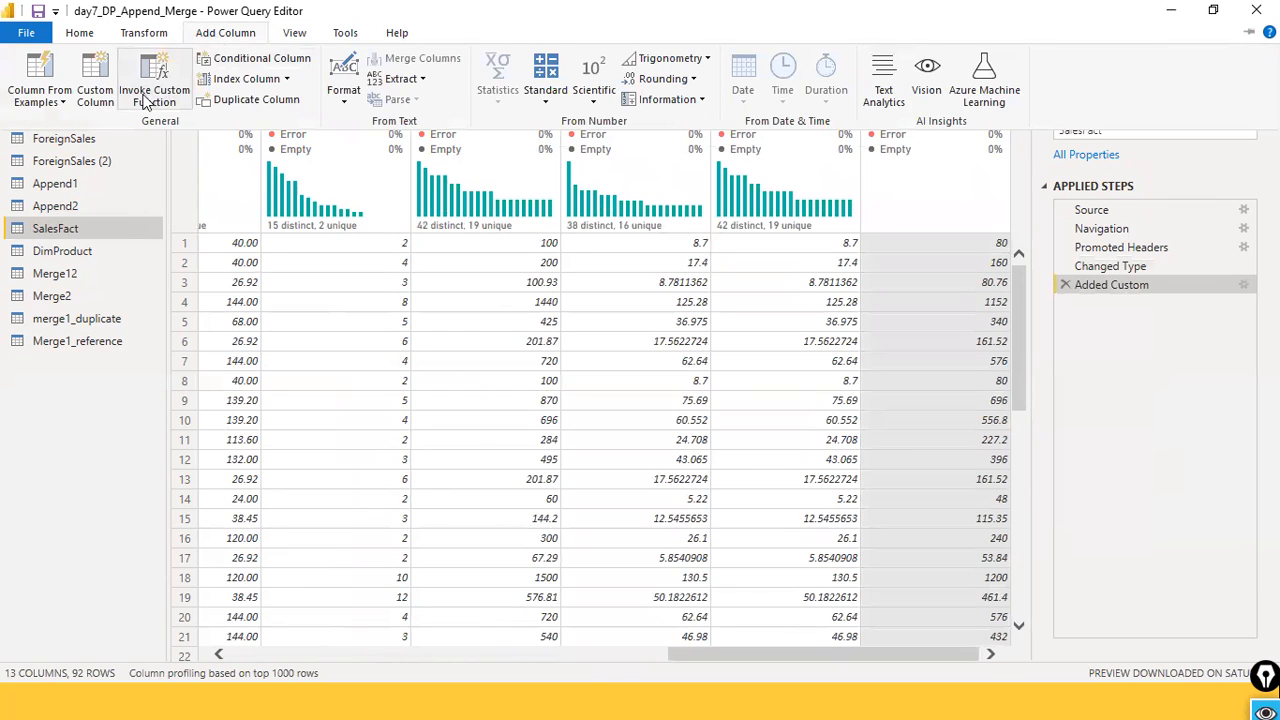
left_click(113, 105)
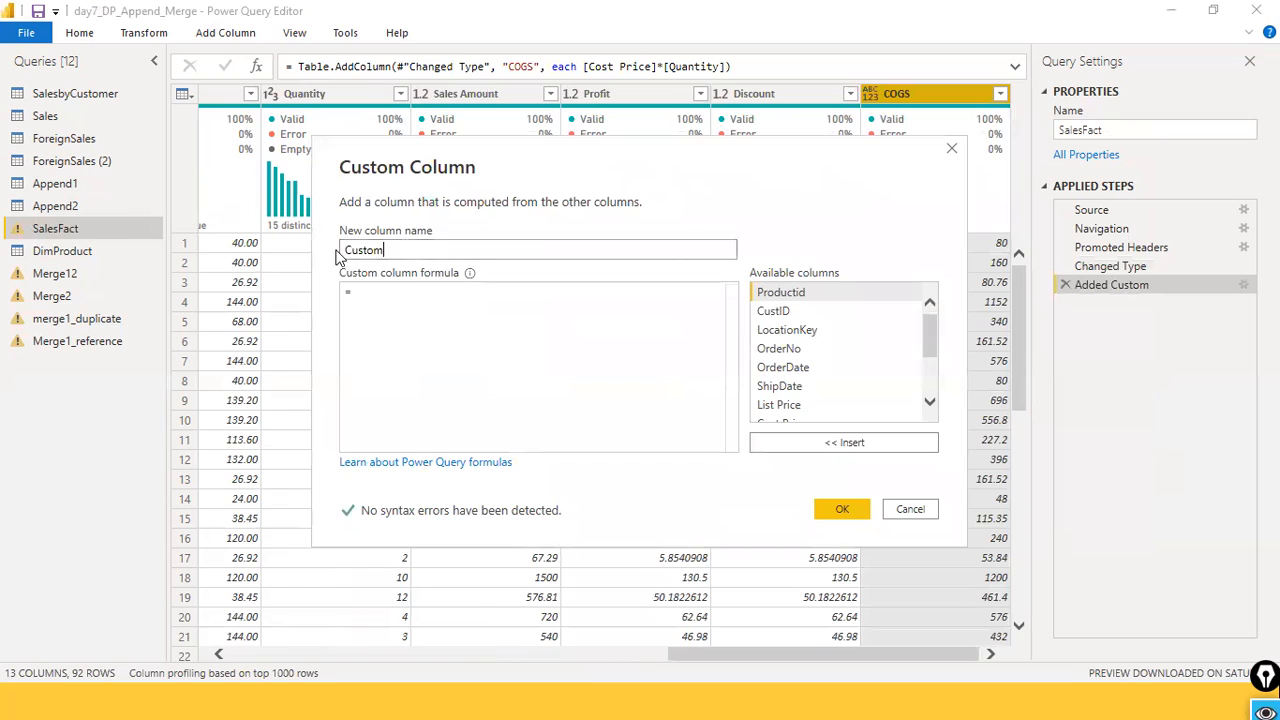
type("Profit")
key("Tab")
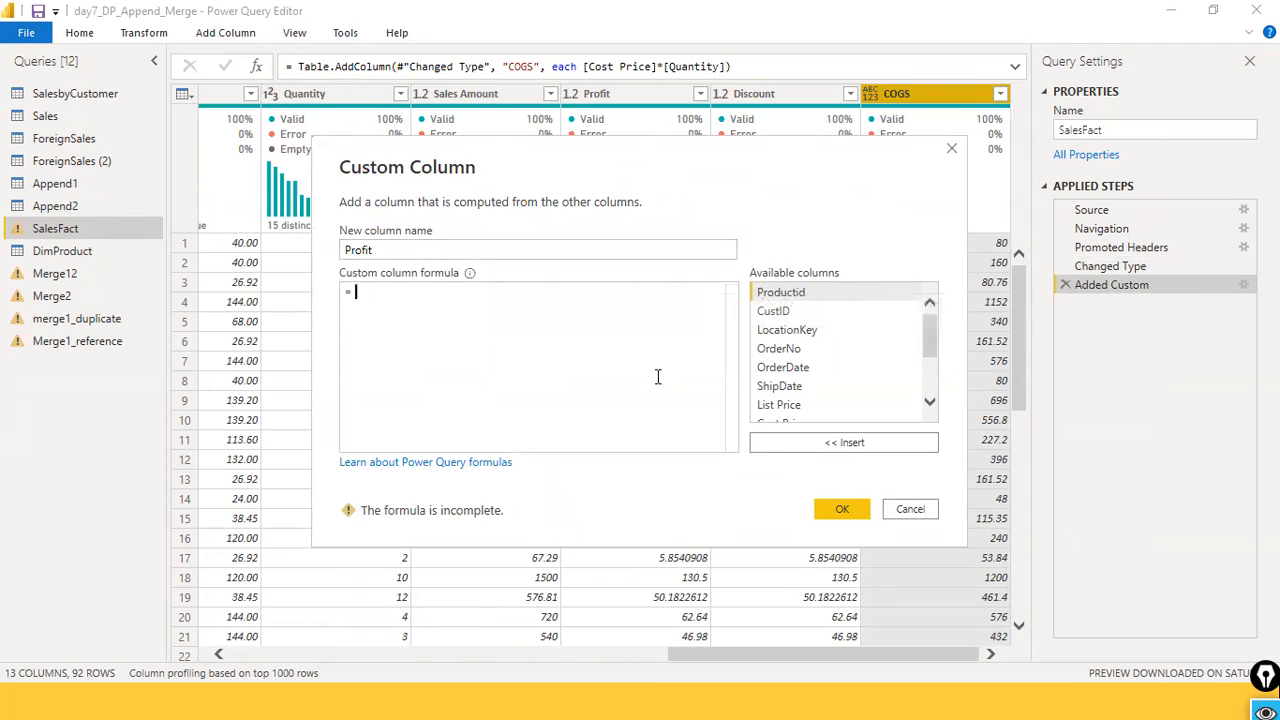
Step: Enter the formula [Sales Amount] - [COGS] for the Profit custom column and add it
scroll(817, 365, "down", 3)
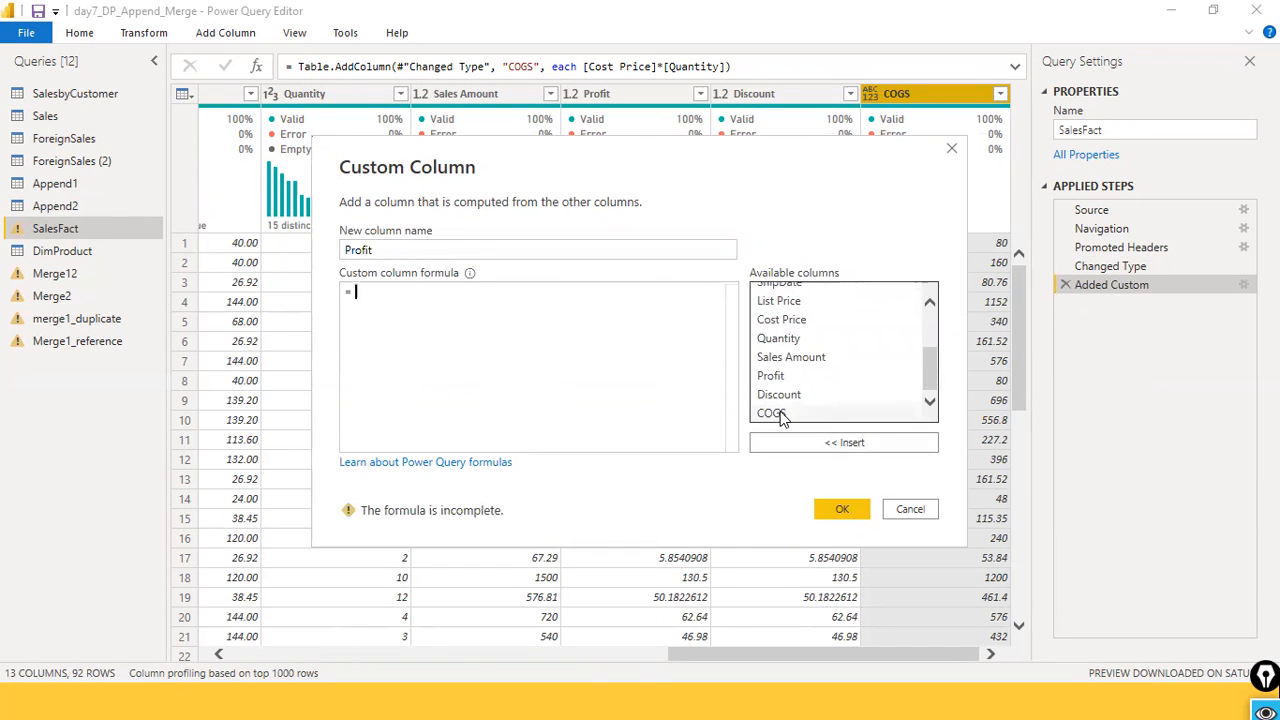
double_click(776, 413)
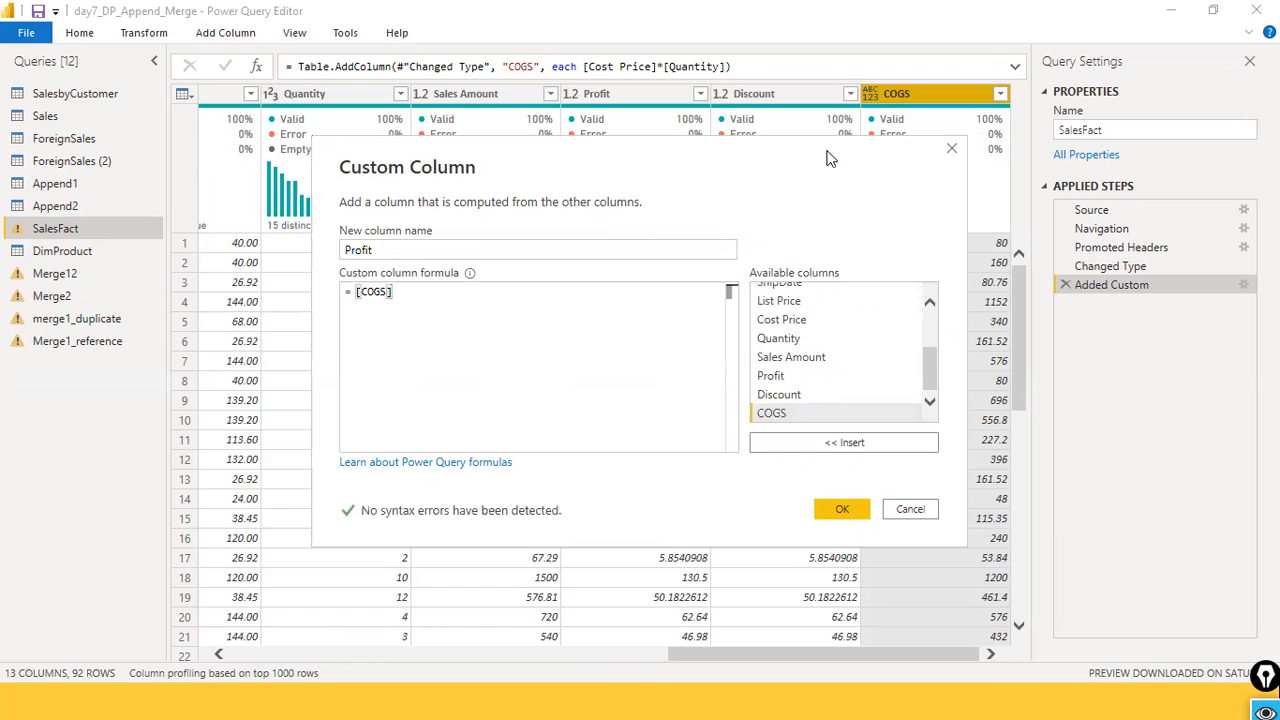
left_click(356, 293)
double_click(777, 362)
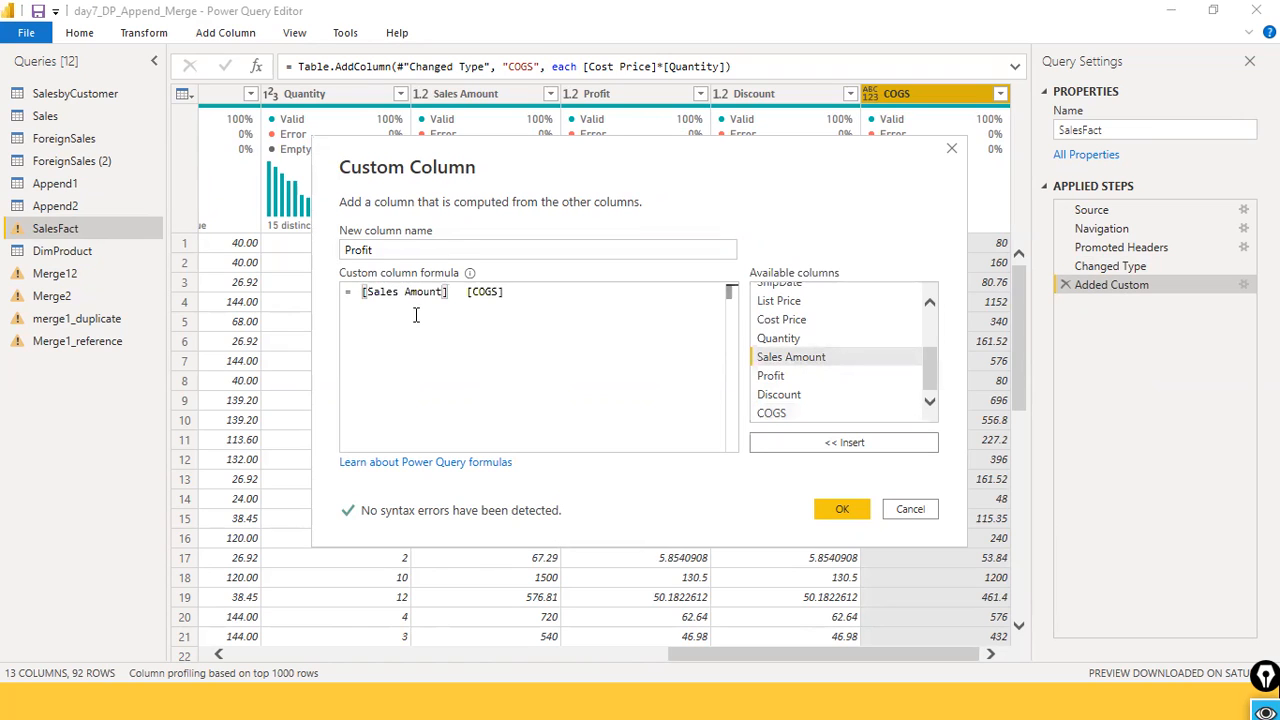
type("--")
key("BackSpace")
key("Delete")
key("Delete")
left_click(845, 510)
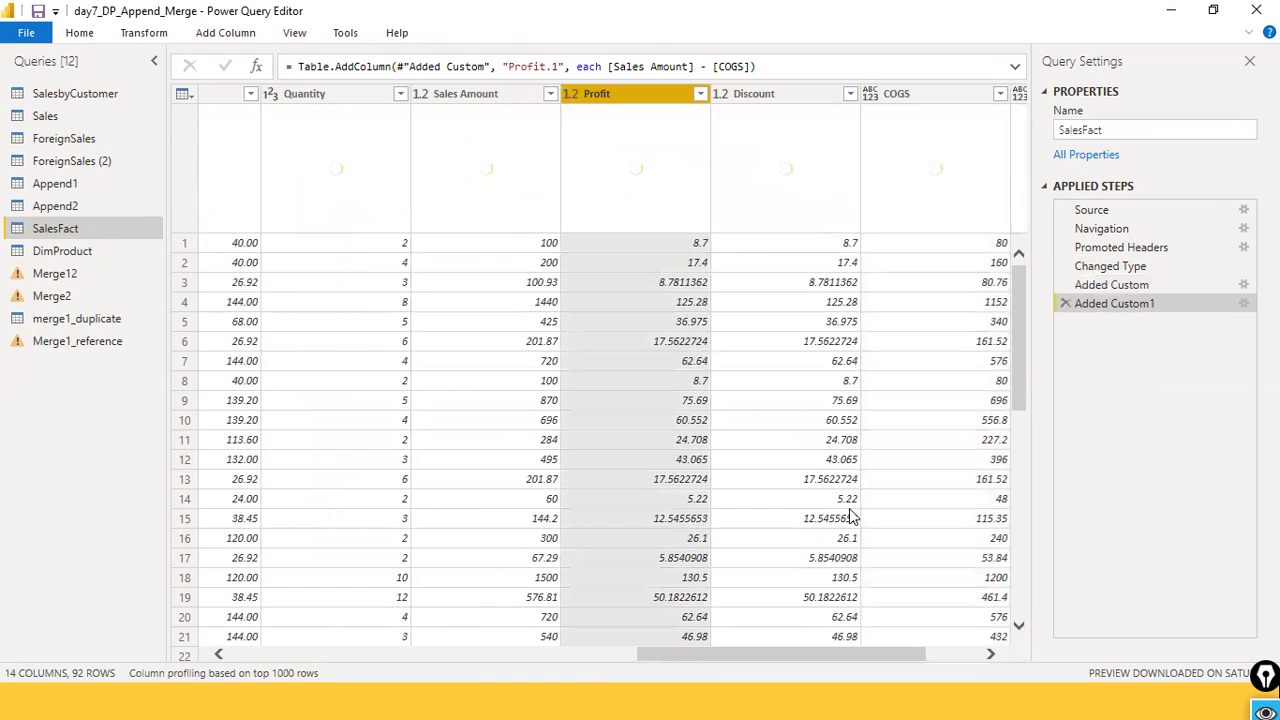
Step: Compare the newly calculated profit column with the COGS, Sales Amount and original Profit columns
scroll(337, 586, "down", 2)
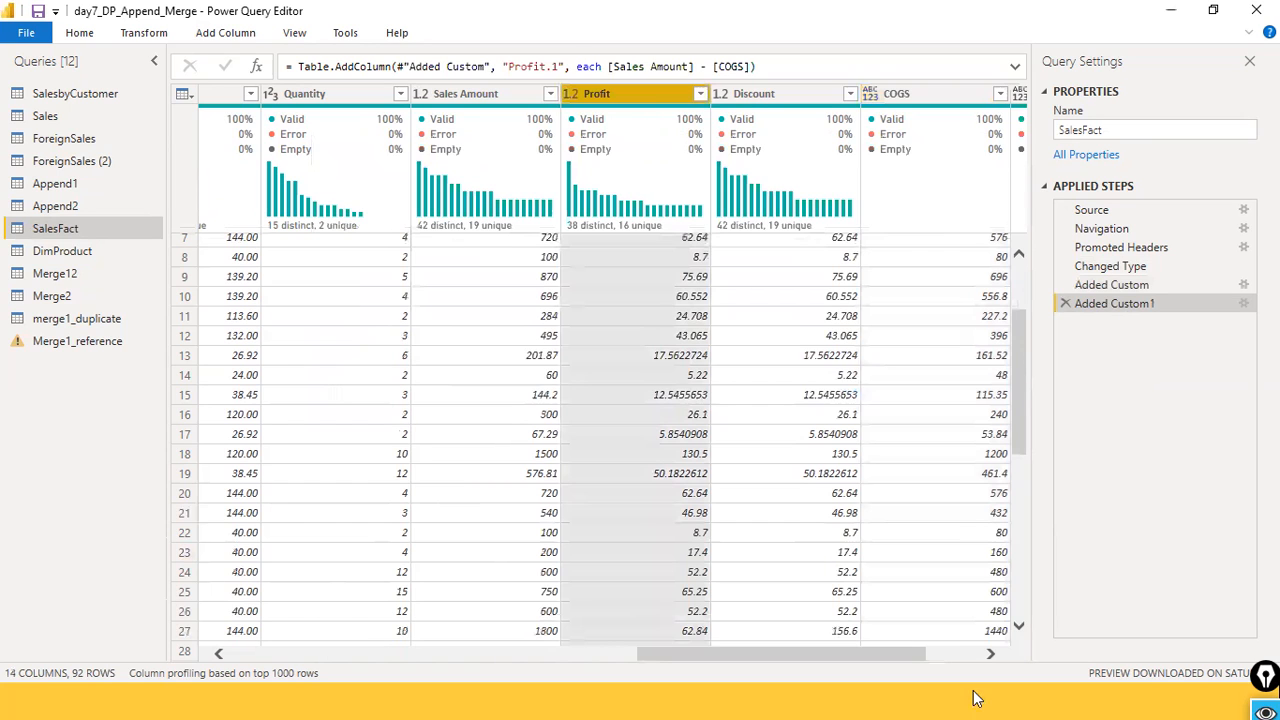
left_click_drag(862, 658, 915, 656)
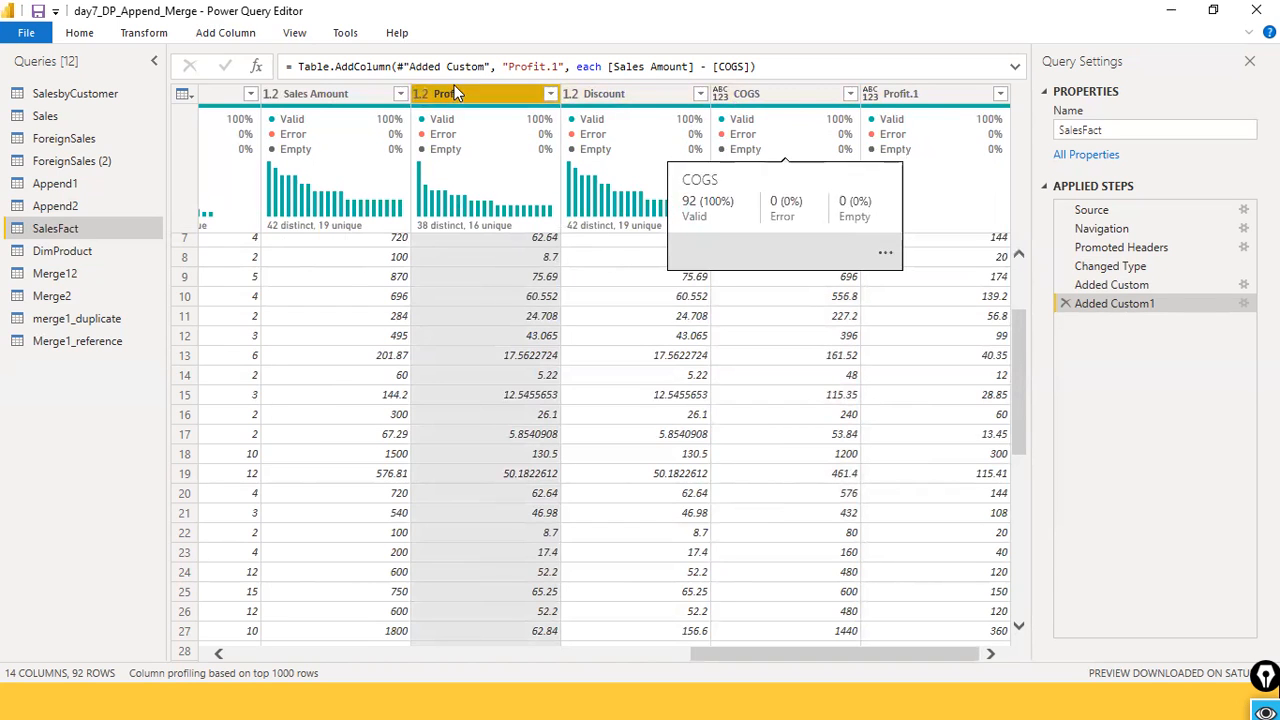
left_click(911, 94)
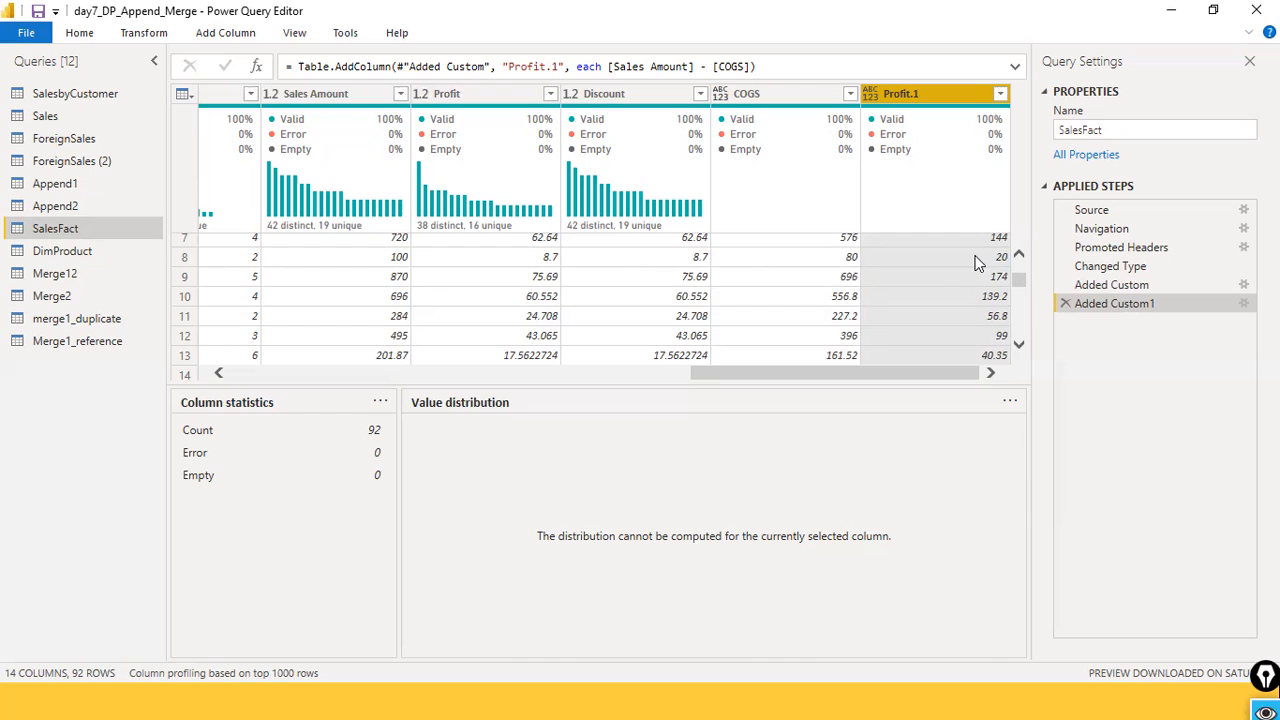
left_click(798, 101)
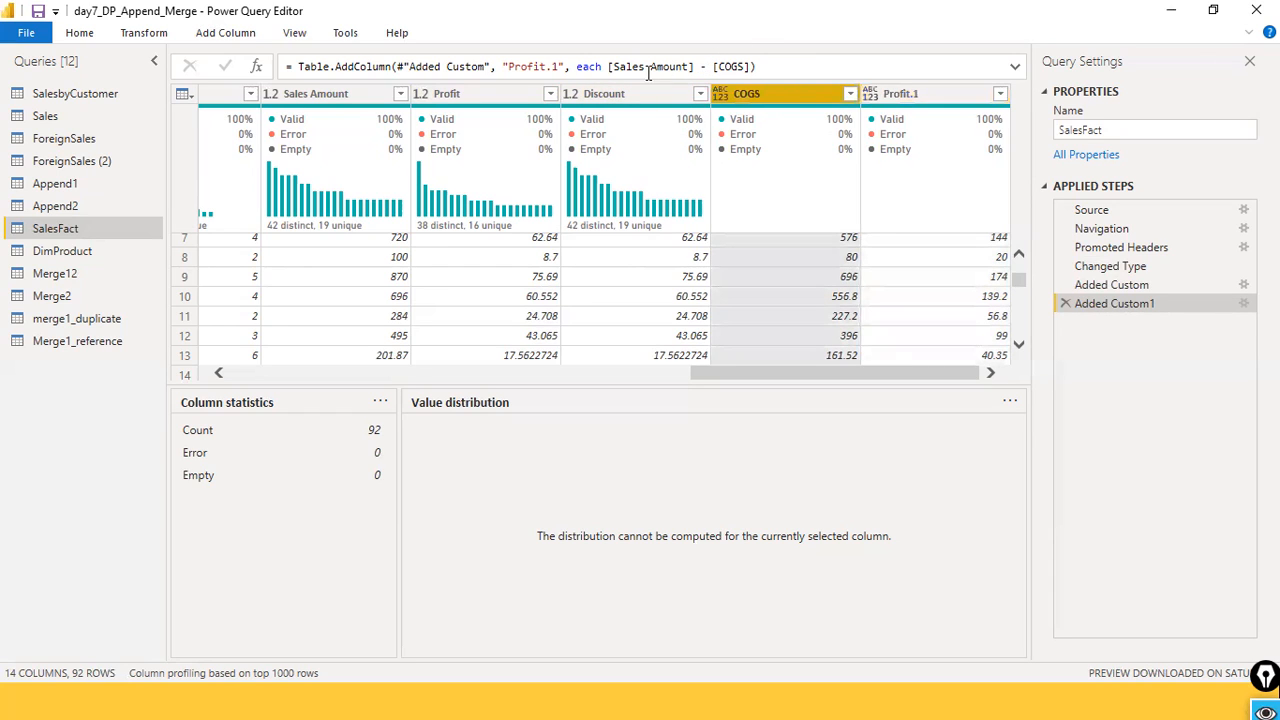
left_click(892, 94)
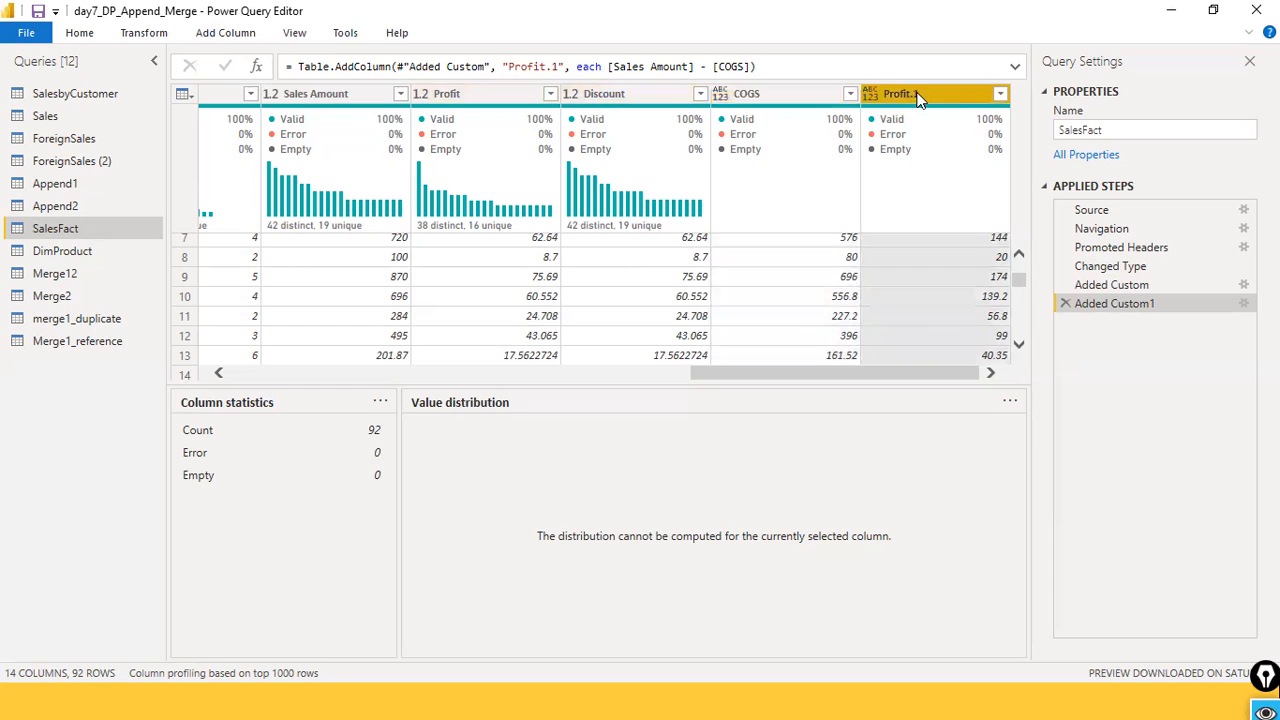
left_click(766, 94)
left_click(935, 95)
Step: Review the Added Custom and Added Custom1 steps, checking each one's formula and resulting column
left_click(1108, 286)
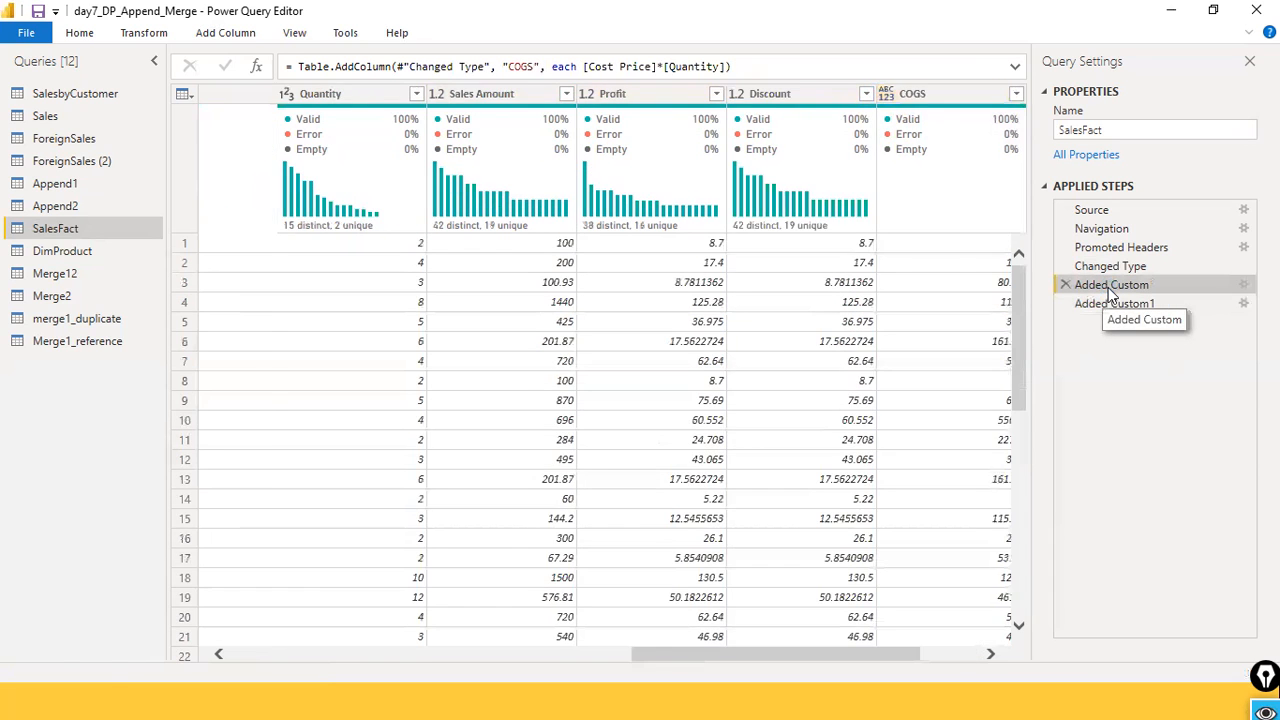
left_click(925, 96)
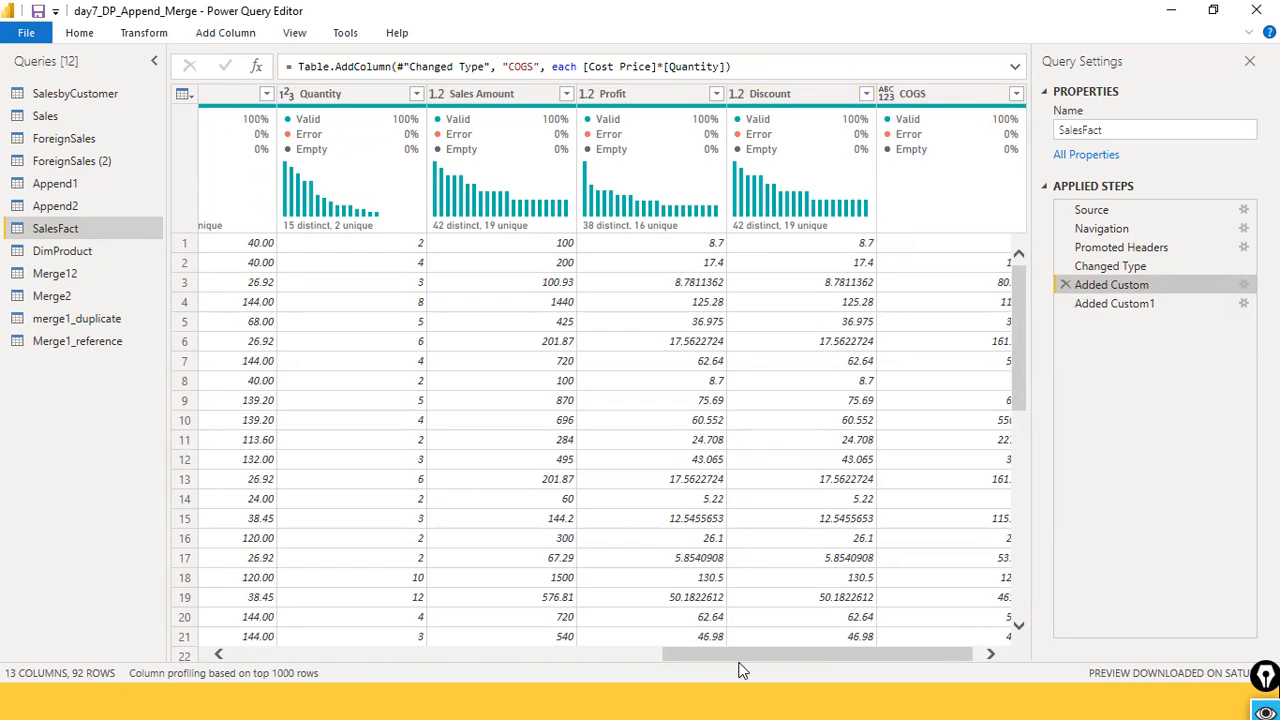
left_click_drag(778, 656, 838, 656)
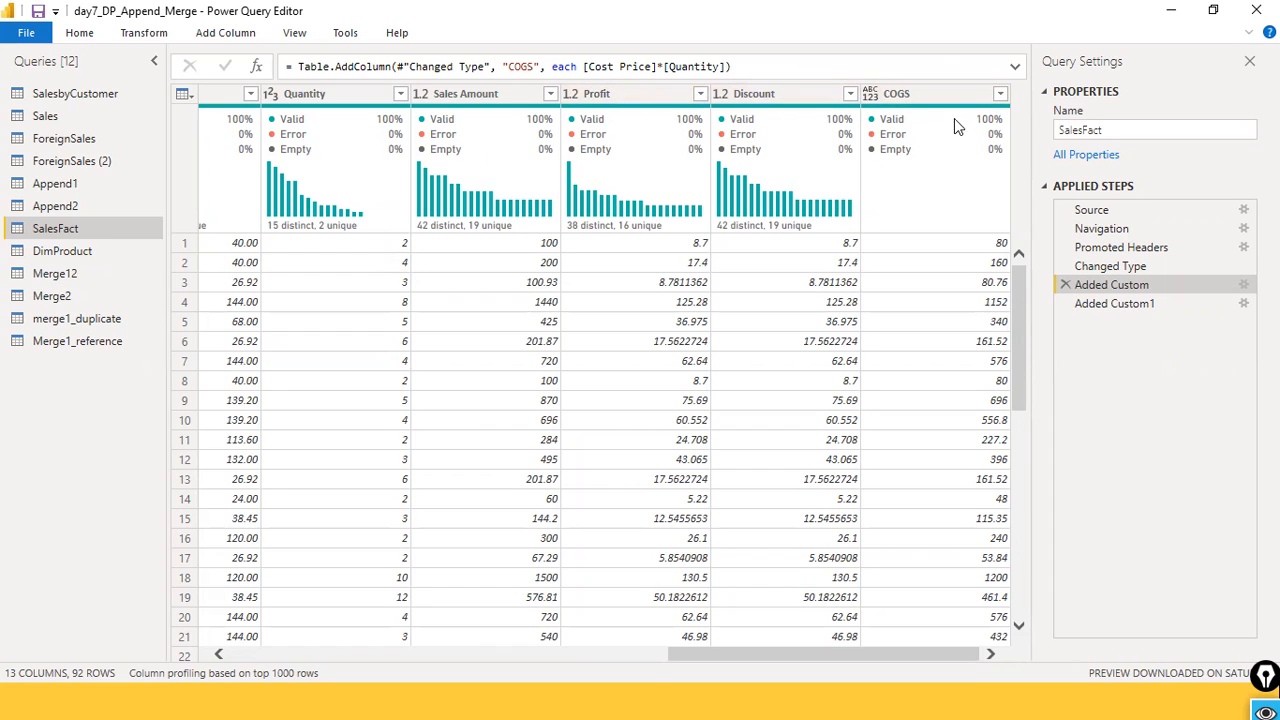
mouse_move(590, 170)
left_click(1123, 304)
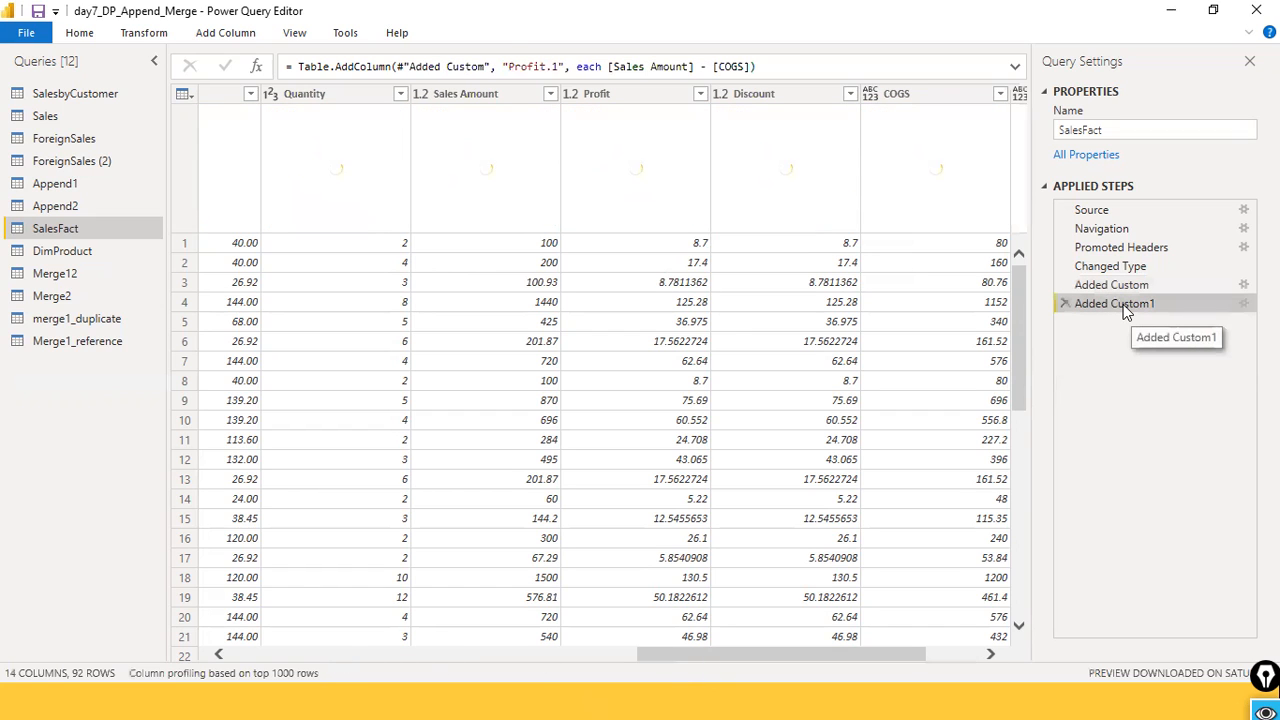
left_click_drag(837, 656, 890, 660)
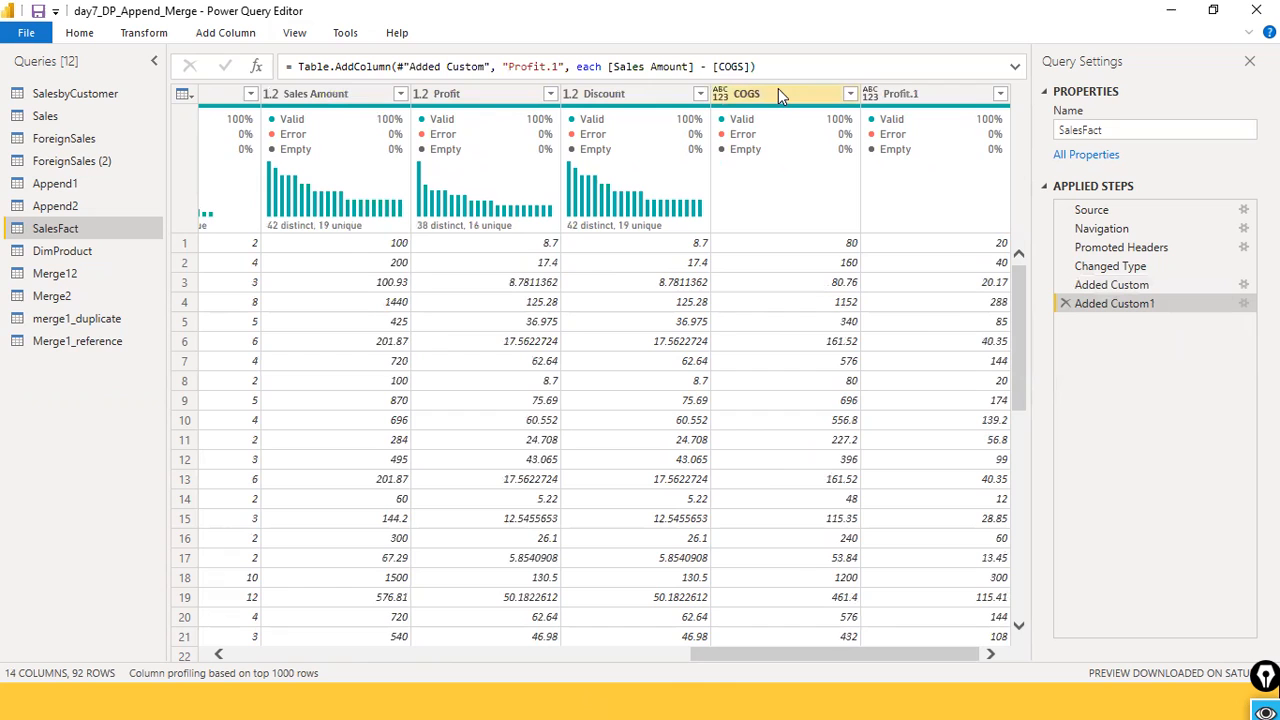
mouse_move(815, 180)
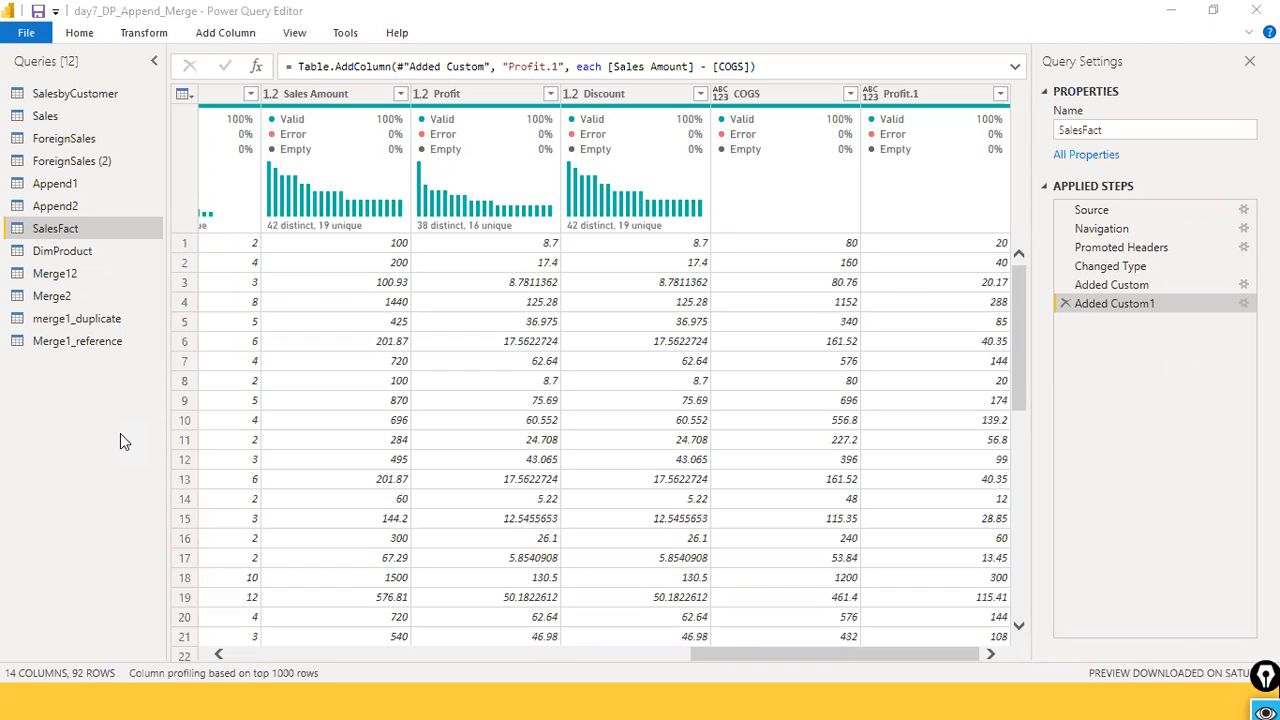
left_click(166, 36)
left_click(252, 36)
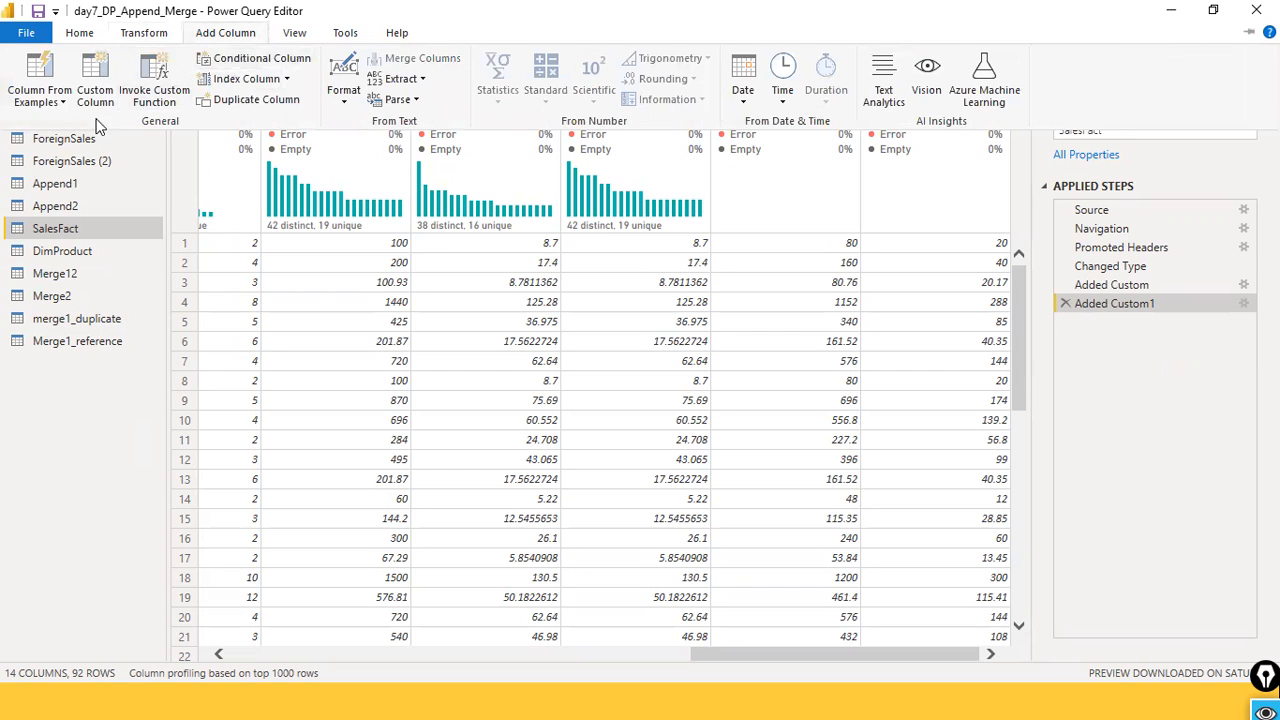
left_click(267, 61)
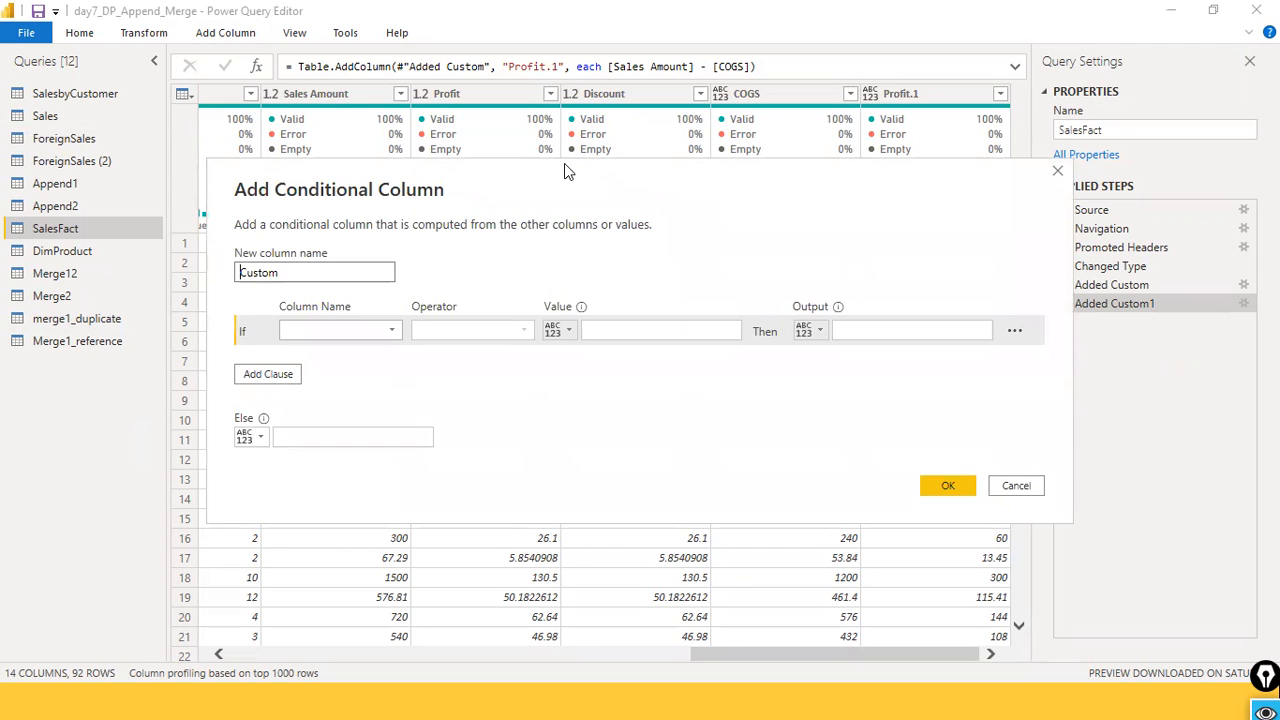
left_click_drag(564, 172, 622, 192)
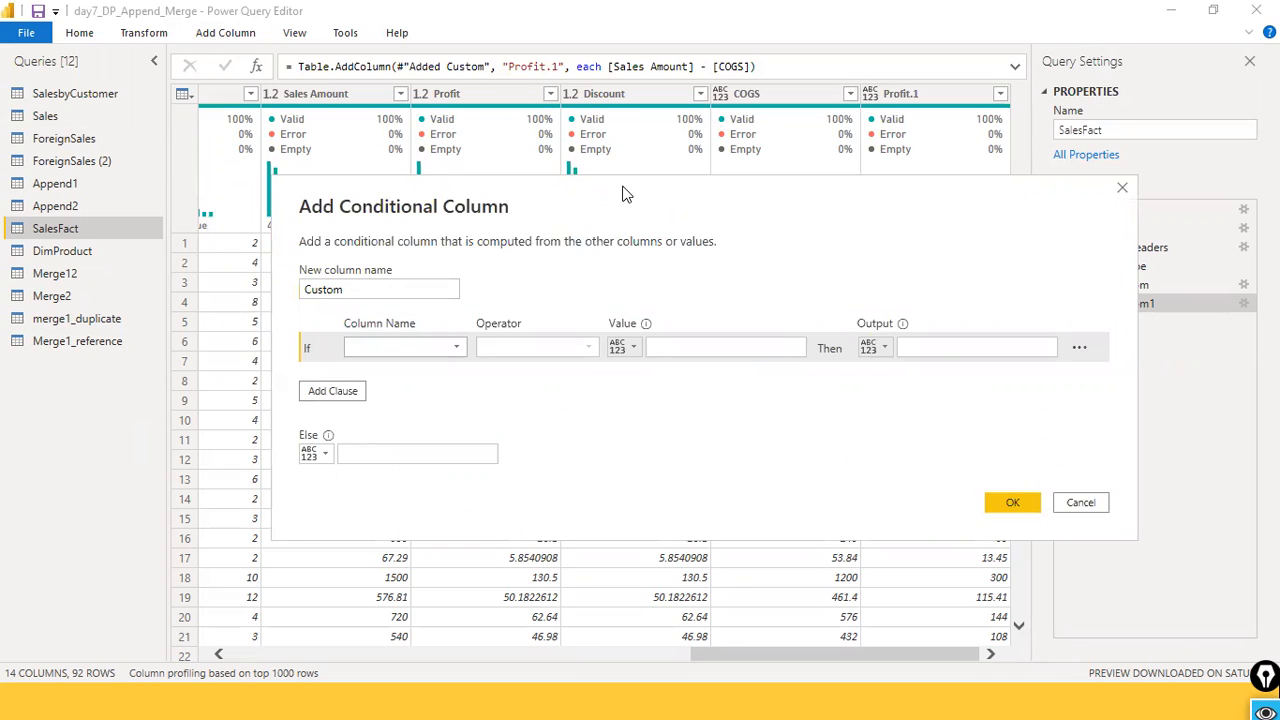
left_click(1122, 188)
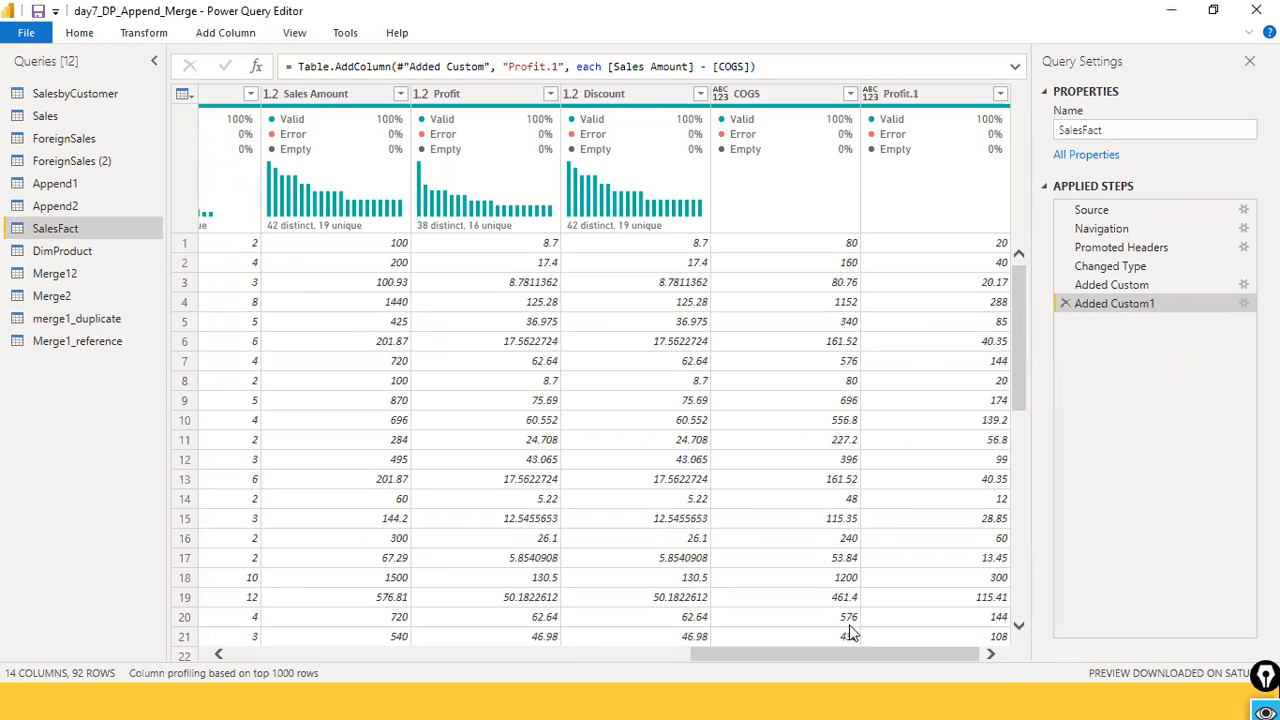
Step: Start a conditional column in SalesFact and name it Price Bucket
left_click_drag(835, 651, 671, 643)
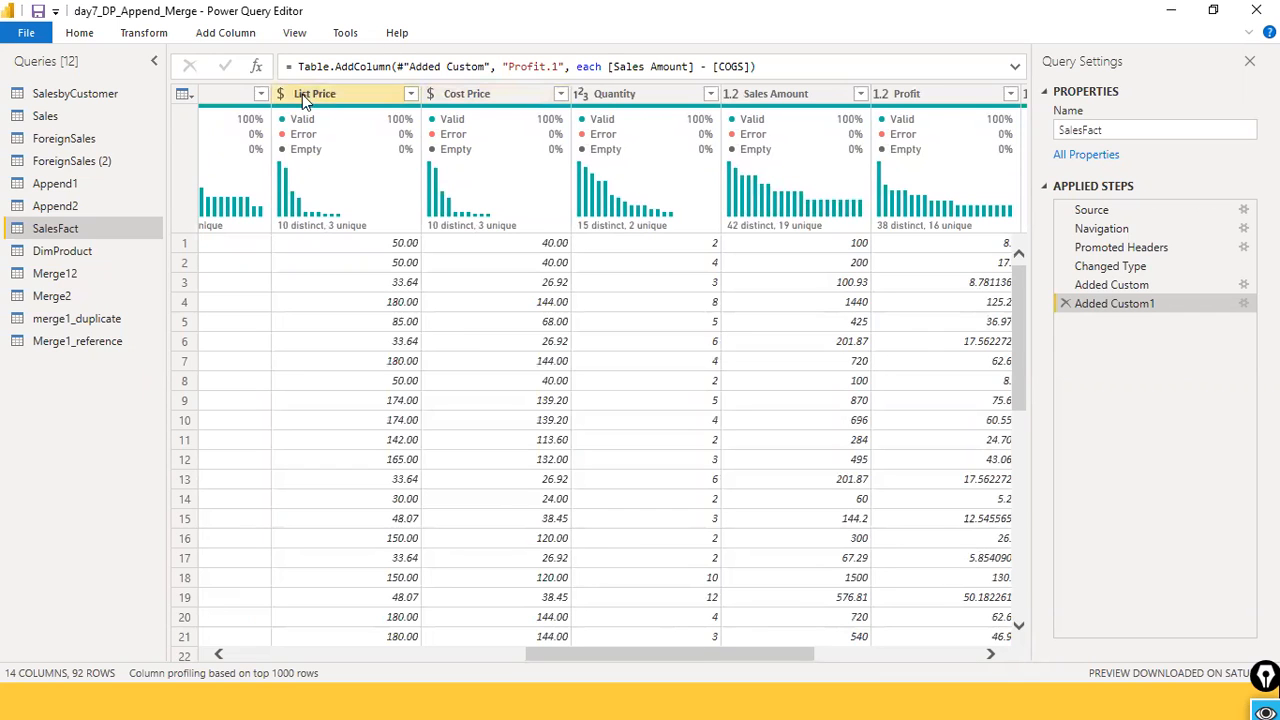
left_click(215, 32)
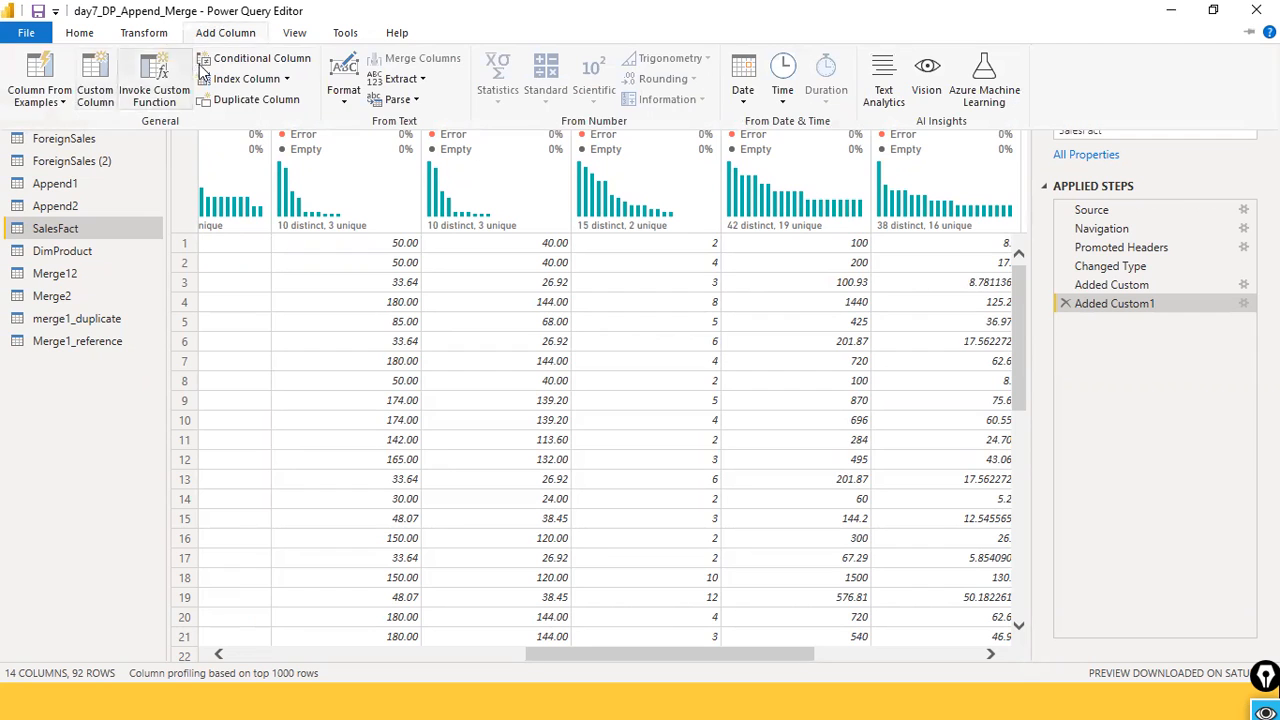
left_click(252, 62)
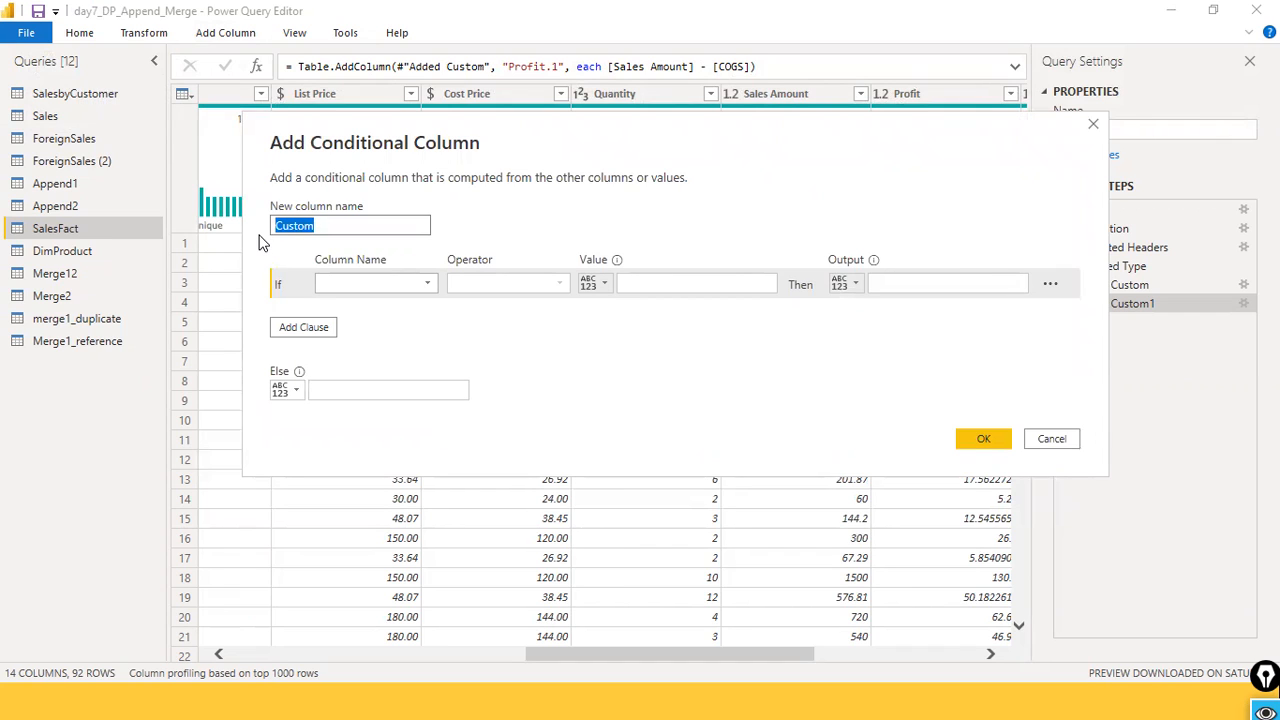
type("Price")
key("ctrl+a")
type("Prod")
key("BackSpace")
key("BackSpace")
type("ice Bu")
key("BackSpace")
type("ucket")
Step: Set the first Price Bucket condition to List Price is less than or equal to 50
left_click(427, 284)
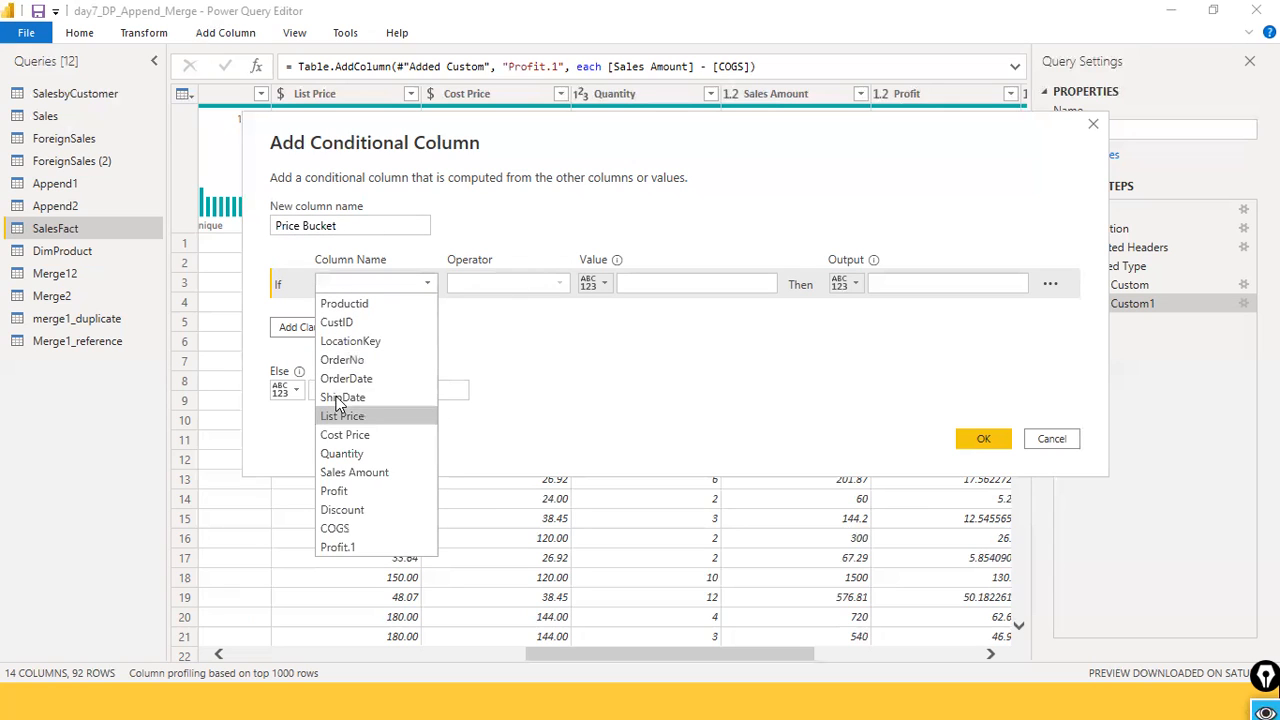
left_click(427, 286)
left_click(427, 286)
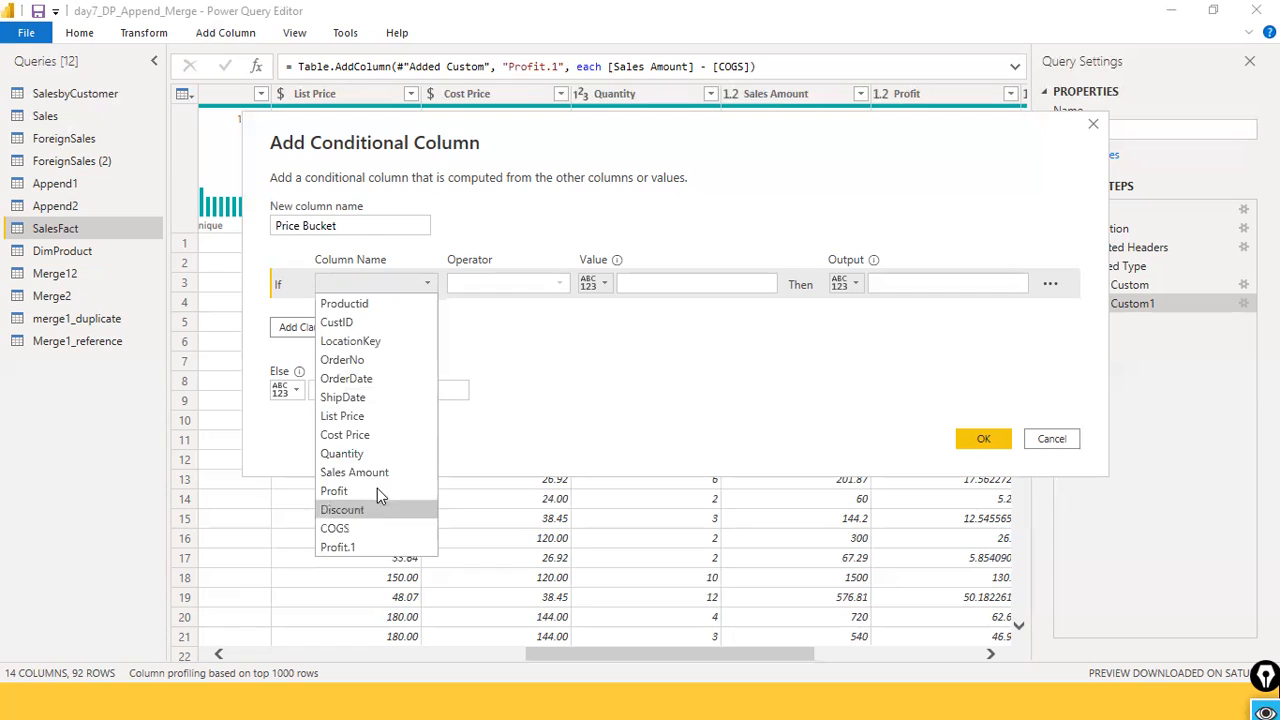
left_click(399, 418)
left_click(564, 290)
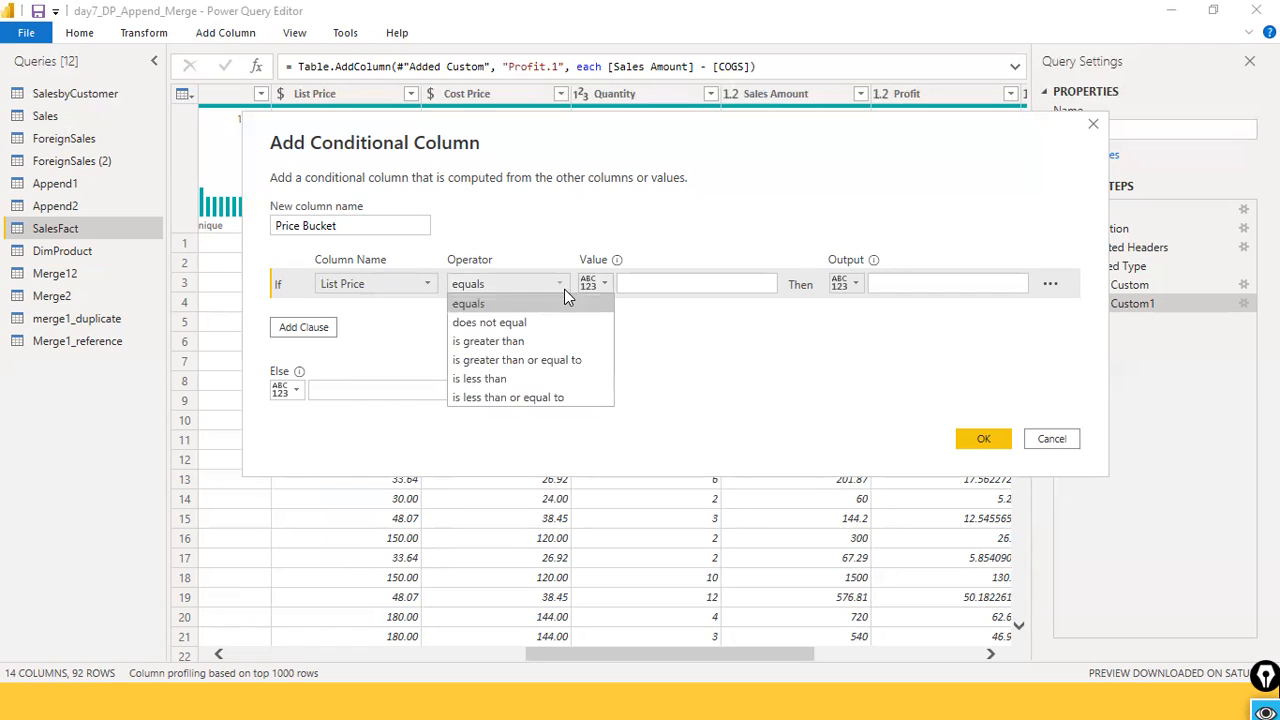
left_click(540, 341)
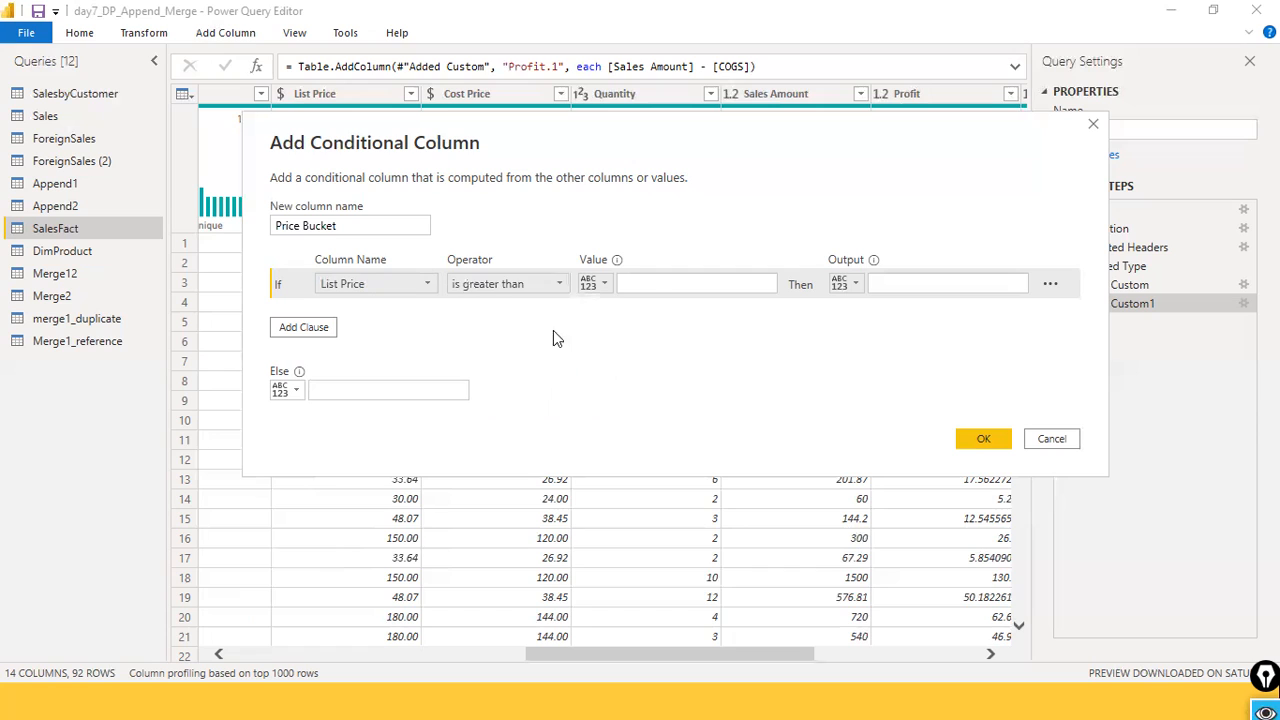
left_click(663, 287)
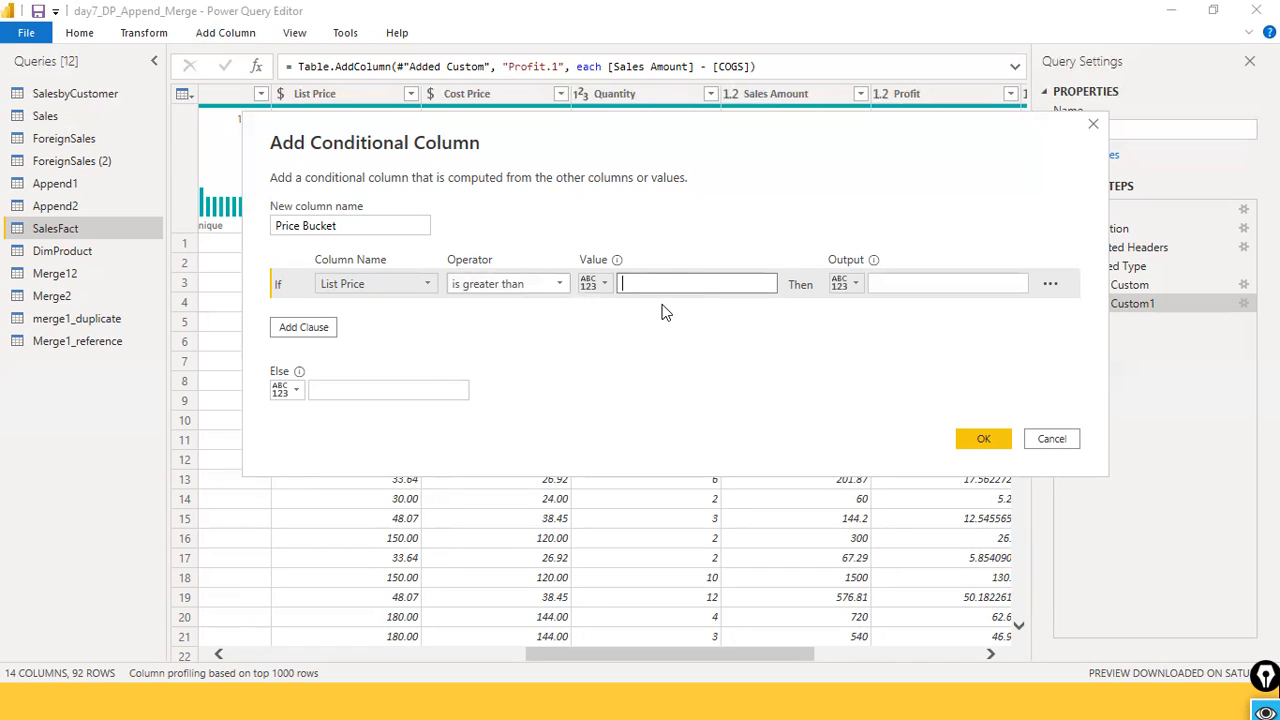
left_click(557, 286)
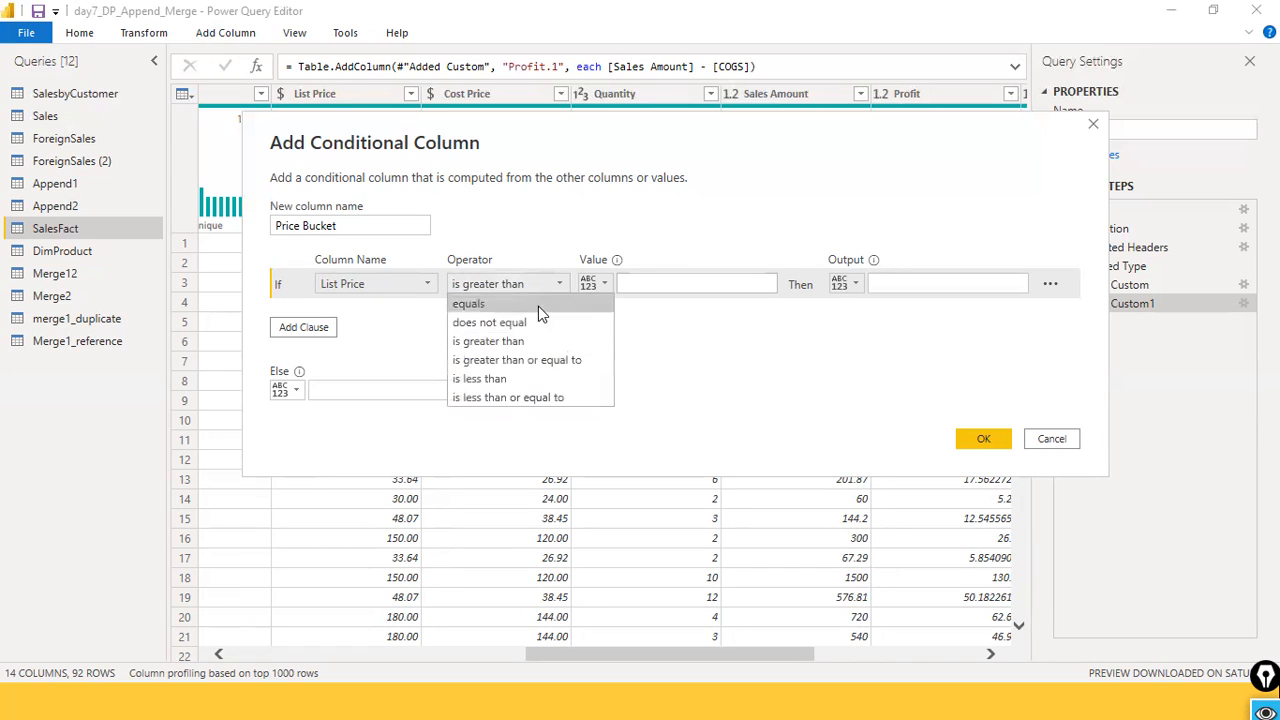
left_click(521, 395)
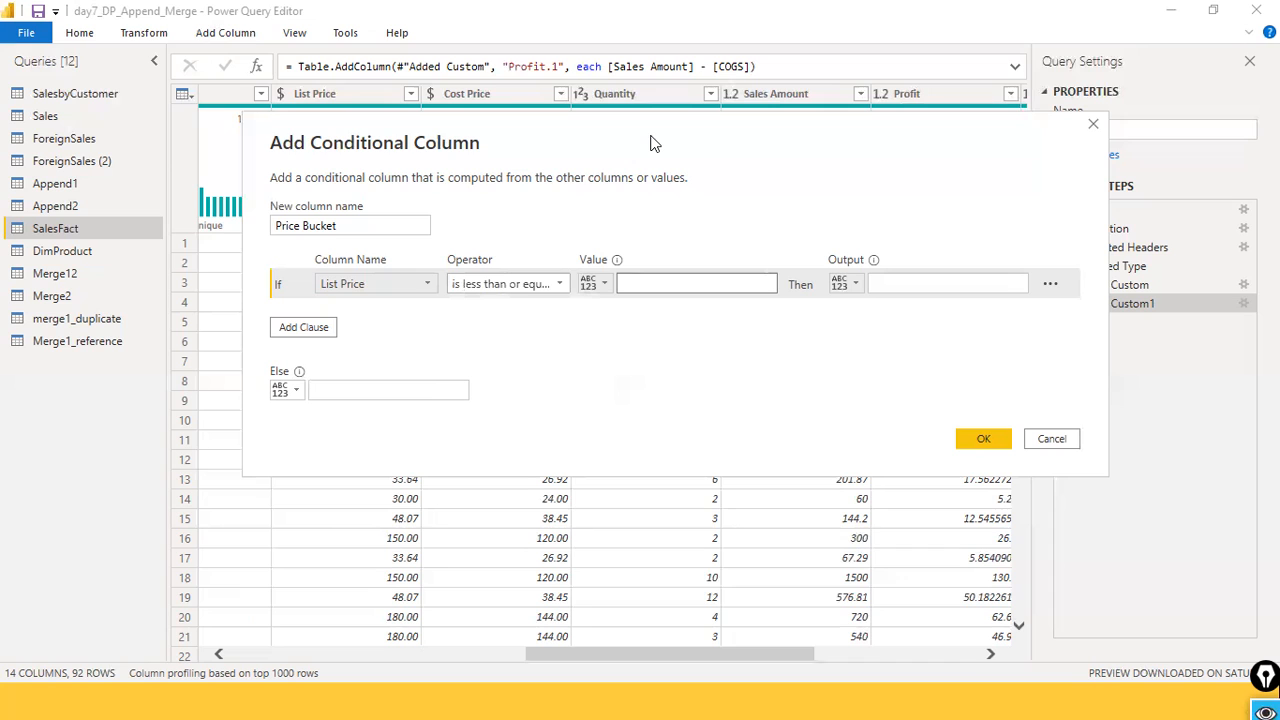
left_click_drag(650, 143, 836, 78)
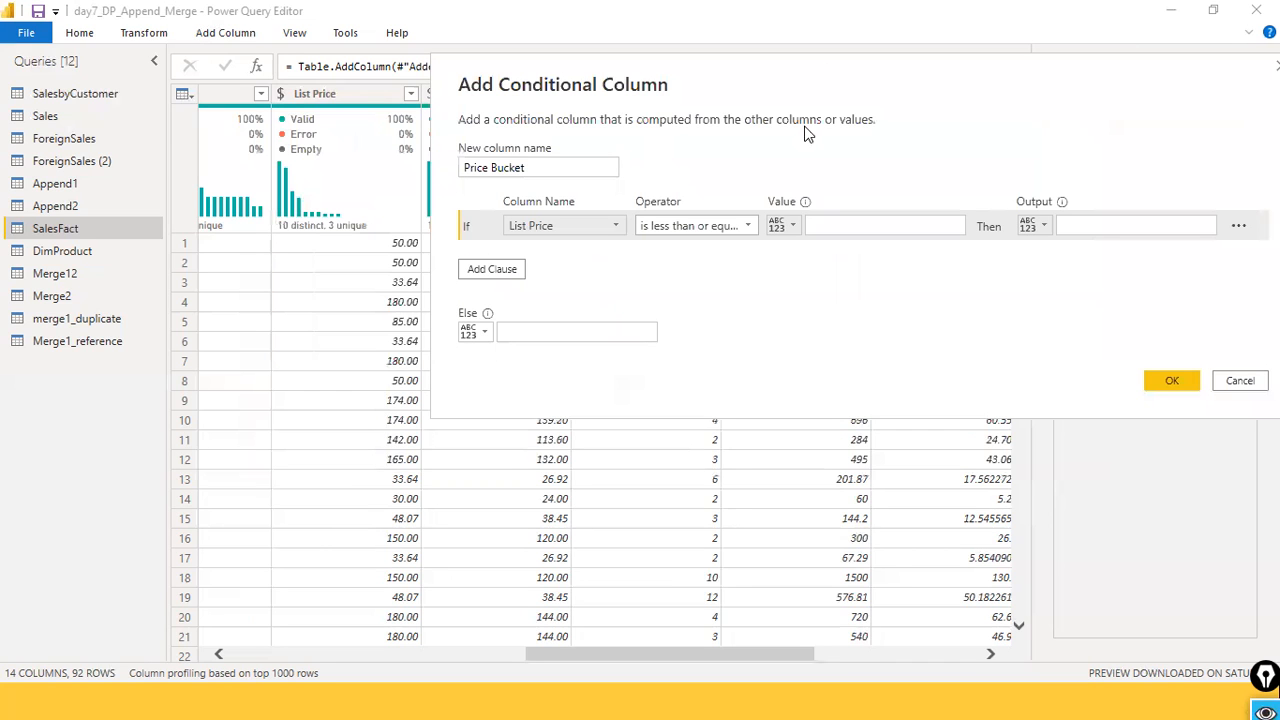
left_click(833, 222)
type("50")
Step: Look at the output type options and try a column as the comparison value of the List Price condition
left_click(1080, 227)
left_click(1045, 226)
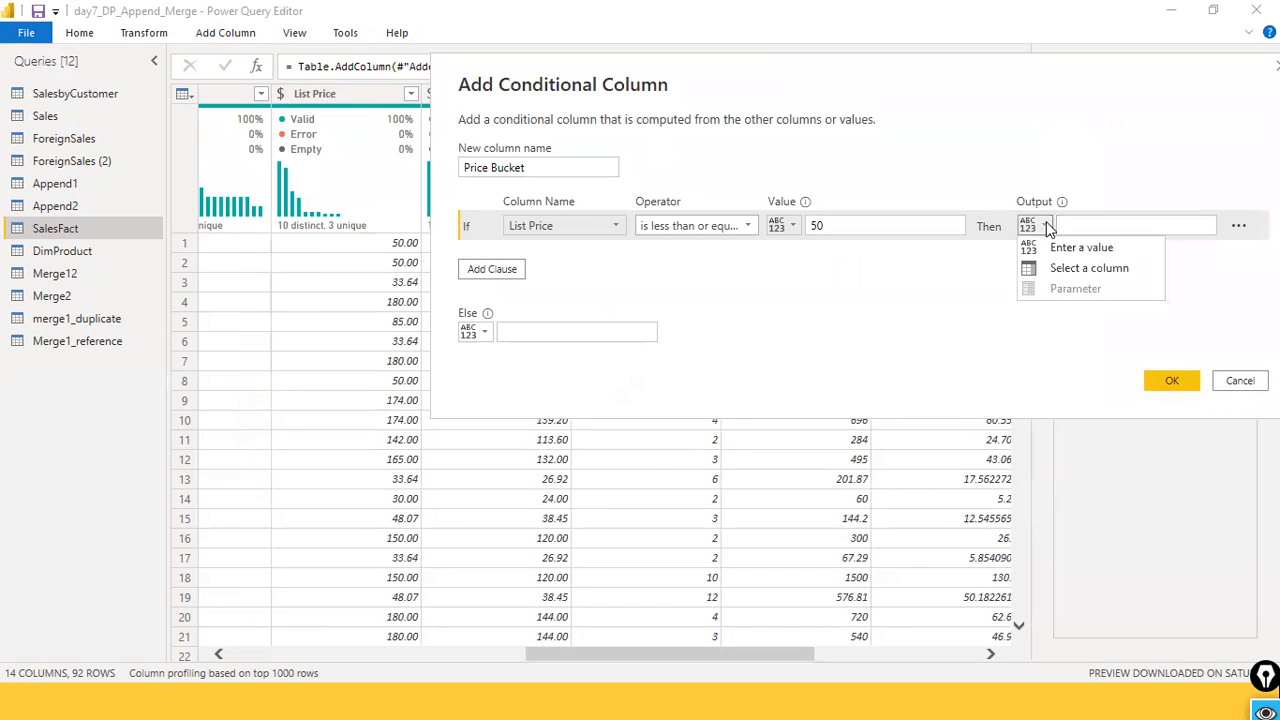
left_click(1046, 226)
left_click(1046, 226)
left_click(1105, 226)
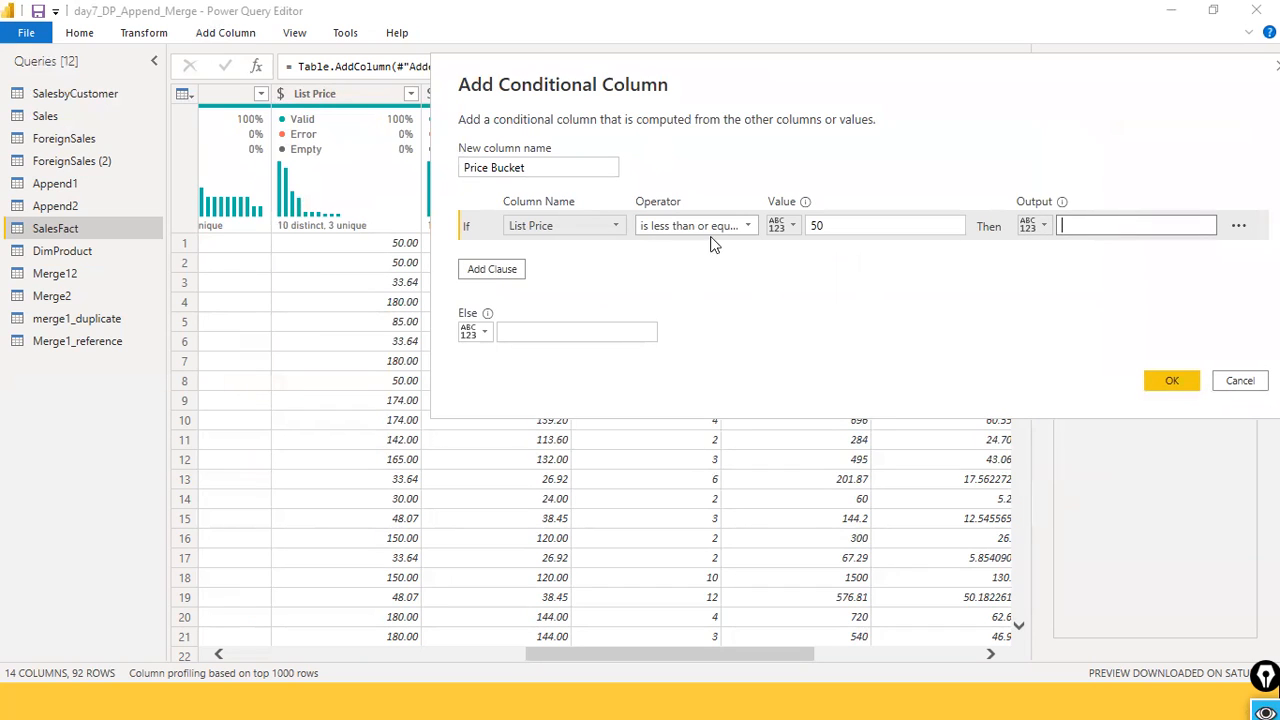
double_click(816, 226)
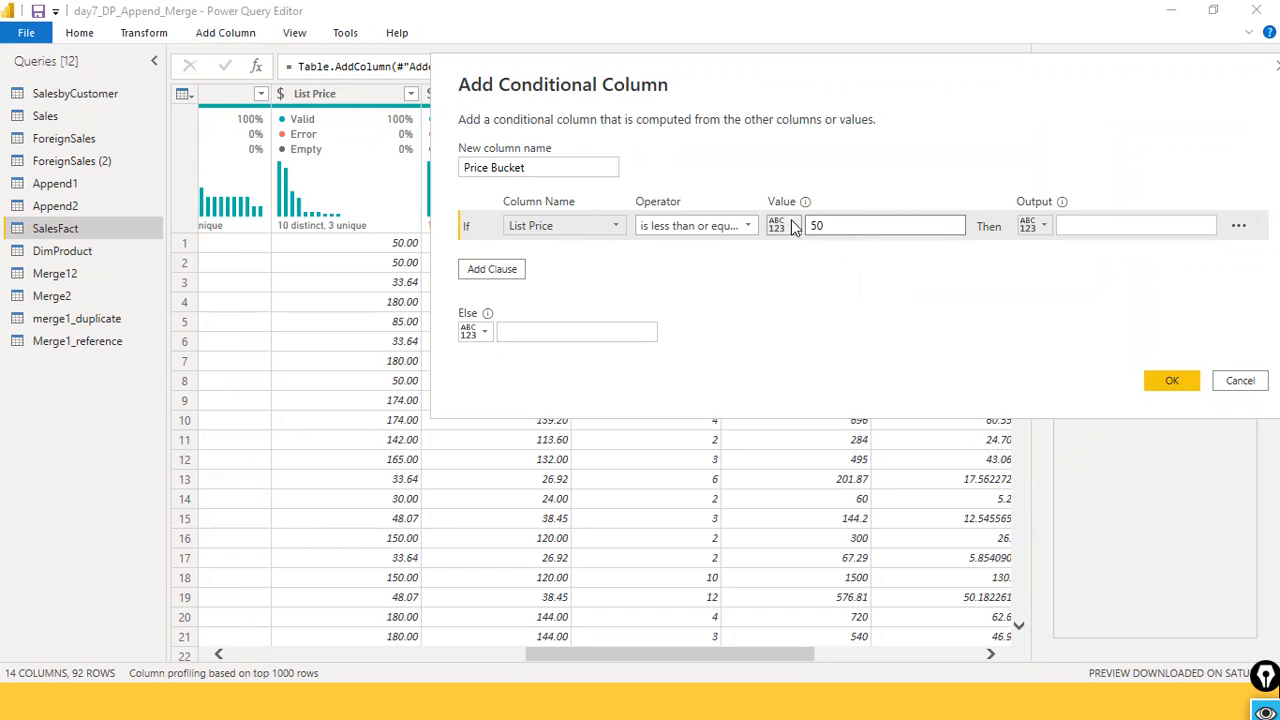
left_click(791, 224)
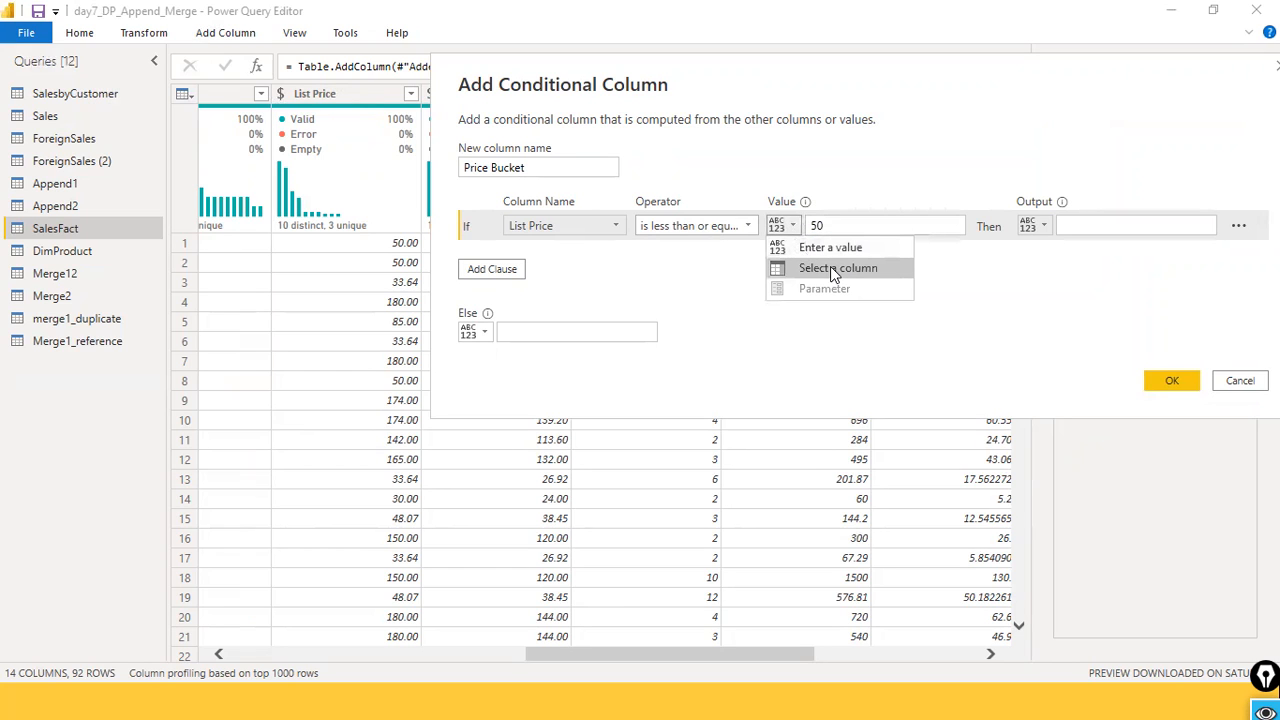
left_click(830, 268)
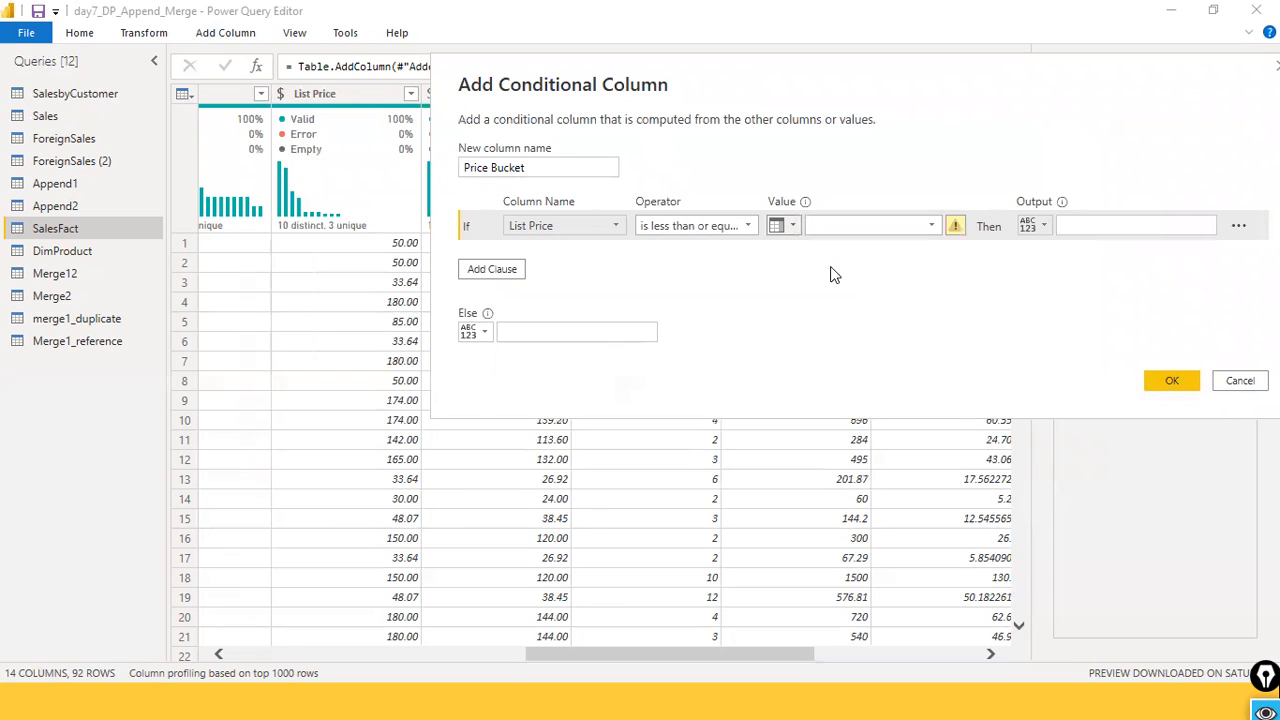
left_click(937, 224)
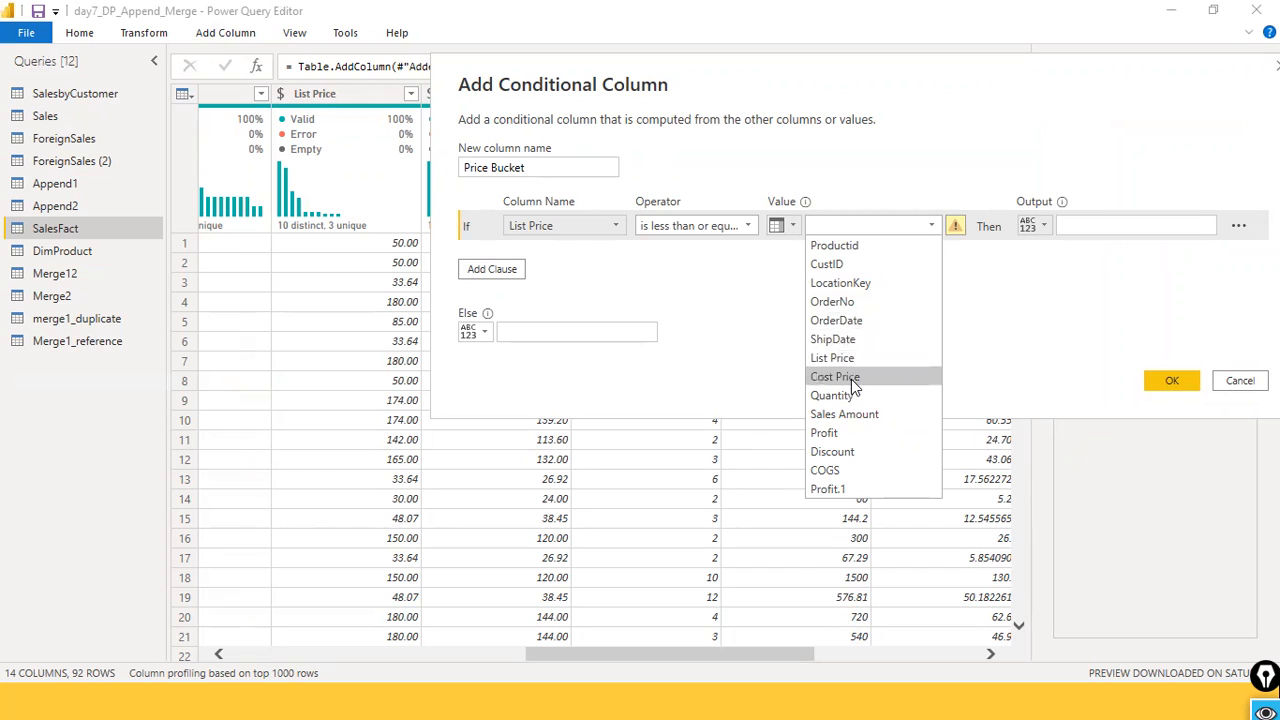
left_click(1010, 283)
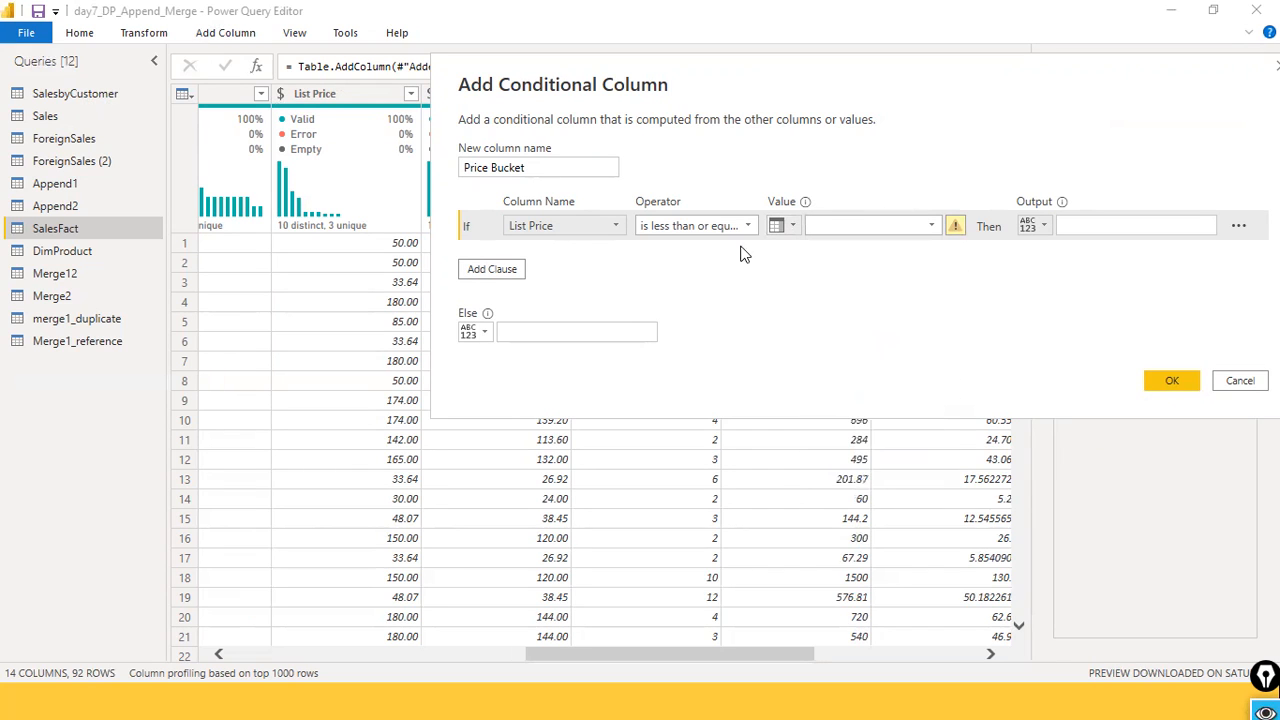
Step: Give the first List Price condition the fixed comparison value 50 and the output "Low", including the quotation marks
left_click(786, 226)
left_click(829, 247)
type("50")
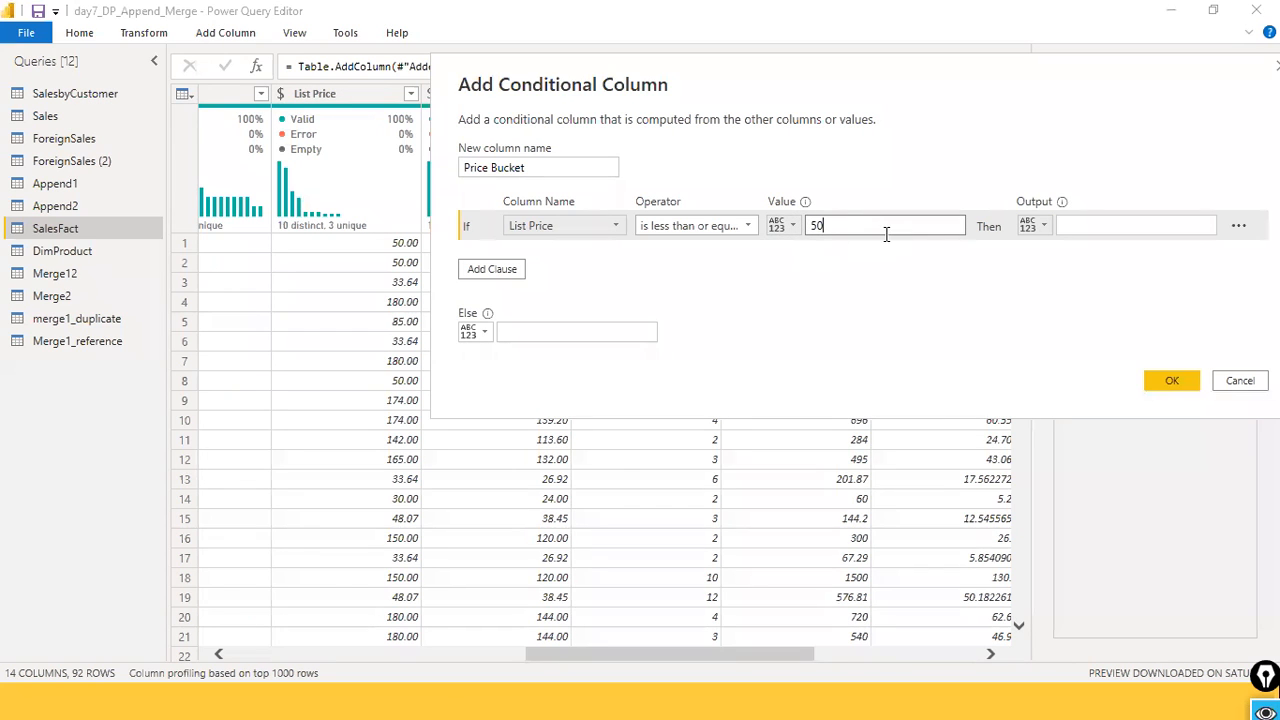
left_click(1074, 228)
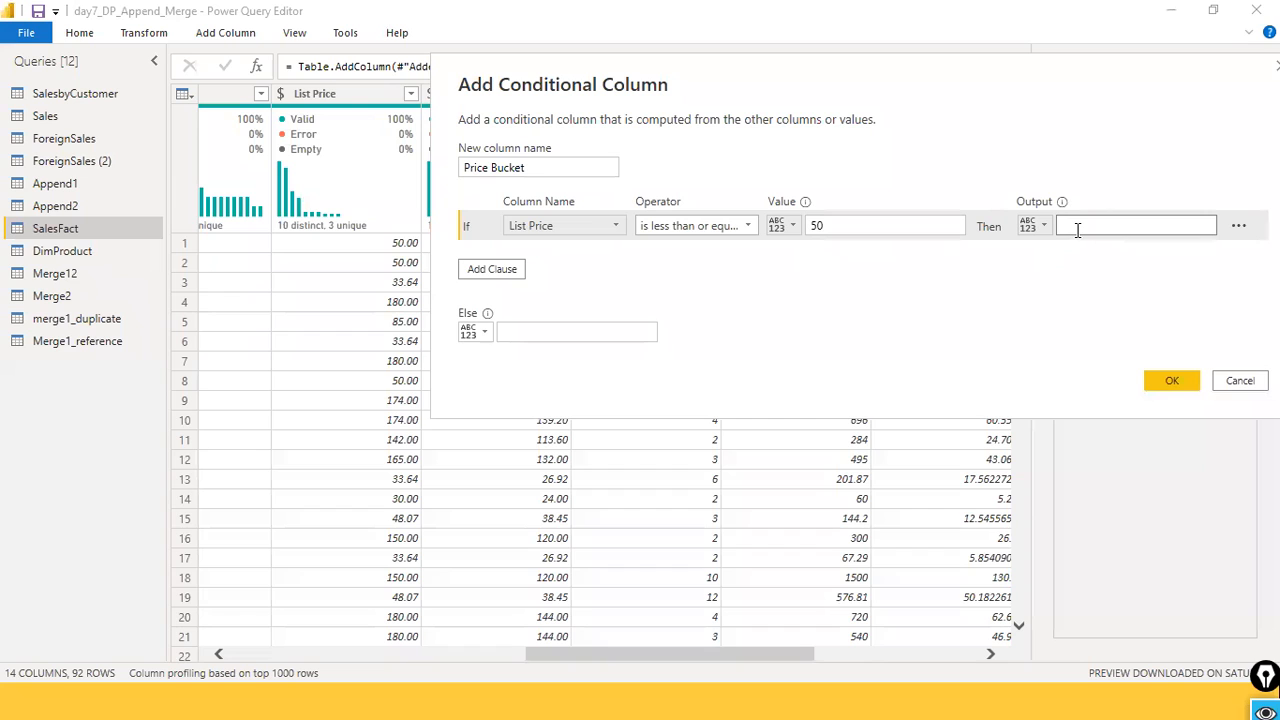
type("\"Low\"")
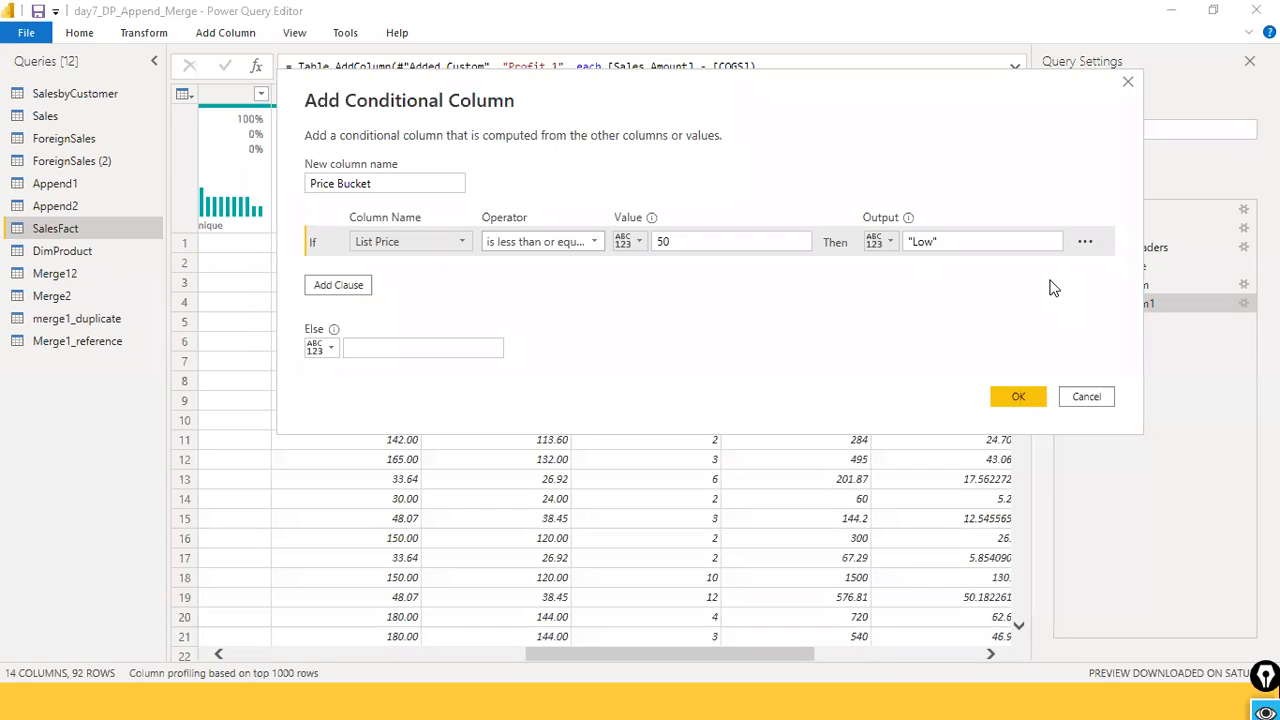
Step: Add an Else If clause for List Price is greater than 50 with the output "Medium", including the quotation marks
left_click(354, 285)
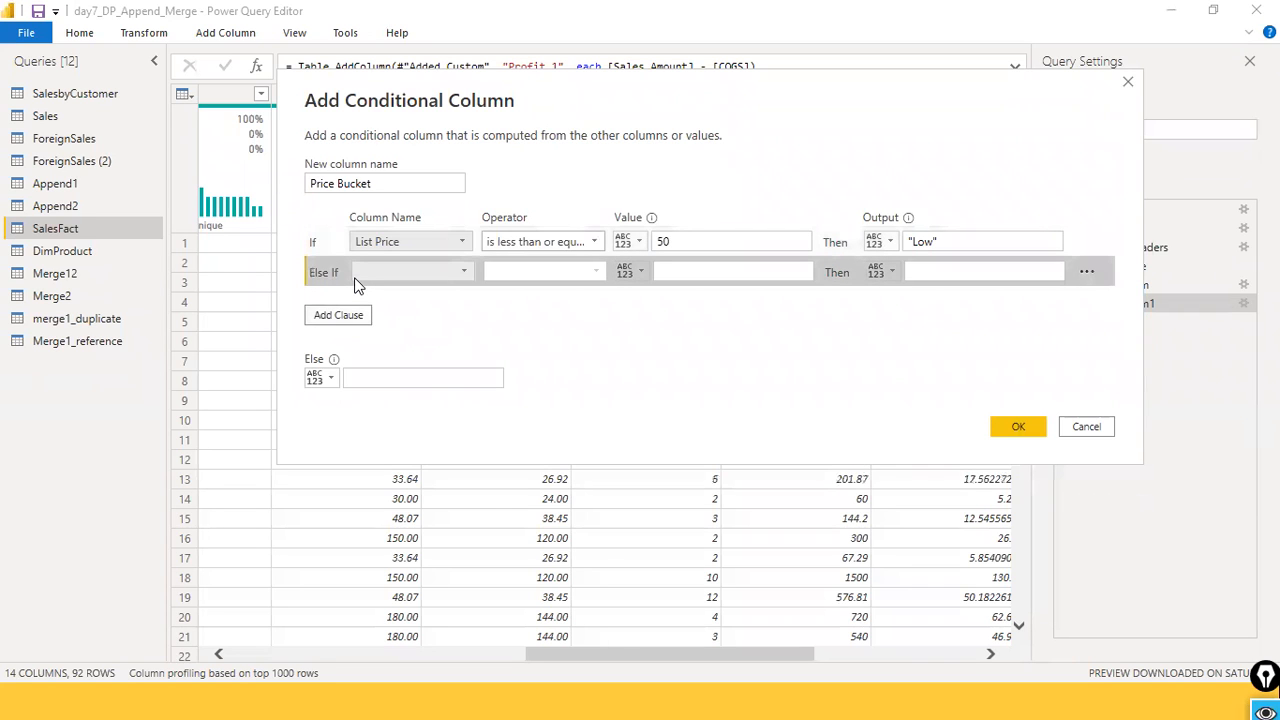
left_click(472, 279)
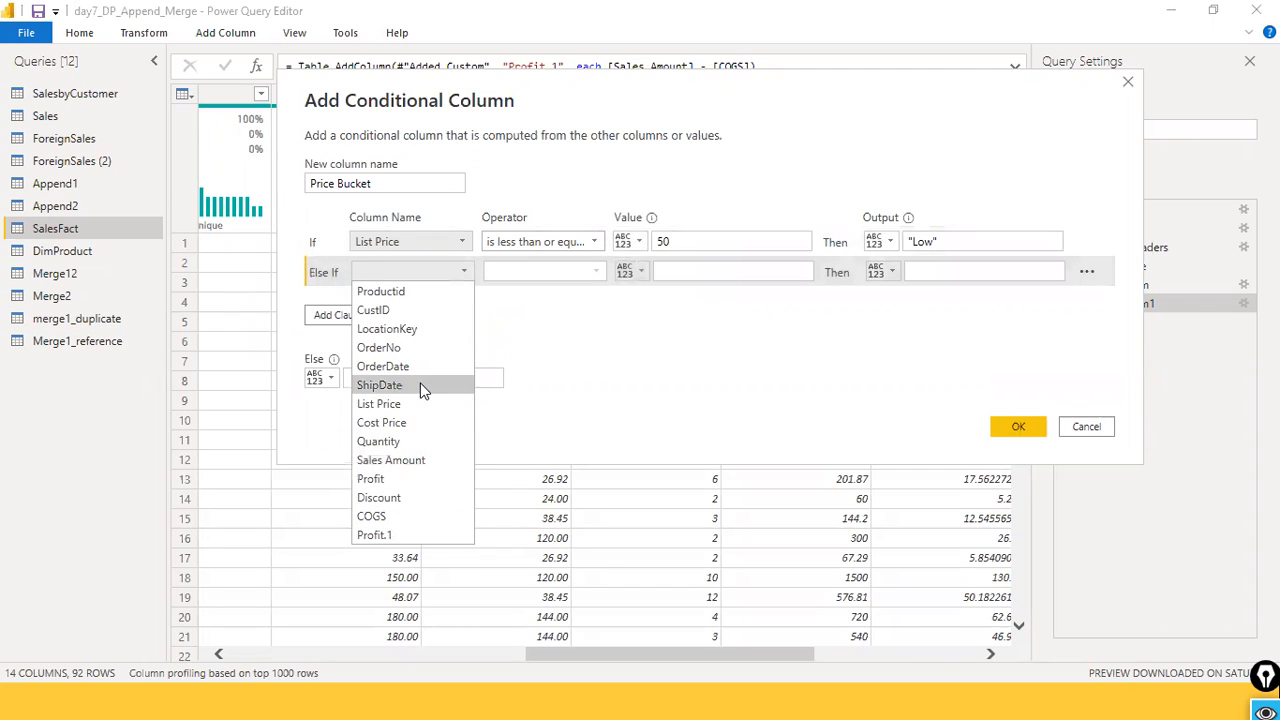
left_click(380, 403)
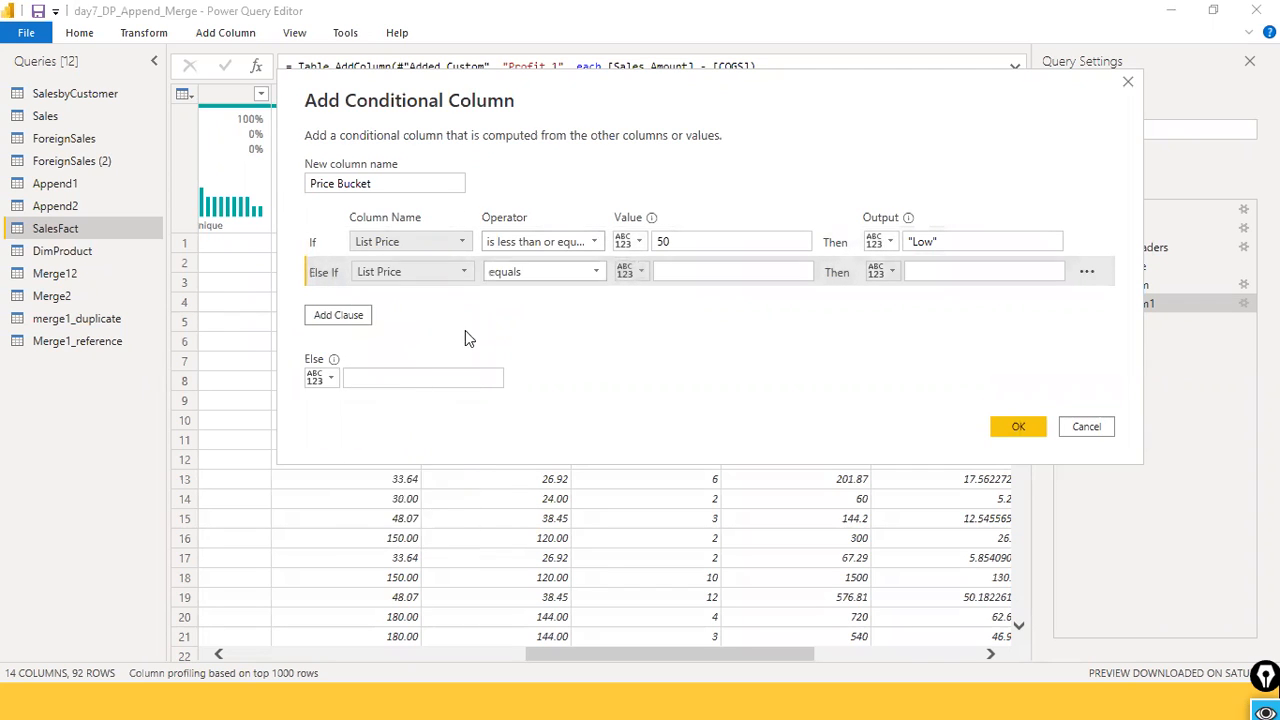
left_click(603, 270)
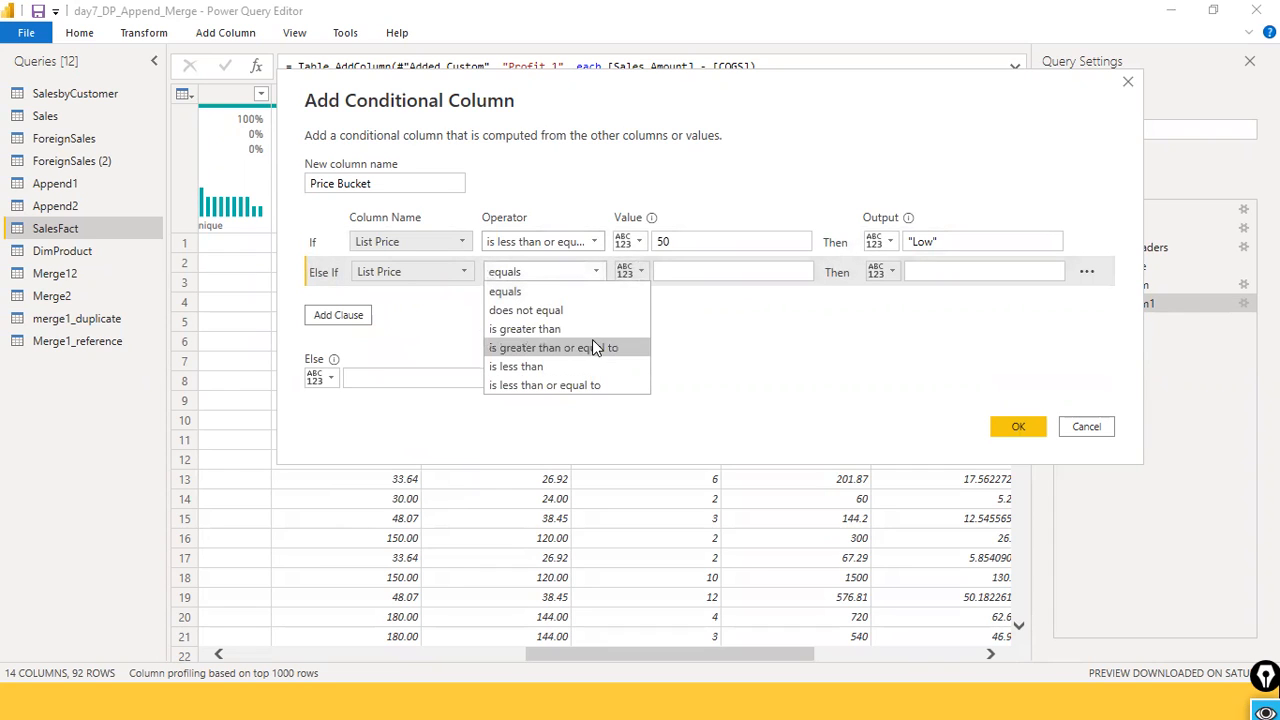
left_click(593, 343)
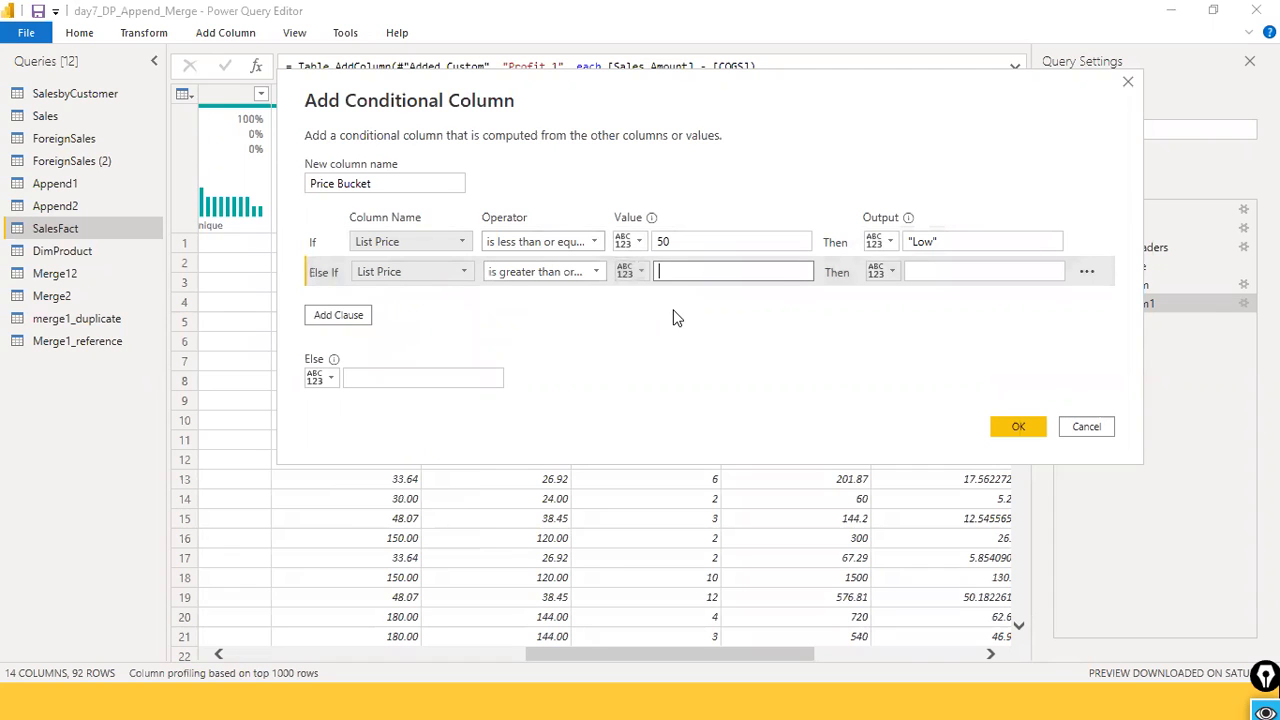
left_click(604, 271)
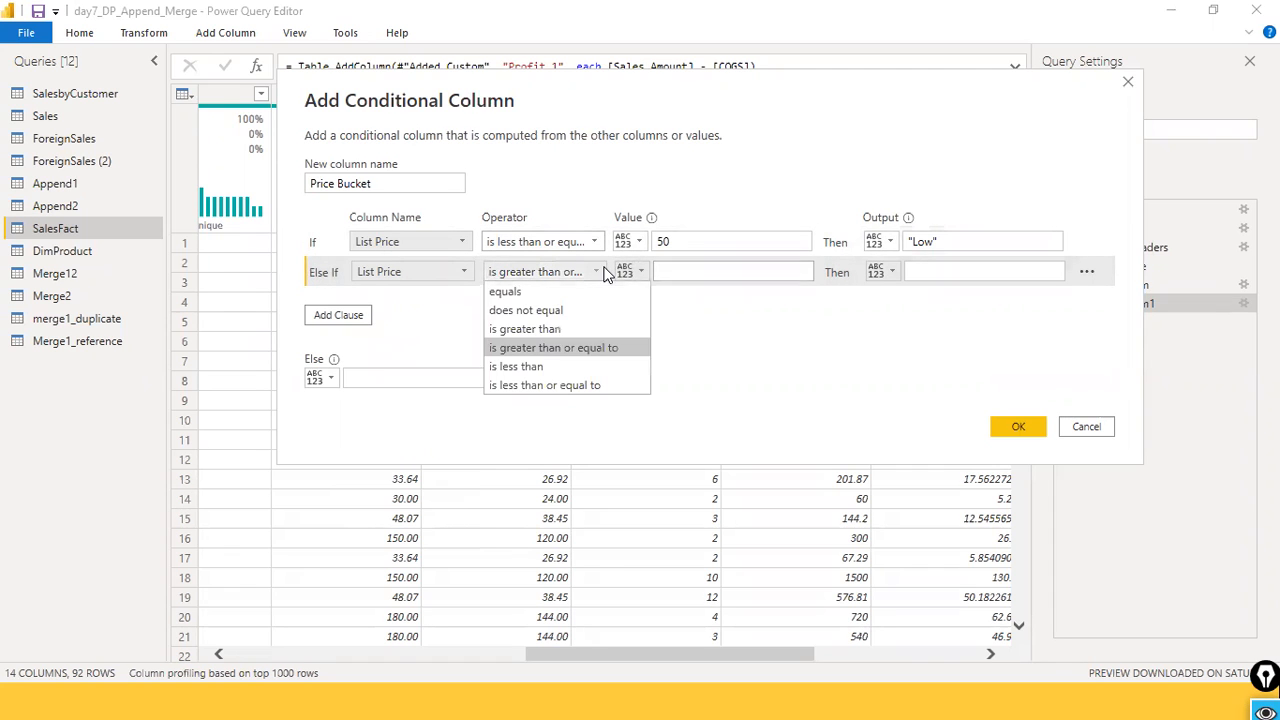
left_click(581, 327)
left_click(723, 272)
type("50")
left_click(933, 264)
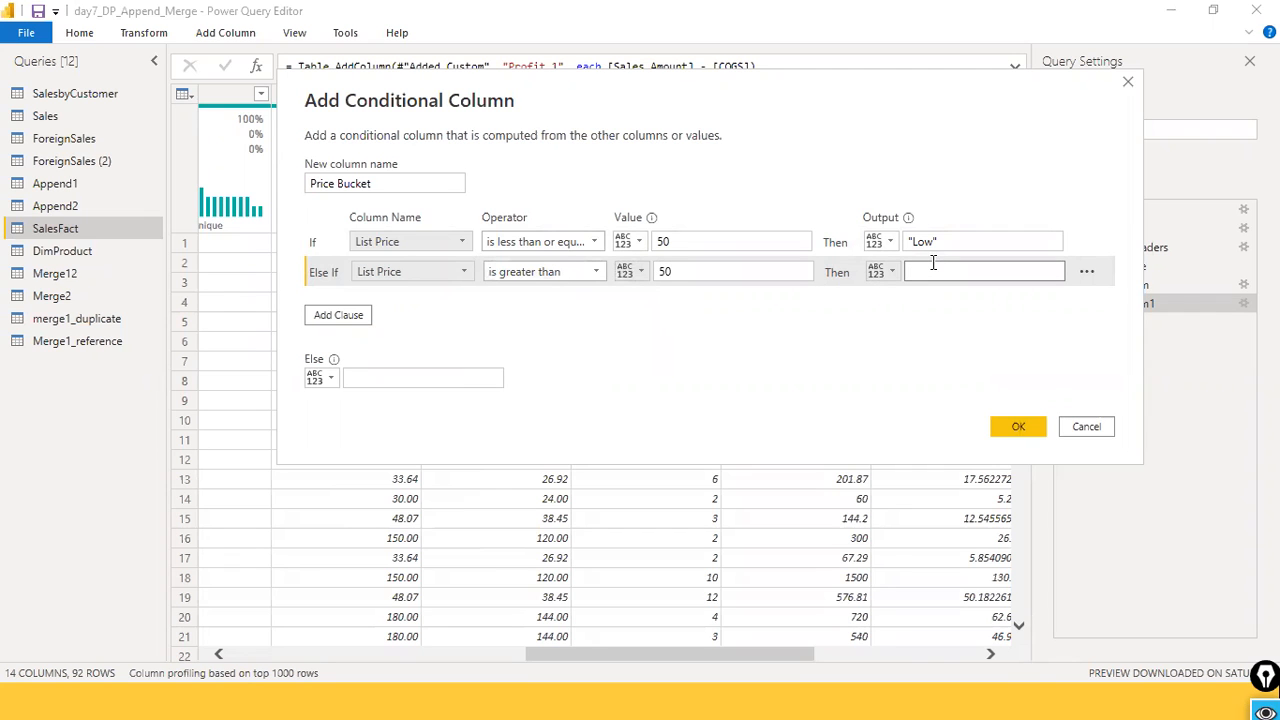
type("\"Medium\"")
left_click(1088, 276)
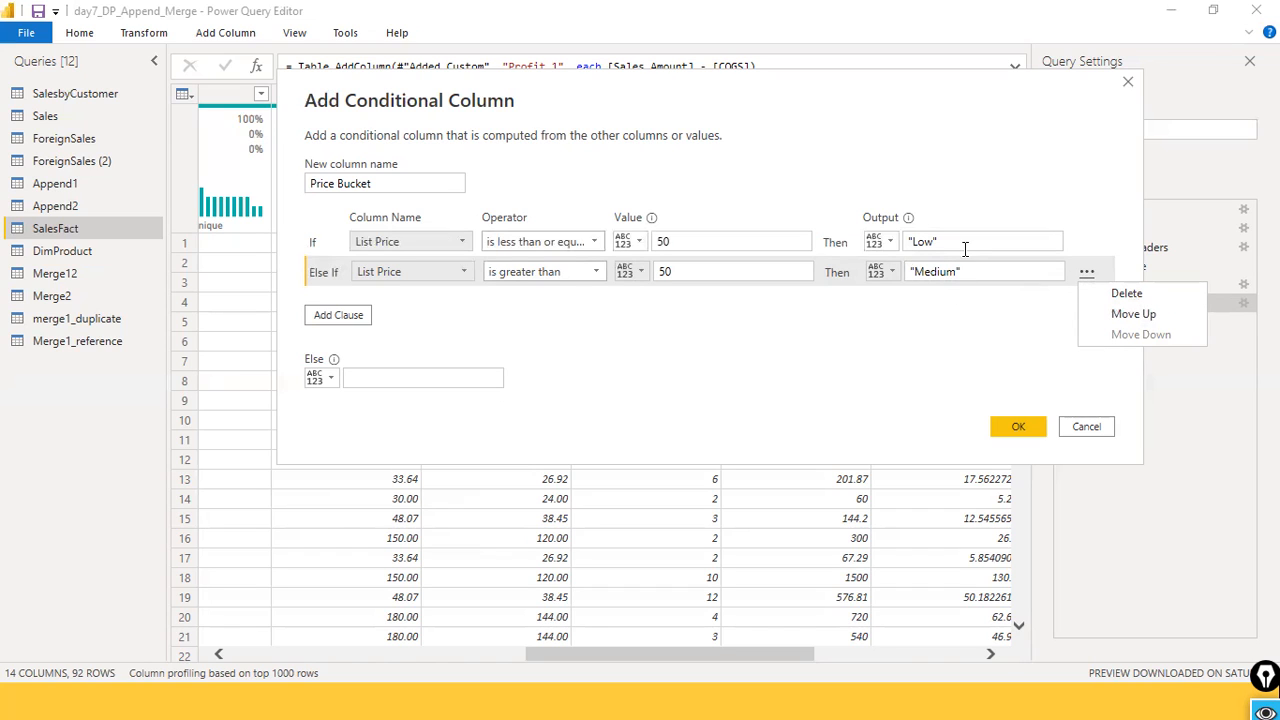
left_click(997, 343)
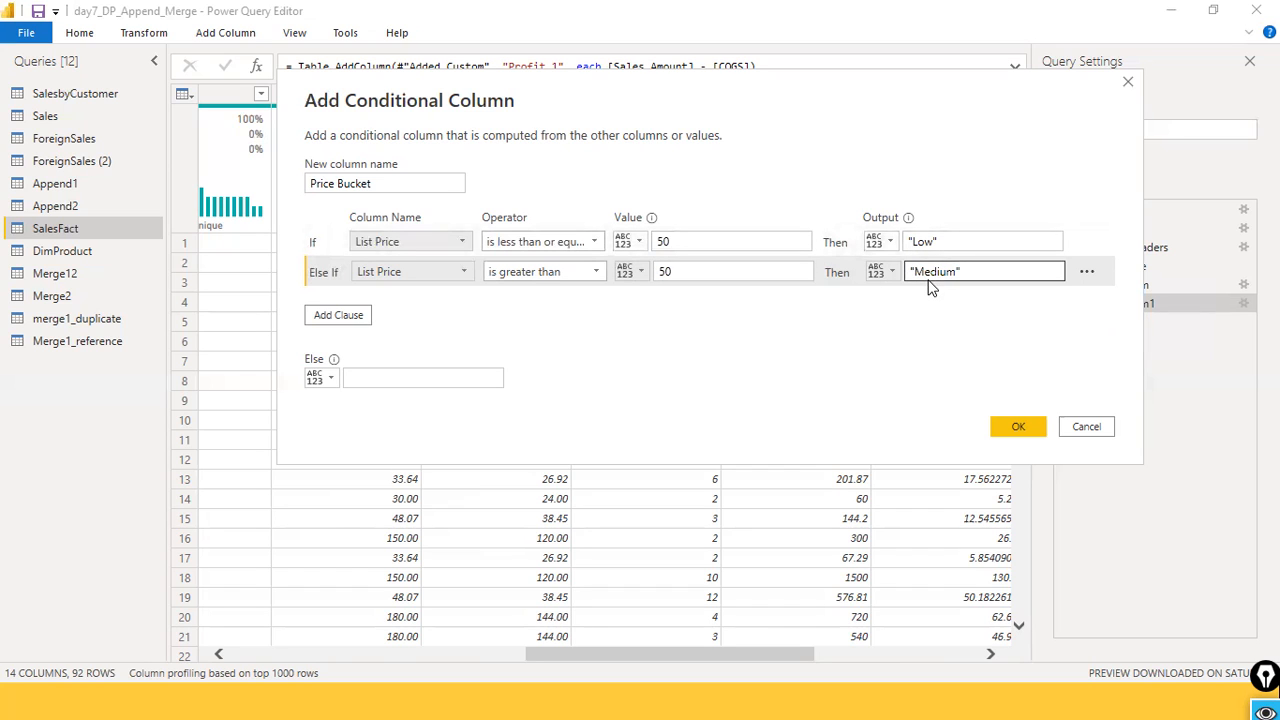
Step: Add another Else If clause for List Price is greater than 100 with the output "High", including the quotation marks
left_click(358, 319)
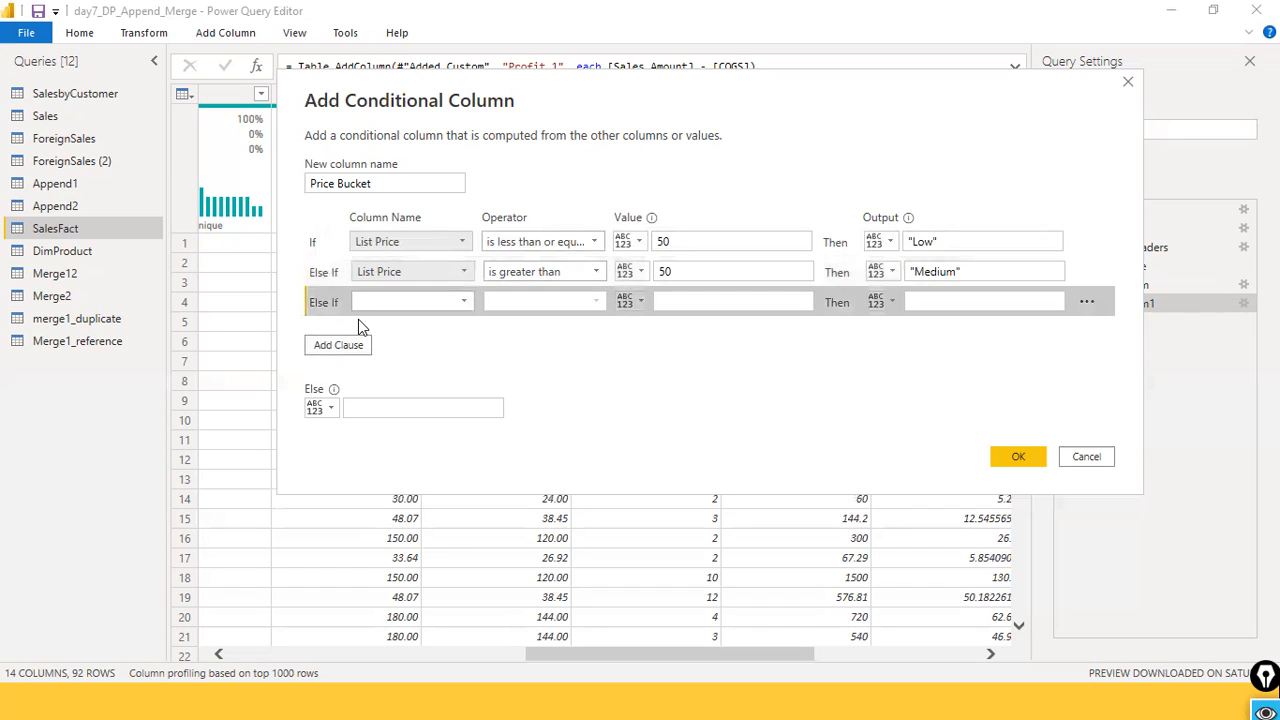
left_click(463, 302)
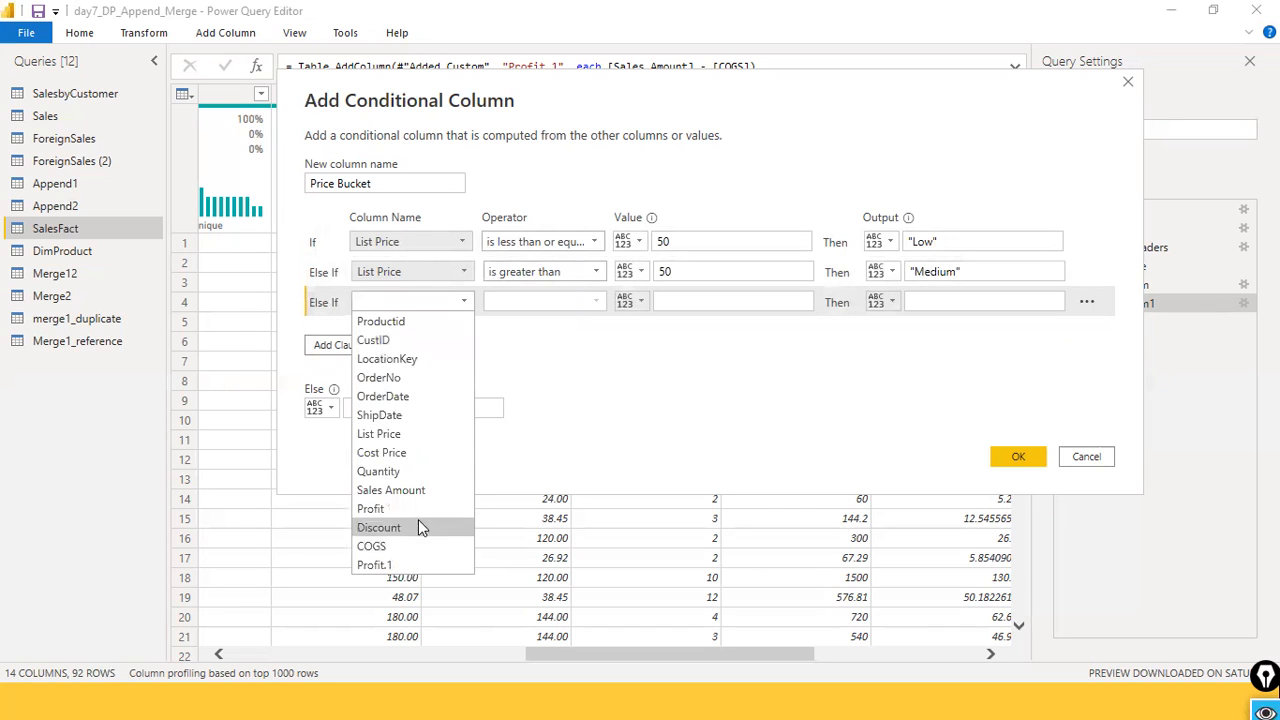
left_click(432, 432)
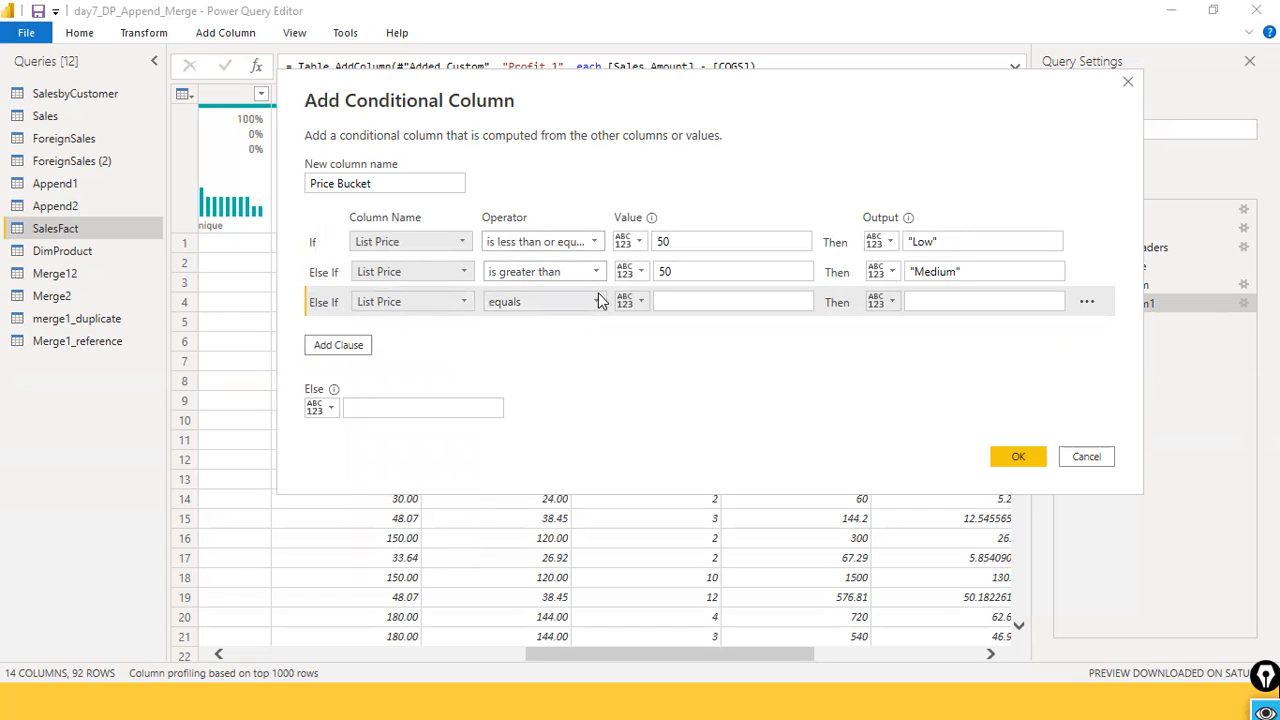
left_click(599, 302)
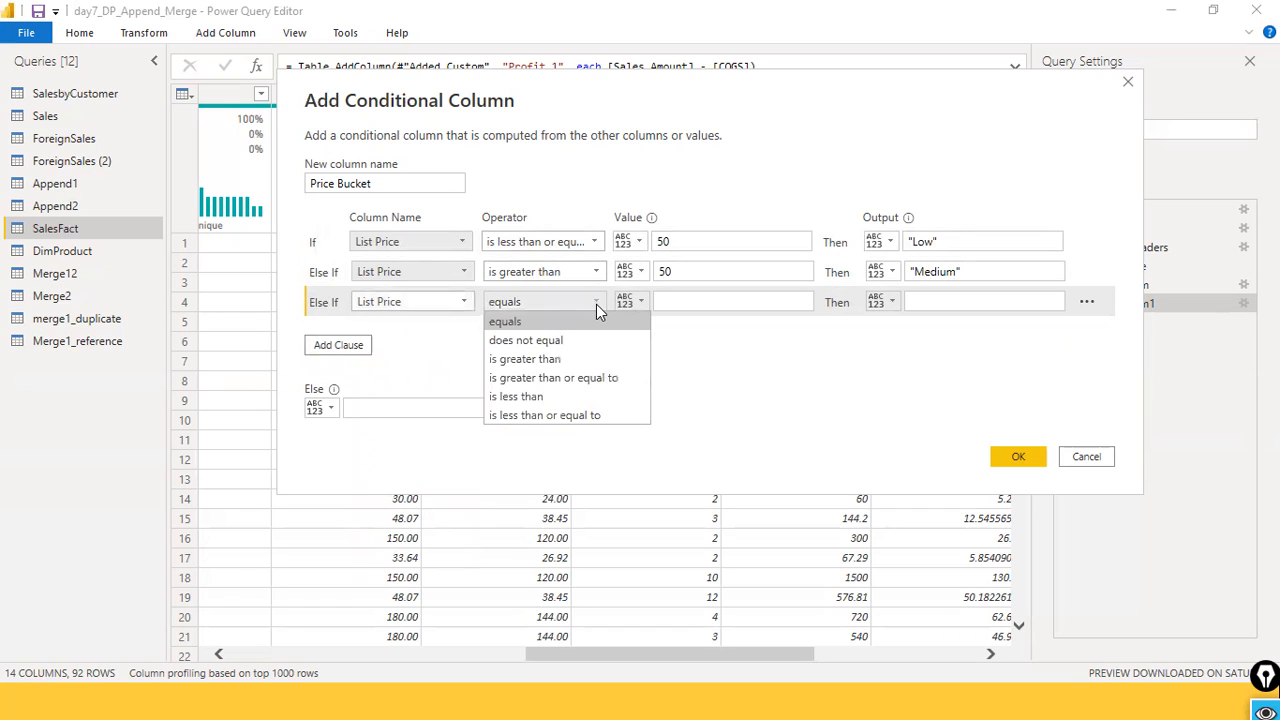
left_click(592, 357)
left_click(710, 295)
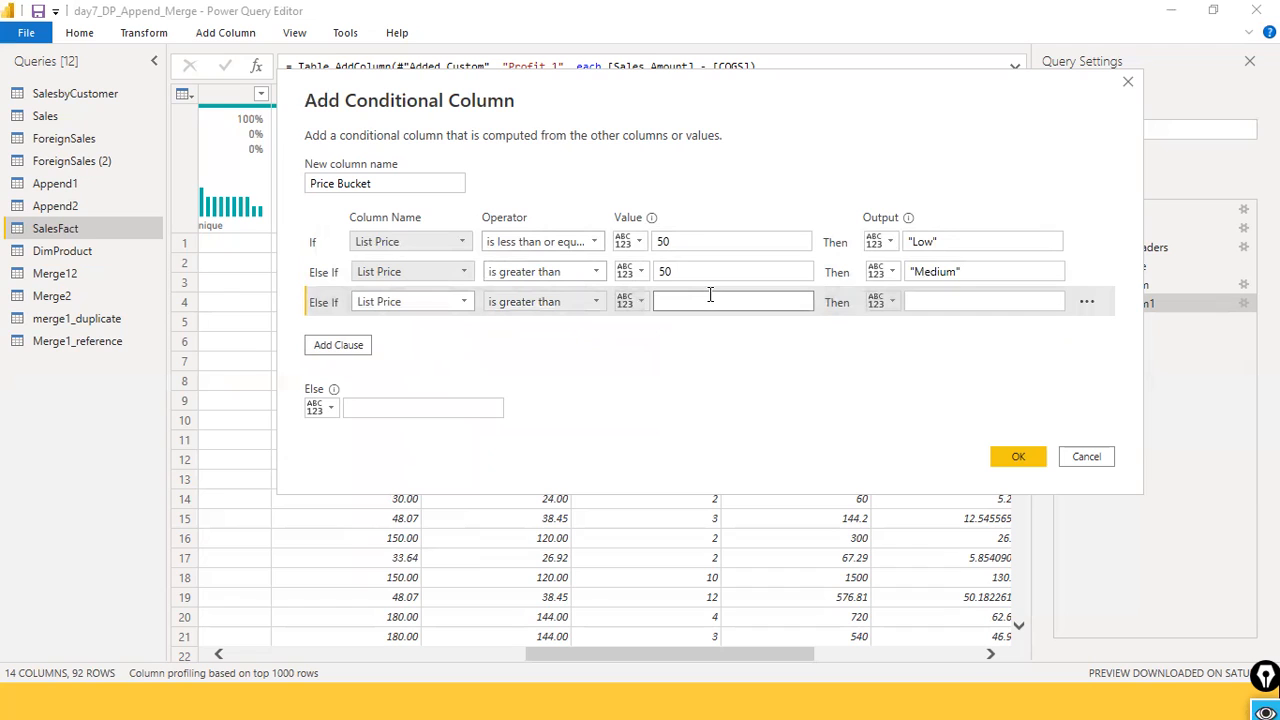
type("1000")
key("BackSpace")
left_click(980, 302)
type("\"High")
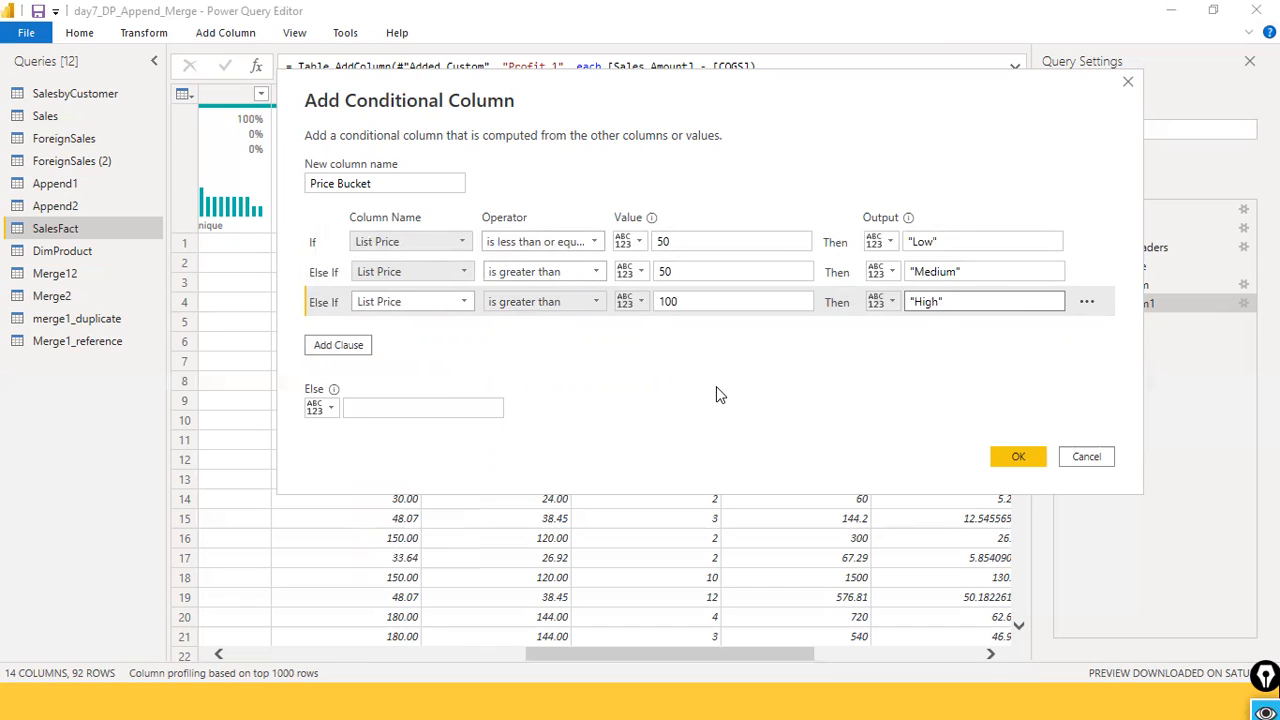
Step: Leave the Else output empty and create the Price Bucket conditional column
left_click(386, 415)
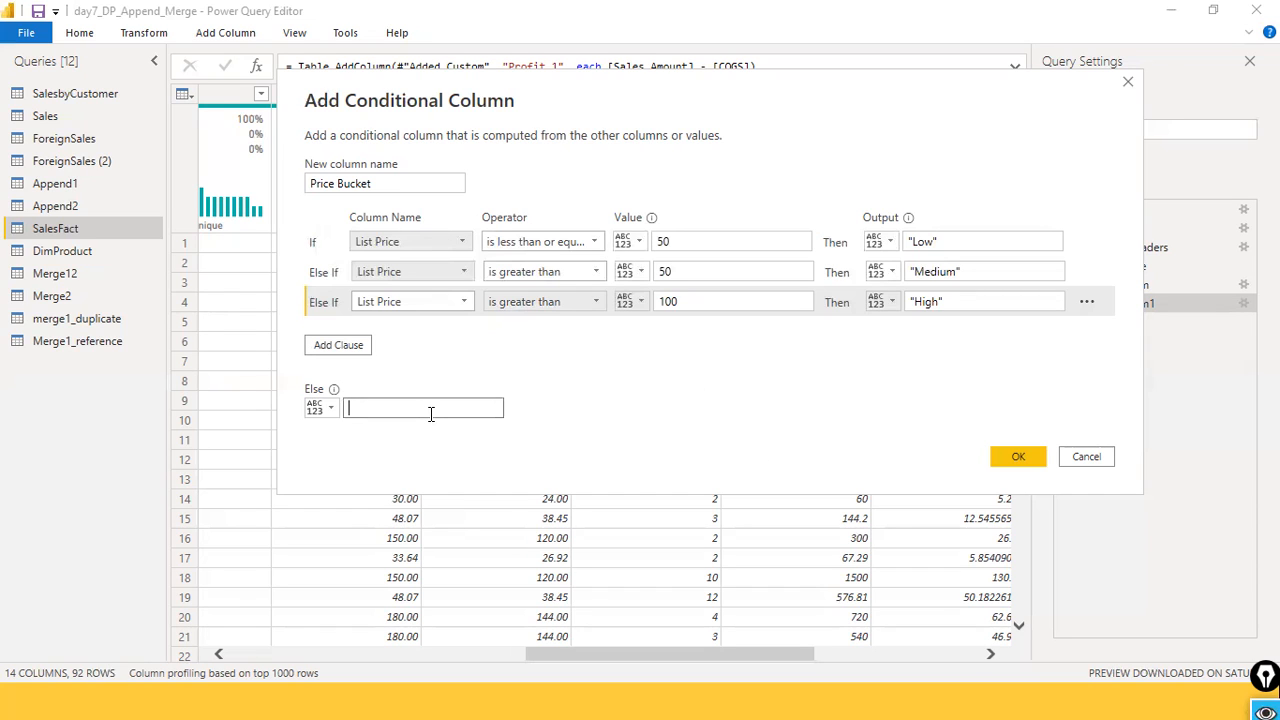
type("List")
key("BackSpace")
key("BackSpace")
key("BackSpace")
key("BackSpace")
left_click(1018, 456)
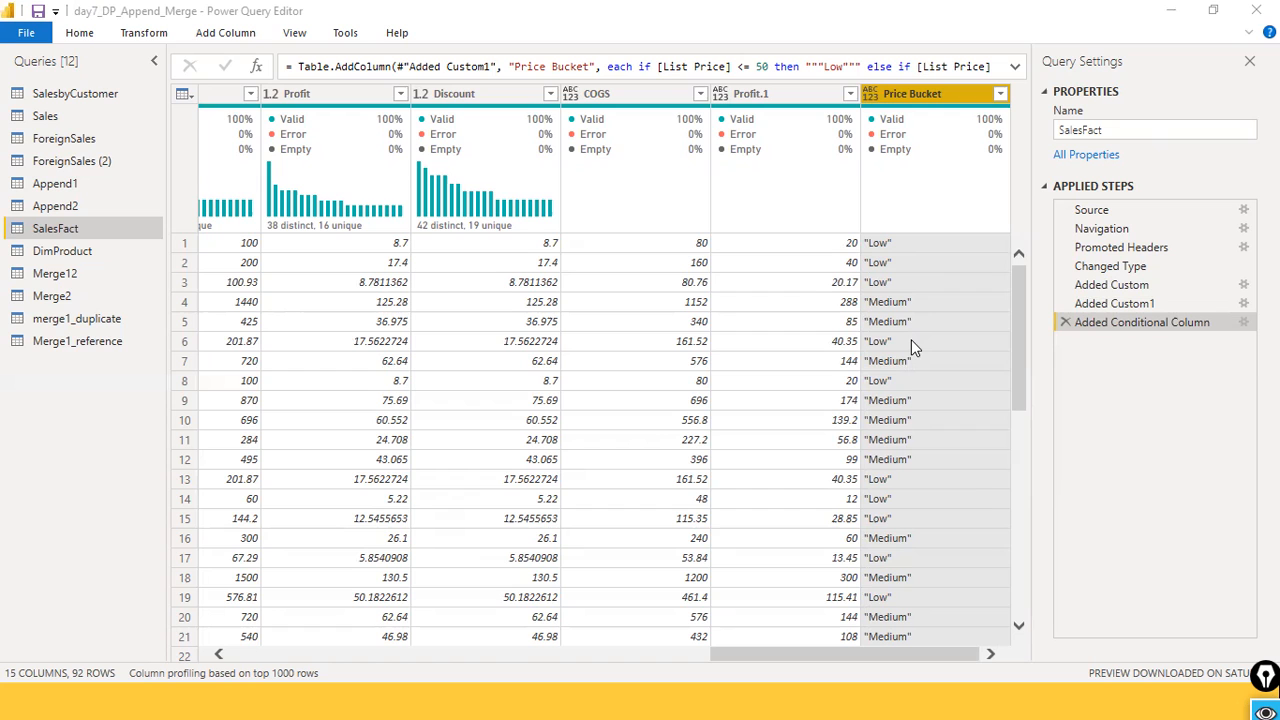
Step: Check which distinct values the new Price Bucket column contains
scroll(982, 426, "down", 4)
scroll(995, 388, "up", 4)
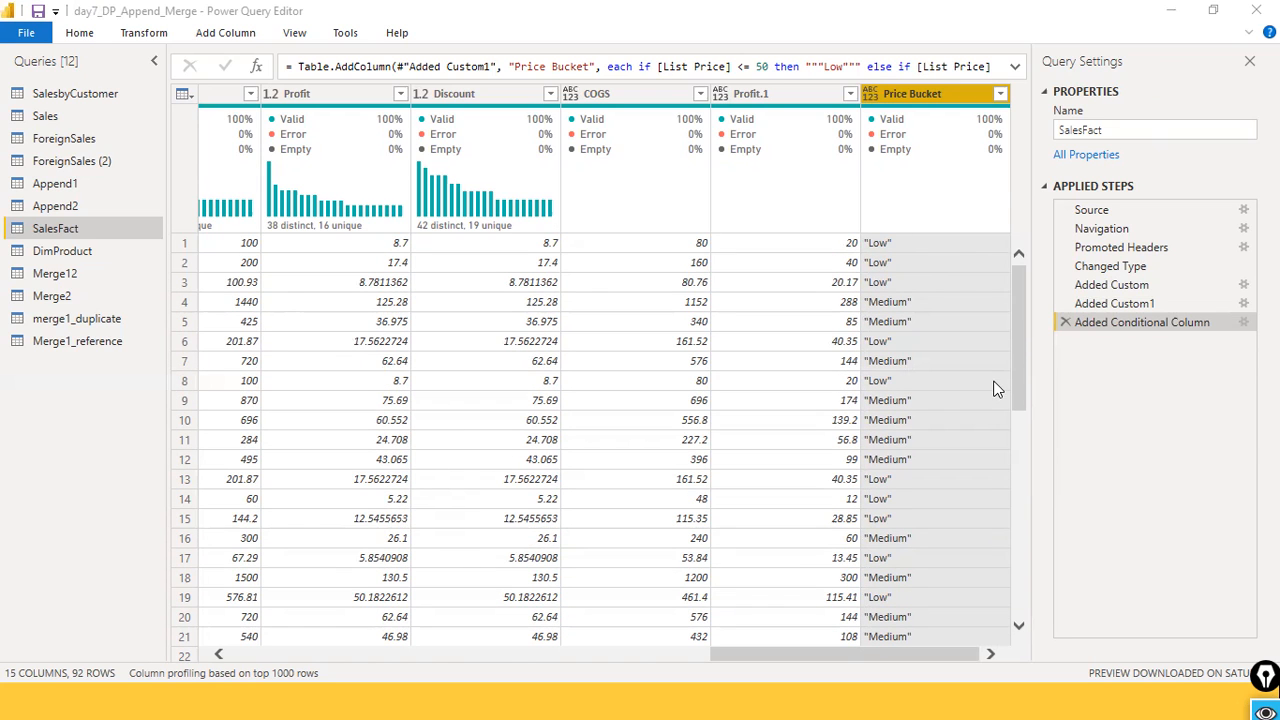
left_click(999, 94)
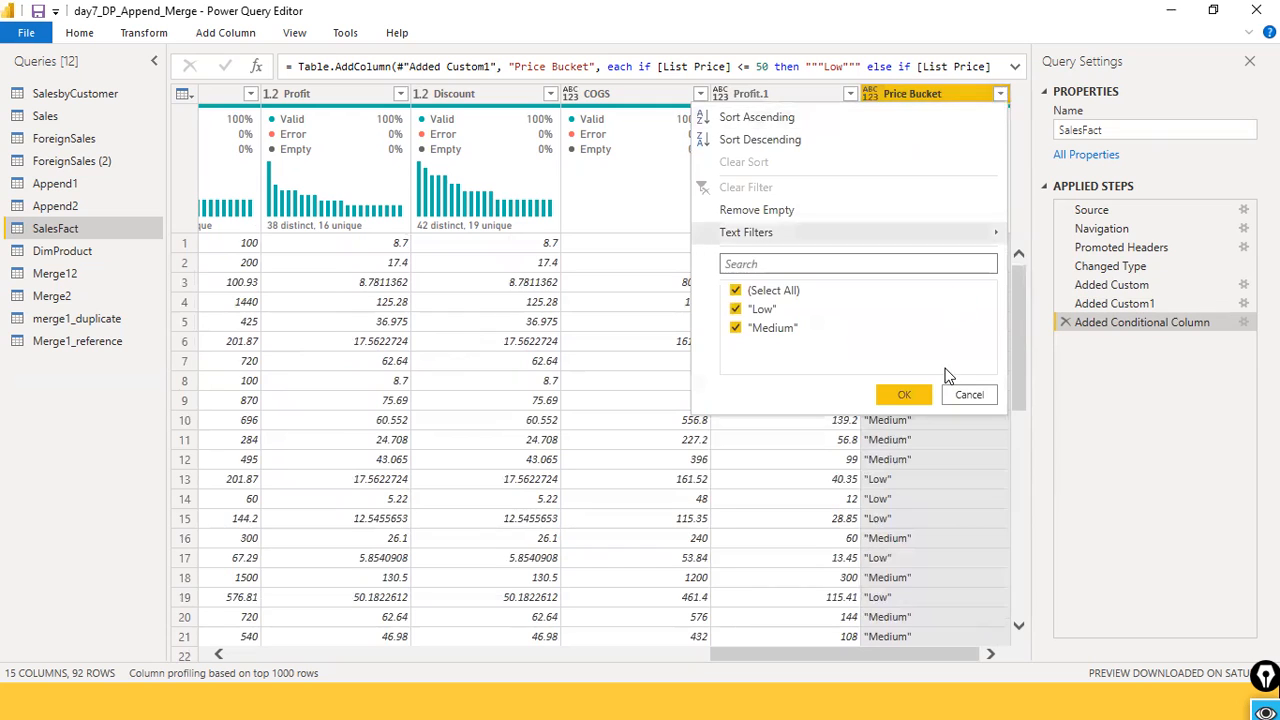
left_click(968, 395)
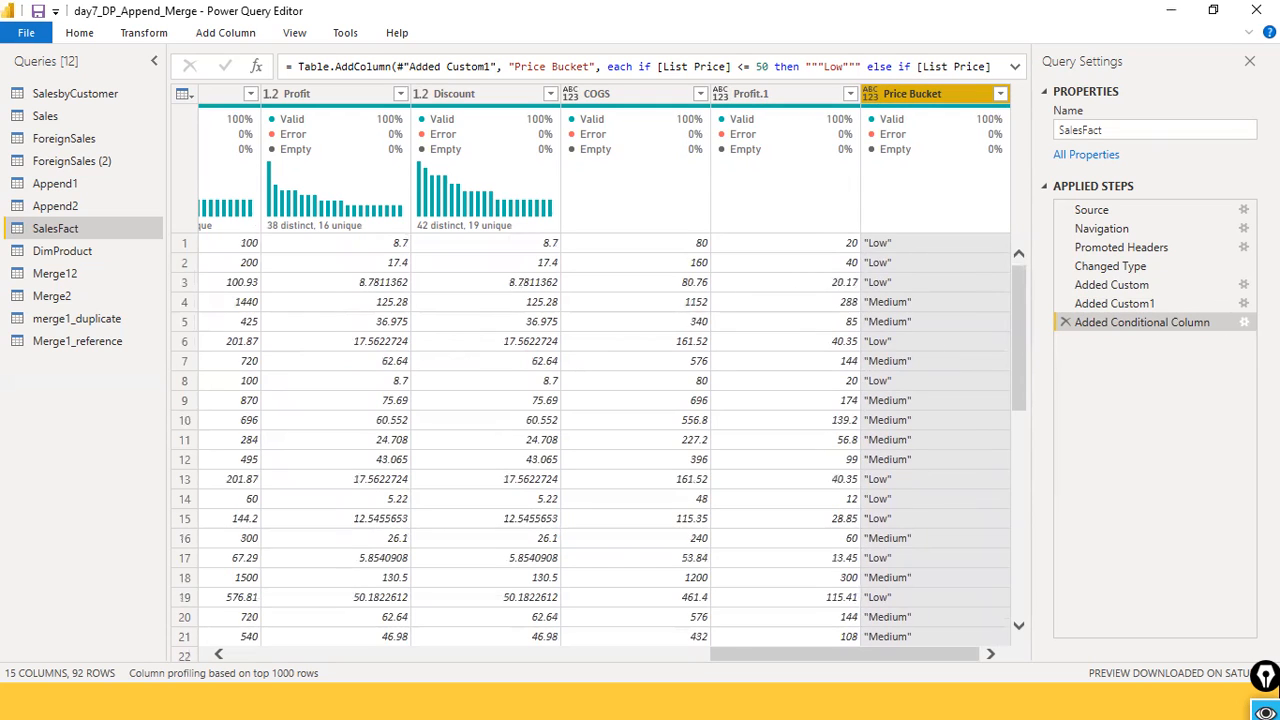
Step: Reopen the settings of the Added Conditional Column step and examine the values and output types of its Else If clauses
left_click(1243, 322)
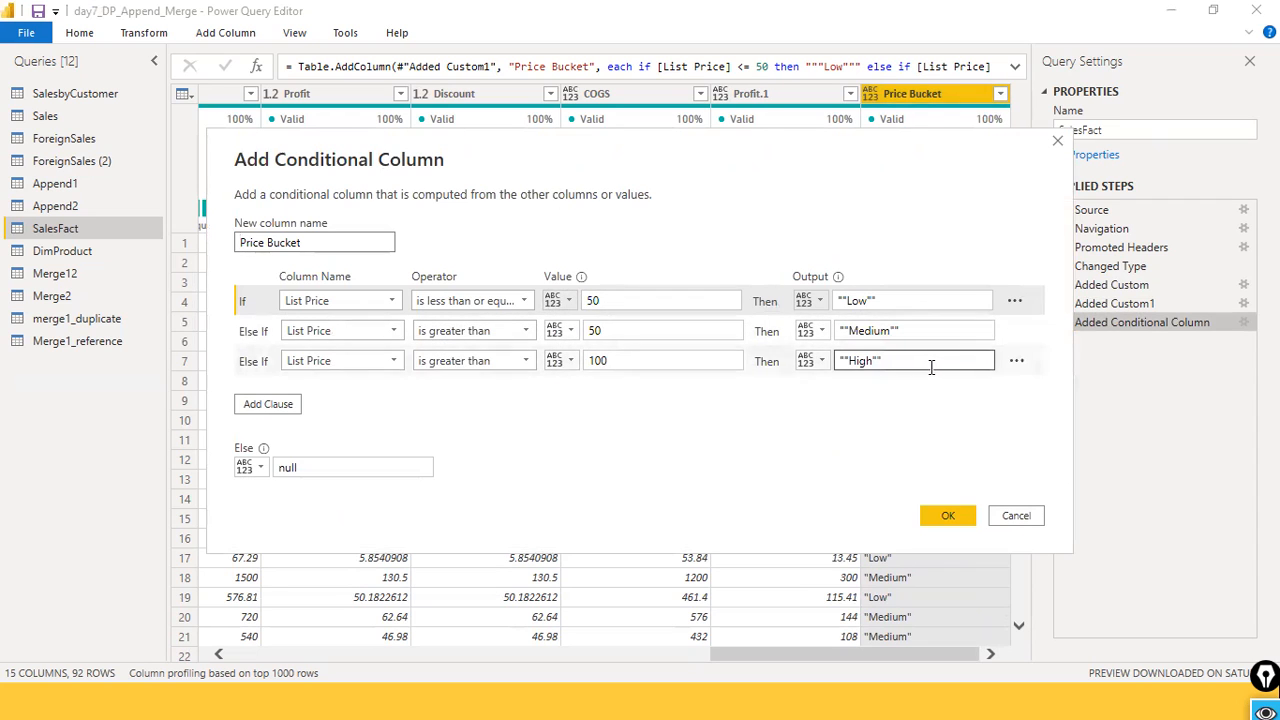
left_click(643, 330)
left_click(845, 330)
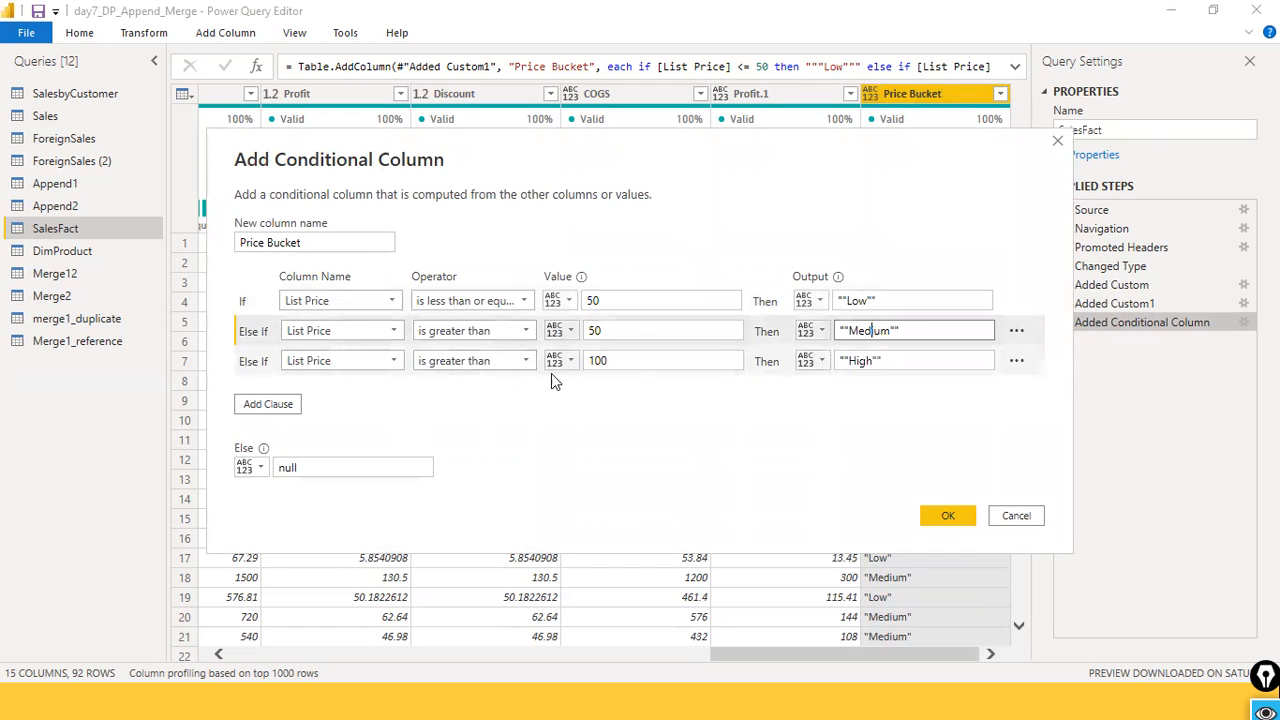
left_click(631, 365)
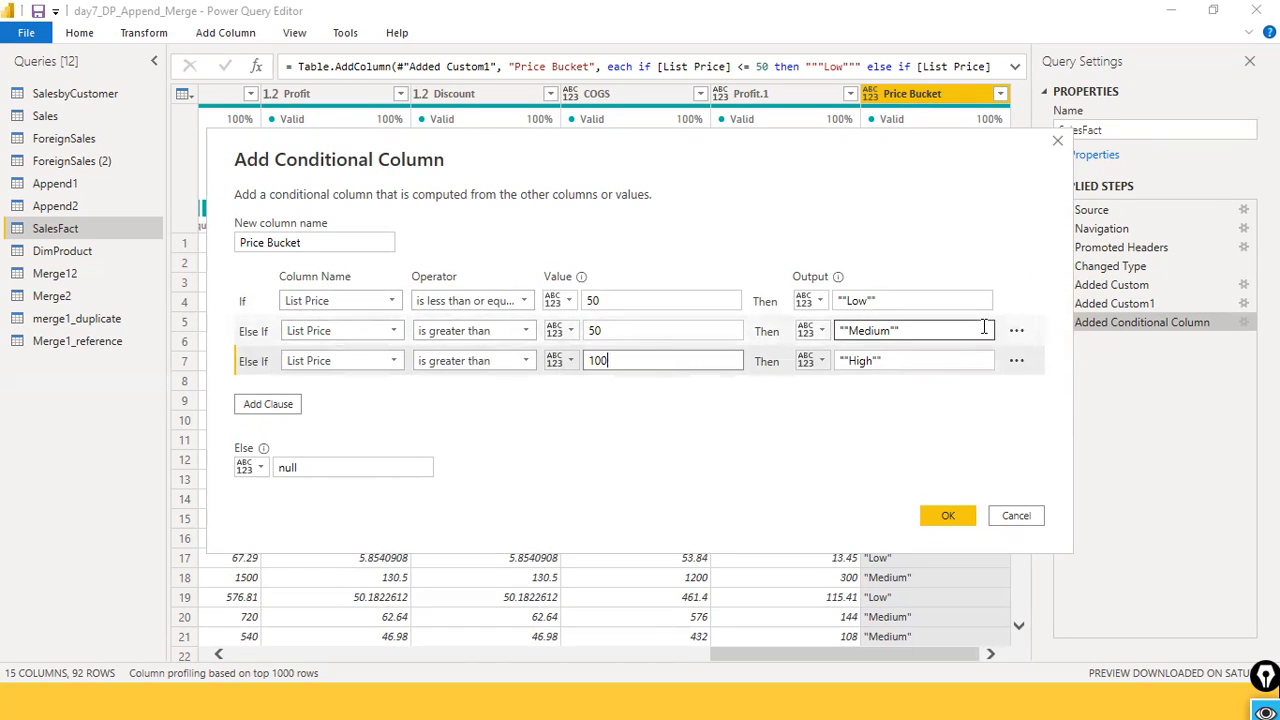
left_click(984, 327)
left_click(624, 331)
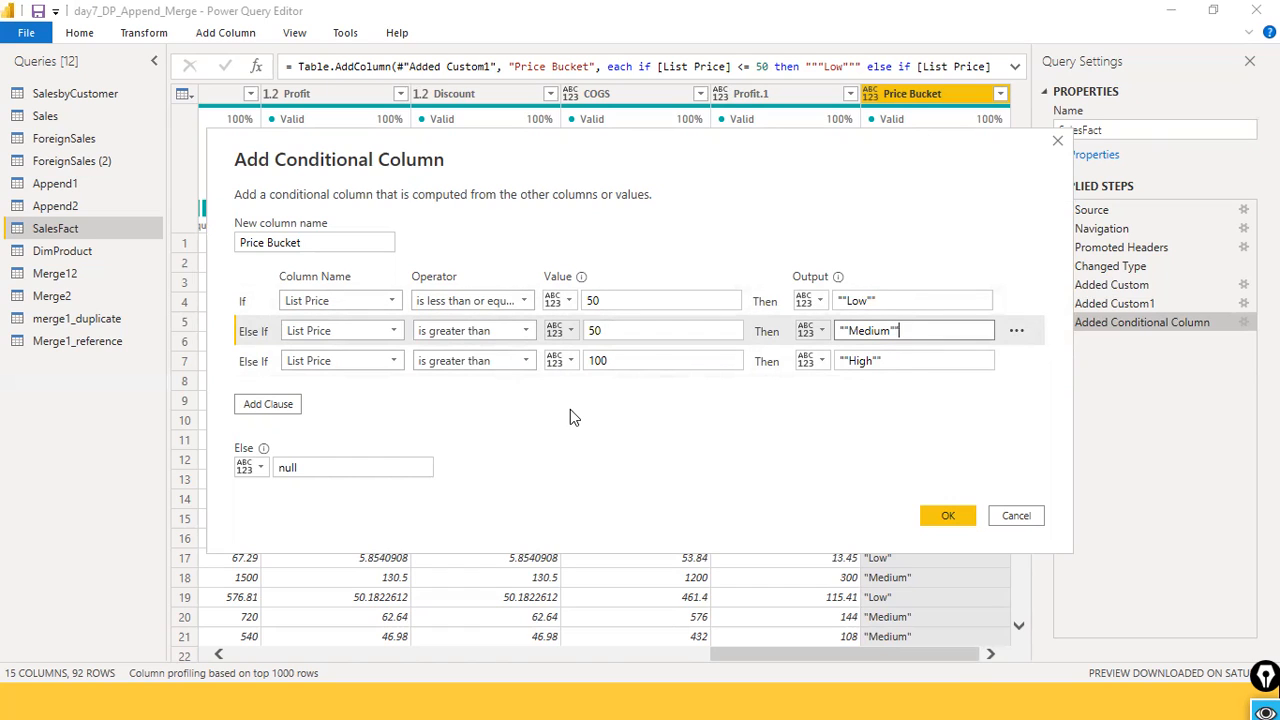
left_click(964, 362)
left_click(819, 334)
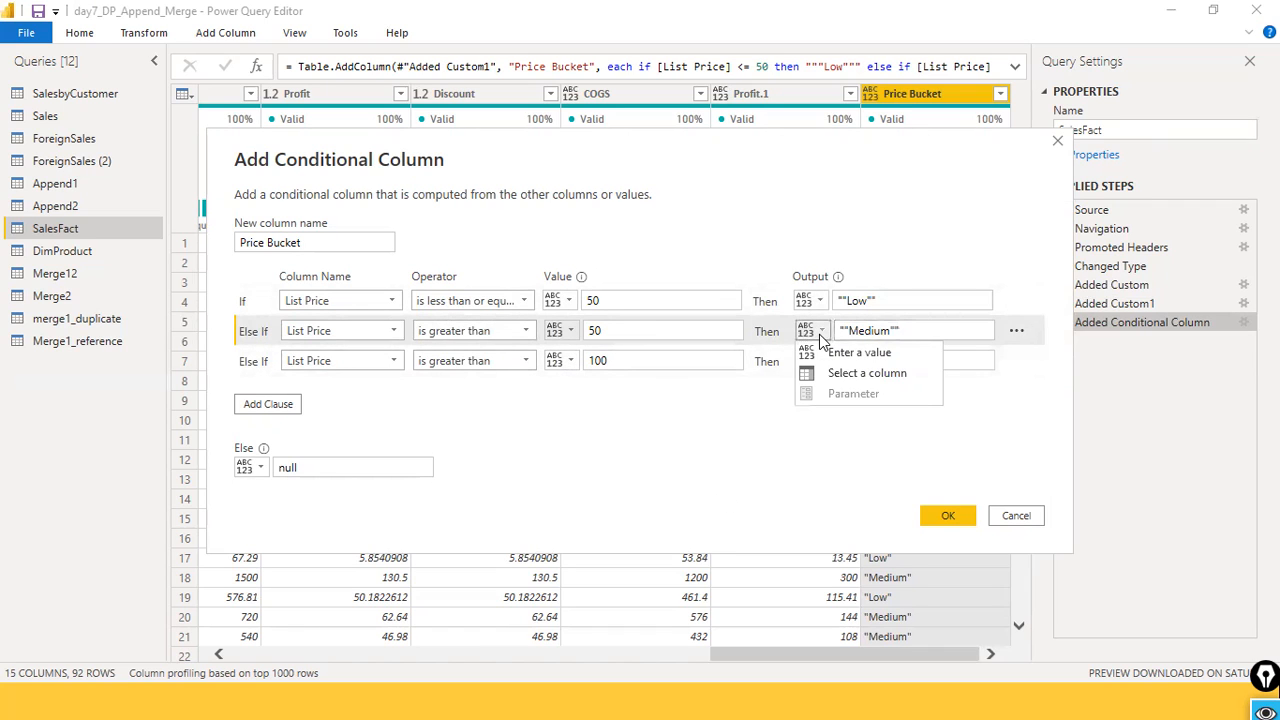
left_click(840, 352)
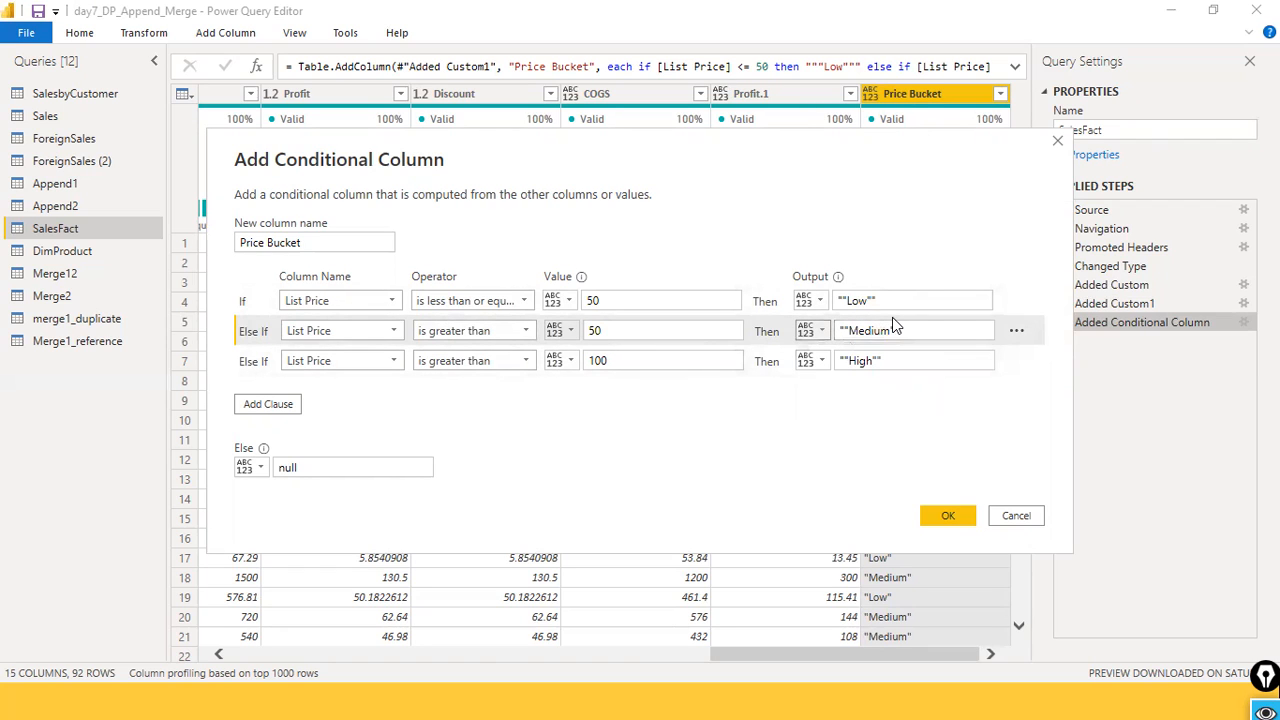
Step: Remove the quotation marks from the first condition's output so it reads Low
left_click(928, 302)
key("BackSpace")
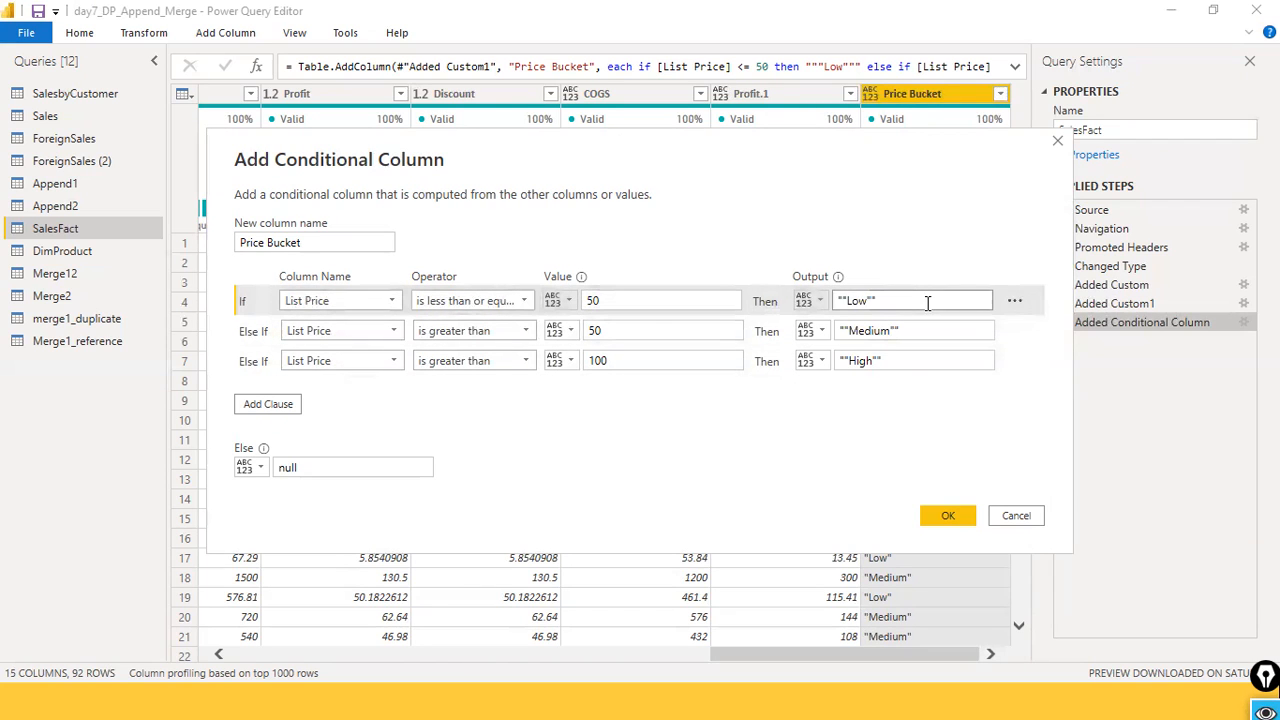
key("BackSpace")
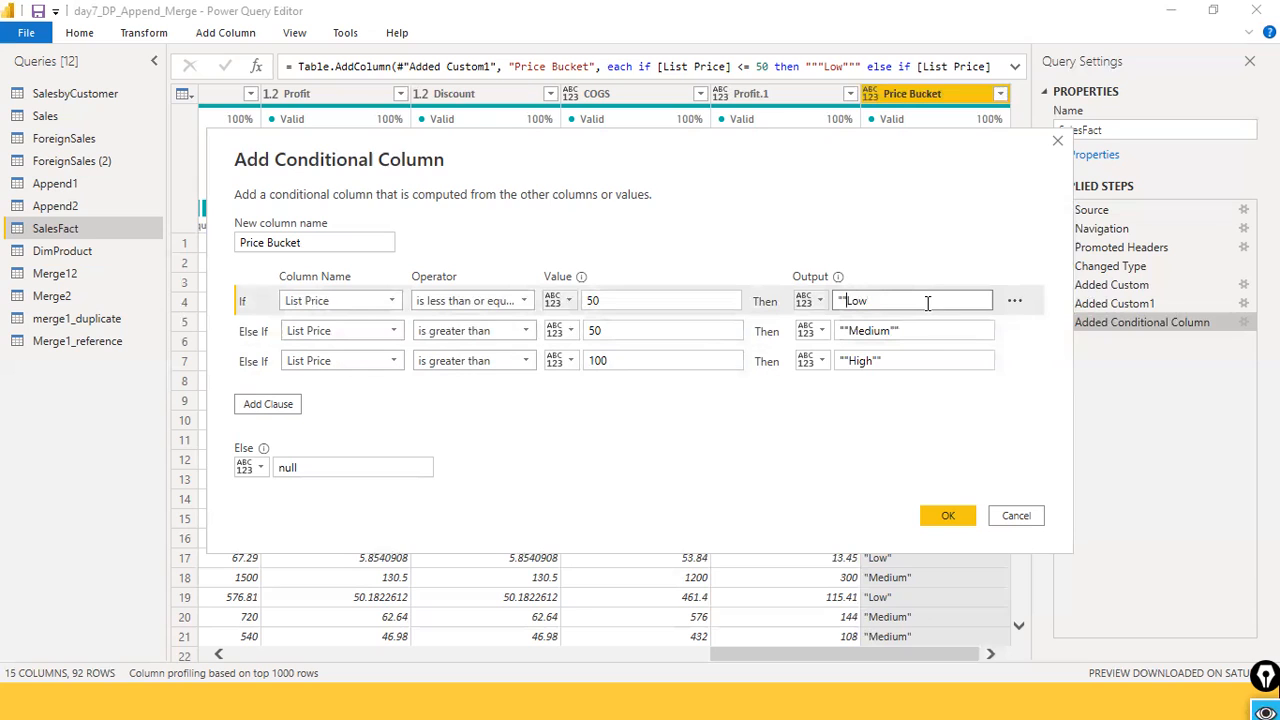
key("Home")
key("Delete")
key("Delete")
Step: Remove the quotation marks from the second condition's output so it reads Medium
key("Tab")
key("Tab")
key("Tab")
key("Tab")
key("Tab")
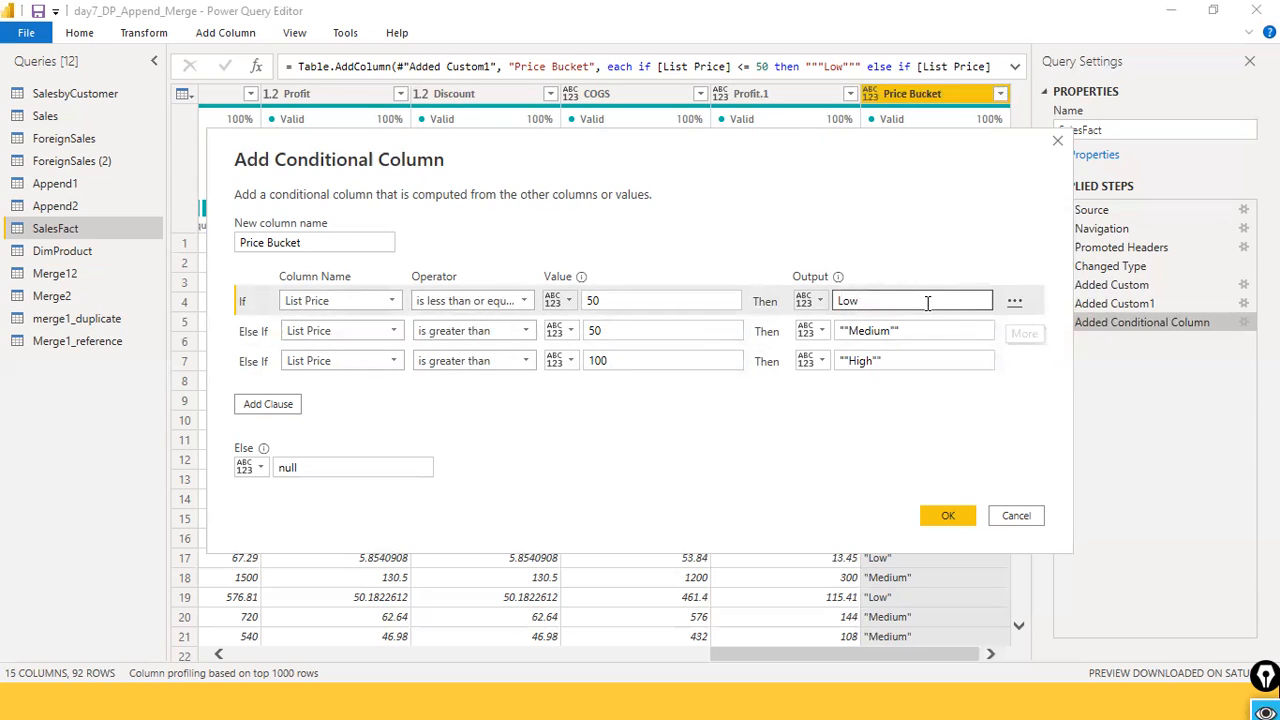
key("Tab")
key("Tab")
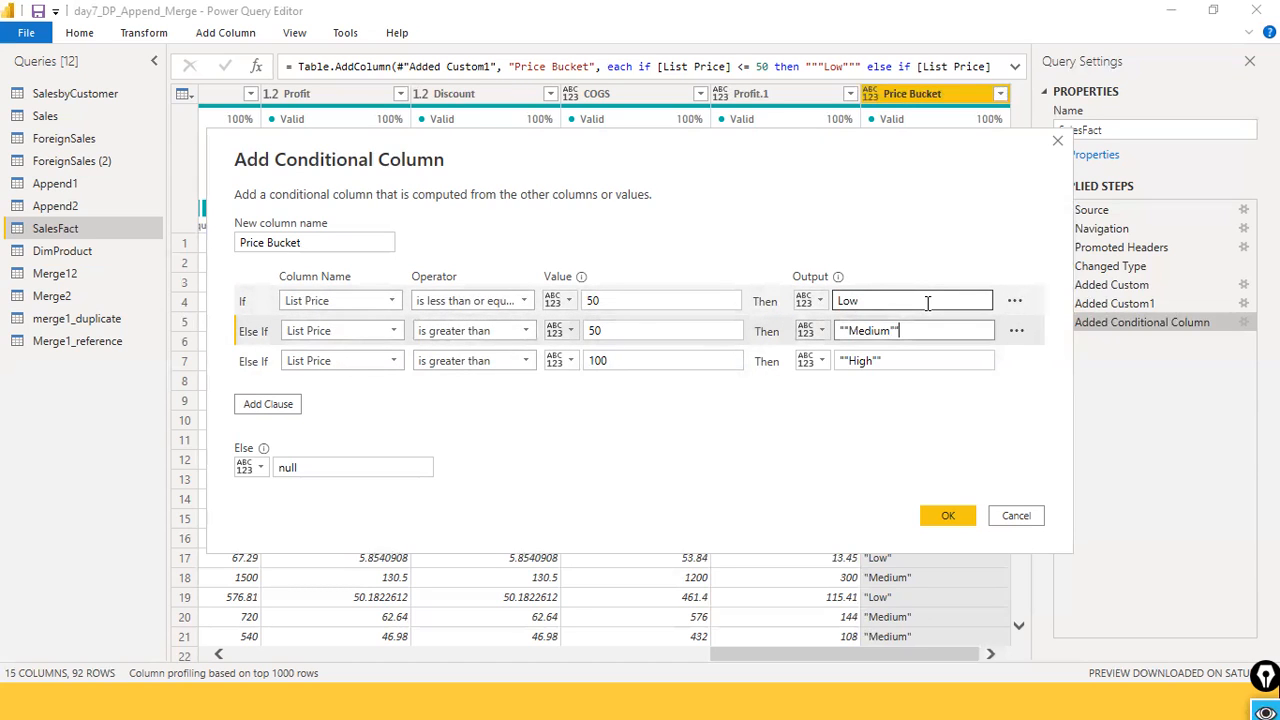
key("BackSpace")
key("BackSpace")
key("BackSpace")
key("End")
key("Tab")
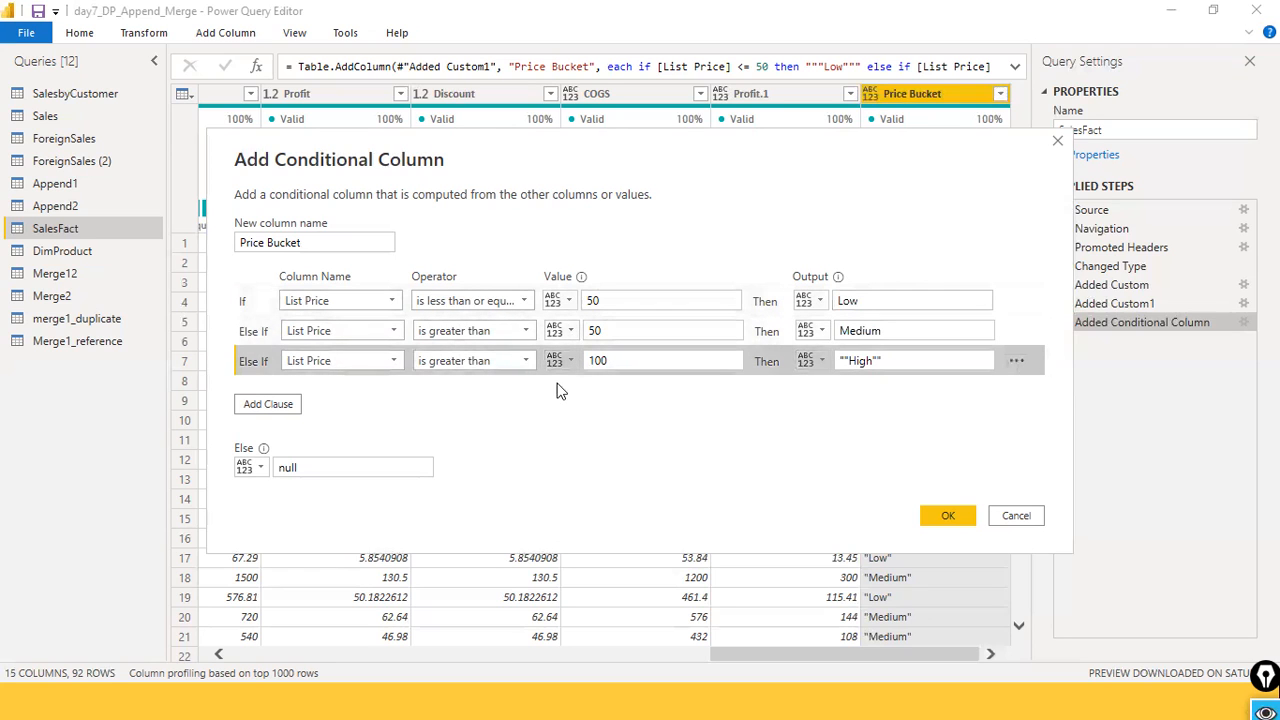
left_click(521, 332)
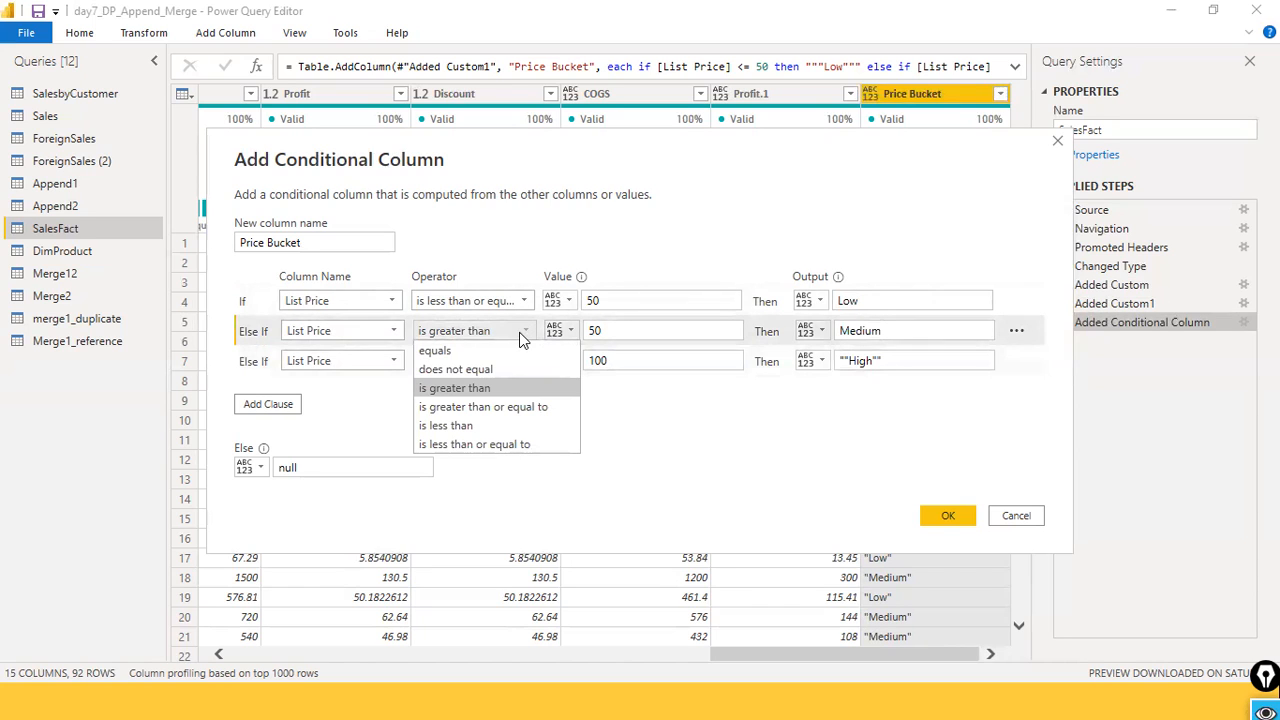
left_click(490, 388)
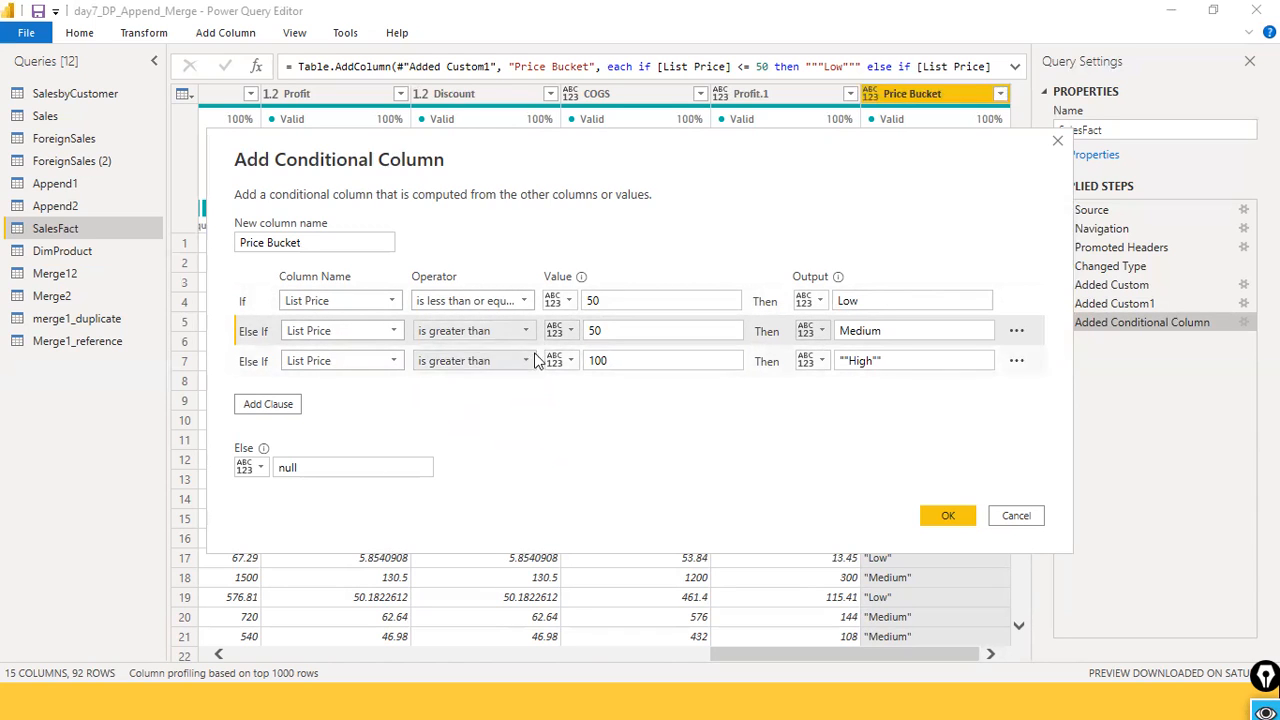
left_click(279, 408)
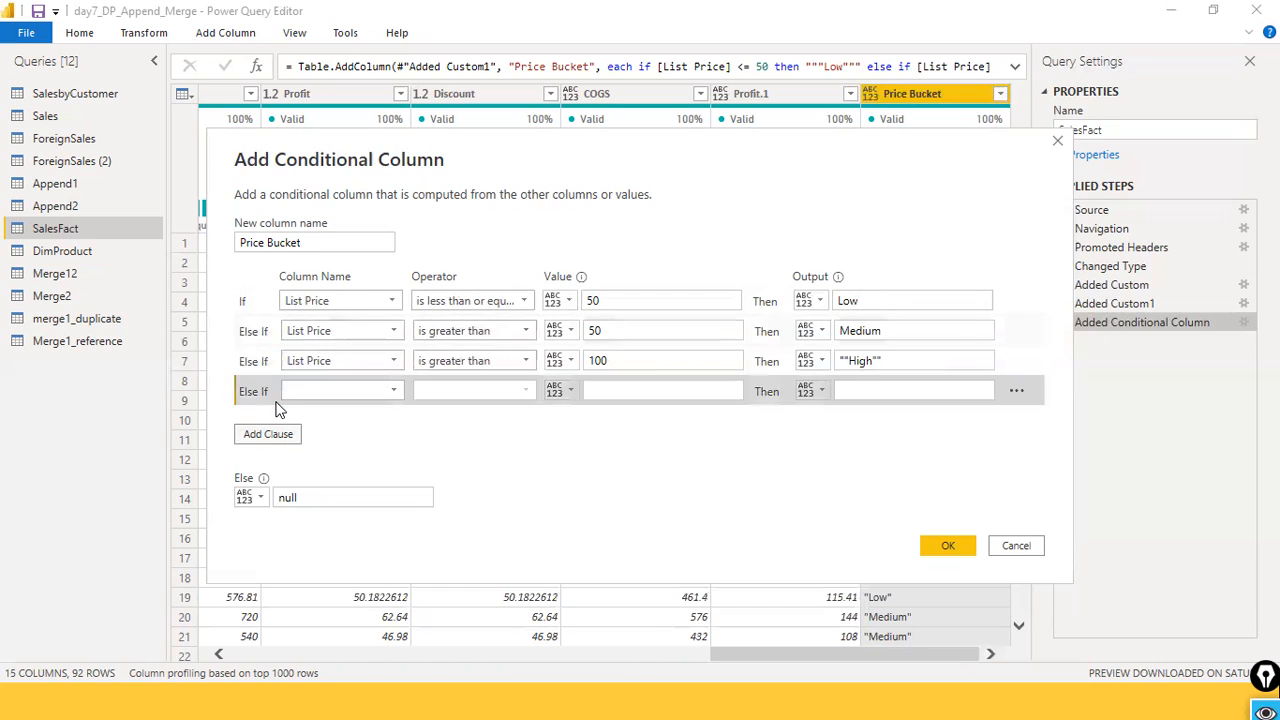
left_click(1016, 392)
left_click(1042, 407)
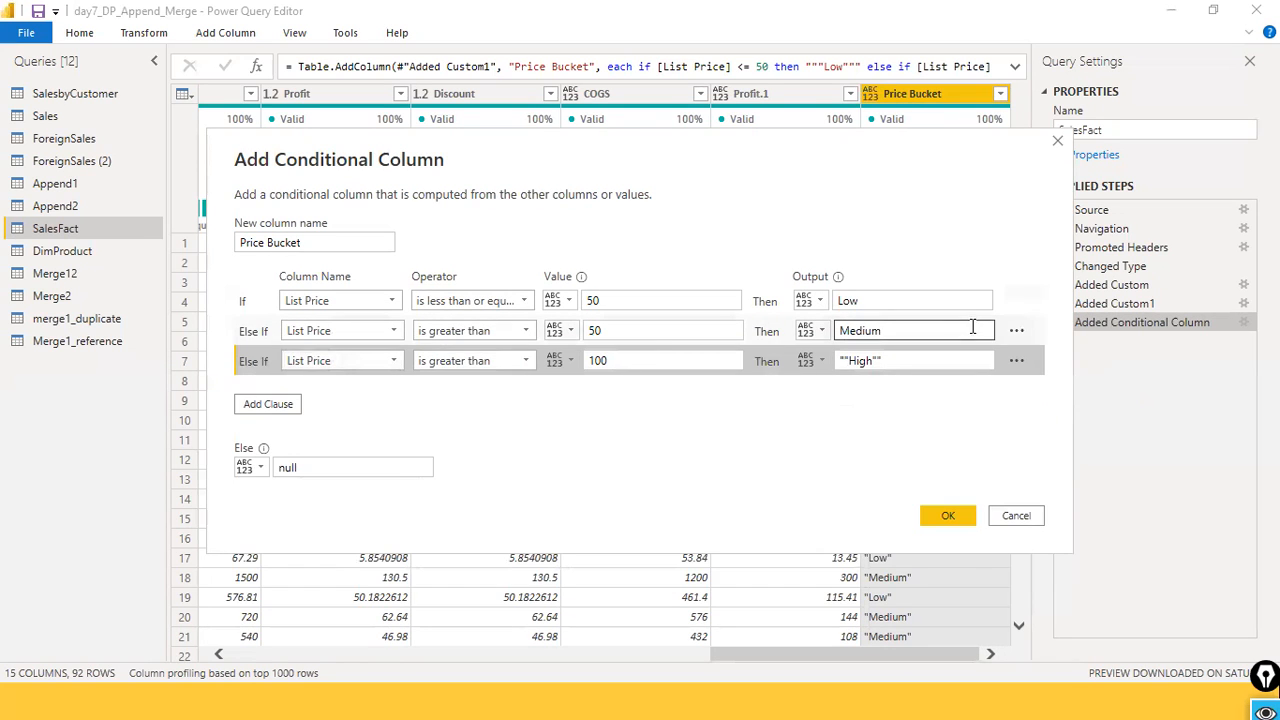
left_click(254, 340)
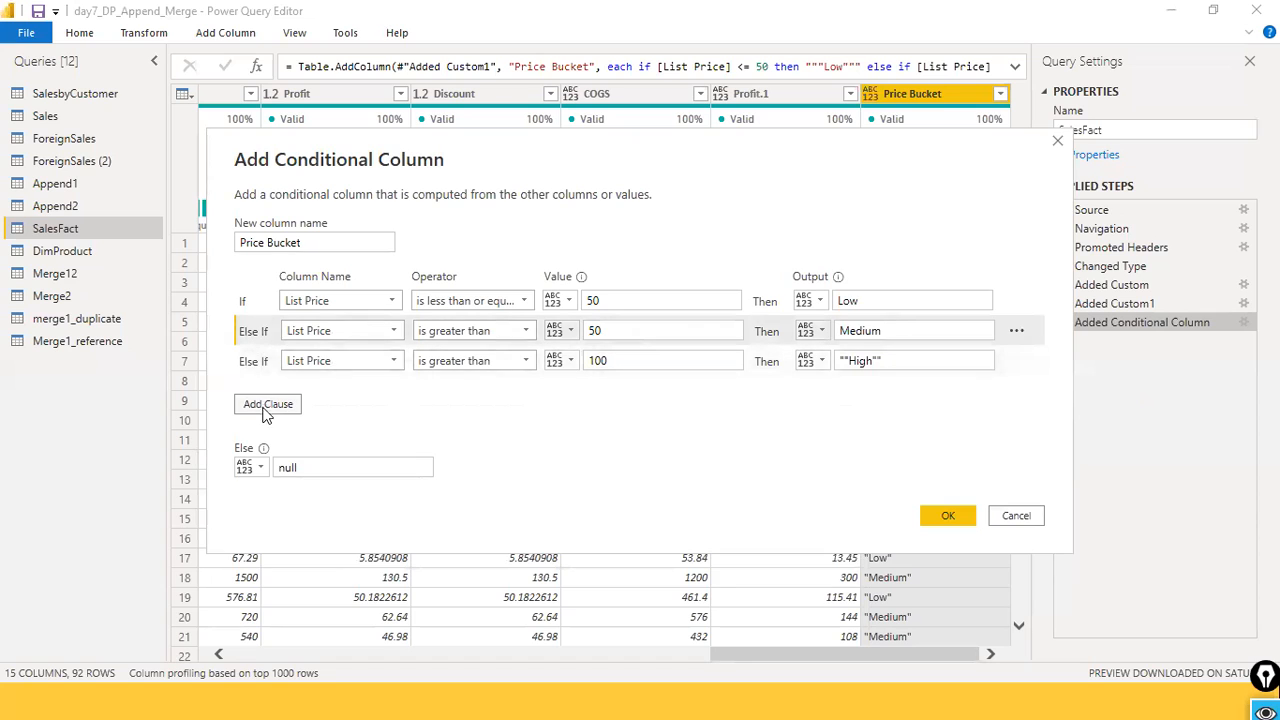
left_click(303, 470)
left_click(268, 405)
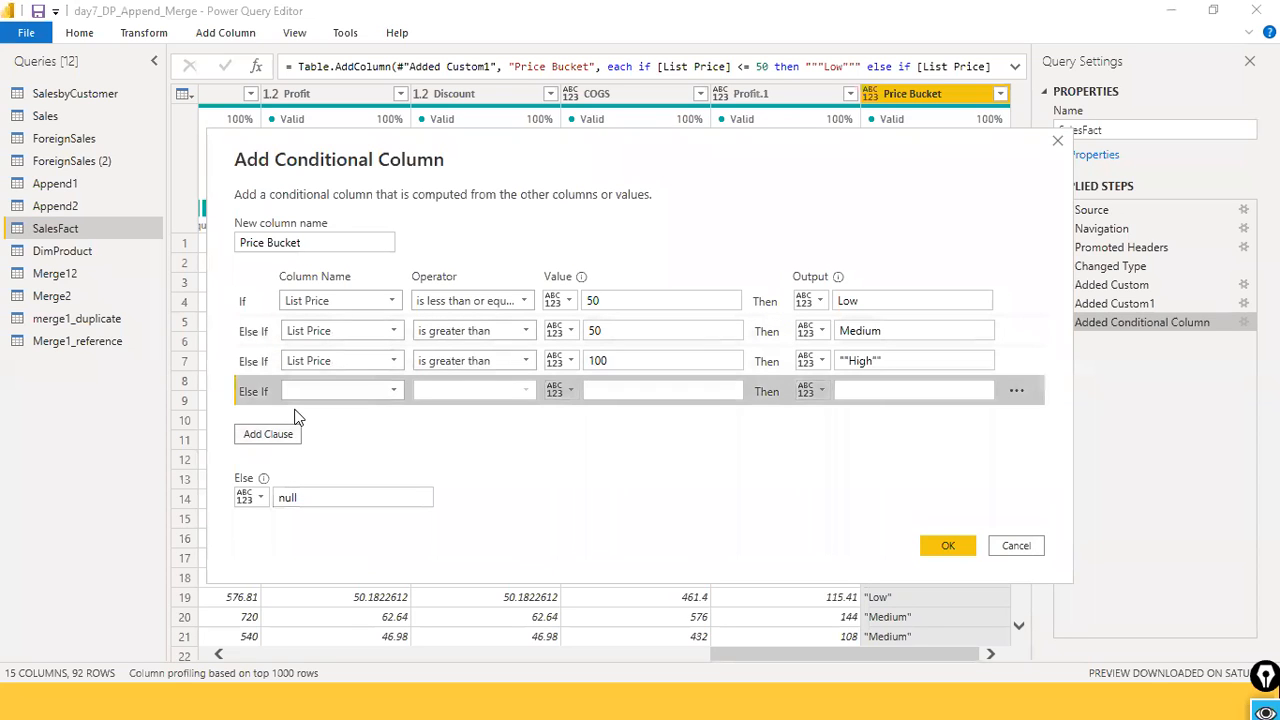
left_click(1020, 392)
left_click(1030, 414)
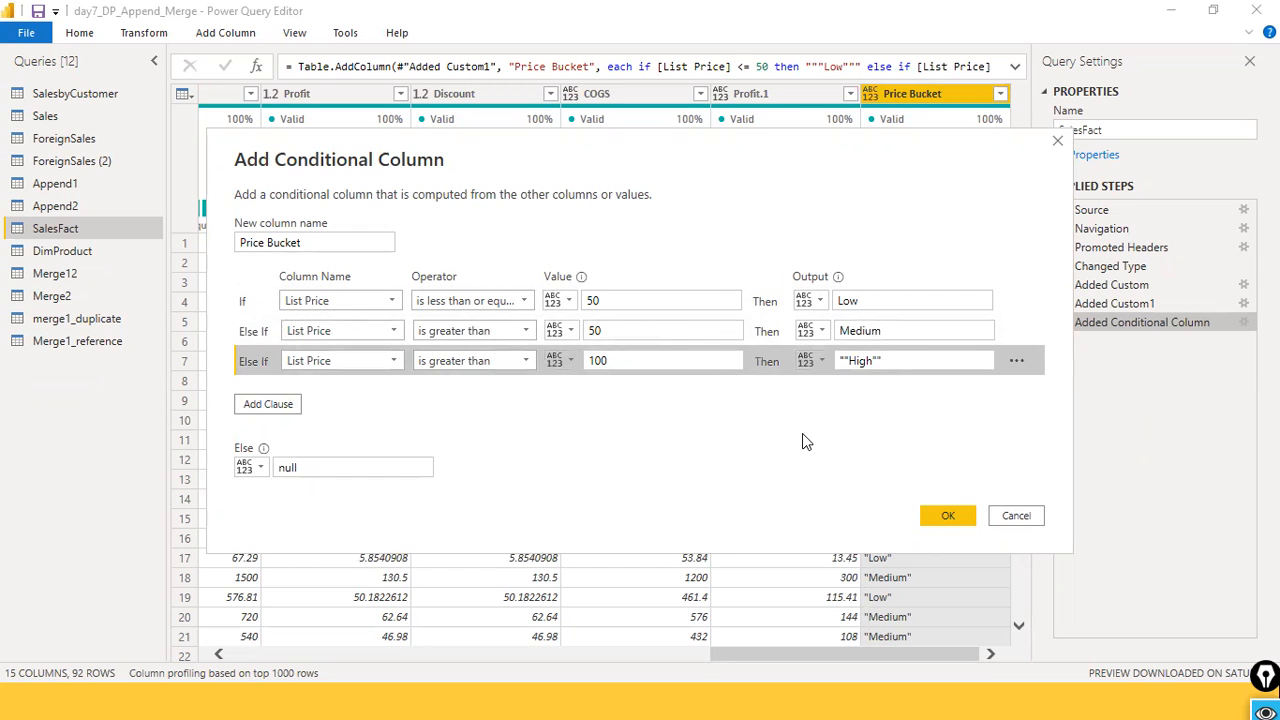
Step: Examine the values and outputs of the three Price Bucket conditions and the operators available for the second condition
left_click(910, 362)
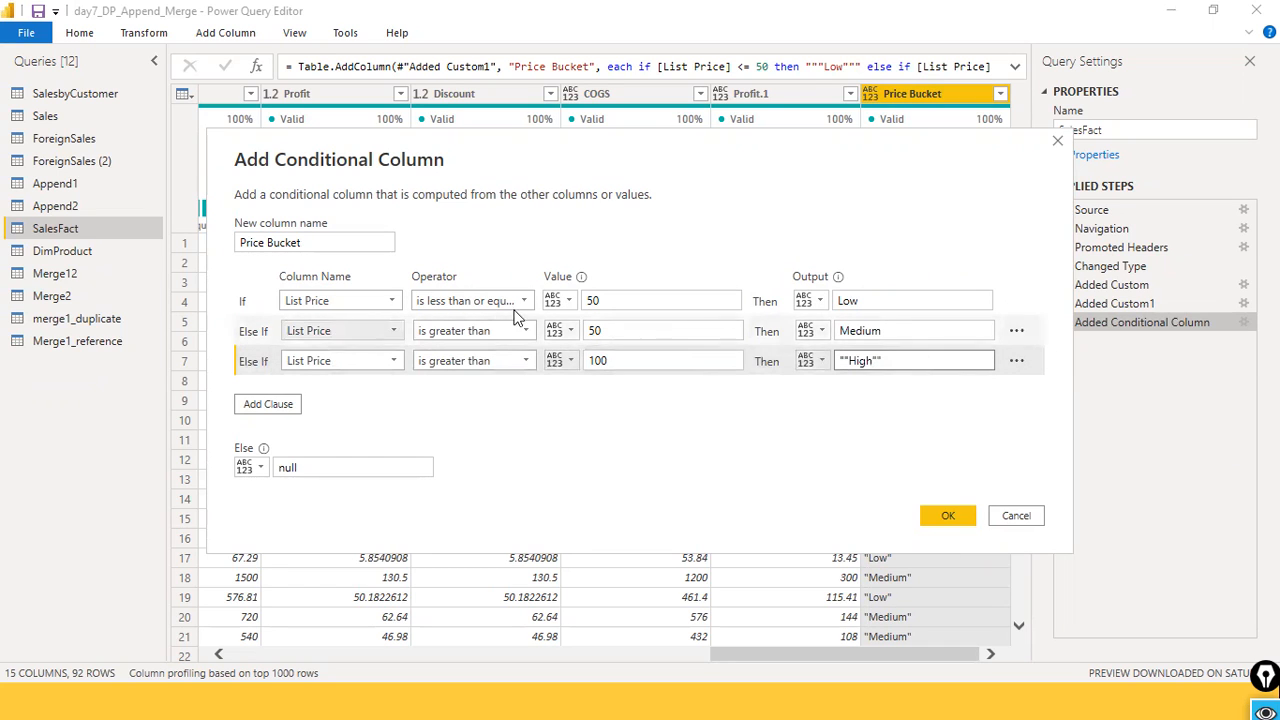
left_click(608, 330)
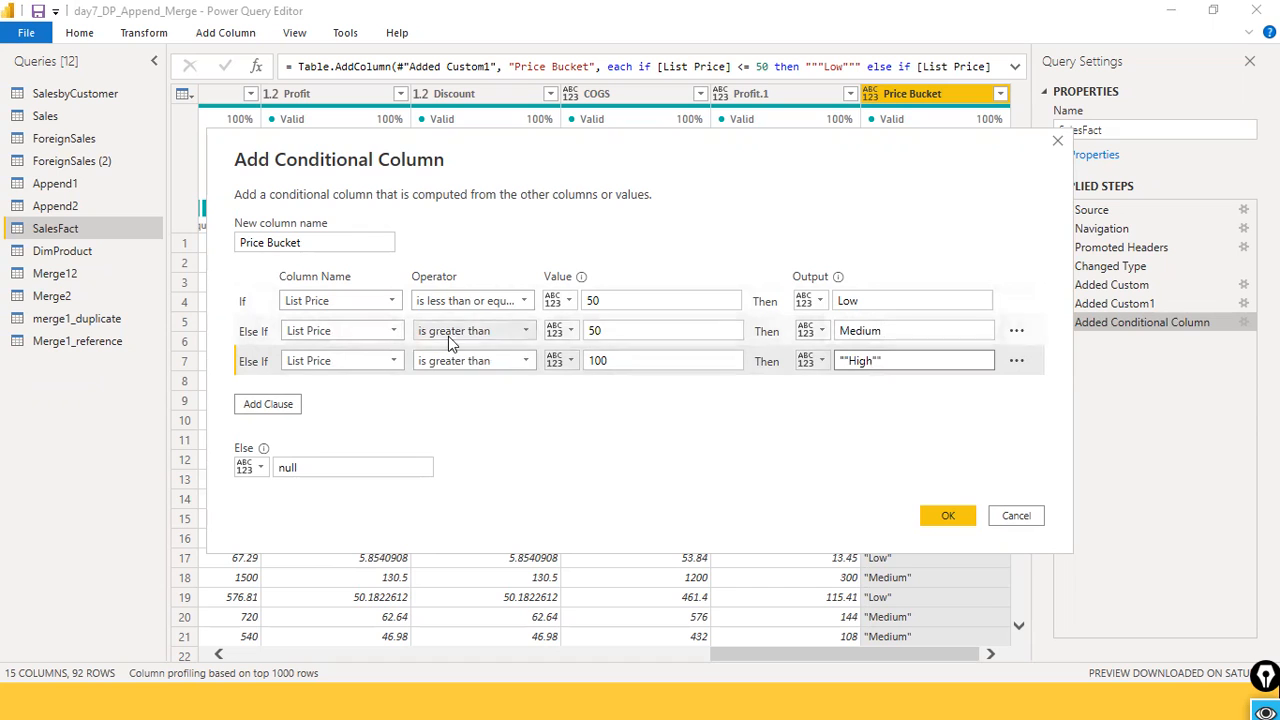
left_click(588, 301)
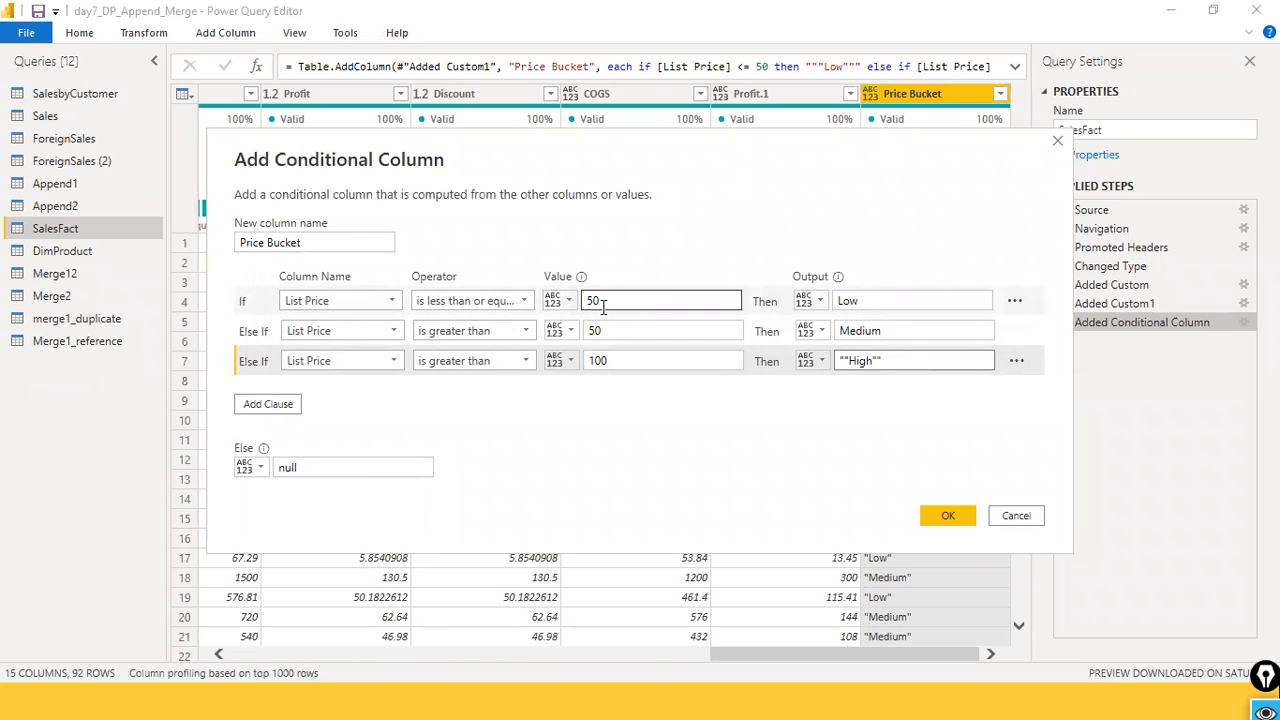
left_click(856, 302)
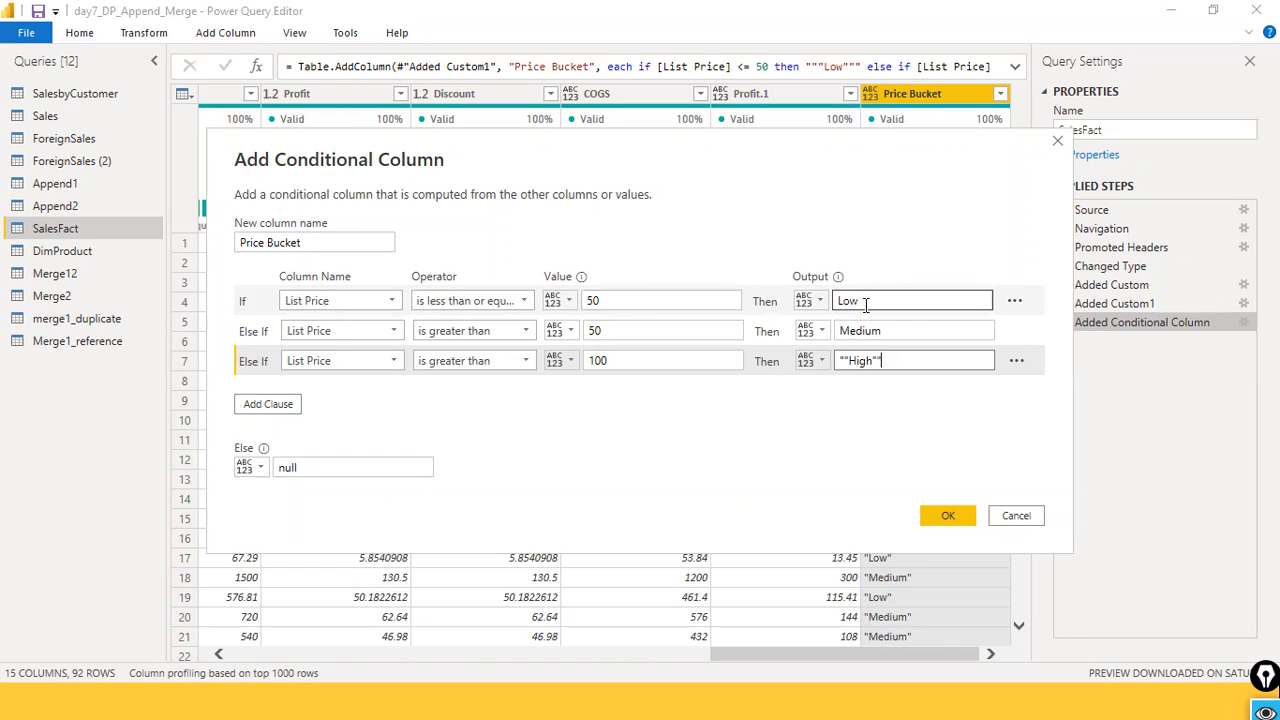
left_click(679, 339)
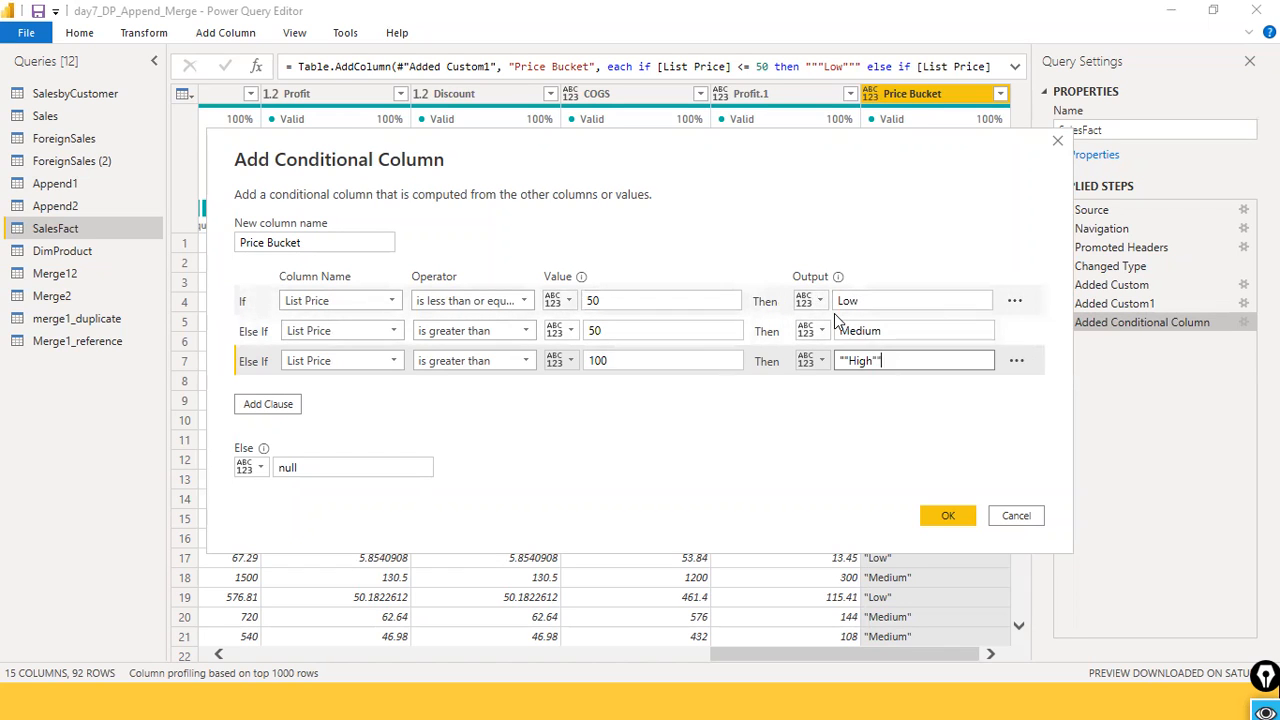
left_click(607, 360)
left_click(527, 332)
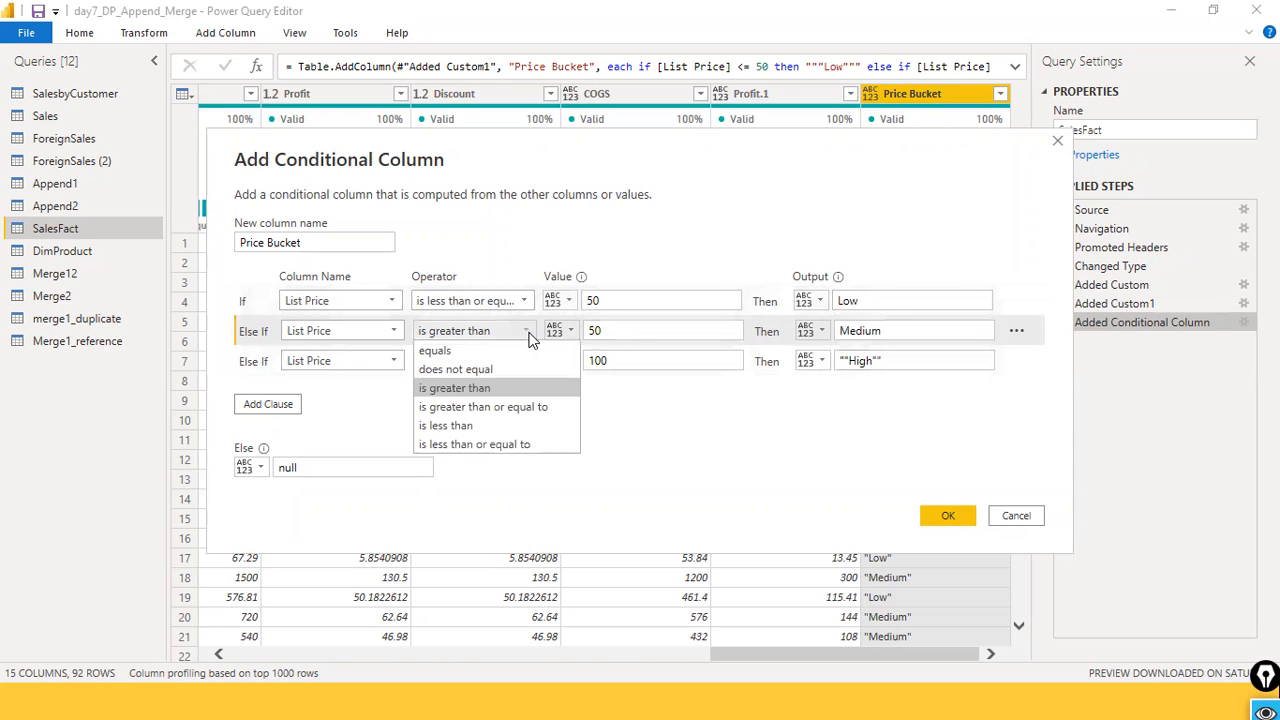
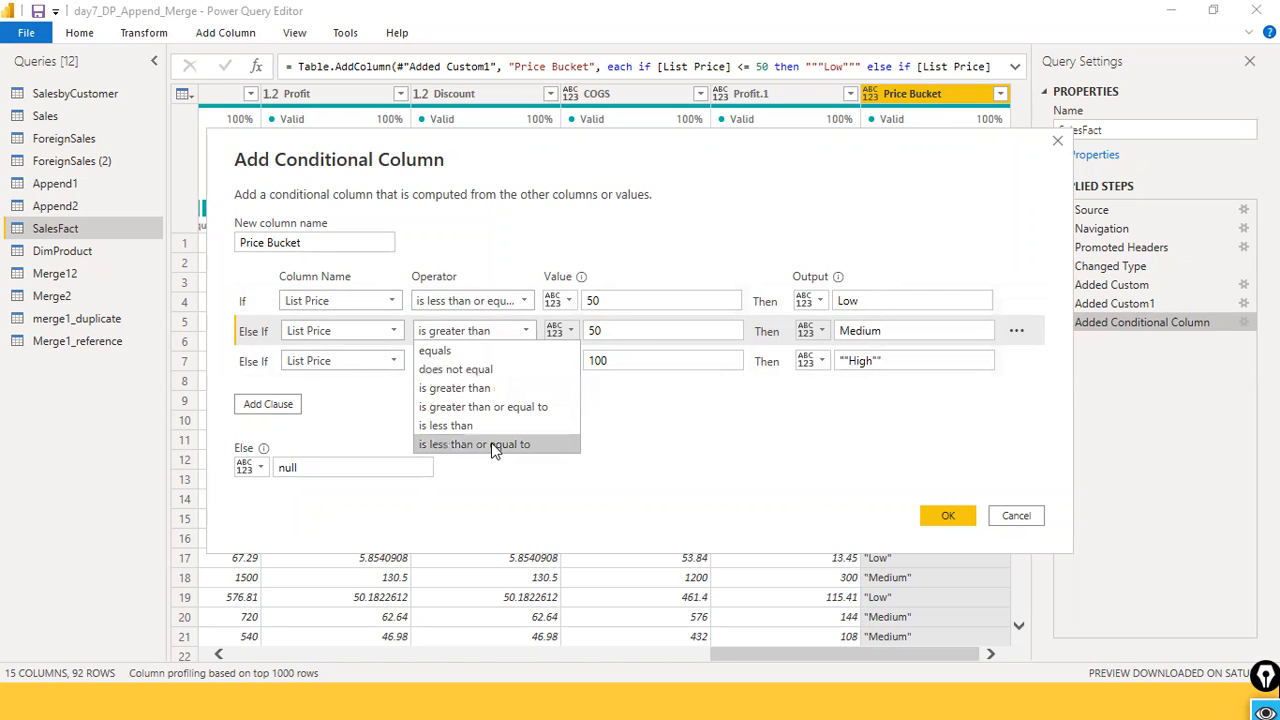
left_click(647, 408)
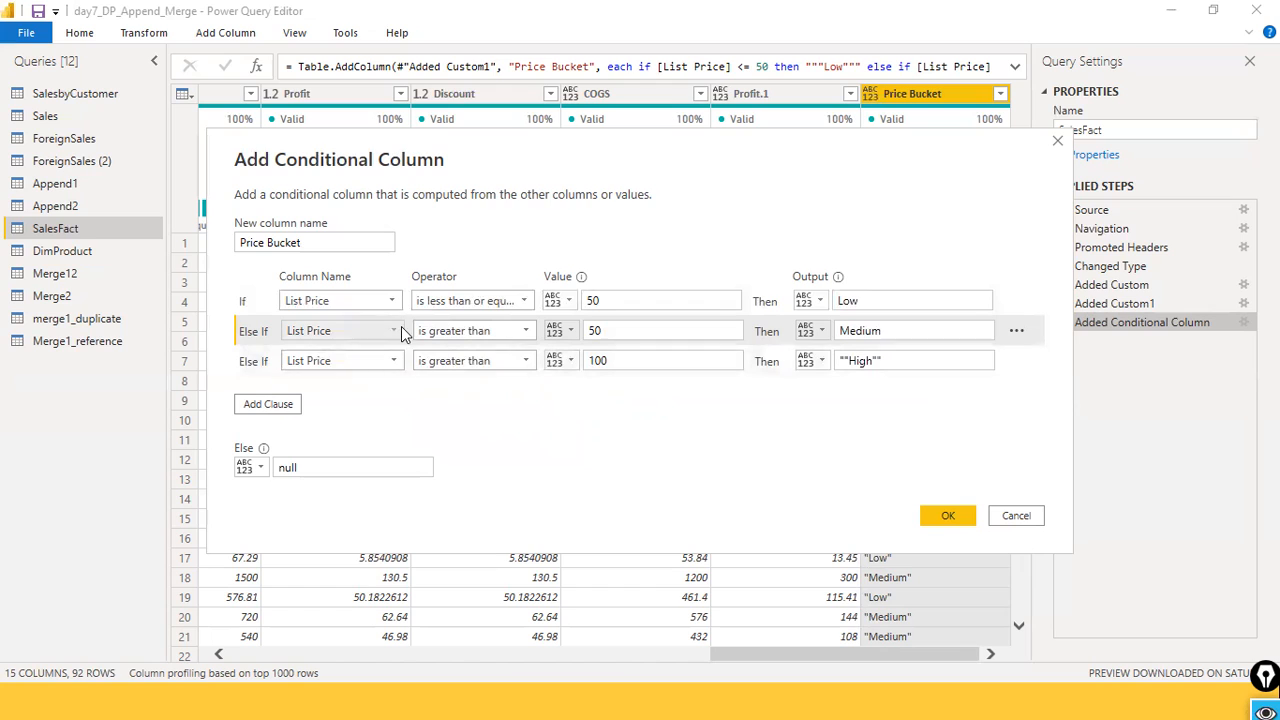
Step: Examine the Else value and the second condition's column choices, value types and clause options
left_click(322, 461)
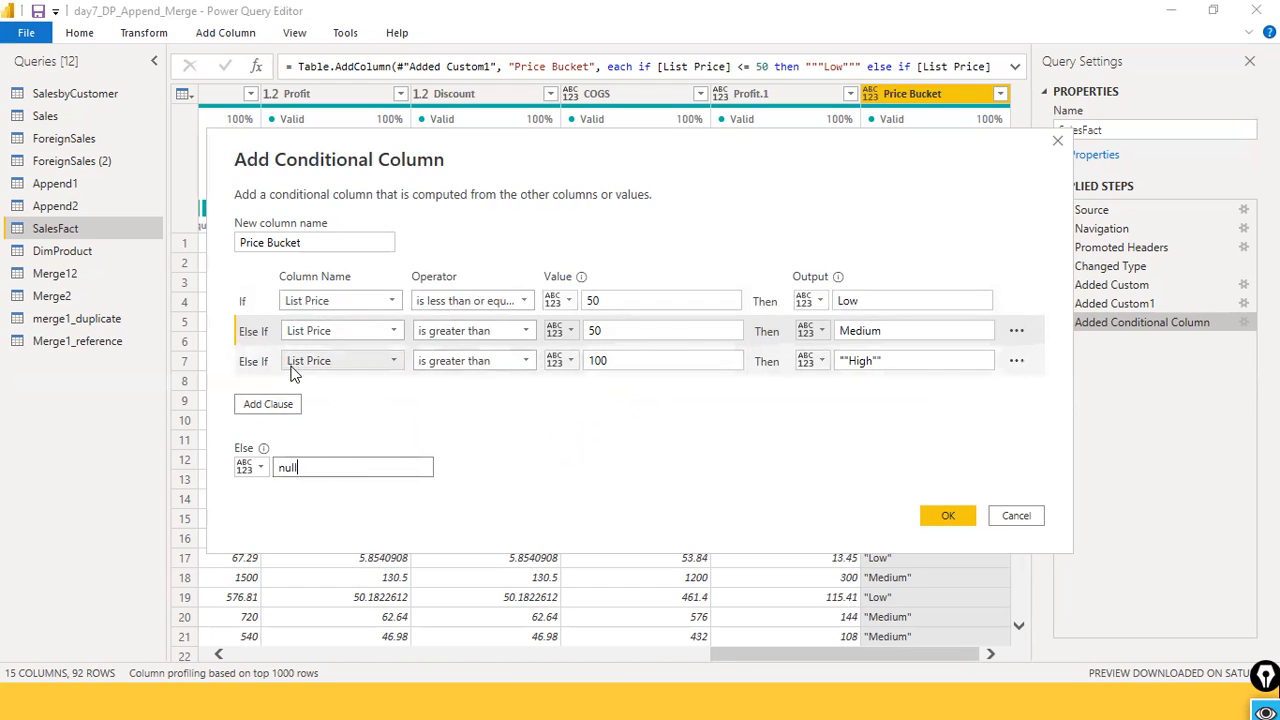
left_click(253, 364)
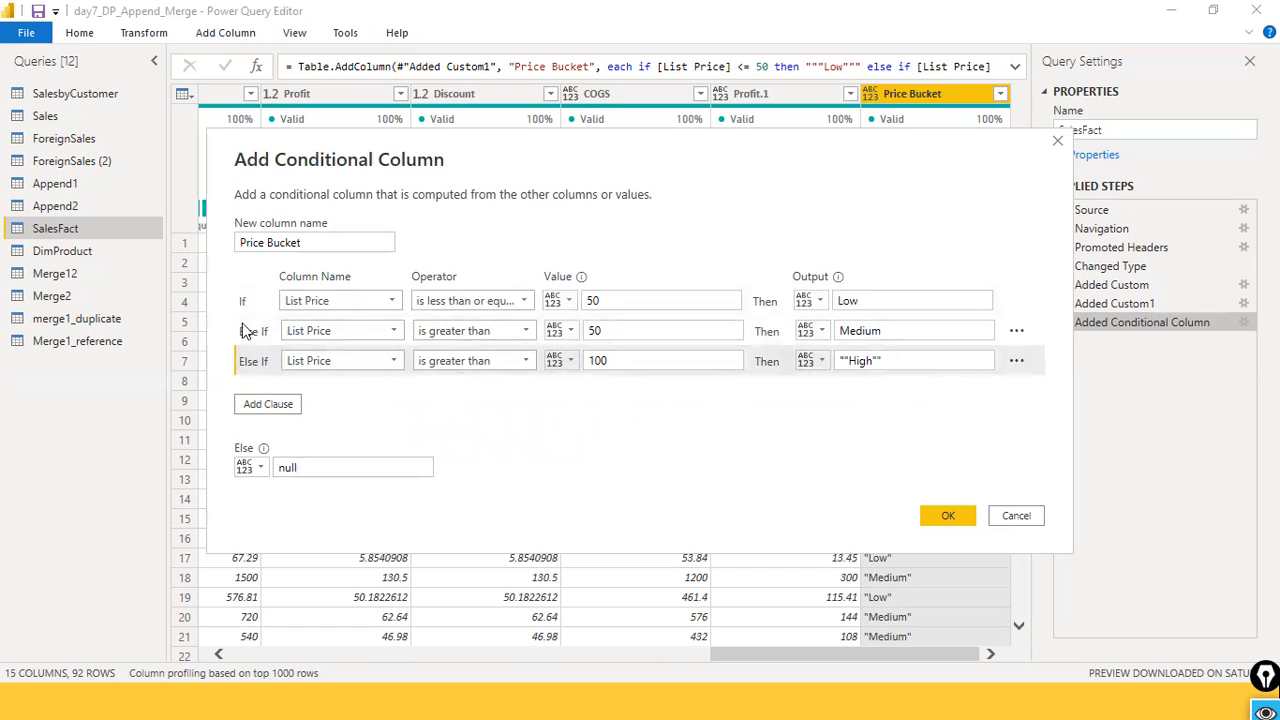
left_click(368, 302)
left_click(370, 310)
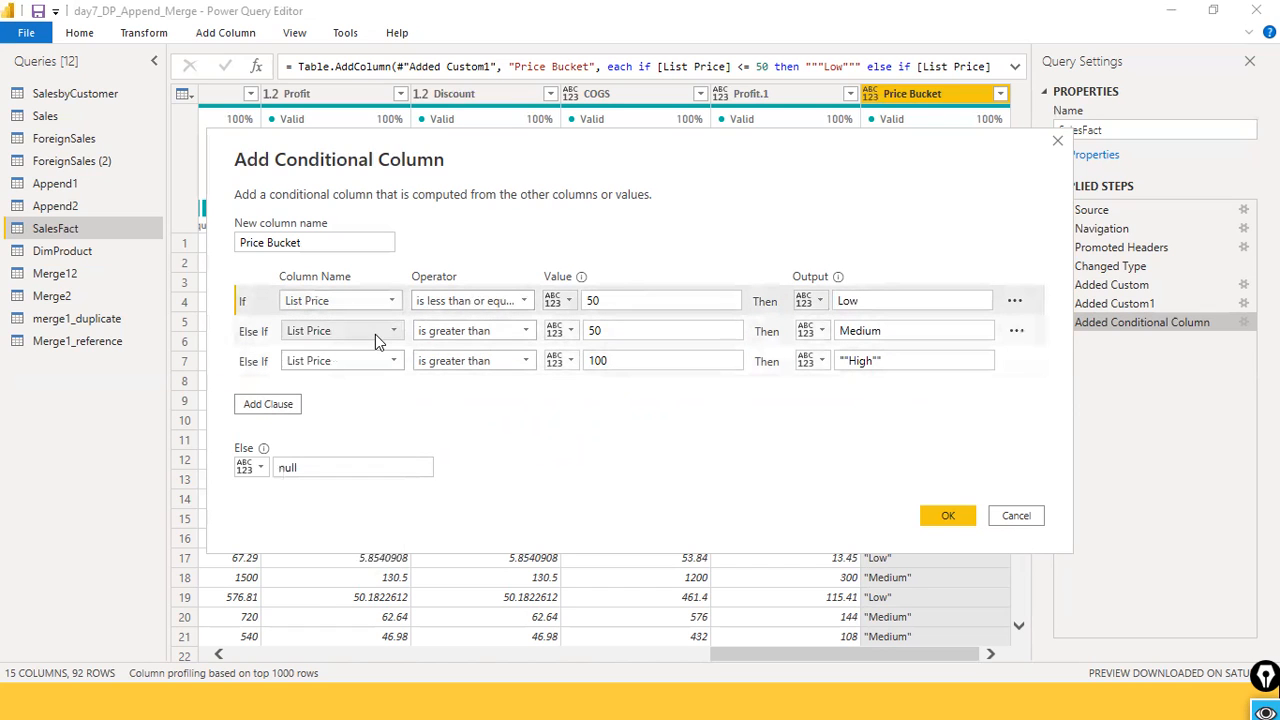
left_click(375, 330)
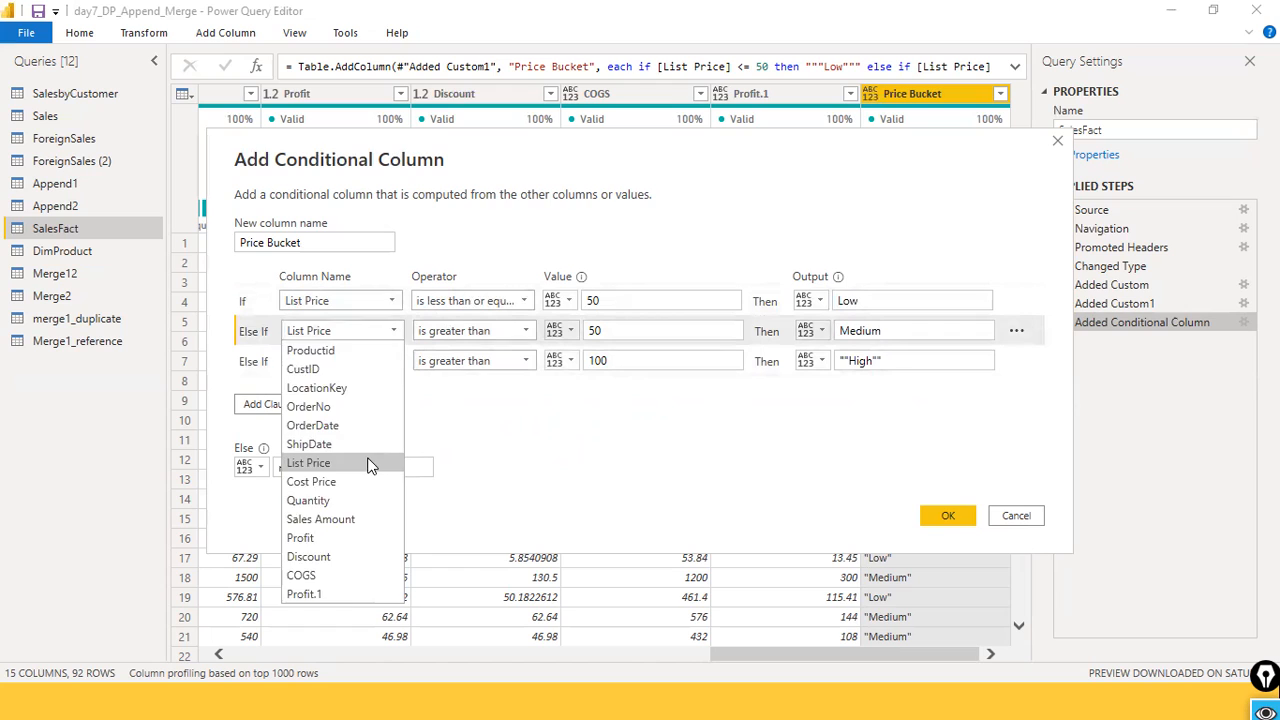
left_click(368, 462)
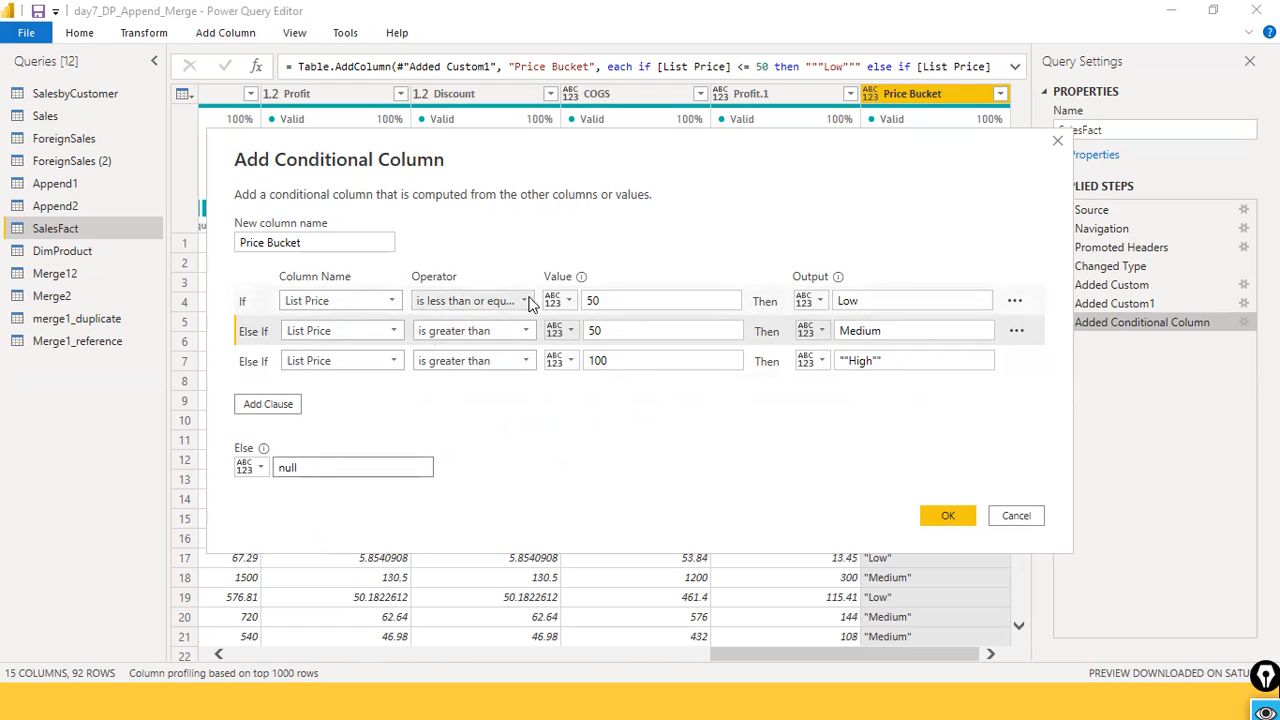
left_click(572, 330)
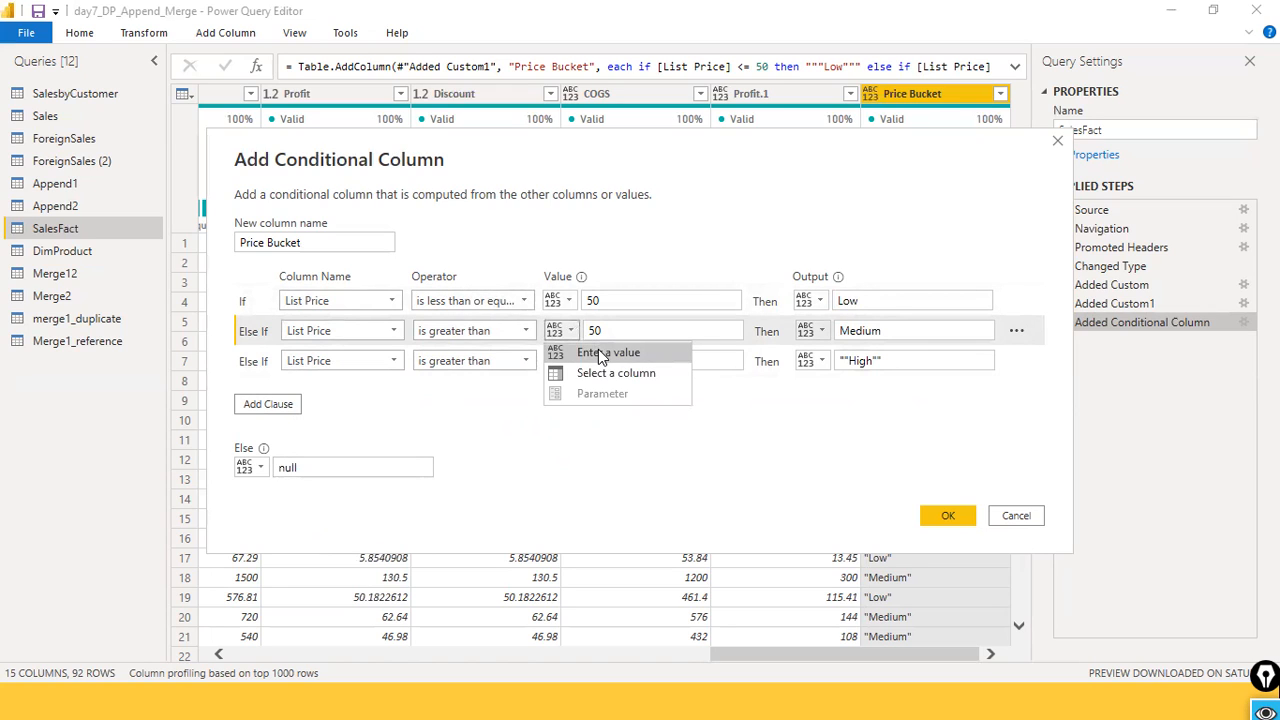
left_click(600, 353)
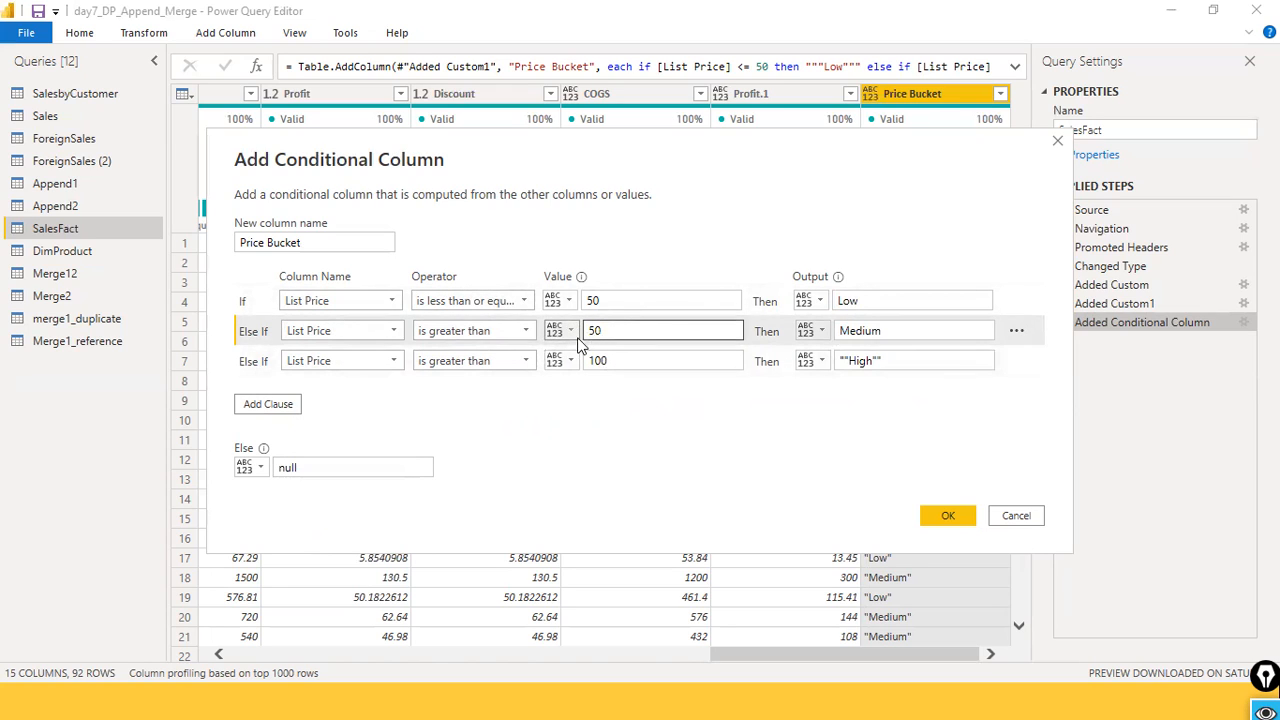
left_click(1016, 332)
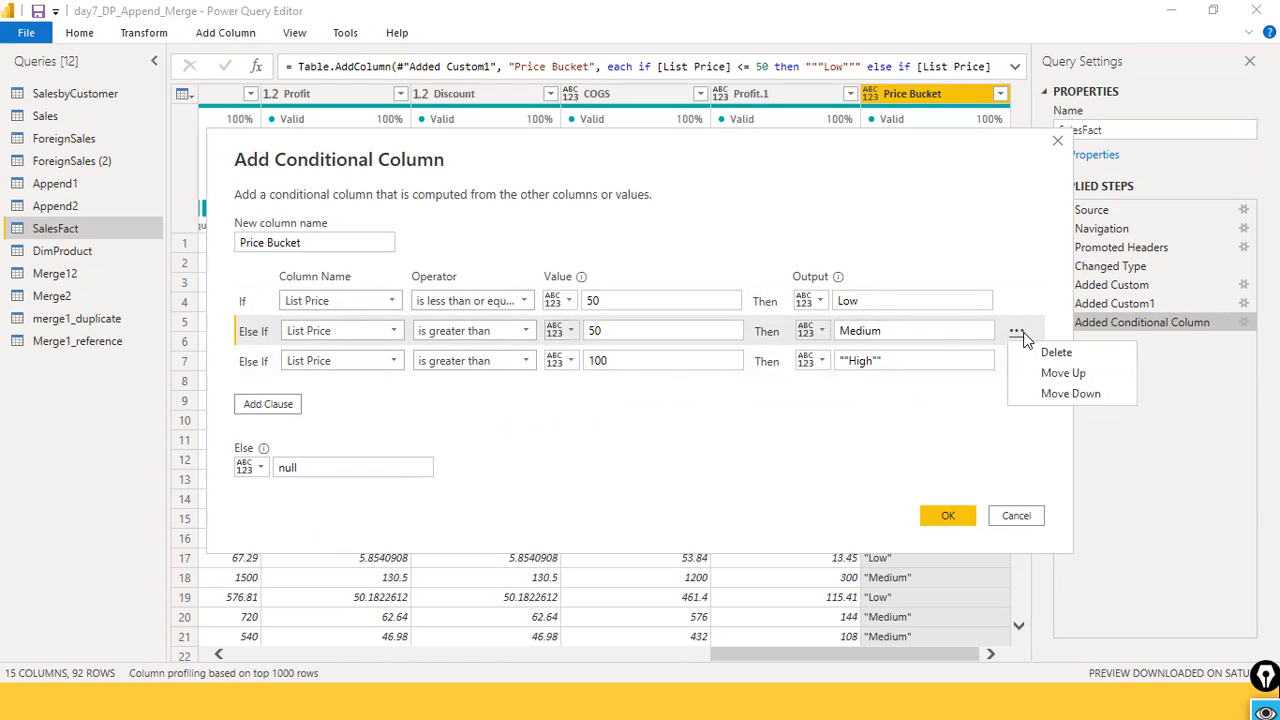
left_click(858, 426)
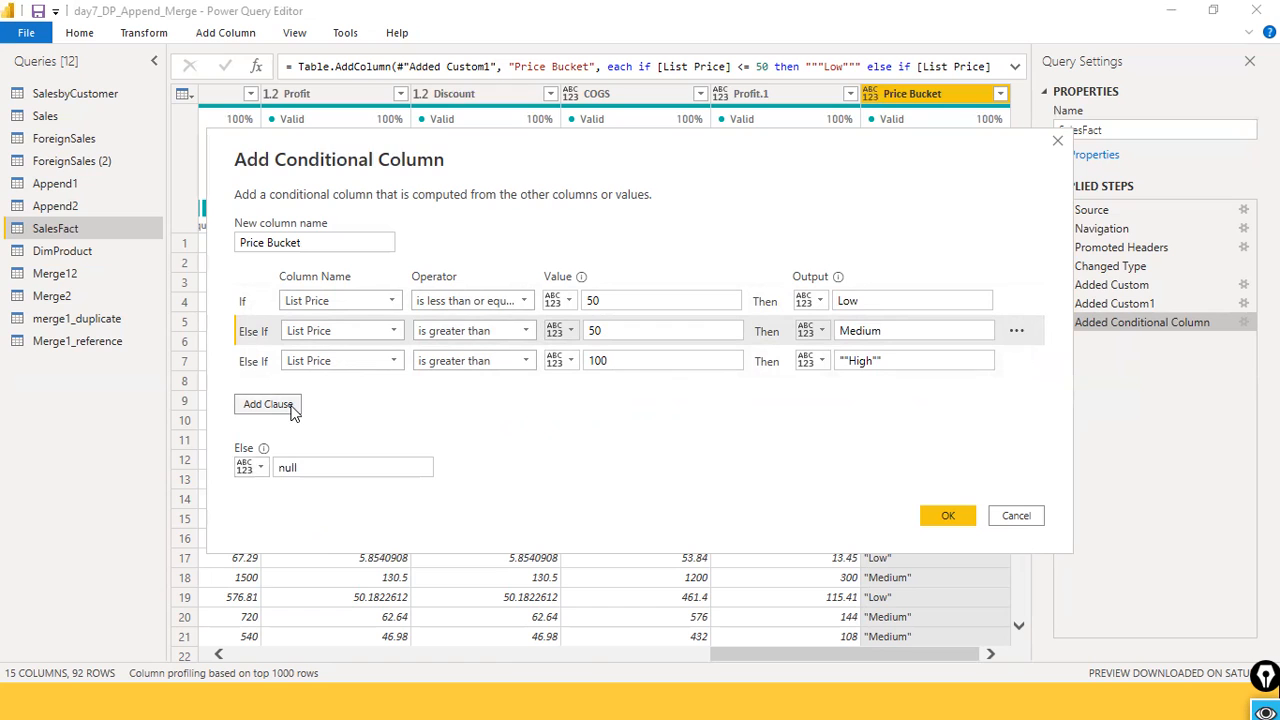
Step: Set the first condition's operator to is less than, and the second condition to is less than or equal to 100
left_click(519, 302)
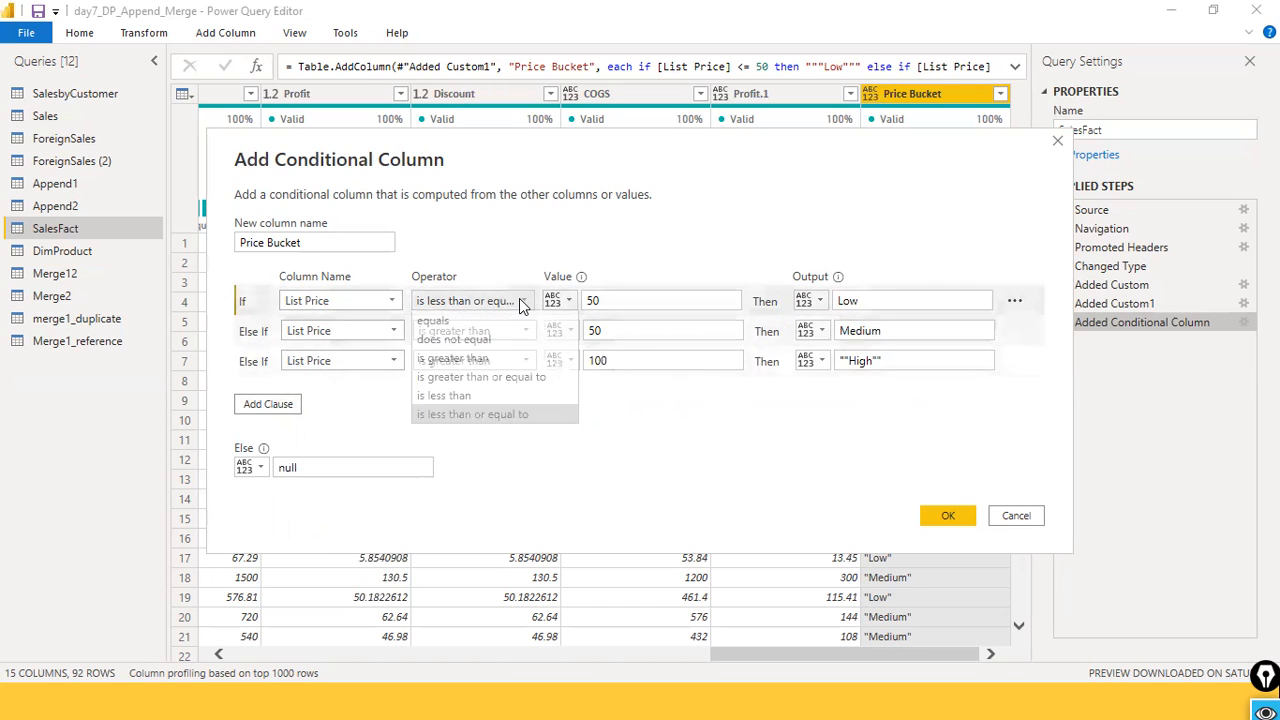
left_click(505, 395)
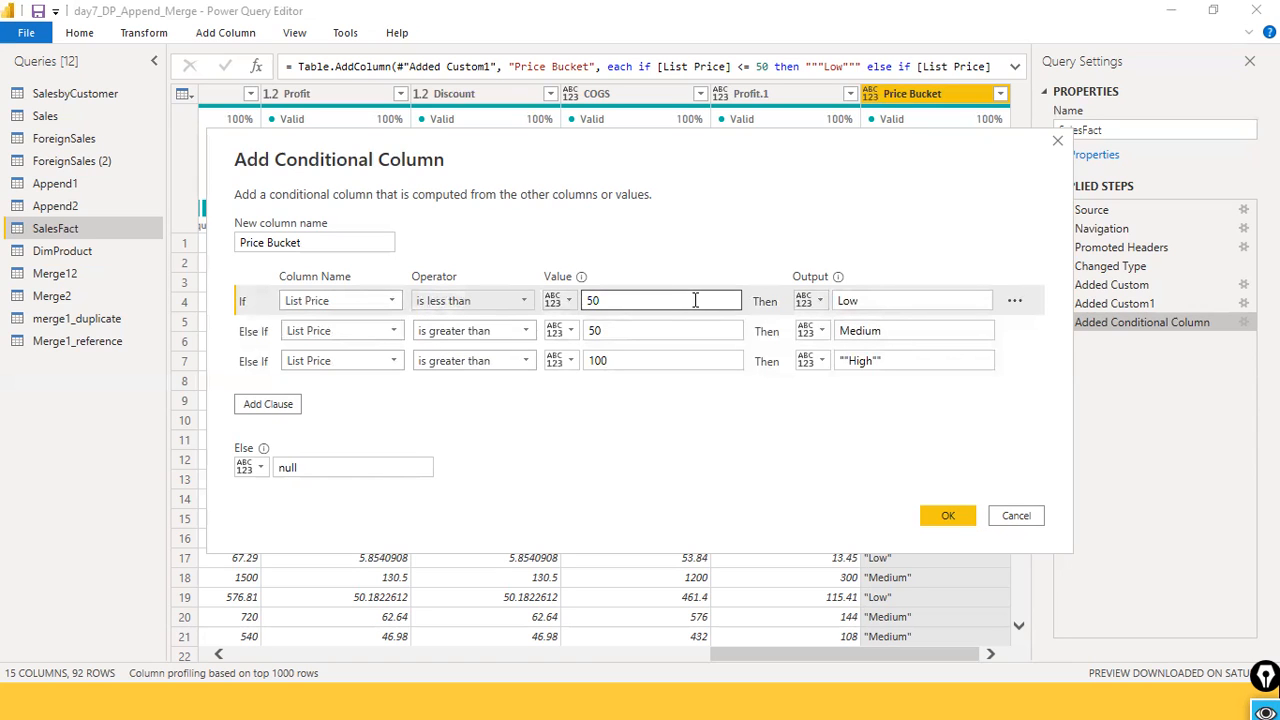
left_click(531, 341)
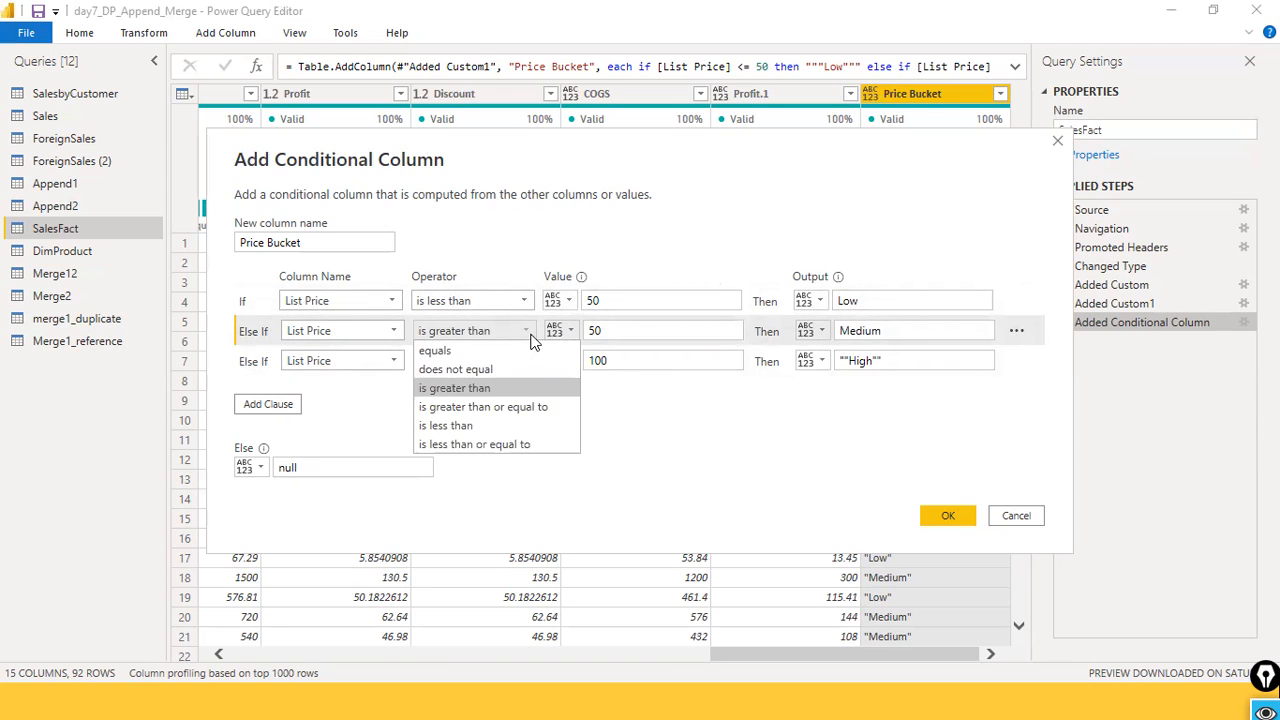
left_click(508, 444)
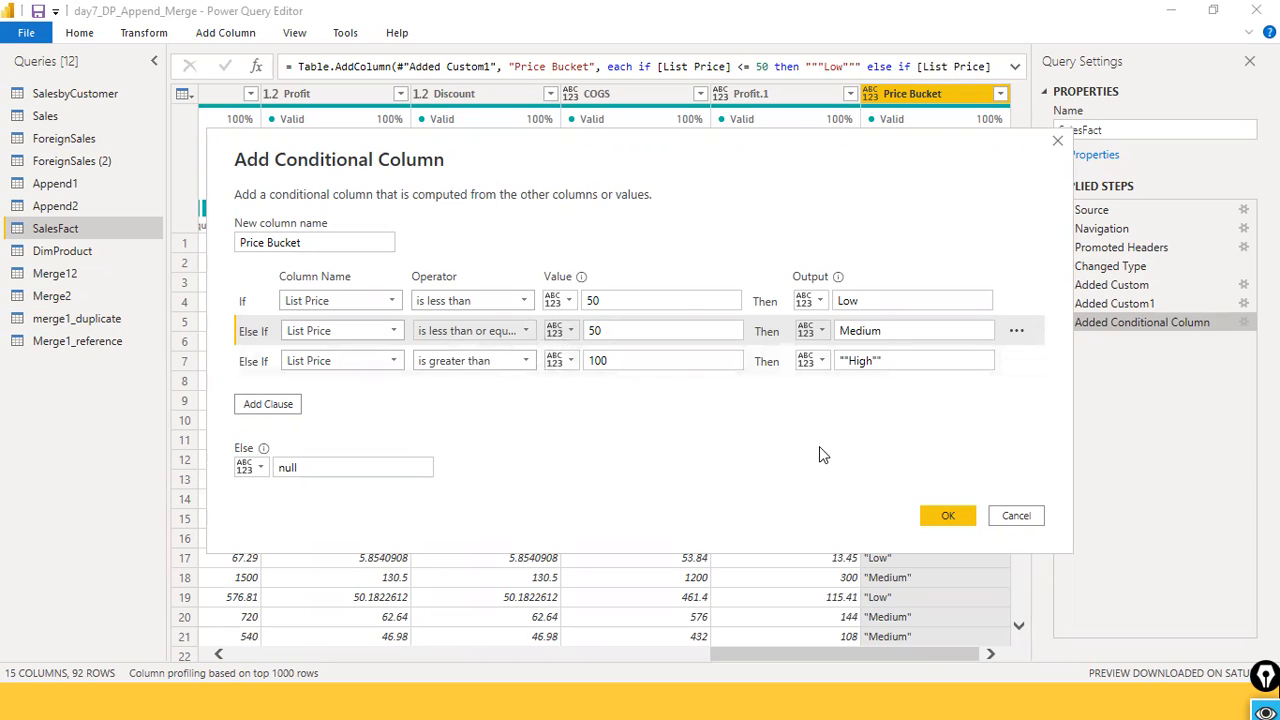
left_click_drag(603, 330, 572, 333)
type("100")
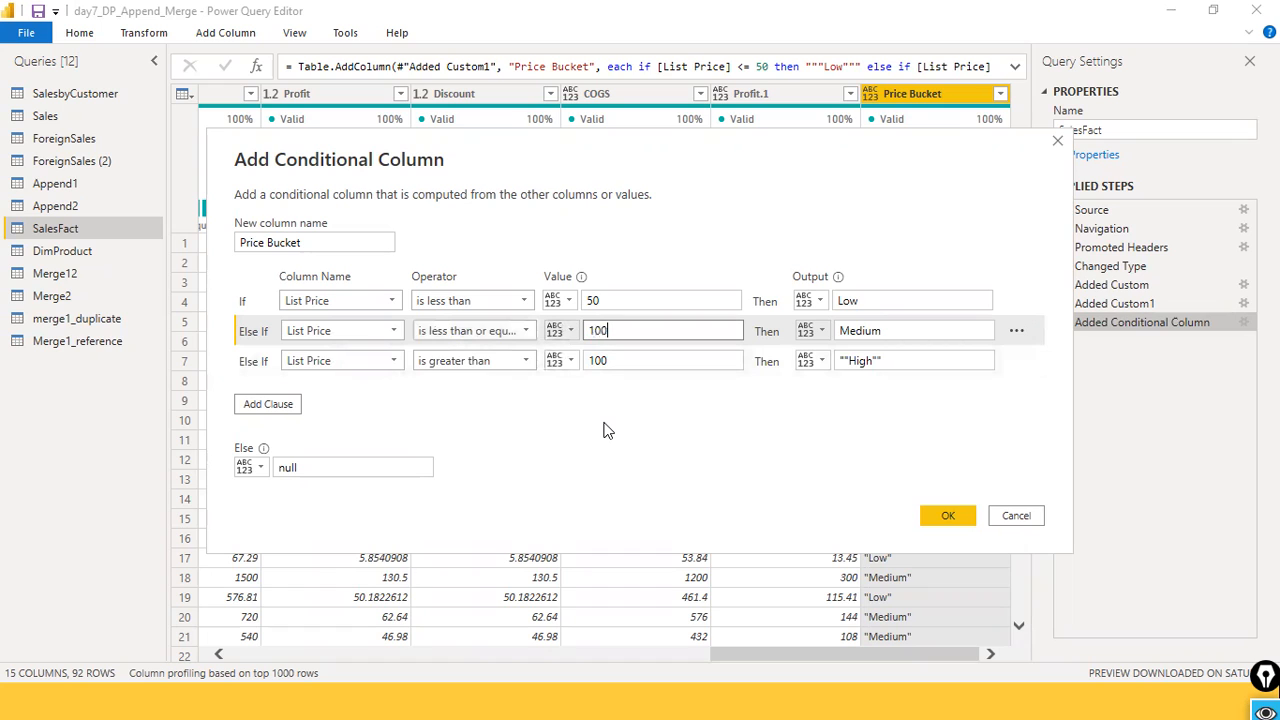
Step: Check the third condition's value and apply the revised conditions to the Price Bucket column
key("Tab")
key("Tab")
key("Tab")
key("Tab")
key("Tab")
key("Tab")
key("Tab")
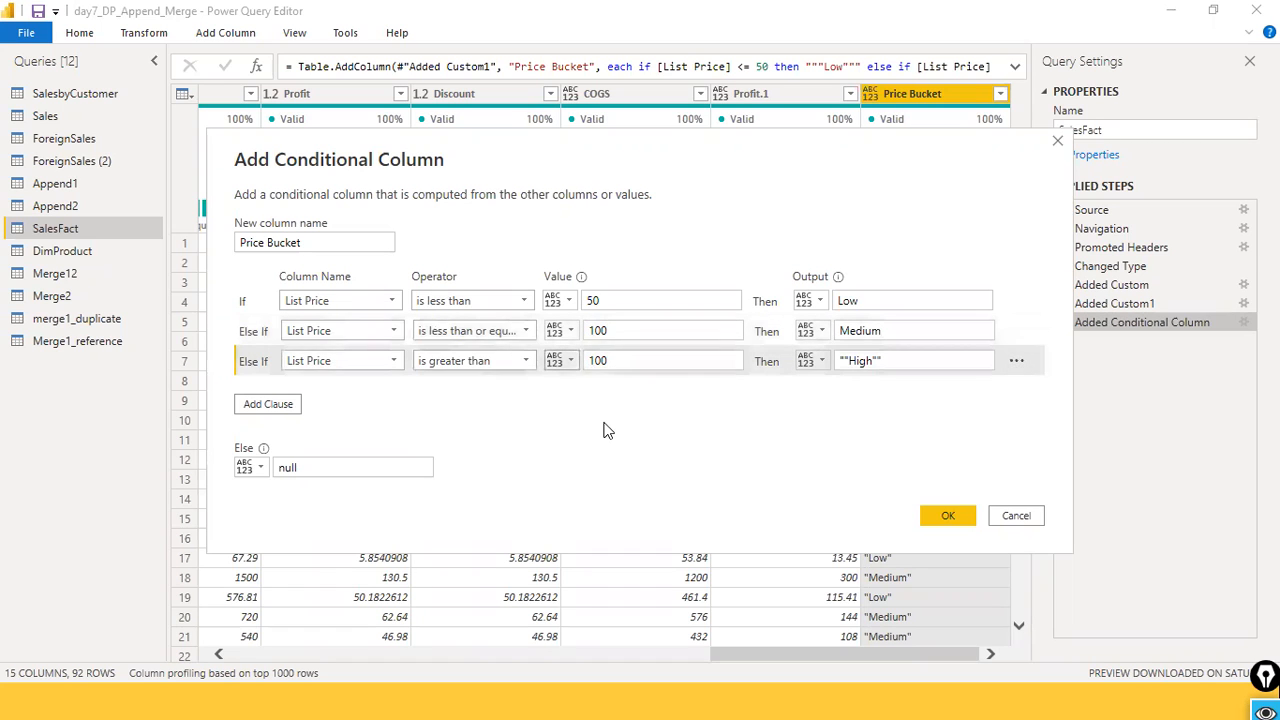
double_click(633, 363)
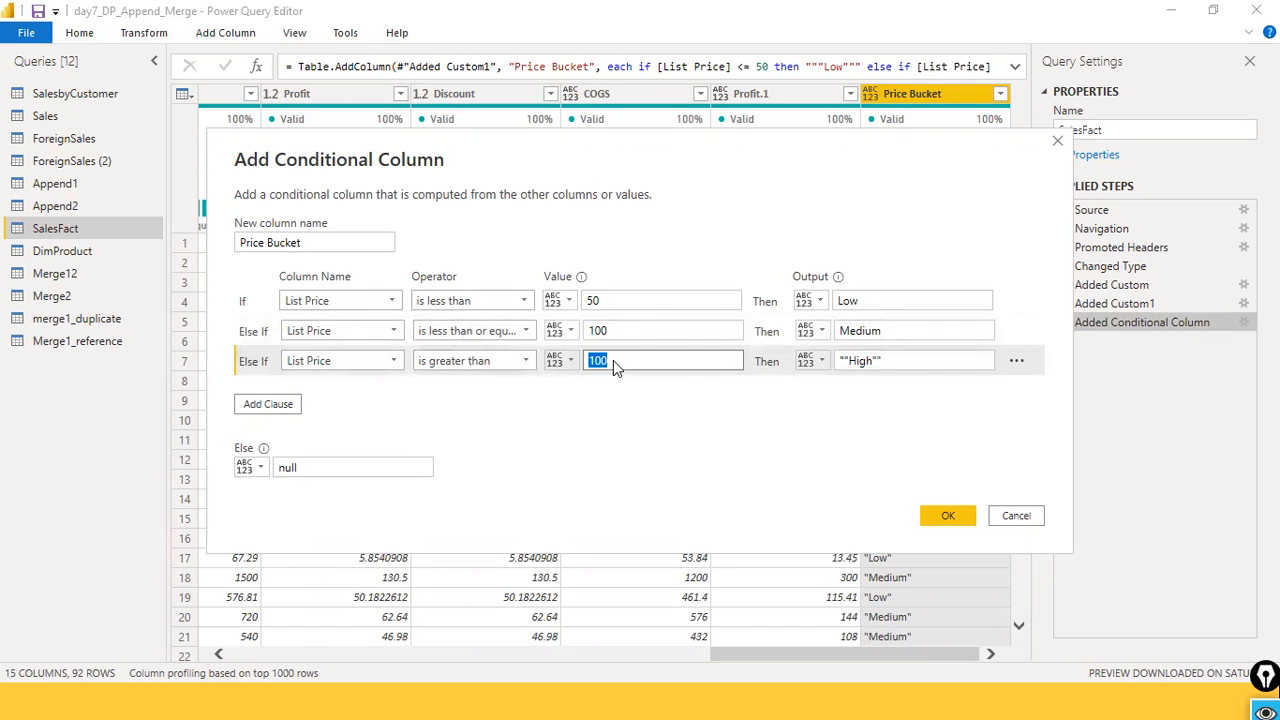
left_click(945, 518)
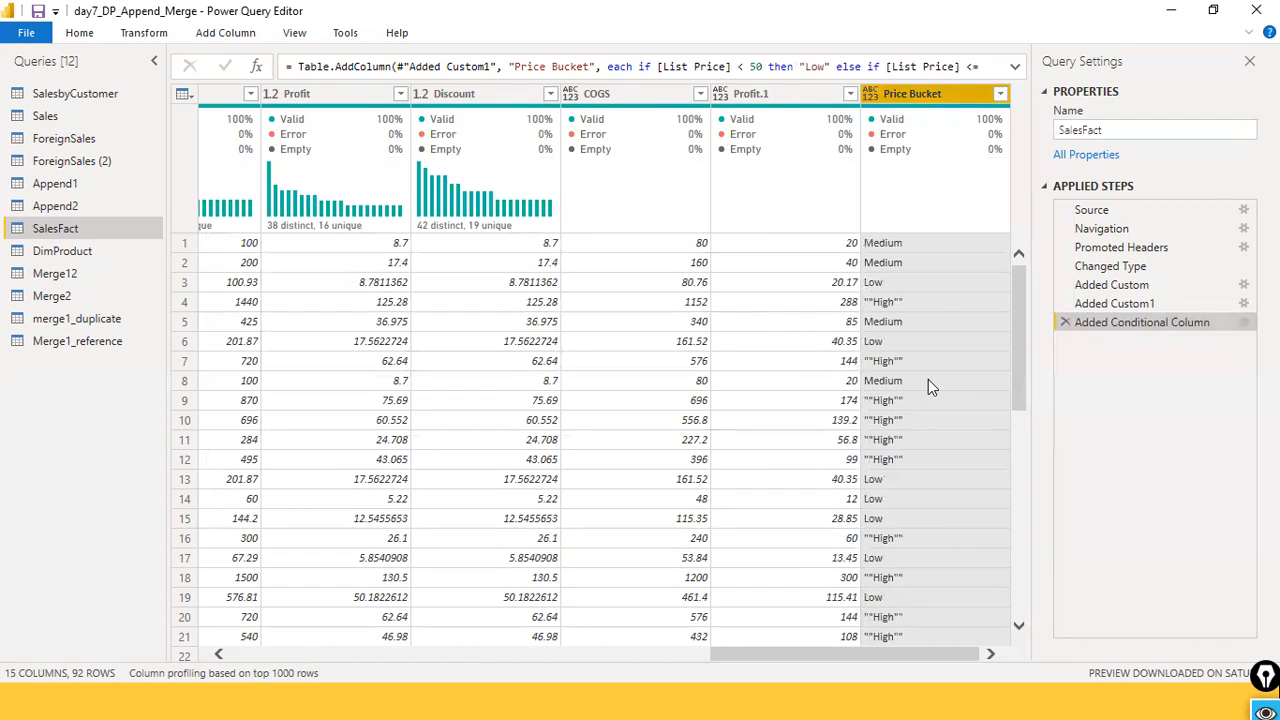
Step: Check the distinct values in the Price Bucket column and apply its filter with all values selected
scroll(928, 388, "down", 4)
scroll(928, 388, "up", 4)
left_click(1000, 93)
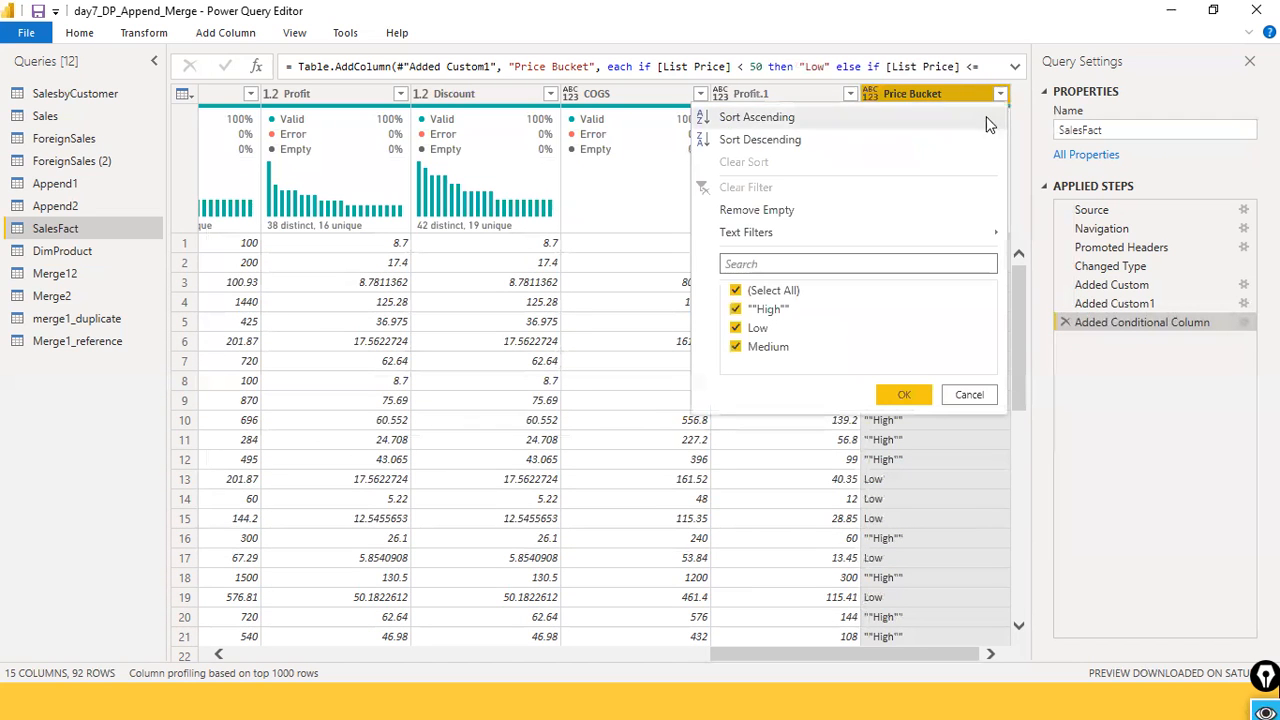
left_click(881, 394)
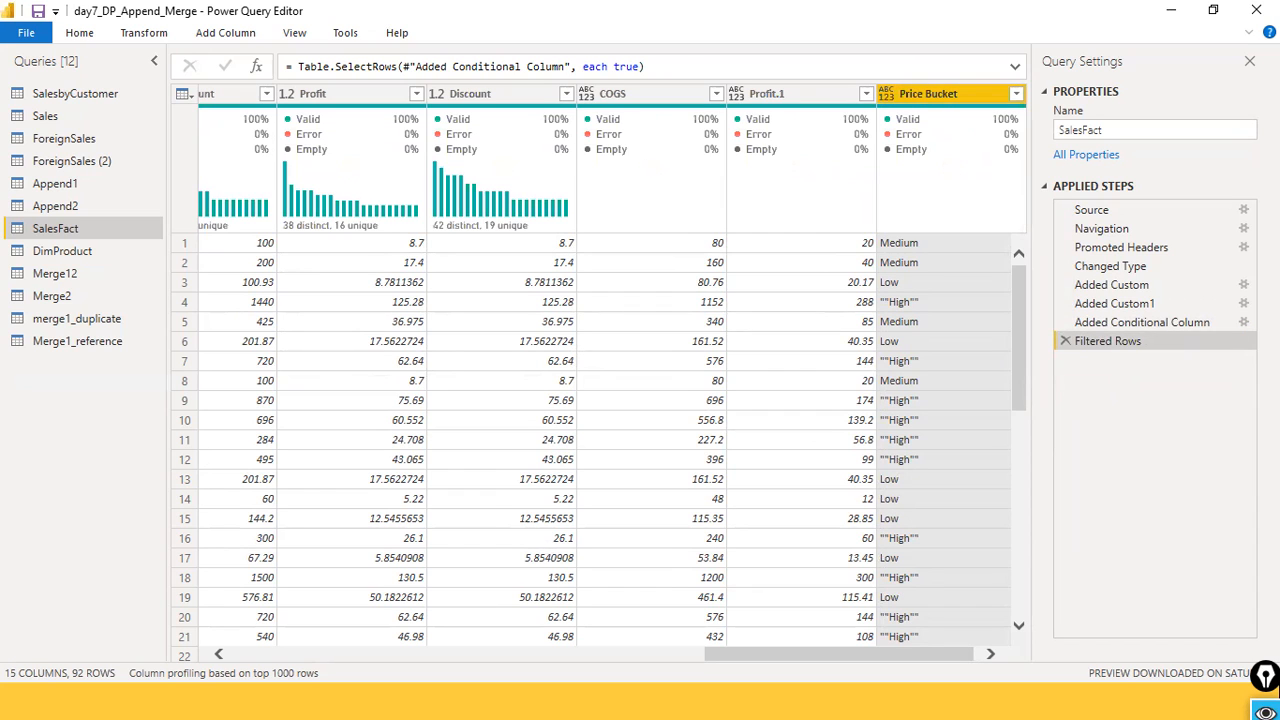
Step: Reopen the Added Conditional Column settings and remove the quotation marks from the third condition's output so it reads High
left_click(1235, 322)
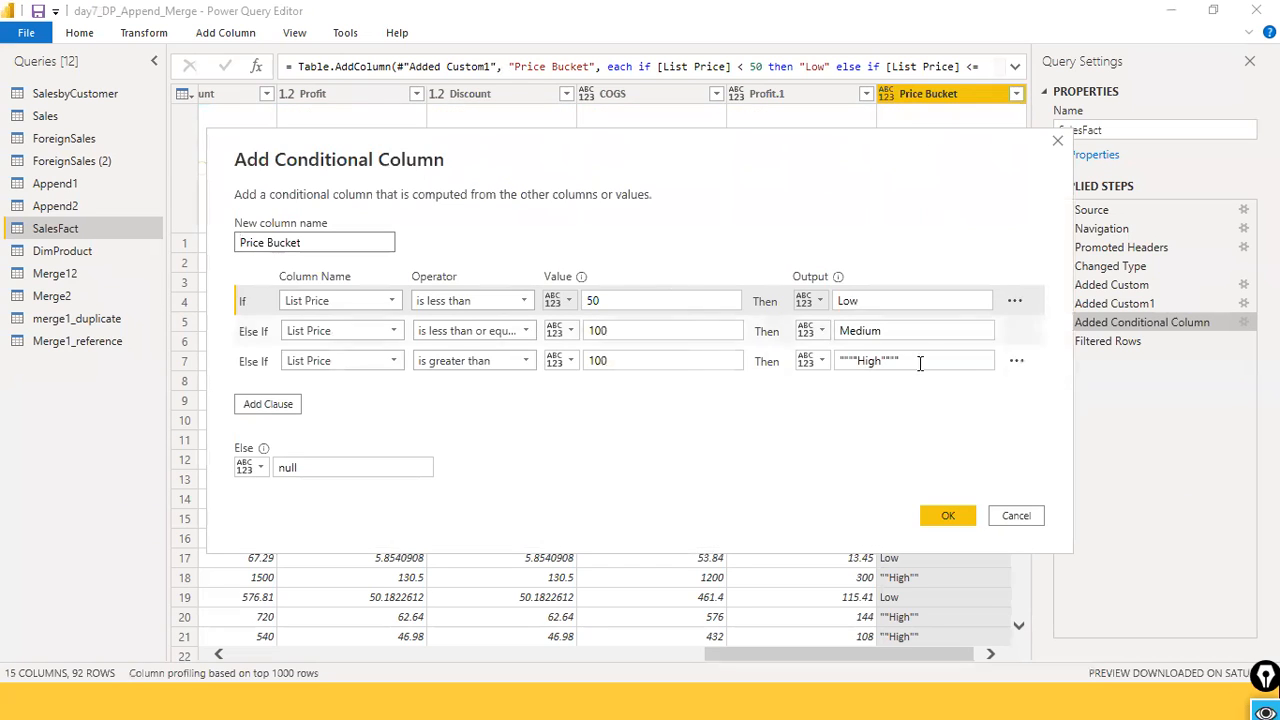
left_click(959, 363)
key("BackSpace")
key("BackSpace")
key("BackSpace")
key("BackSpace")
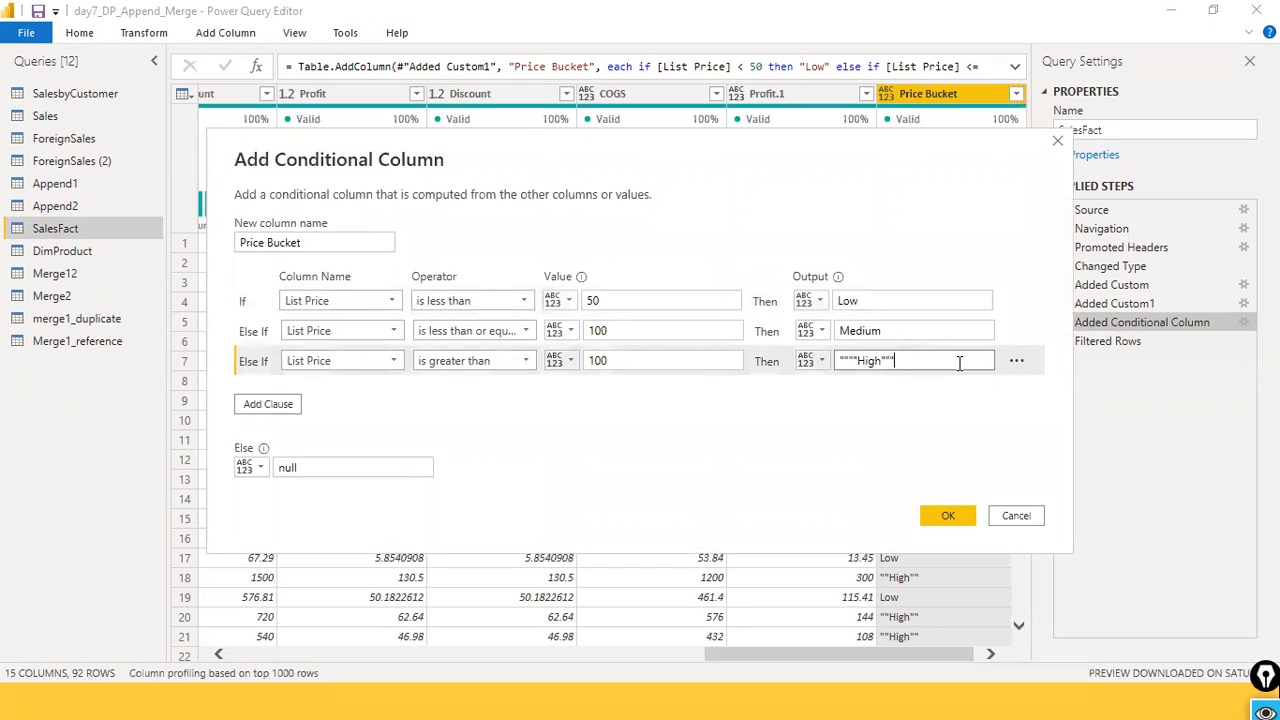
key("Home")
key("Delete")
key("Delete")
key("Delete")
key("Delete")
left_click(956, 516)
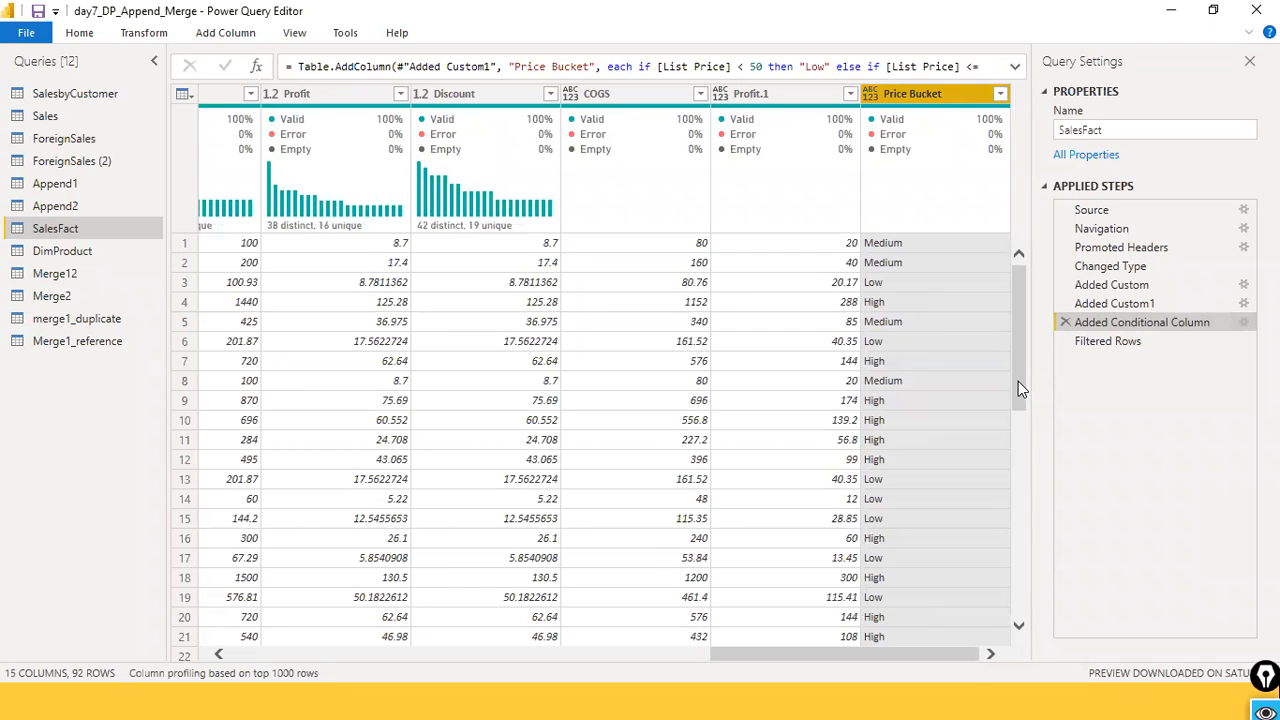
Step: Review the corrected Price Bucket conditions in the step's settings and examine the List Price values they are based on
left_click_drag(1018, 381, 1190, 309)
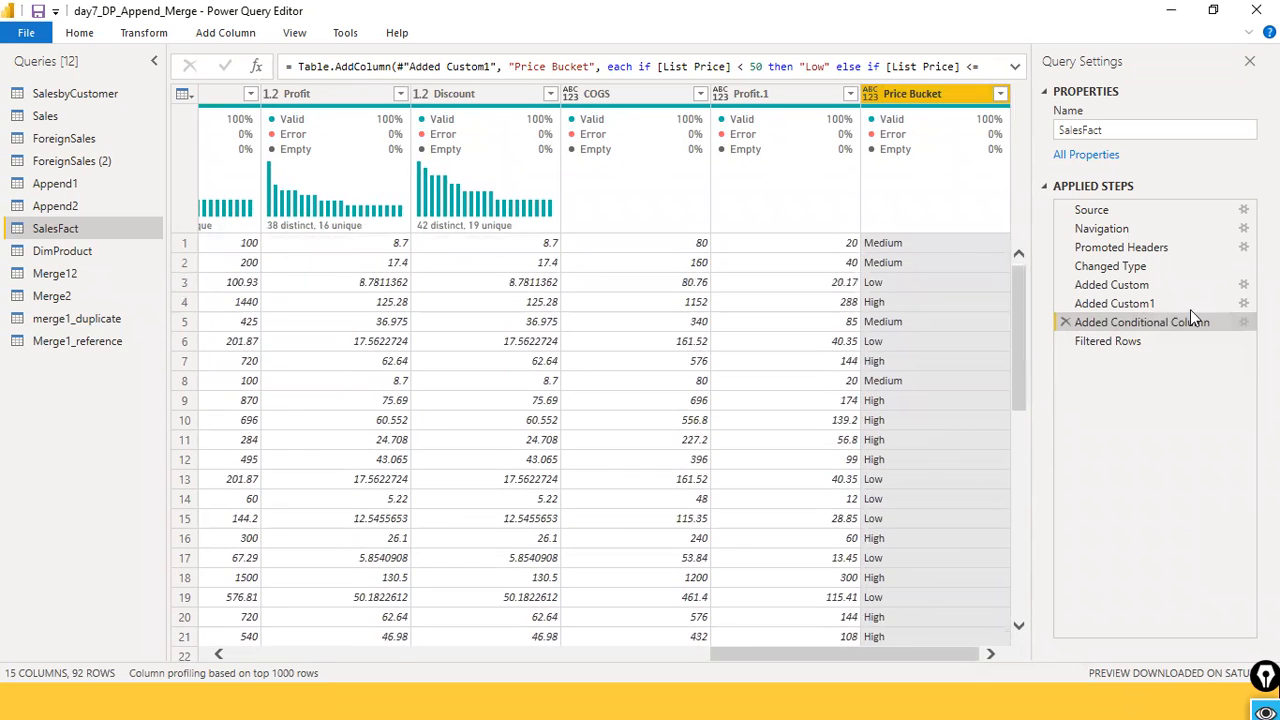
left_click(1245, 324)
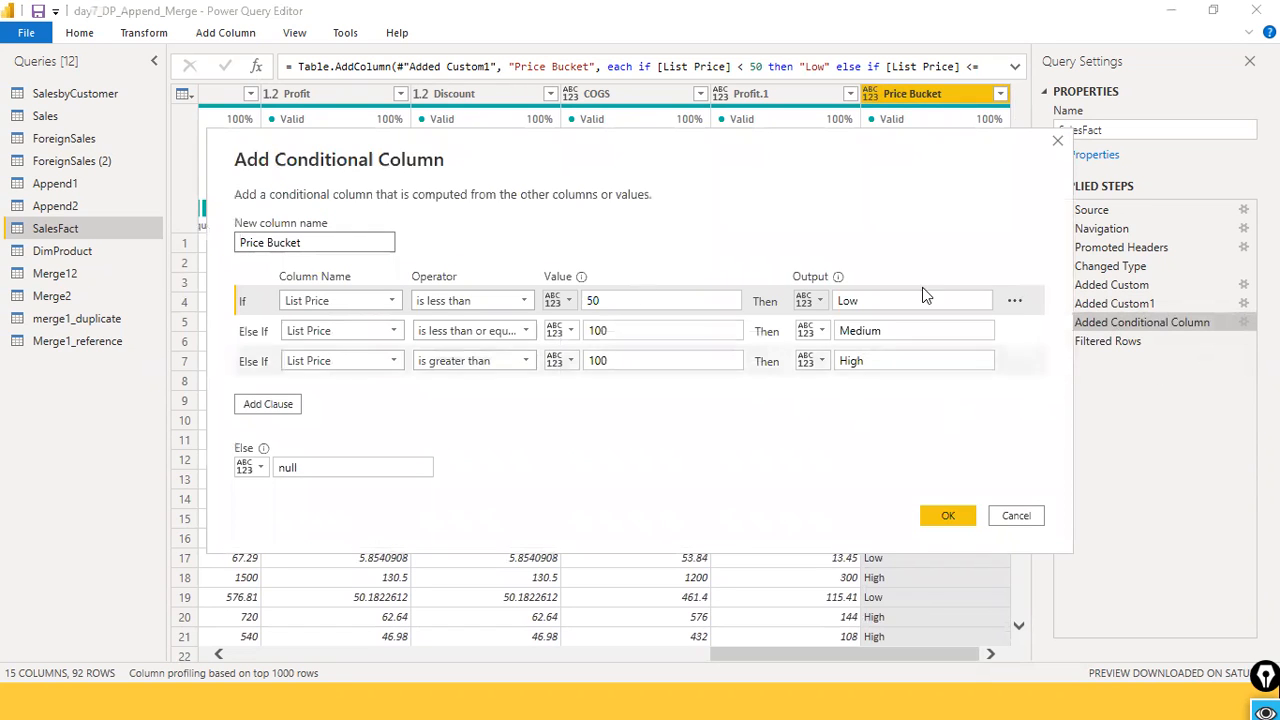
left_click(1056, 141)
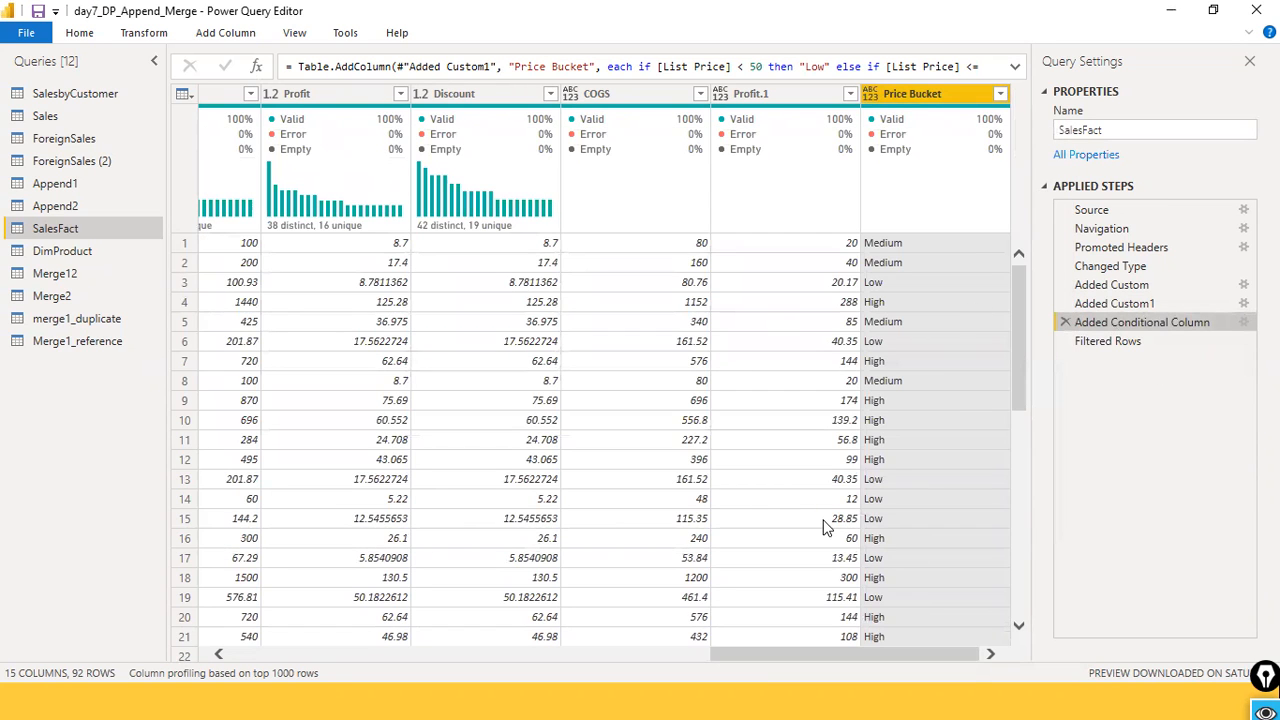
left_click_drag(778, 656, 437, 690)
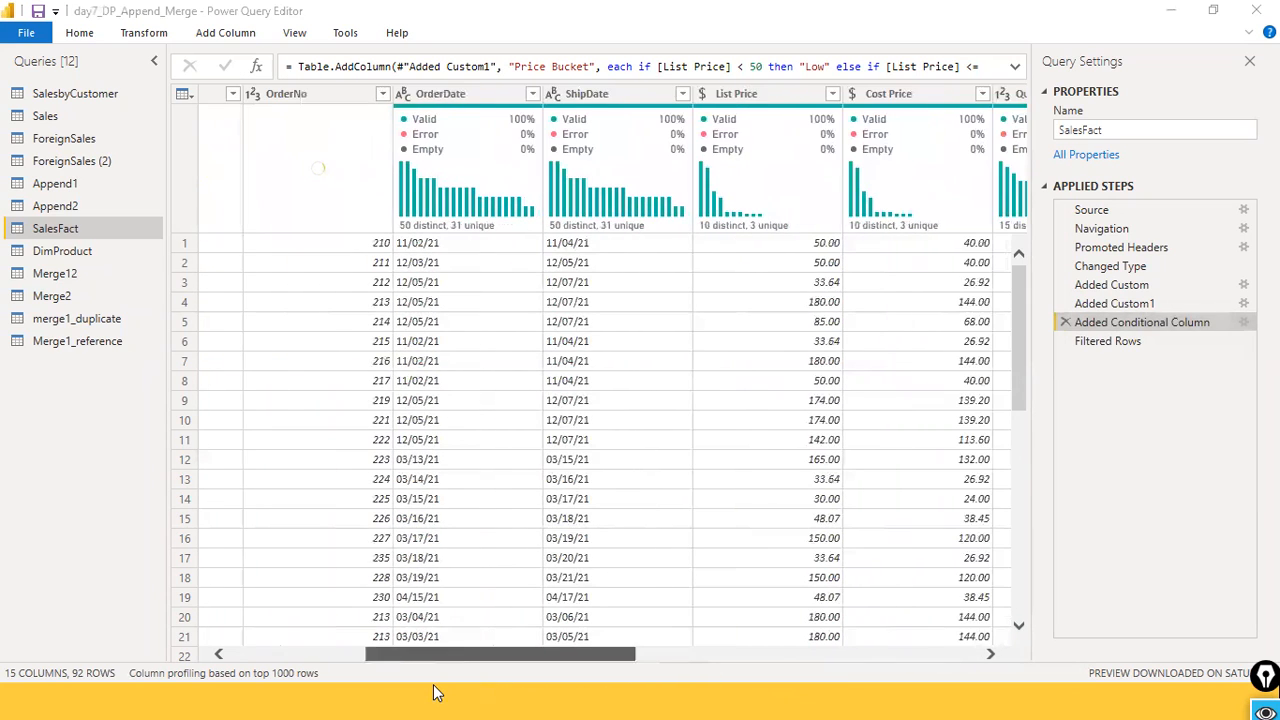
left_click_drag(437, 692, 474, 690)
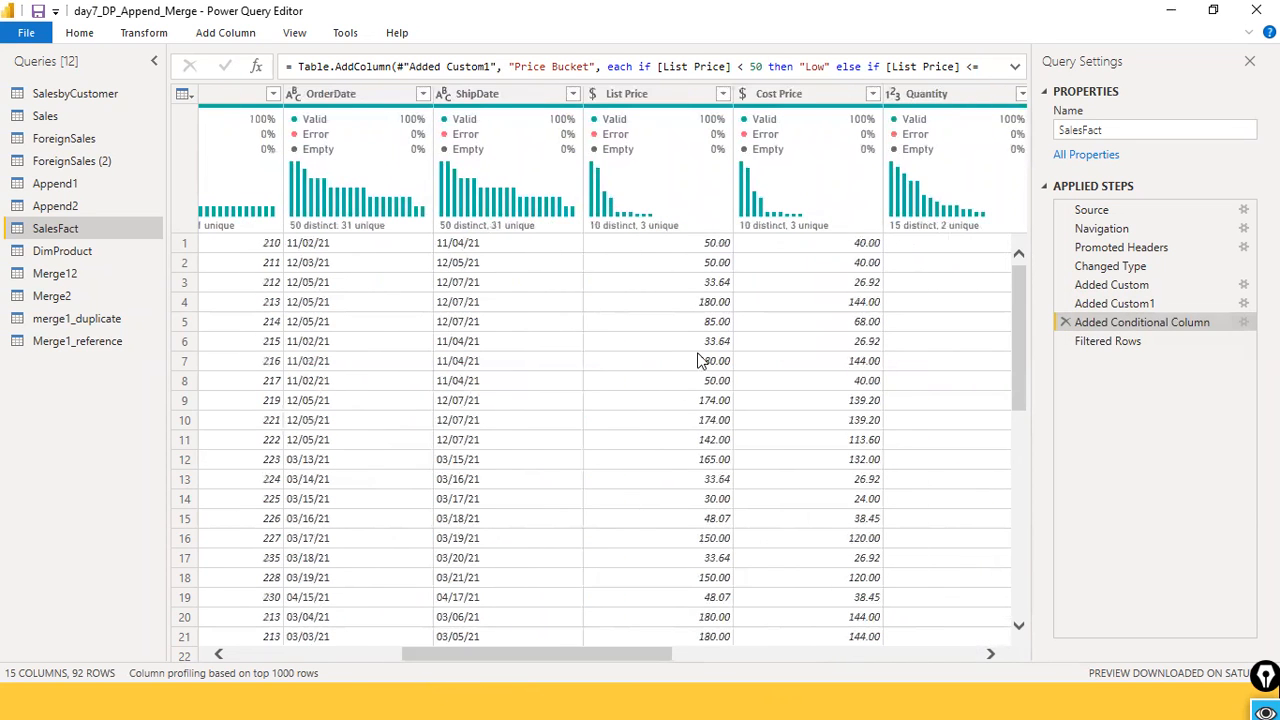
Step: Check the Price Bucket column's values against its conditional column settings, then accept the existing conditions
left_click_drag(585, 654, 910, 658)
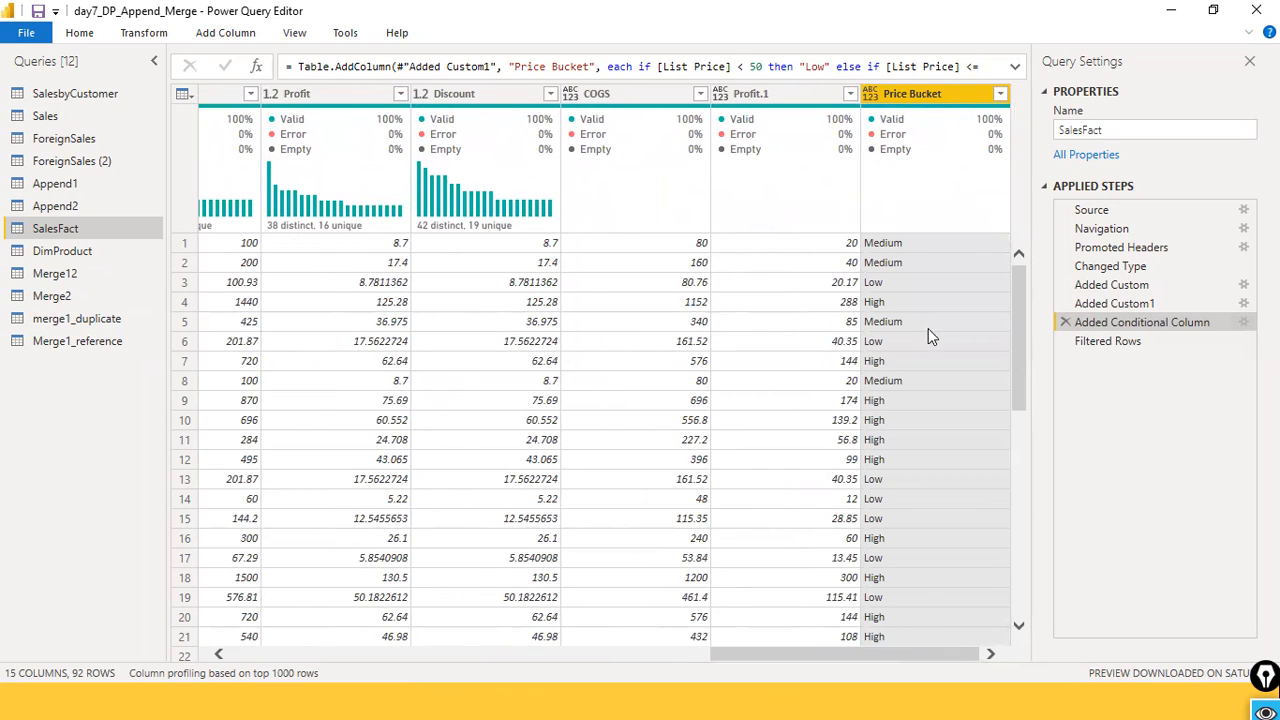
mouse_move(865, 119)
left_click(1242, 323)
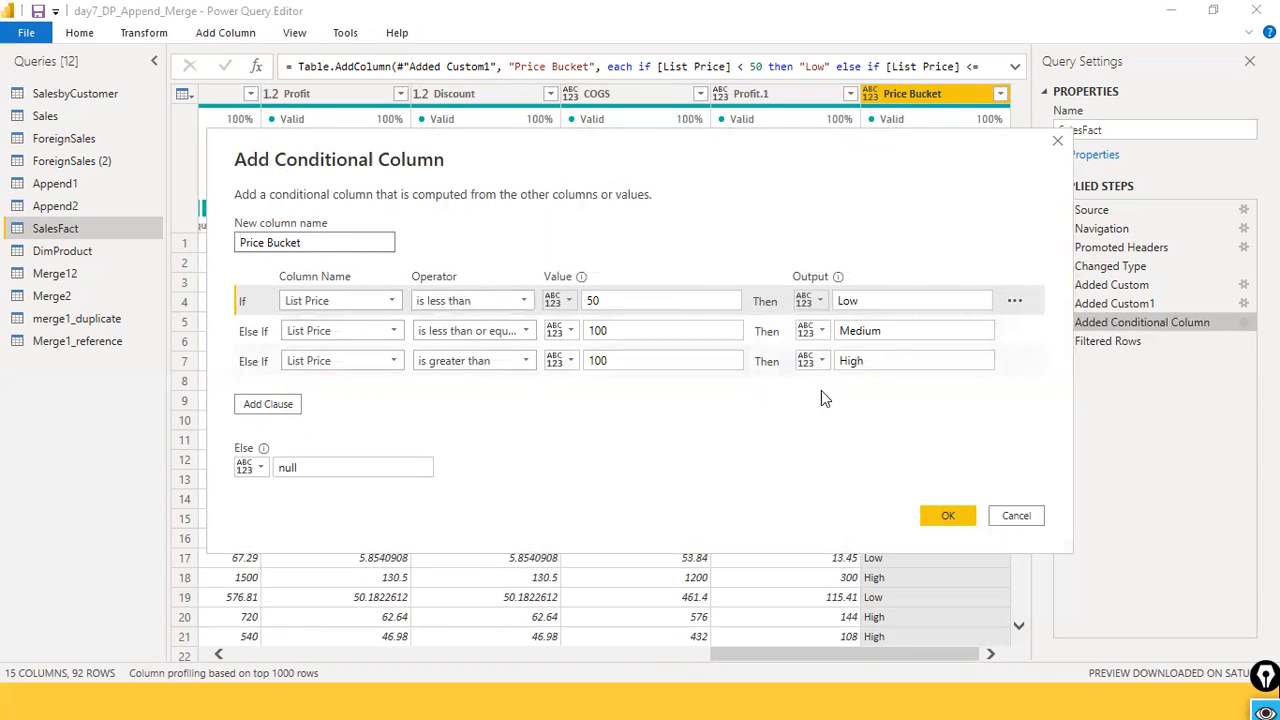
left_click(931, 519)
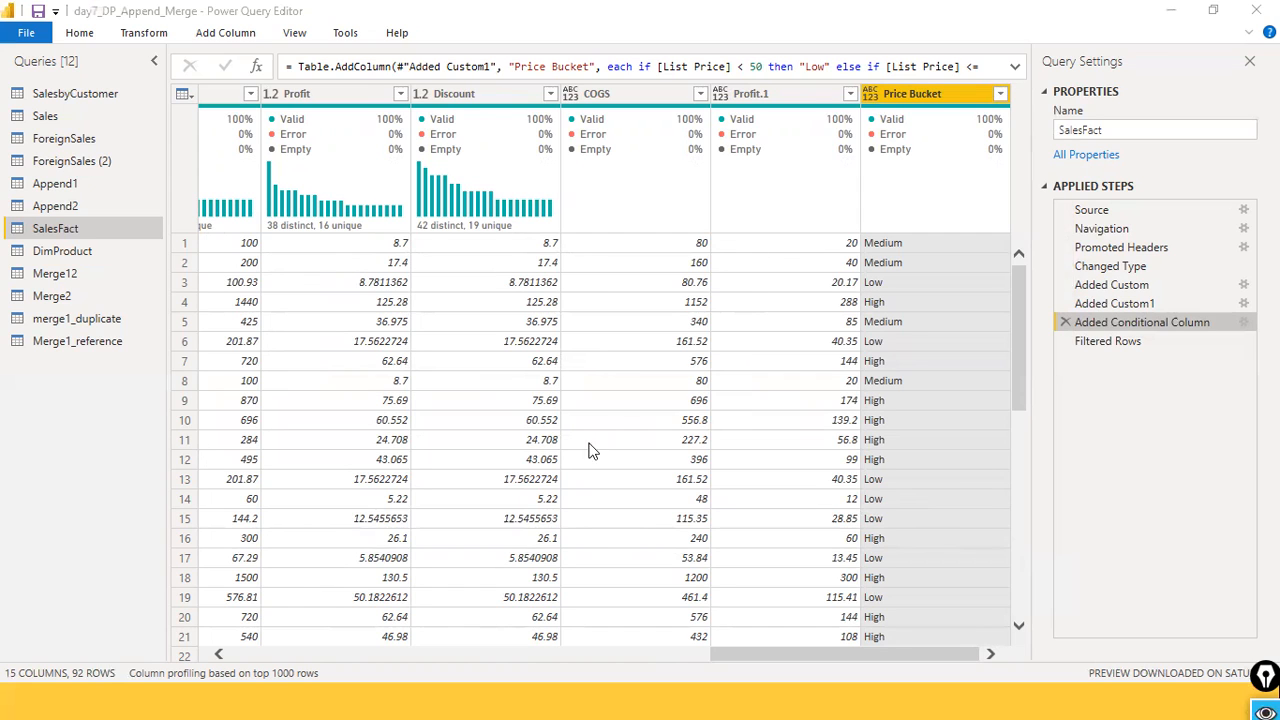
left_click(380, 537)
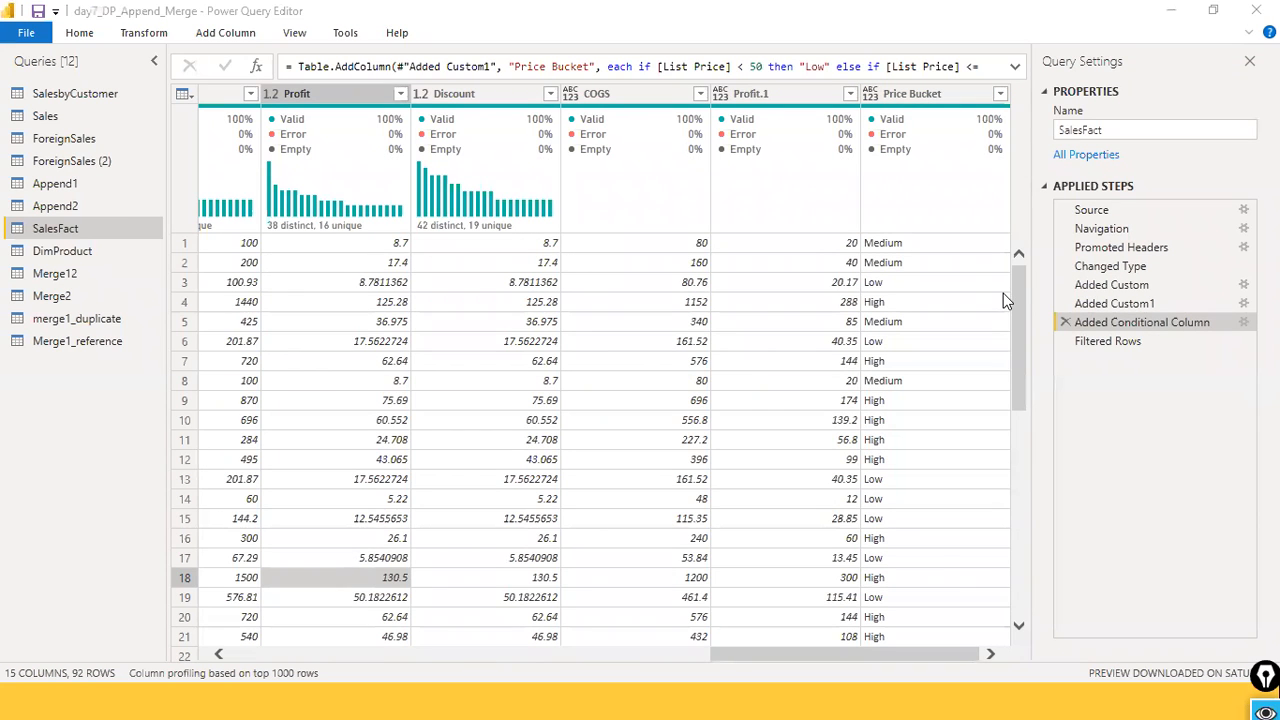
Step: Select the OrderDate column and shrink the column statistics and value distribution area to enlarge the data preview
left_click(532, 656)
left_click_drag(532, 656, 487, 675)
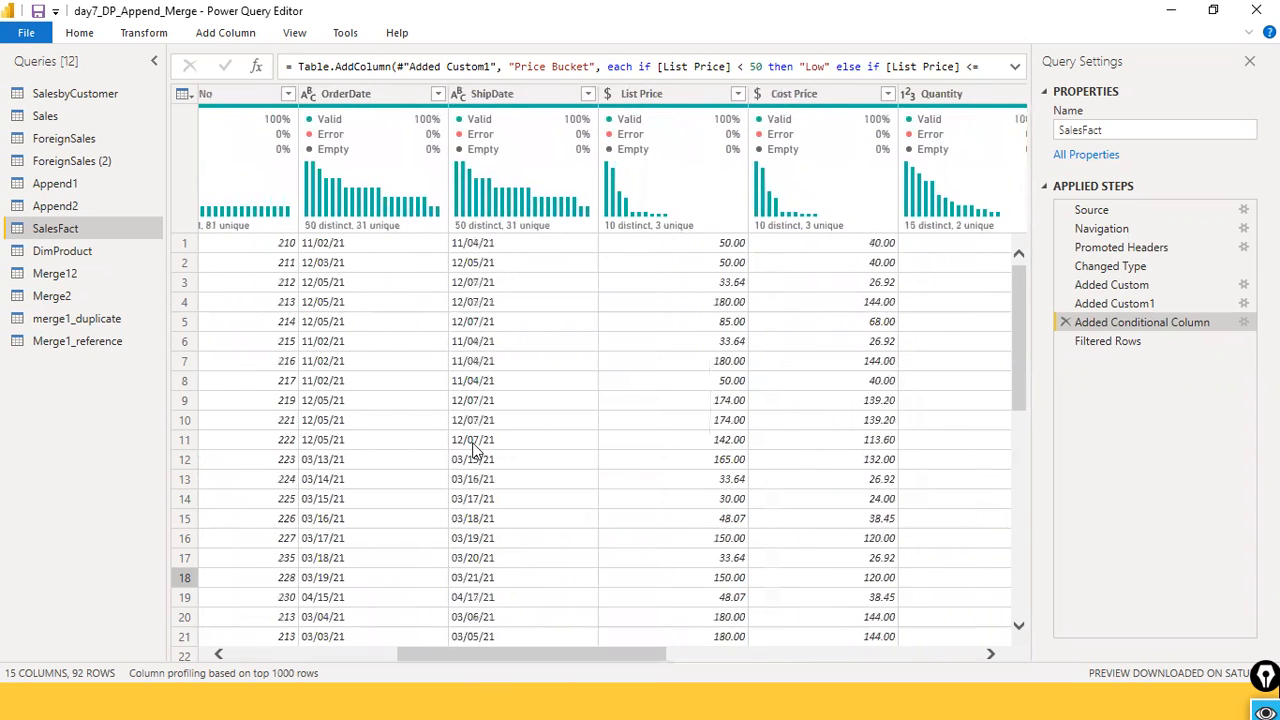
left_click(386, 97)
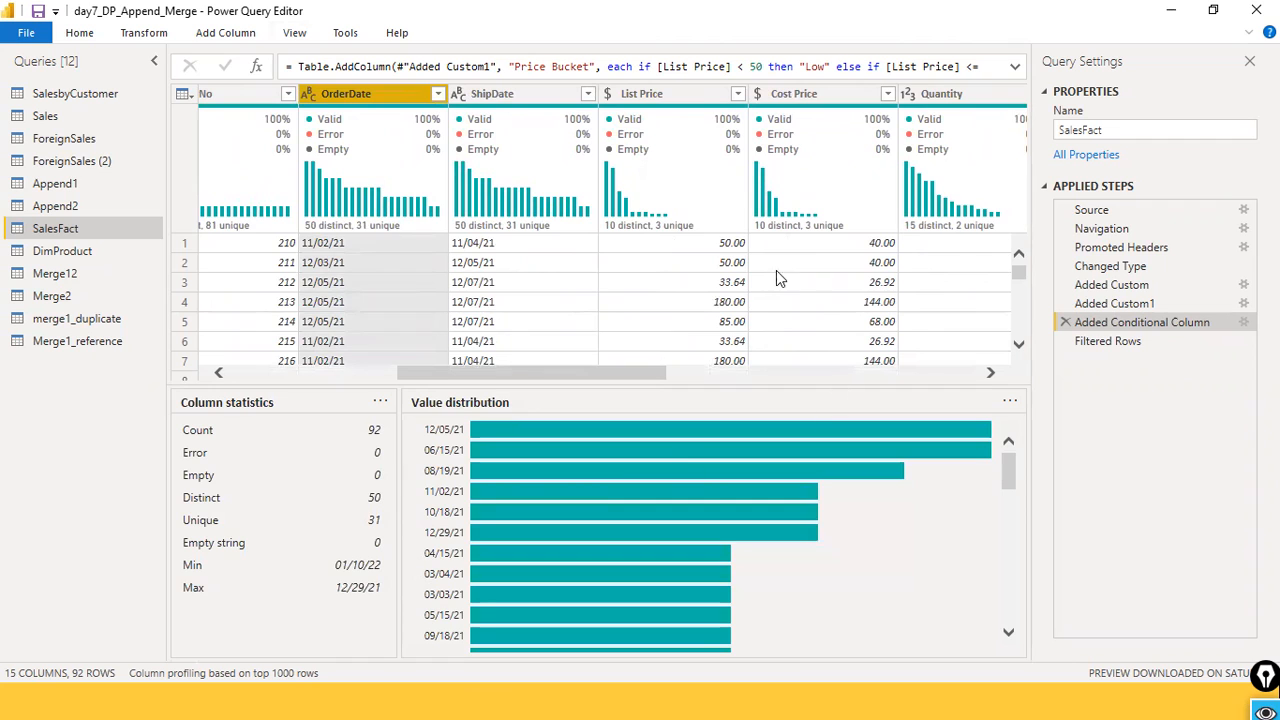
left_click_drag(406, 384, 290, 700)
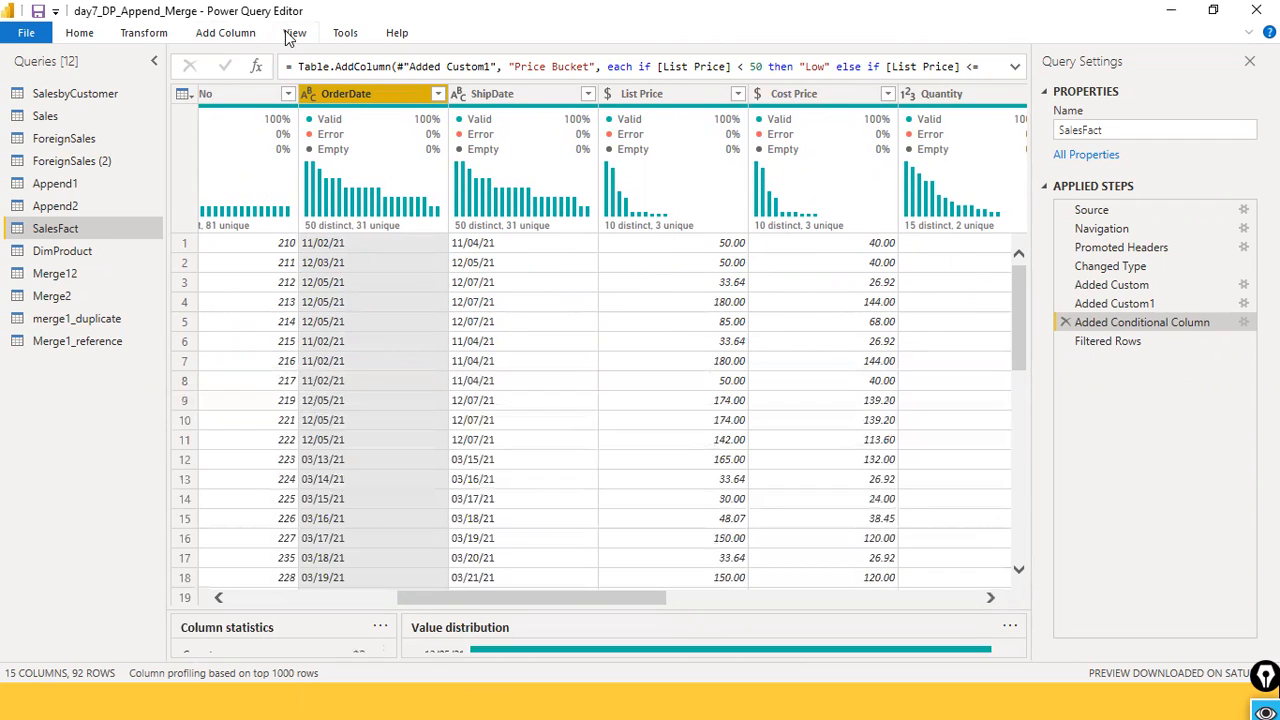
left_click(289, 34)
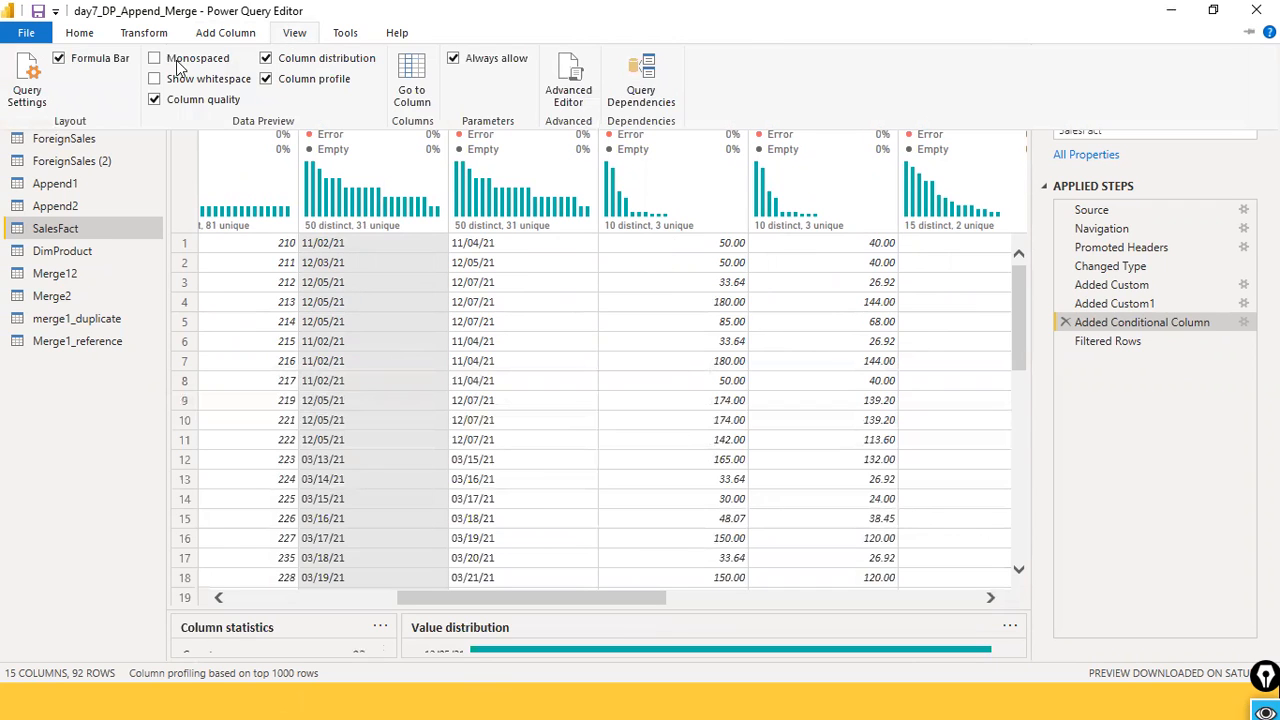
left_click(205, 40)
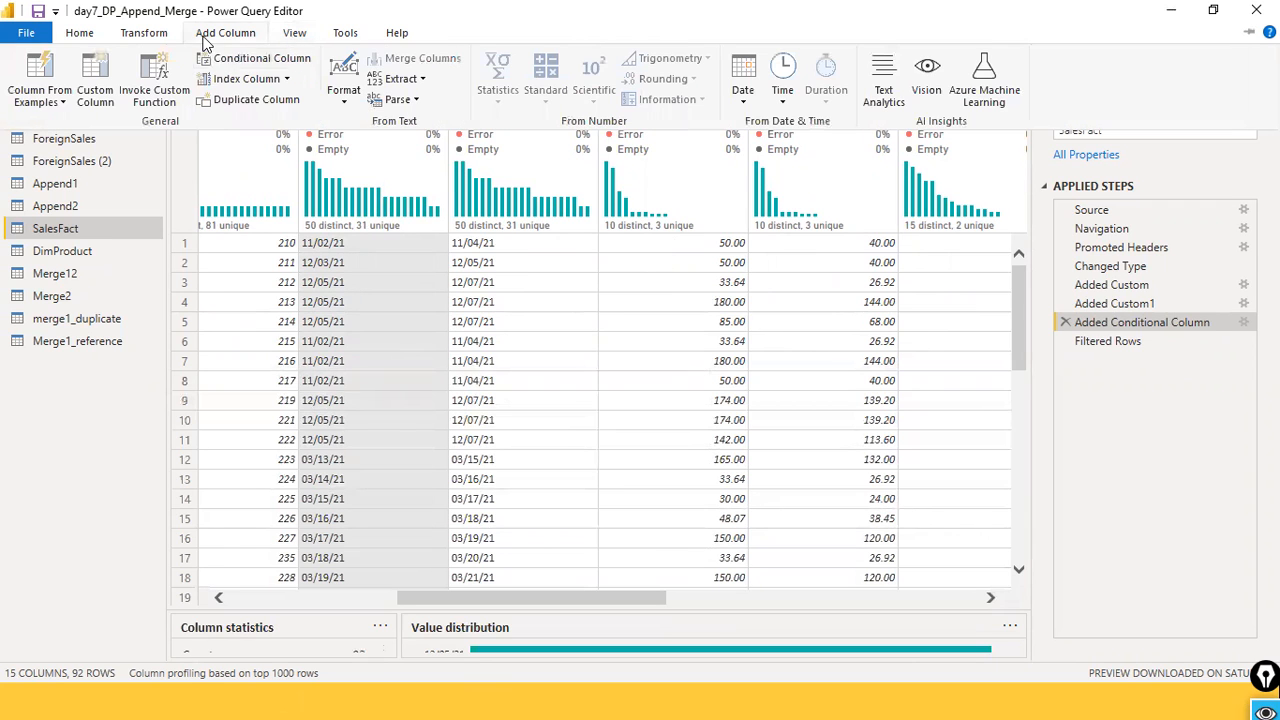
left_click(95, 88)
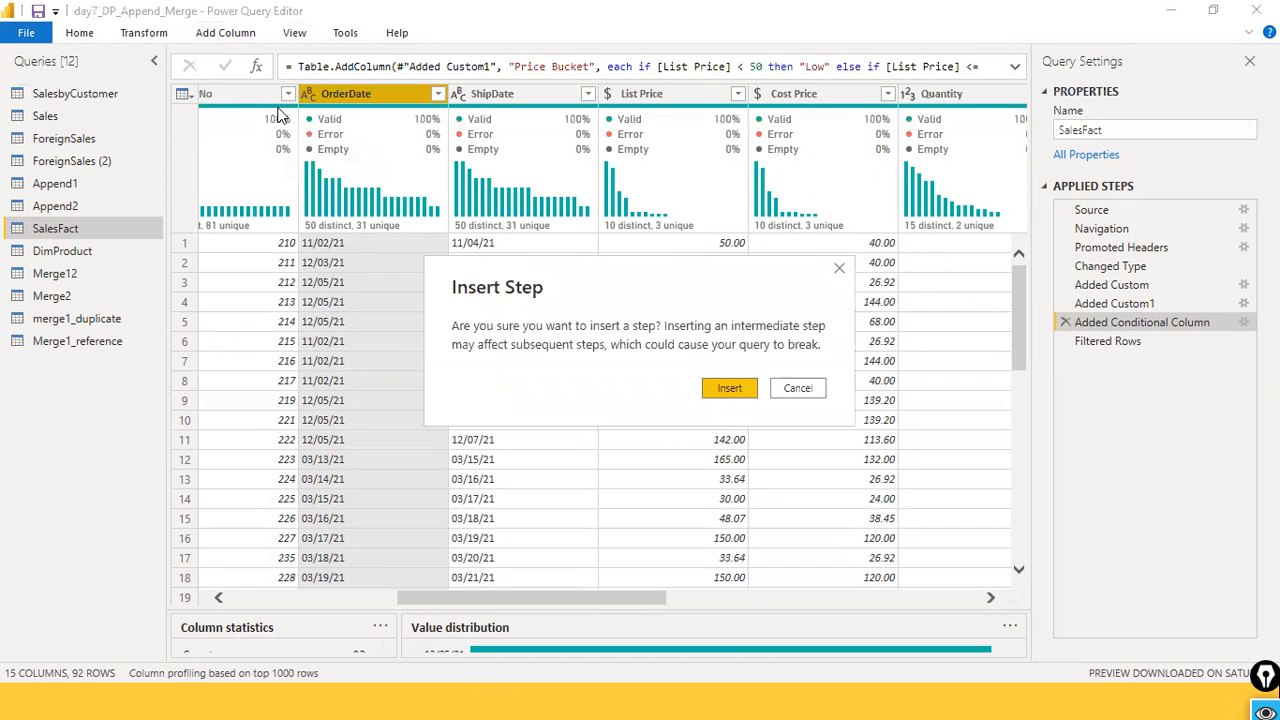
left_click(808, 390)
Step: From the Filtered Rows step, open the locale-based type change for OrderDate and choose Date as the data type
left_click(1160, 345)
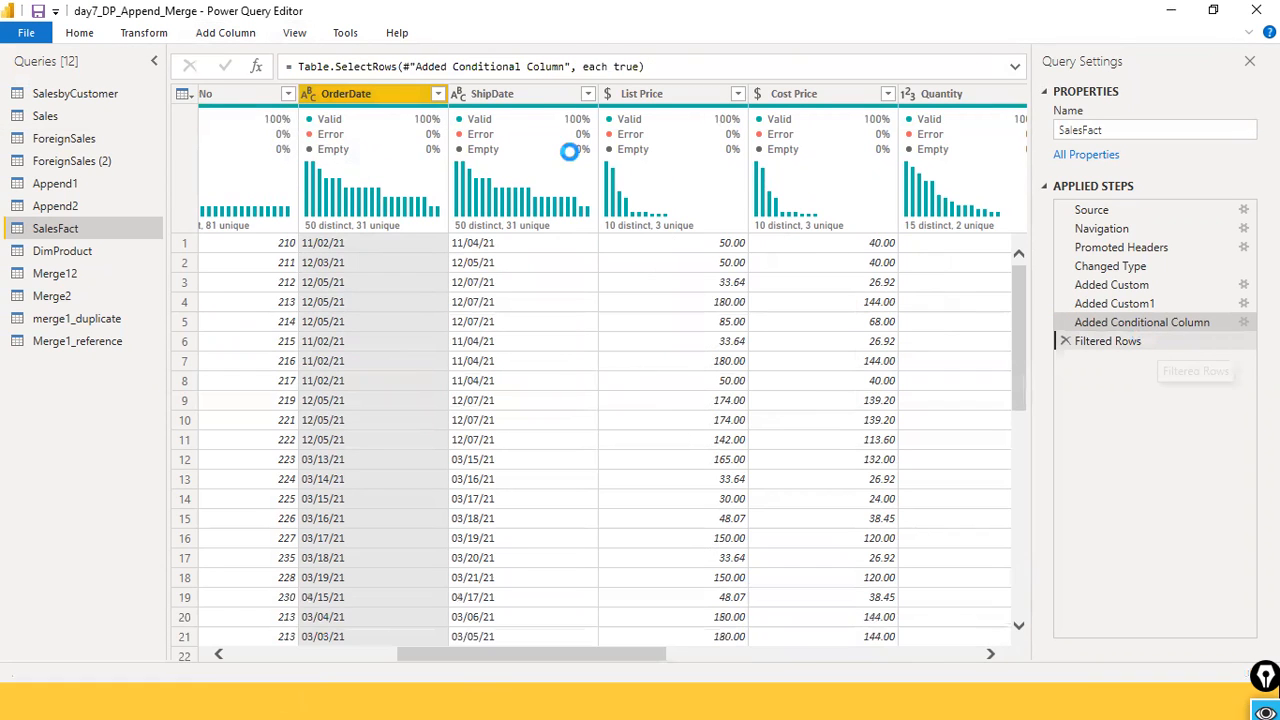
left_click(310, 94)
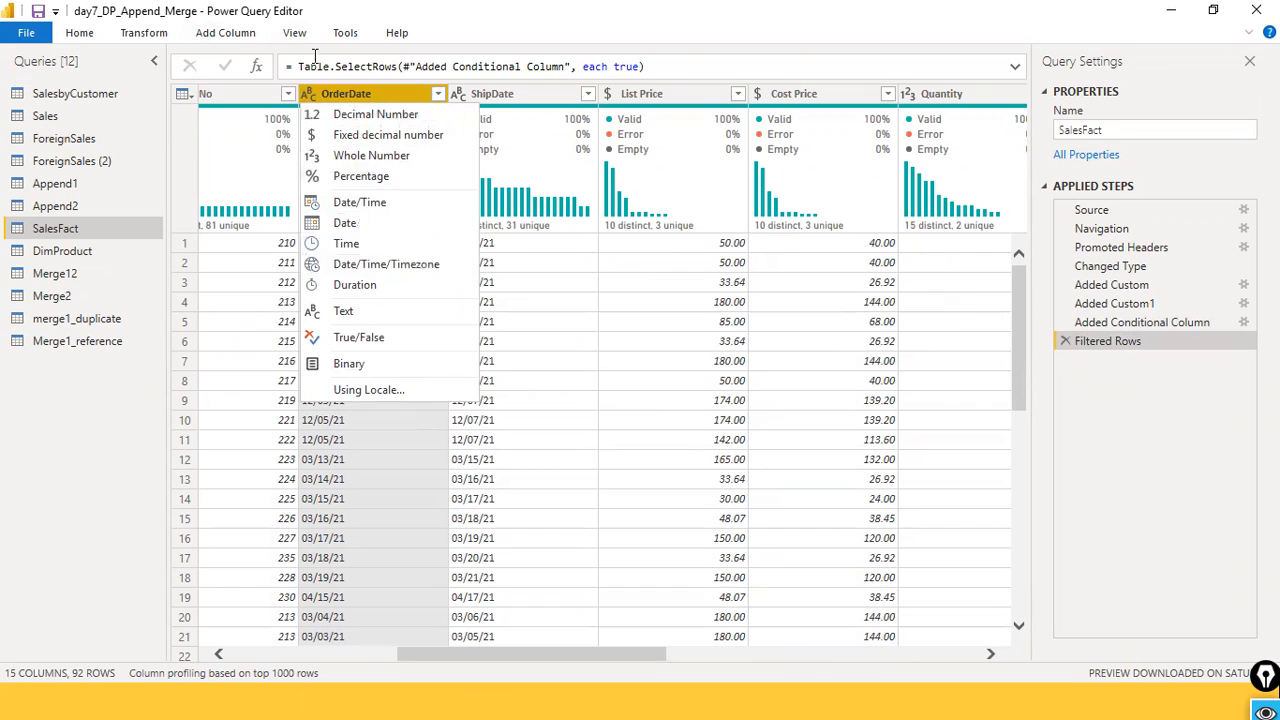
left_click(297, 12)
right_click(380, 97)
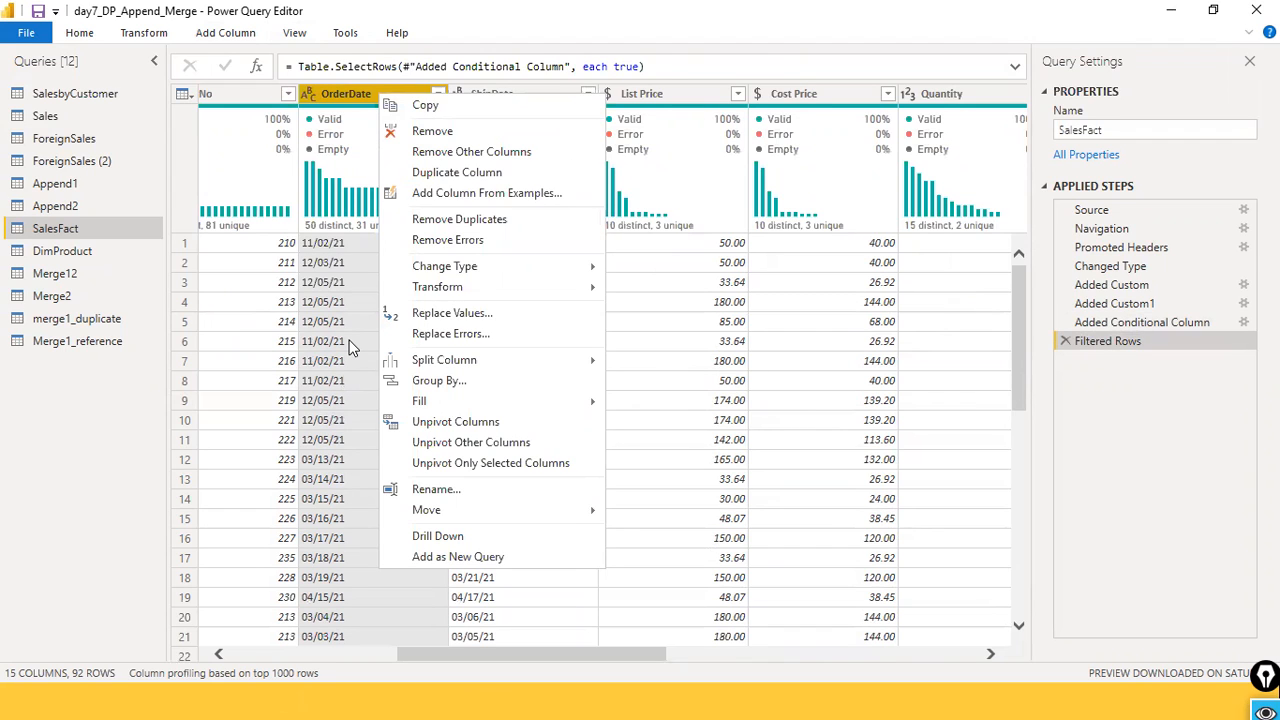
left_click(309, 95)
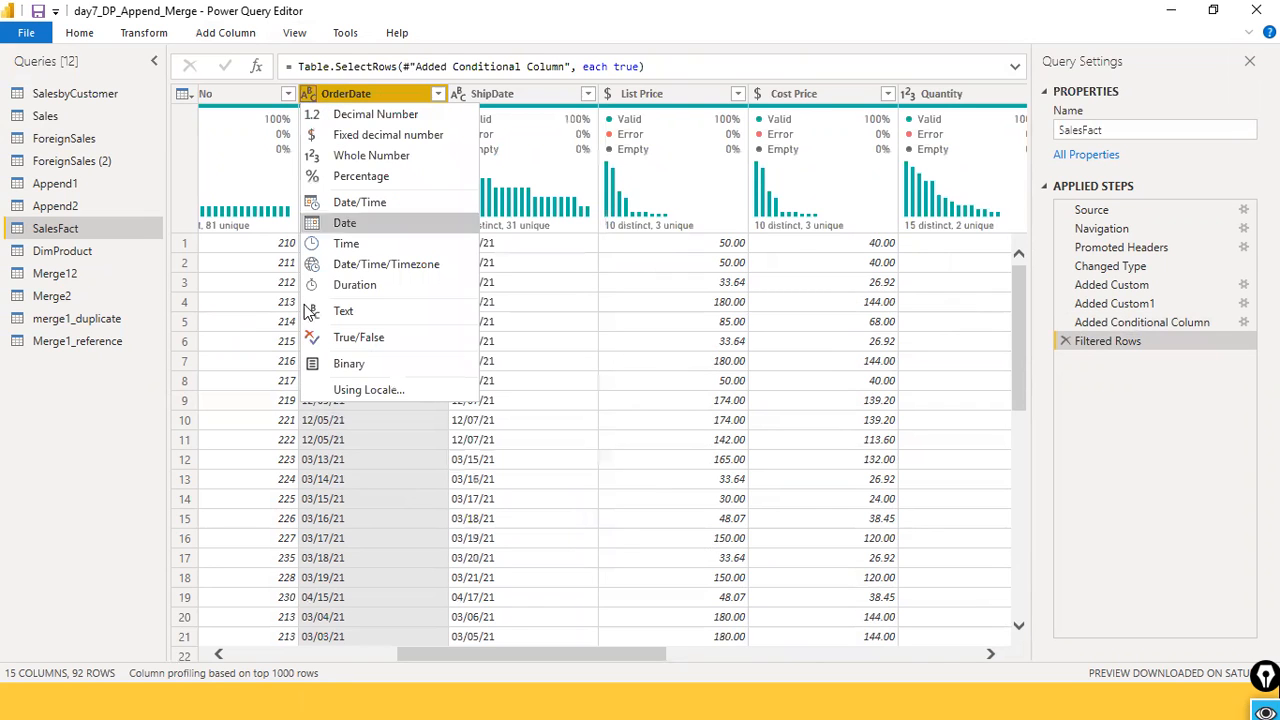
left_click(358, 390)
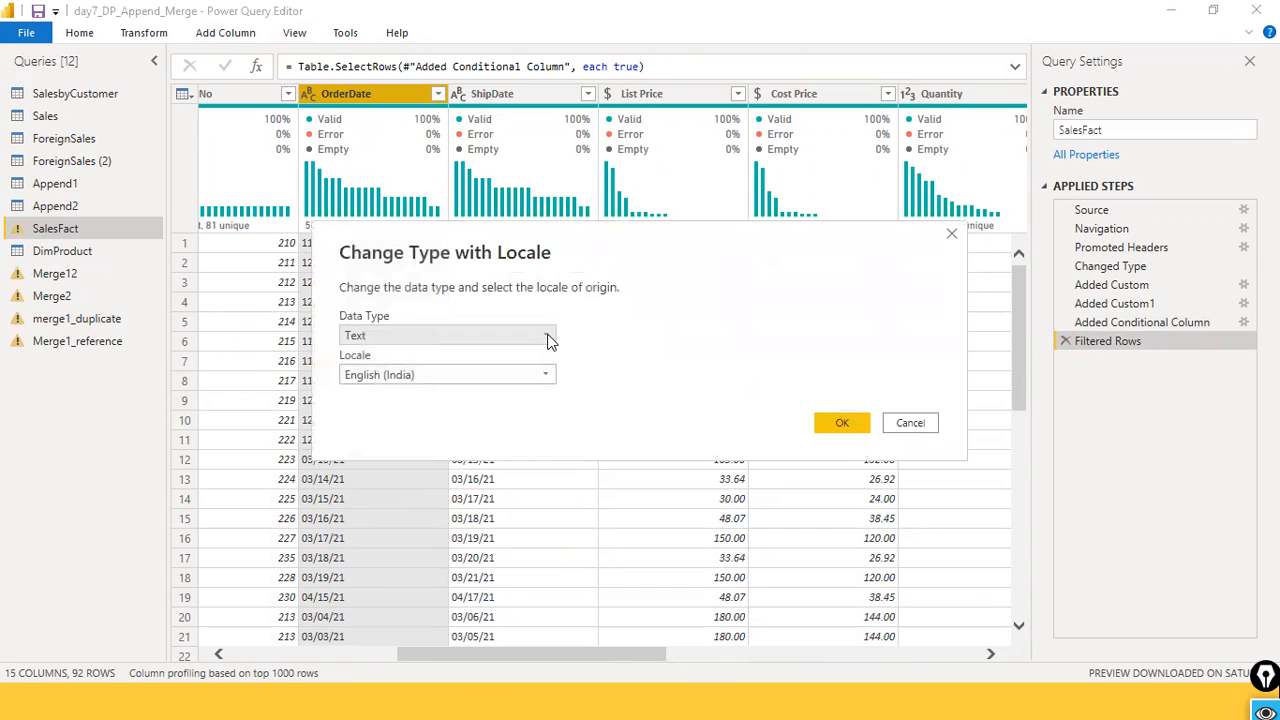
left_click(549, 342)
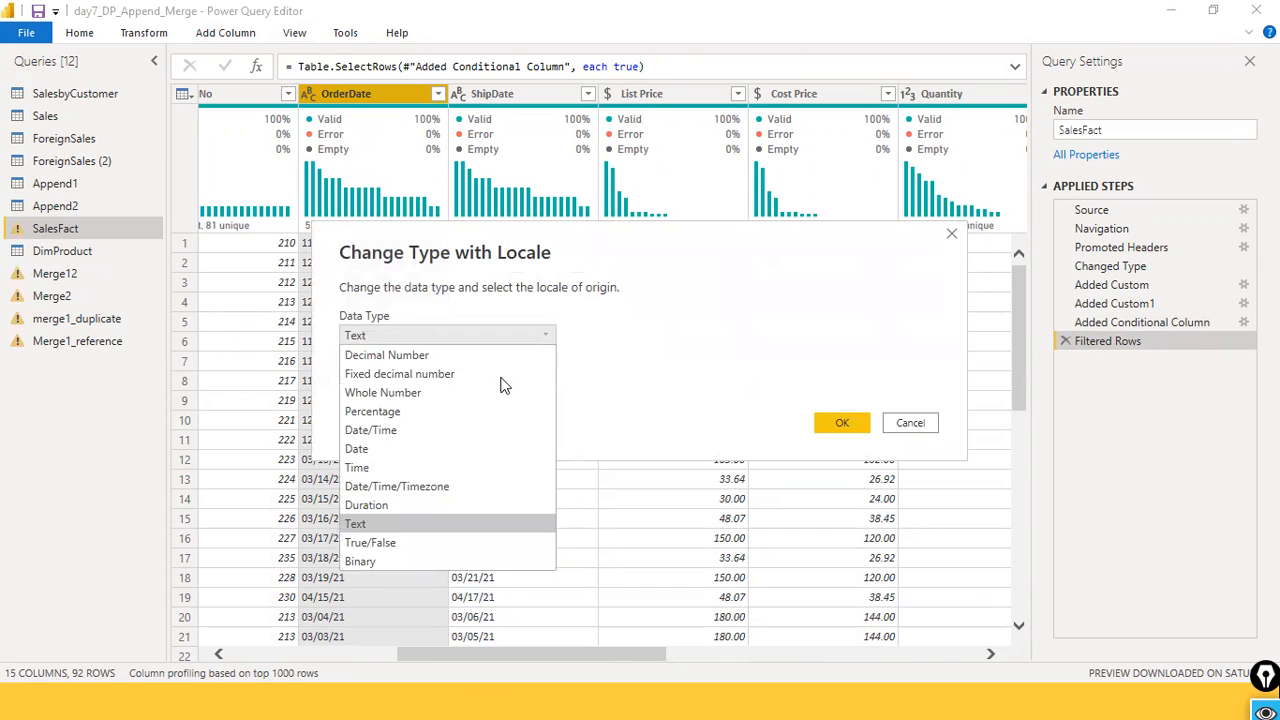
left_click(435, 452)
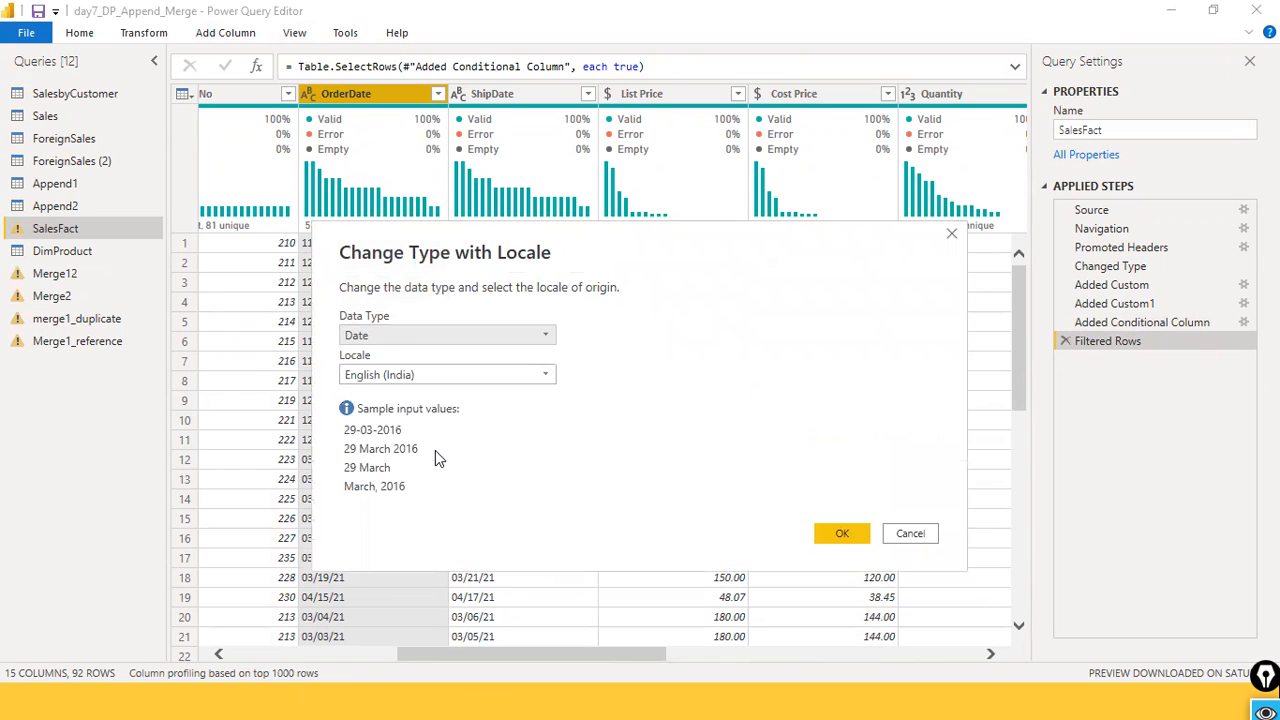
Step: Set the locale to English (United States) and apply the type change to OrderDate
left_click(554, 377)
scroll(545, 575, "down", 10)
scroll(547, 578, "down", 10)
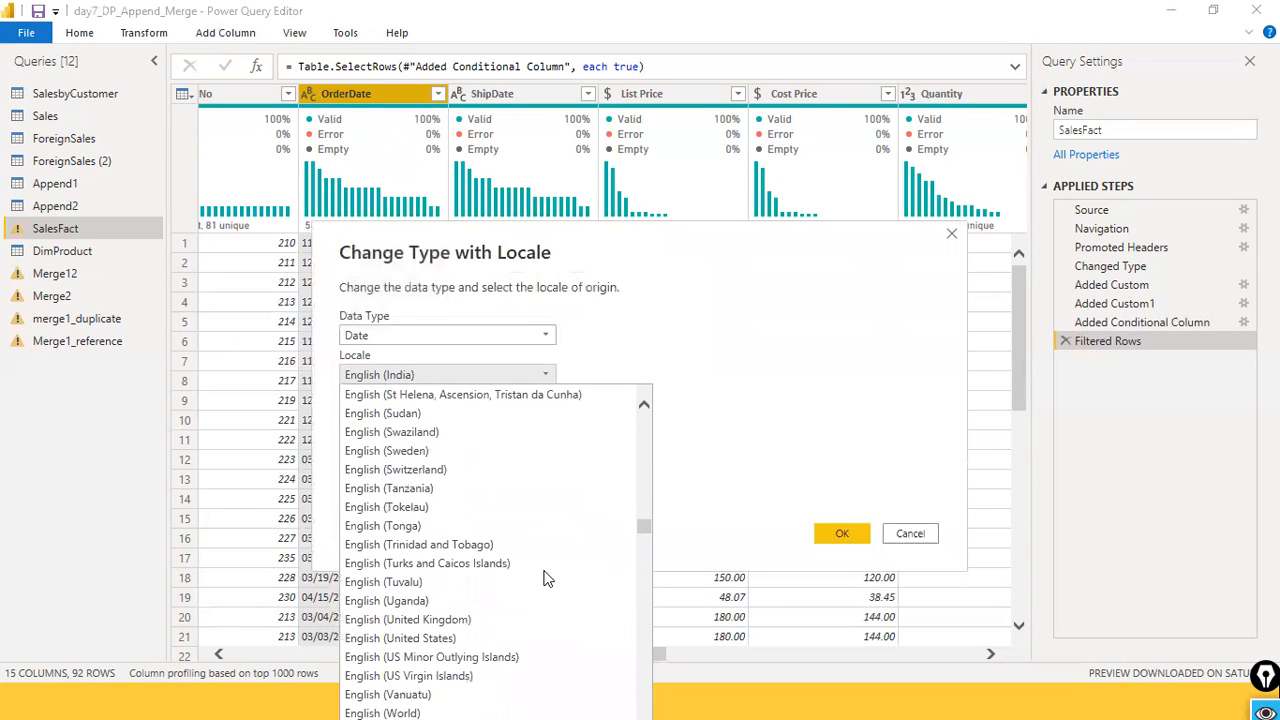
scroll(545, 578, "down", 2)
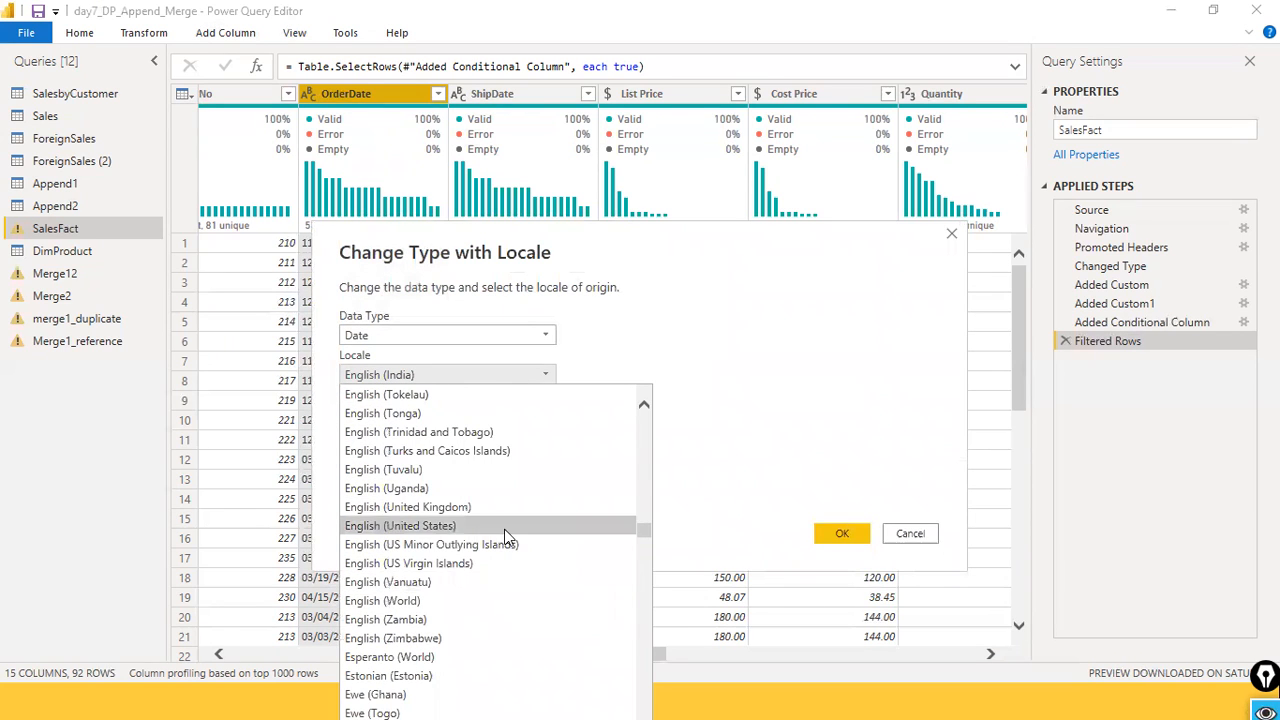
left_click(504, 527)
left_click(838, 533)
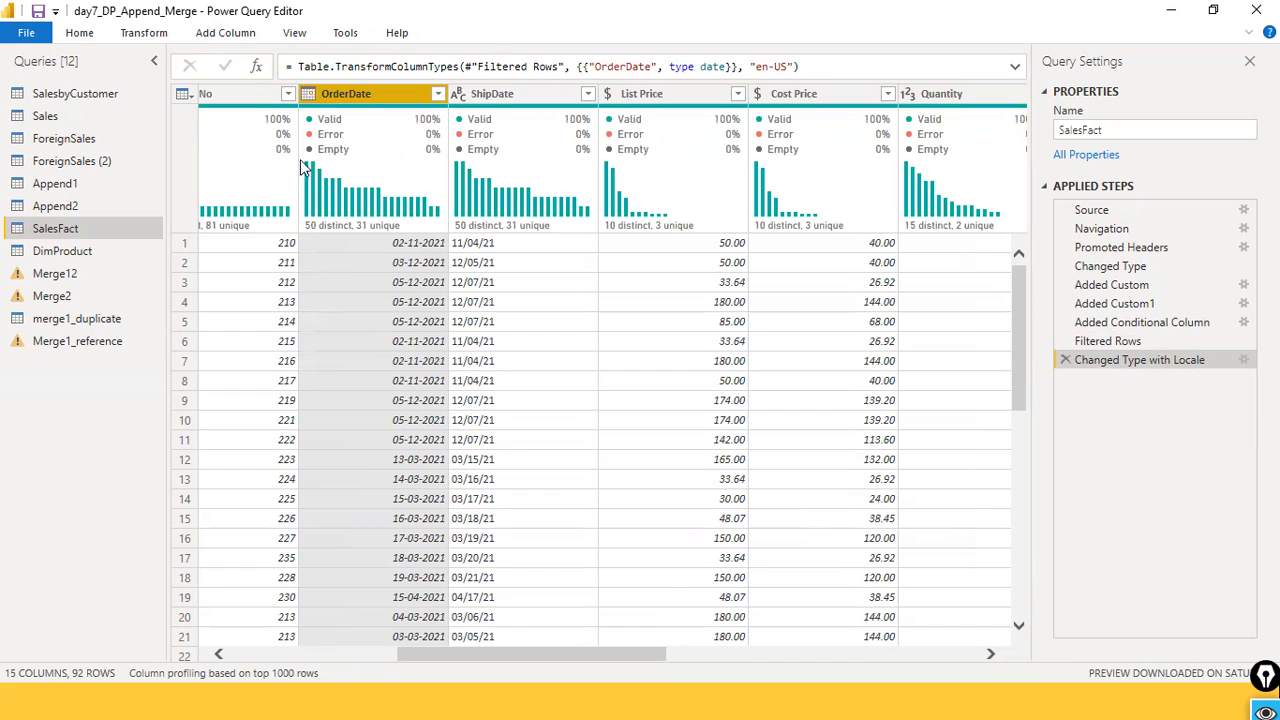
Step: Start a new custom column in SalesFact, name it Year and begin editing its formula
mouse_move(400, 180)
mouse_move(578, 222)
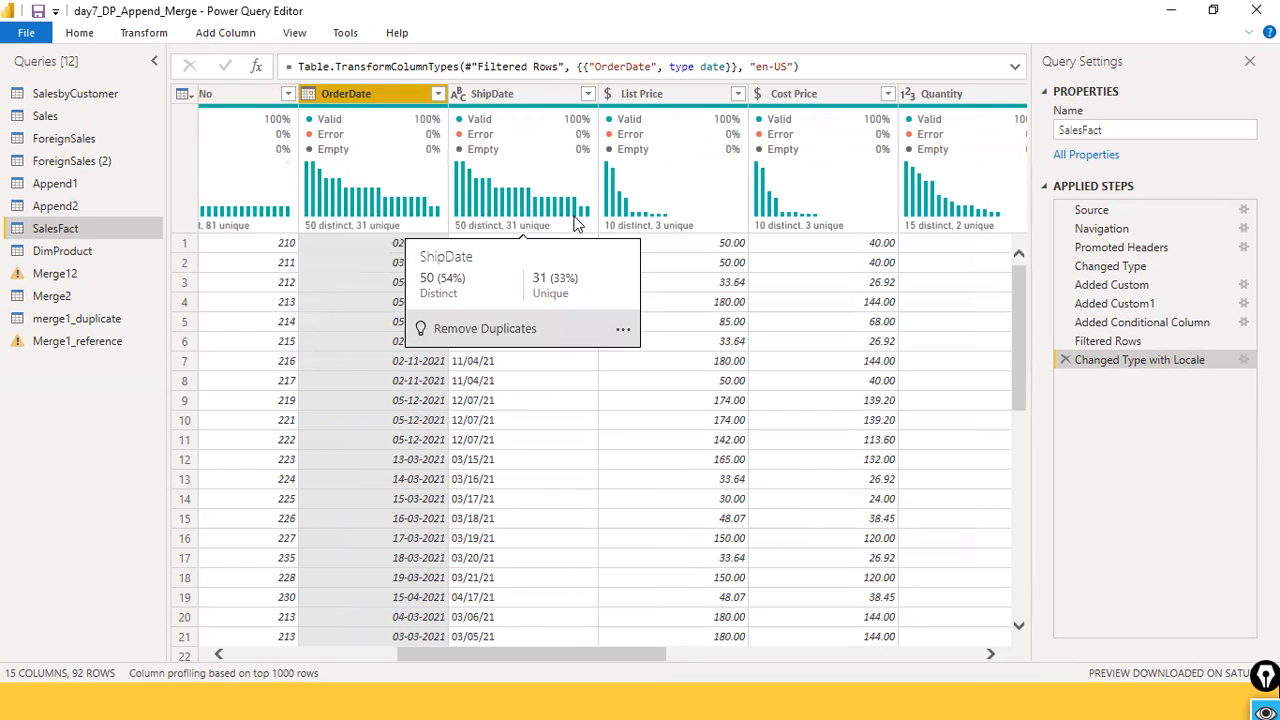
left_click(262, 32)
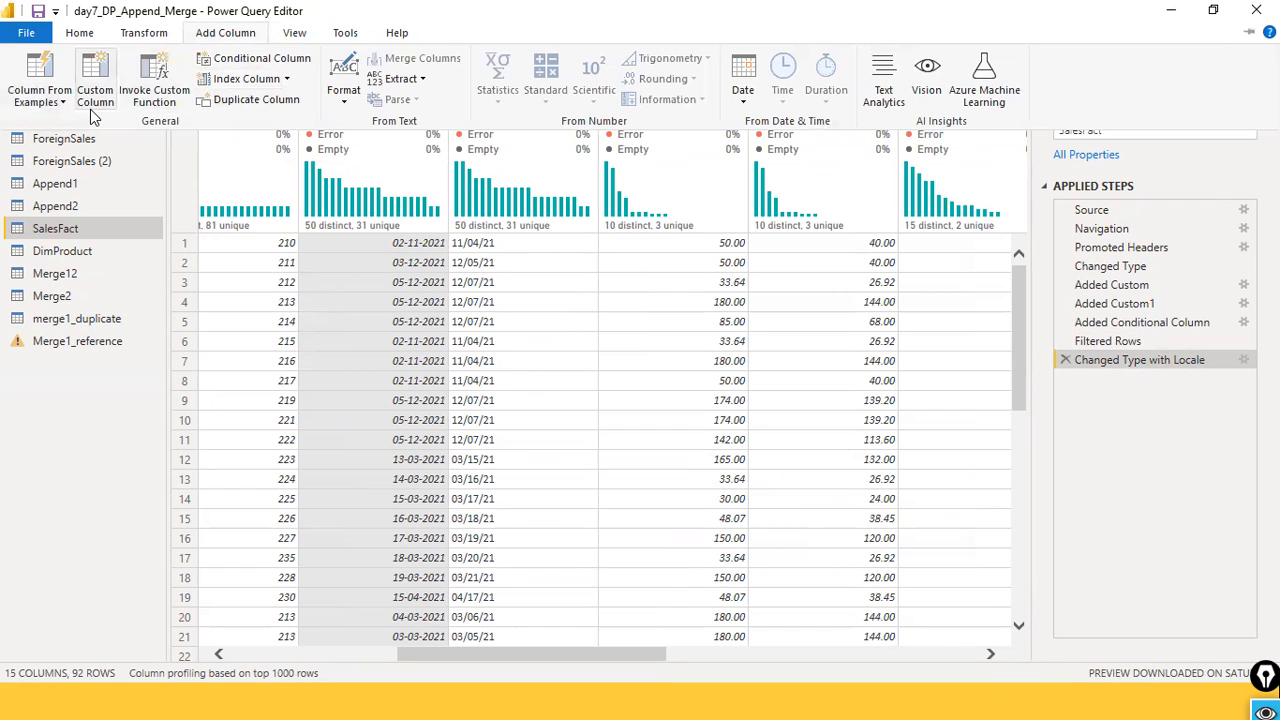
left_click(656, 188)
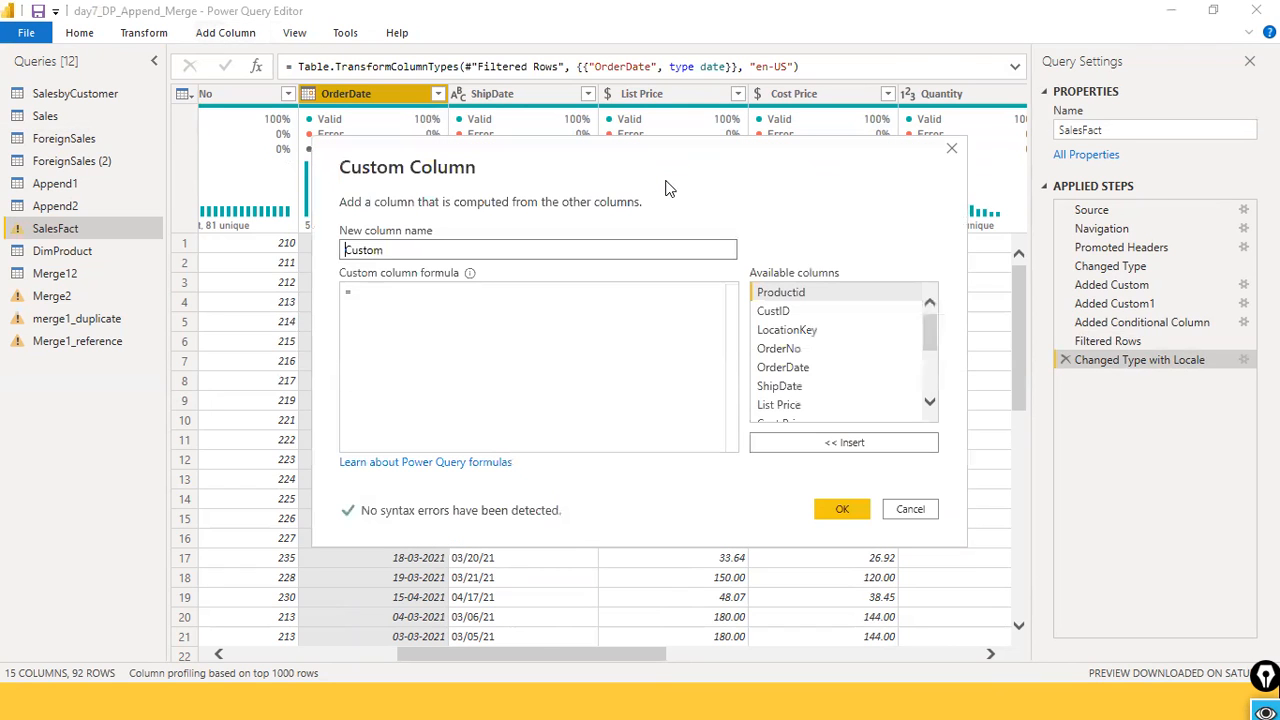
type("Year")
key("Tab")
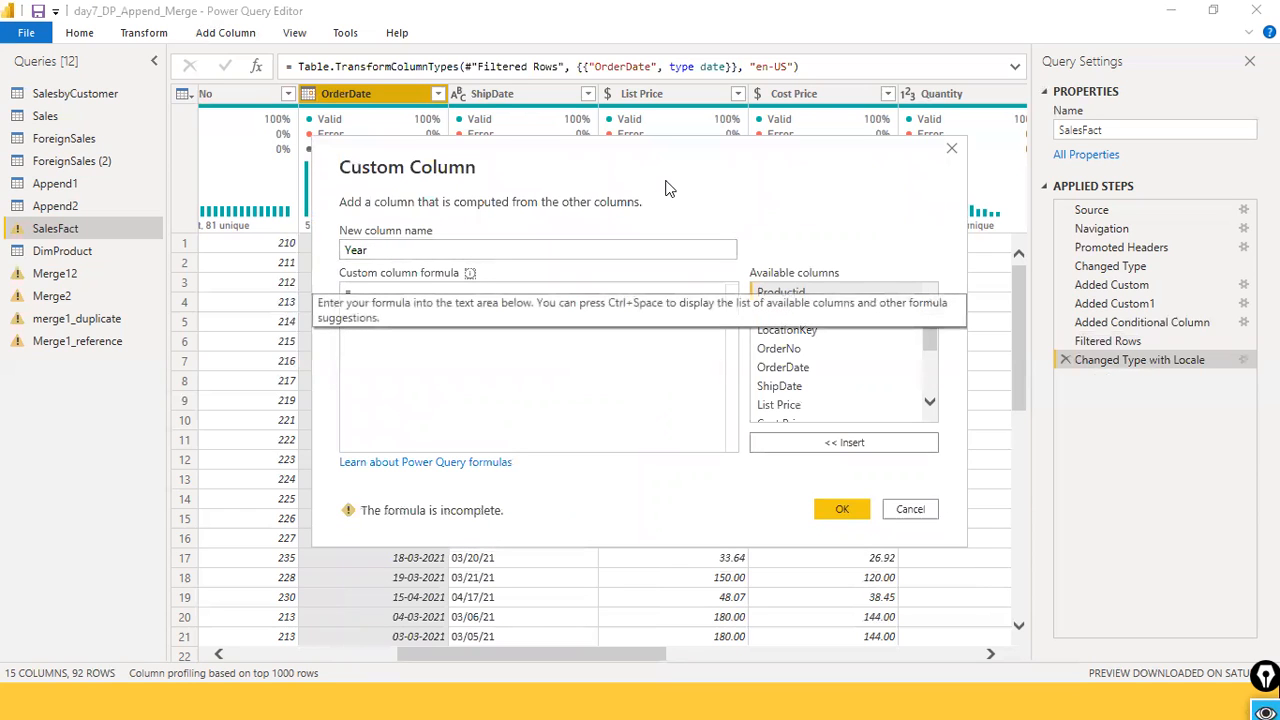
left_click(375, 315)
type("YEAR")
key("Escape")
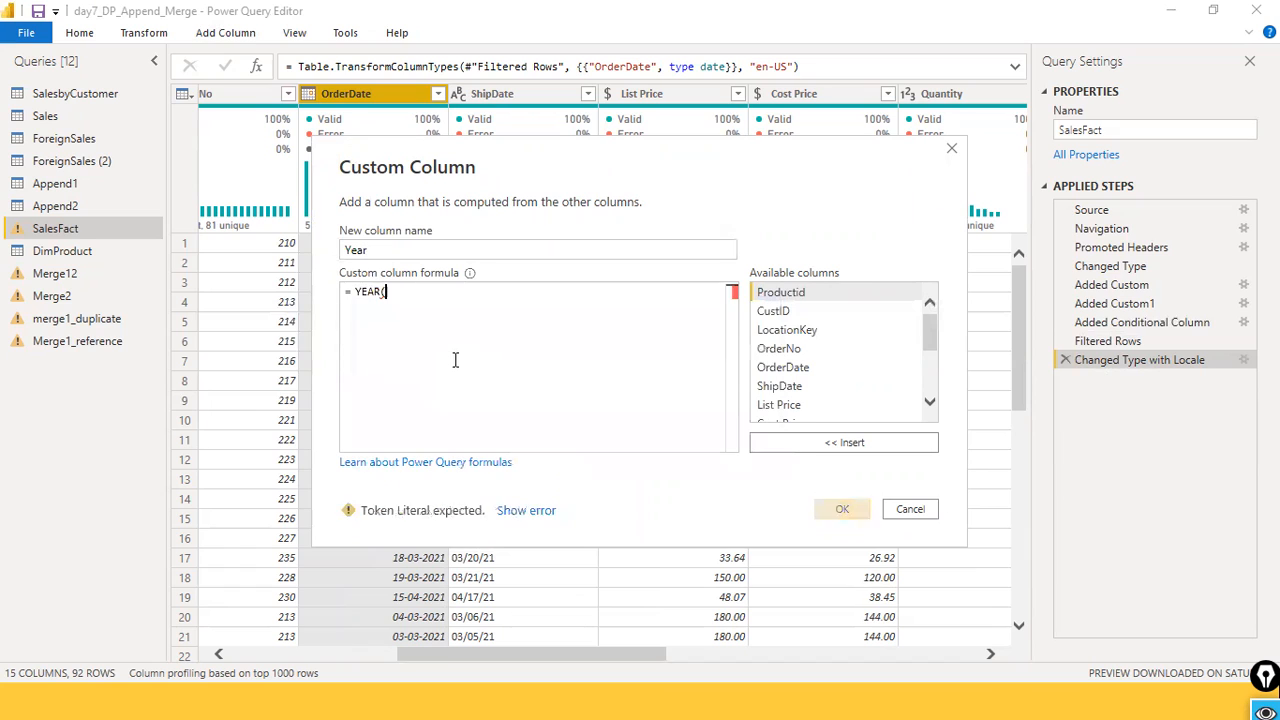
key("BackSpace")
key("BackSpace")
key("BackSpace")
key("BackSpace")
Step: Write the Year column's formula as Date.Year([OrderDate]), picking the function from the suggestions
type("year")
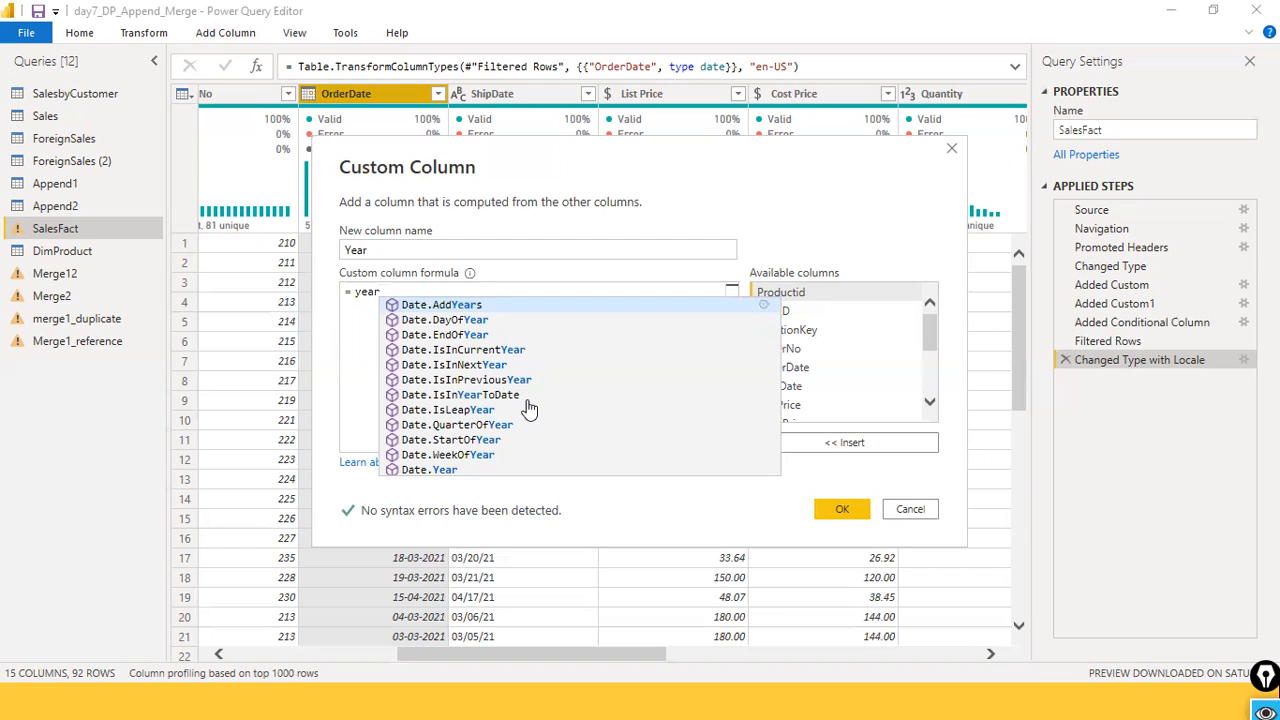
left_click(490, 469)
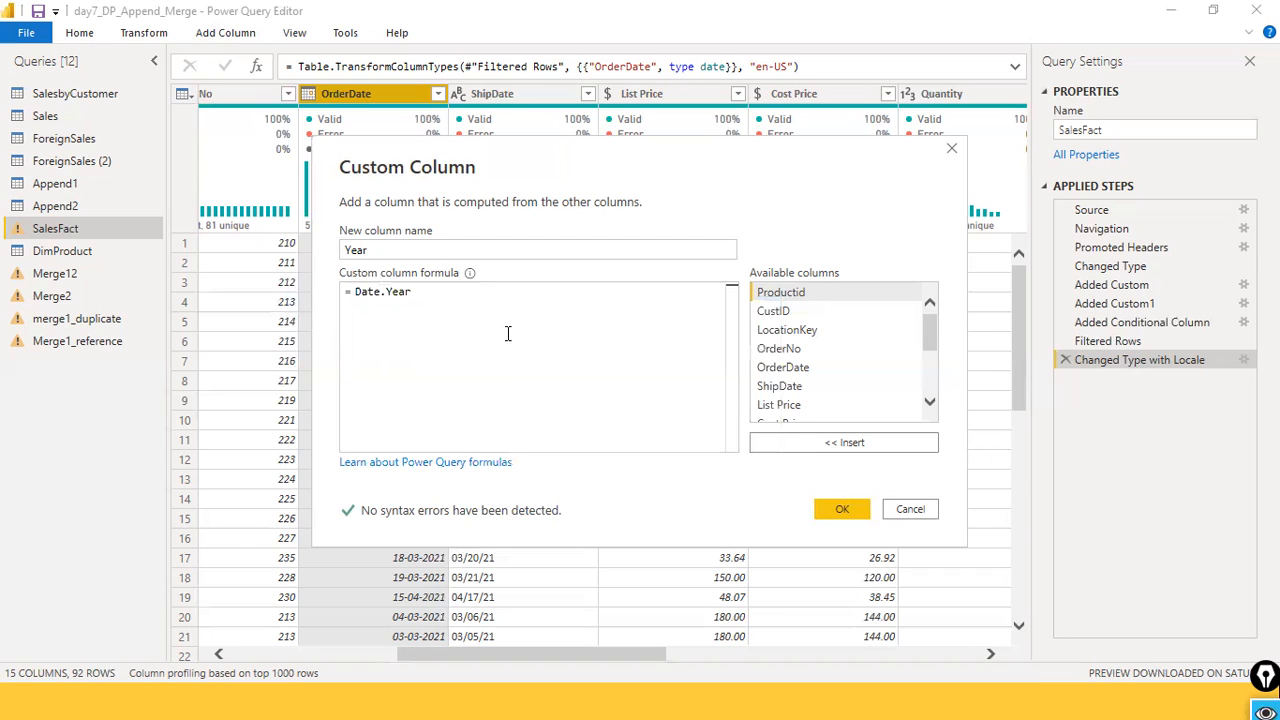
type("(")
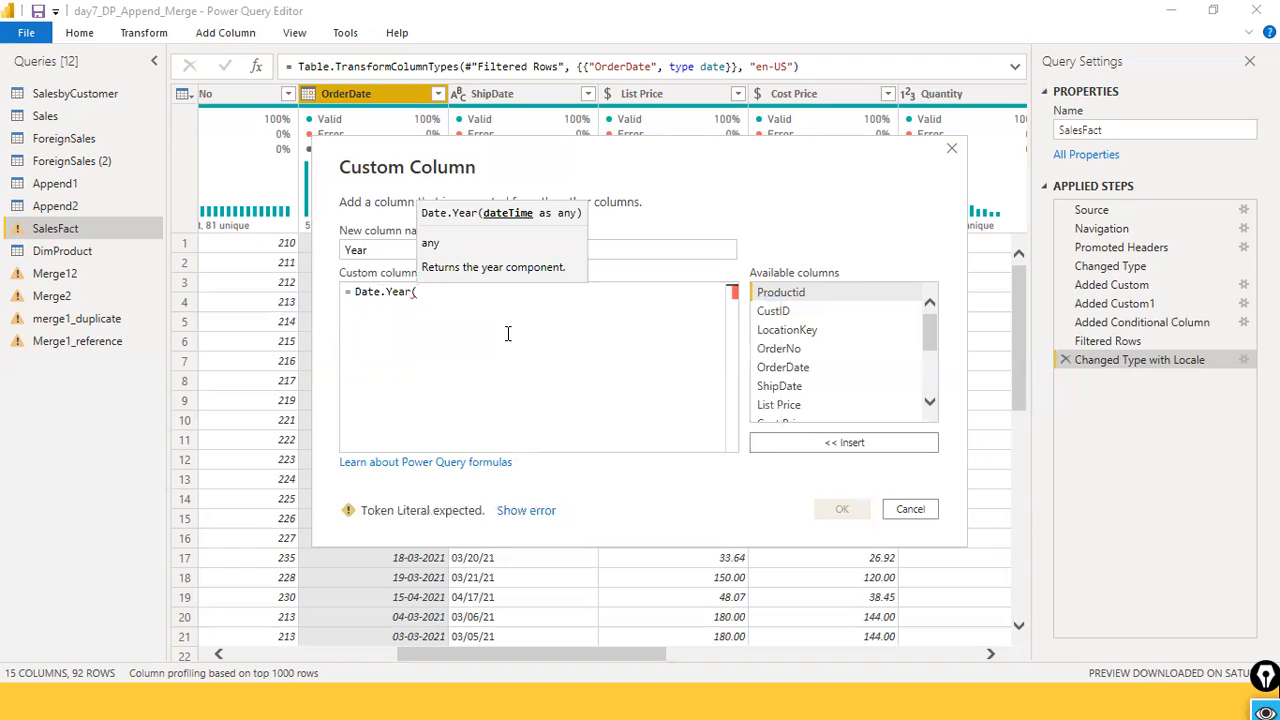
double_click(770, 373)
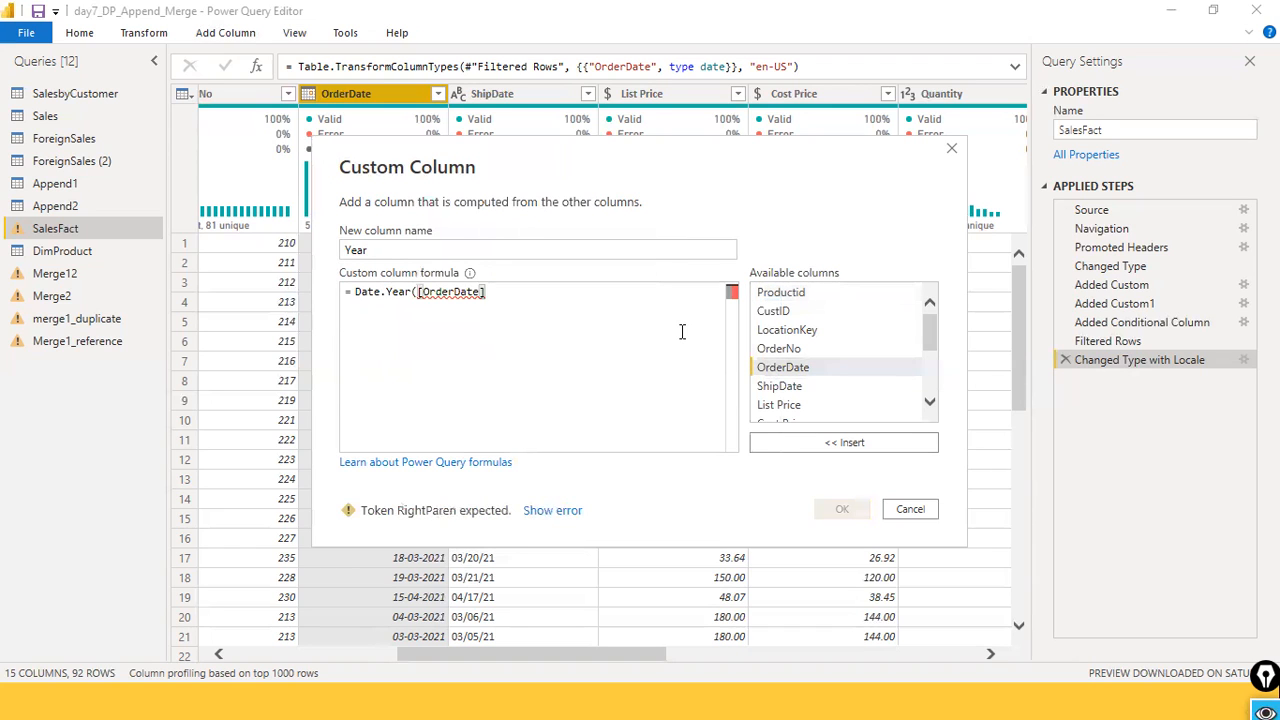
type(")")
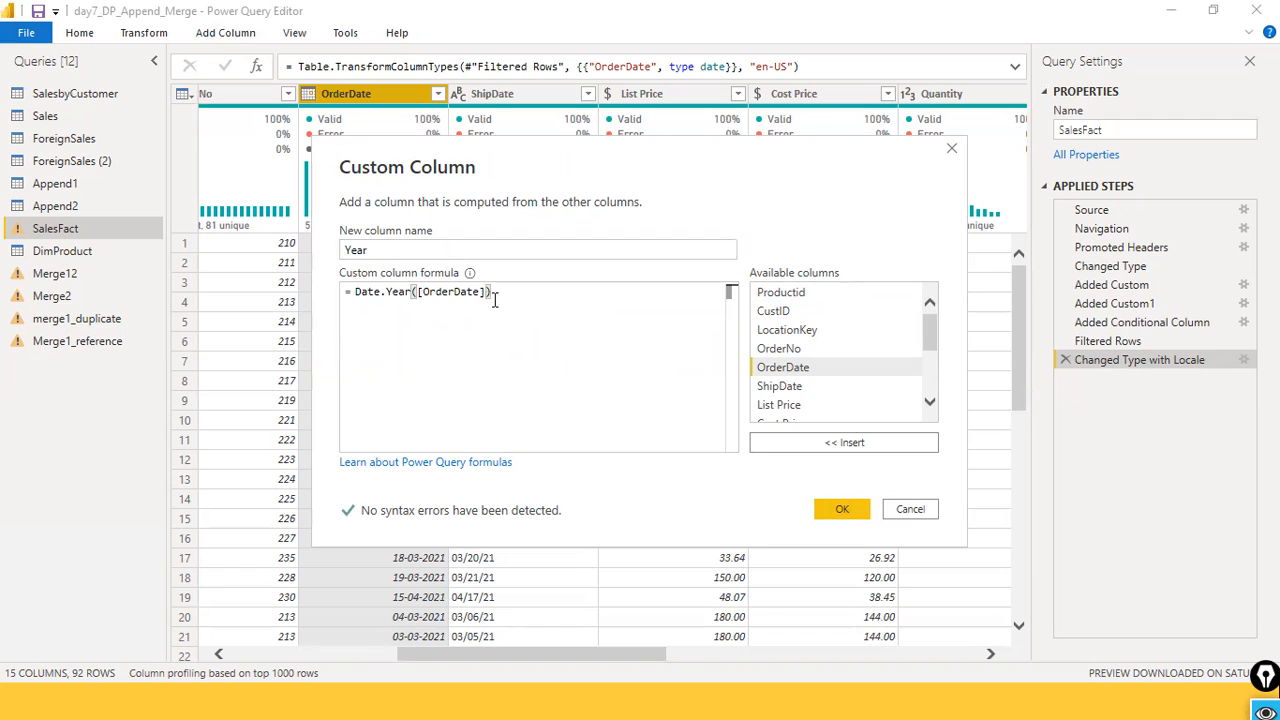
Step: Clear the whole formula of the Year custom column
key("BackSpace")
key("BackSpace")
key("BackSpace")
key("BackSpace")
key("BackSpace")
key("BackSpace")
key("BackSpace")
key("BackSpace")
key("BackSpace")
key("BackSpace")
key("BackSpace")
key("BackSpace")
key("BackSpace")
key("BackSpace")
key("BackSpace")
key("BackSpace")
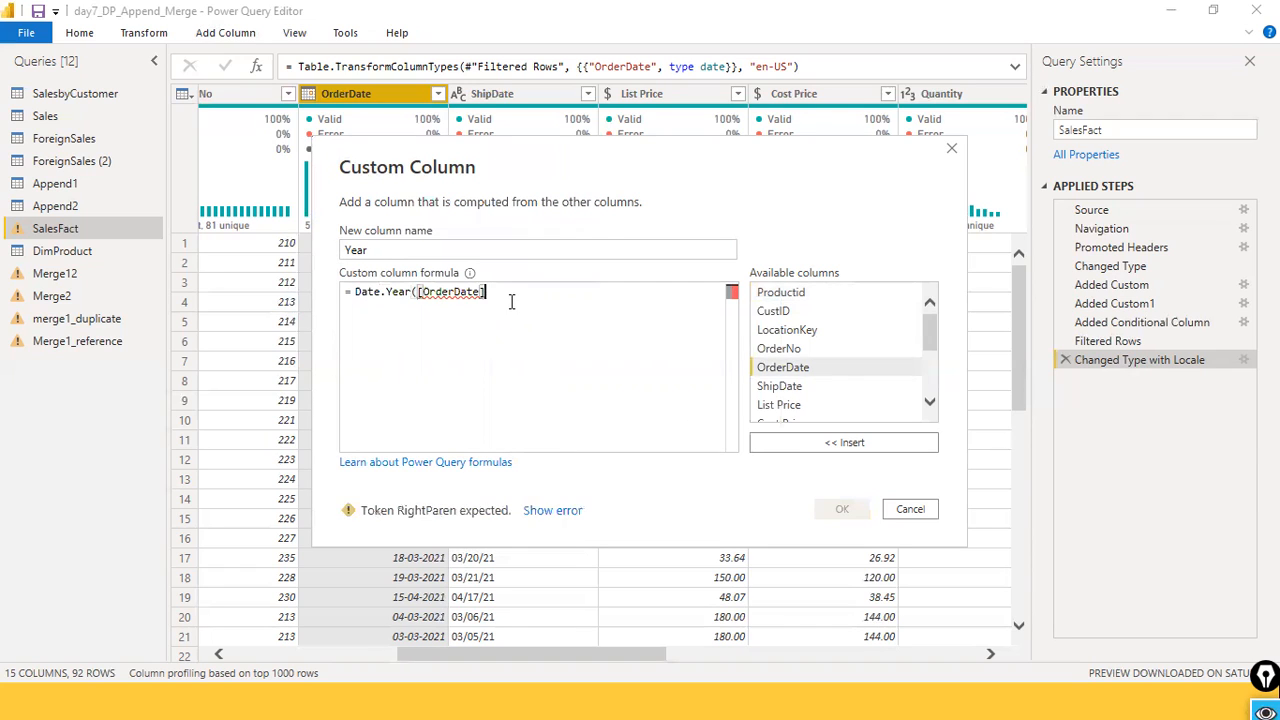
key("BackSpace")
key("BackSpace")
key("BackSpace")
key("BackSpace")
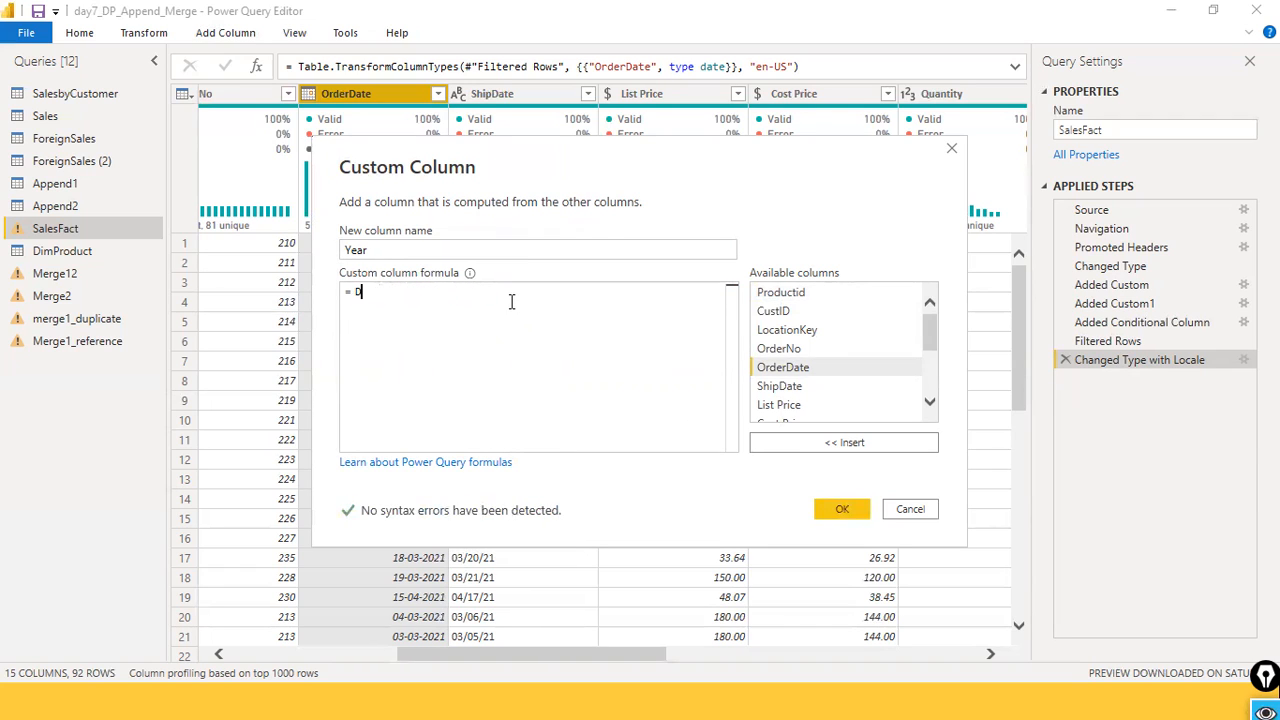
key("BackSpace")
Step: Enter Date.Year([OrderDate]) as the custom column formula and create the Year column
type("yeara")
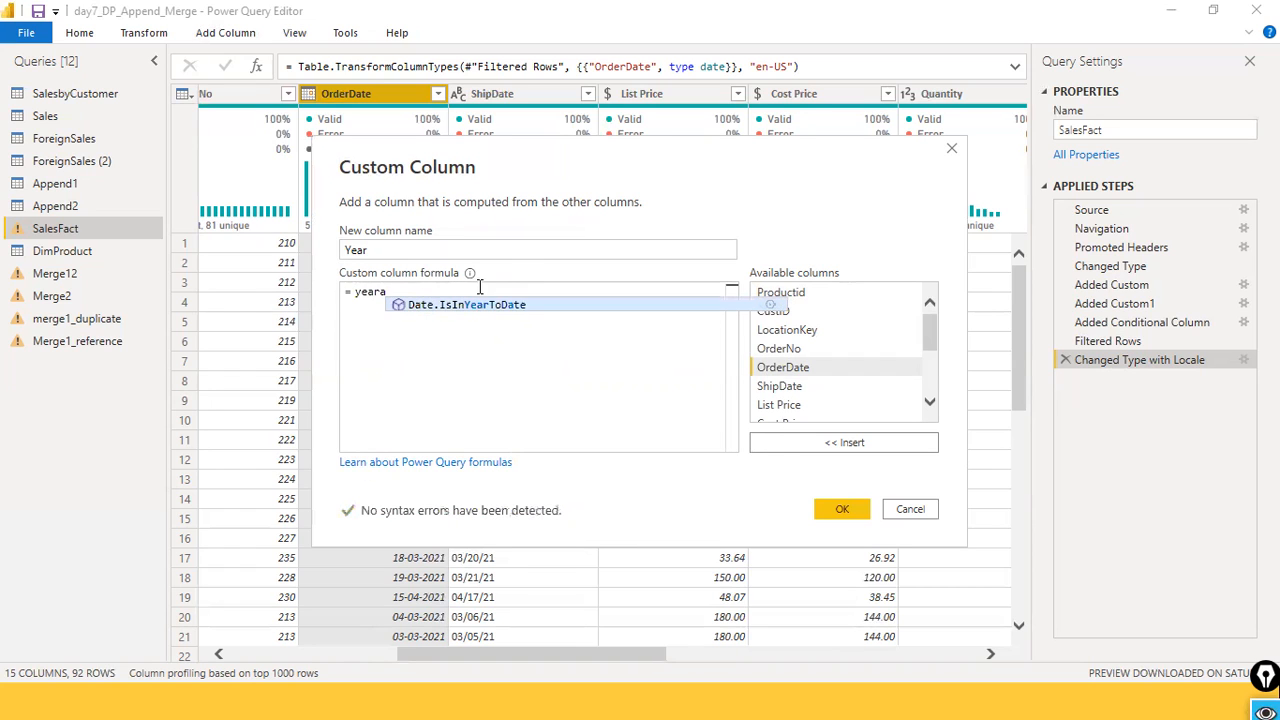
key("BackSpace")
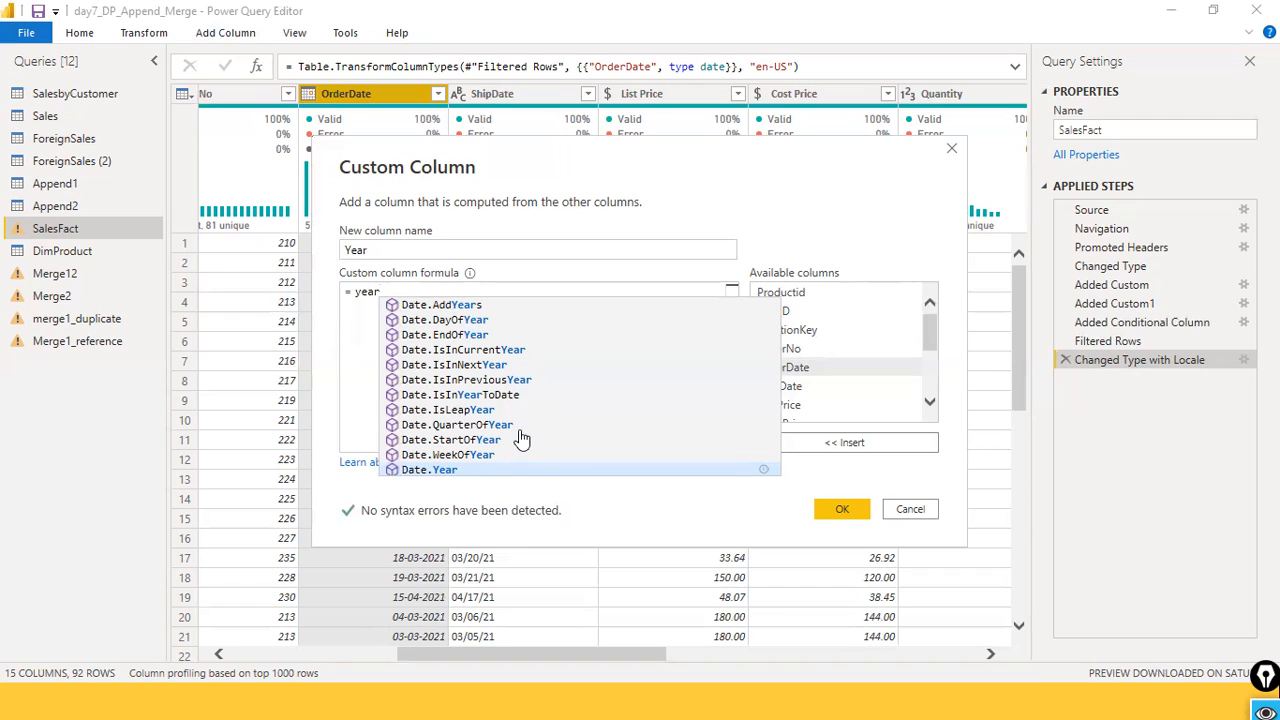
left_click(449, 471)
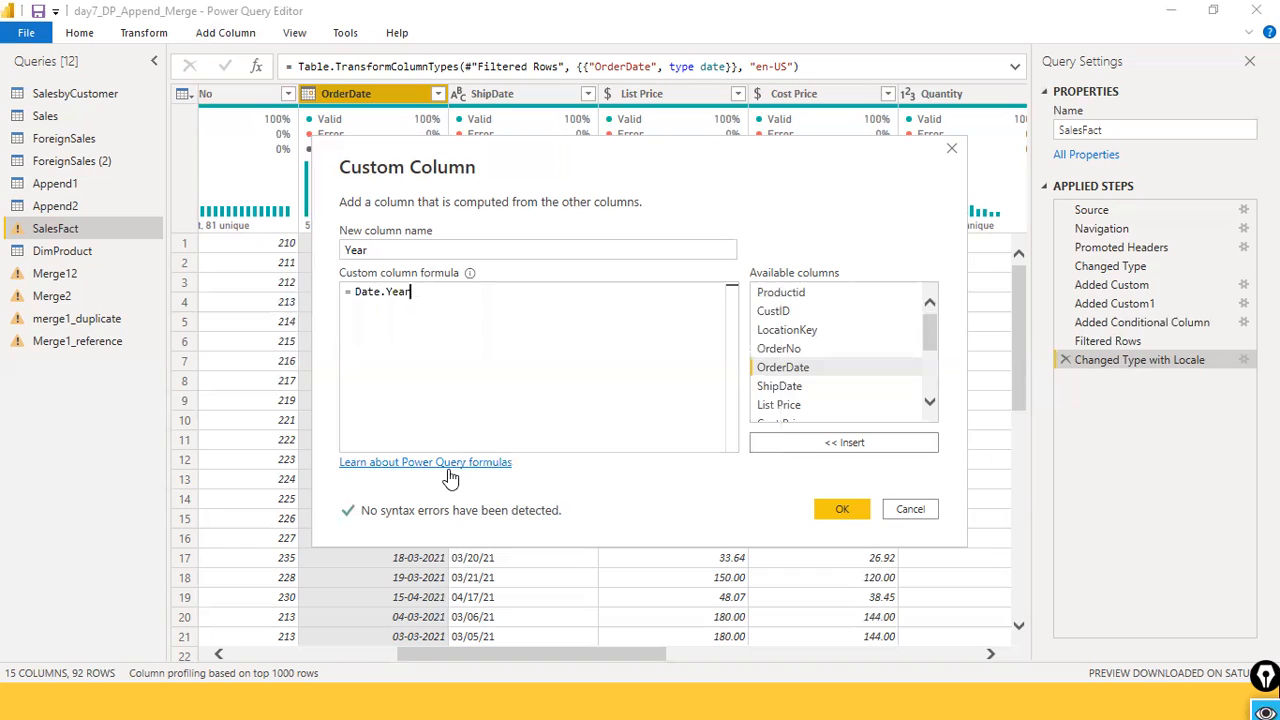
type("(")
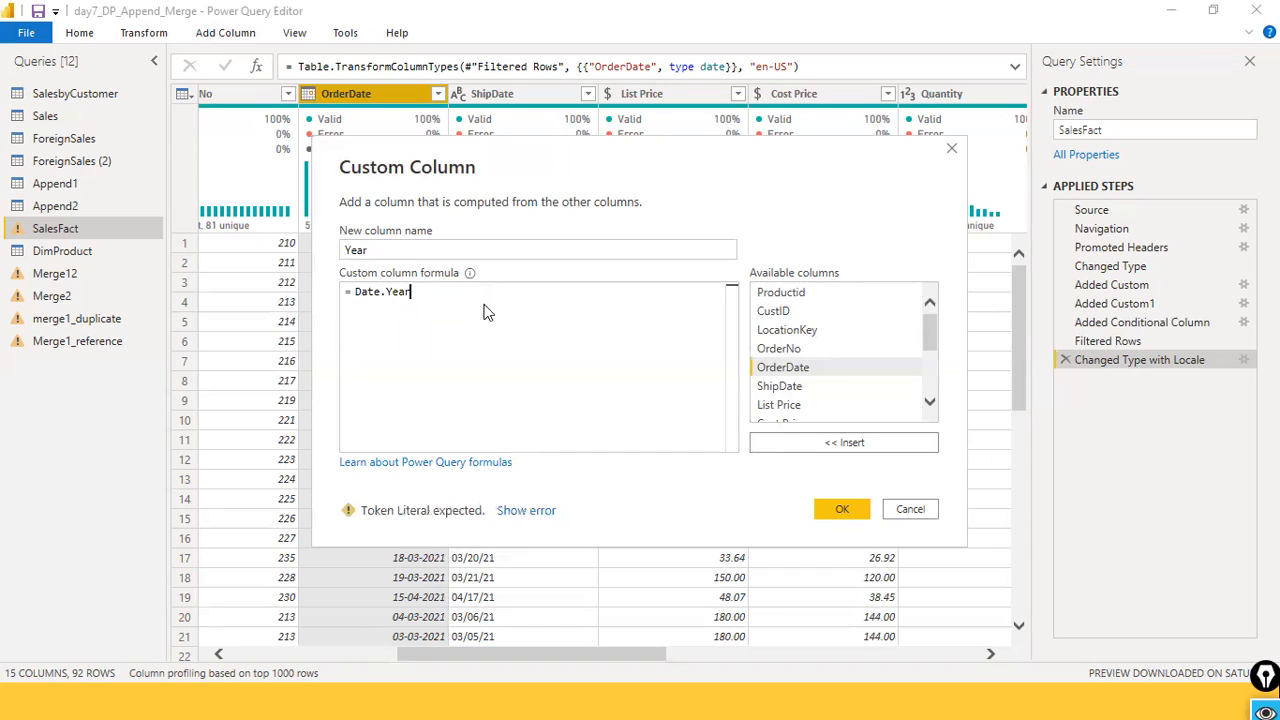
left_click(782, 367)
double_click(782, 367)
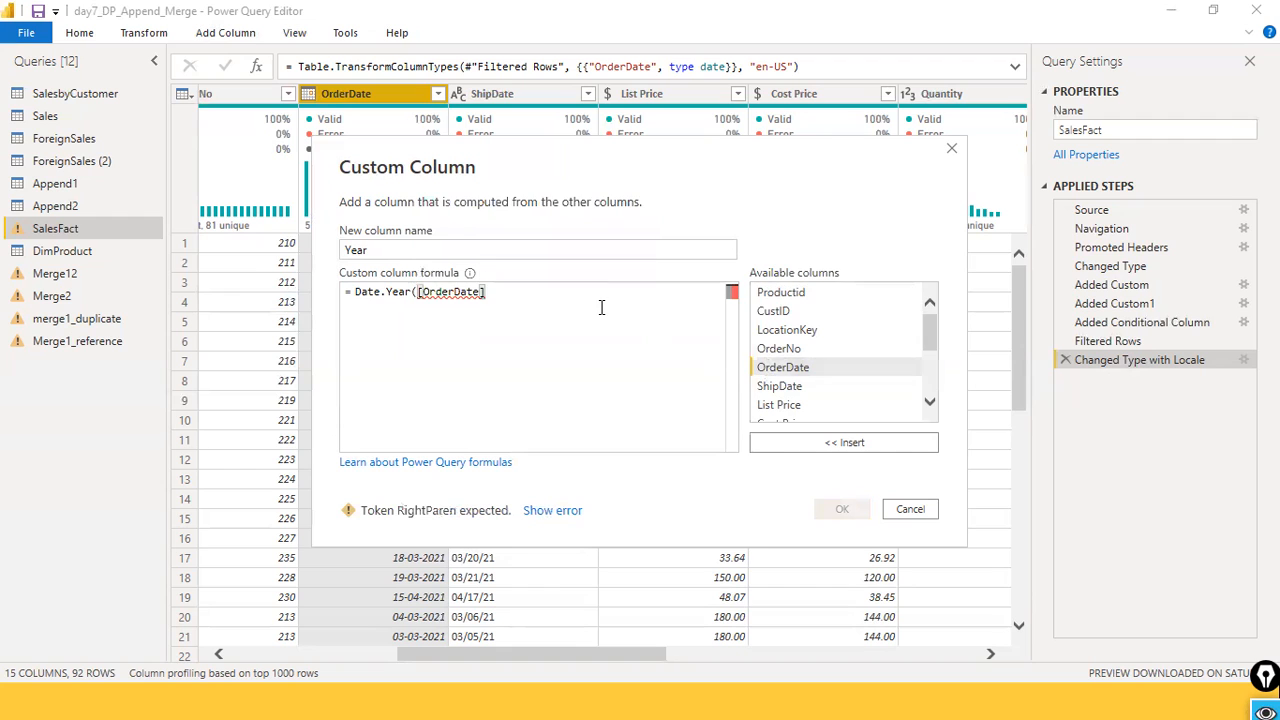
type(")")
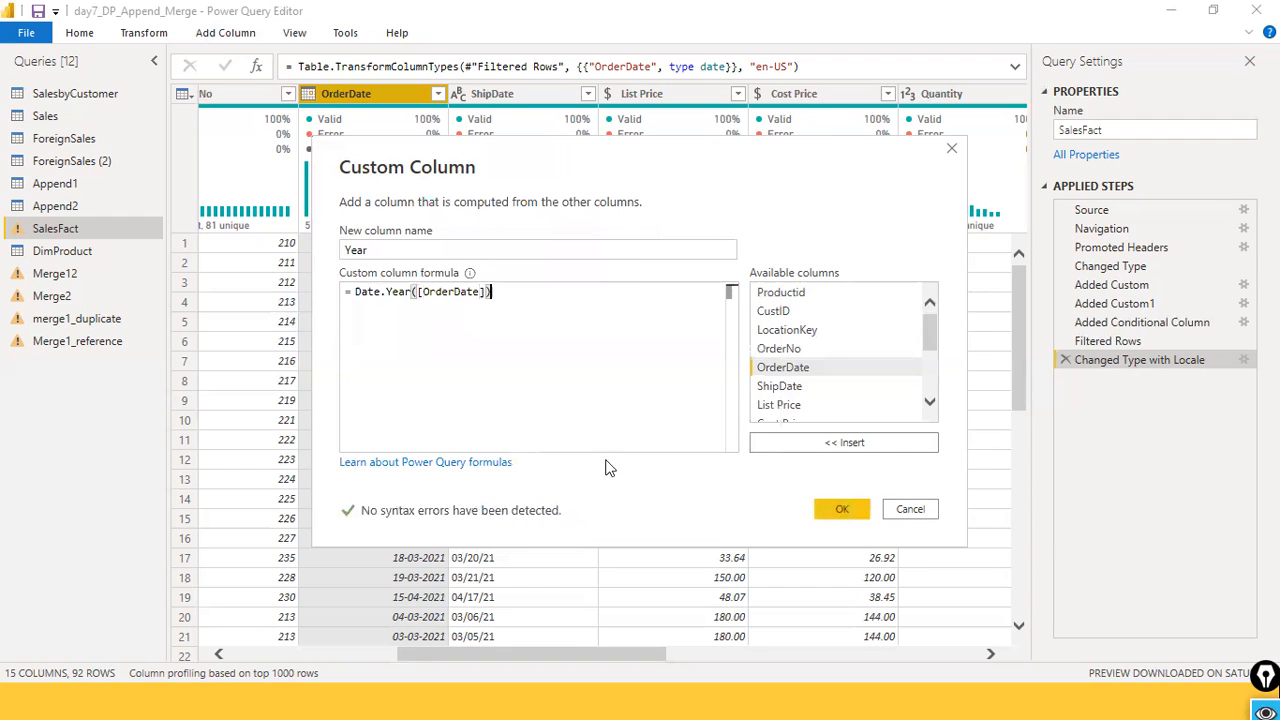
left_click(835, 510)
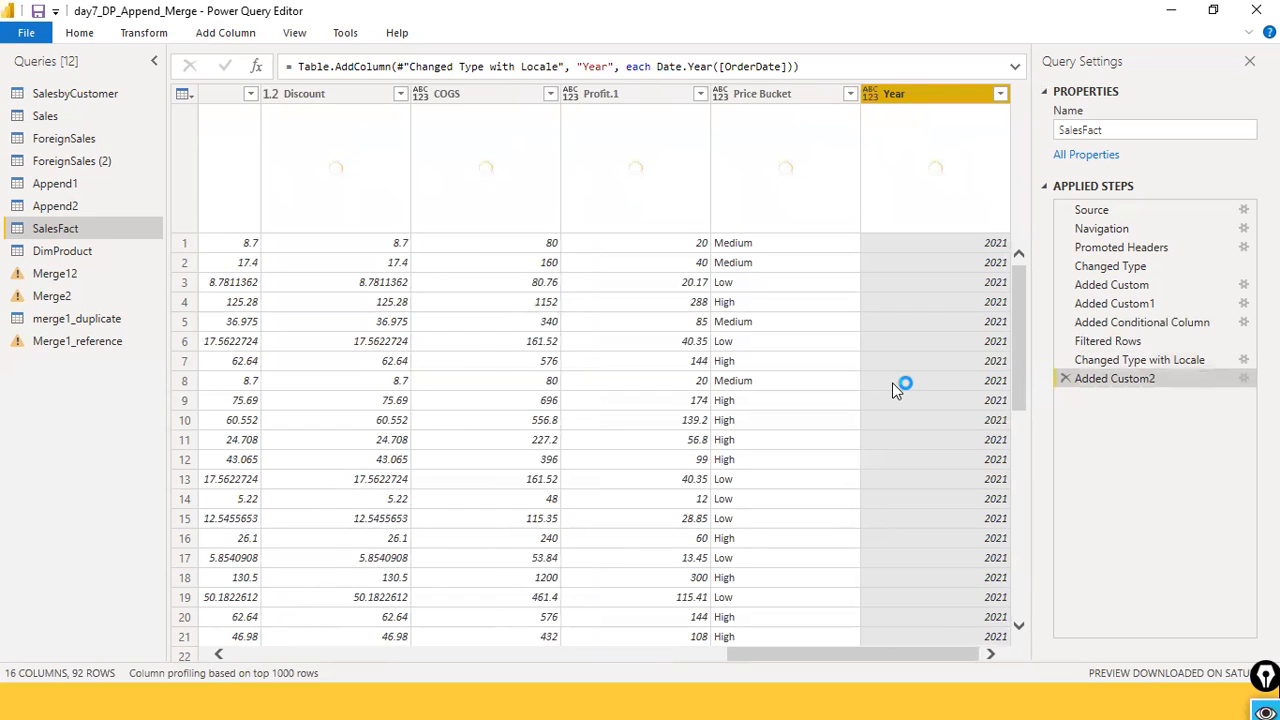
Step: Examine the values in the new Year column across the SalesFact rows
left_click(1000, 94)
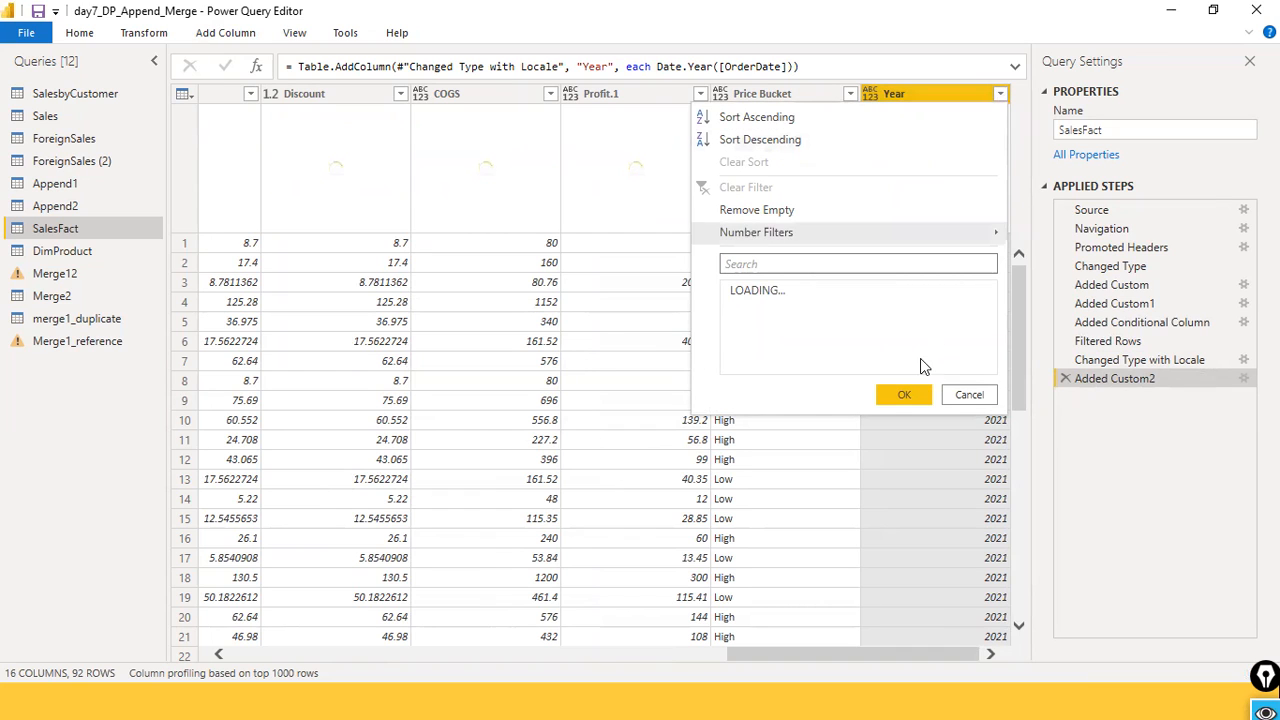
left_click(960, 398)
scroll(958, 409, "down", 8)
scroll(956, 422, "up", 7)
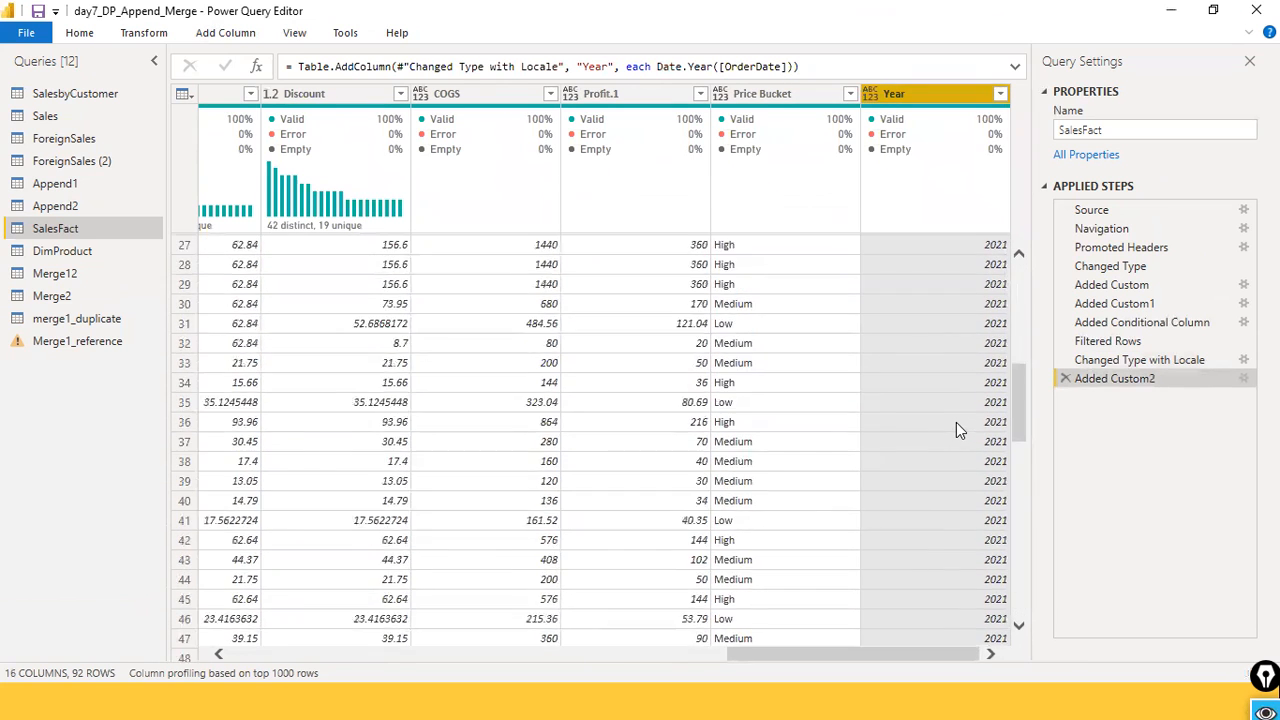
scroll(956, 429, "up", 2)
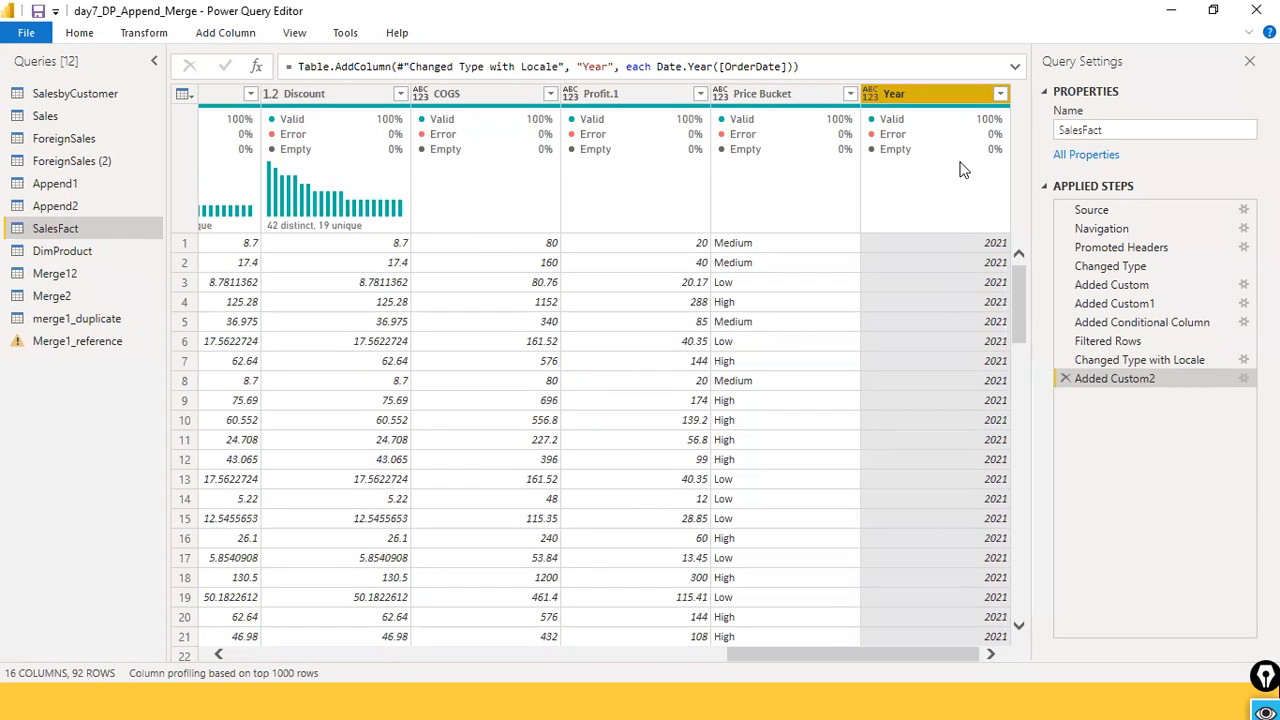
left_click(296, 33)
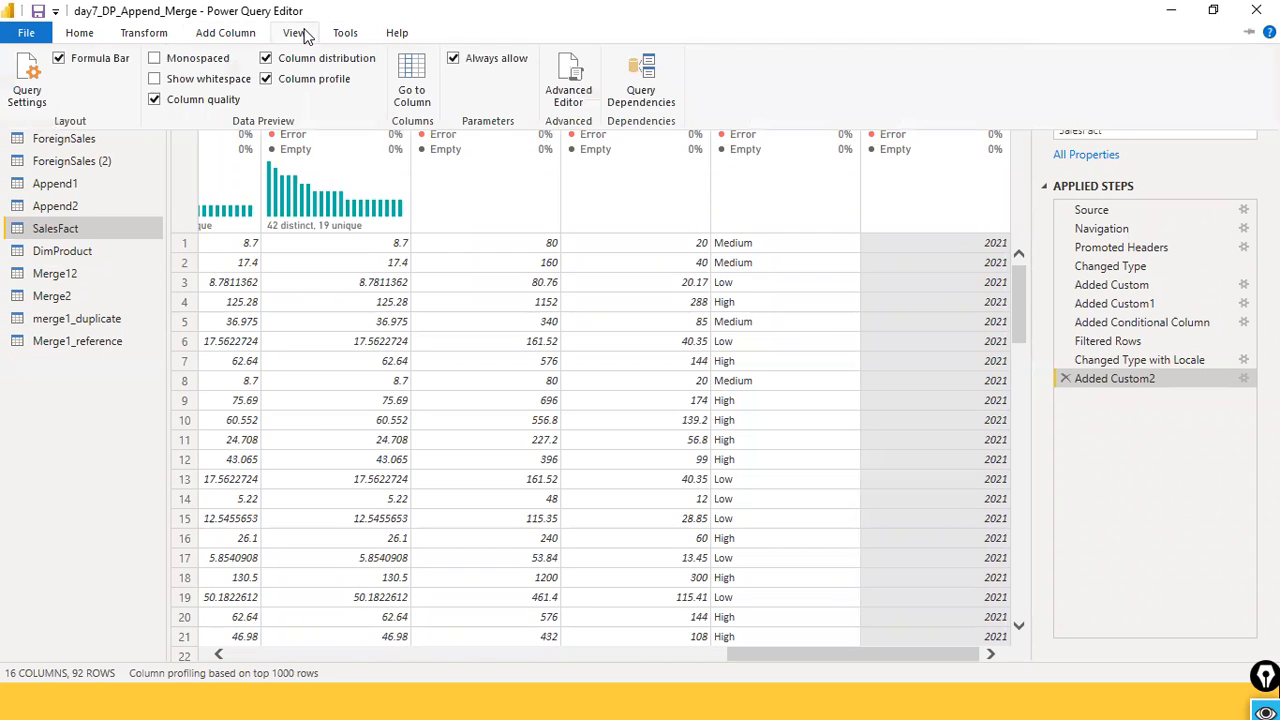
left_click(83, 34)
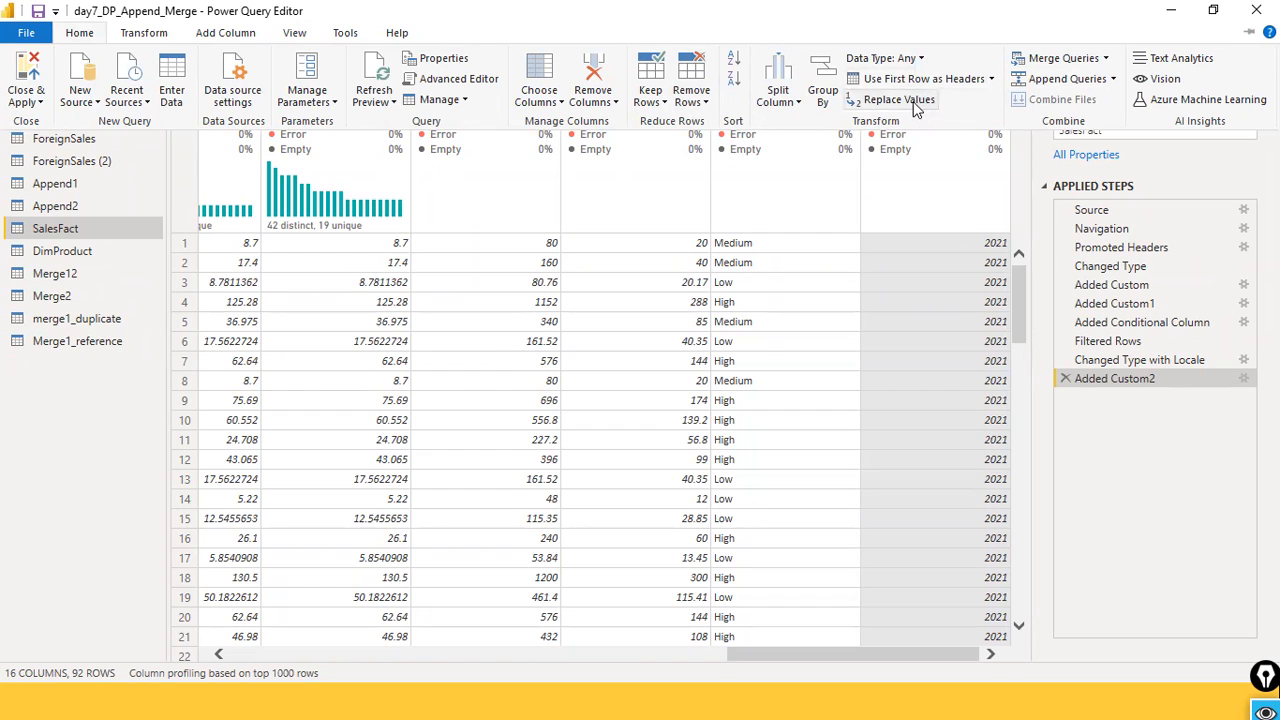
left_click(224, 32)
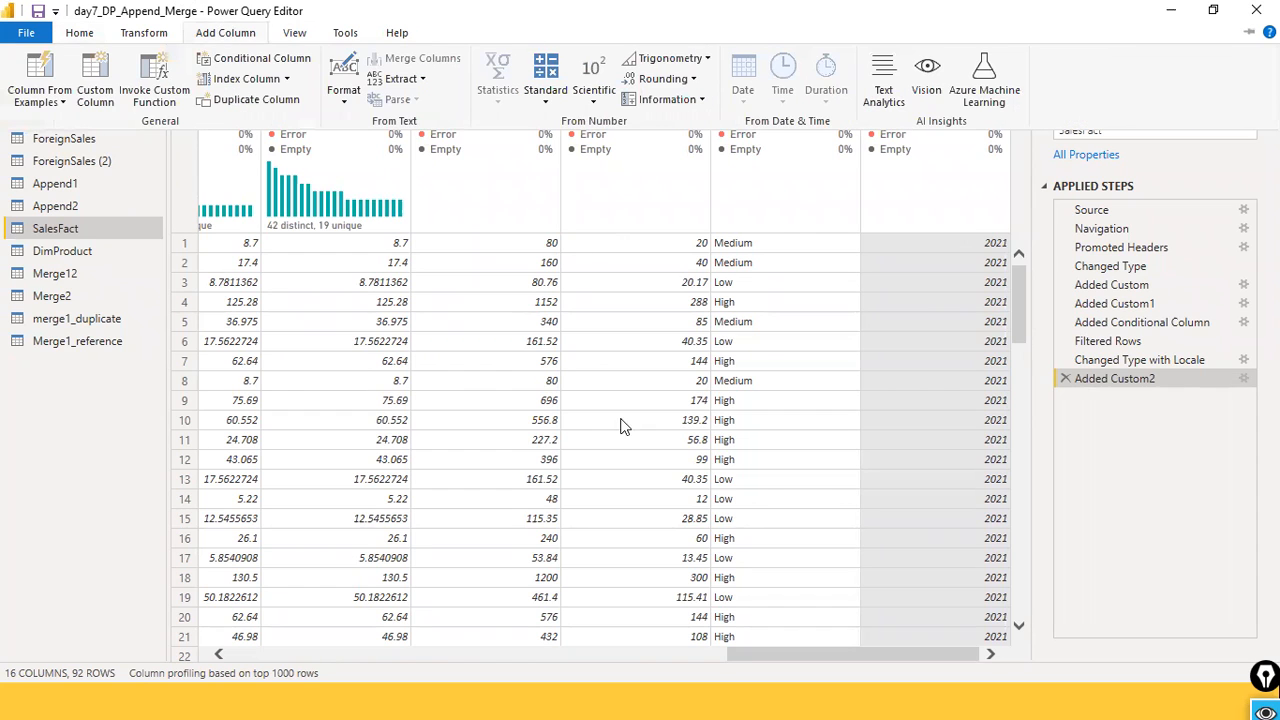
Step: Add a column to SalesFact with the month number extracted from OrderDate
left_click_drag(750, 660, 384, 639)
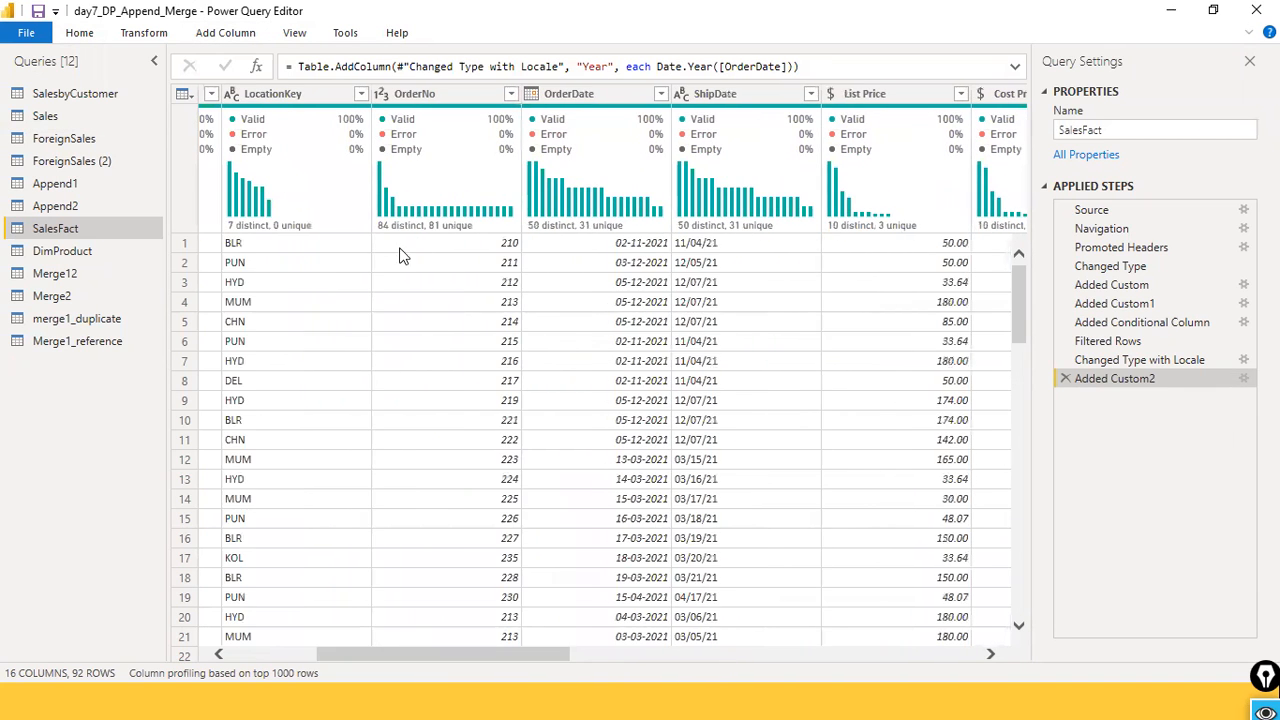
left_click(570, 88)
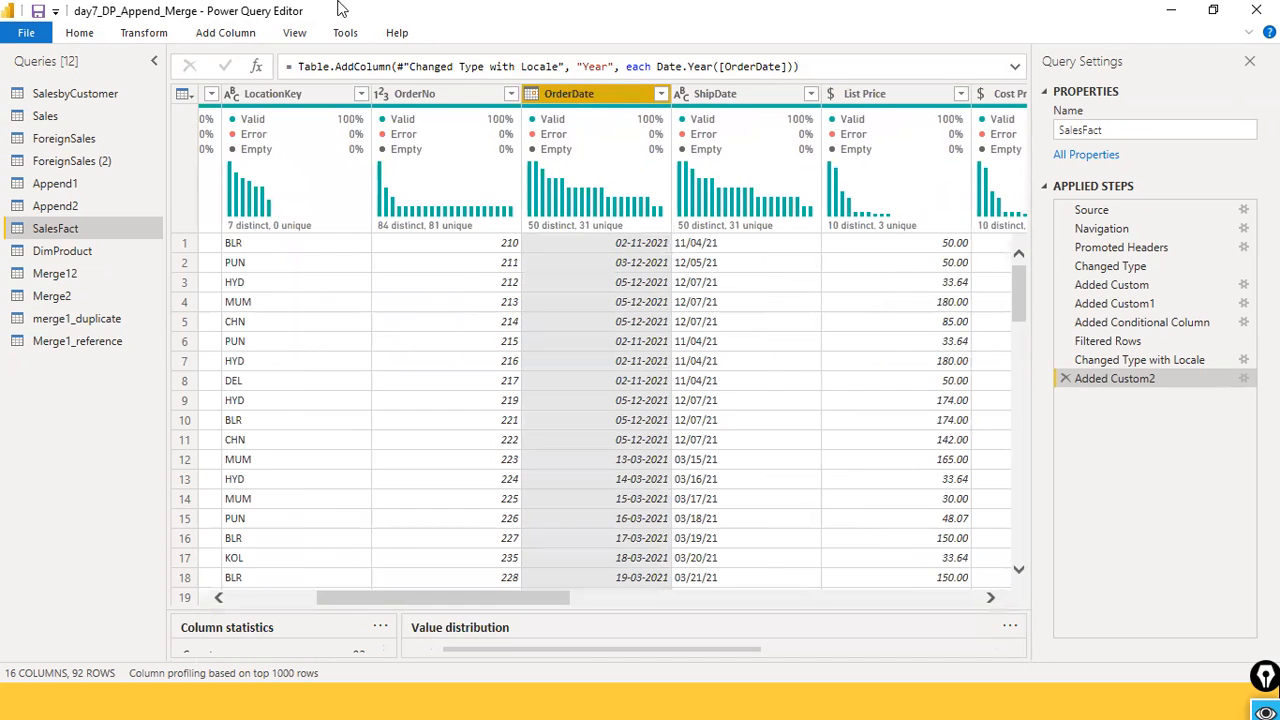
left_click(247, 36)
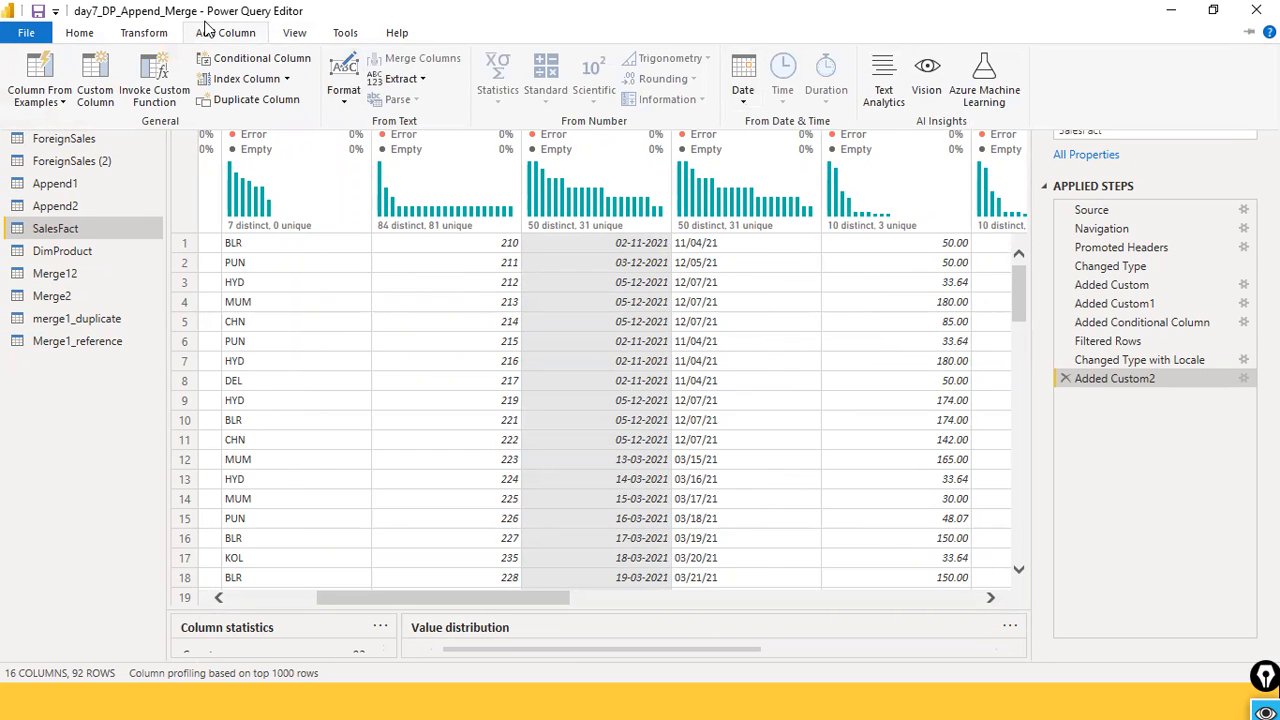
left_click(745, 108)
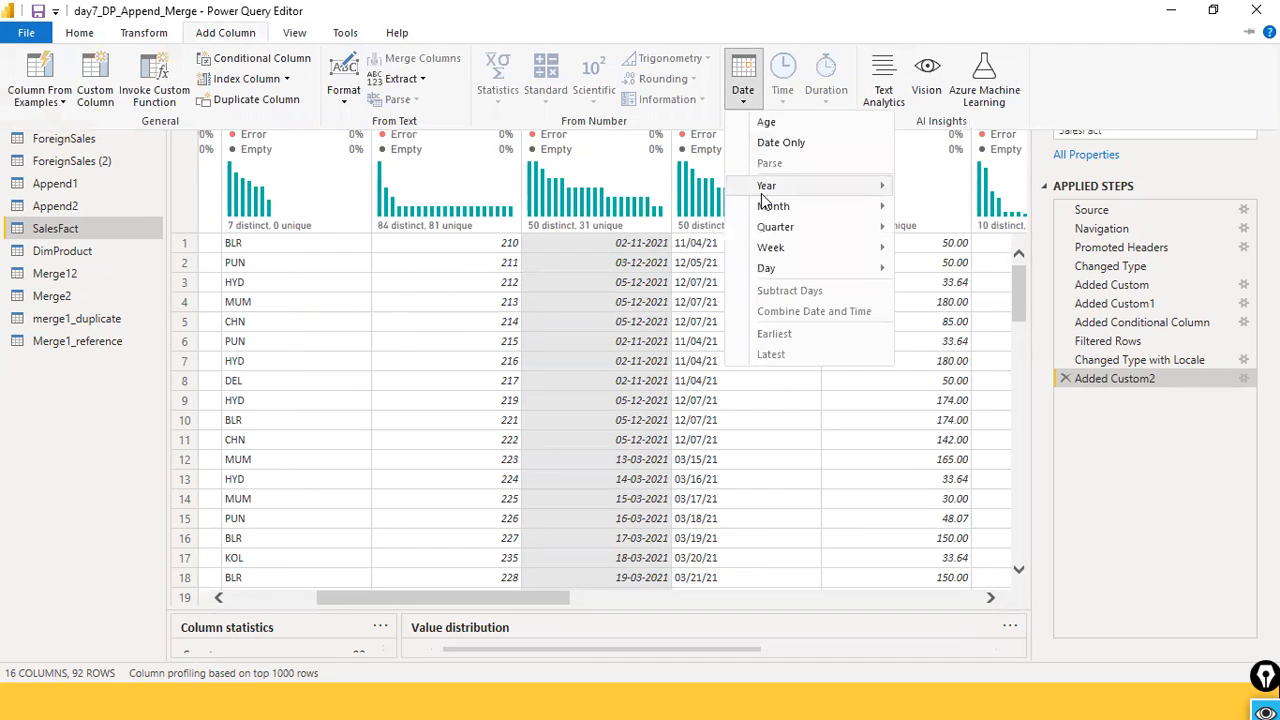
mouse_move(770, 209)
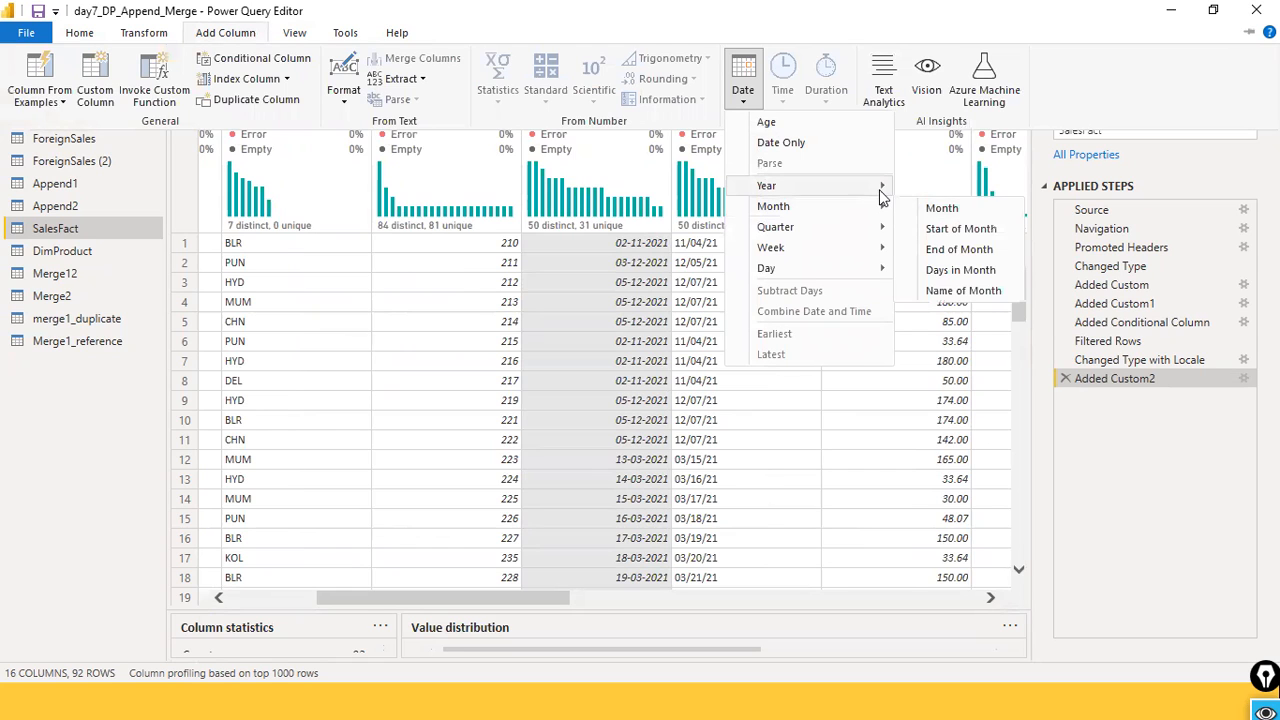
mouse_move(880, 187)
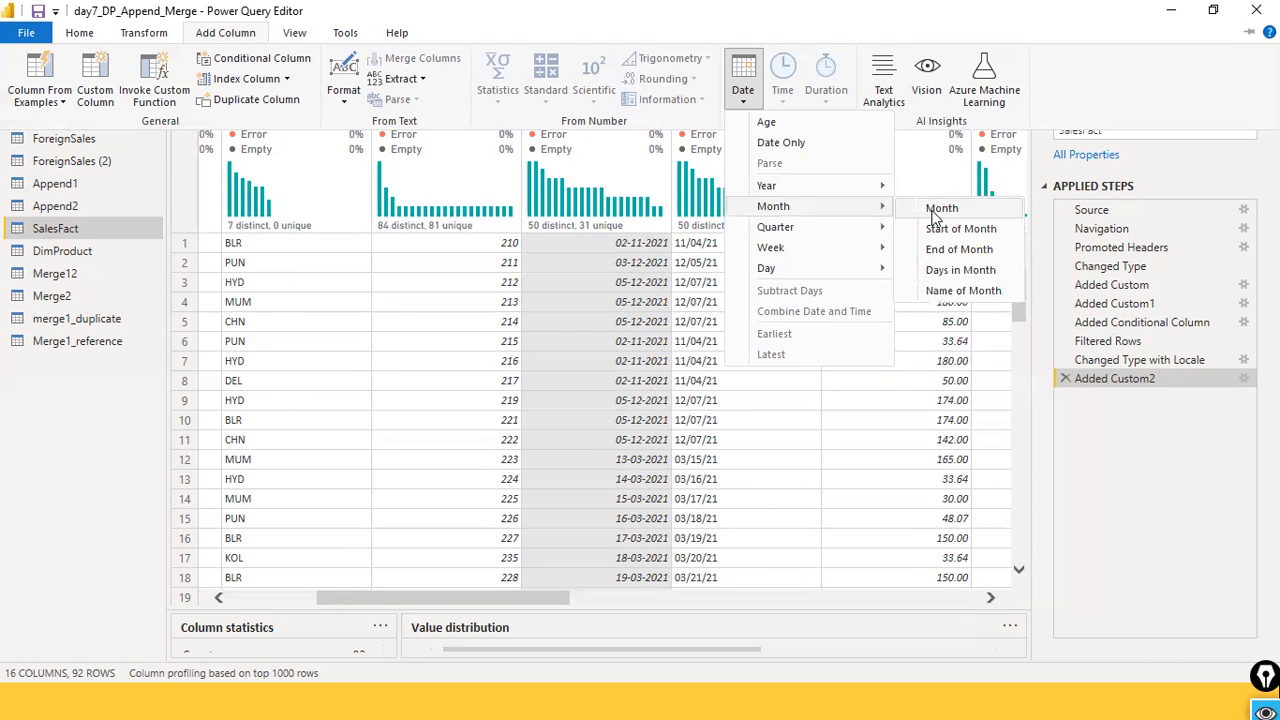
left_click(935, 210)
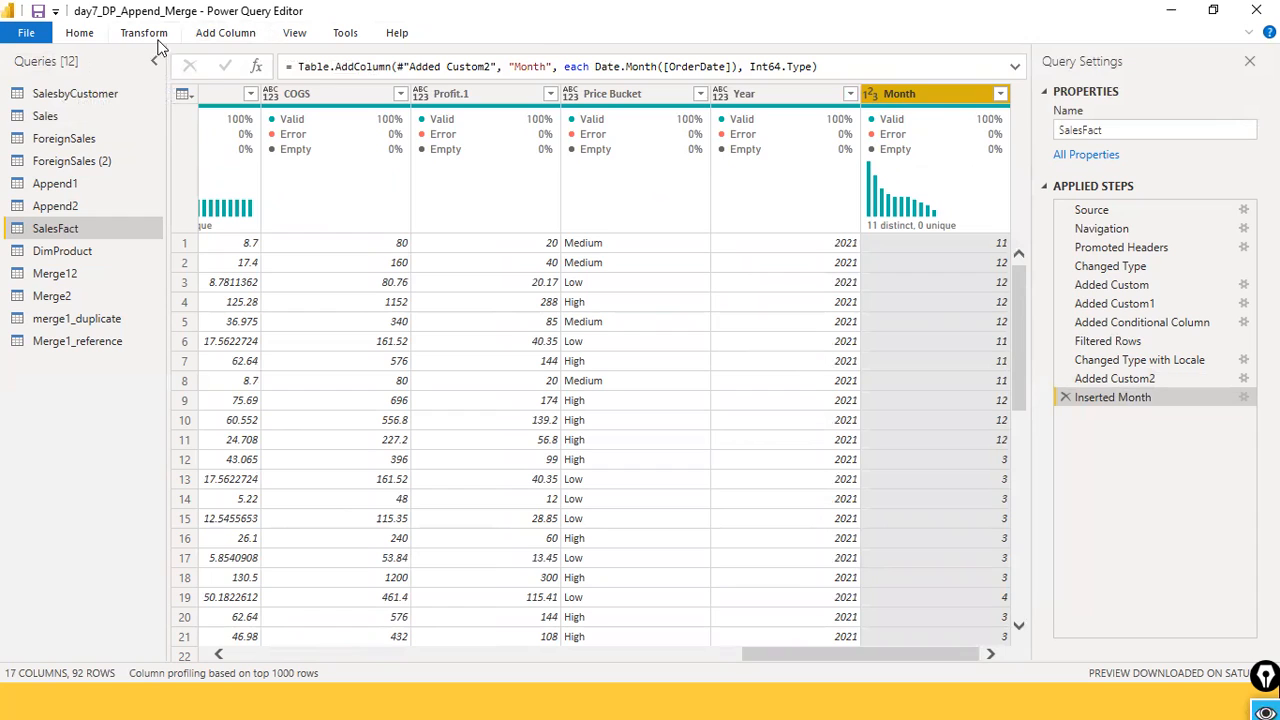
Step: Compare the data types of the Month, Year, Price Bucket and Profit.1 columns in SalesFact
left_click(190, 36)
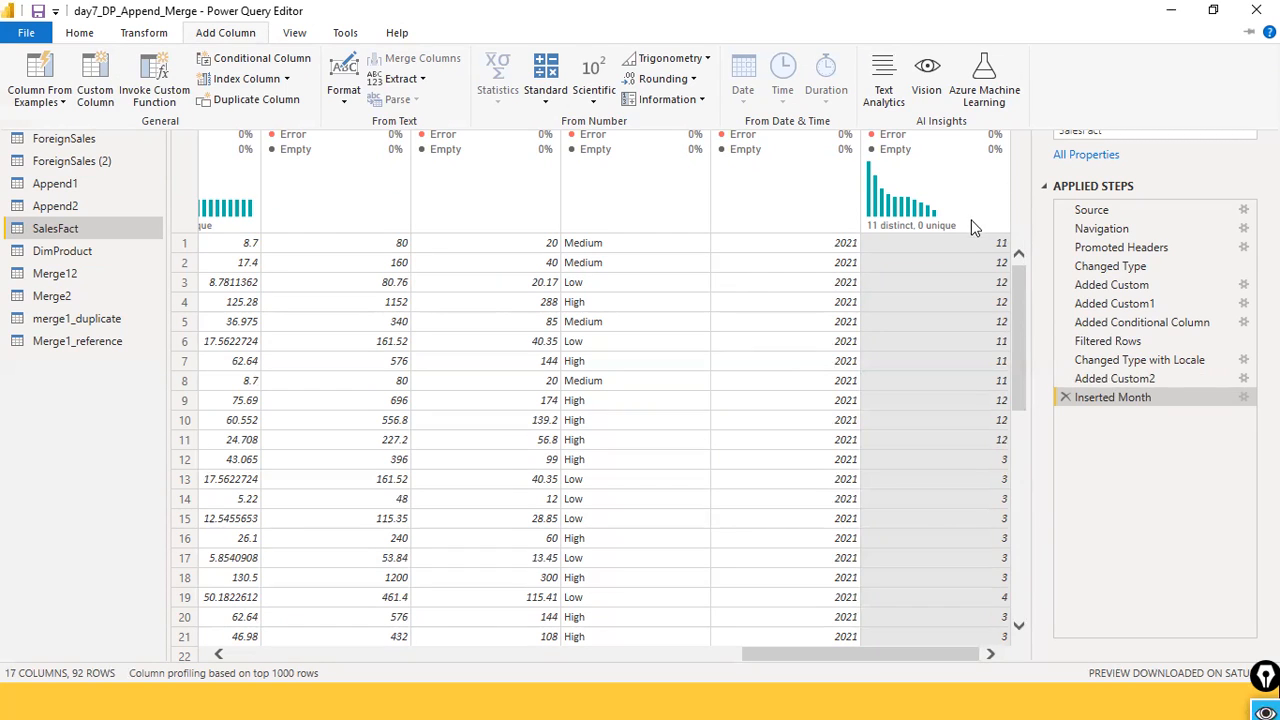
left_click(1025, 165)
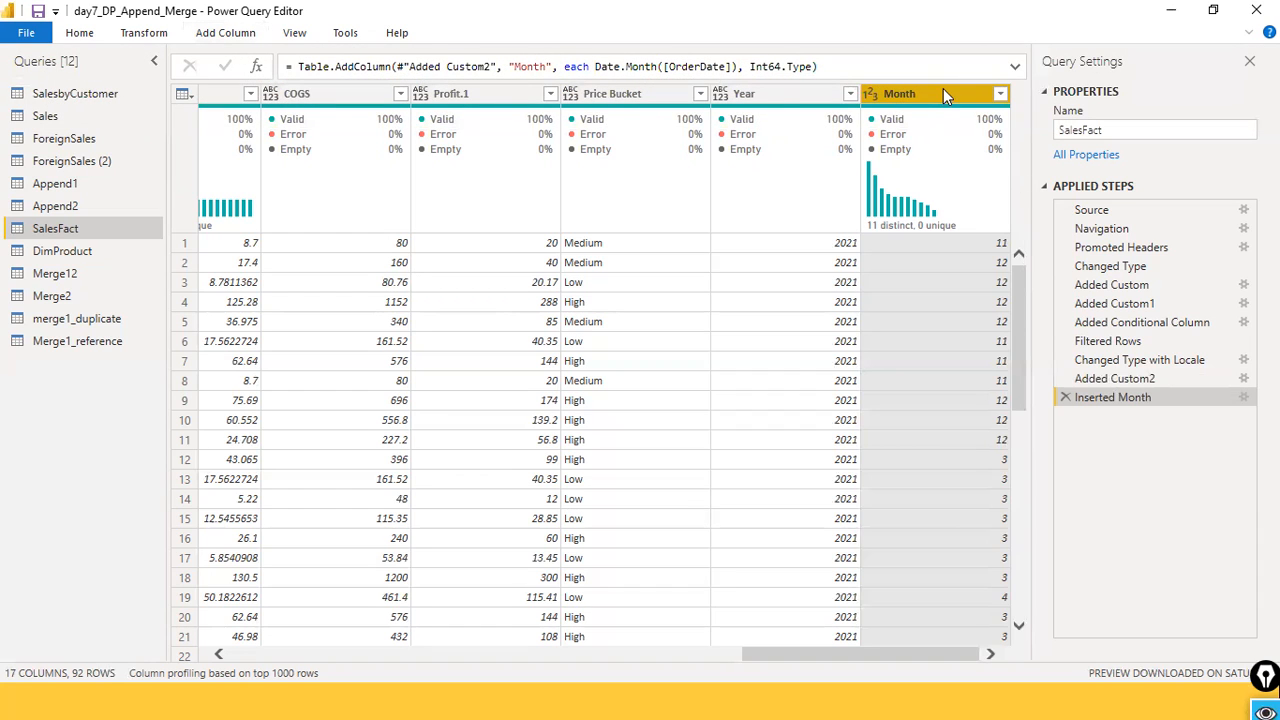
left_click(767, 90)
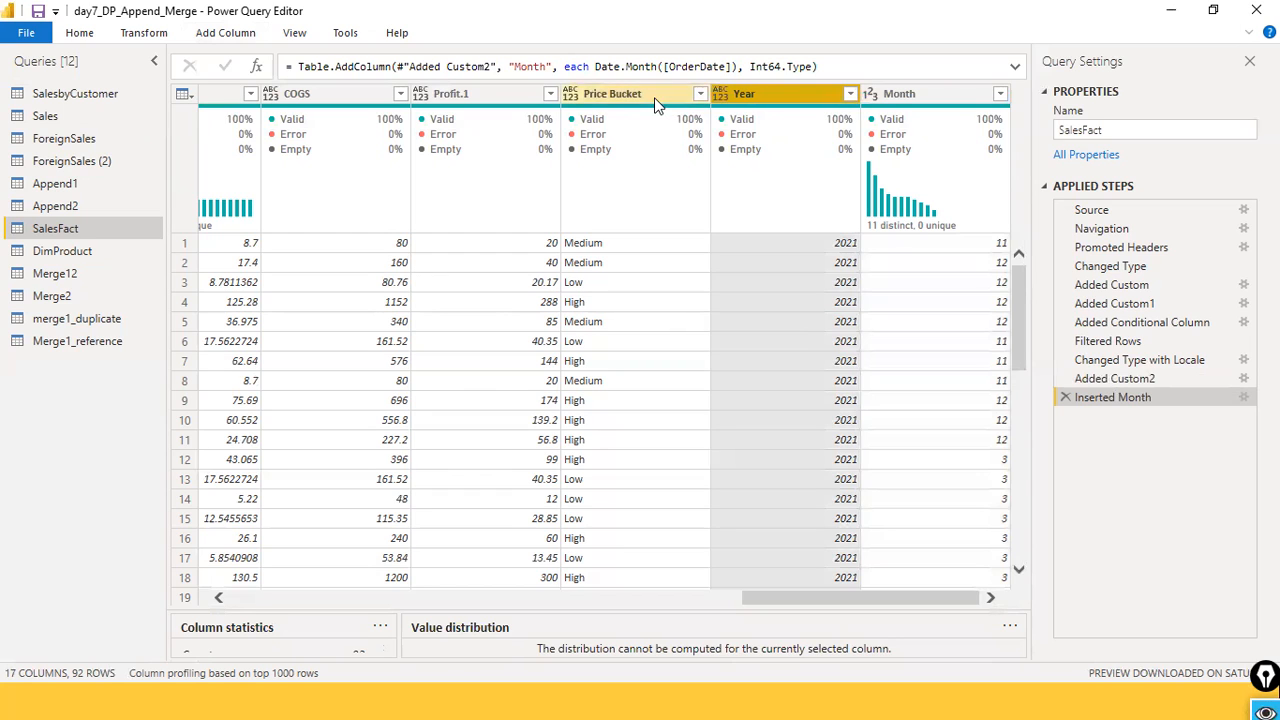
left_click(518, 95)
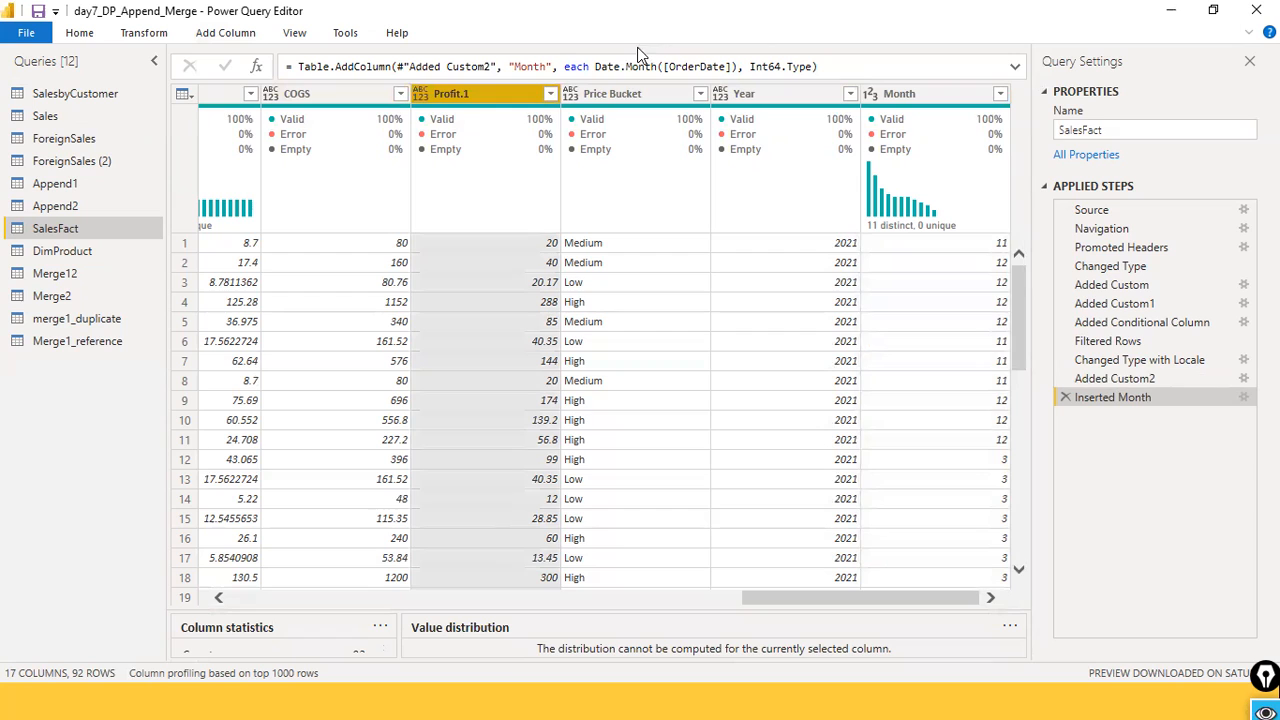
left_click(598, 94)
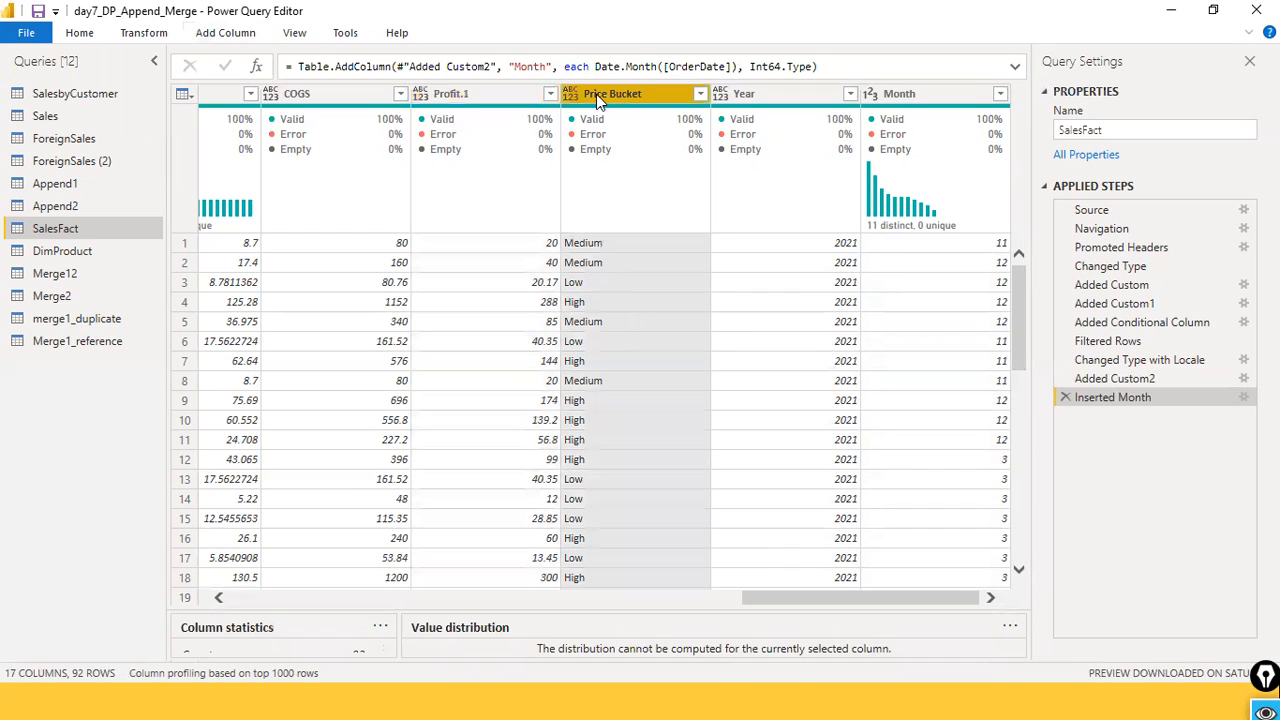
left_click(497, 94)
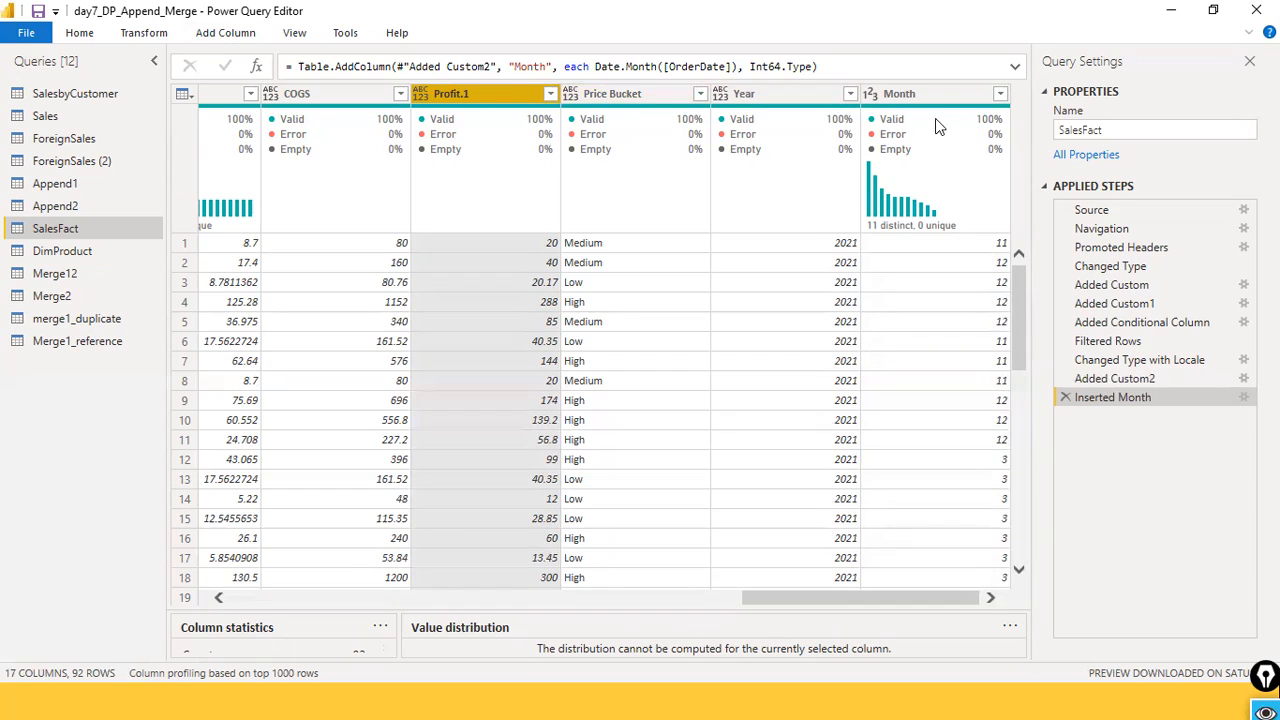
mouse_move(935, 118)
left_click(222, 33)
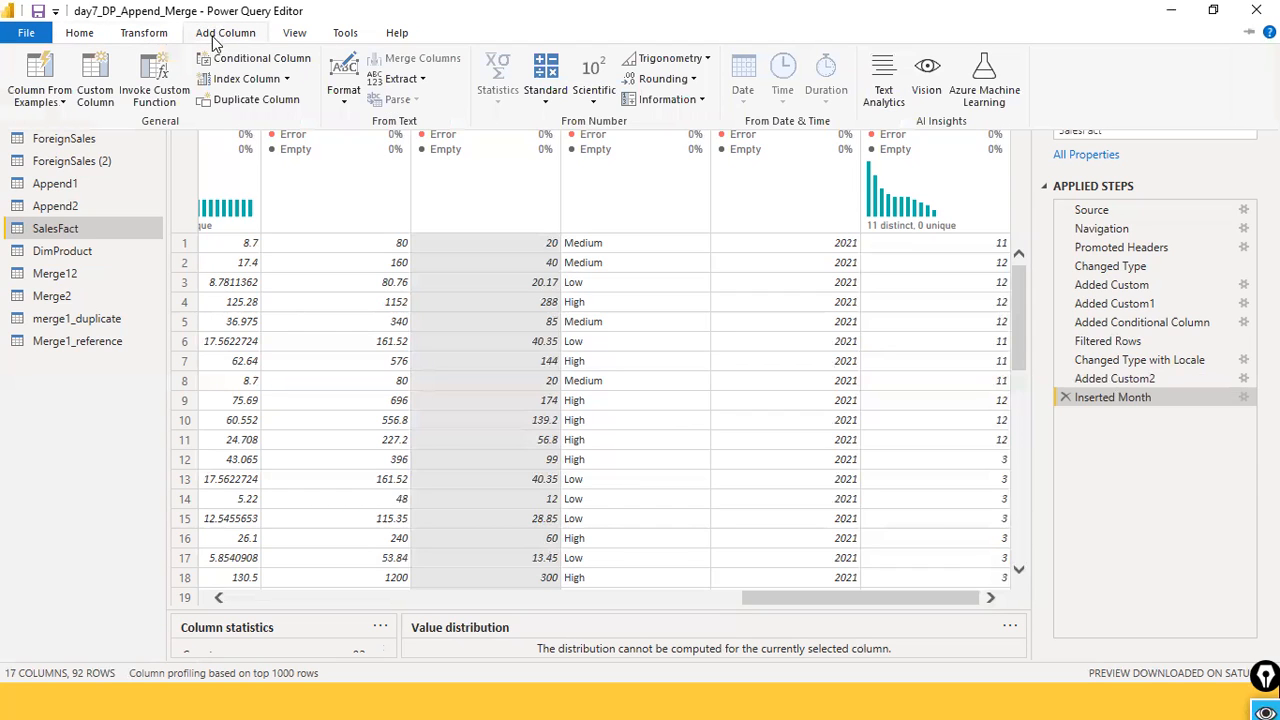
left_click(60, 103)
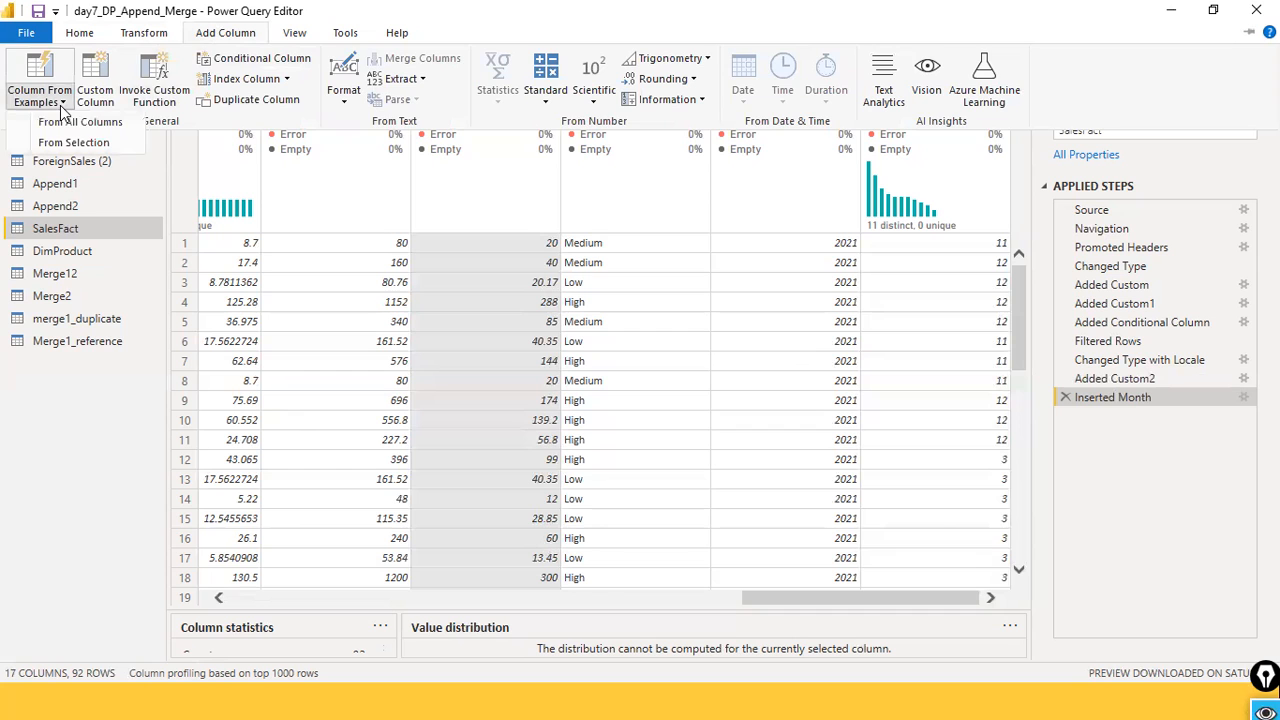
key("Escape")
key("Escape")
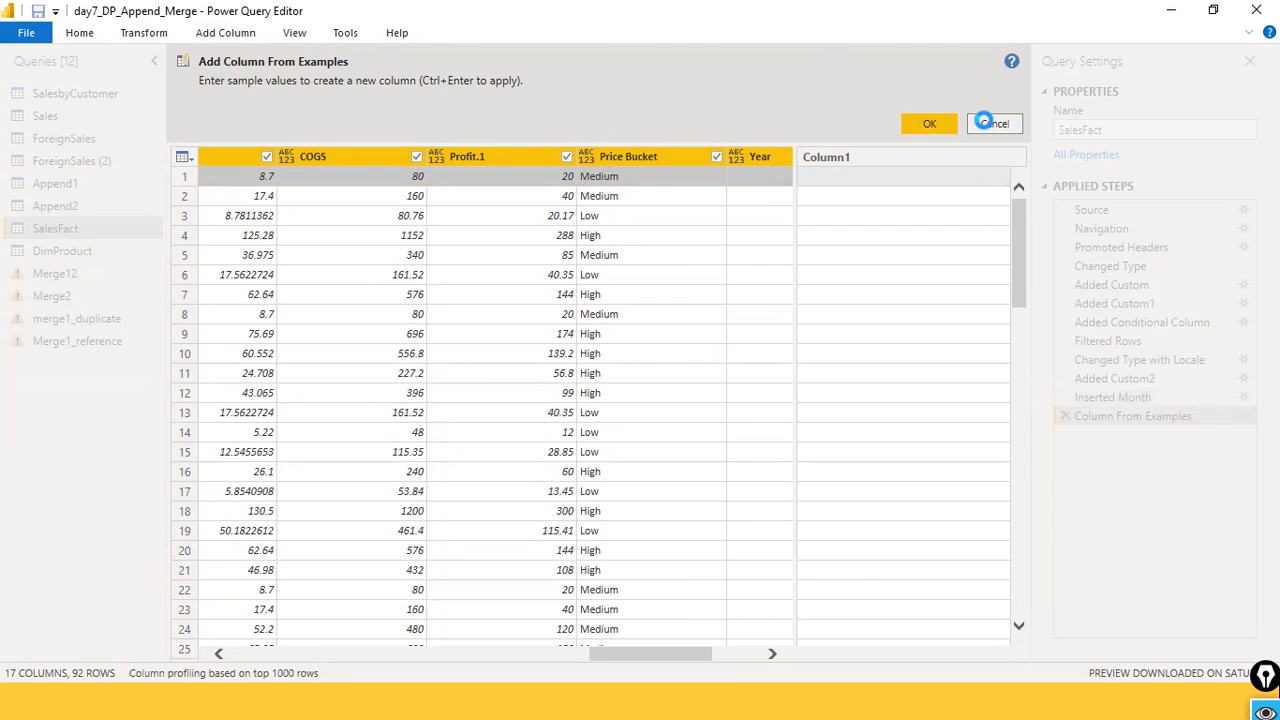
left_click(988, 125)
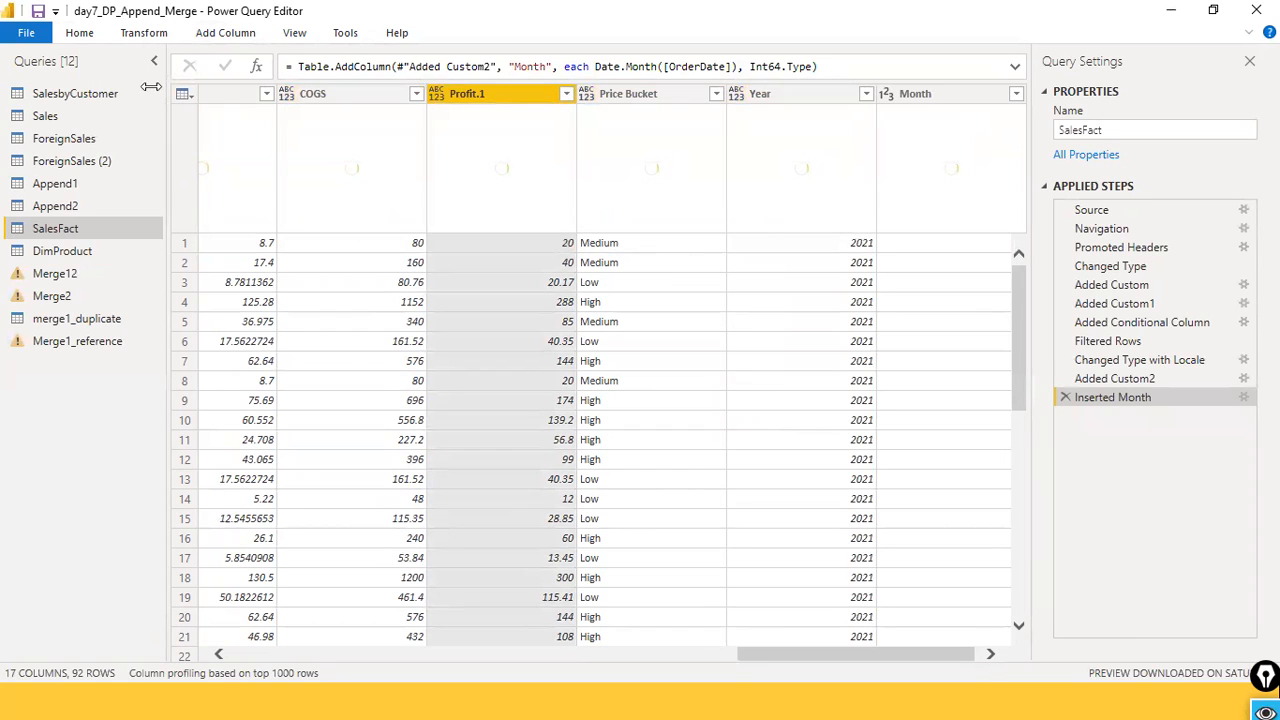
Step: Try a column from examples based on the current selection, entering 2021-11-02 as the example for the first OrderDate row
left_click(222, 33)
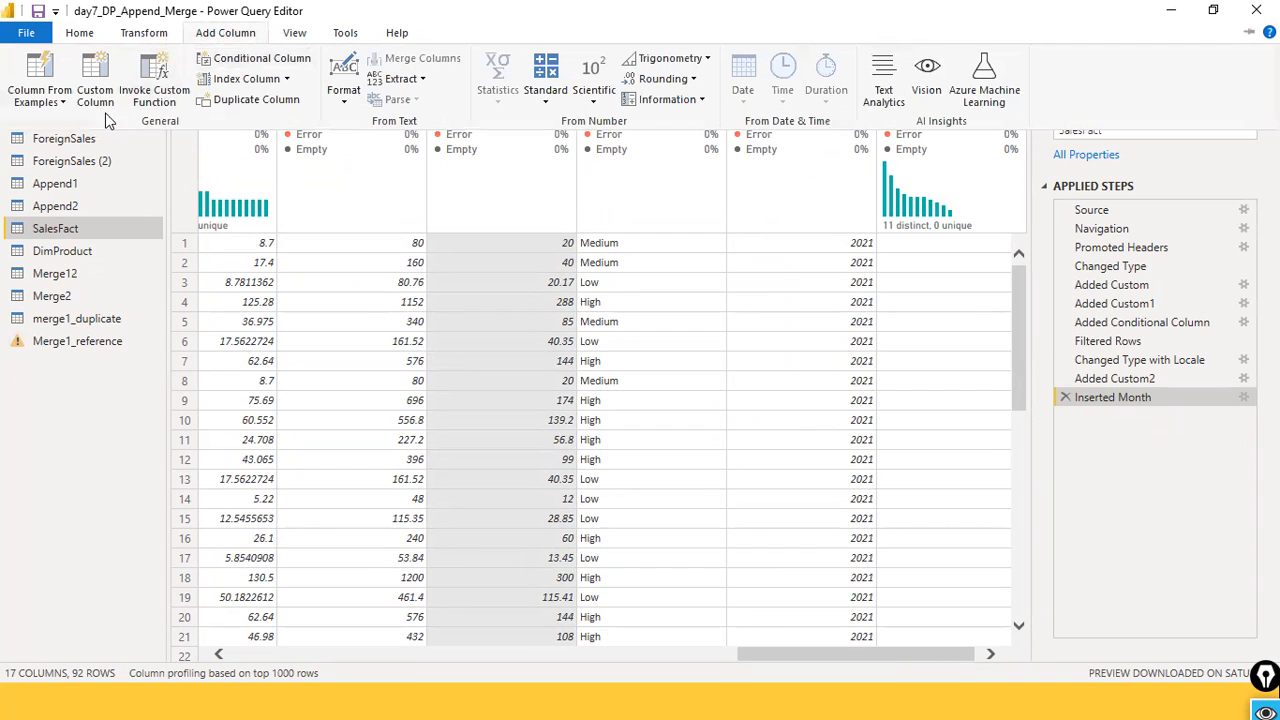
left_click(47, 102)
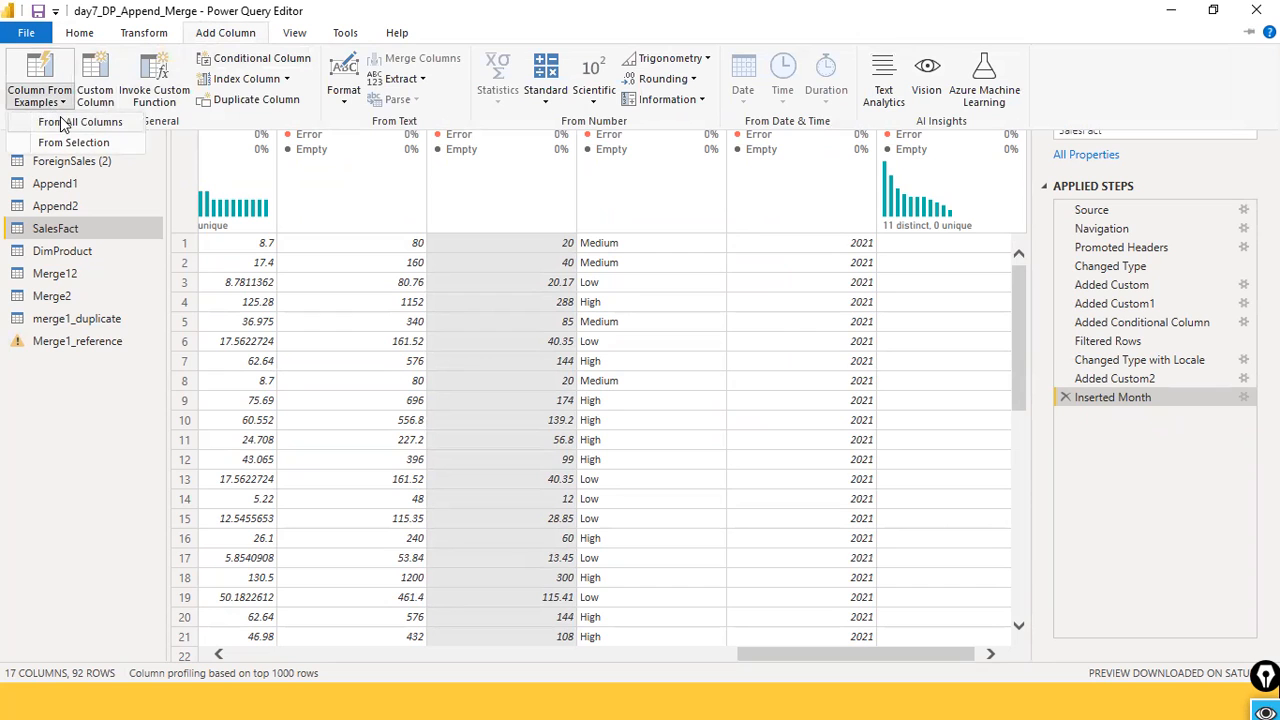
left_click(62, 143)
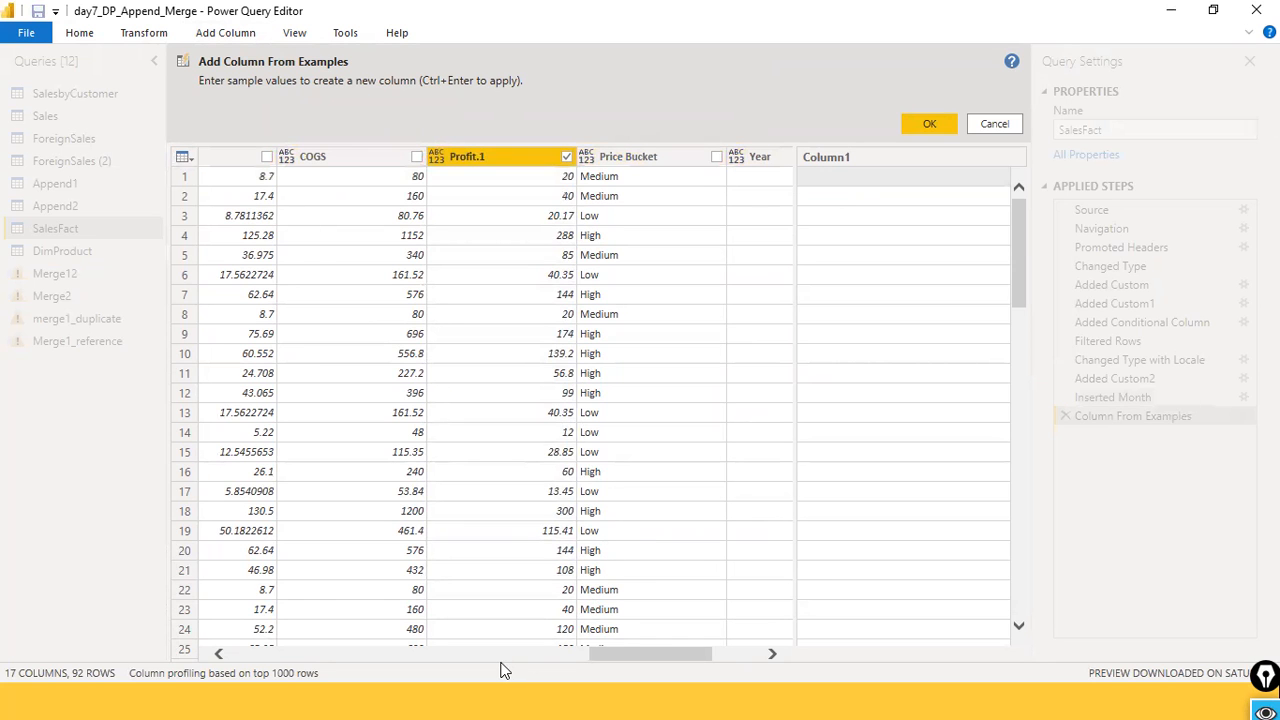
left_click_drag(658, 652, 371, 640)
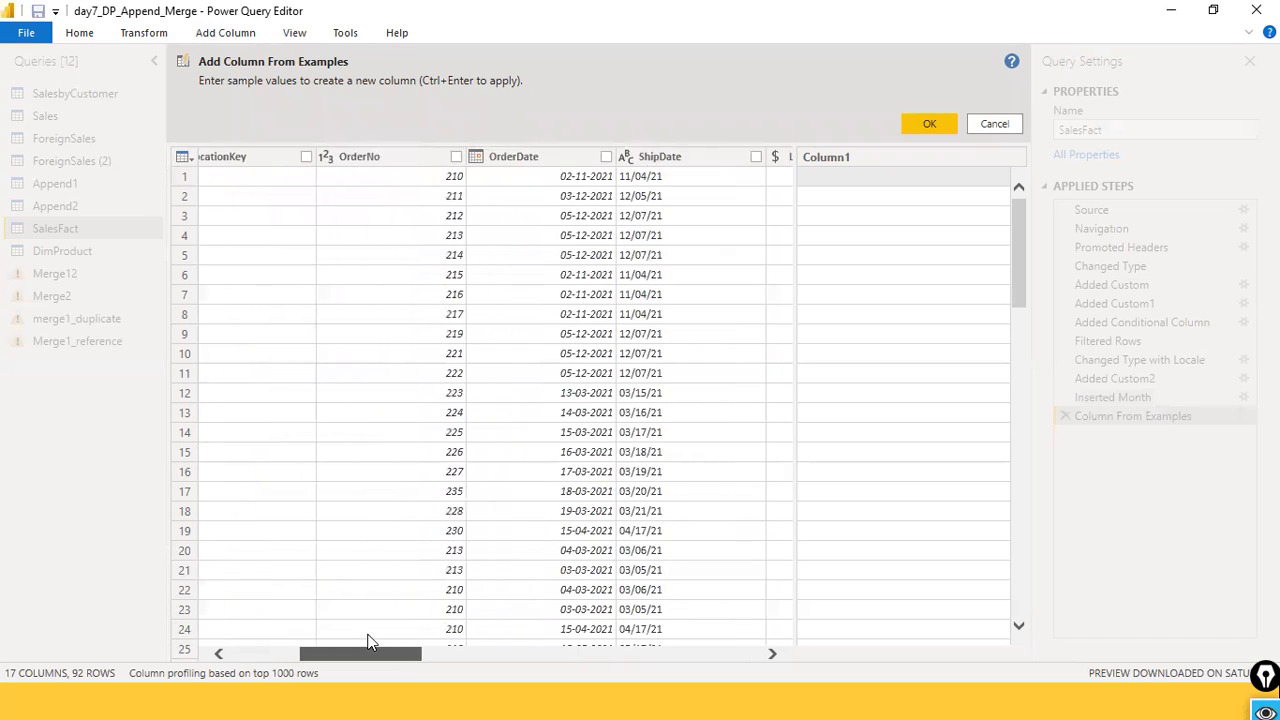
left_click(532, 166)
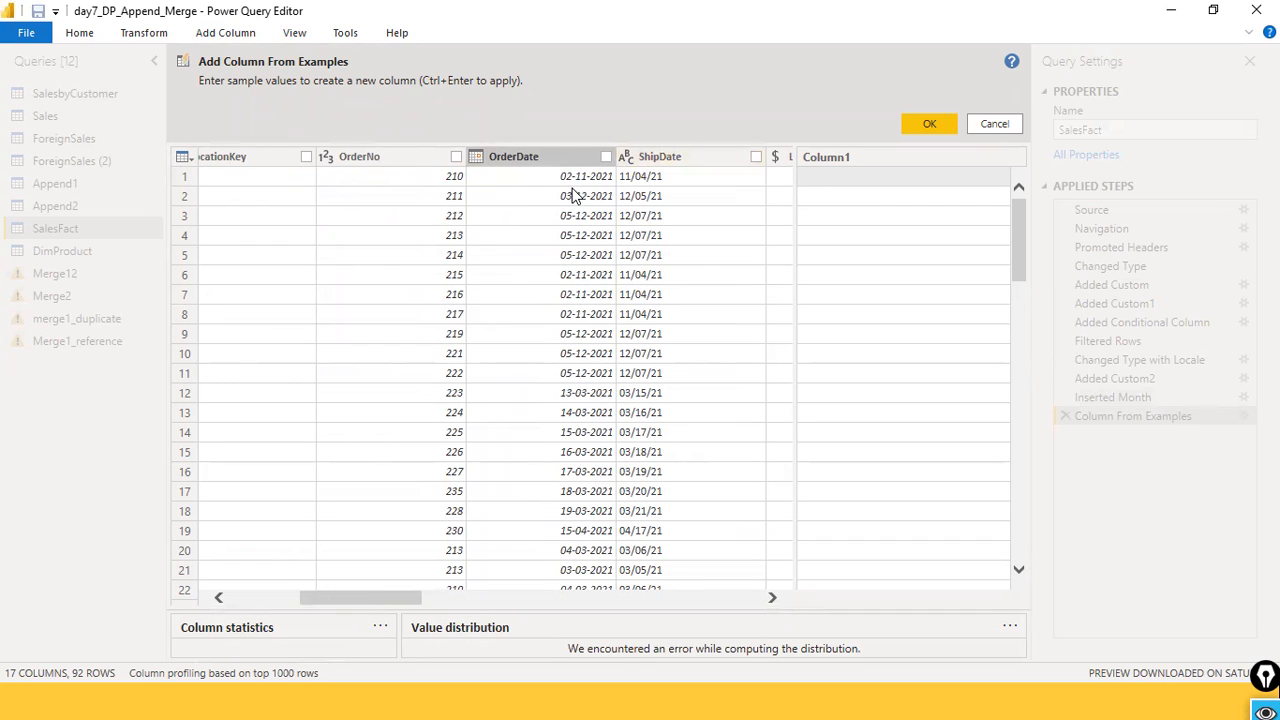
left_click(836, 178)
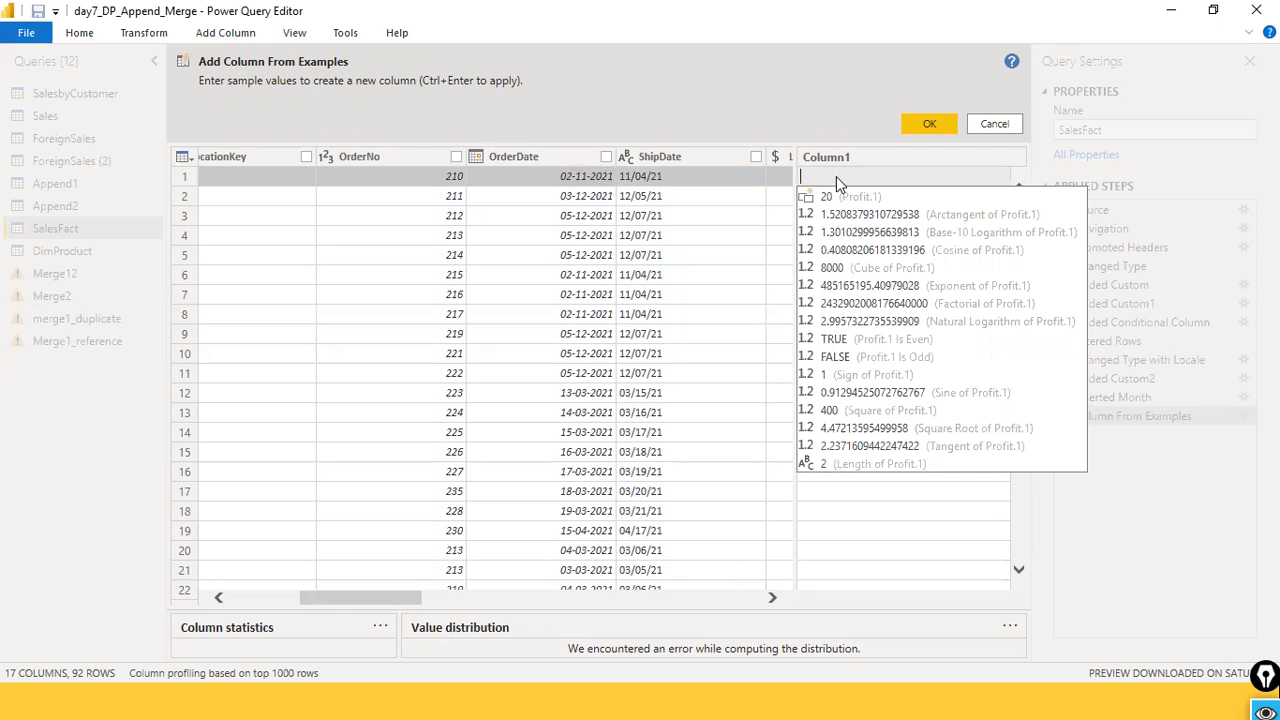
type("2021-11-02")
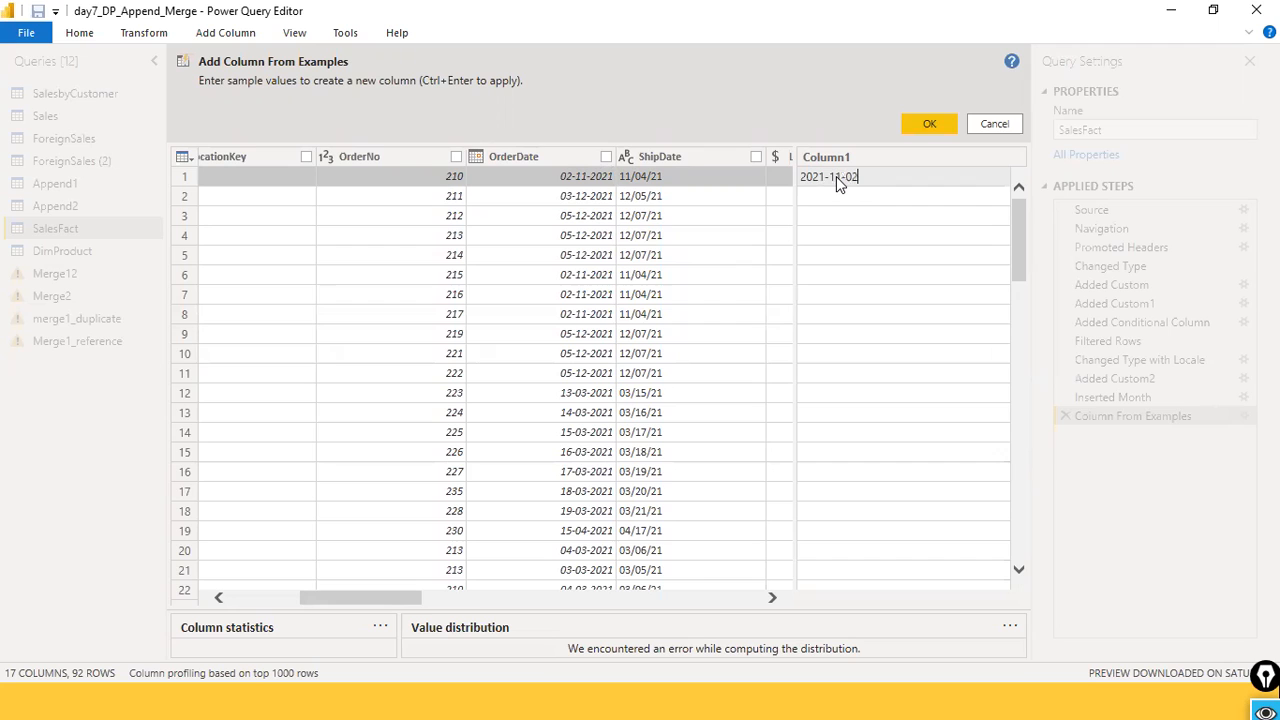
key("Return")
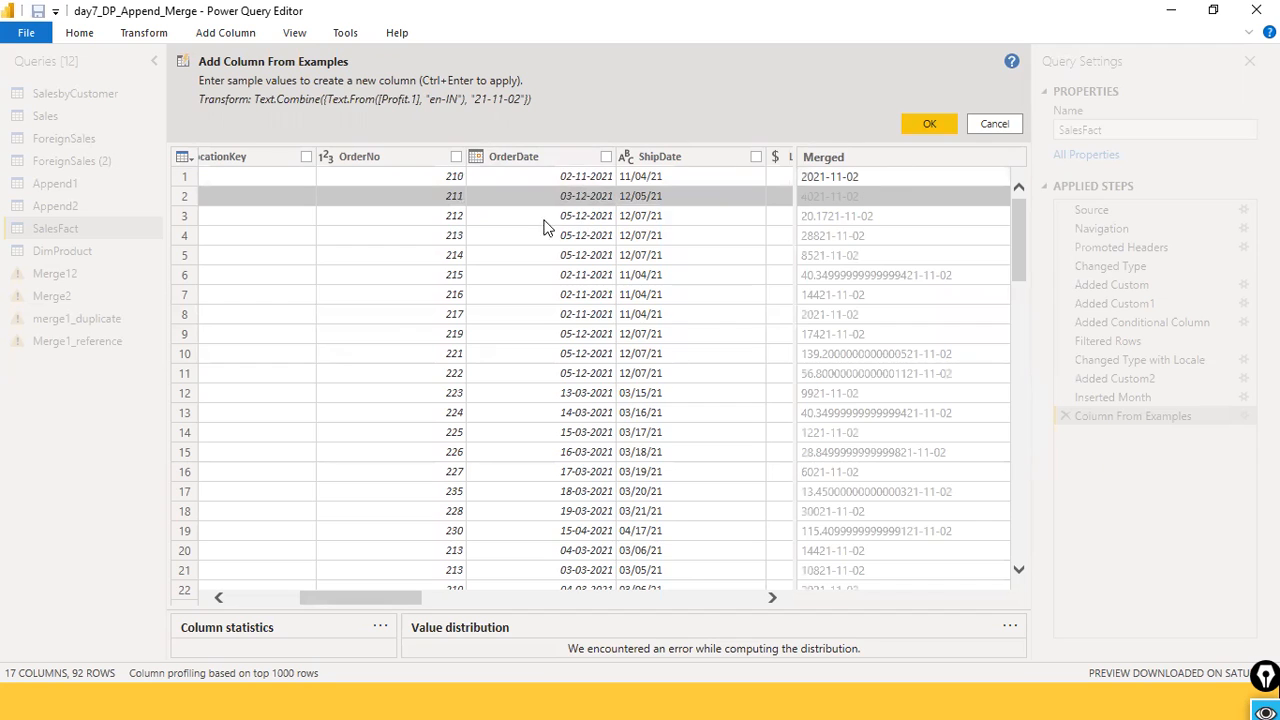
Step: Enter 2021-12-03 as the example value for the second row
left_click(858, 197)
type("20")
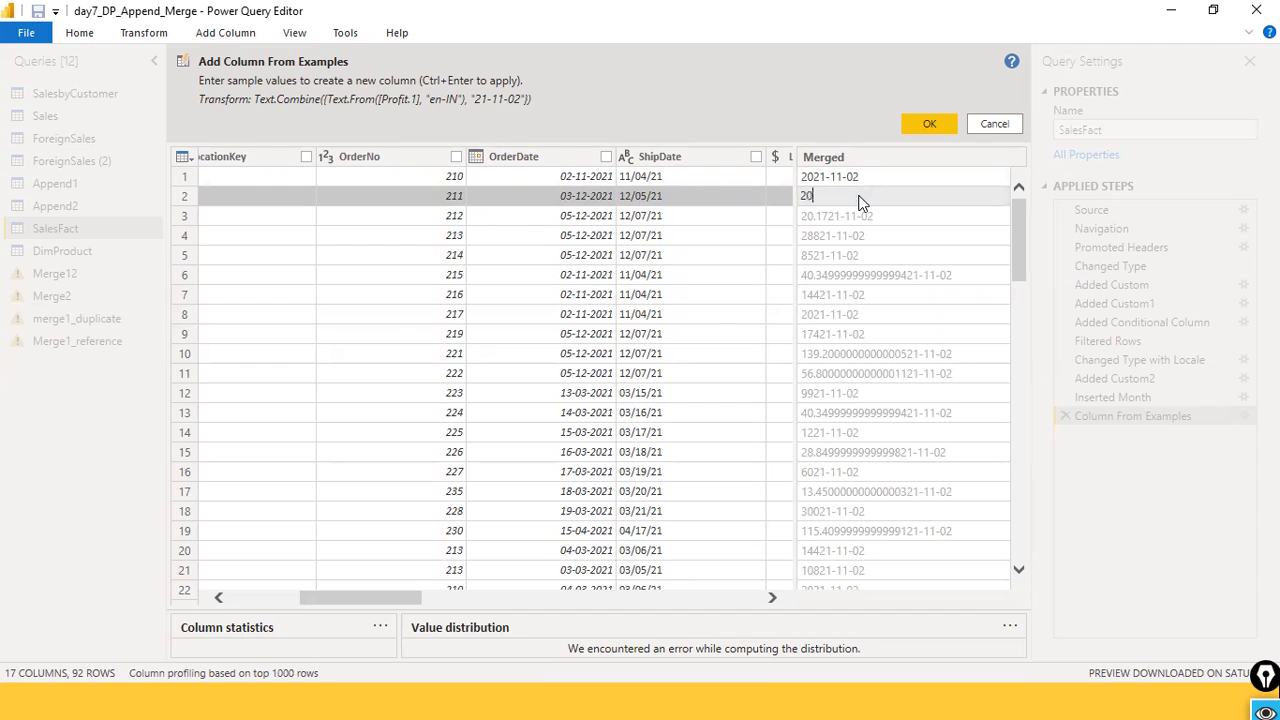
type("21-12-03")
key("Return")
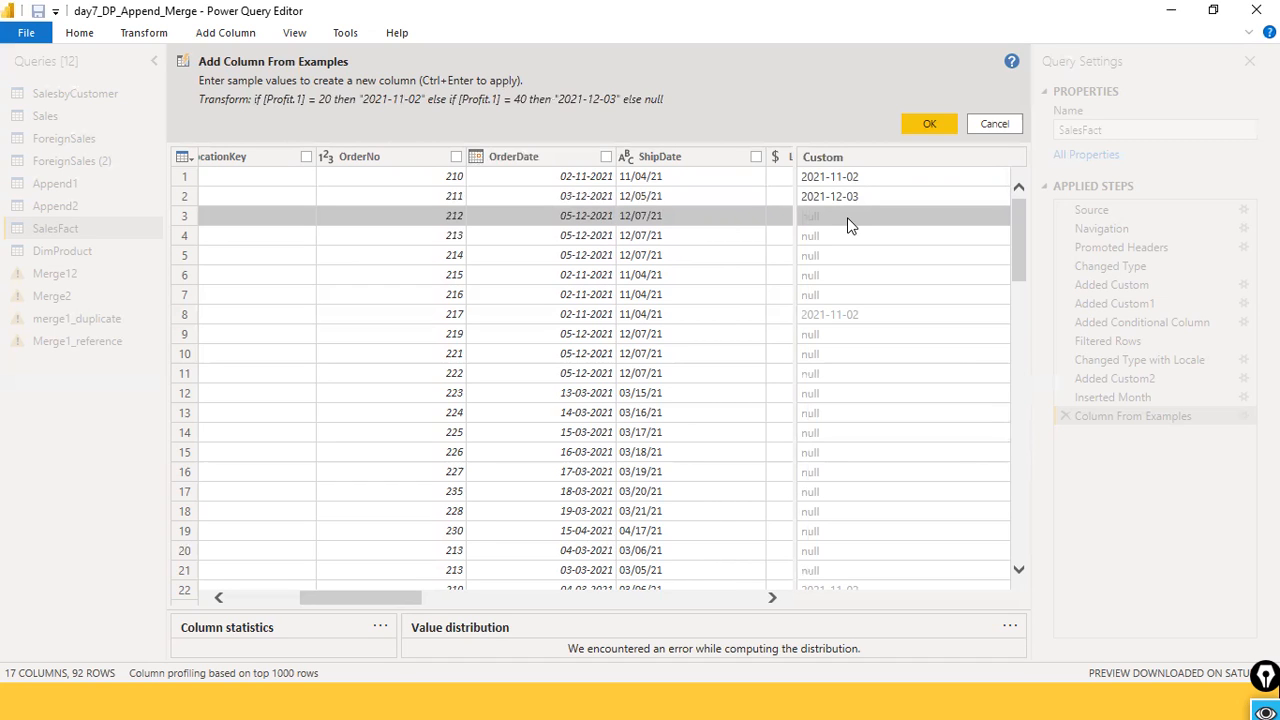
Step: Try 2021- as the third row's example value, and discard the column from examples
left_click(847, 218)
type("22")
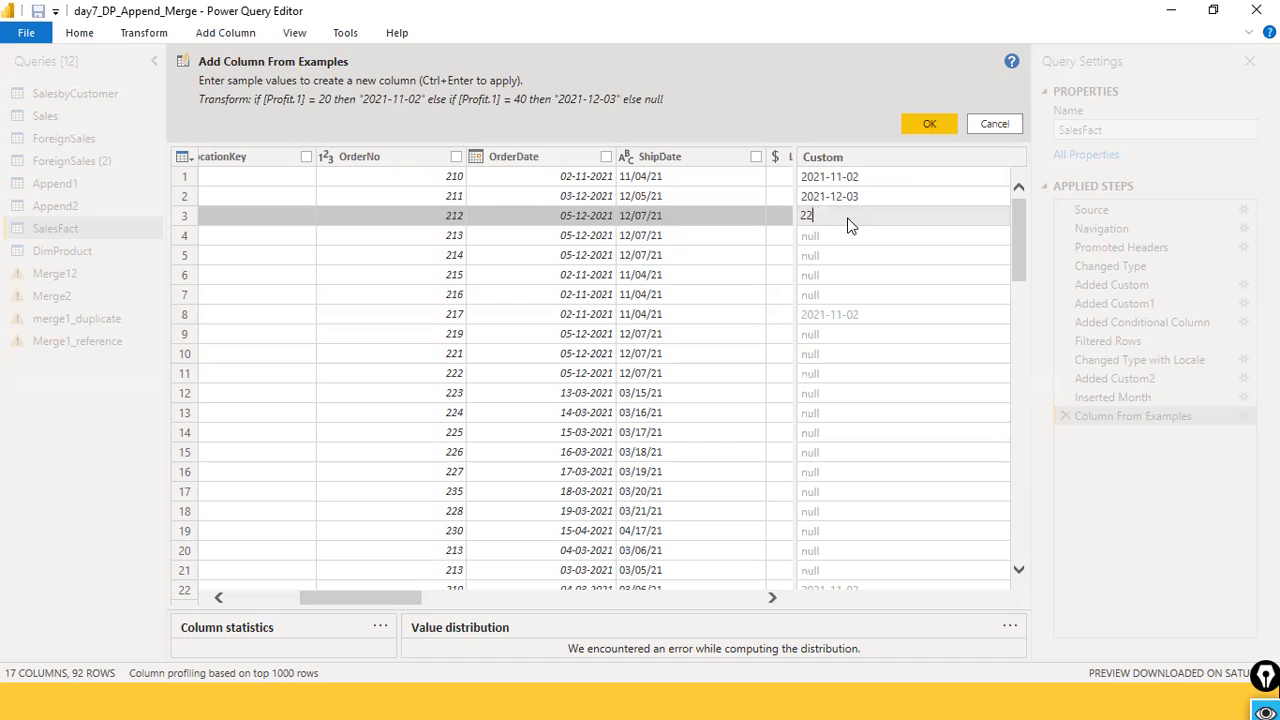
type("021-12")
key("BackSpace")
key("BackSpace")
key("BackSpace")
key("BackSpace")
key("BackSpace")
key("BackSpace")
key("BackSpace")
type("-0")
key("BackSpace")
key("BackSpace")
type("021-")
key("Return")
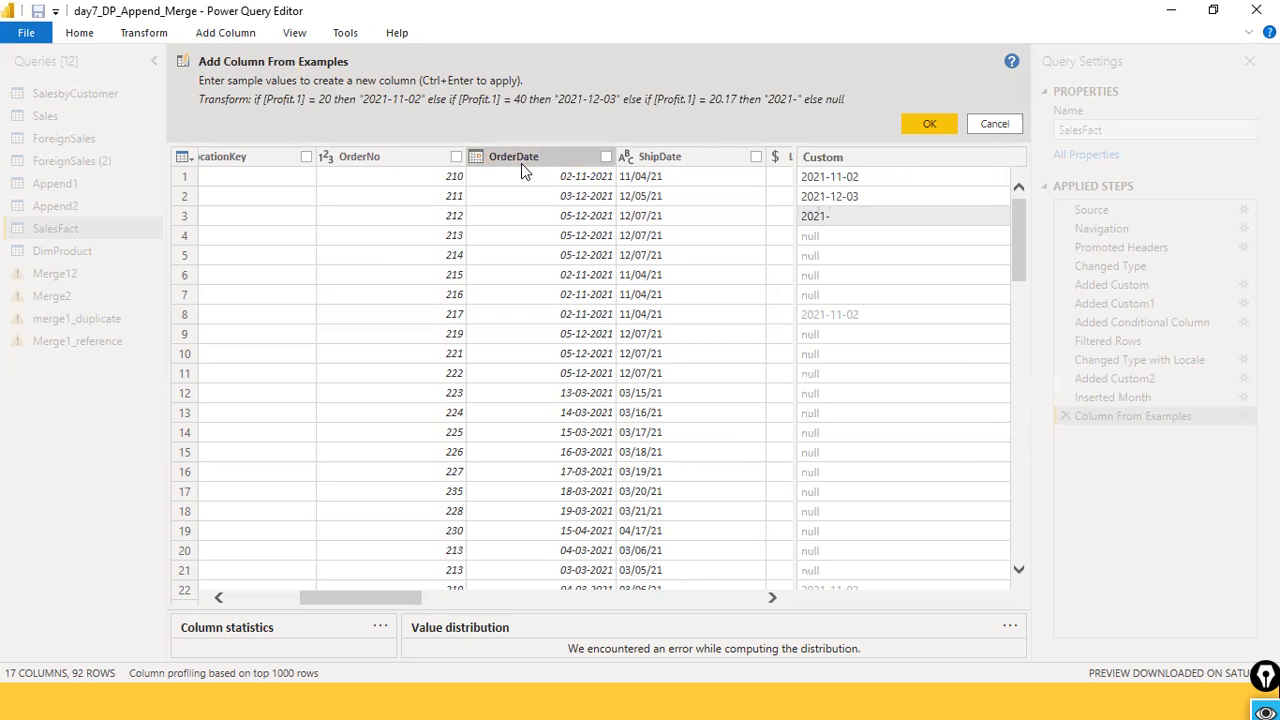
left_click(890, 183)
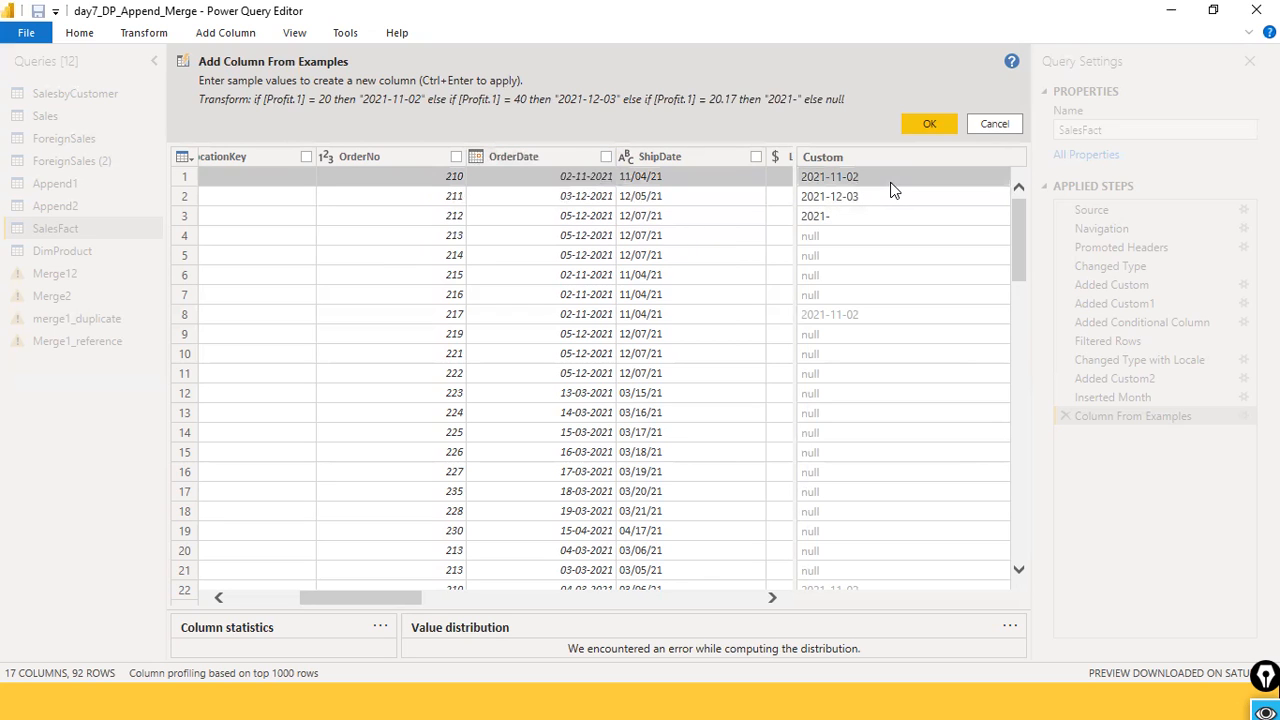
left_click(567, 160)
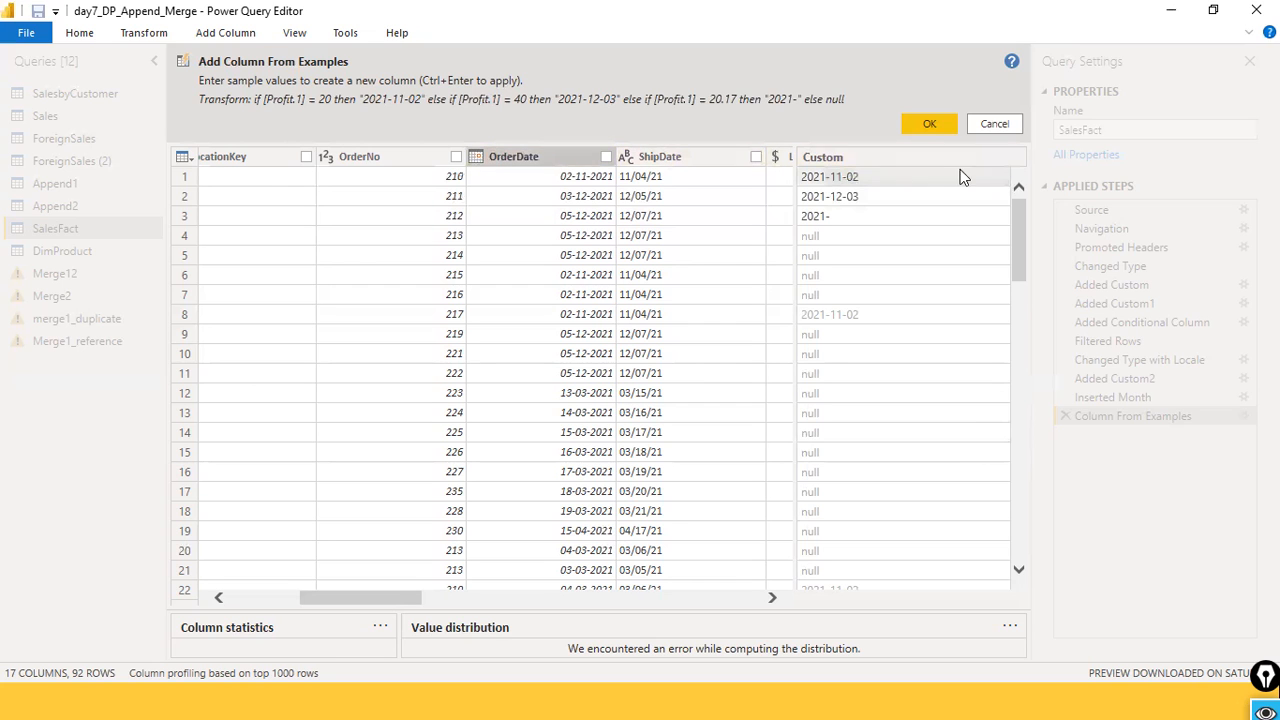
left_click(1003, 124)
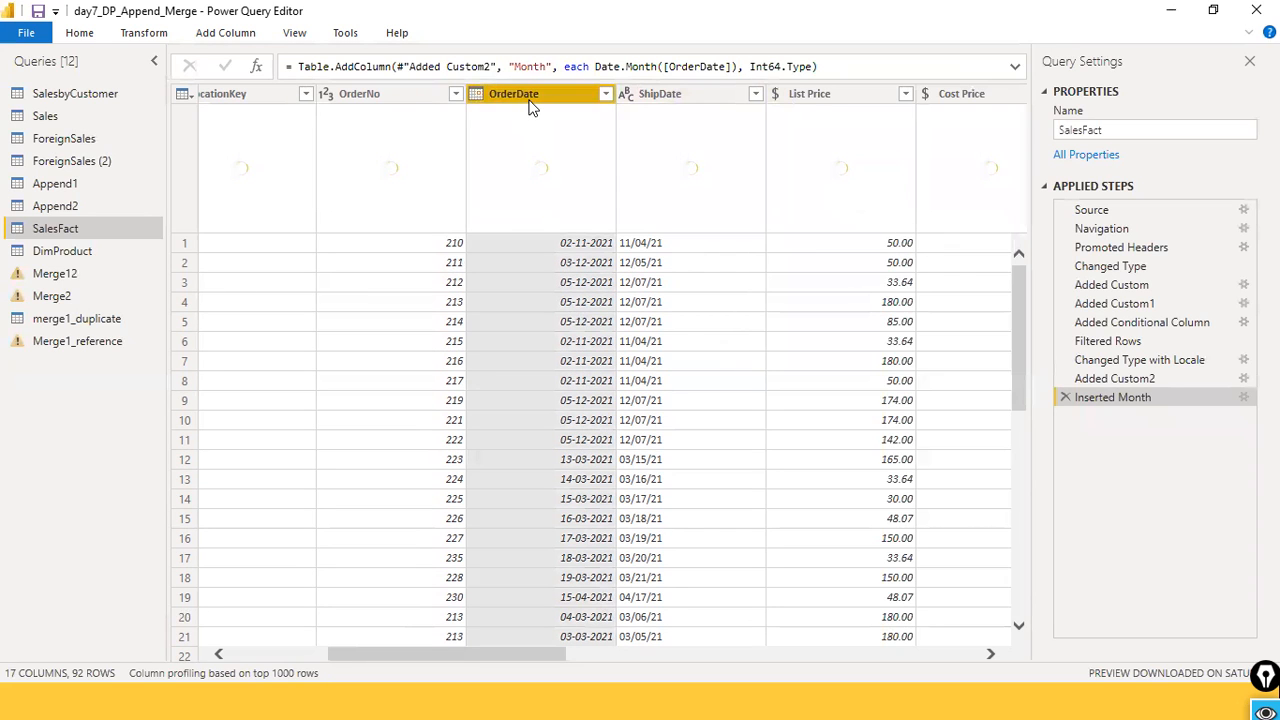
Step: Start a column from examples based on the selected OrderDate column, giving 2021-11-02 as the first row's example
left_click(245, 35)
left_click(45, 98)
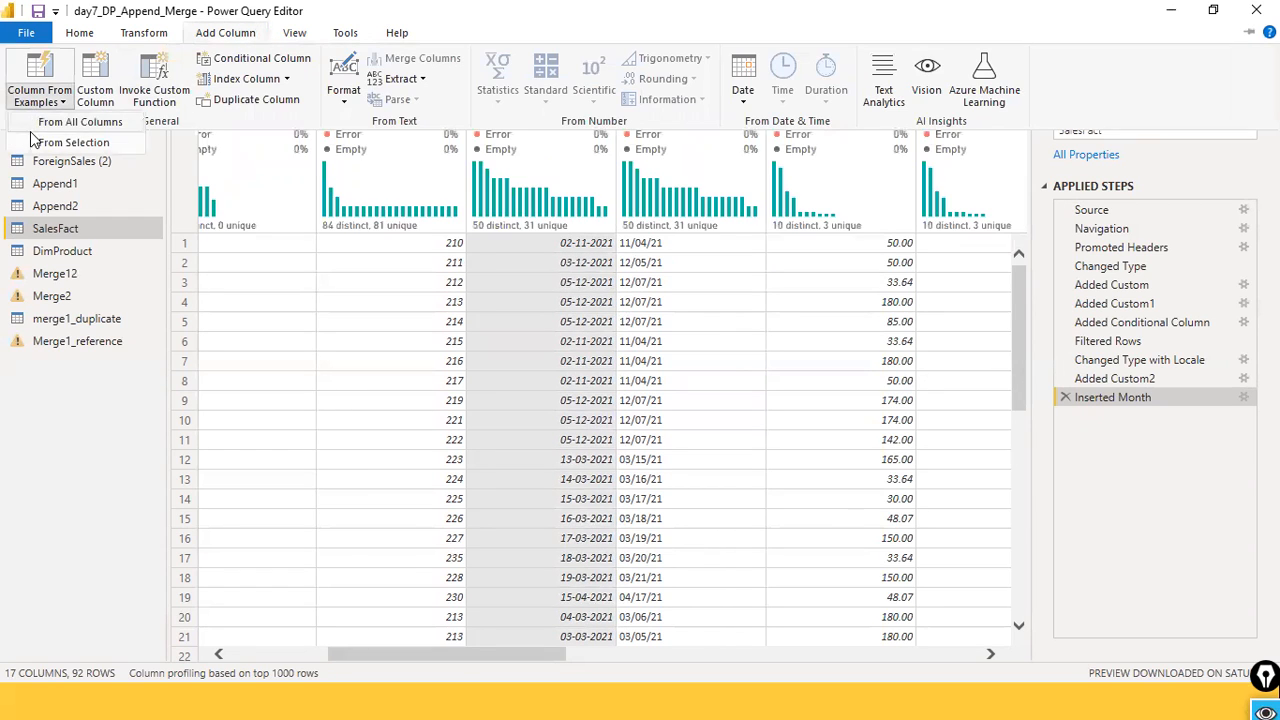
left_click(683, 160)
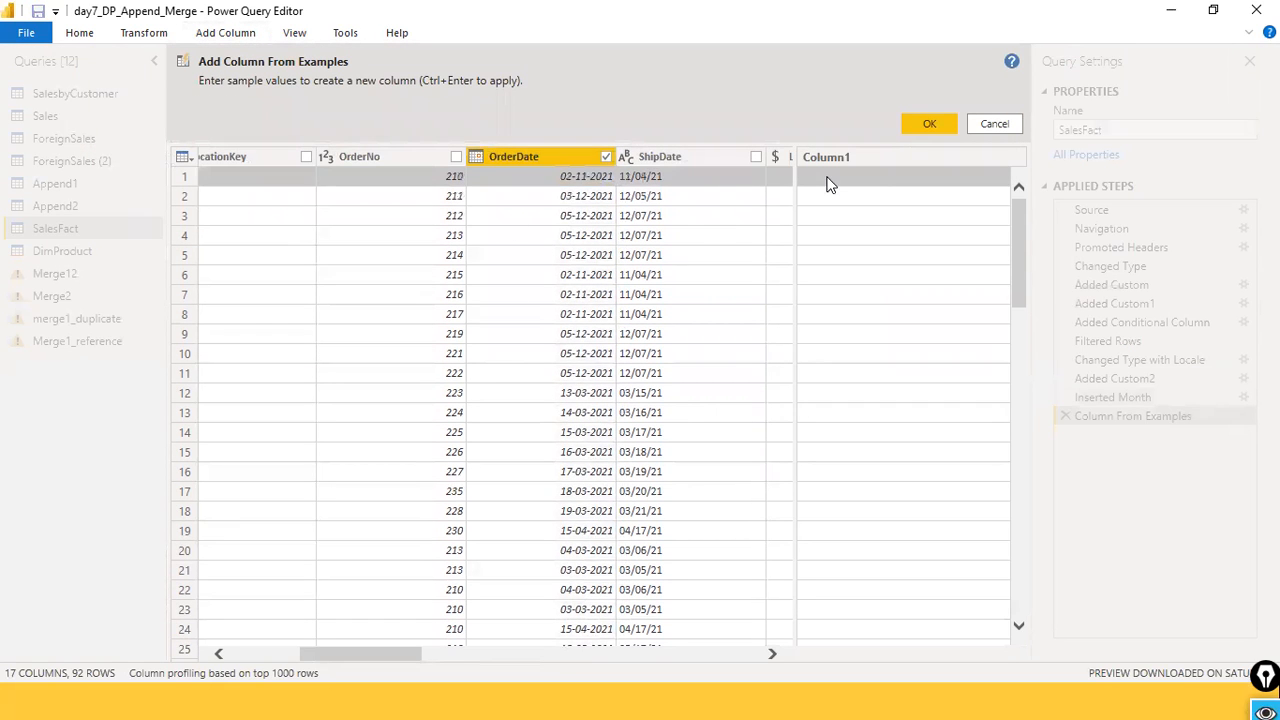
left_click(827, 184)
type("2021")
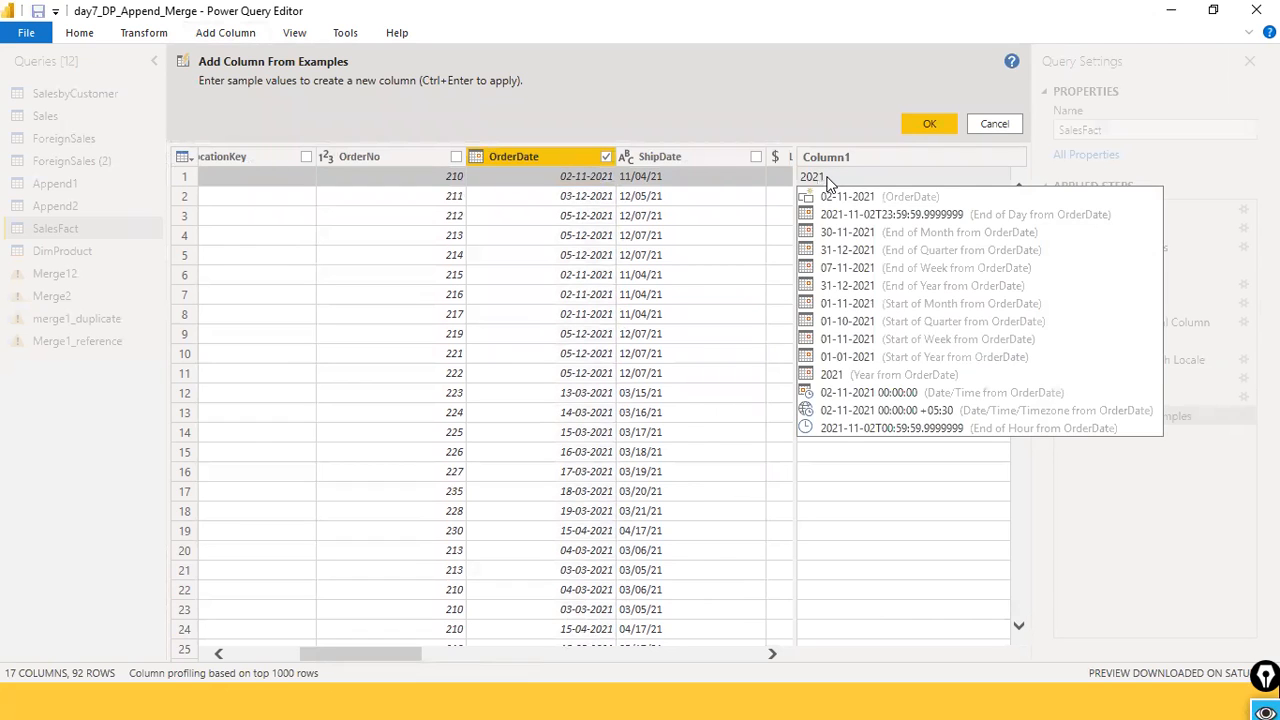
type("-11-02")
key("Return")
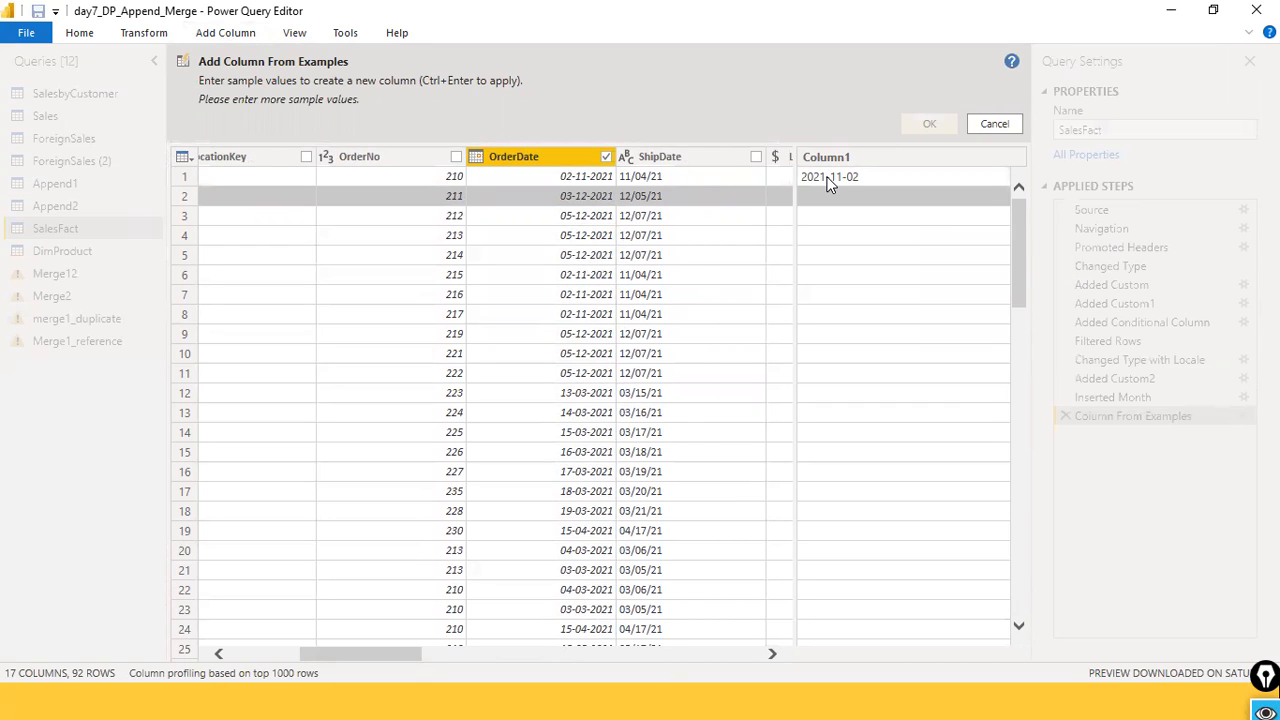
Step: Give 2021-12-03 as the second row's example and add the resulting year-first date column to SalesFact
type("2021")
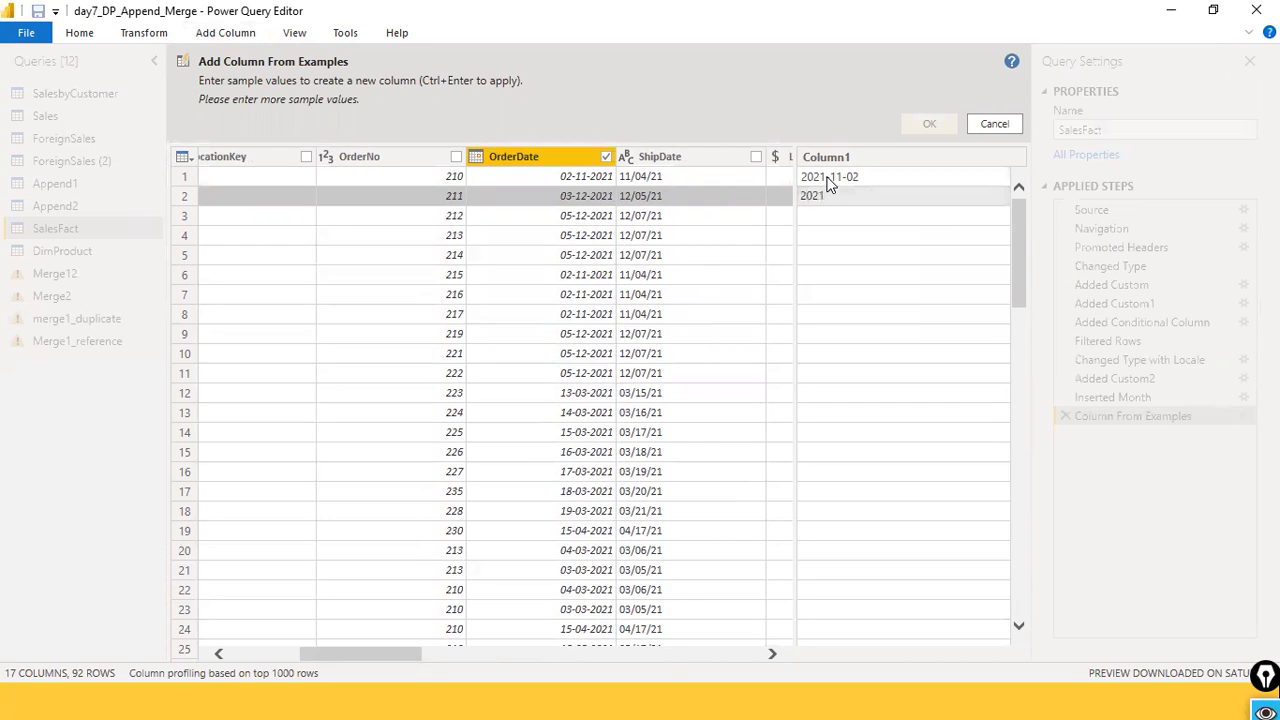
type("-12-03")
key("Return")
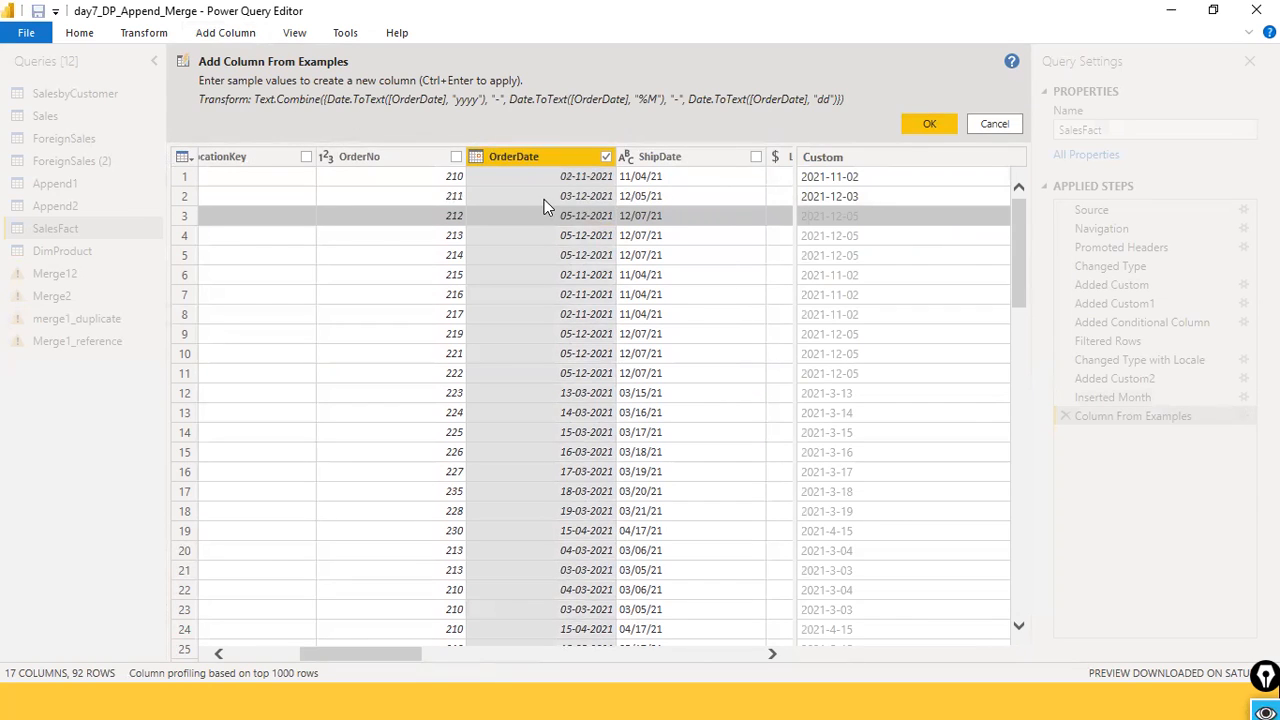
left_click(861, 181)
left_click(857, 190)
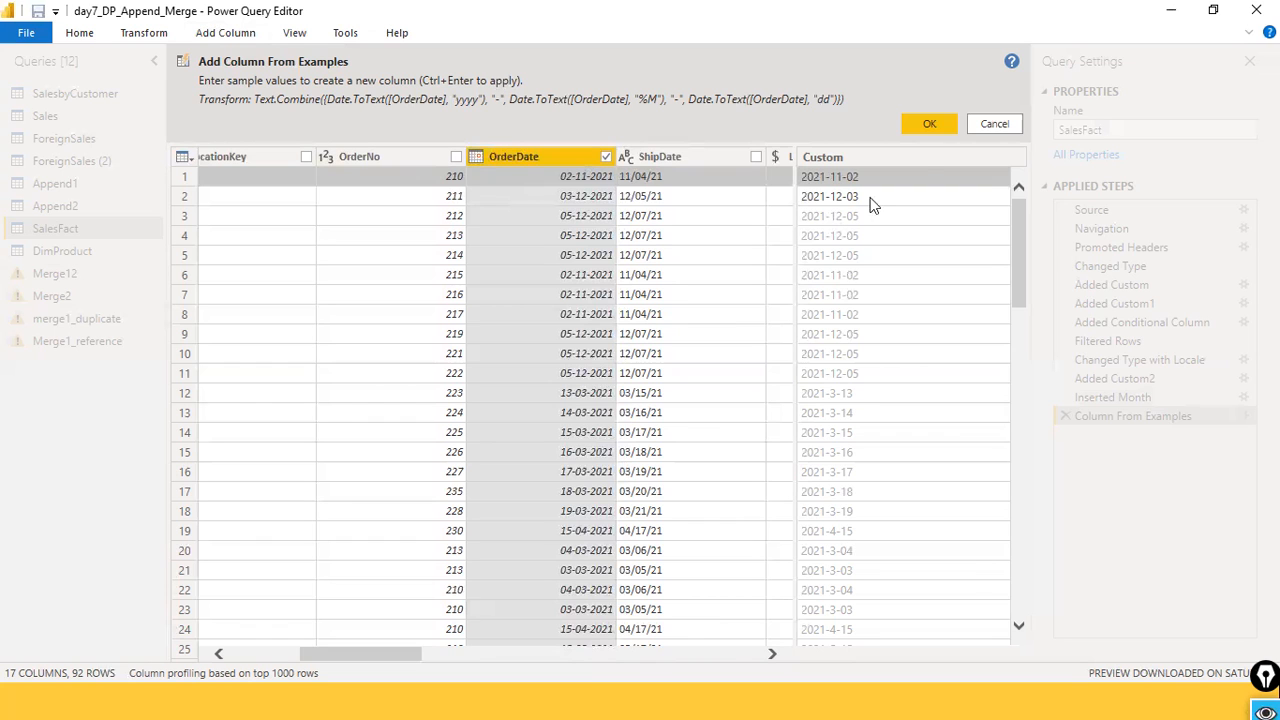
left_click(928, 124)
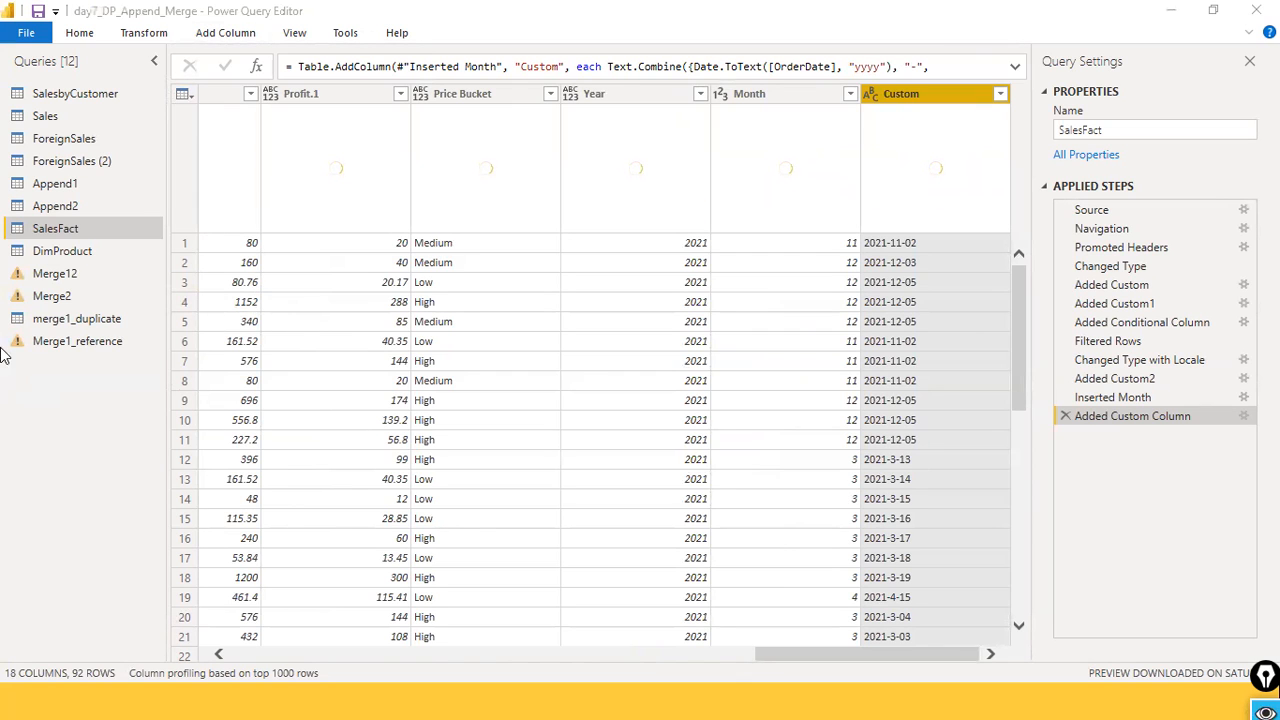
left_click(72, 34)
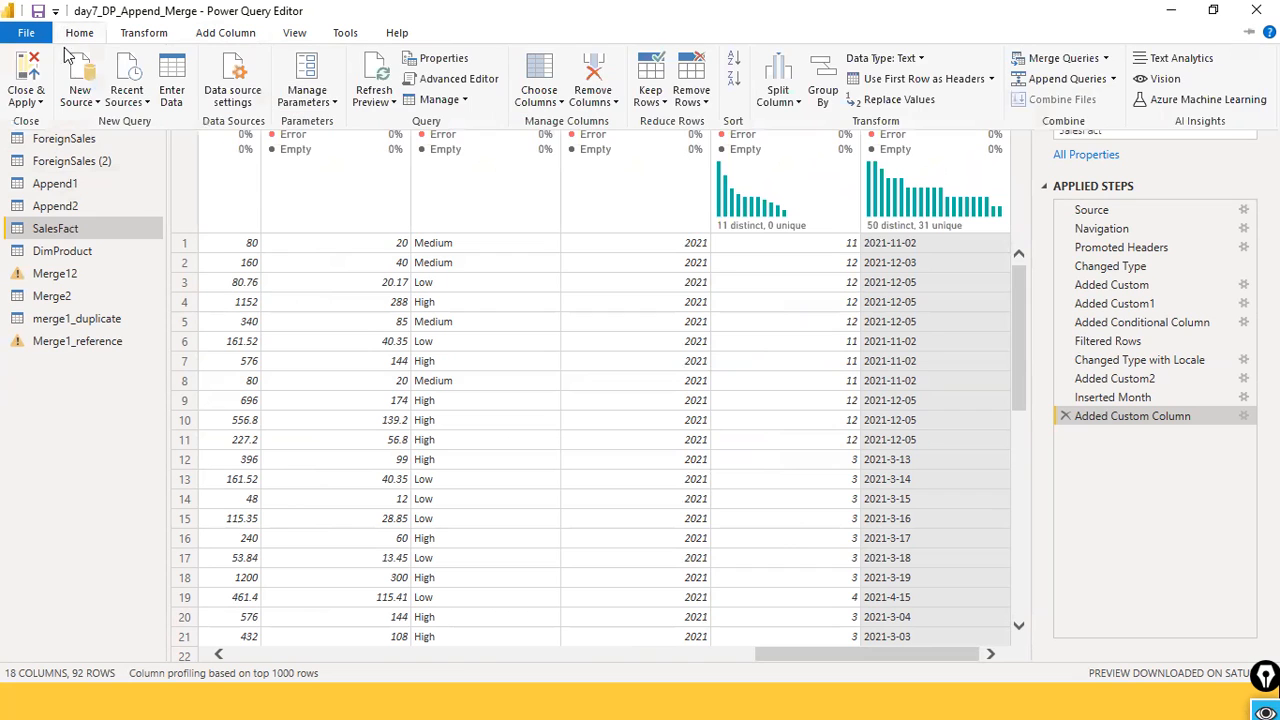
left_click(82, 98)
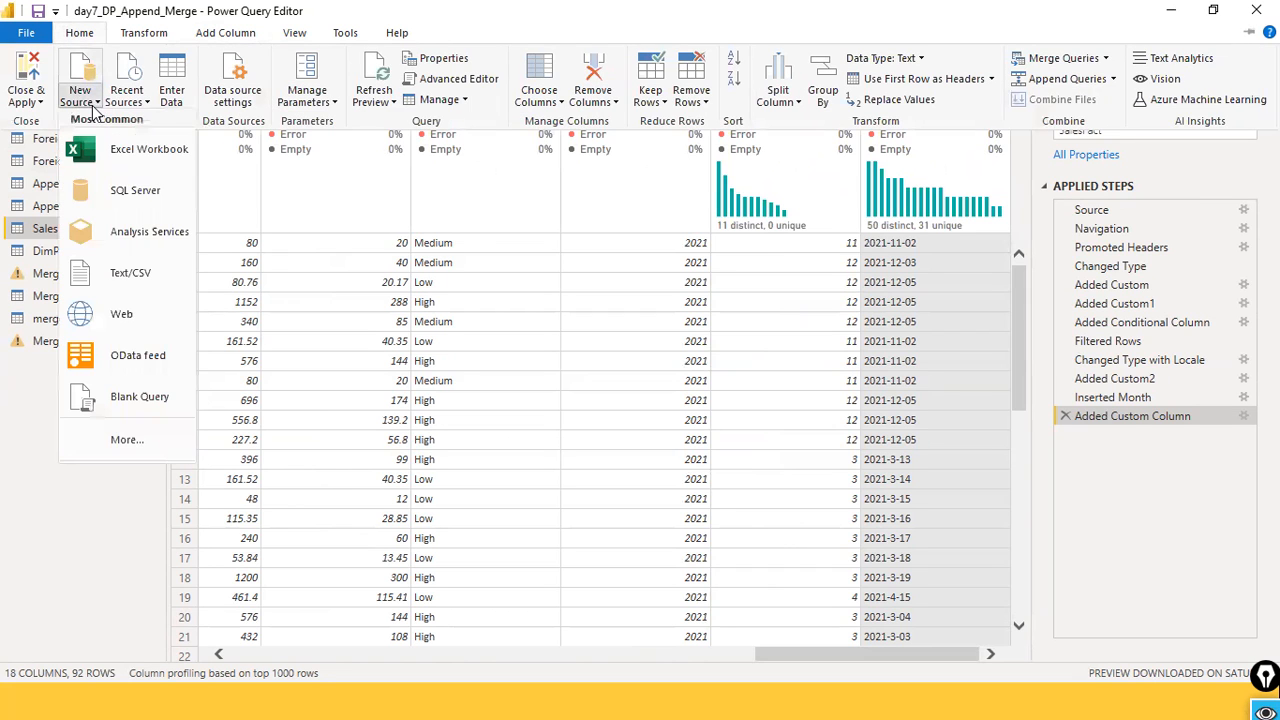
left_click(131, 270)
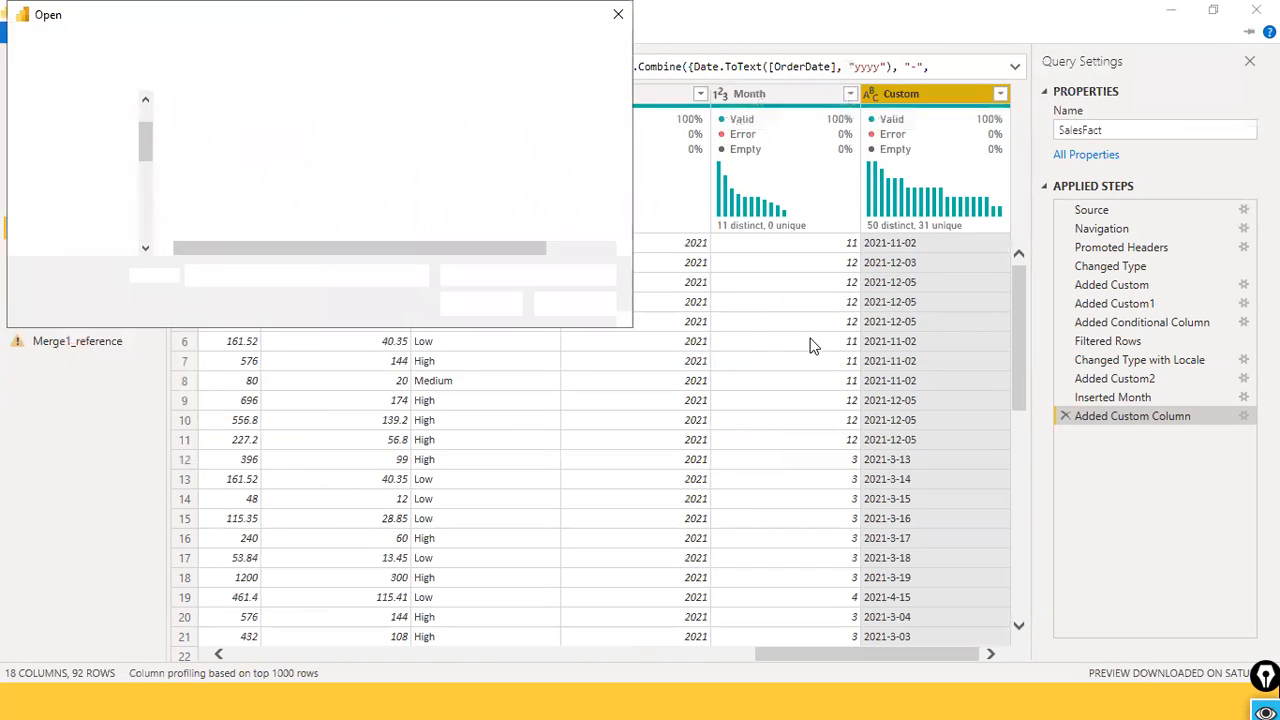
left_click(570, 305)
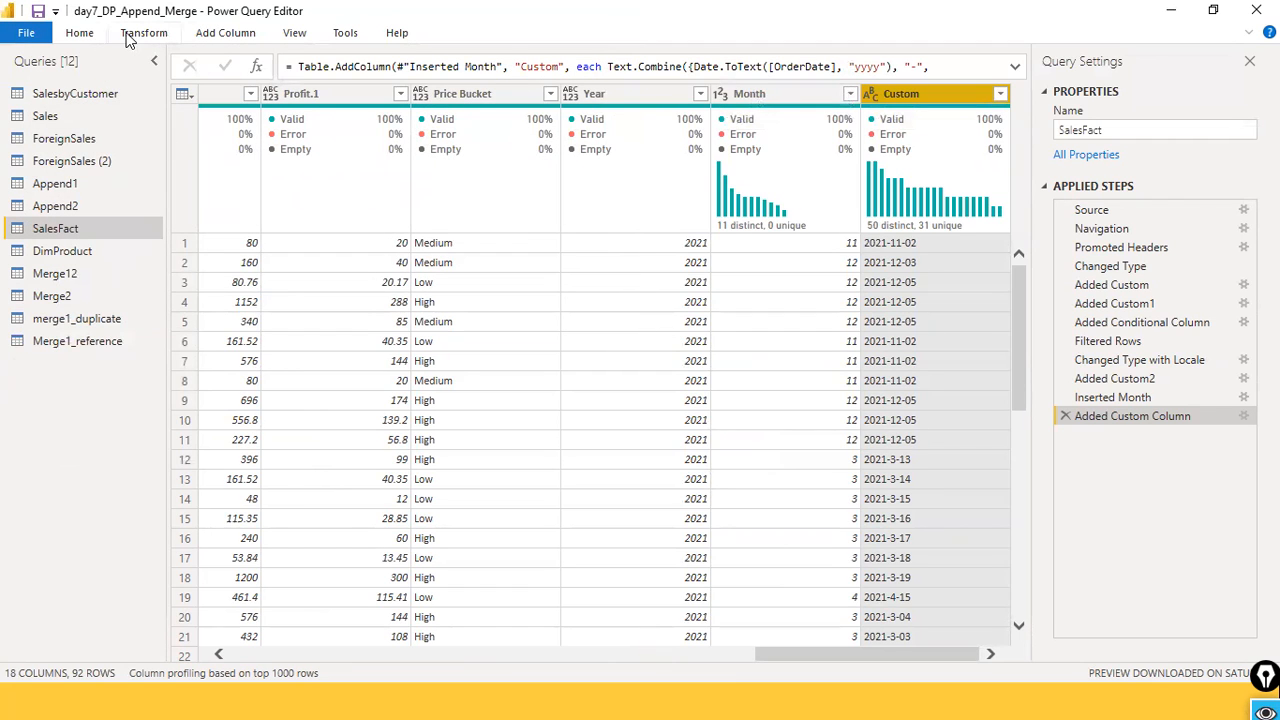
left_click(128, 38)
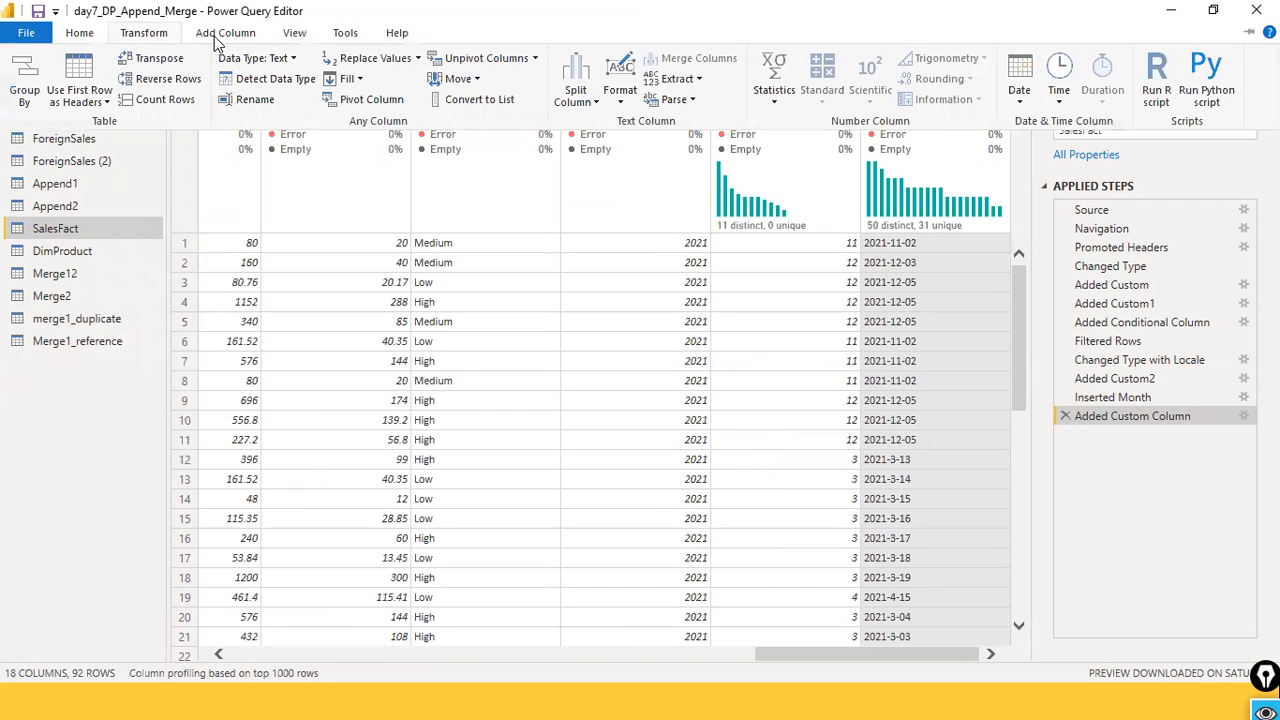
Step: Preview Sheet1 of the DimCustomer.xls workbook from the dat1 folder as a new source, without importing it
left_click(92, 36)
left_click(80, 95)
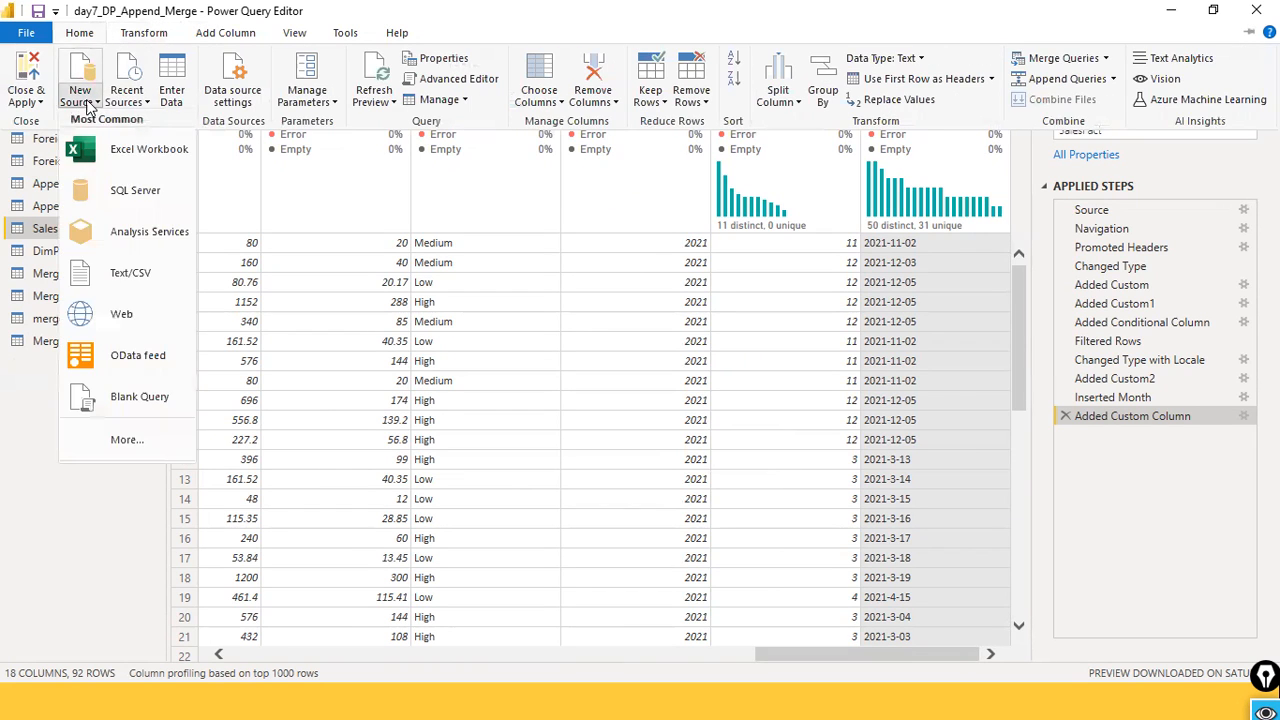
left_click(149, 150)
left_click(328, 210)
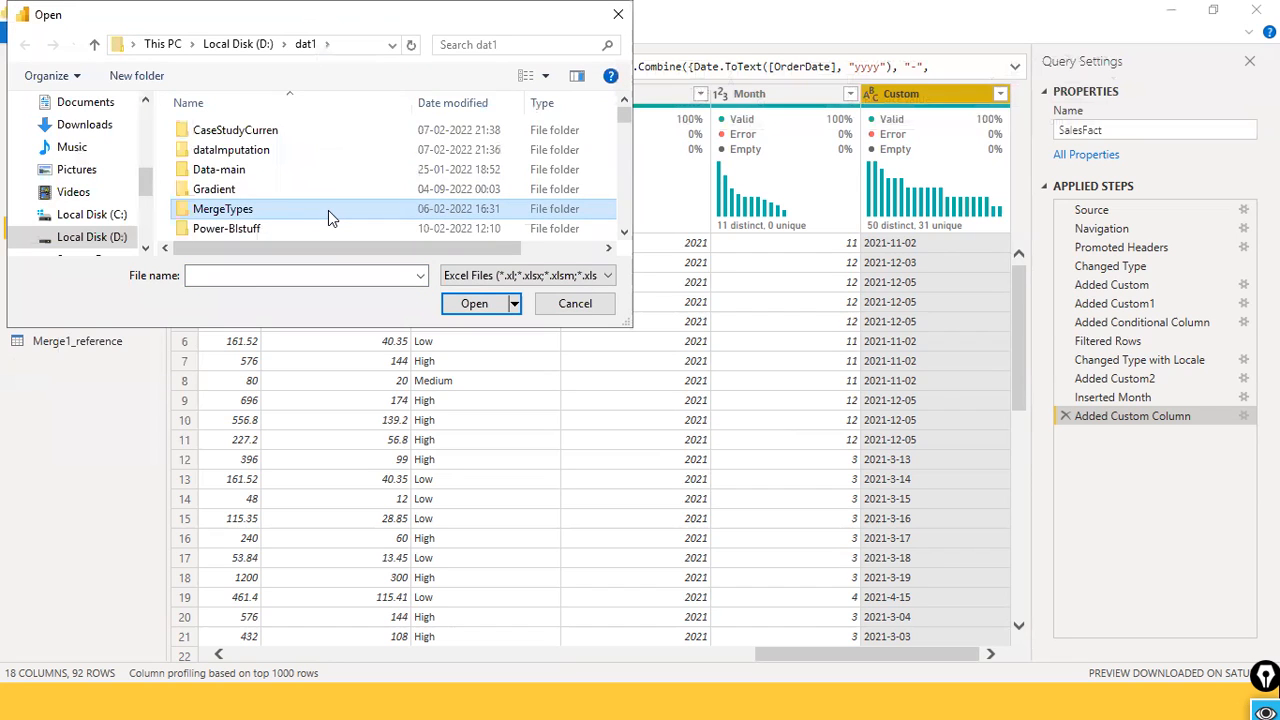
key("d")
key("i")
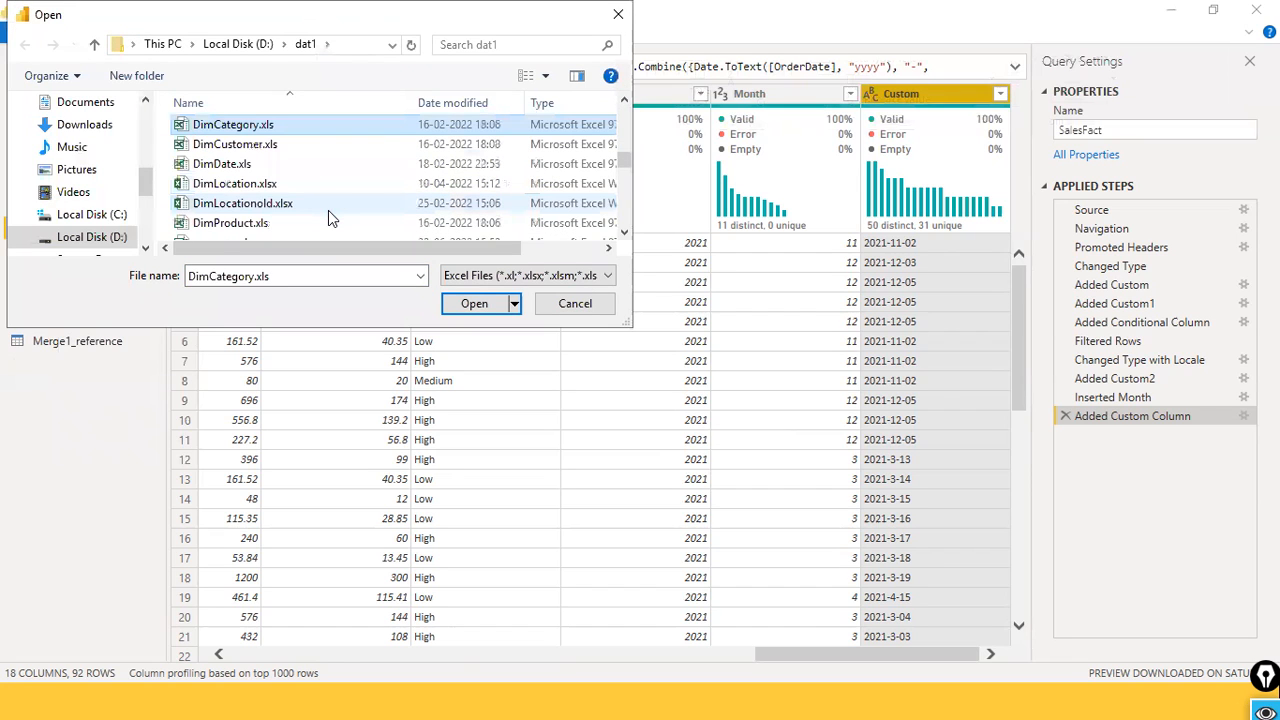
left_click(242, 148)
double_click(242, 146)
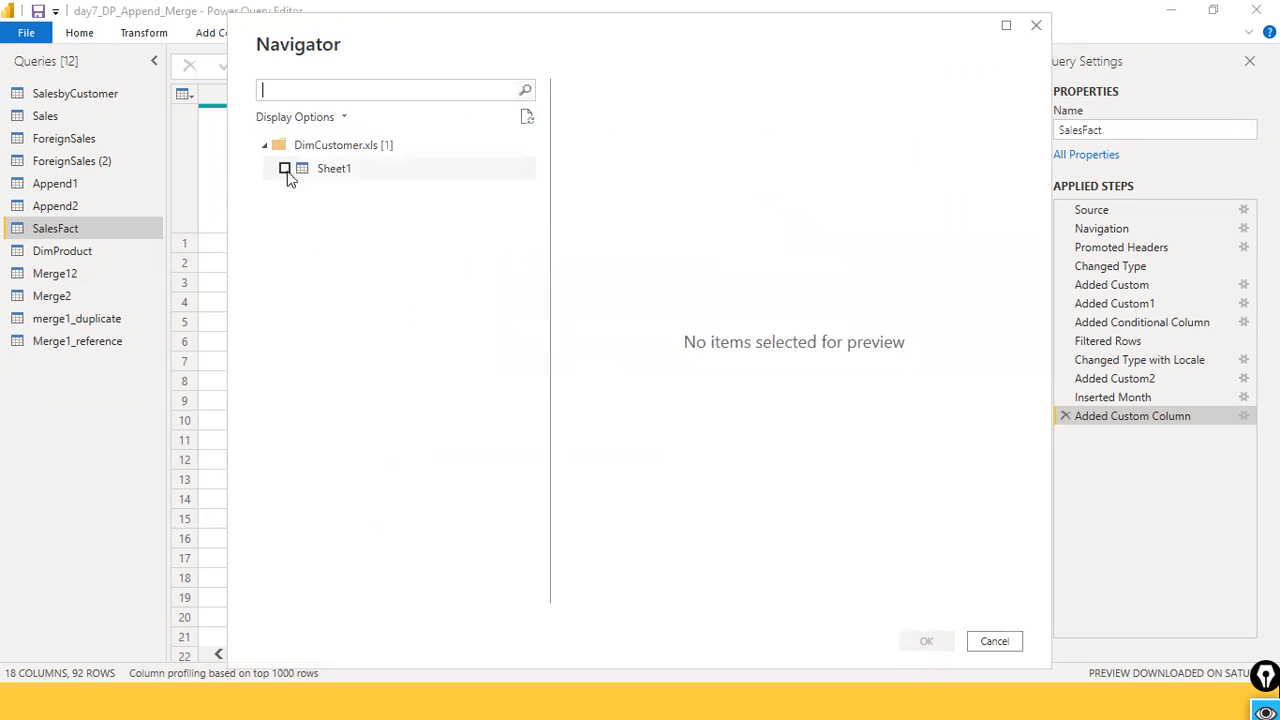
left_click(285, 169)
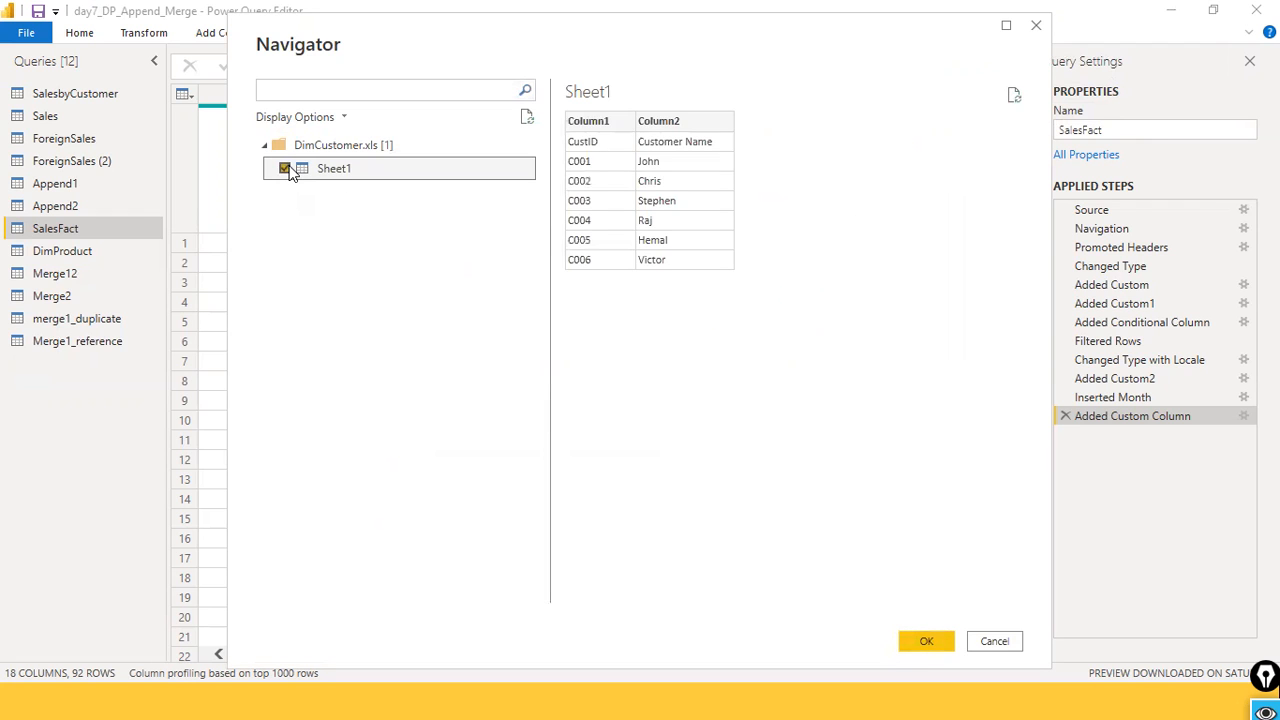
left_click(978, 640)
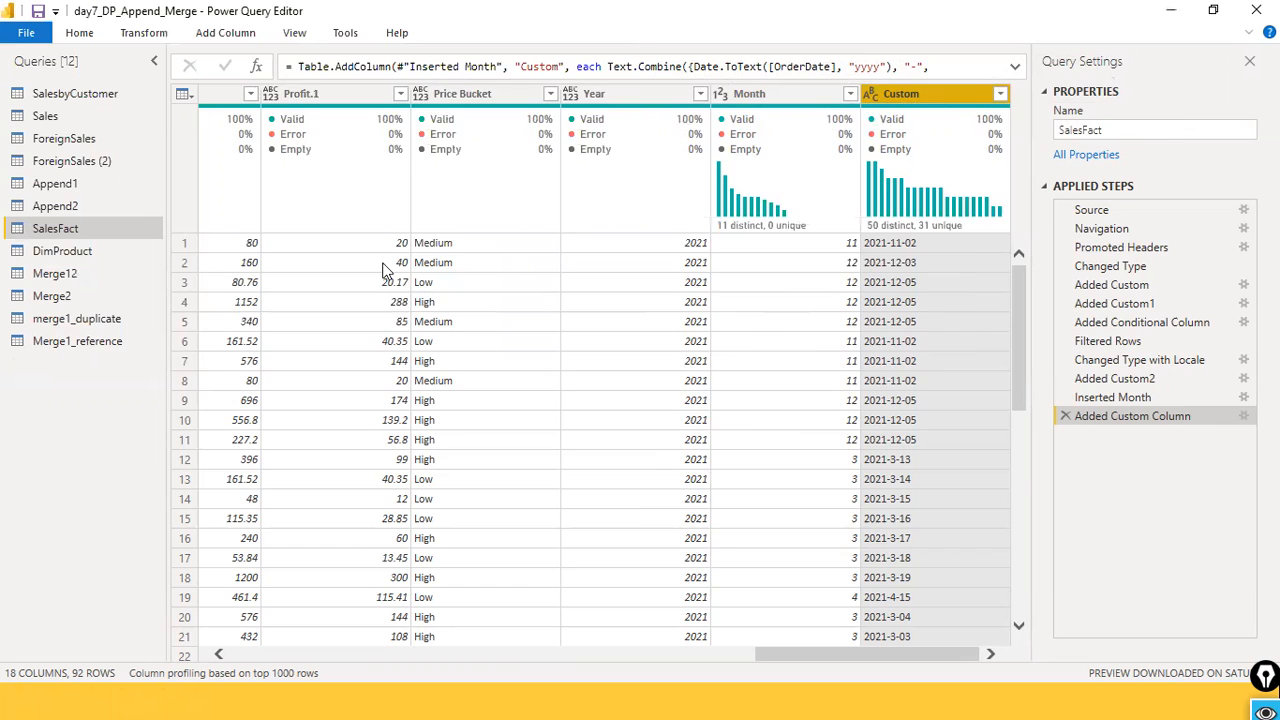
Step: Browse the Excel files in the dat1 folder for another source workbook, and close the file selection without opening one
key("alt+Tab")
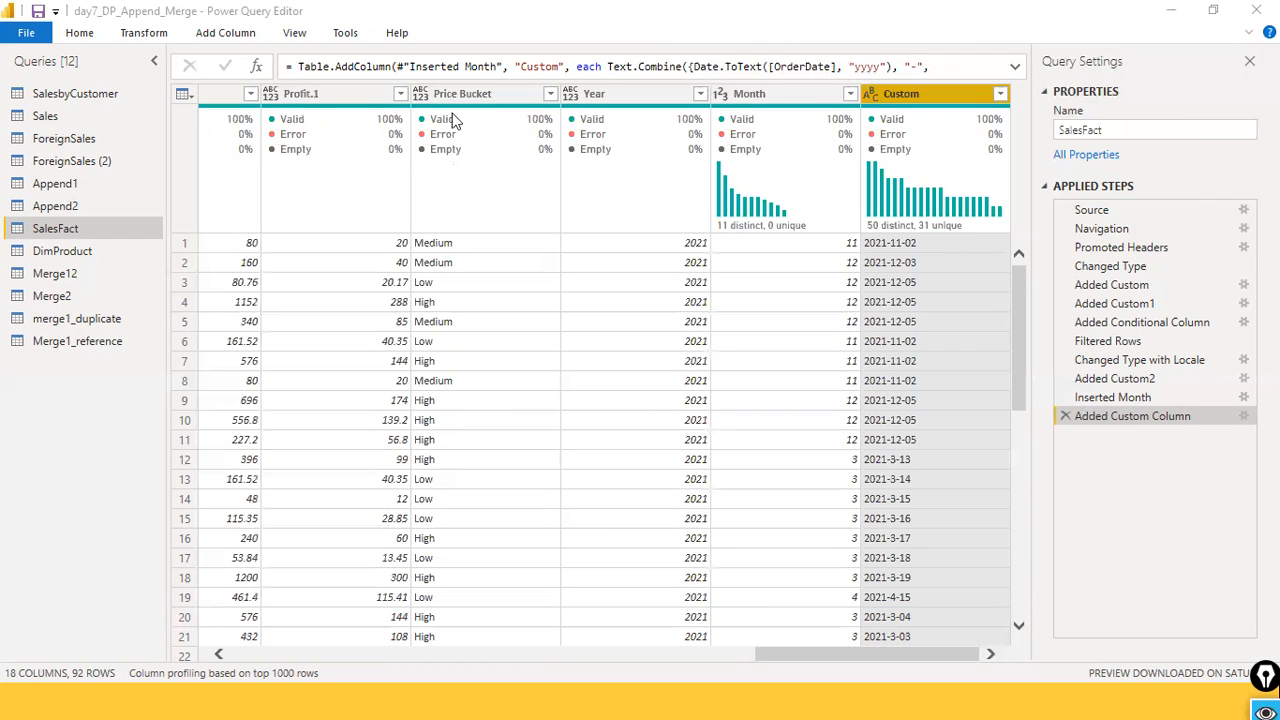
left_click(91, 33)
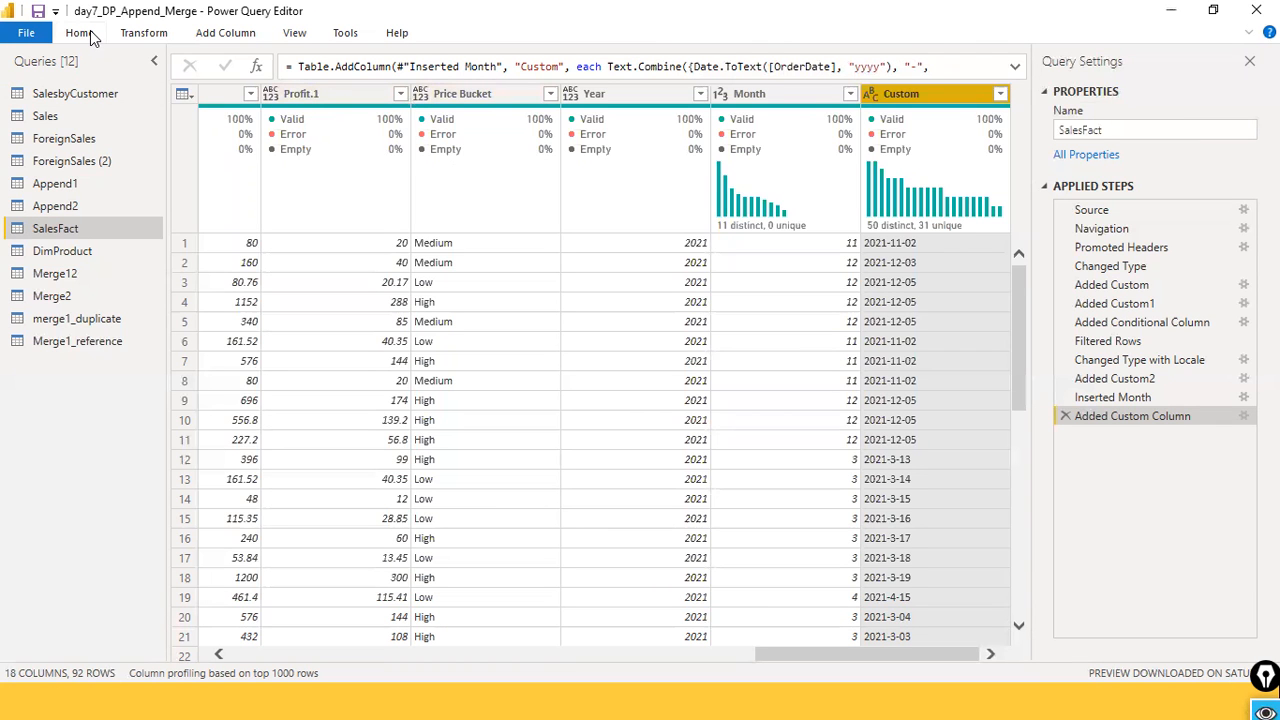
left_click(91, 35)
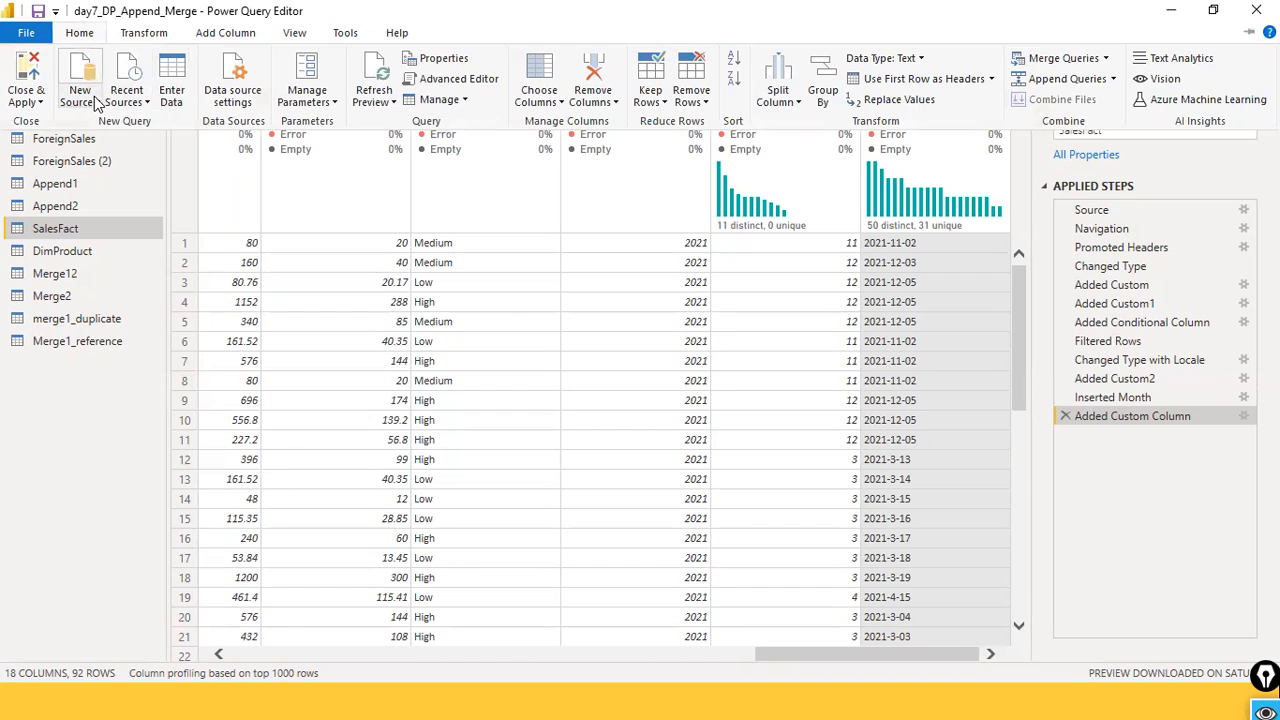
left_click(88, 106)
left_click(150, 152)
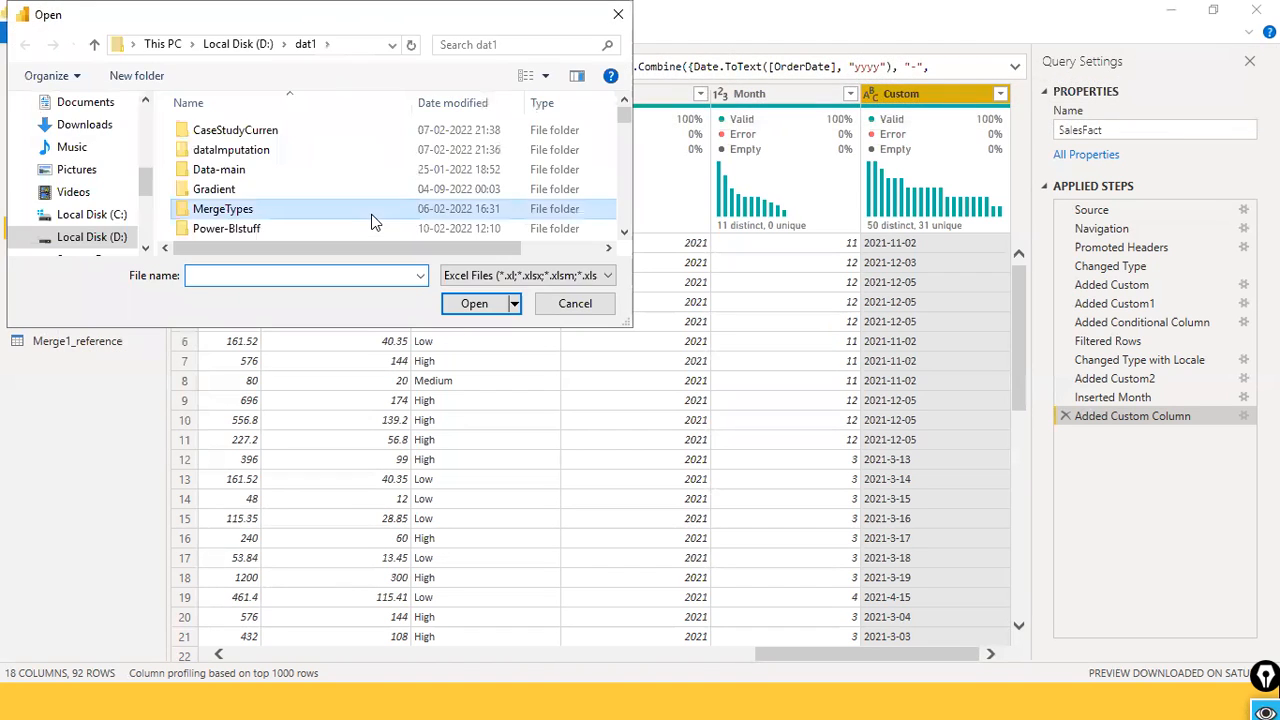
key("d")
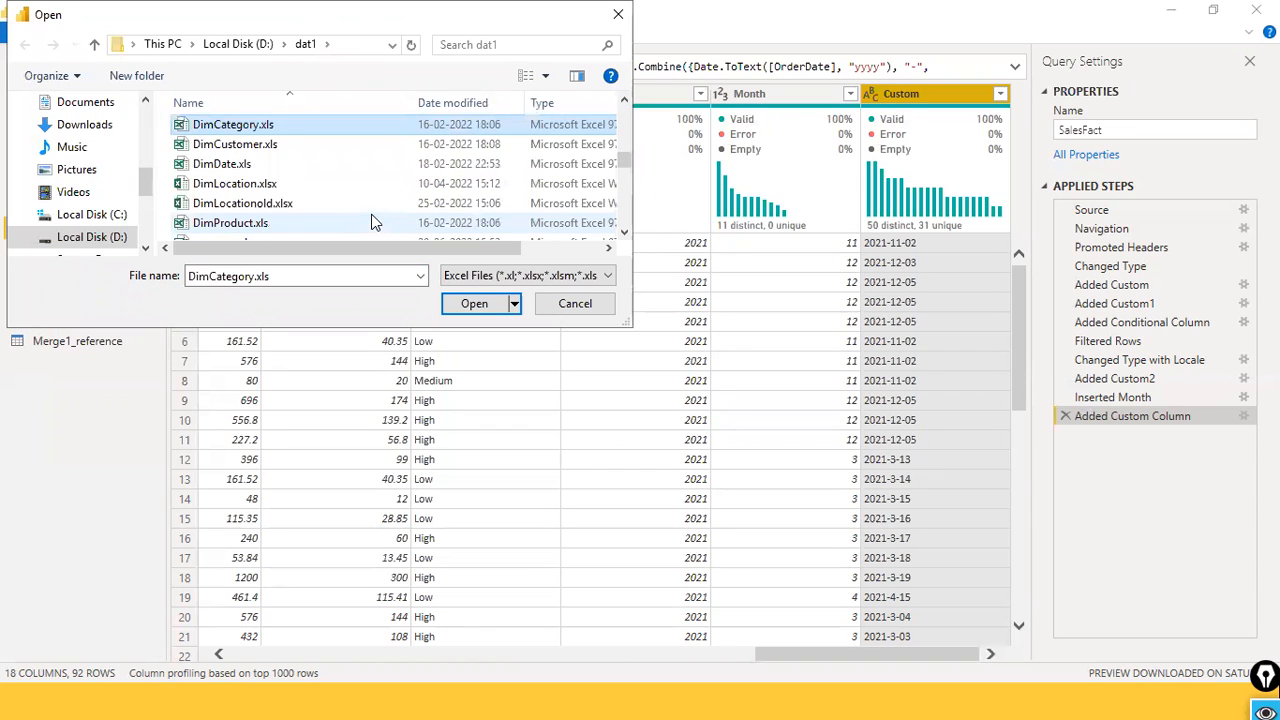
key("Down")
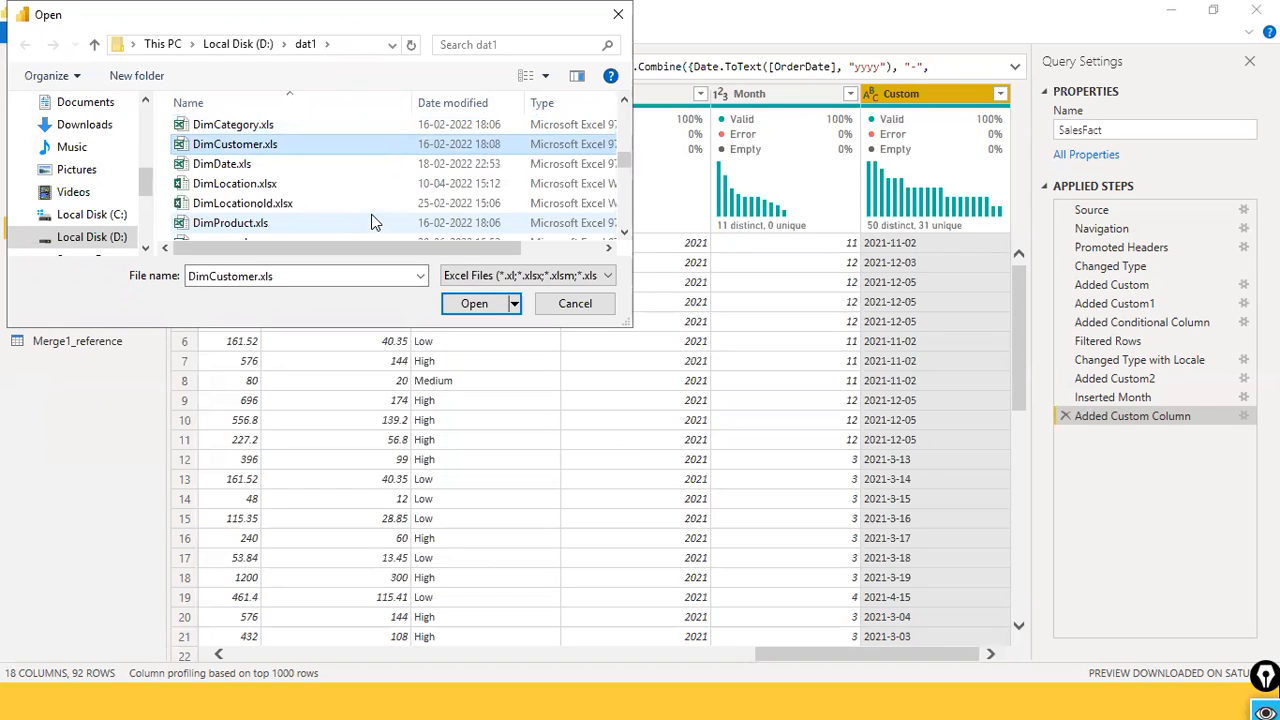
key("Down")
key("Down")
key("Down")
key("Down")
key("Down")
key("Down")
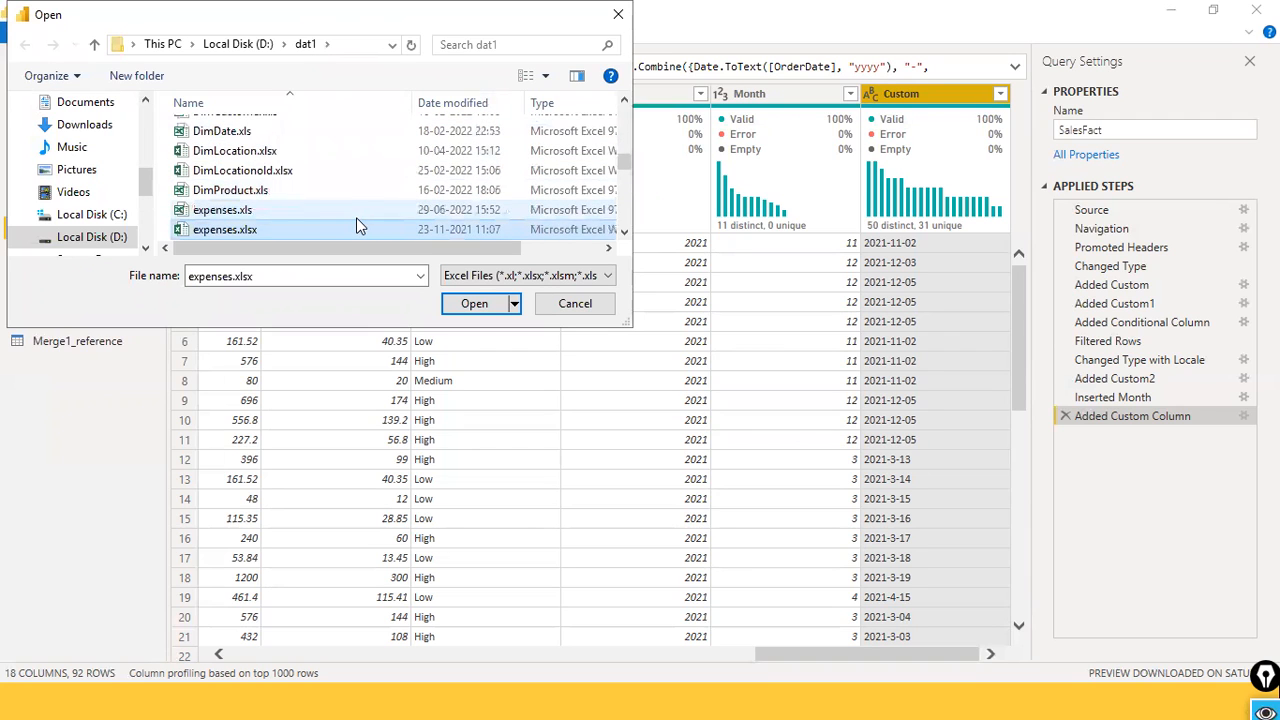
key("Up")
key("Up")
key("Up")
key("Up")
key("Up")
key("Up")
key("Up")
key("Up")
key("Up")
key("Up")
key("Up")
key("Up")
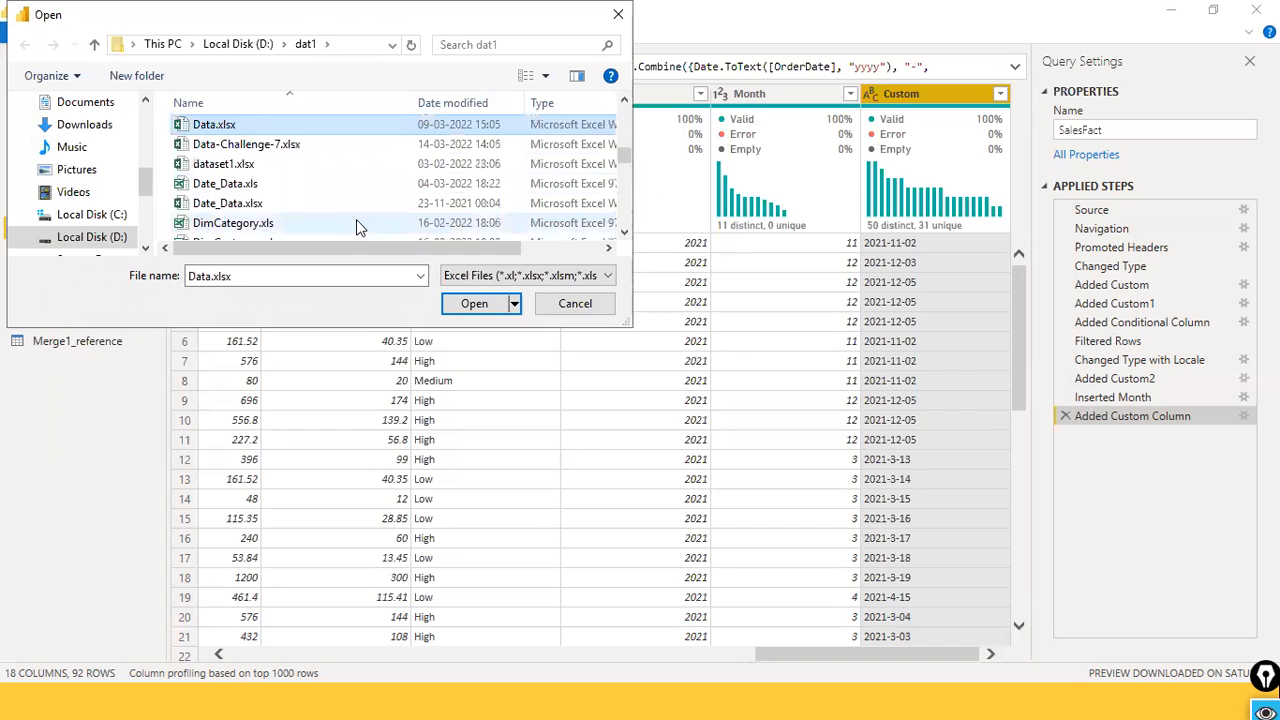
left_click_drag(325, 20, 501, 43)
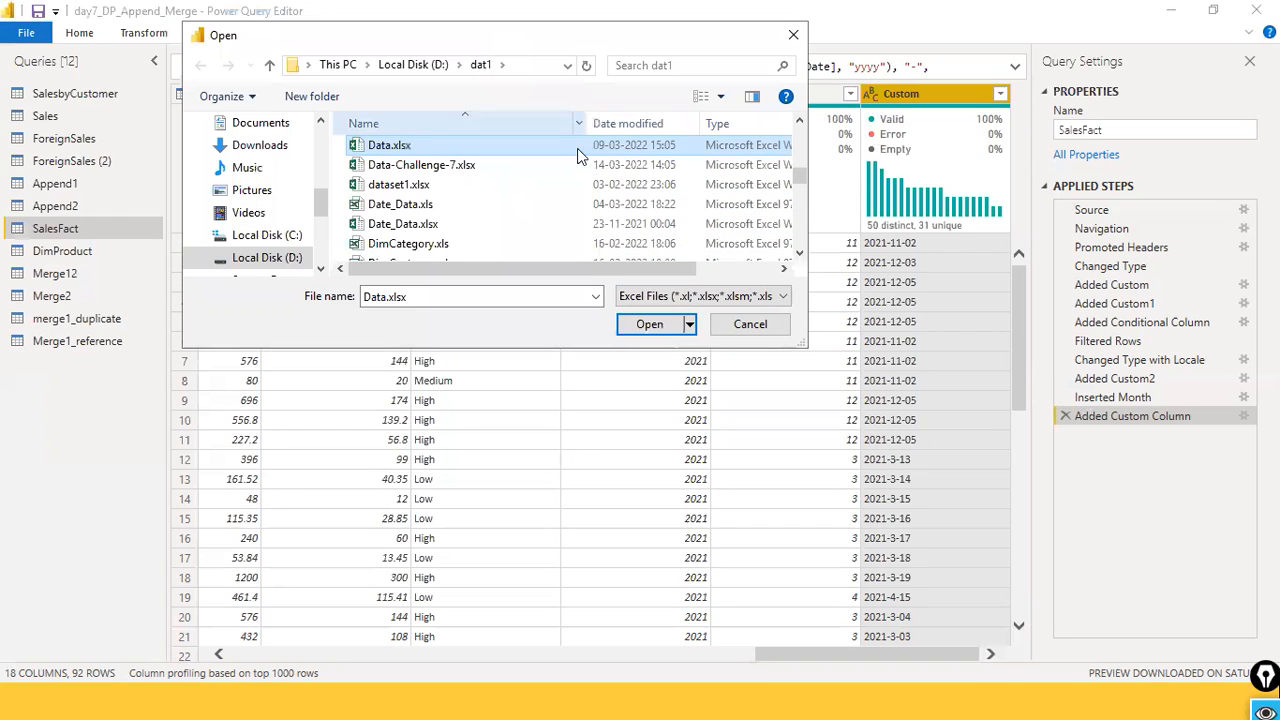
left_click(761, 328)
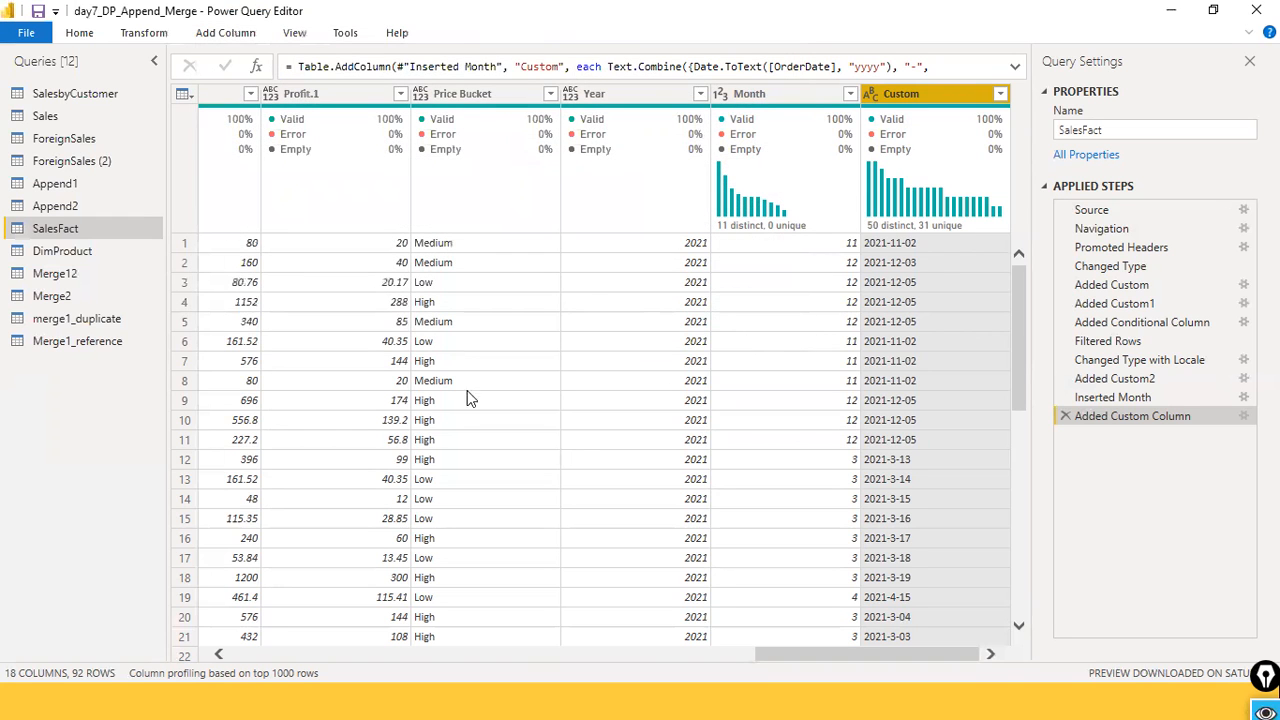
Step: Open the DimProduct query, look through the columns of SalesFact, and view the Sales query
left_click(40, 247)
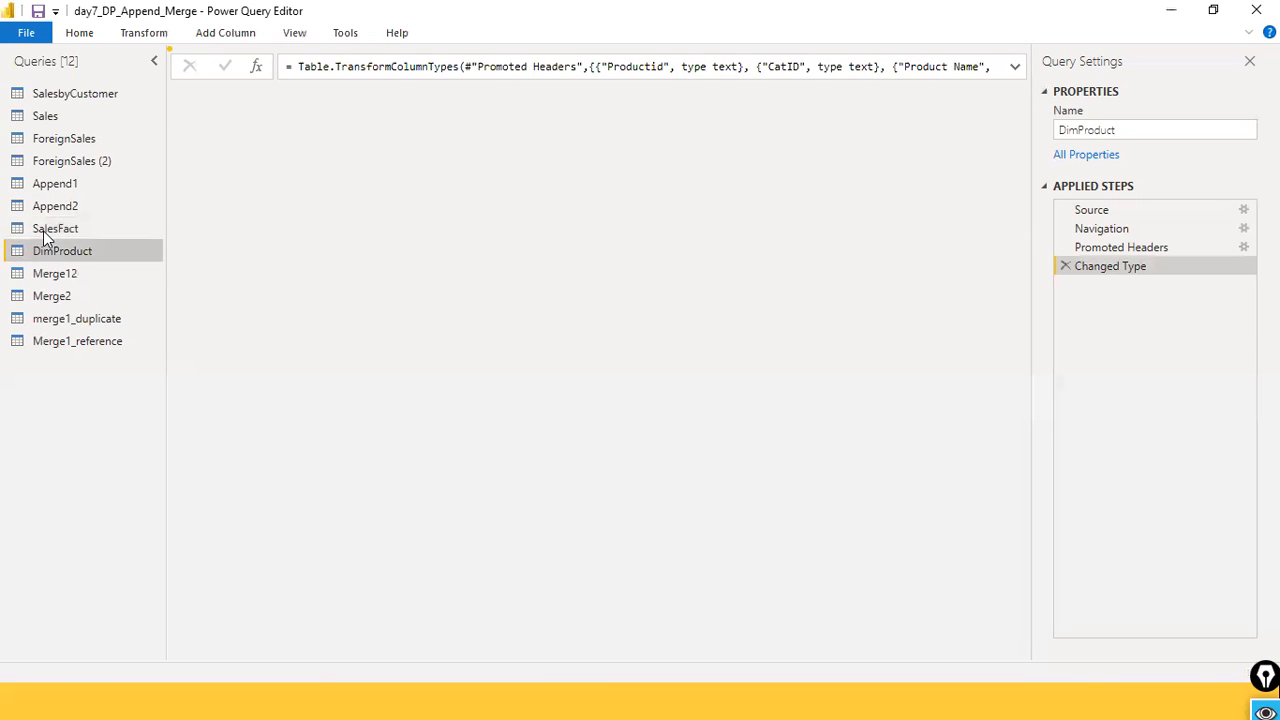
left_click(43, 230)
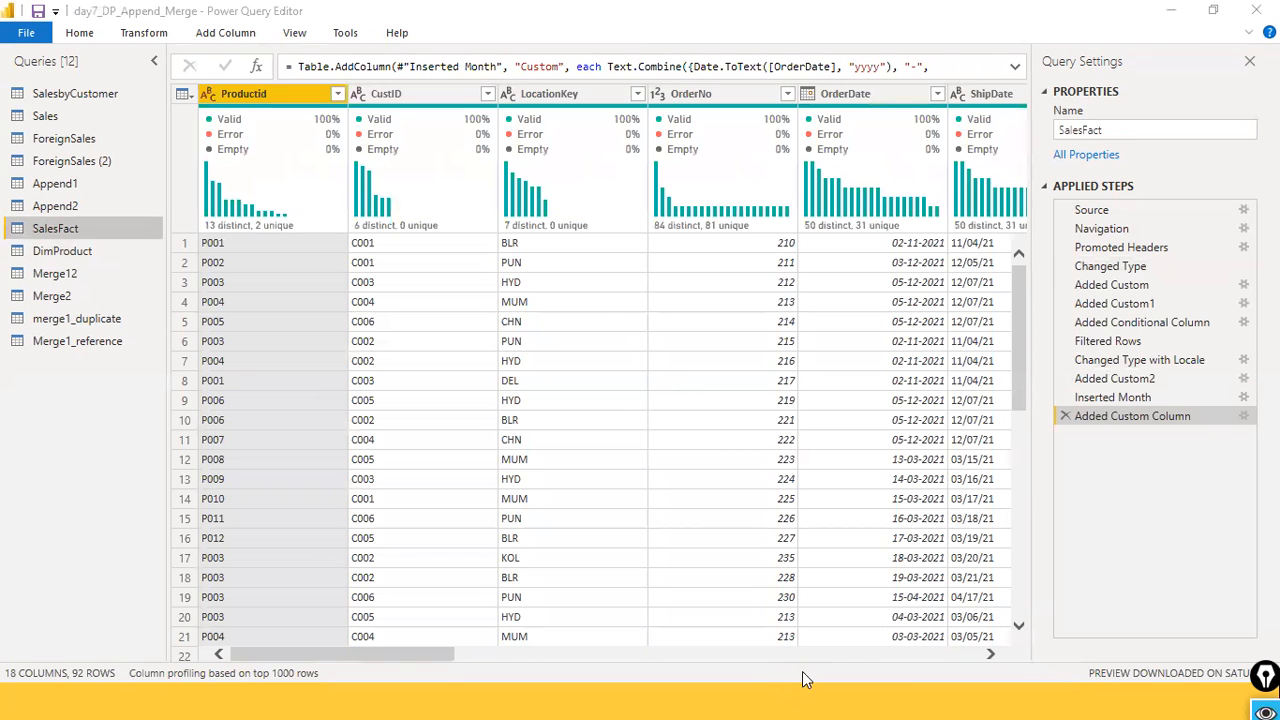
left_click_drag(385, 655, 346, 578)
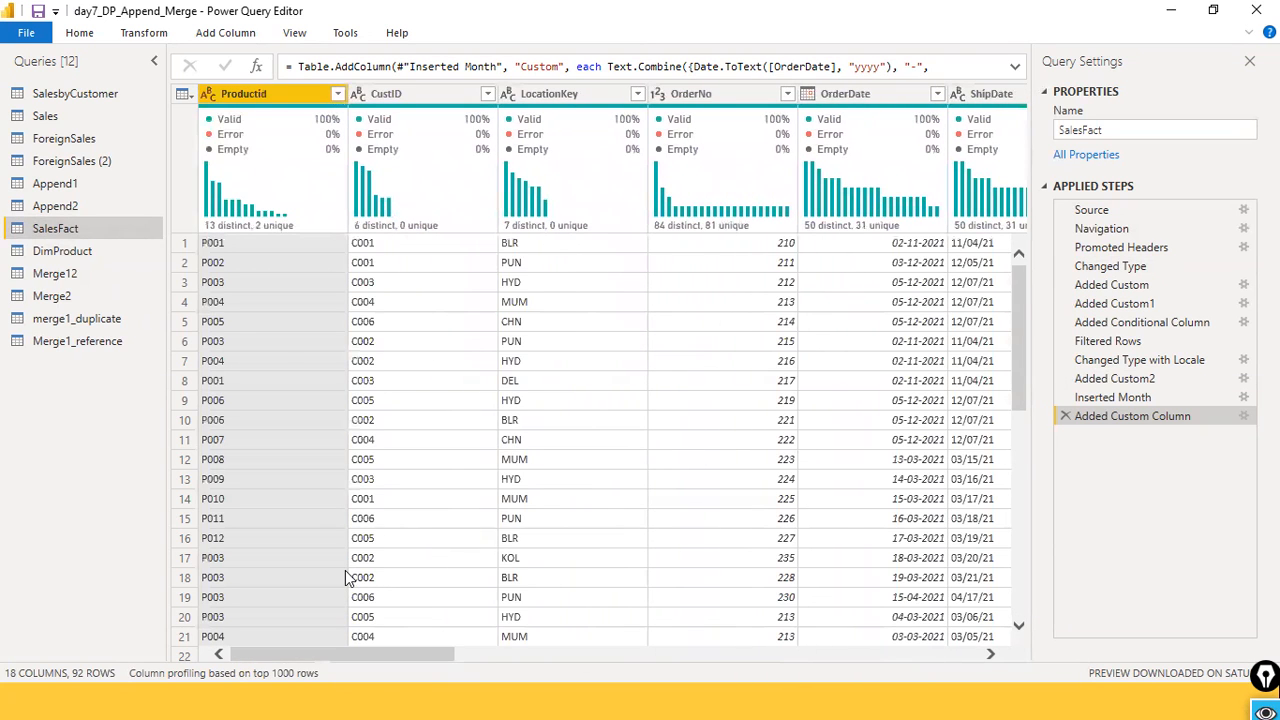
mouse_move(373, 128)
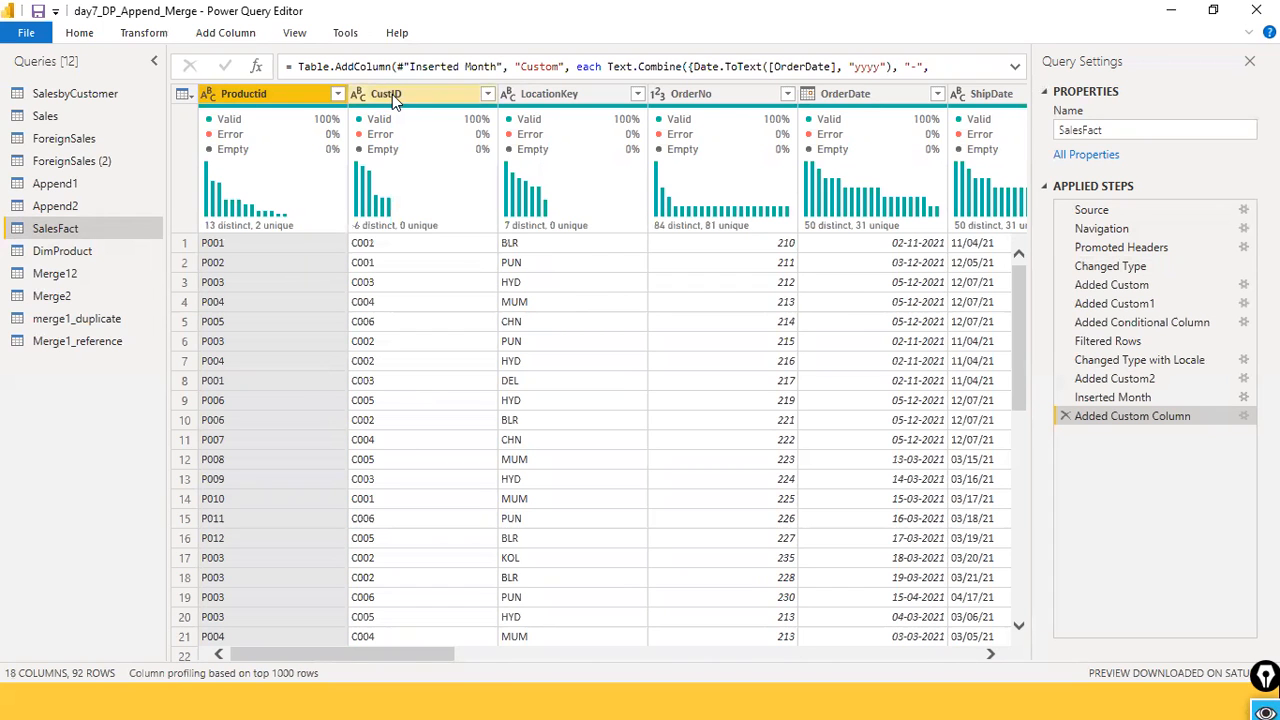
left_click_drag(409, 652, 597, 645)
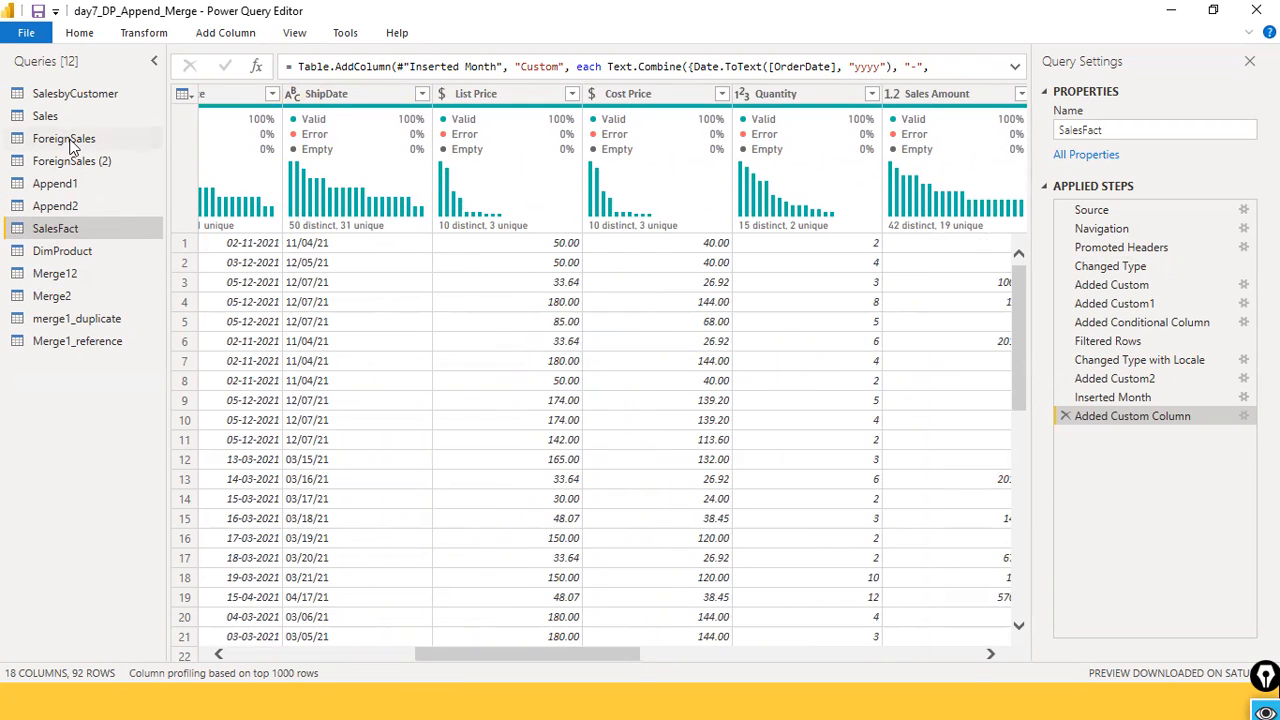
left_click(46, 117)
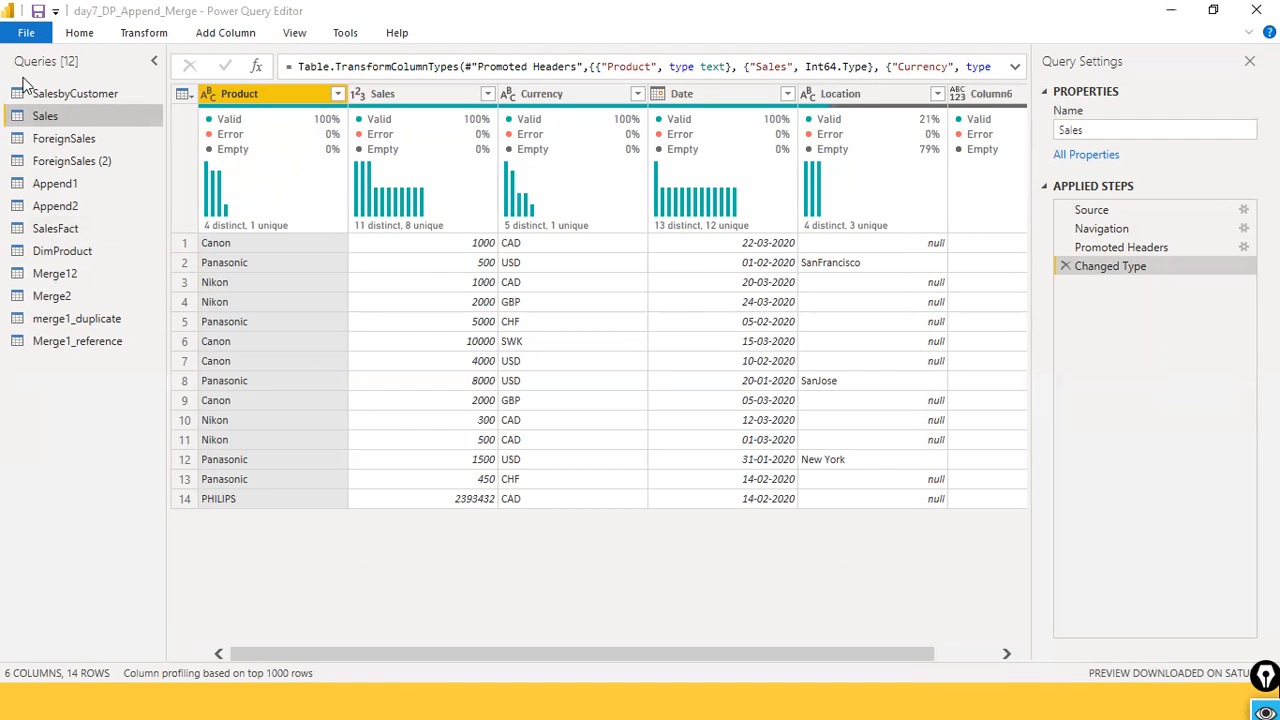
Step: Close the Power Query Editor and apply the pending query changes to the report
left_click(26, 32)
left_click(57, 66)
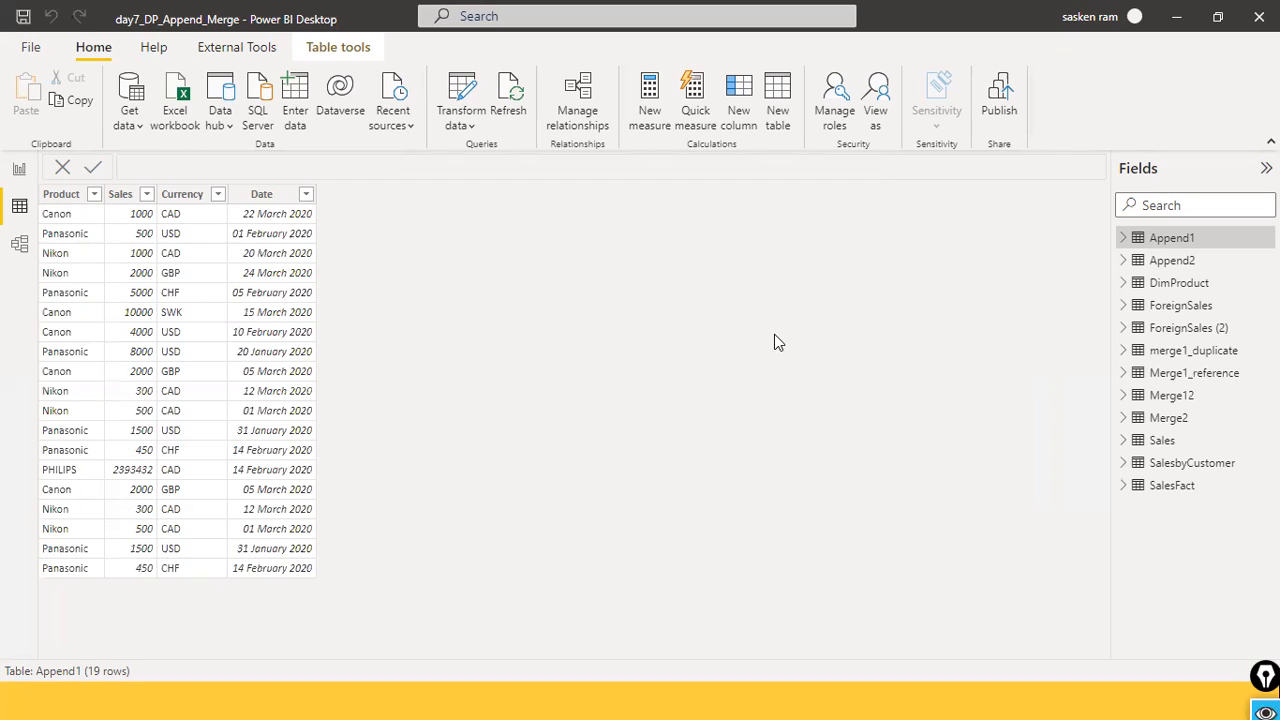
left_click(1124, 441)
left_click(1125, 441)
left_click(31, 50)
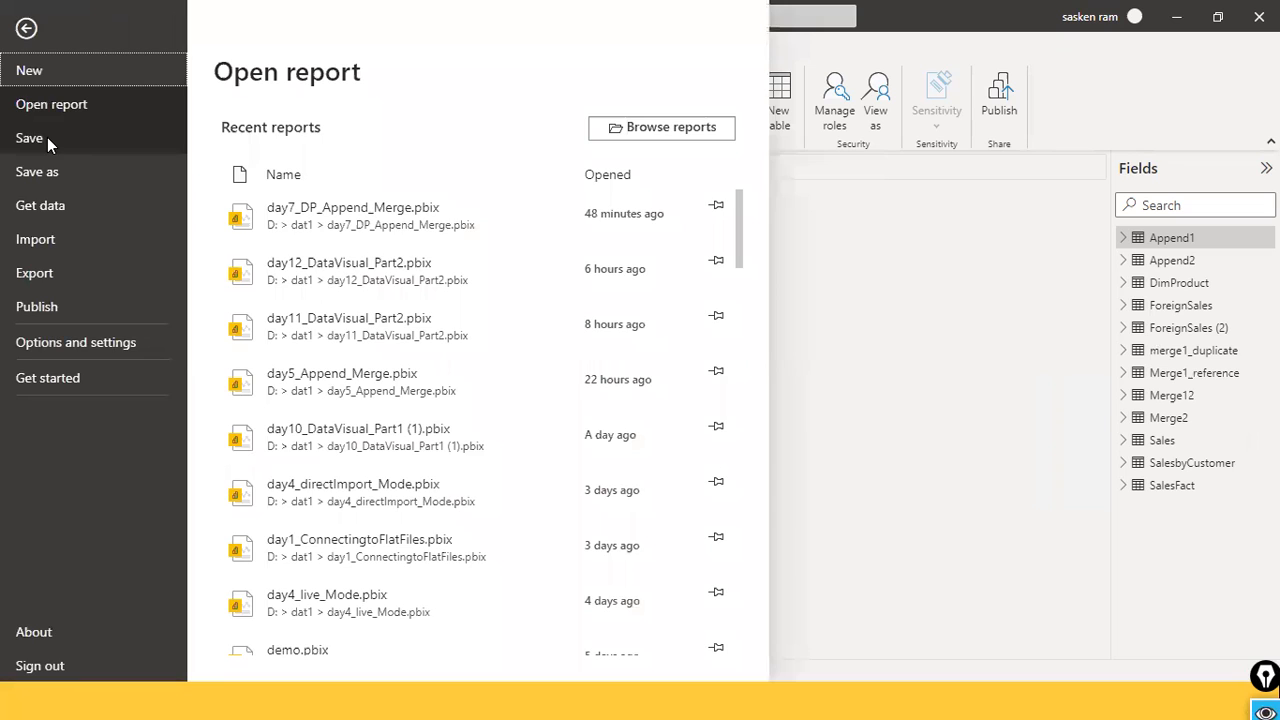
left_click(903, 300)
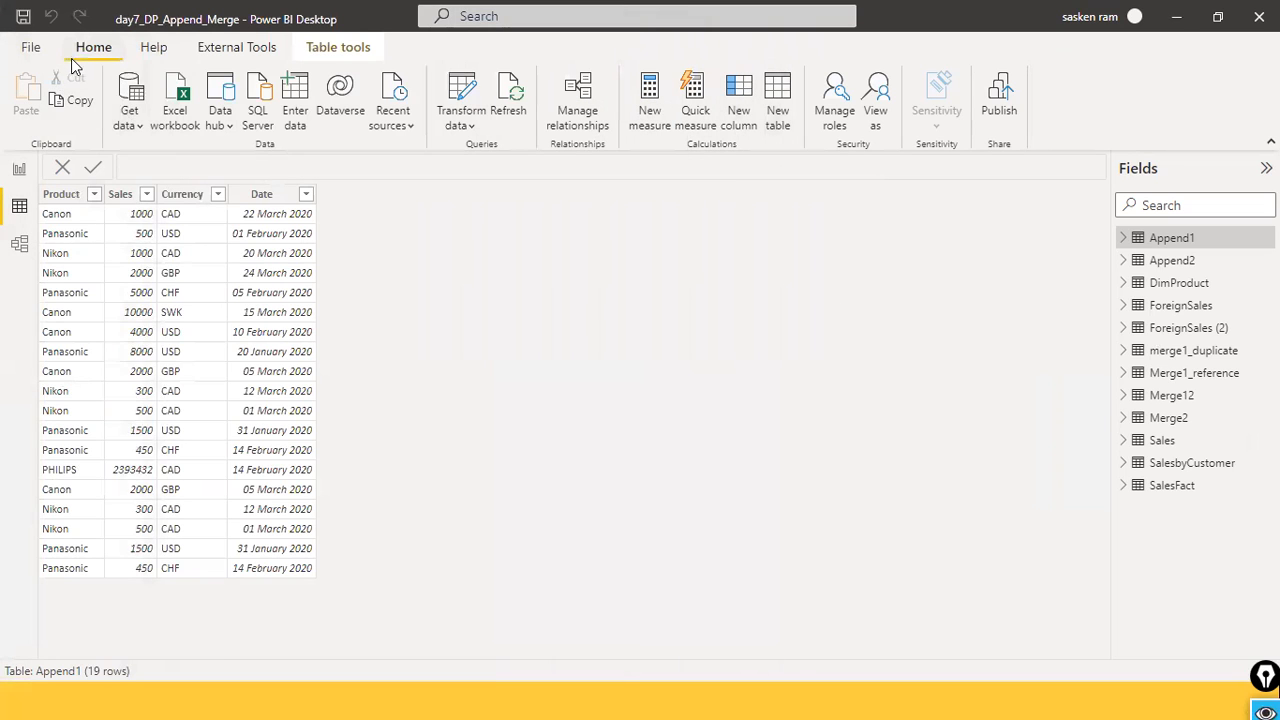
Step: Connect to the text file sales_w04.csv in the dat1 folder and open it in the Power Query Editor for transformation
left_click(133, 112)
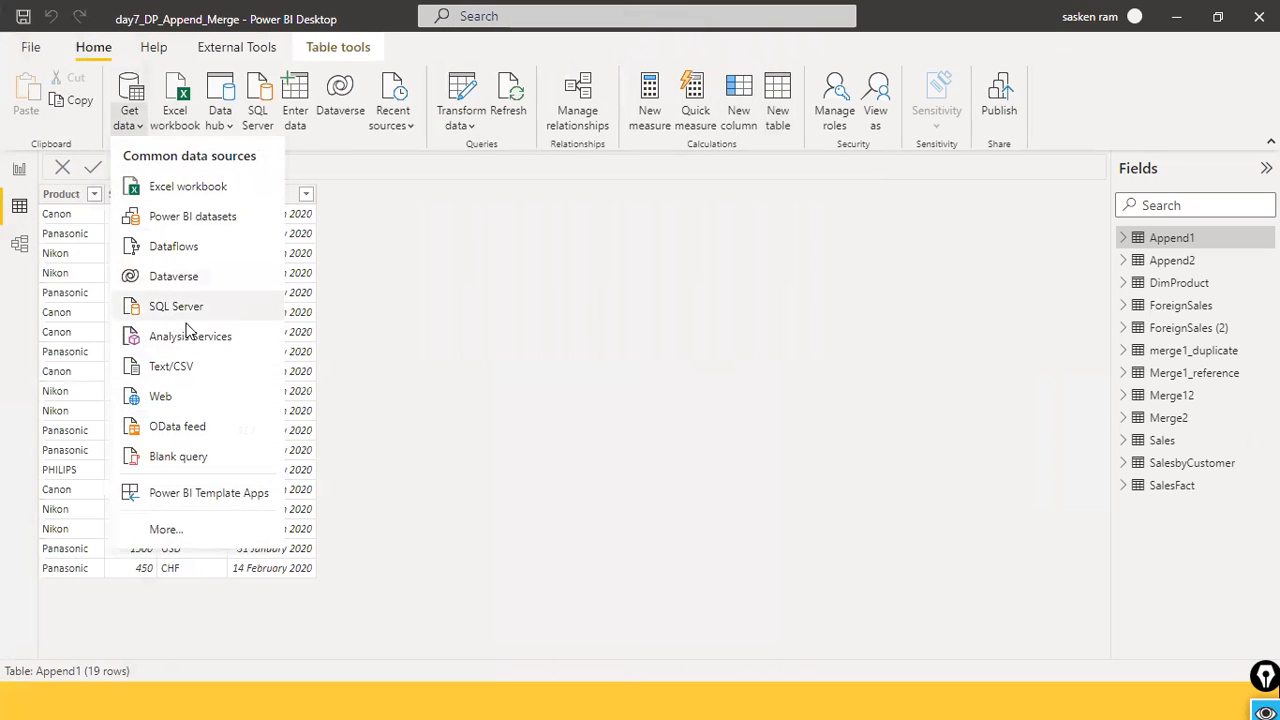
left_click(189, 364)
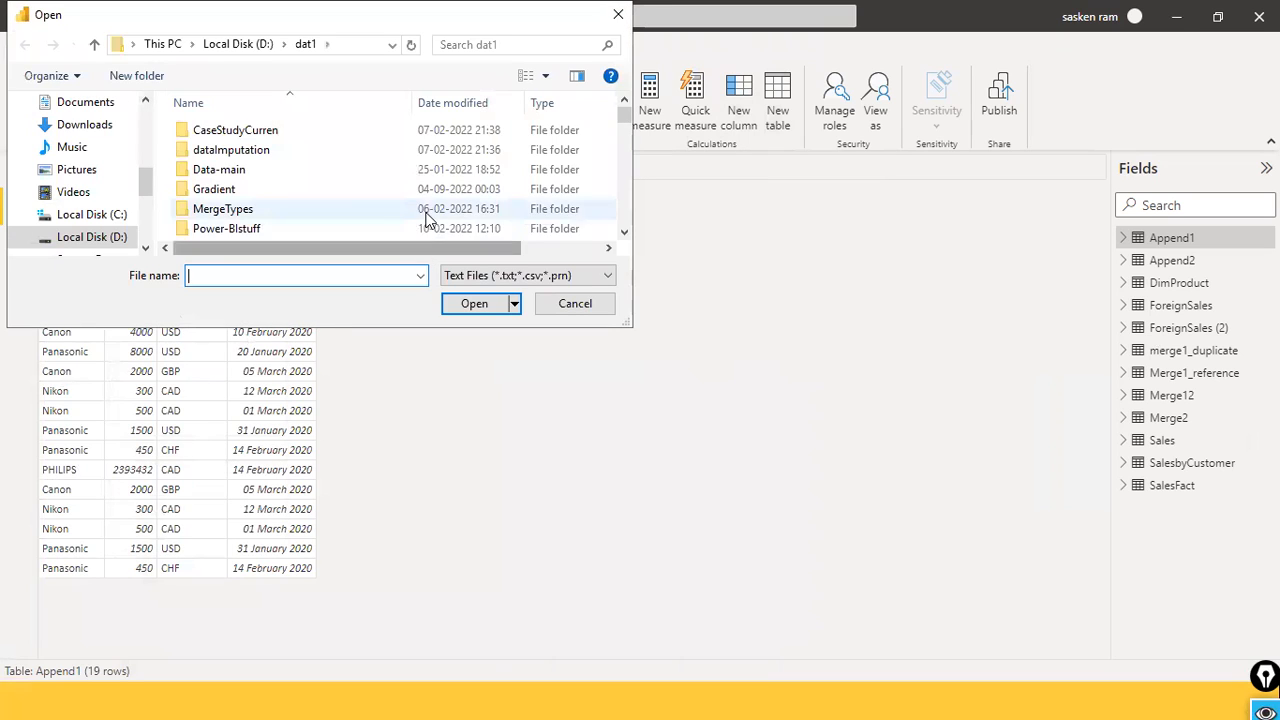
type("sales_w04.csv")
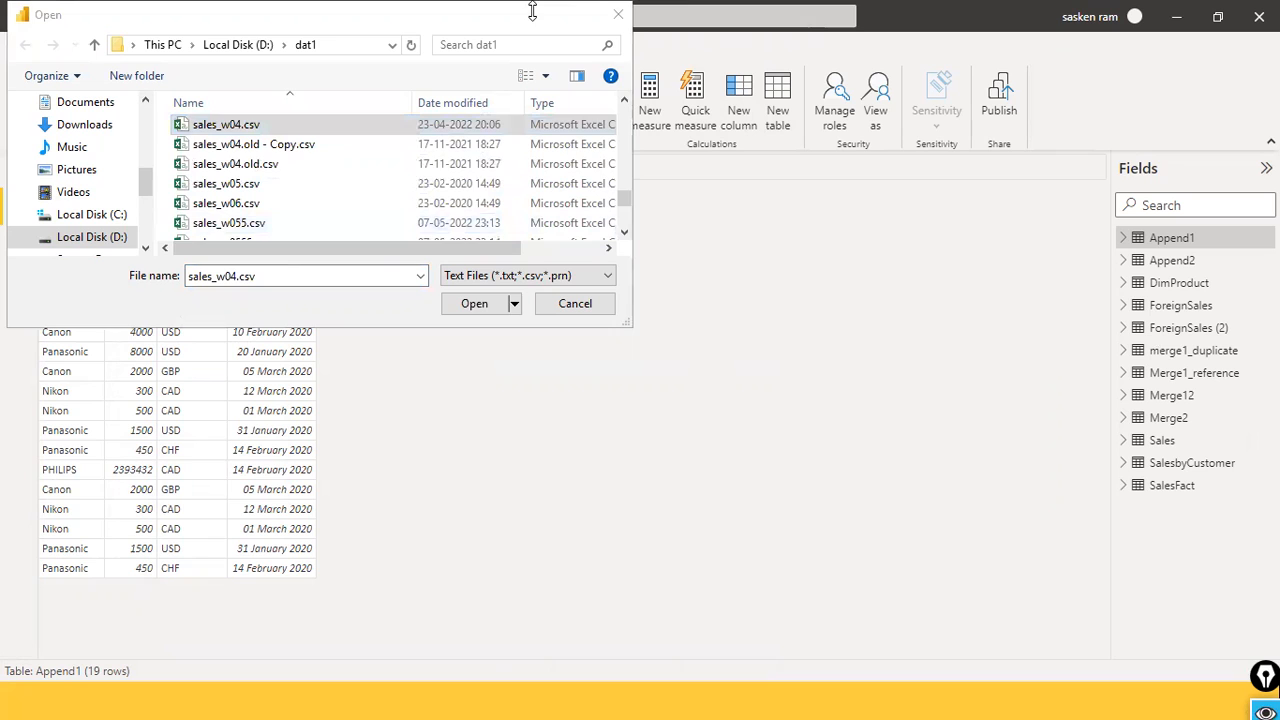
left_click(474, 305)
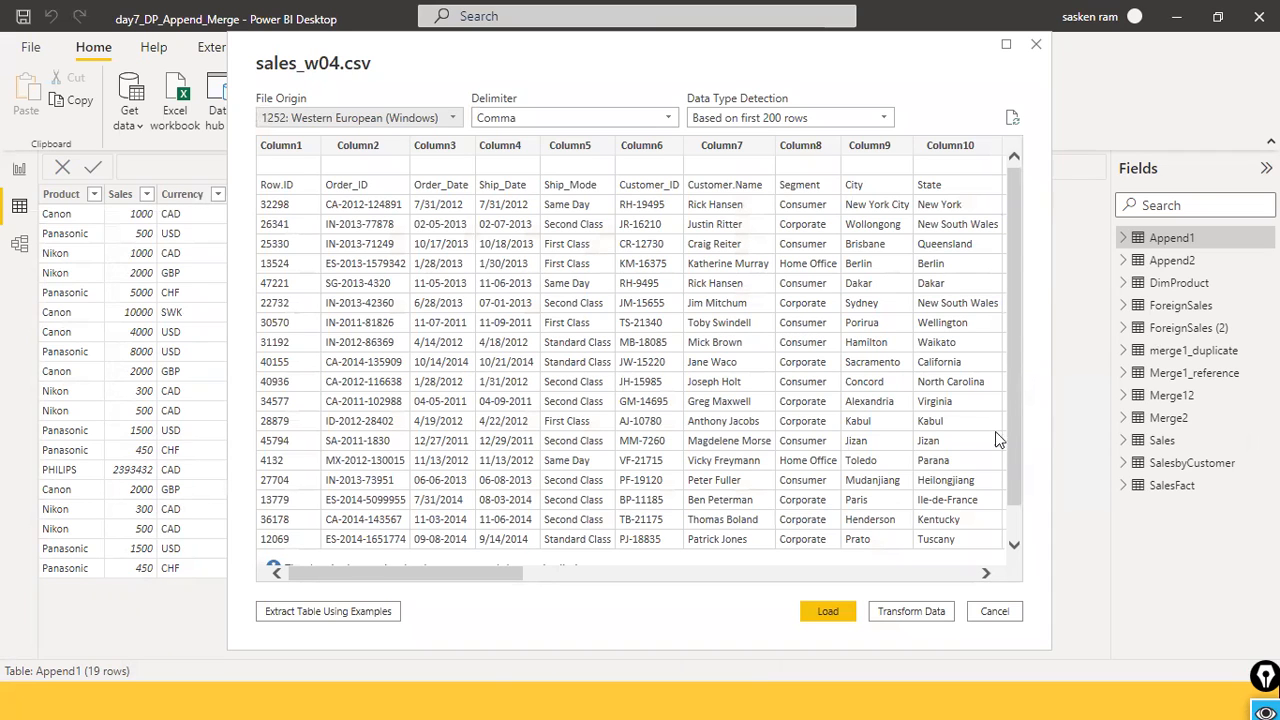
left_click(898, 614)
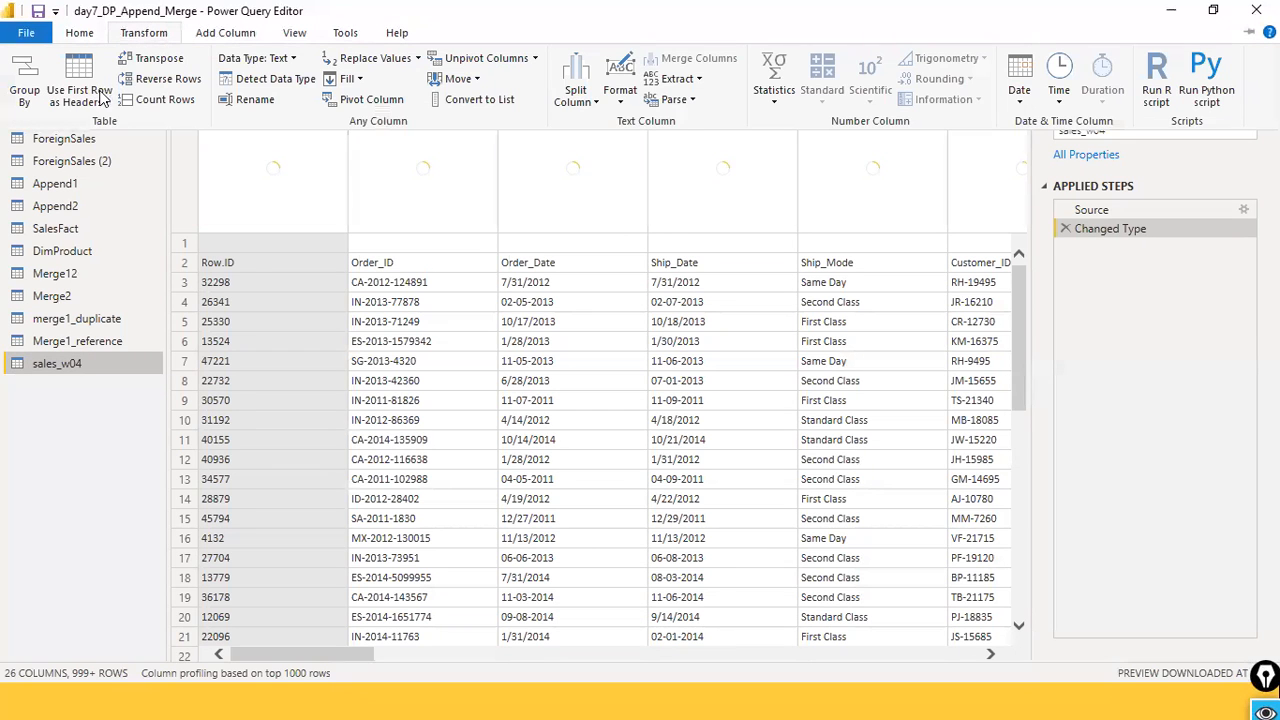
Step: Promote the first row of sales_w04 to headers twice so that Row.ID, Order_ID and Order_Date serve as column names
left_click(106, 104)
left_click(101, 124)
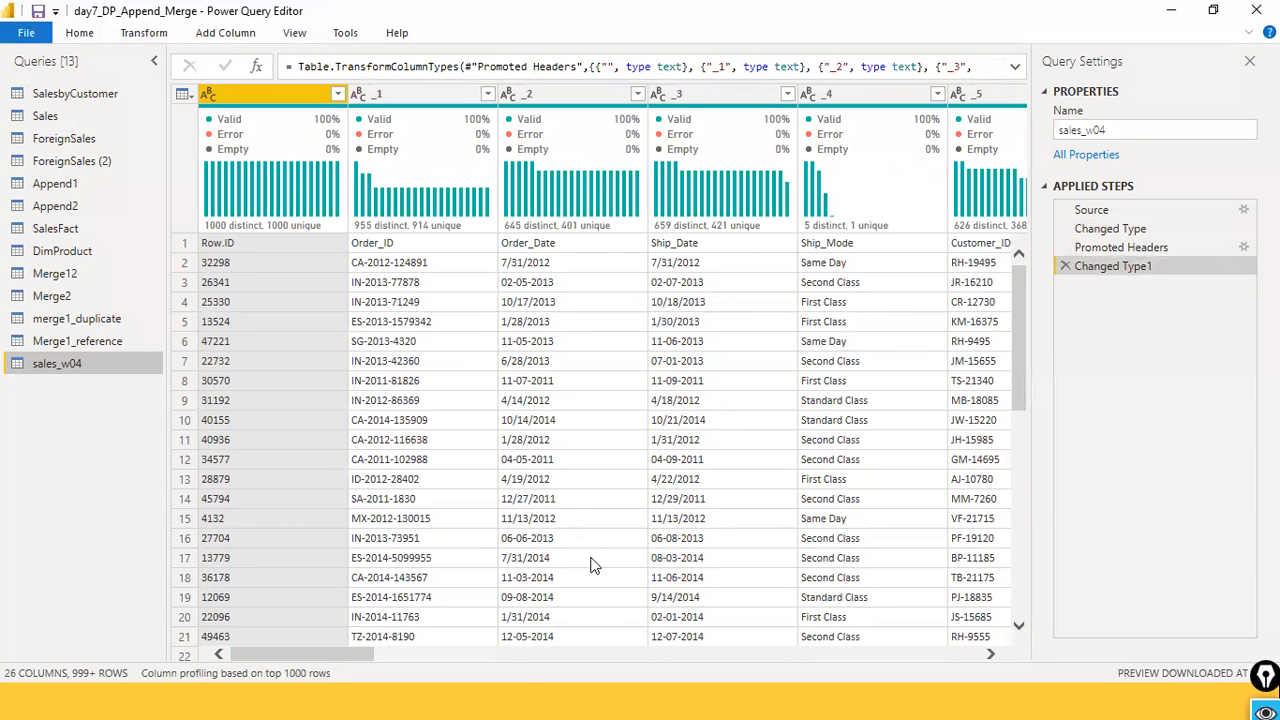
left_click_drag(315, 654, 439, 653)
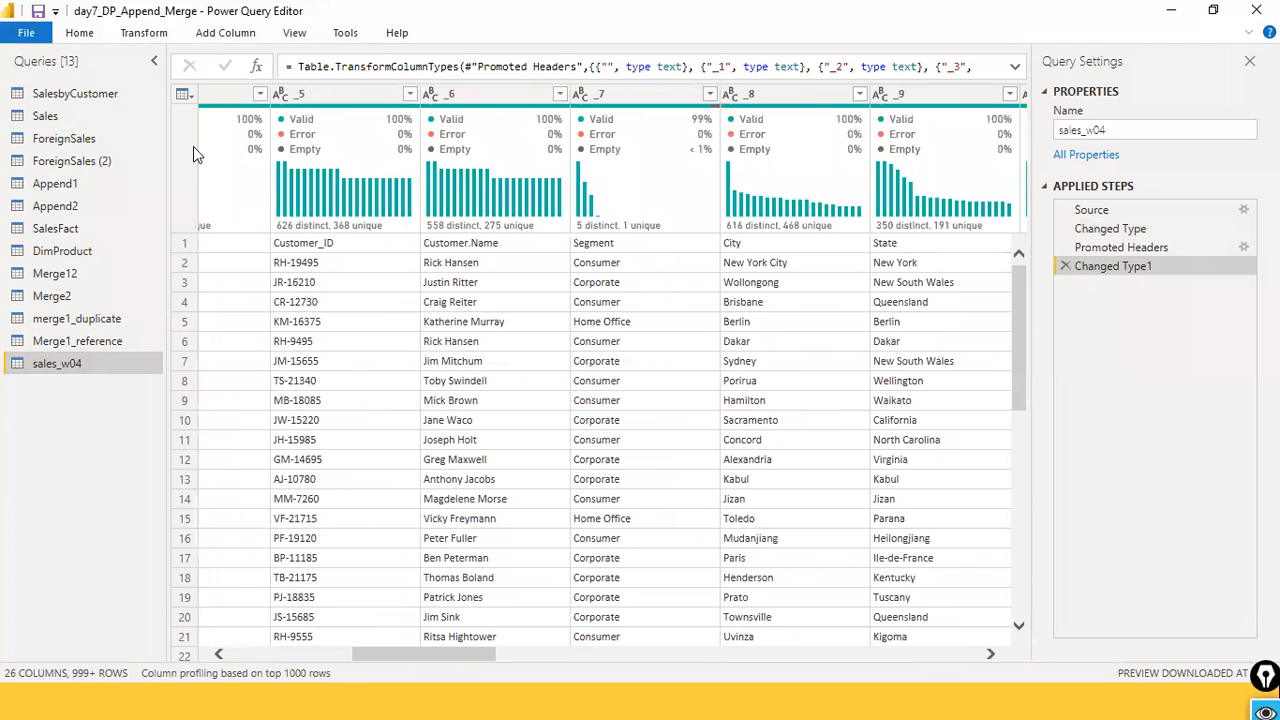
left_click_drag(401, 658, 294, 623)
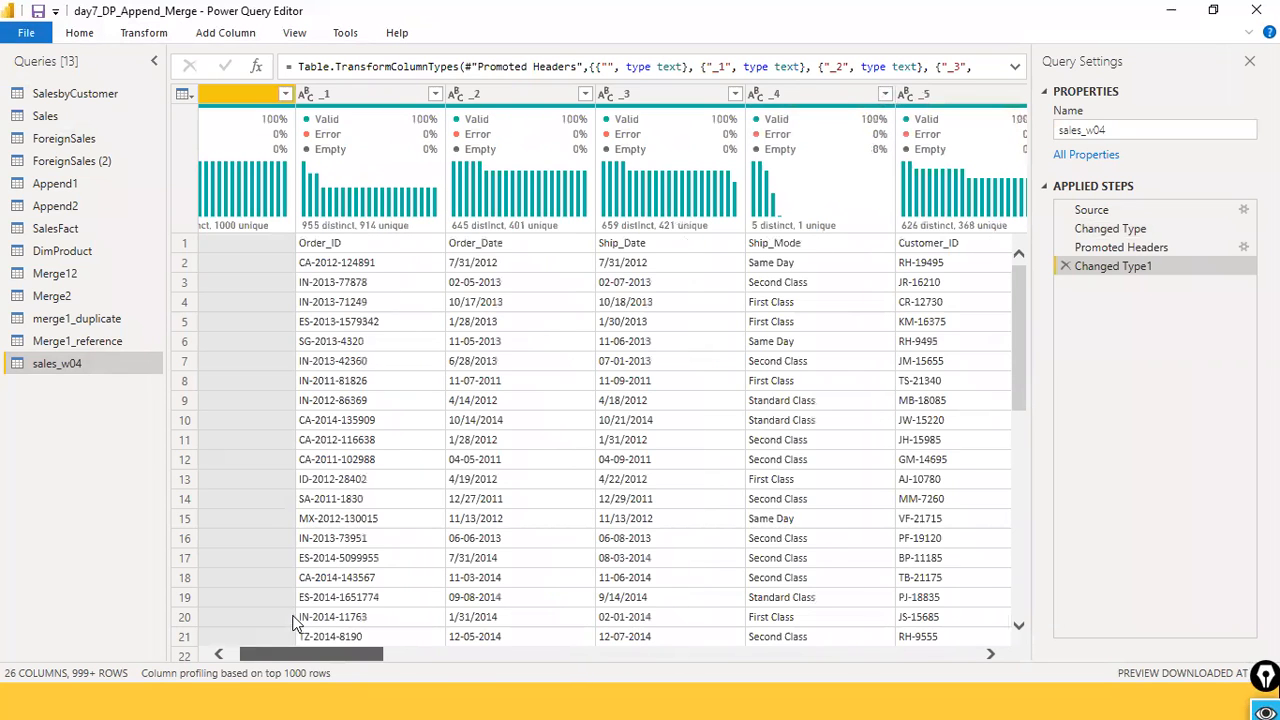
left_click(146, 34)
left_click(108, 102)
left_click(105, 122)
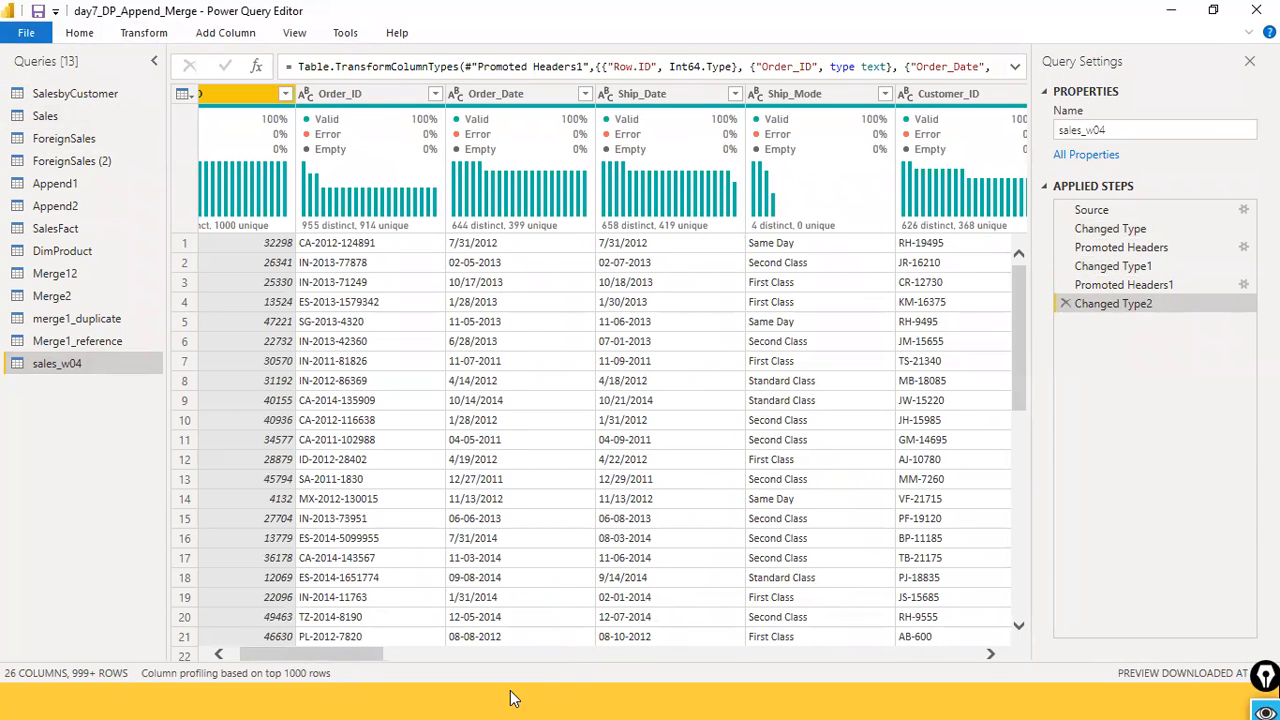
Step: Duplicate the Country State column of sales_w04
left_click_drag(336, 648, 597, 655)
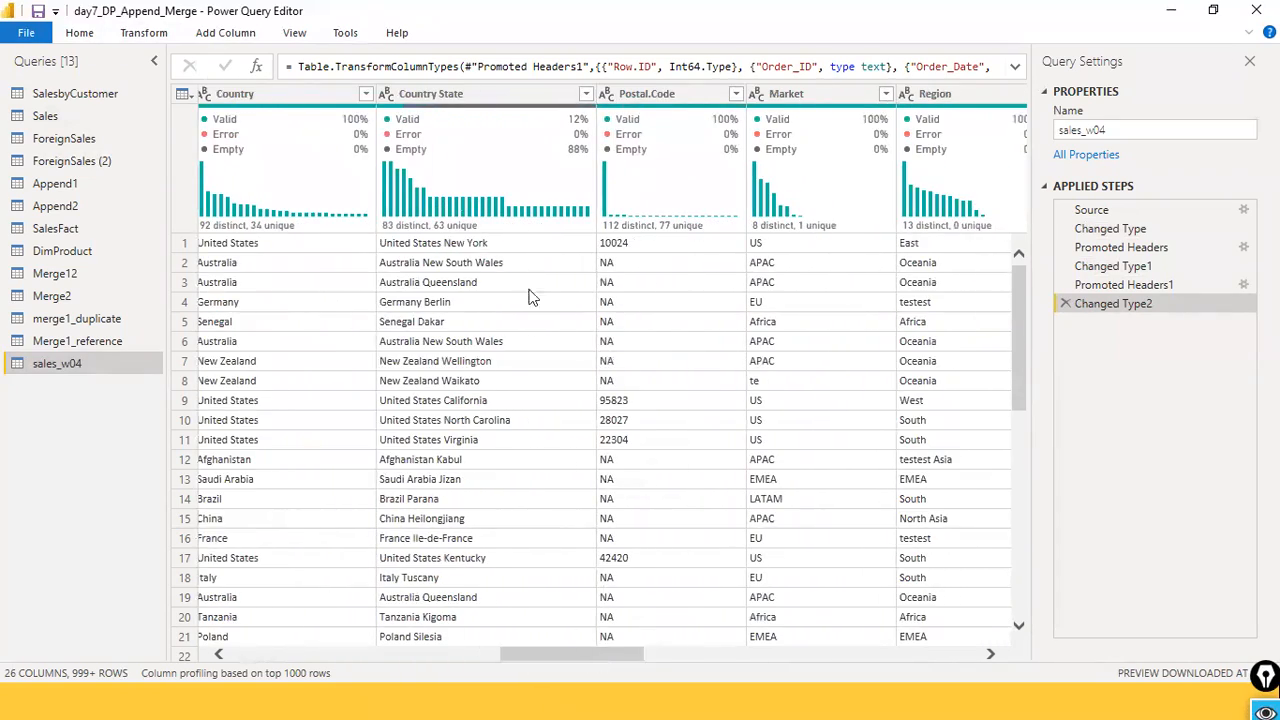
left_click(518, 100)
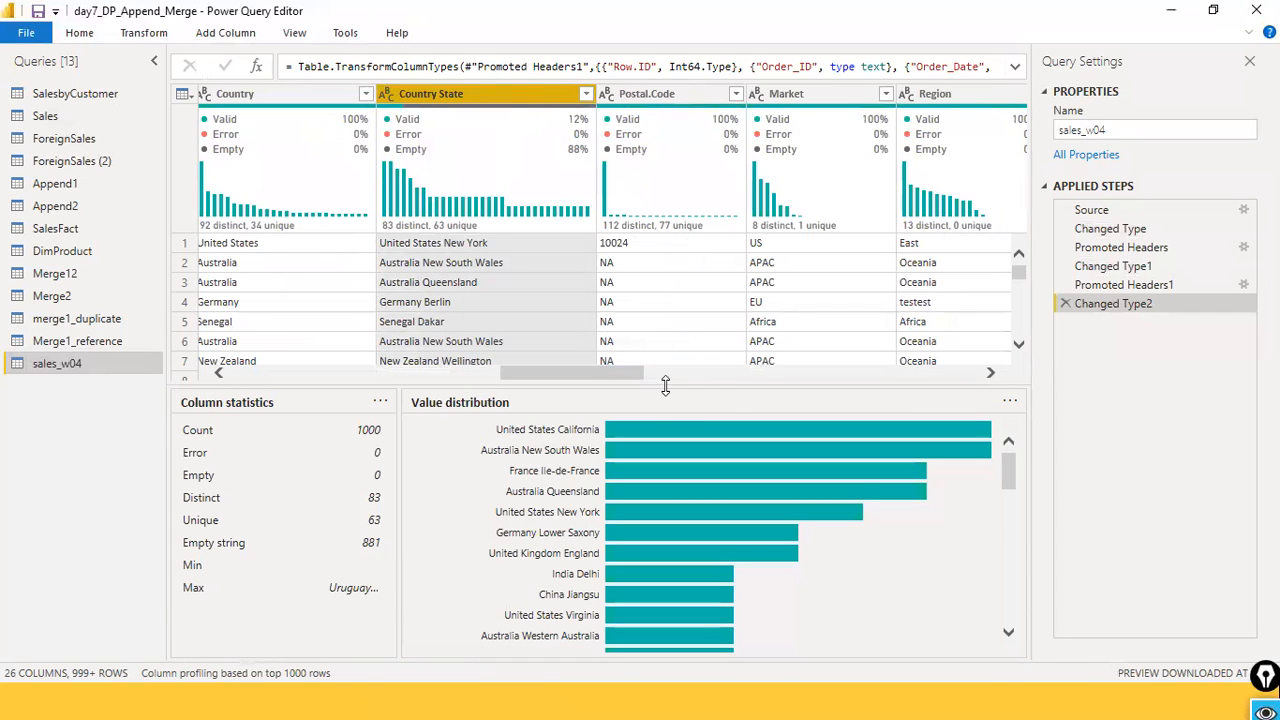
left_click_drag(616, 698, 477, 433)
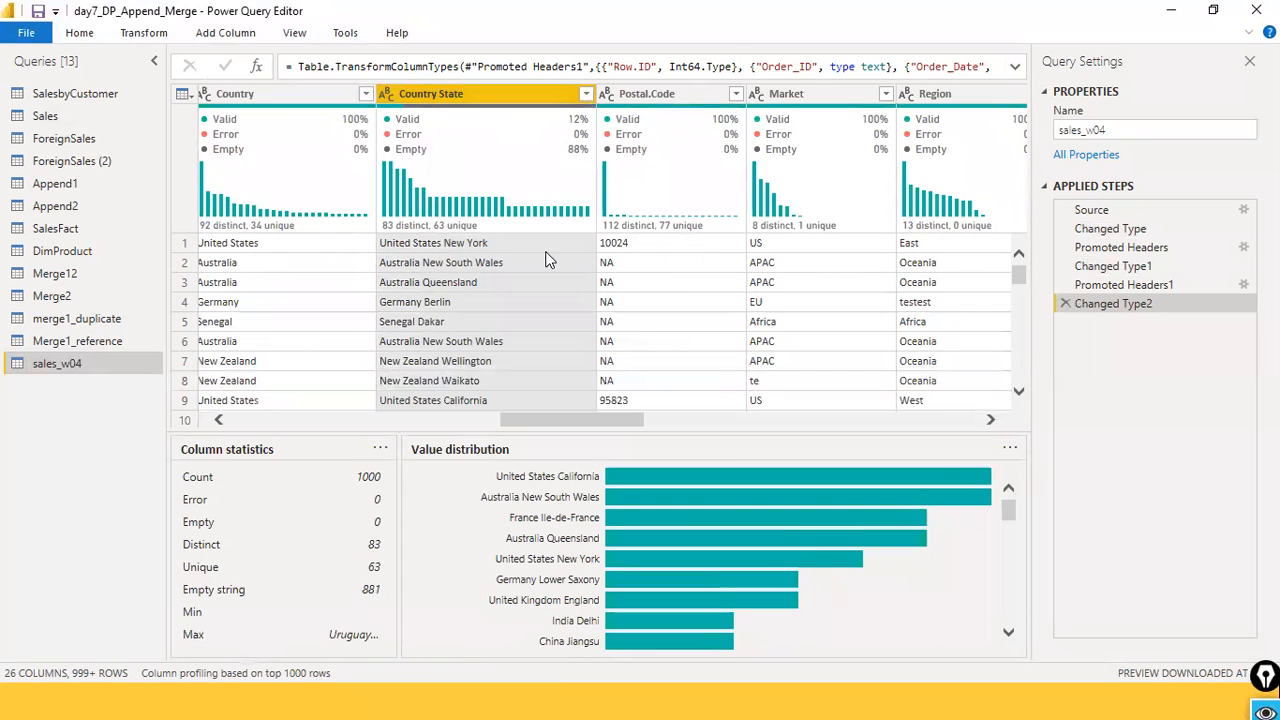
left_click_drag(508, 669, 489, 438)
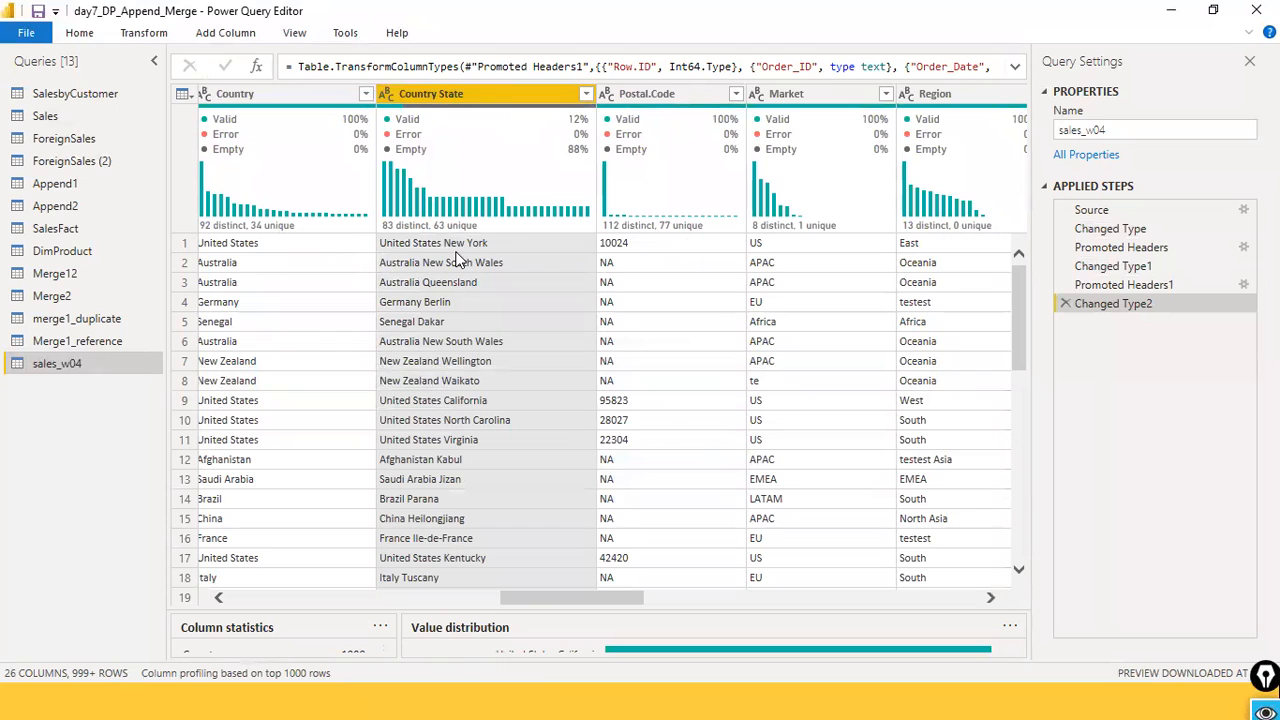
right_click(477, 104)
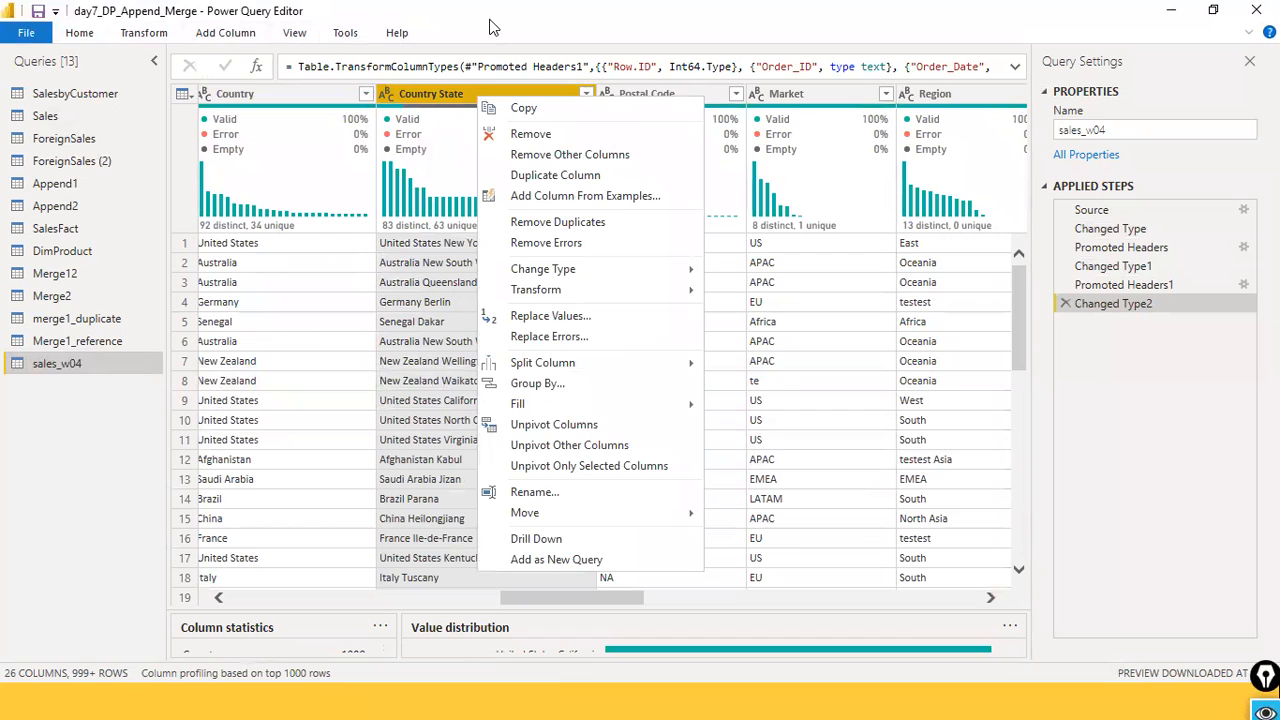
left_click(474, 58)
right_click(464, 105)
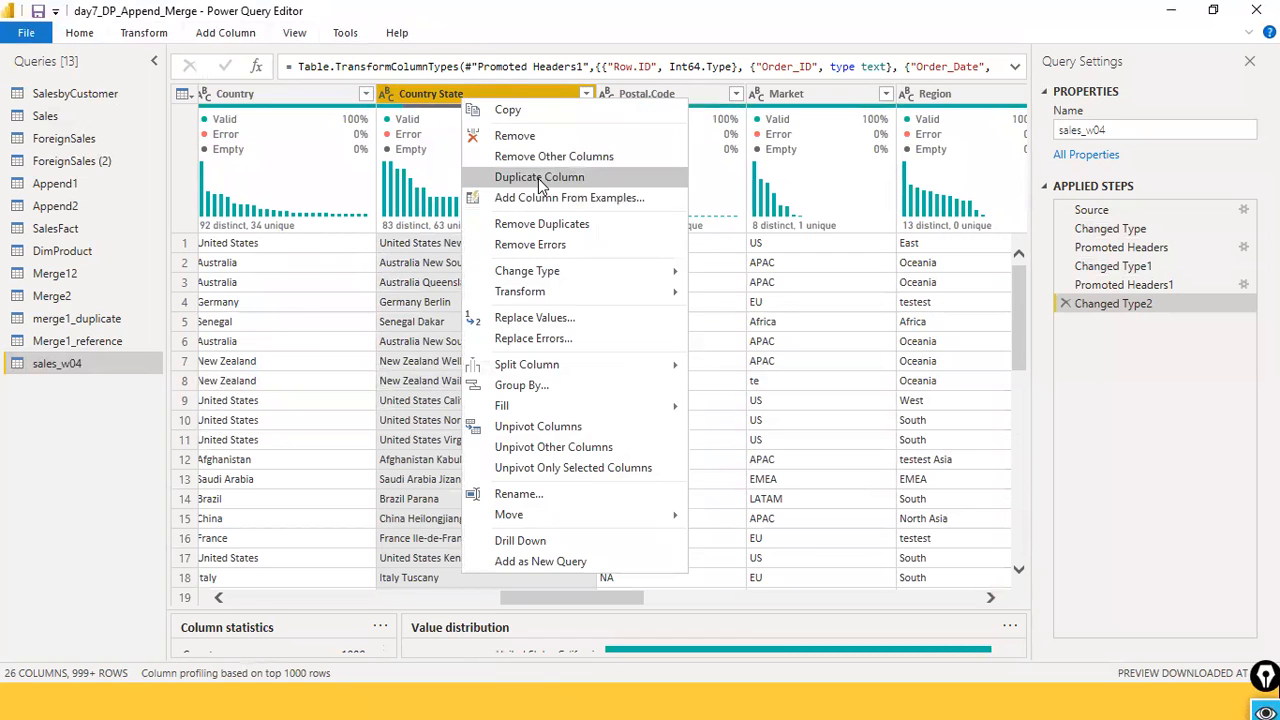
left_click(540, 178)
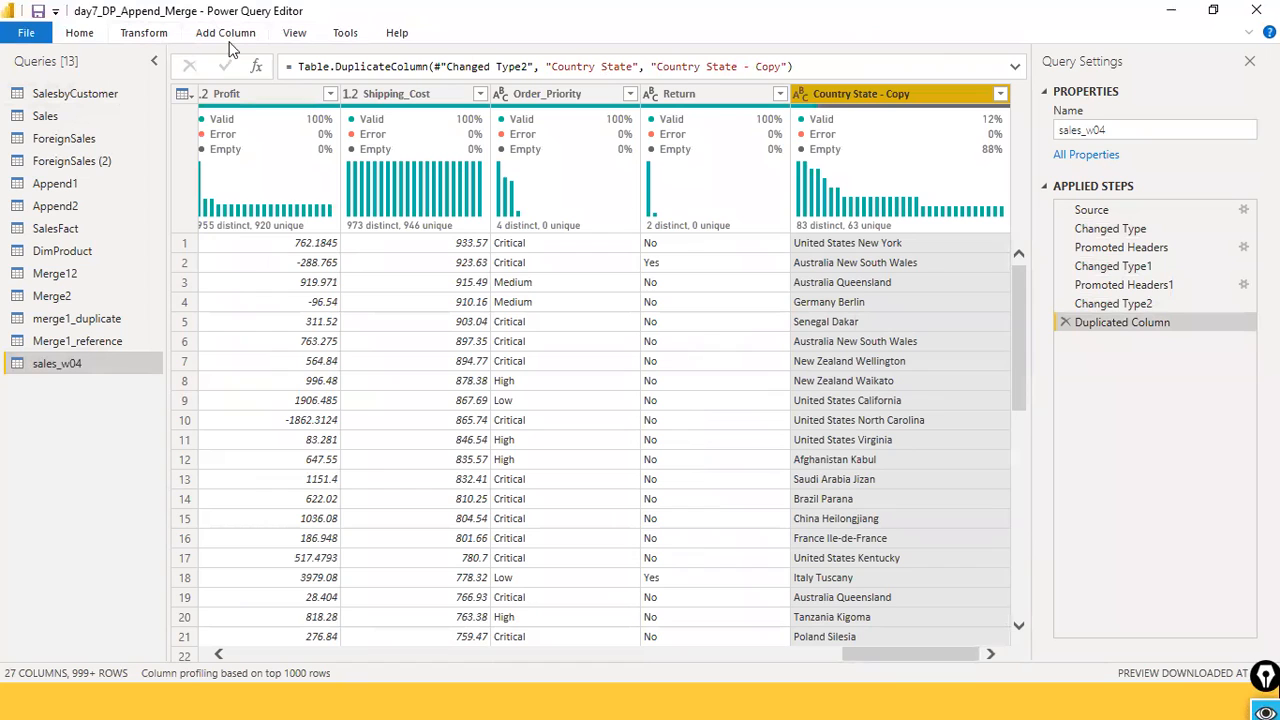
Step: Split the Country State - Copy column by the space delimiter at each occurrence
right_click(857, 100)
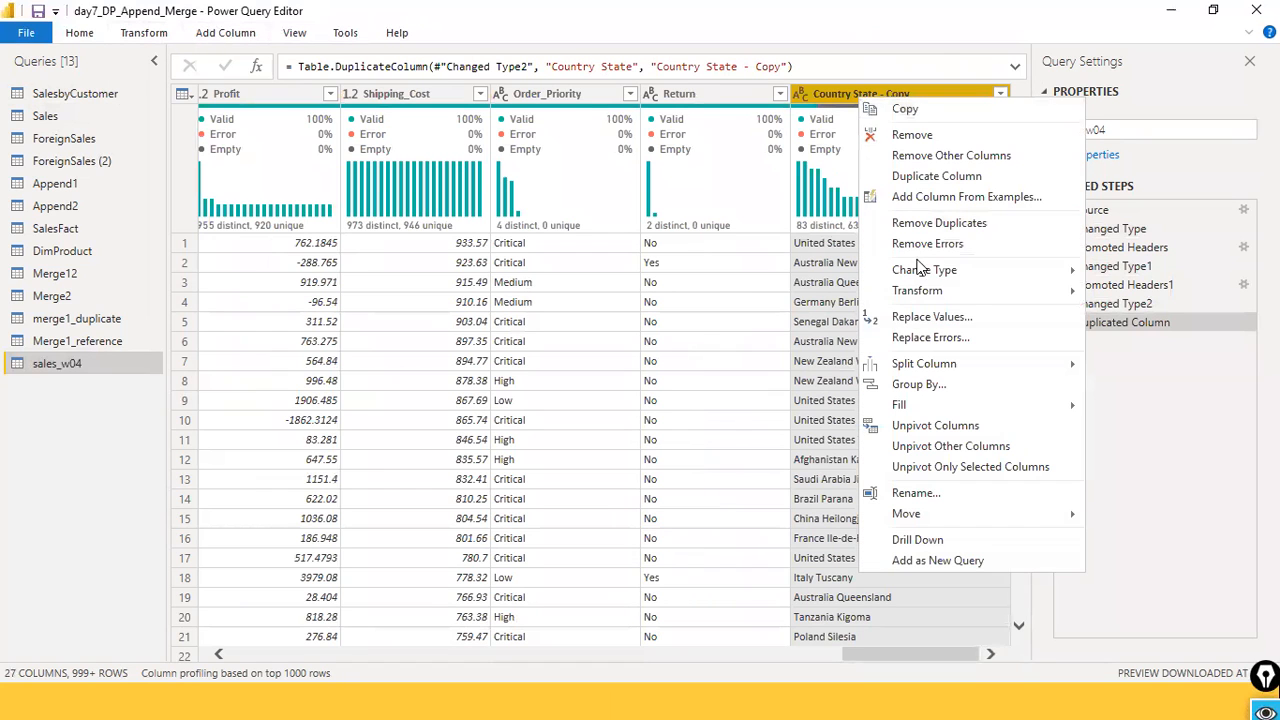
mouse_move(967, 366)
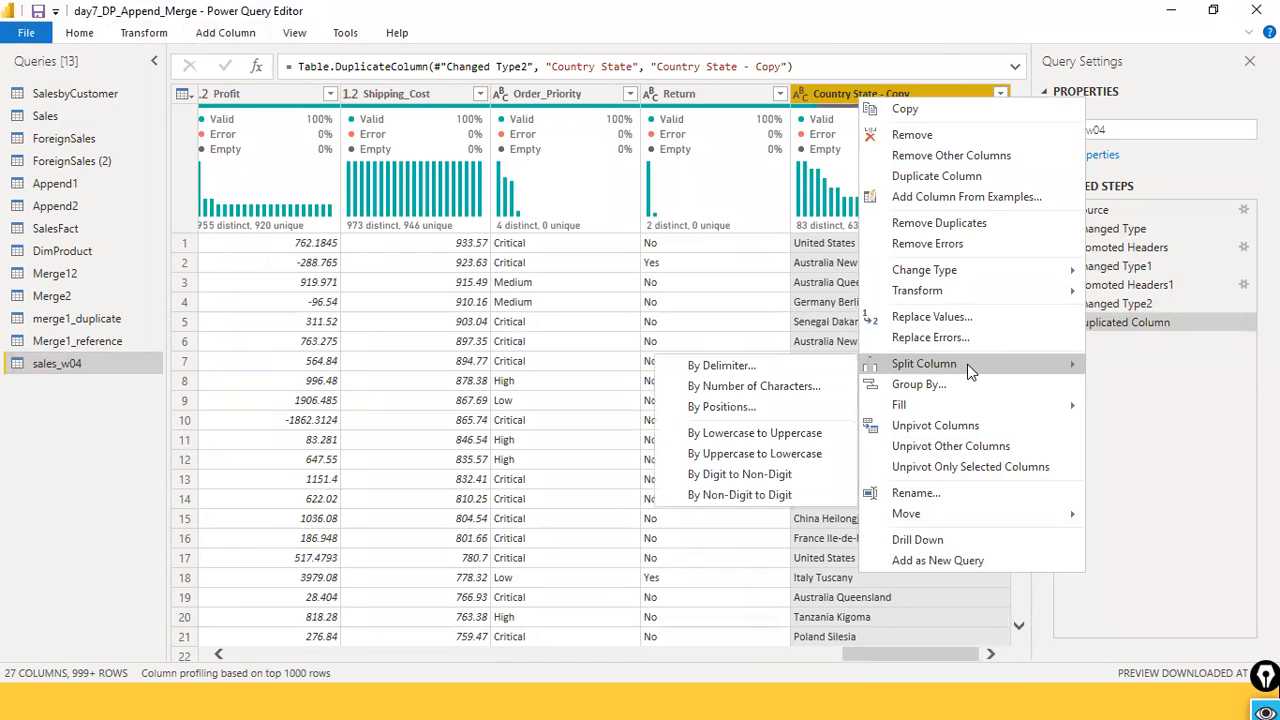
left_click(735, 366)
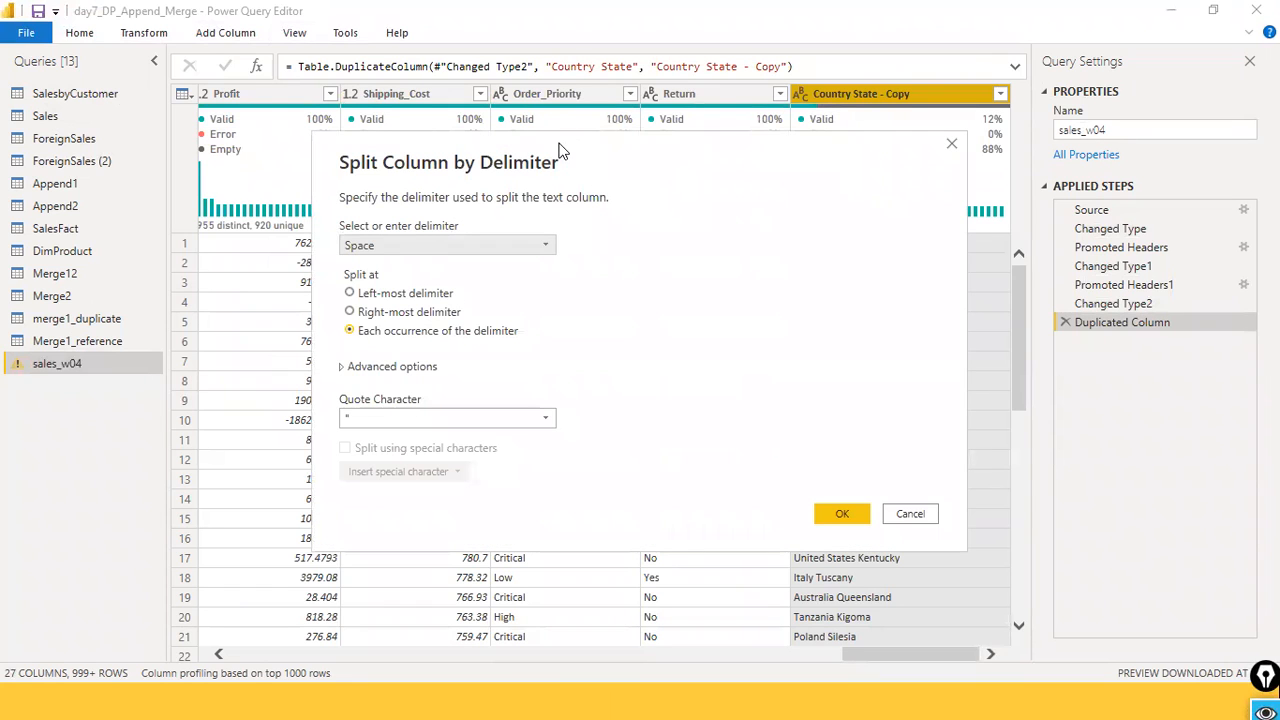
left_click_drag(560, 150, 335, 60)
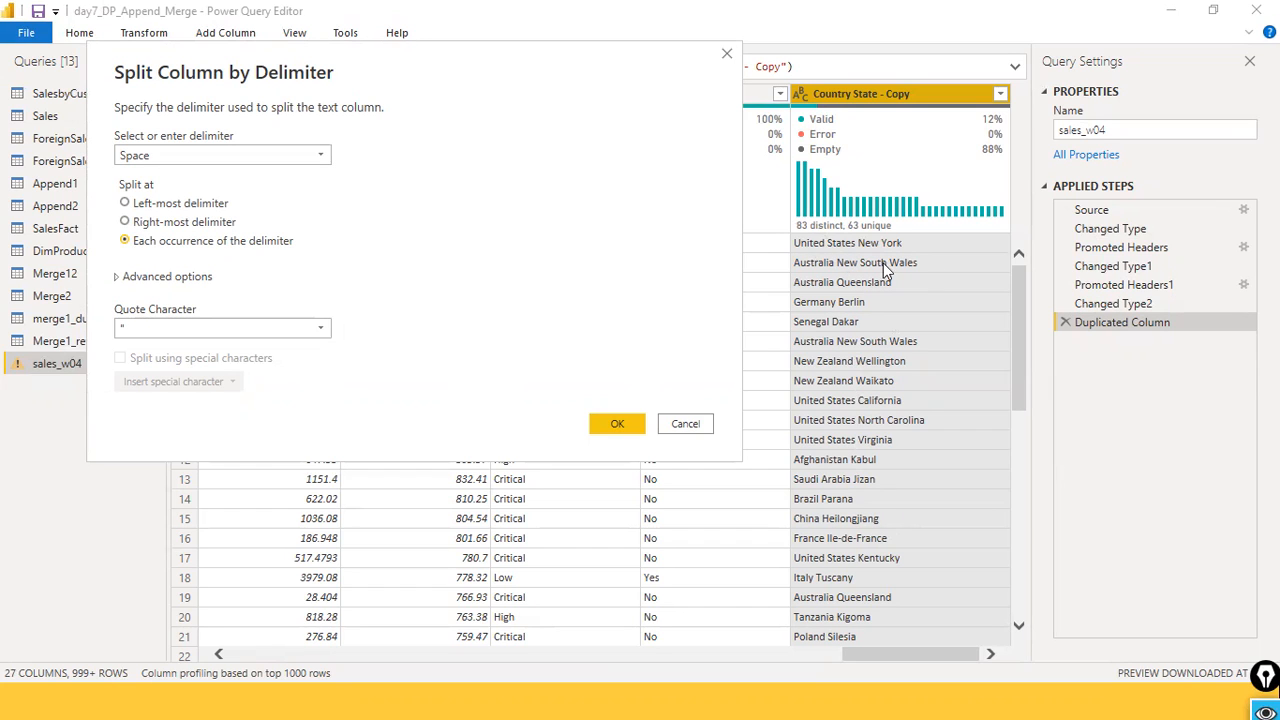
left_click(613, 424)
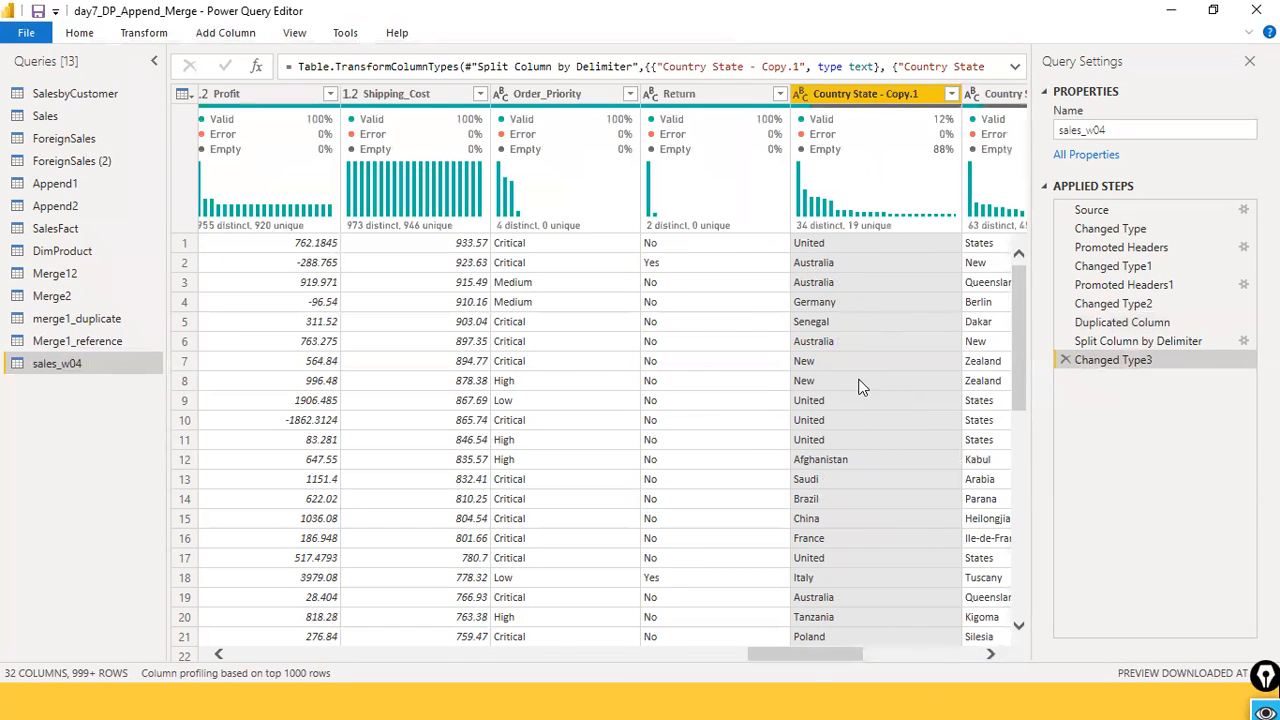
Step: Inspect the split country and state columns, and delete the Changed Type3 and Split Column by Delimiter steps
left_click_drag(823, 658, 885, 666)
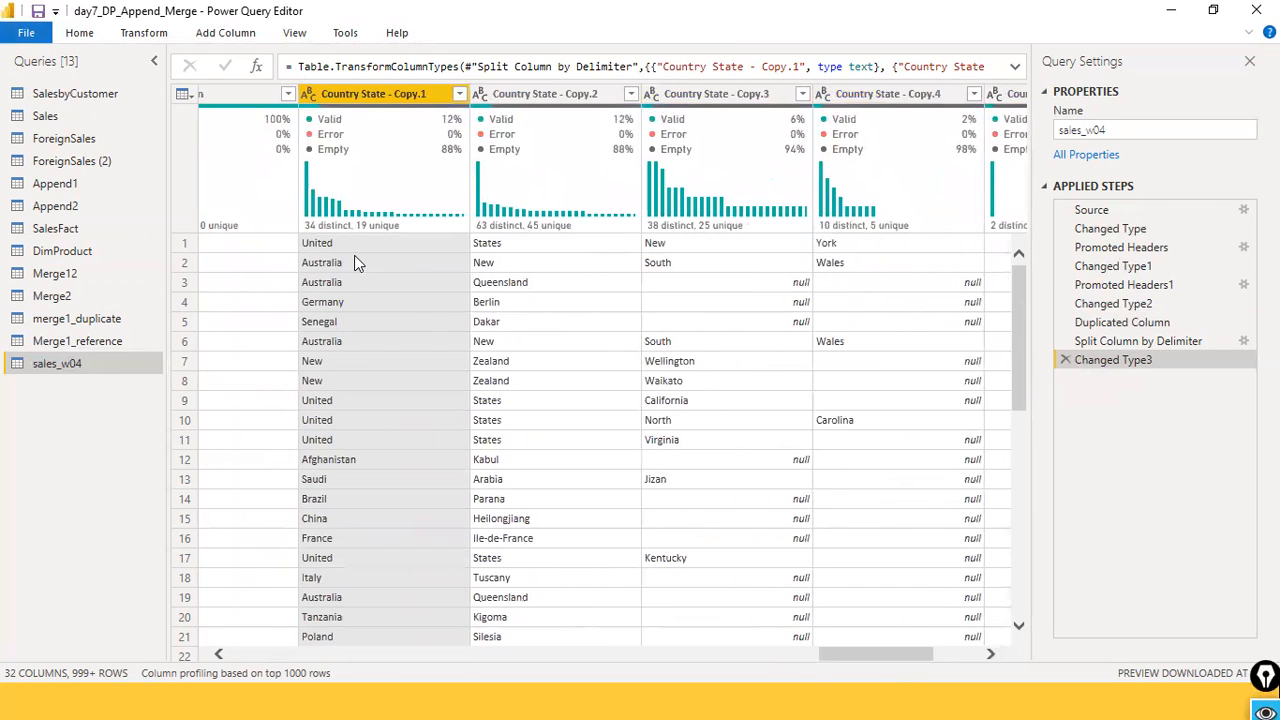
left_click(534, 97, "ctrl")
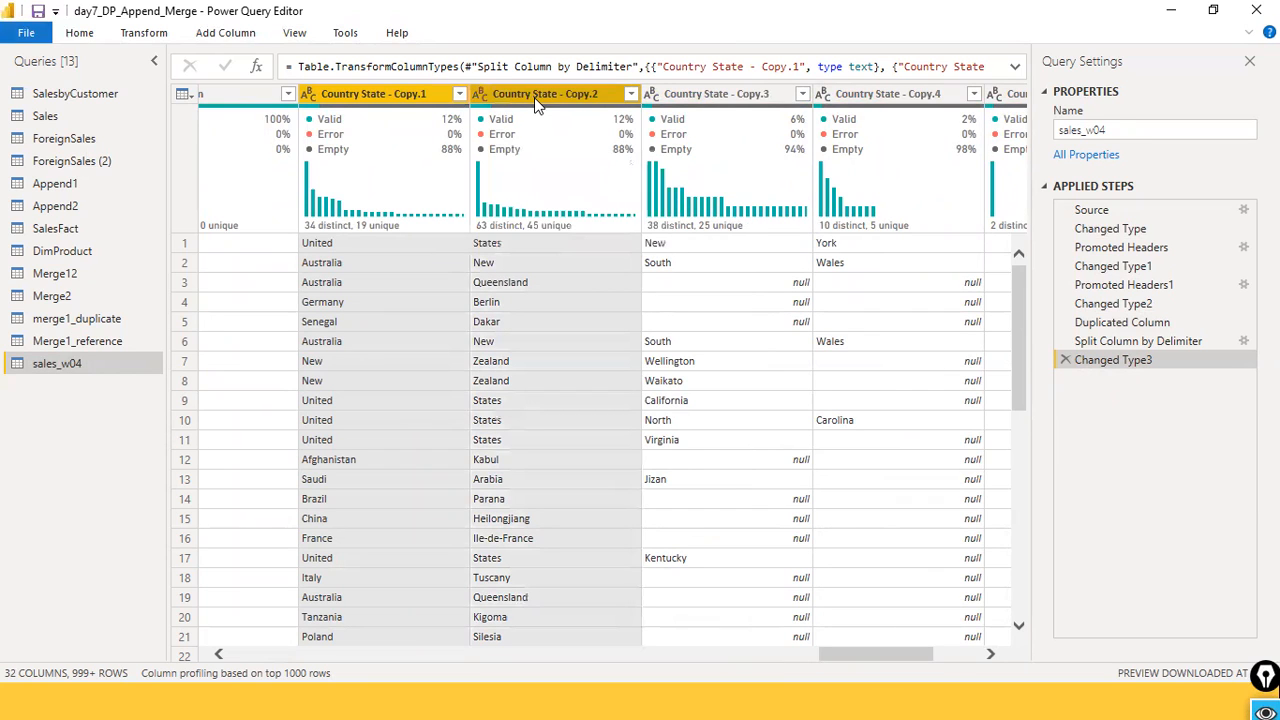
right_click(554, 104)
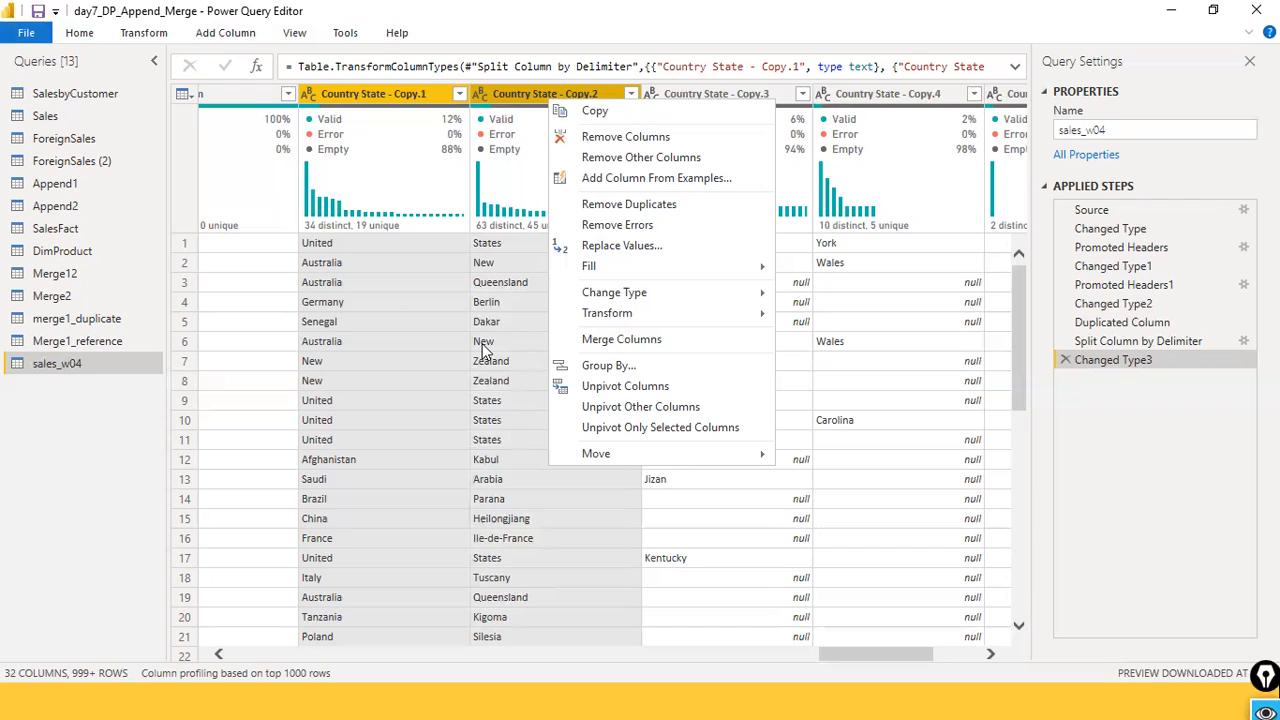
left_click(558, 12)
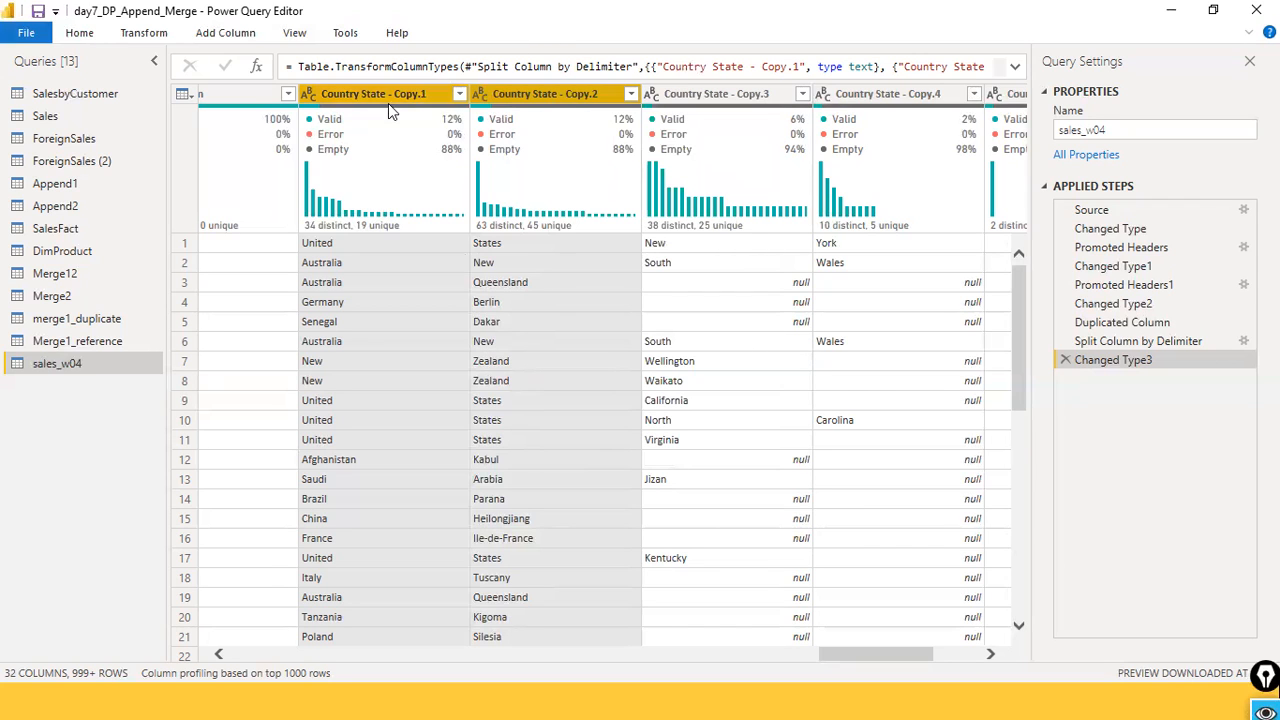
left_click(1065, 361)
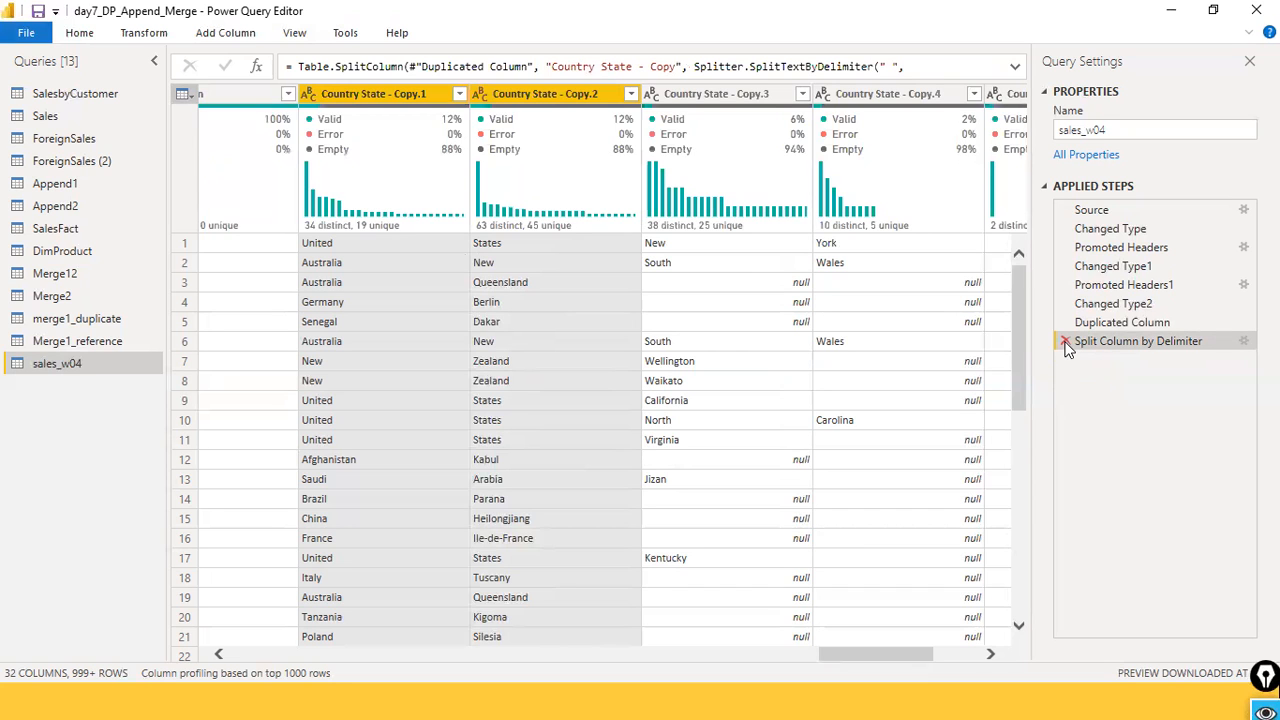
left_click(1066, 343)
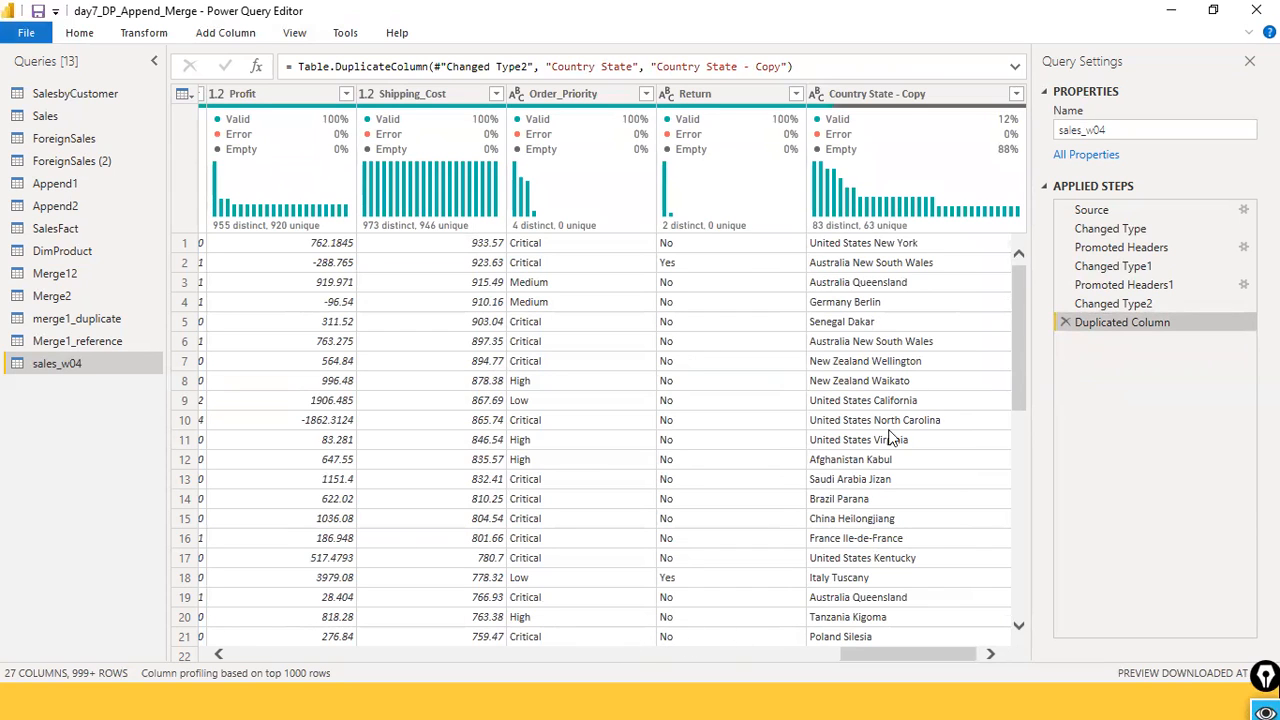
Step: Start a Column From Examples based only on the selected Country State - Copy column of sales_w04
left_click(900, 94)
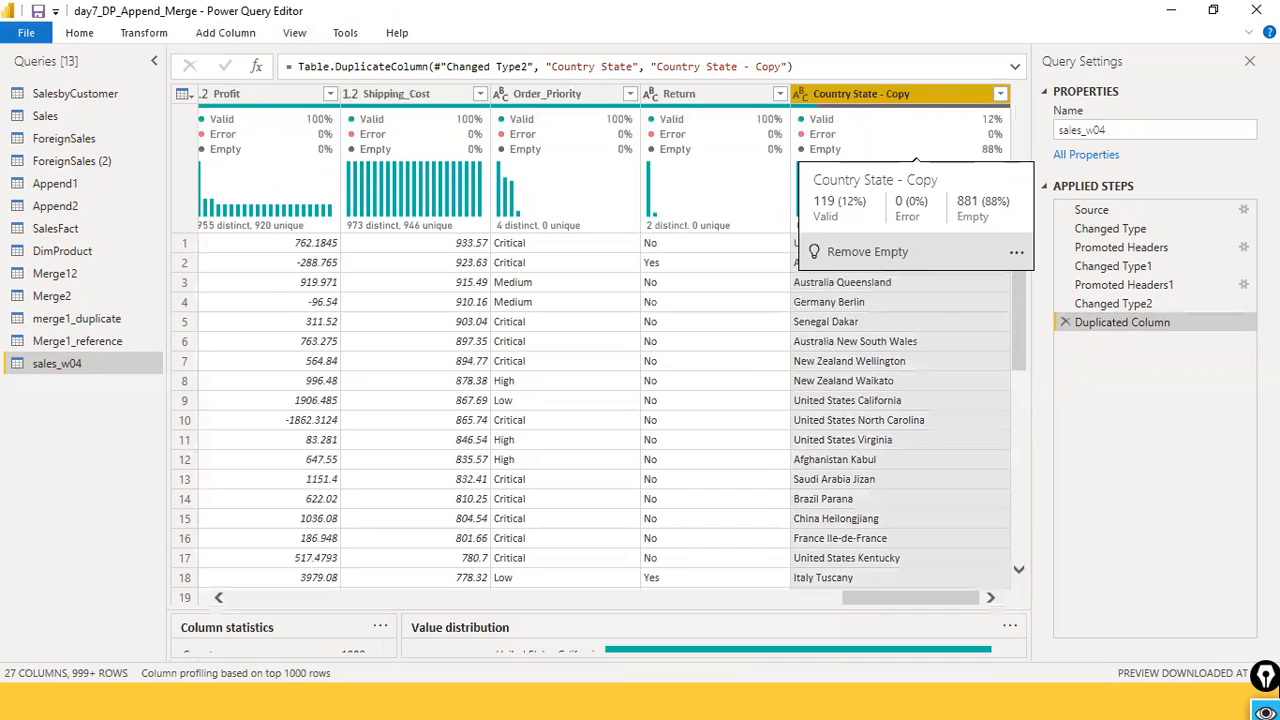
left_click(209, 38)
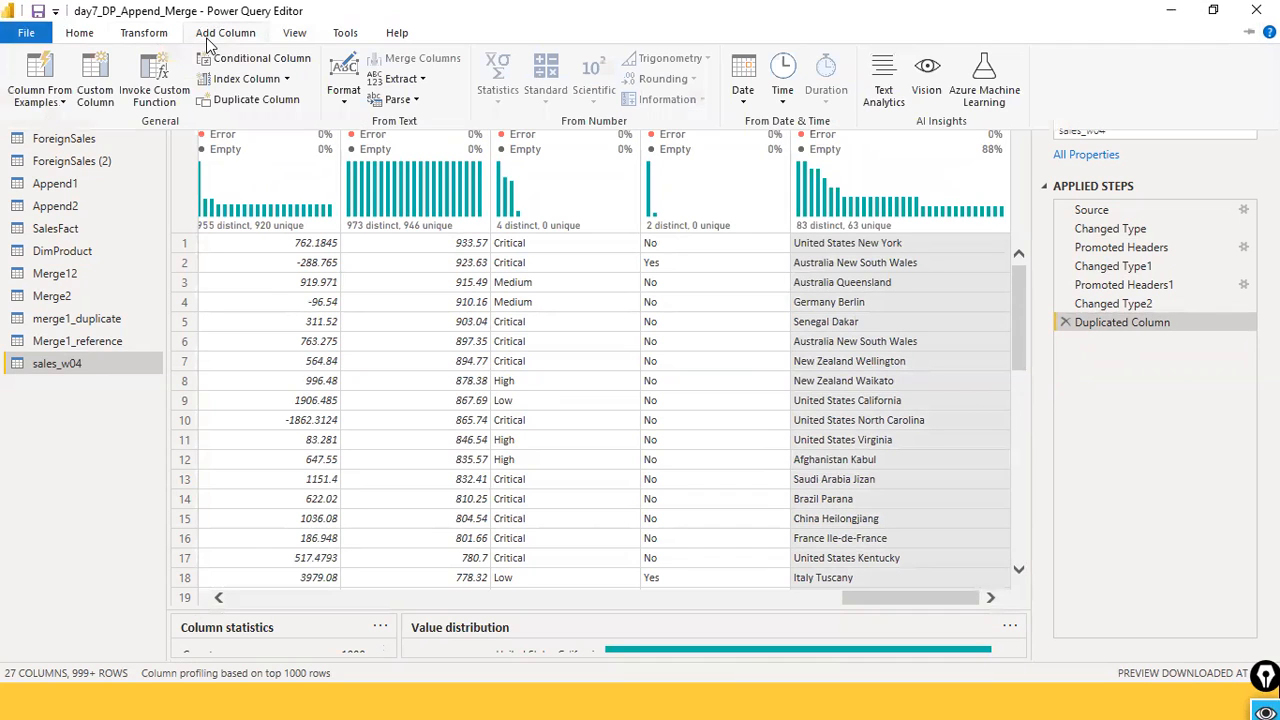
left_click(40, 101)
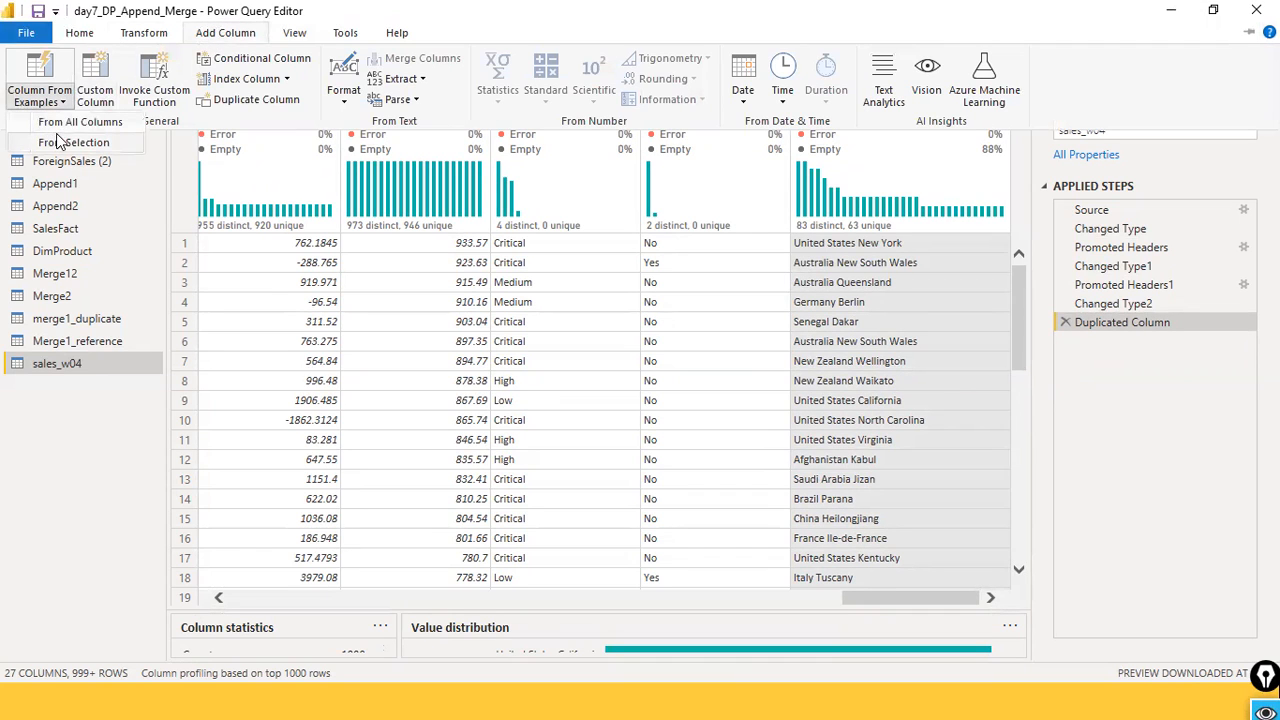
left_click(1037, 97)
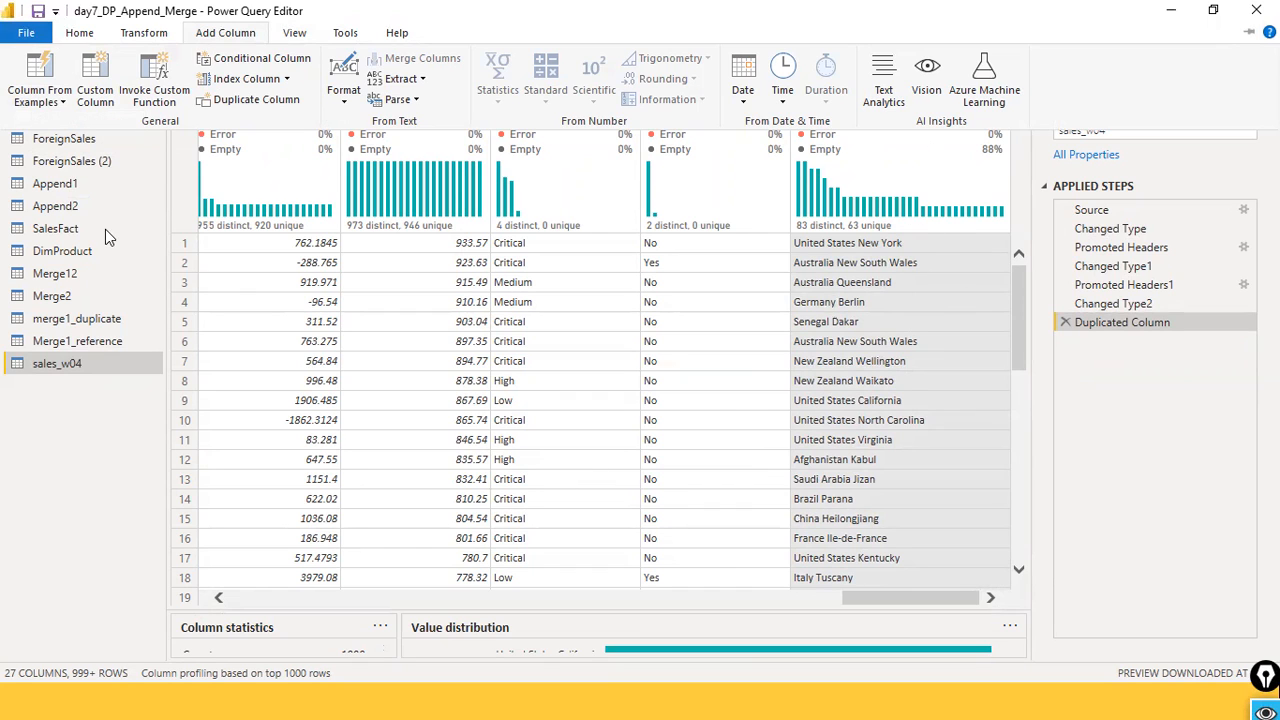
left_click(1025, 316)
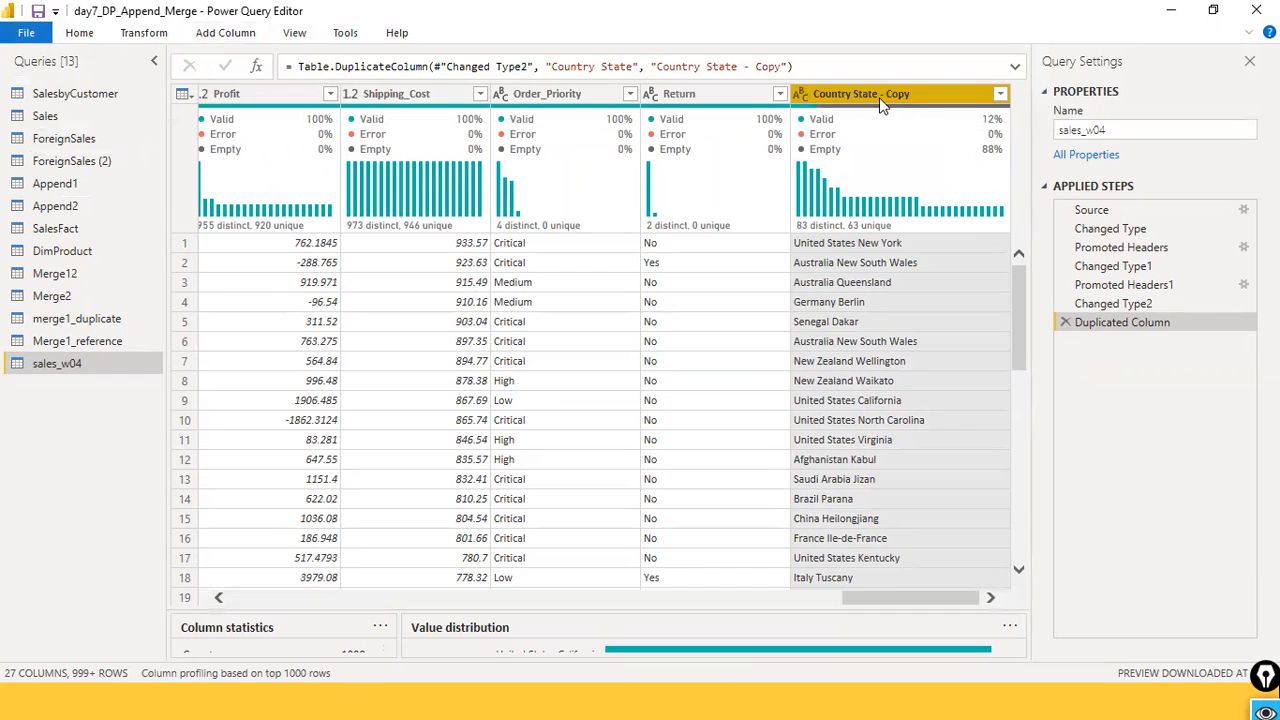
left_click(200, 32)
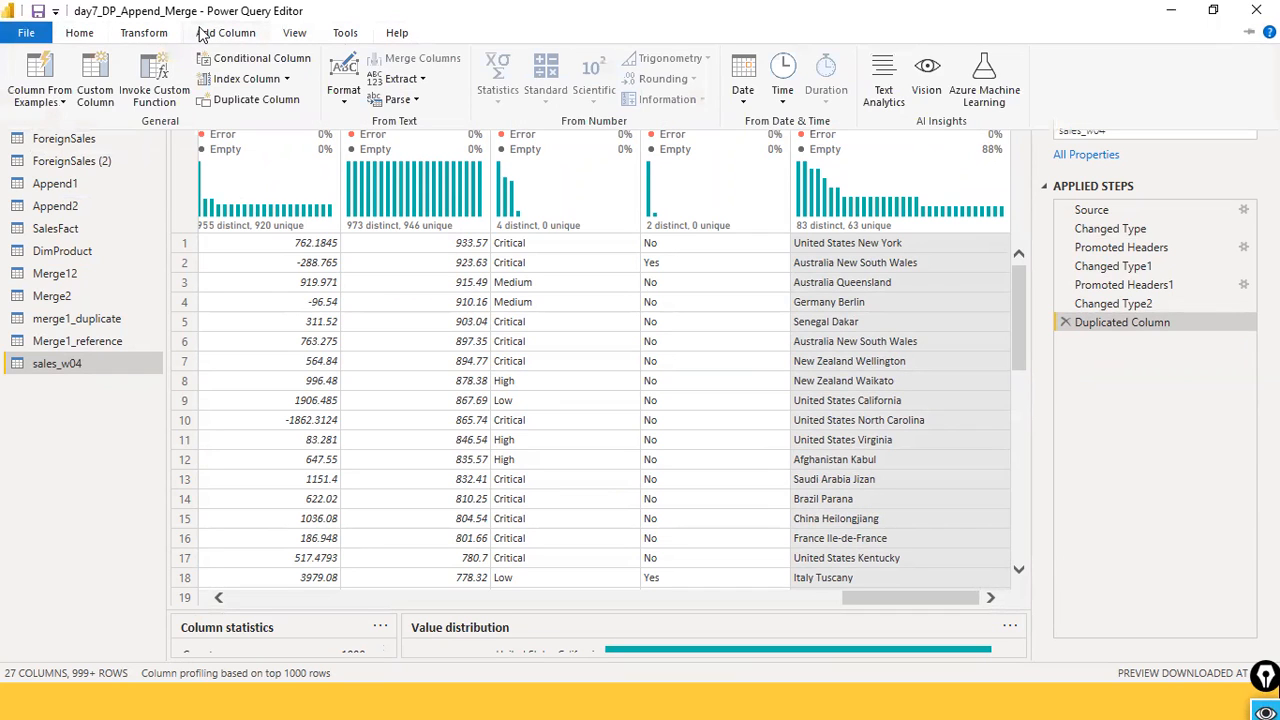
left_click(45, 98)
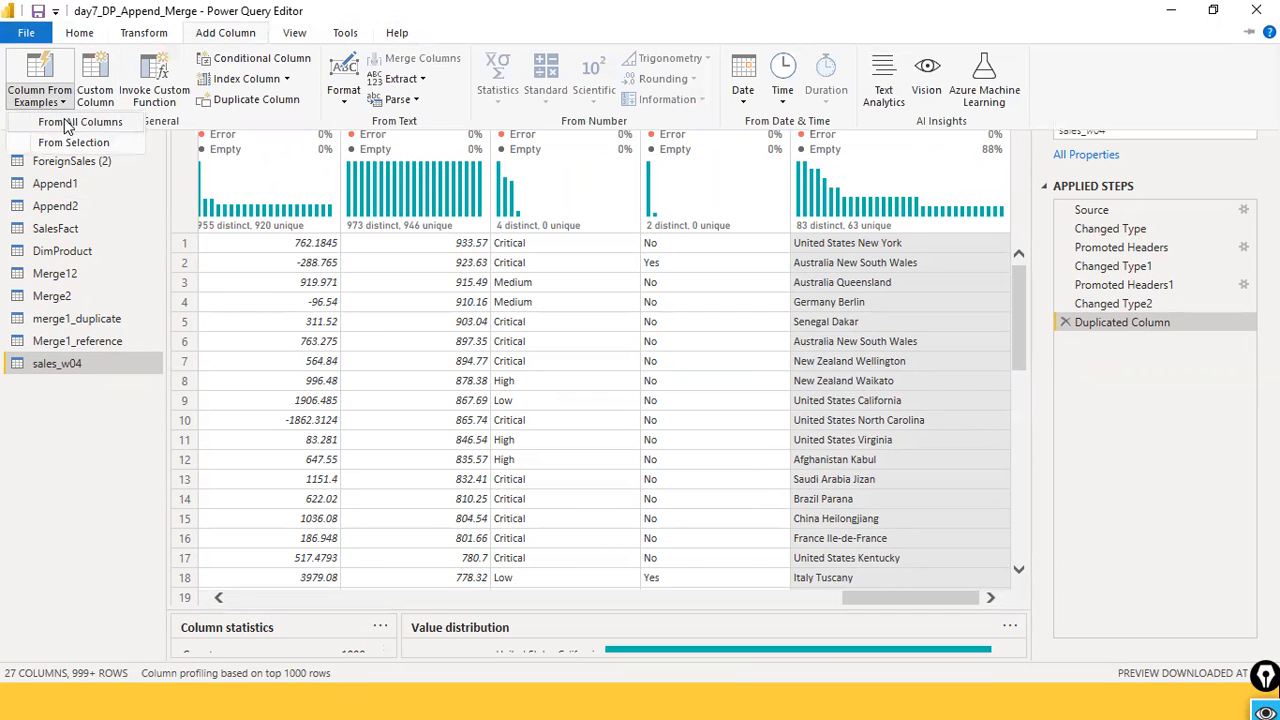
left_click(99, 147)
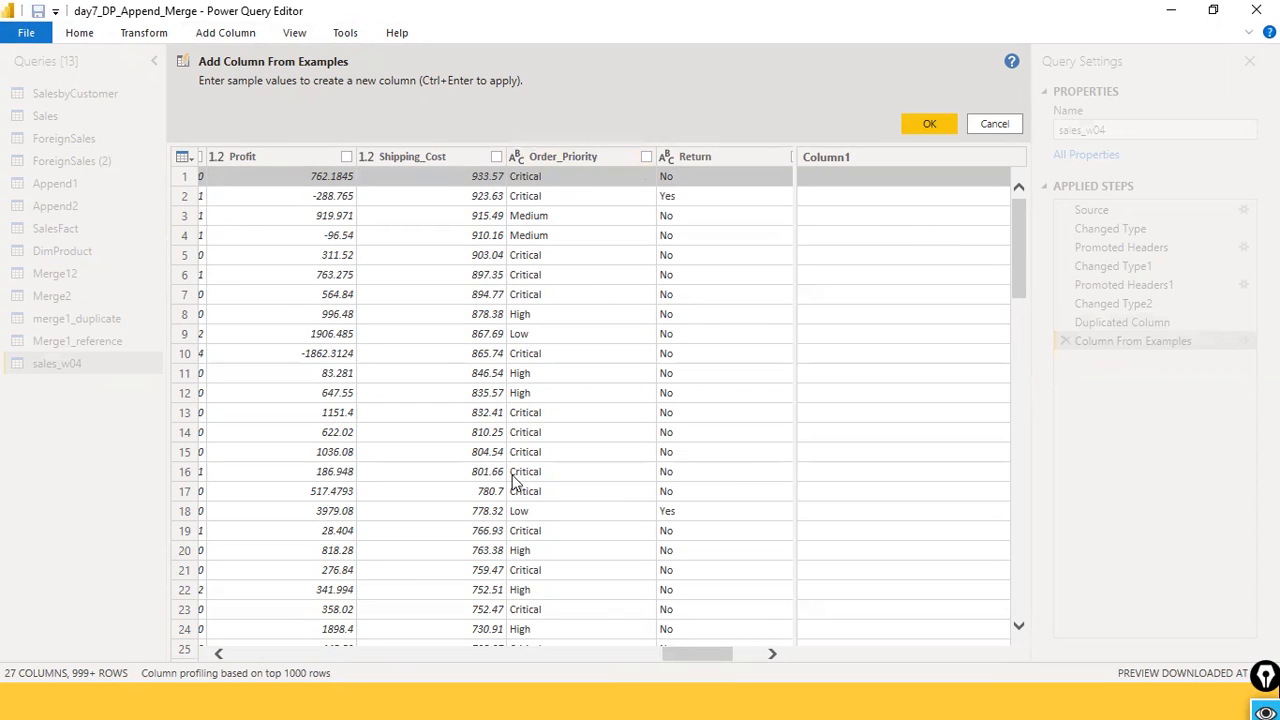
left_click_drag(675, 653, 431, 634)
left_click(533, 155)
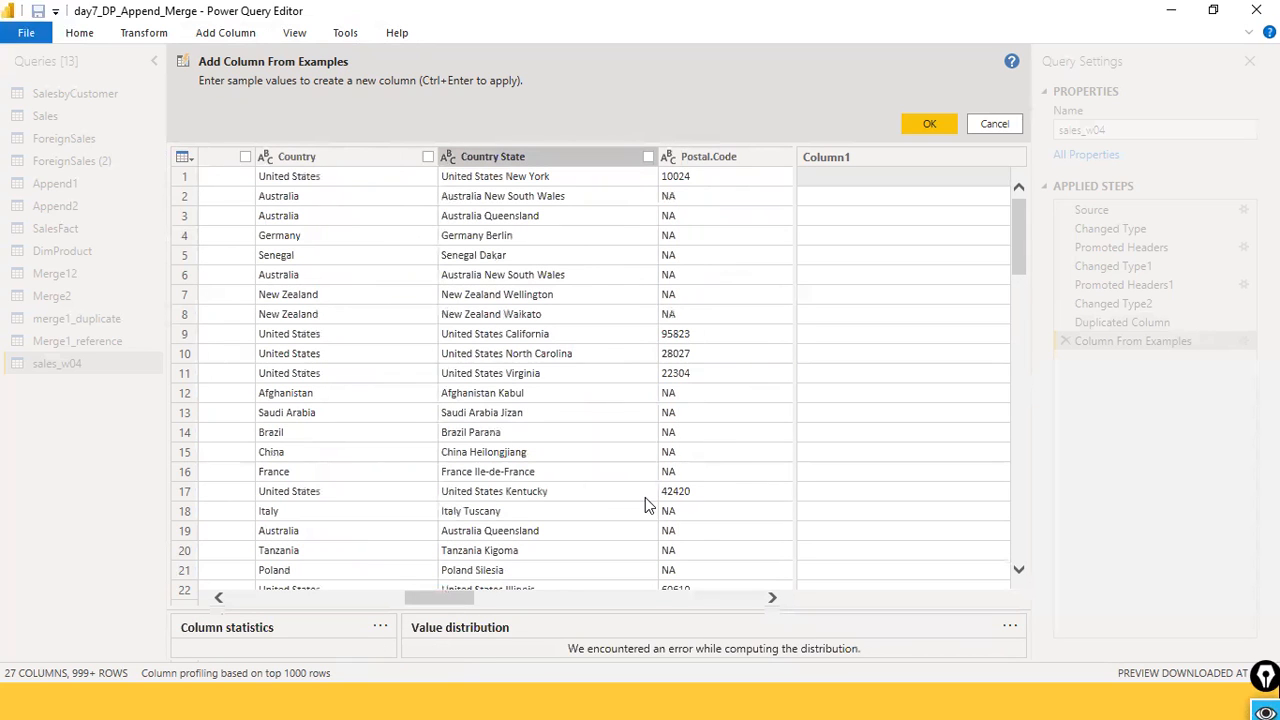
Step: Enter United States as the example value for row 1 of the new column
left_click(840, 183)
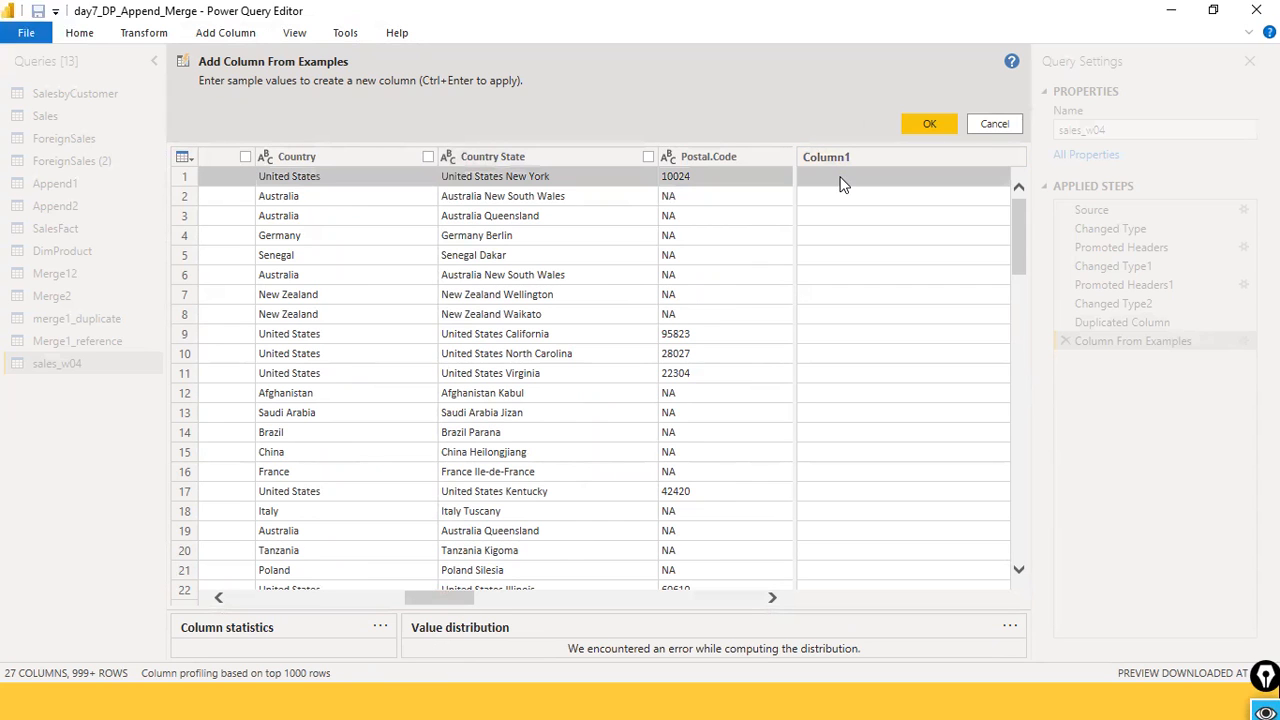
type("u")
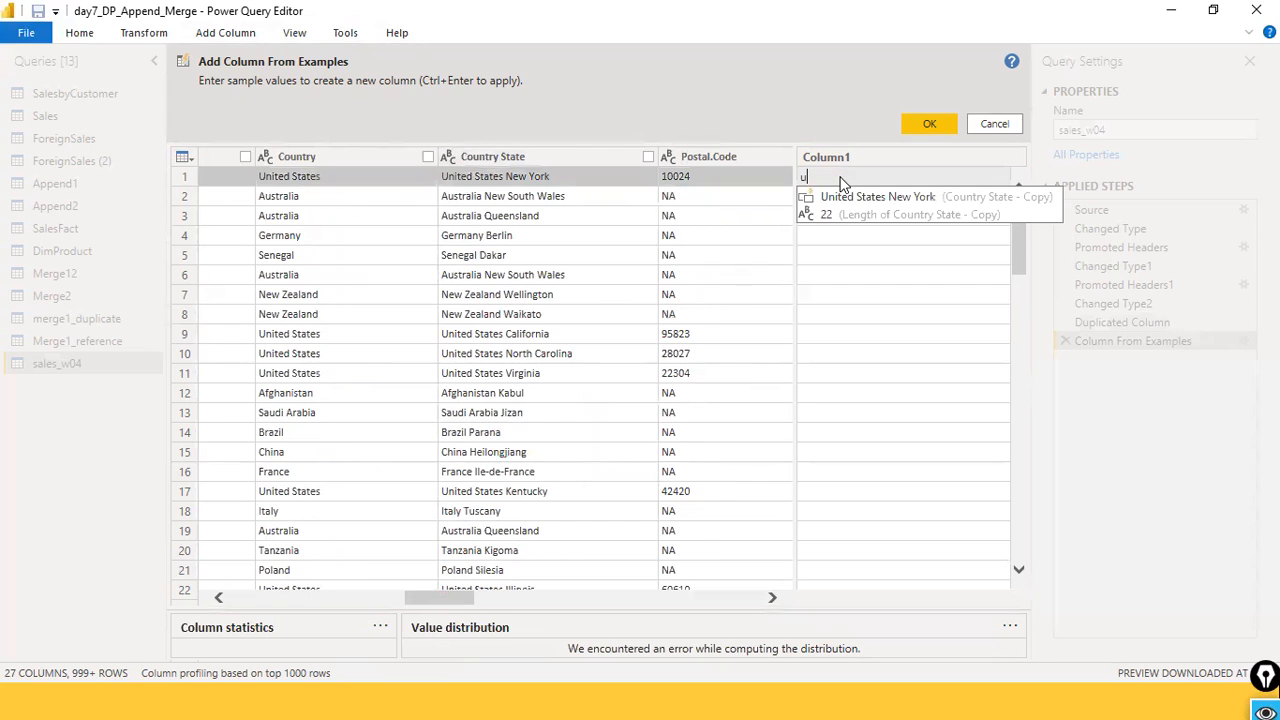
key("BackSpace")
type("Unit")
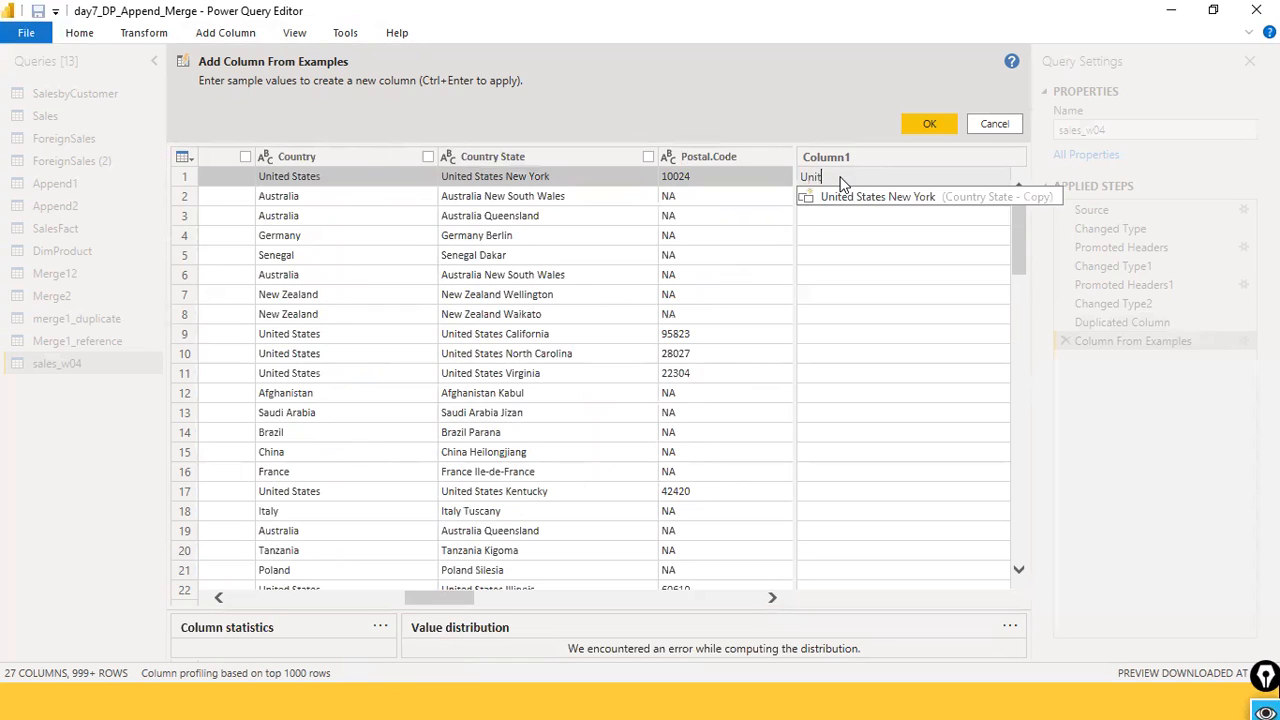
type("ed State")
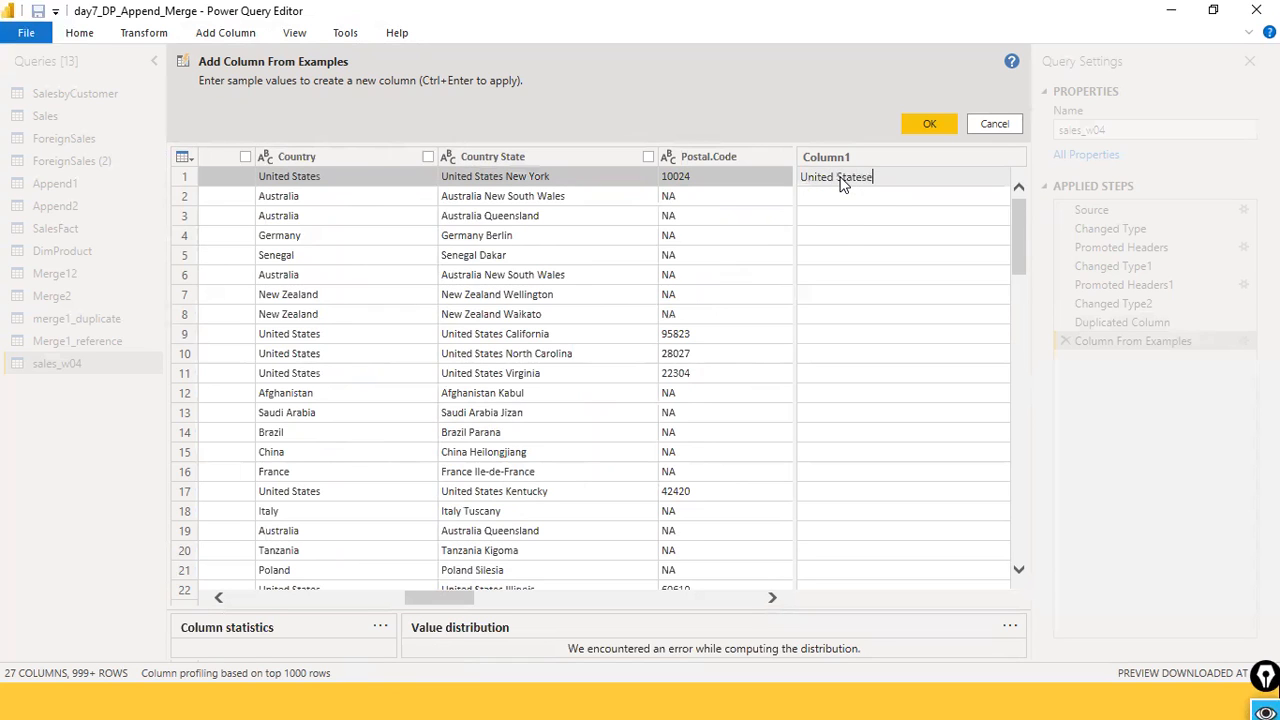
type("s")
key("Return")
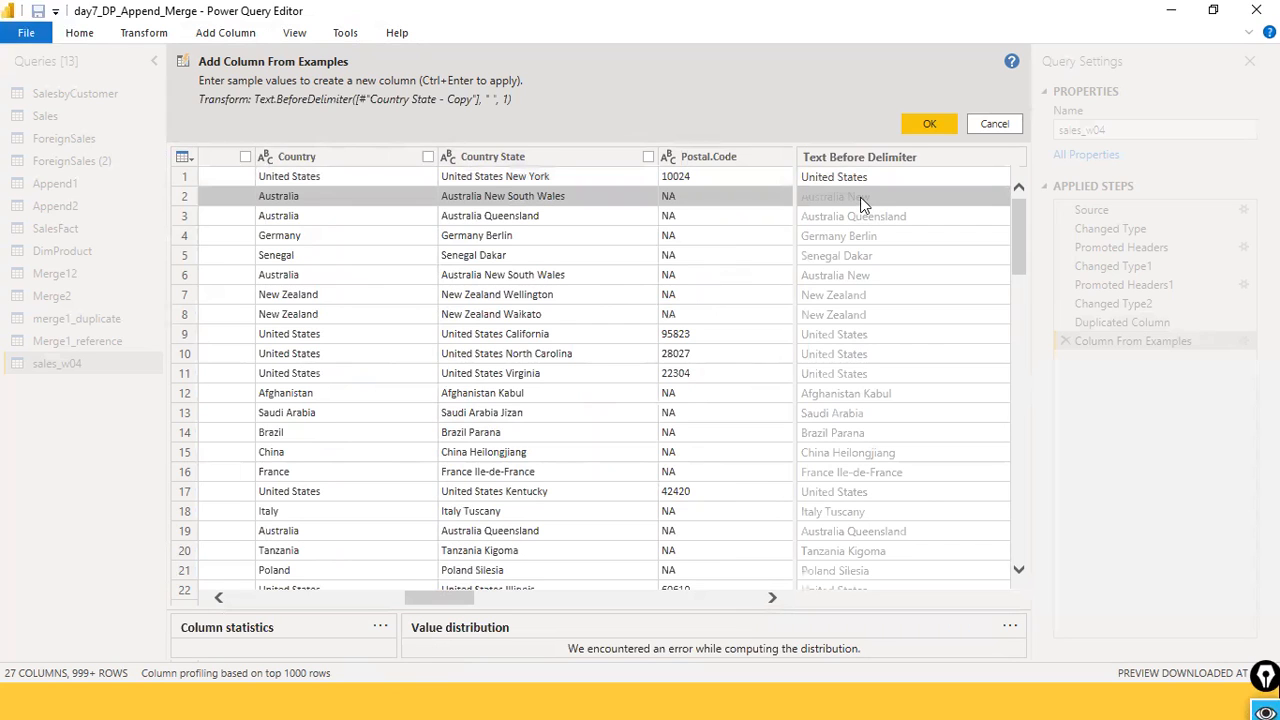
Step: Enter Australia as the example value for row 2, the Australia New South Wales record
left_click(861, 198)
type("Australia")
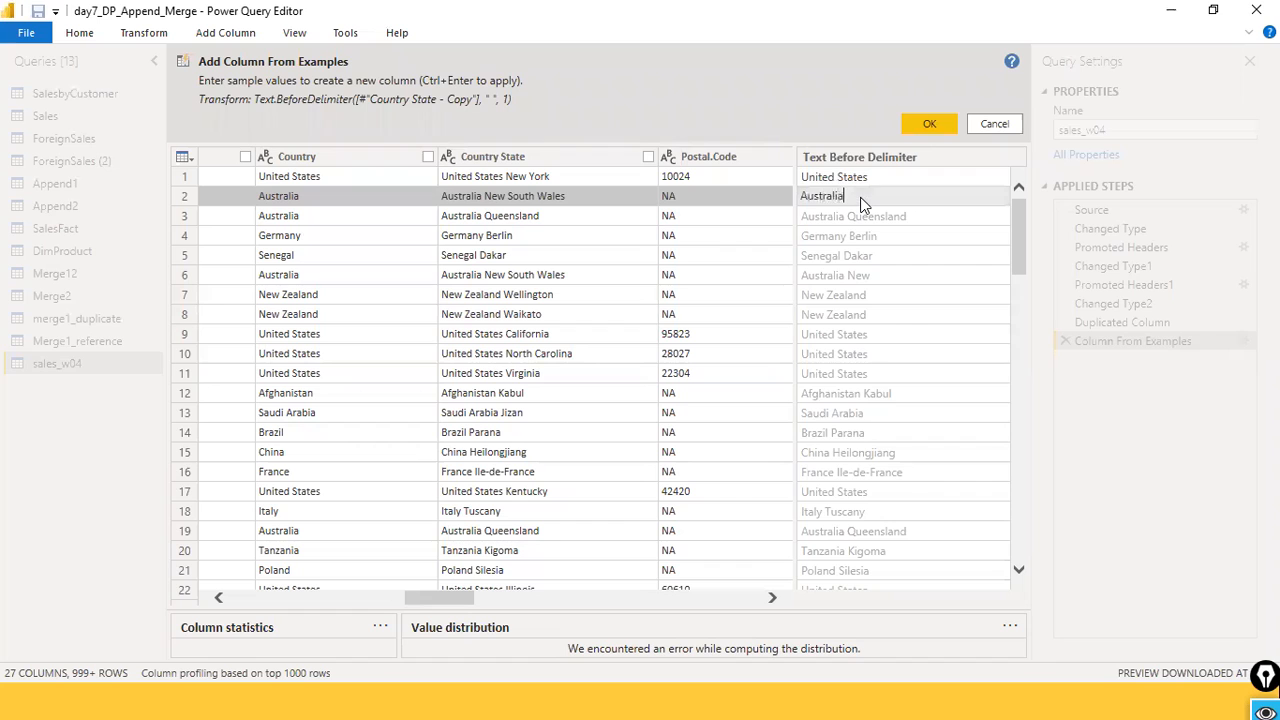
key("Return")
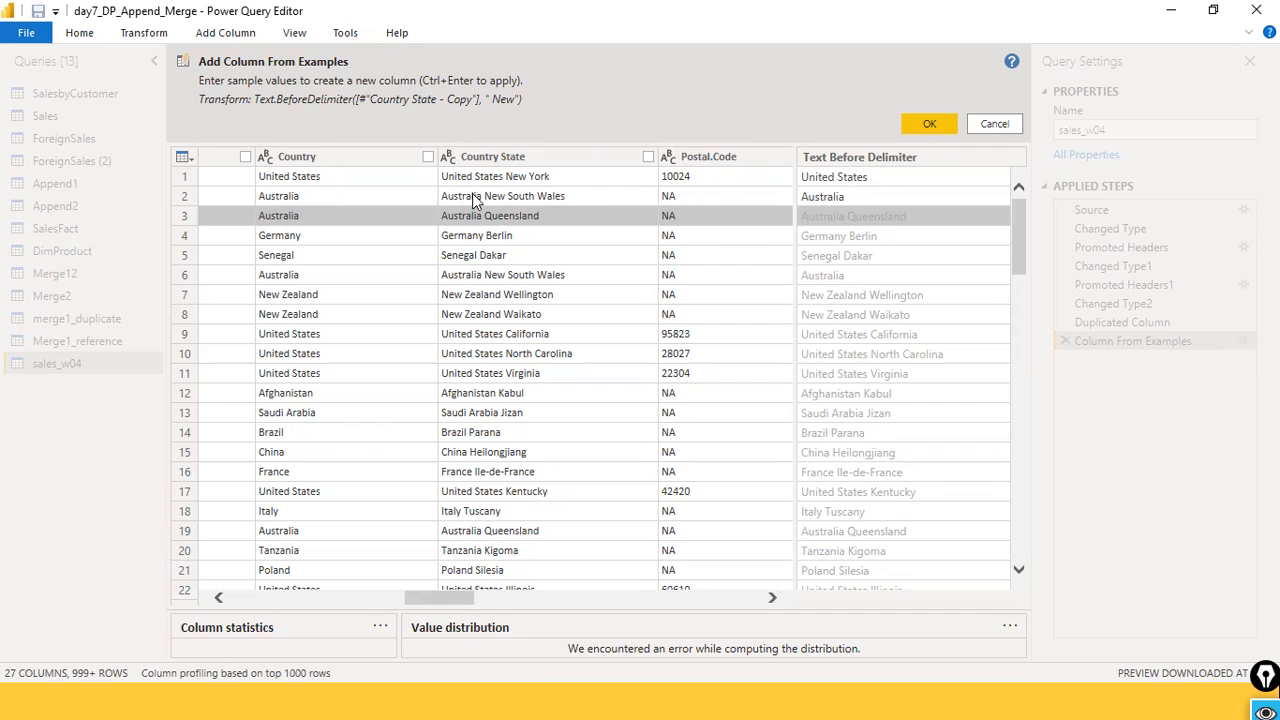
Step: Replace the suggested value in row 3, the Australia Queensland record, with the example Australia
left_click(818, 222)
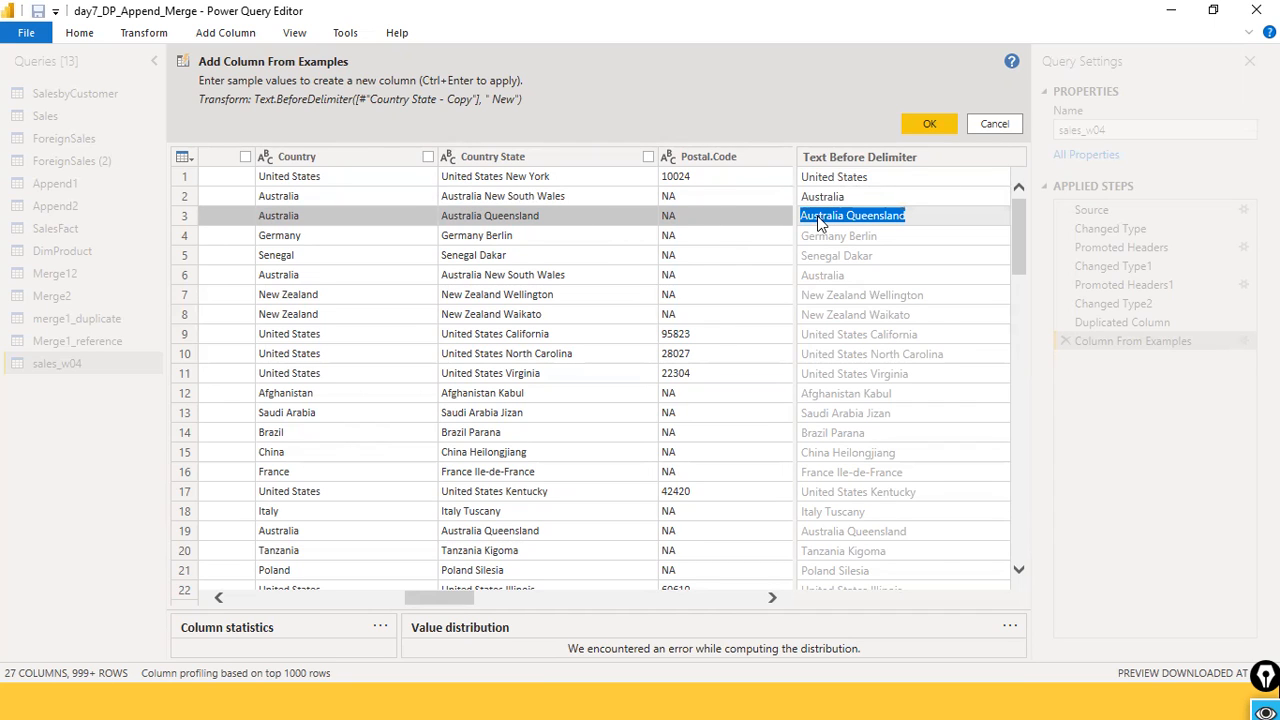
left_click(402, 219)
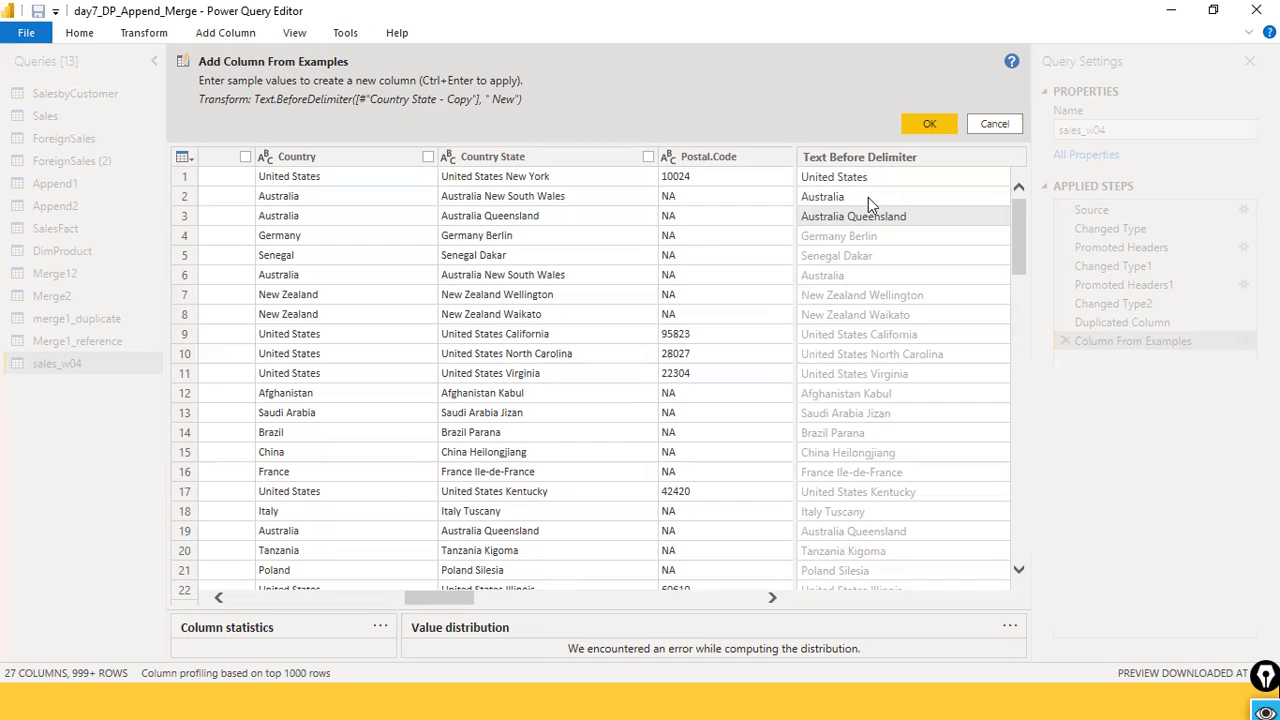
left_click(840, 216)
key("BackSpace")
key("BackSpace")
key("BackSpace")
key("BackSpace")
key("BackSpace")
key("BackSpace")
key("BackSpace")
key("BackSpace")
key("BackSpace")
key("BackSpace")
key("BackSpace")
key("BackSpace")
key("BackSpace")
key("BackSpace")
key("BackSpace")
key("BackSpace")
key("BackSpace")
key("BackSpace")
key("BackSpace")
key("BackSpace")
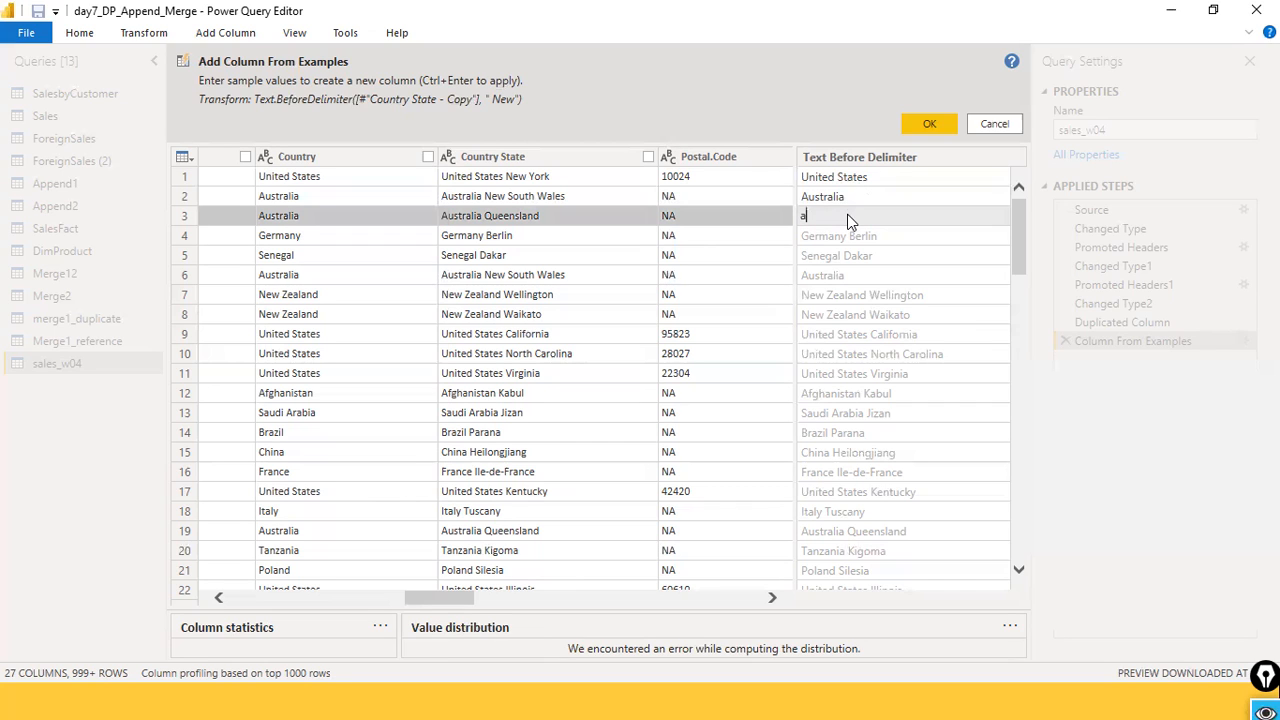
type("Australia")
key("Return")
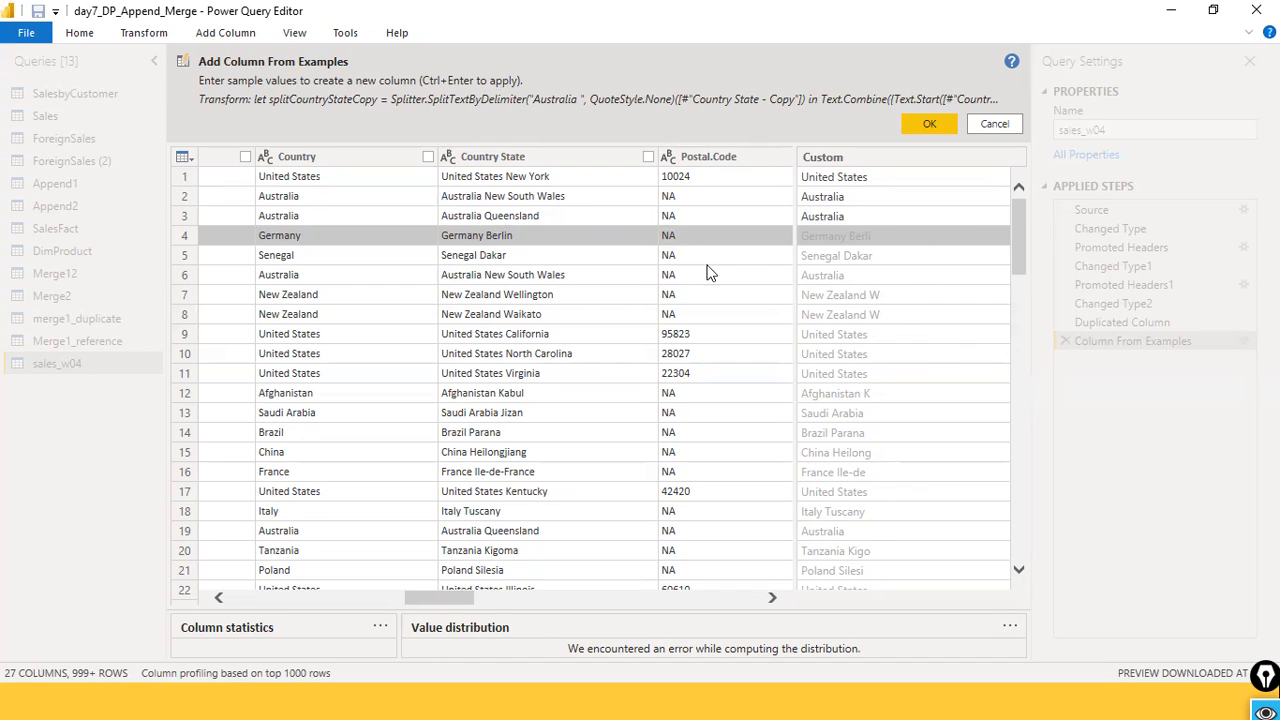
Step: Enter the example values Senegal for row 5 and Germany for row 4 of the new column
left_click(834, 257)
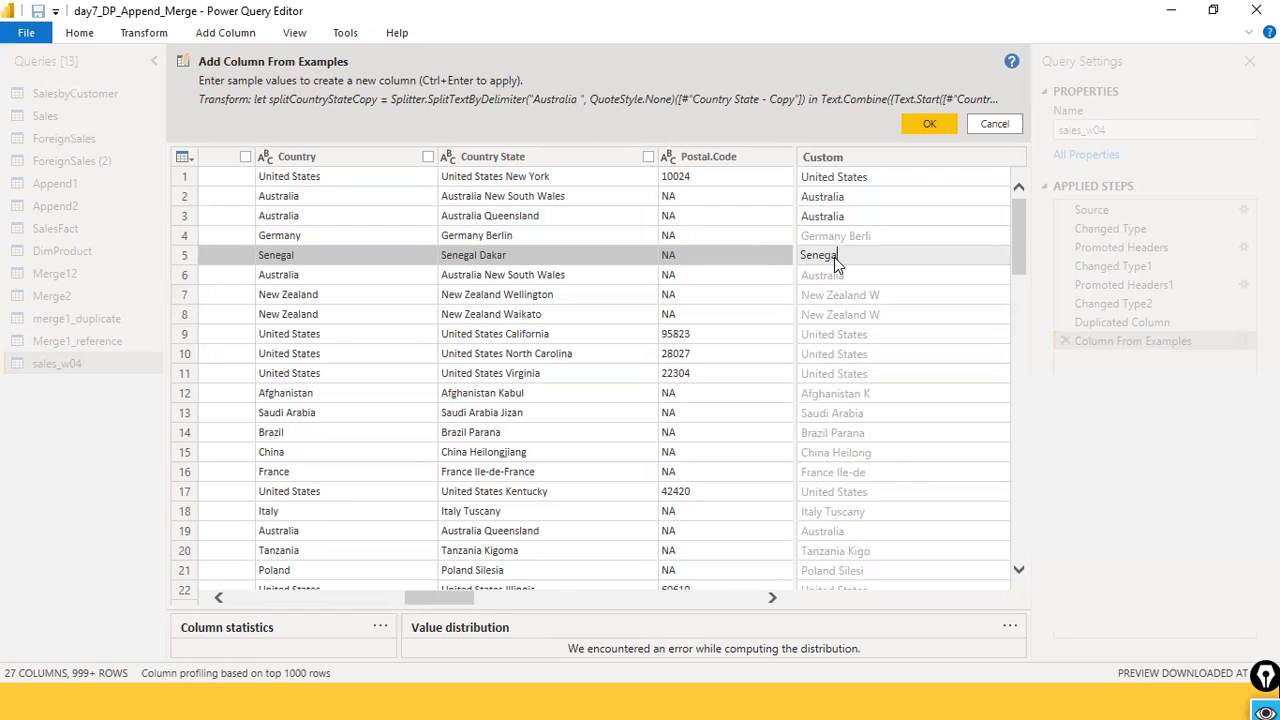
key("Return")
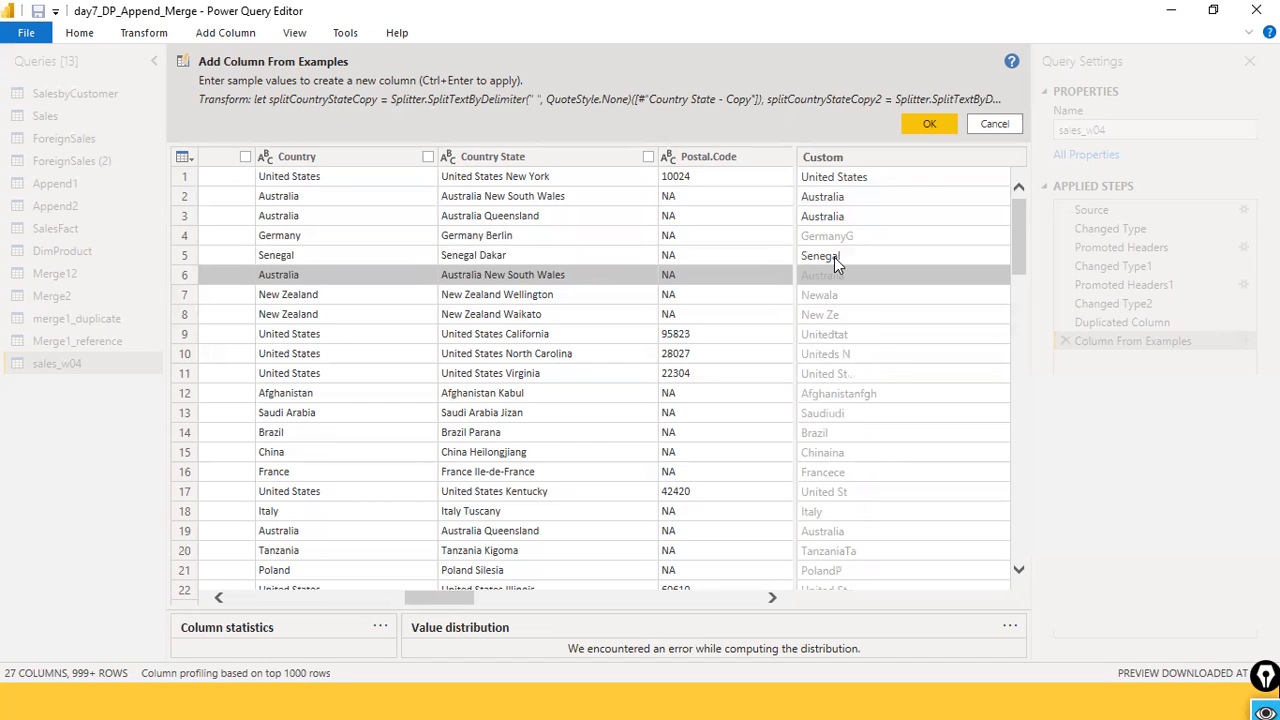
left_click(853, 240)
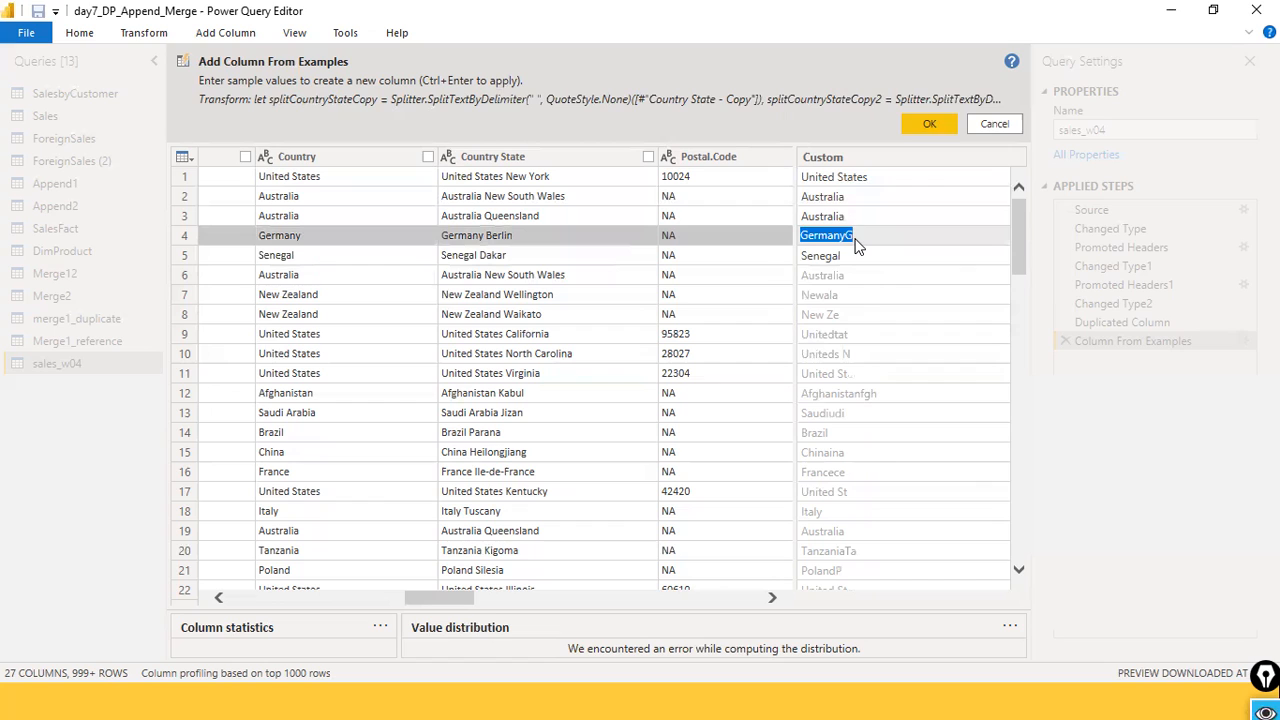
type("Germany")
key("Return")
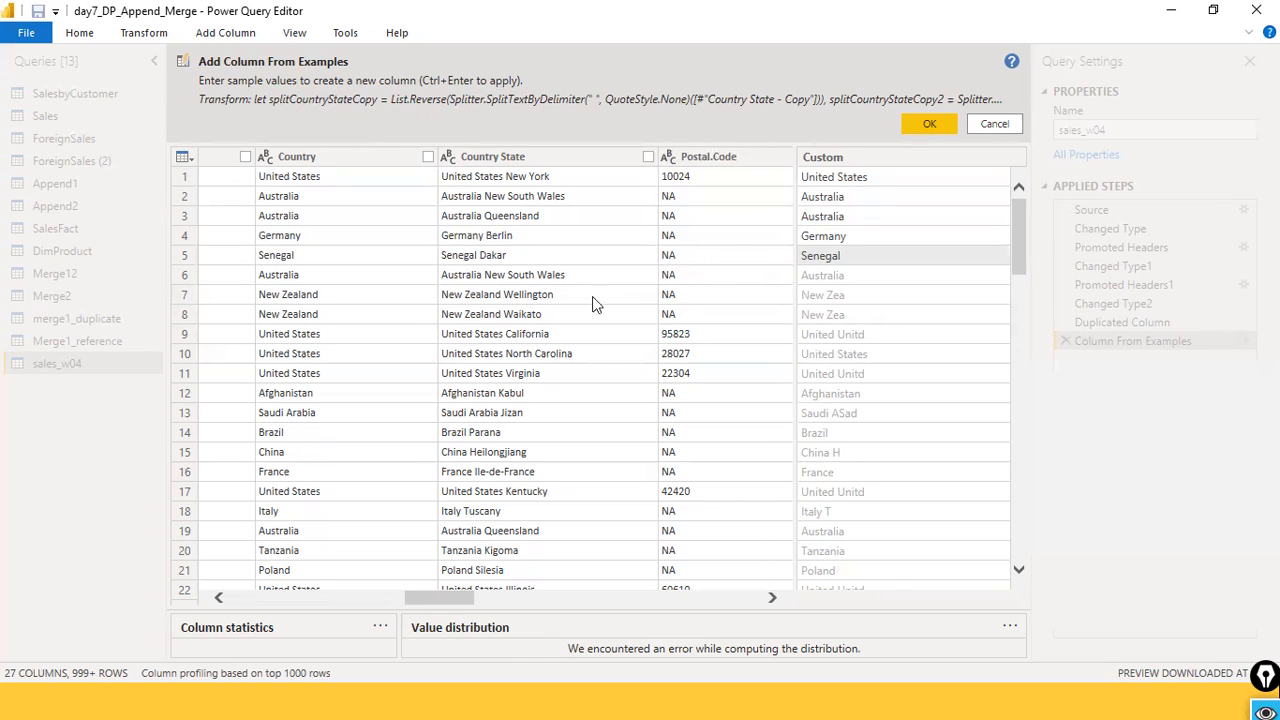
Step: Replace the suggested value in row 9, the United States California record, with United States
double_click(849, 336)
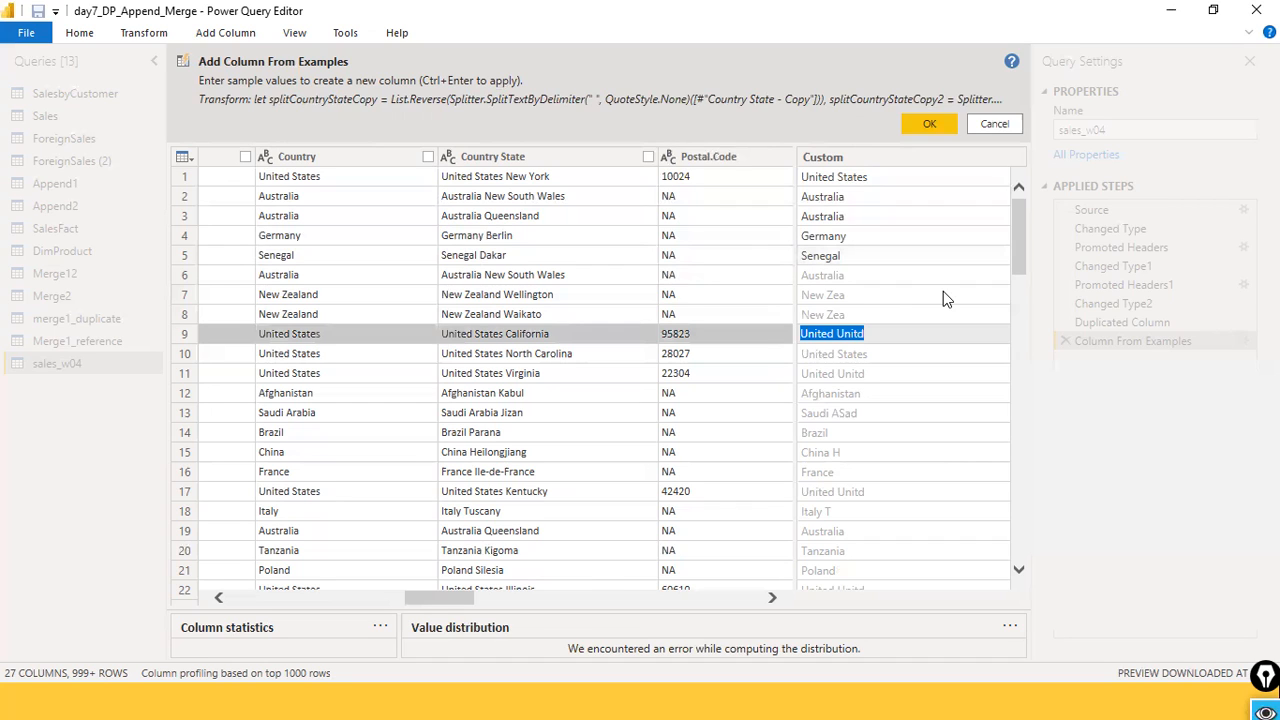
type("United States")
key("Return")
Step: Enter New Zealand as the example value for row 7, the New Zealand Wellington record, correcting its spelling
key("Up")
key("Up")
key("Up")
key("Up")
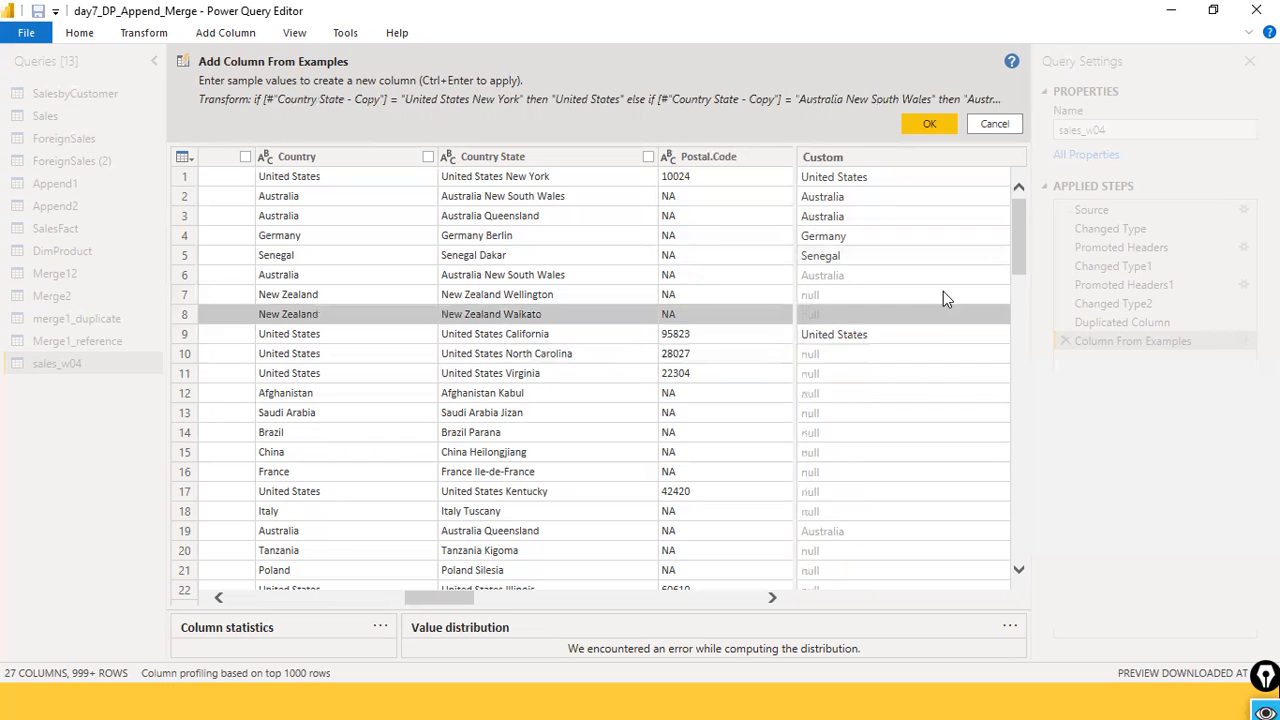
key("Down")
type("New")
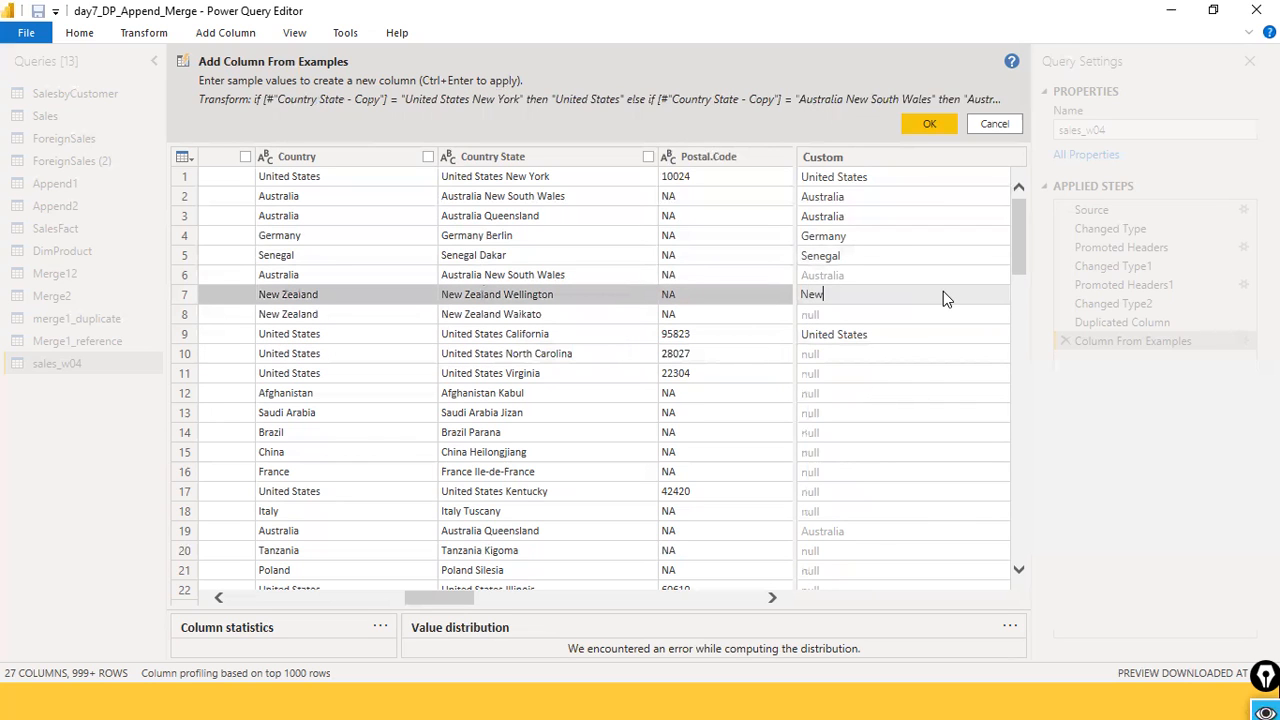
type(" Zeland")
key("Return")
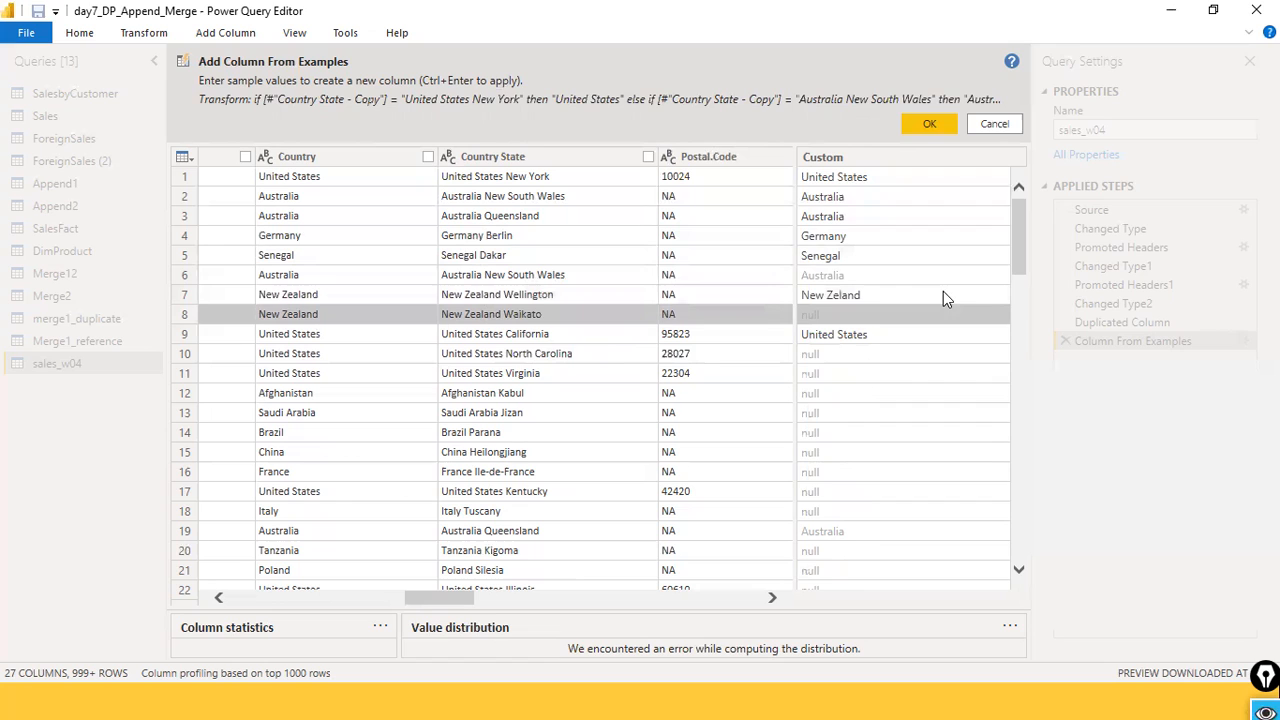
type("New")
key("Escape")
left_click(855, 296)
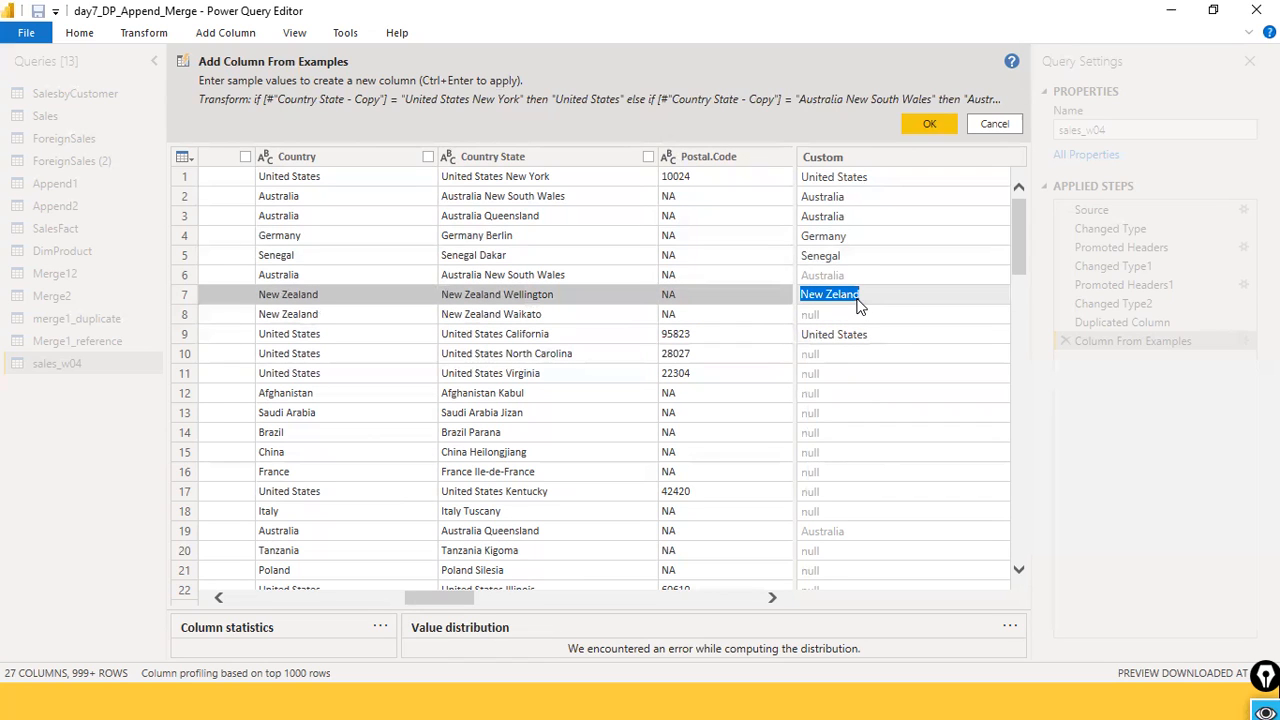
left_click(841, 300)
type("a")
key("Return")
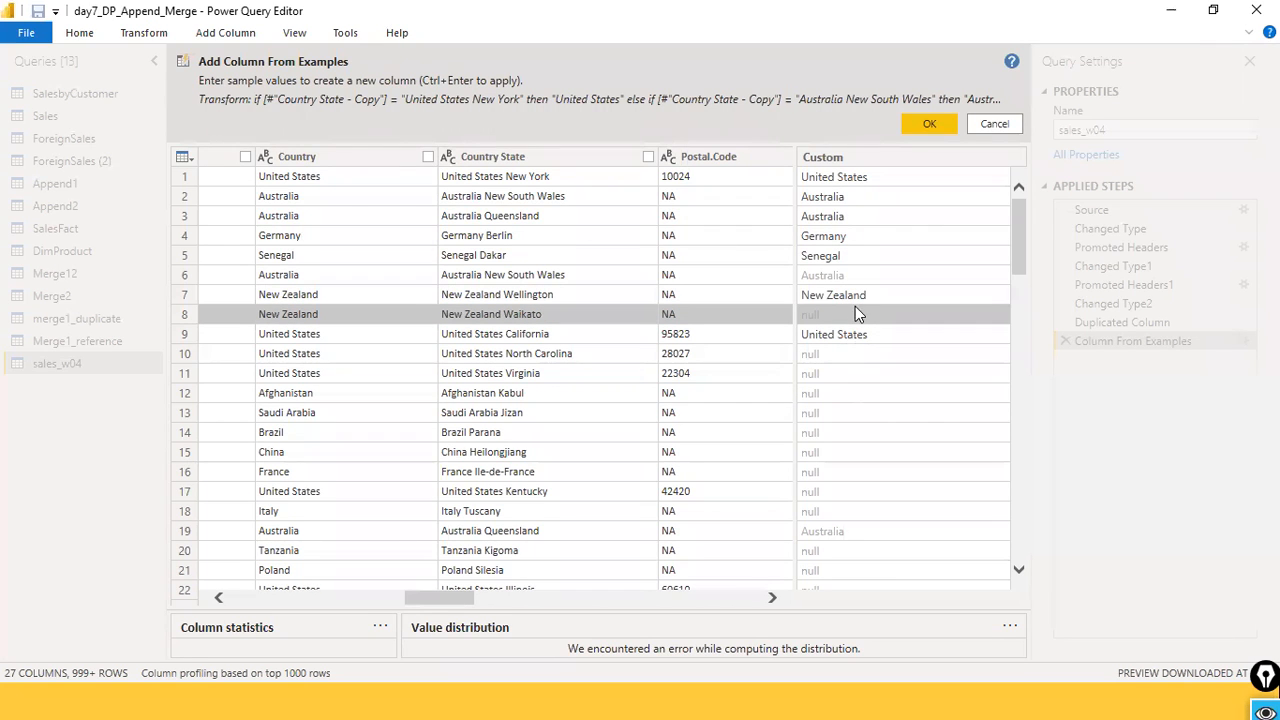
Step: Enter the example values New Zealand for row 8 and United States for row 10 of the new column
left_click(855, 313)
type("N")
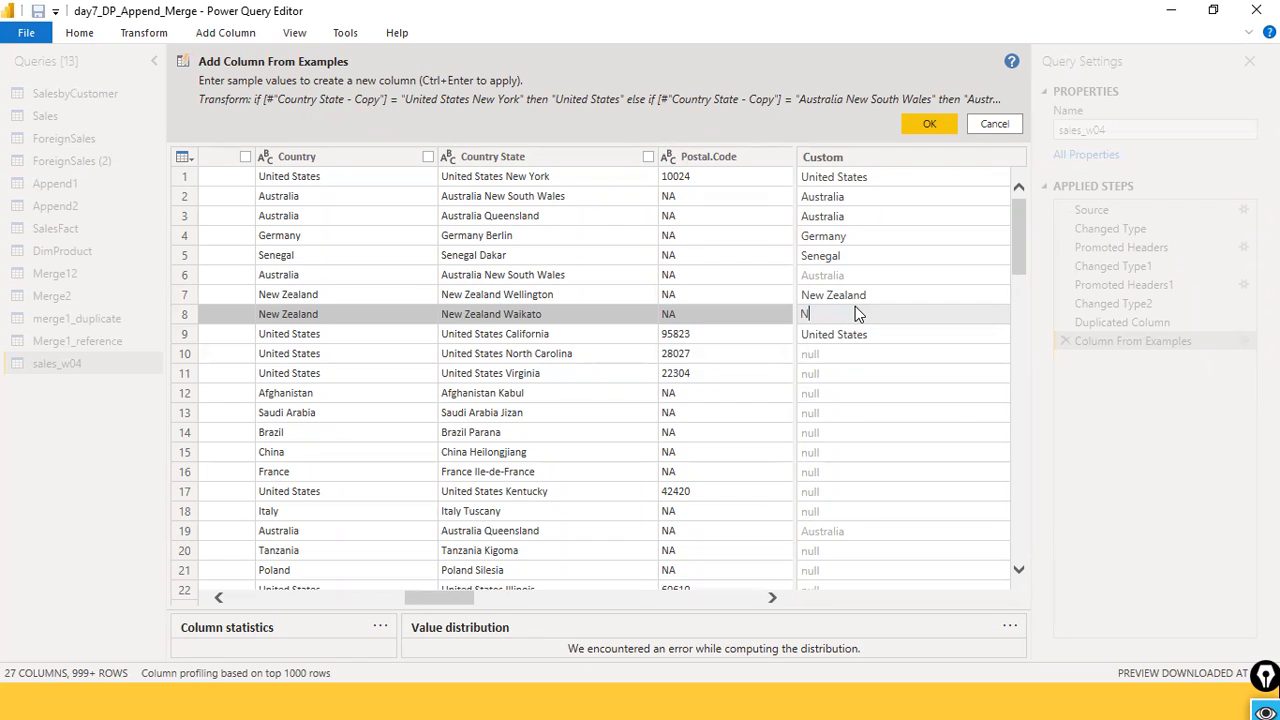
type("ew Zealand")
key("Return")
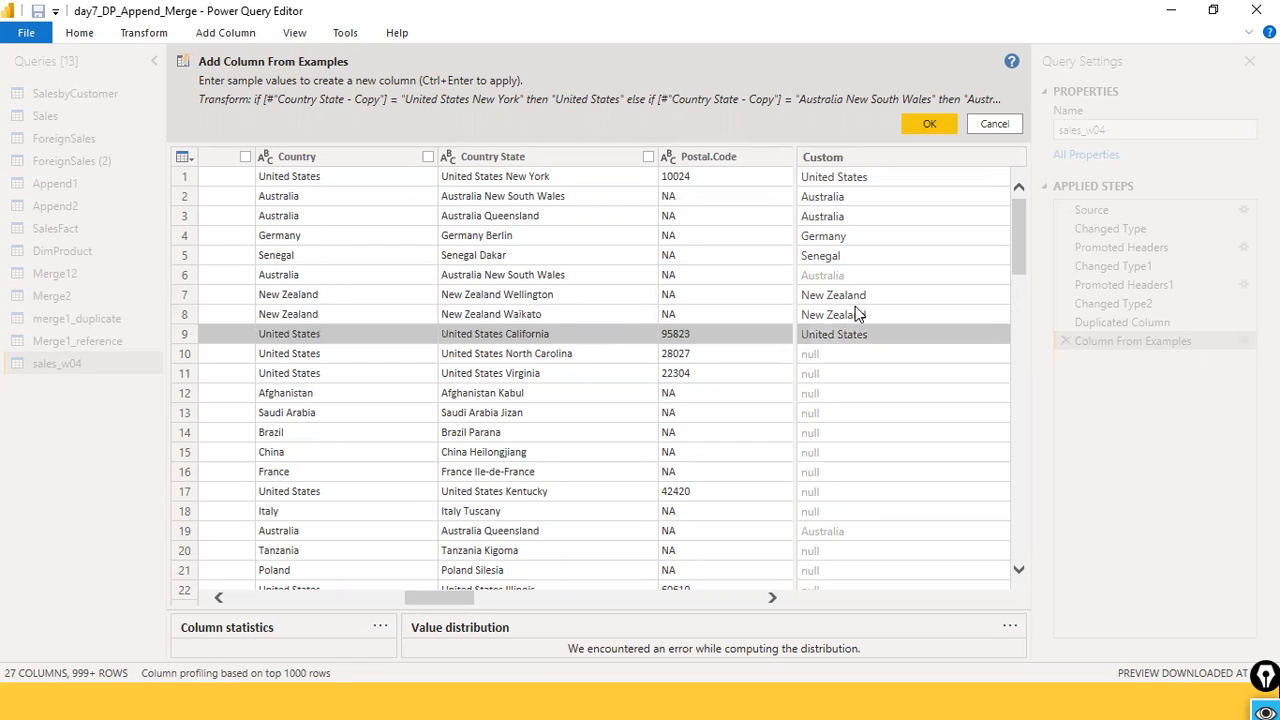
key("Return")
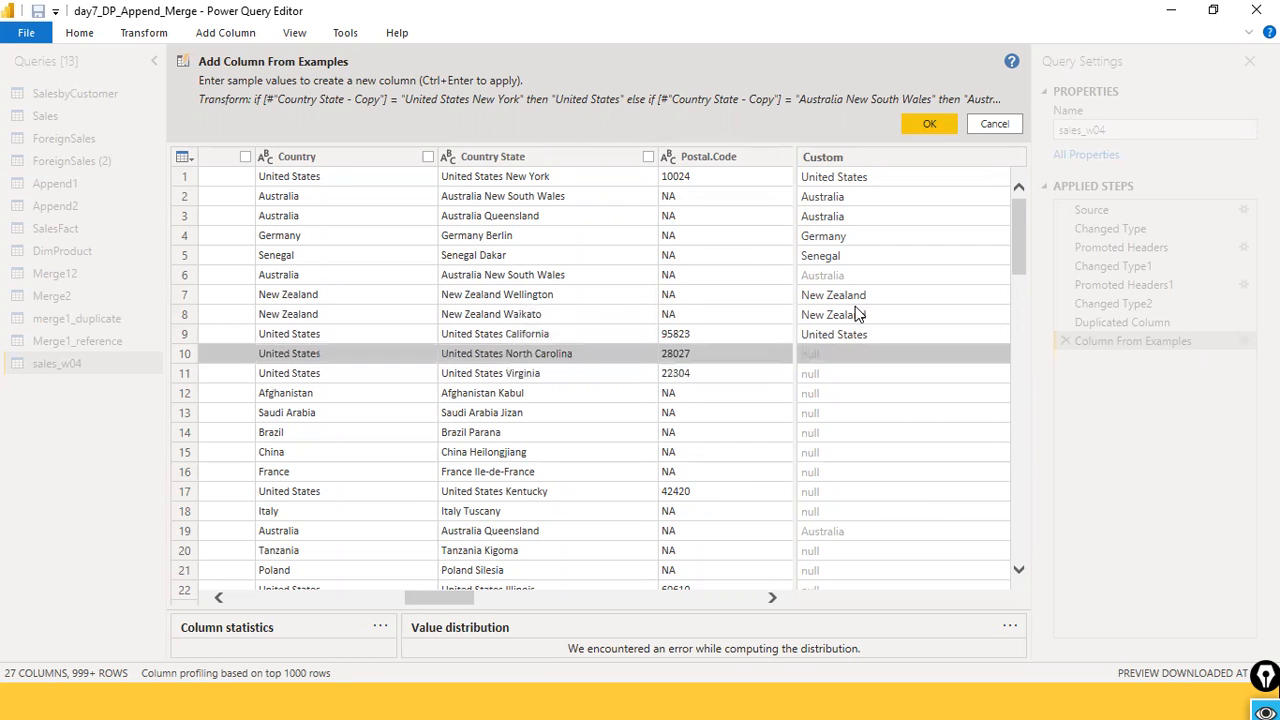
type("U")
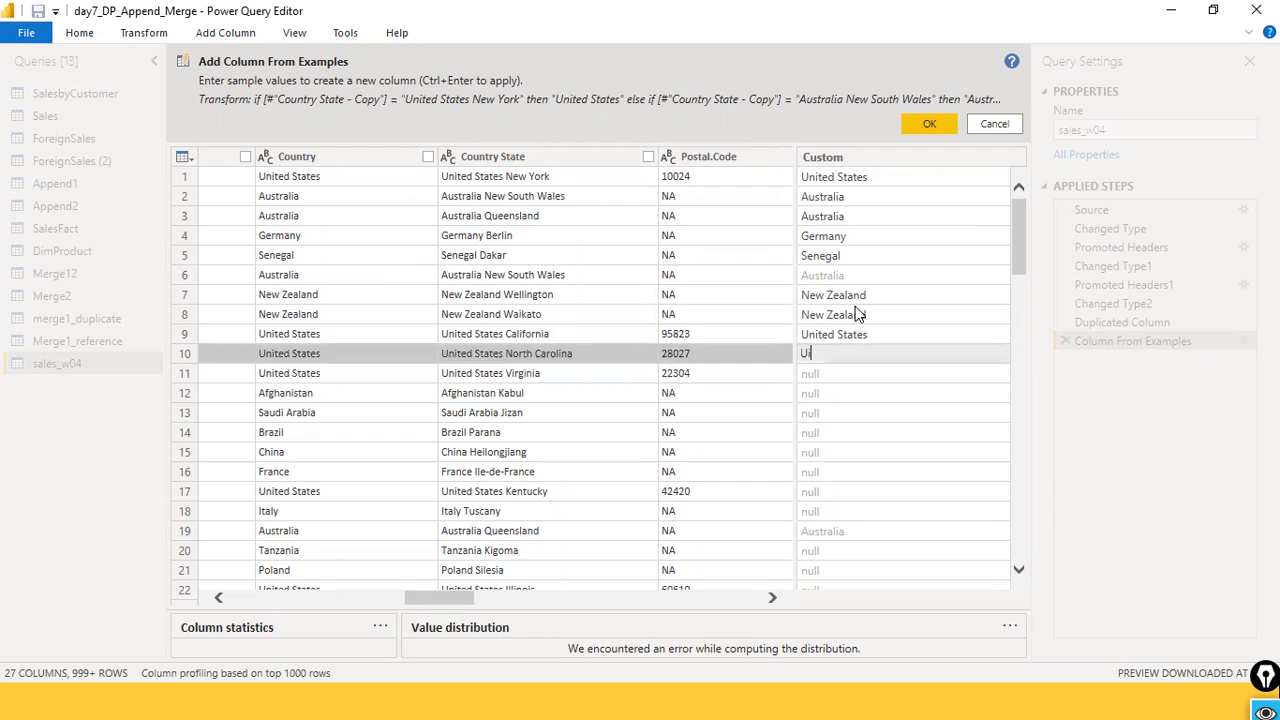
type("nited States")
key("Return")
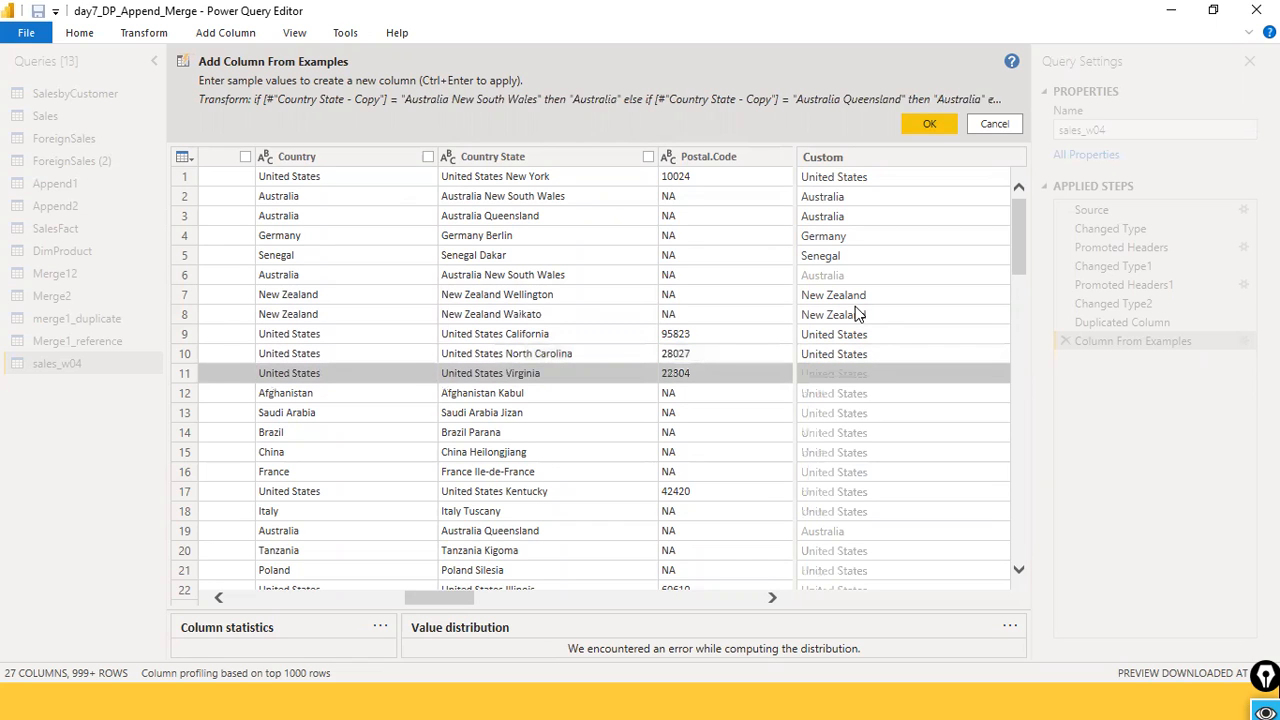
Step: Enter the example values Afganistan for row 12 and Saudi Arabia for row 13 of the new column
left_click(821, 398)
scroll(821, 398, "down", 2)
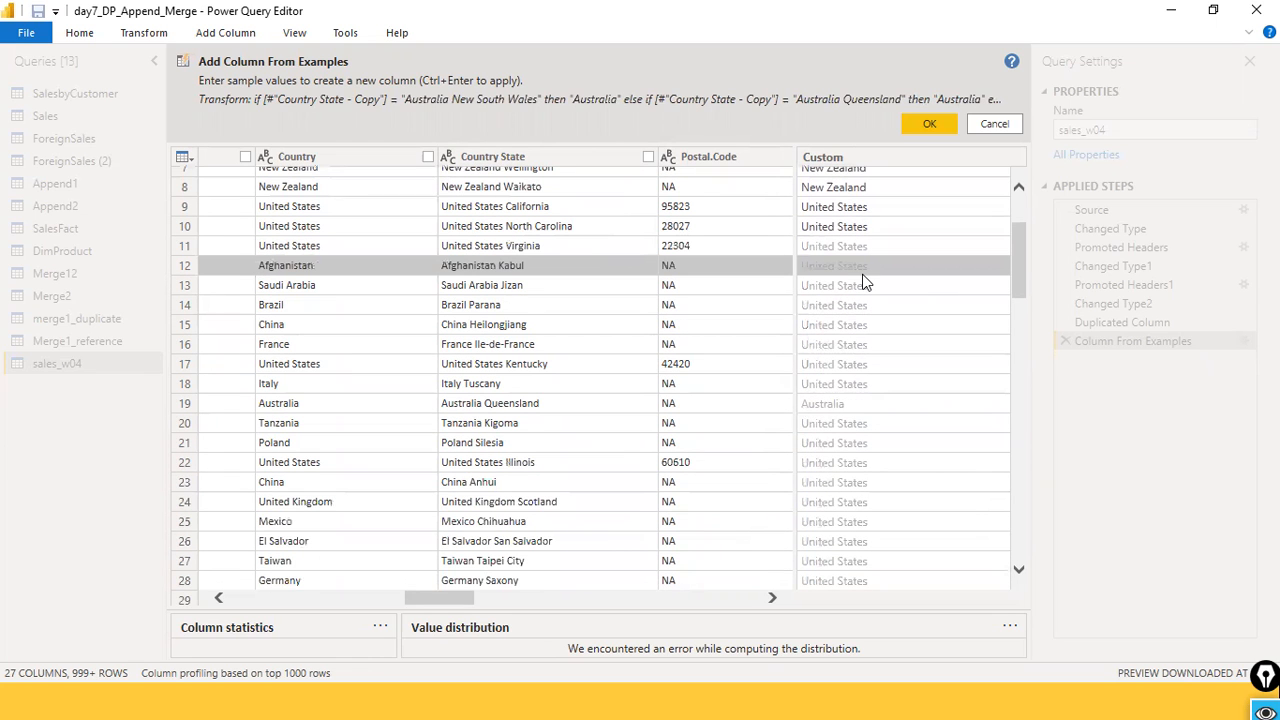
type("Afganistan")
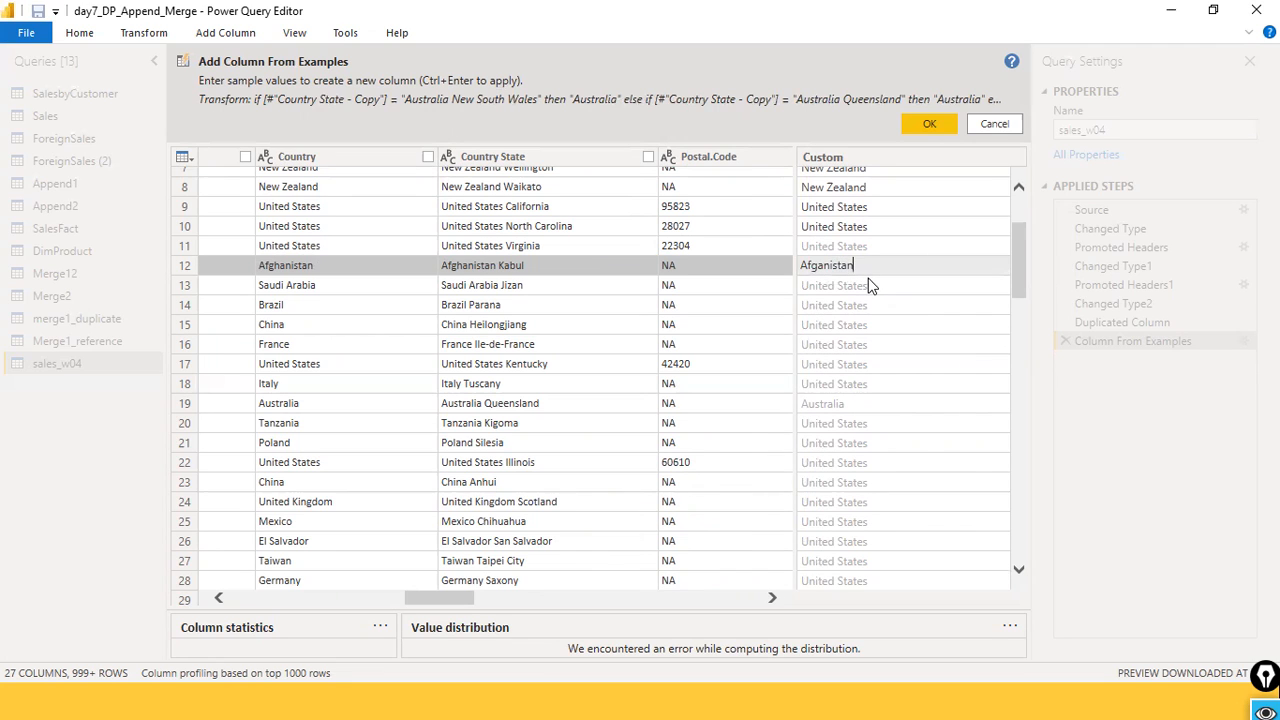
key("Return")
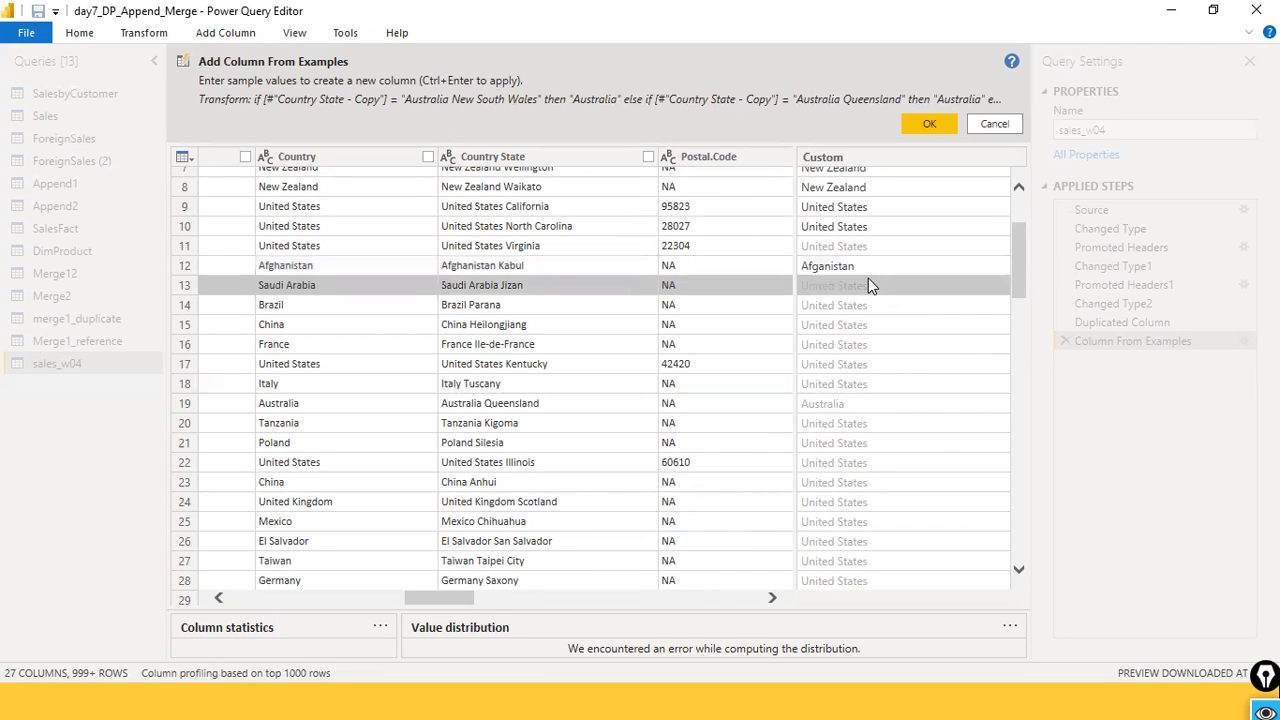
left_click(868, 278)
type("Saudi Arabia")
key("Return")
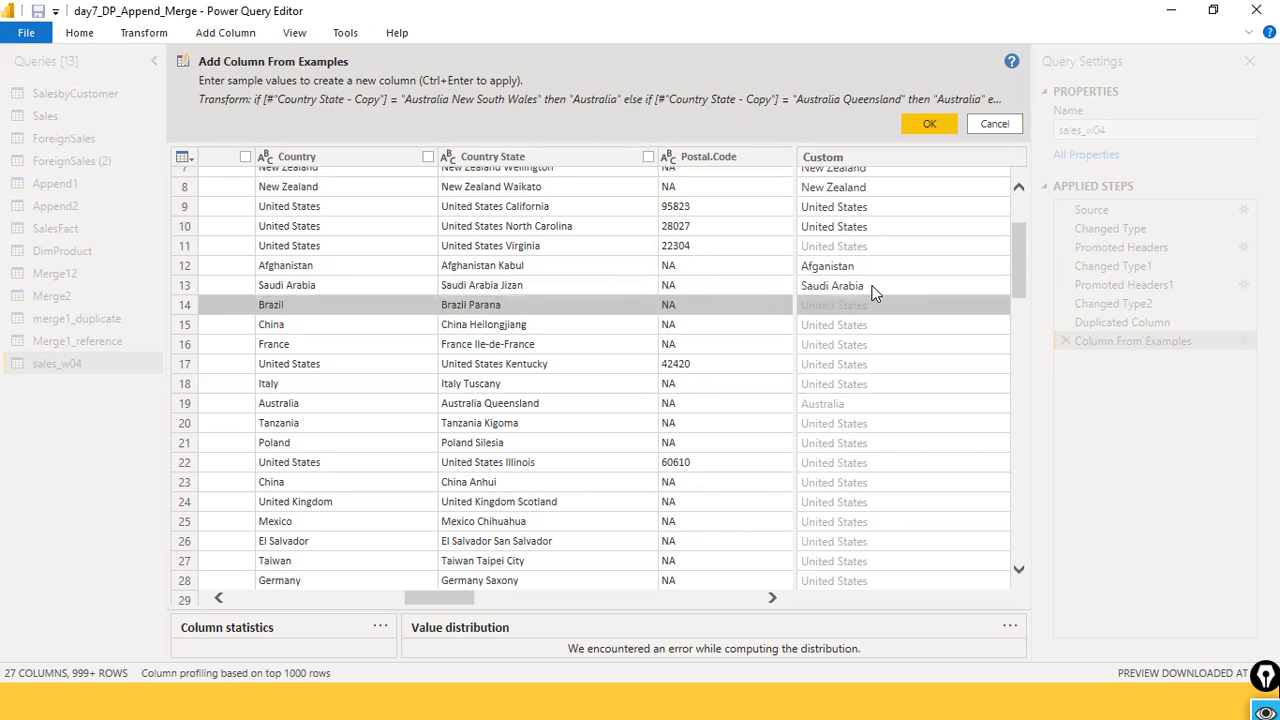
Step: Enter Brazil as the example value for row 14, the Brazil Parana record, correcting its spelling
type("Brazin")
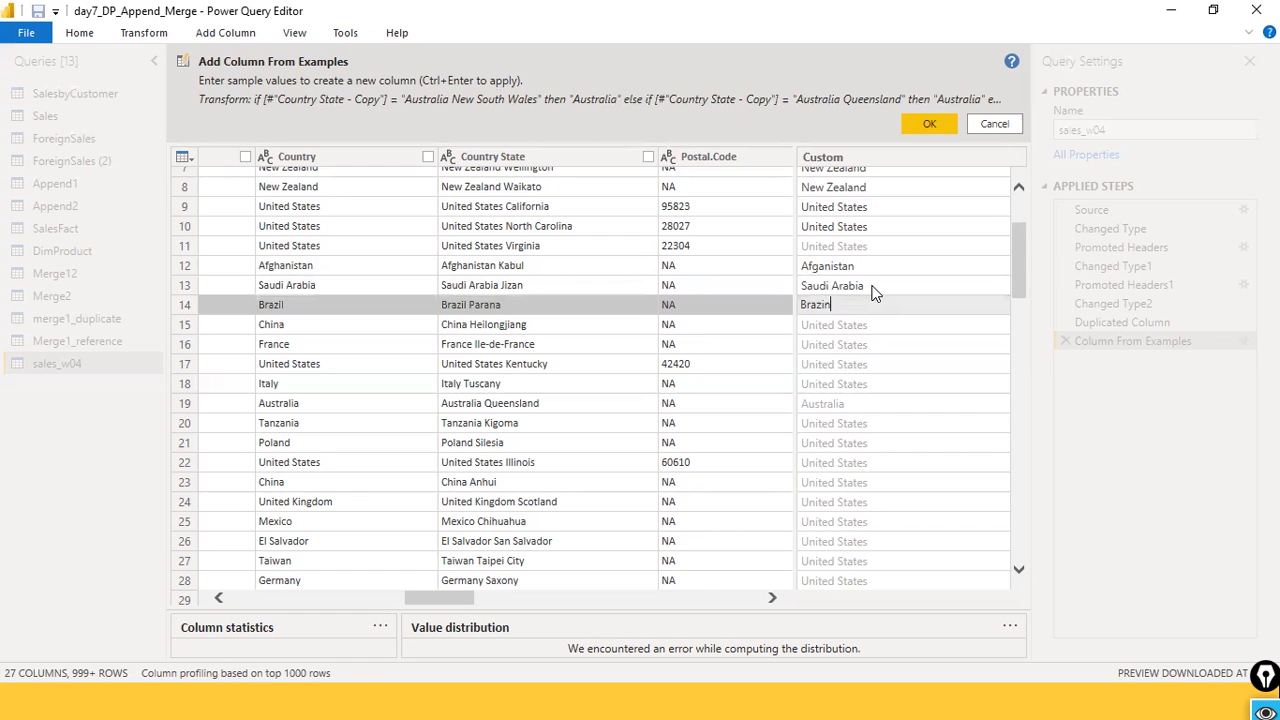
type("l")
key("Return")
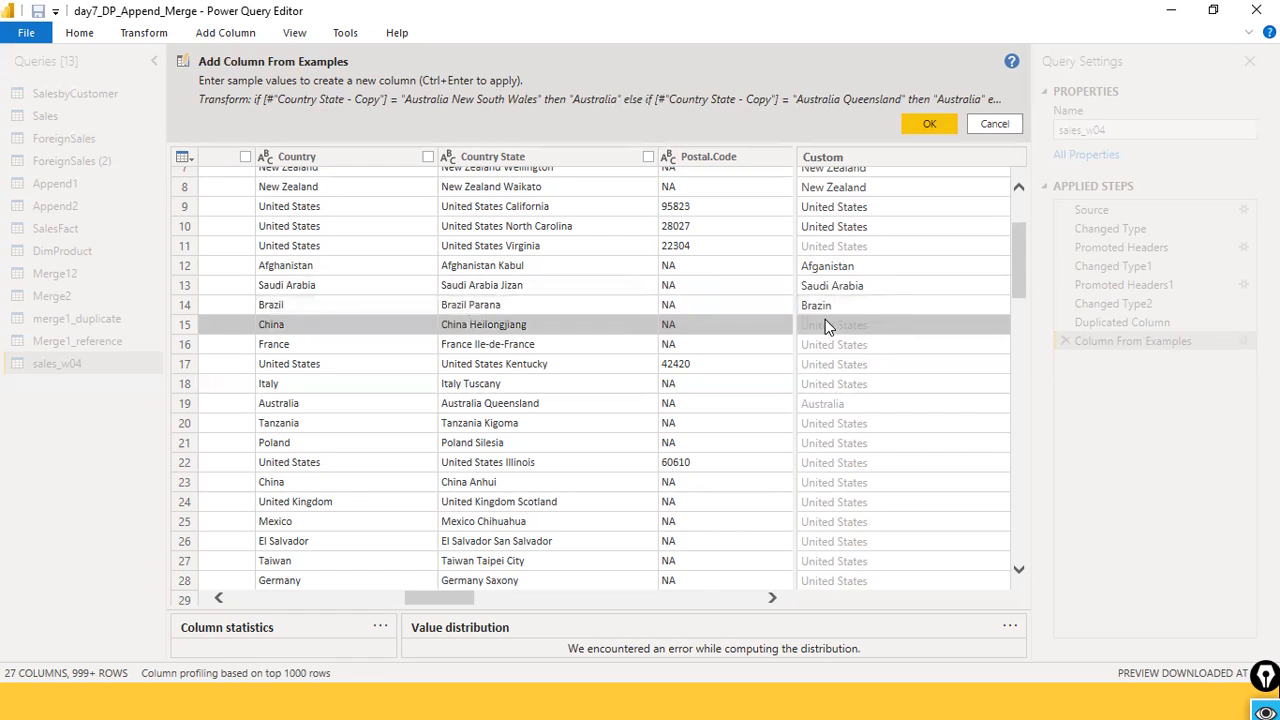
double_click(825, 306)
left_click(845, 304)
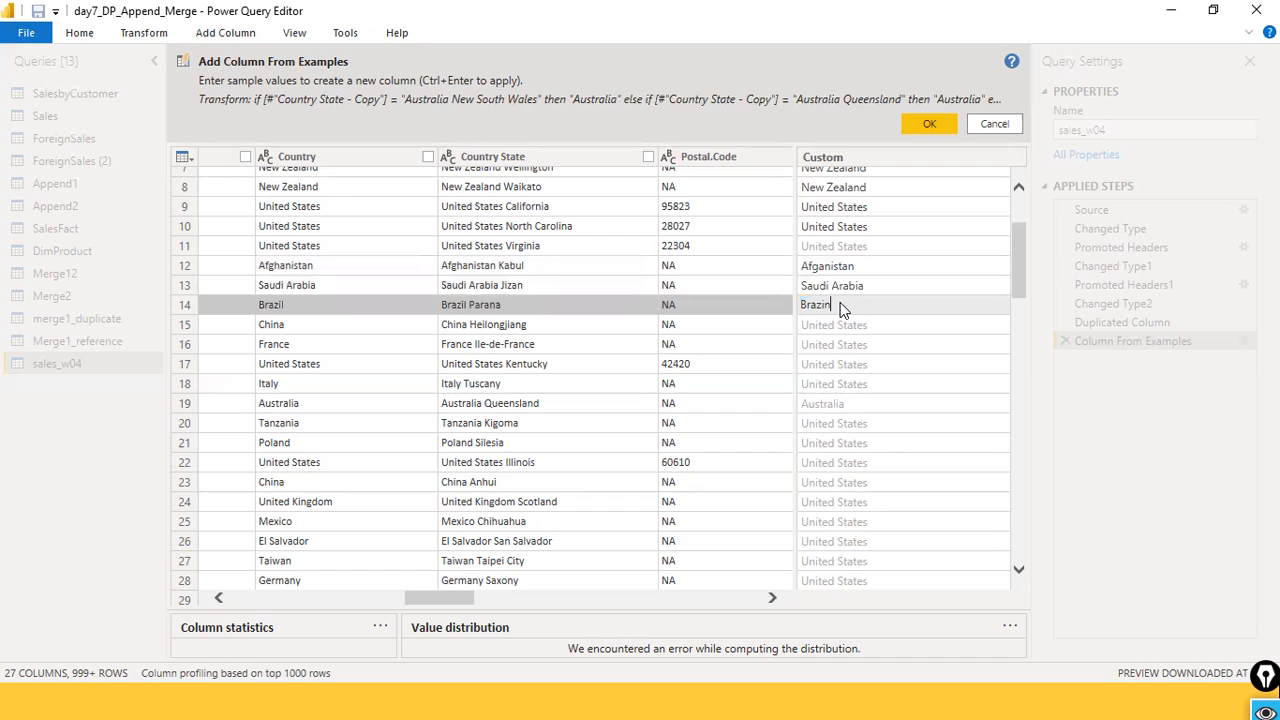
key("BackSpace")
type("l")
key("Return")
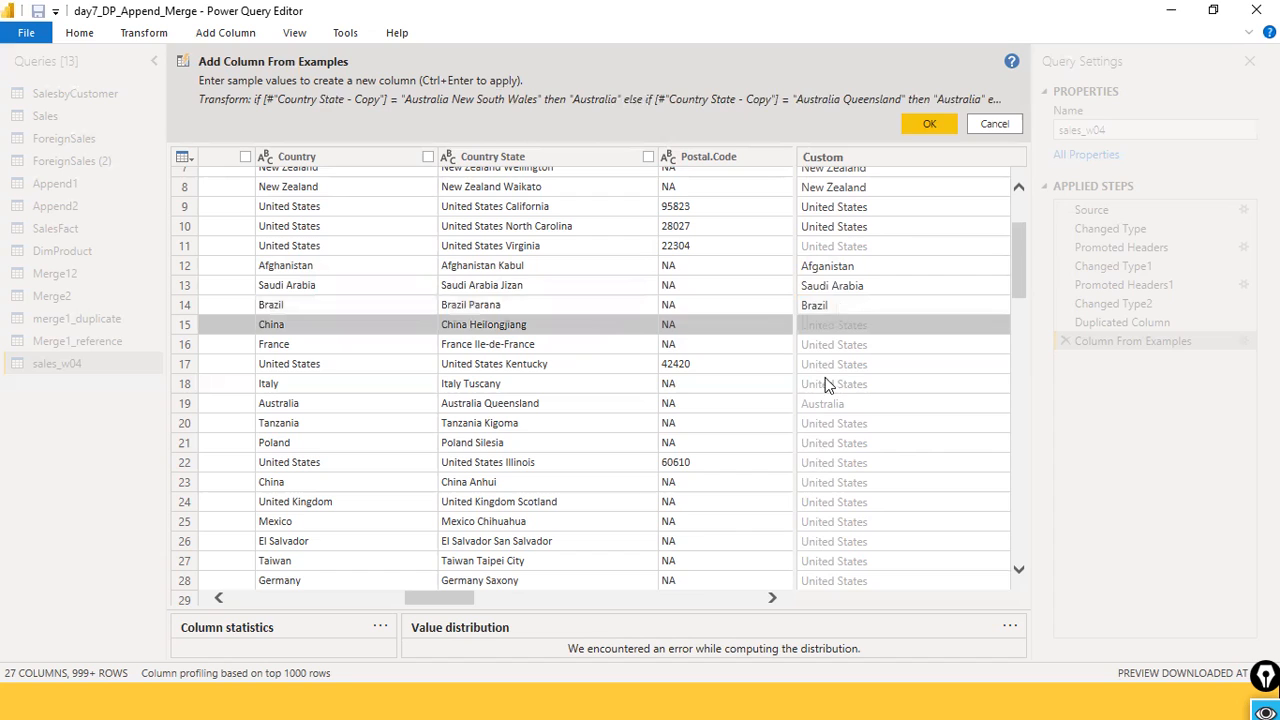
Step: Replace the suggested value in row 15, the China Heilongjiang record, with China
double_click(845, 326)
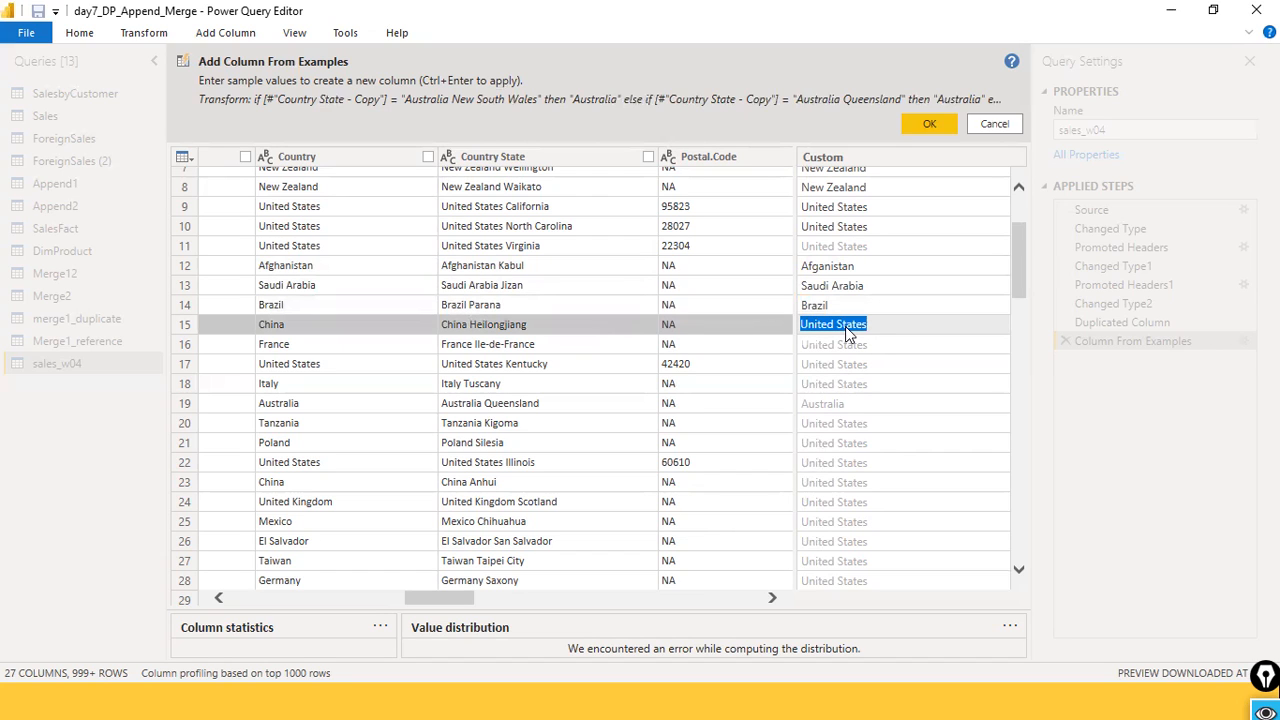
type("Chi")
key("Return")
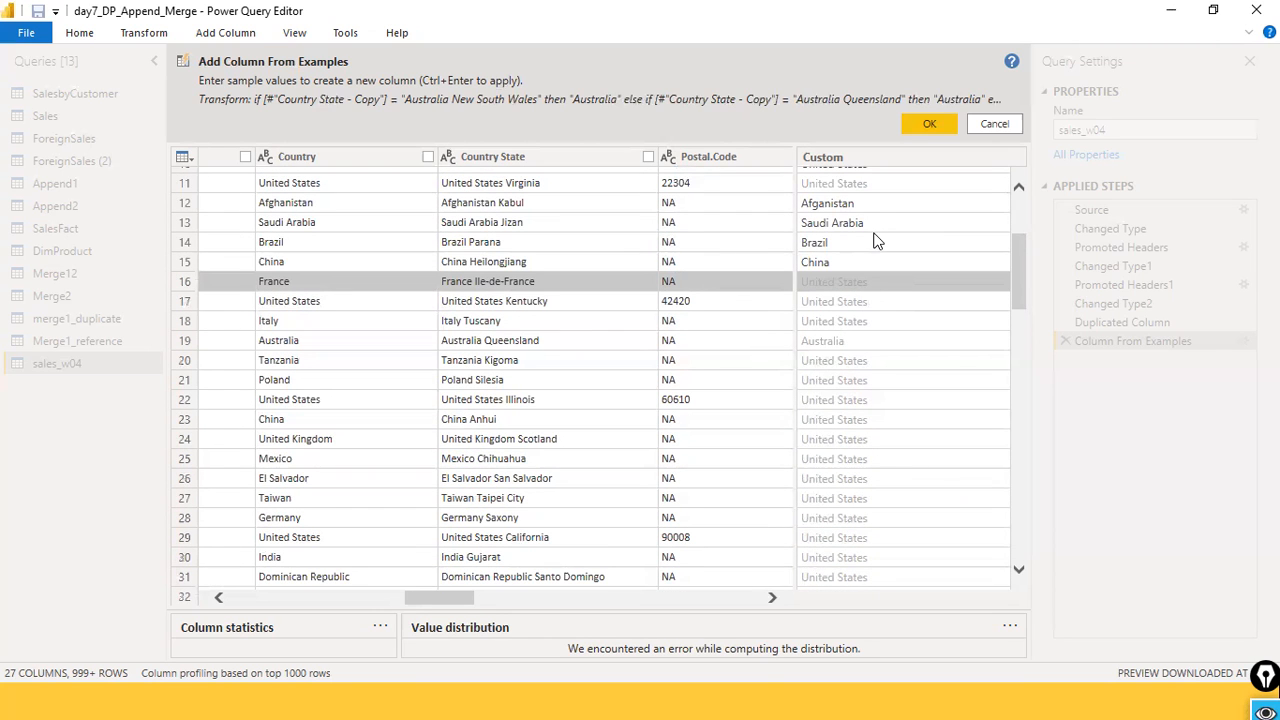
Step: Set the example values to France for row 16 and United States for row 17 of the new column
scroll(878, 241, "up", 3)
scroll(873, 241, "down", 4)
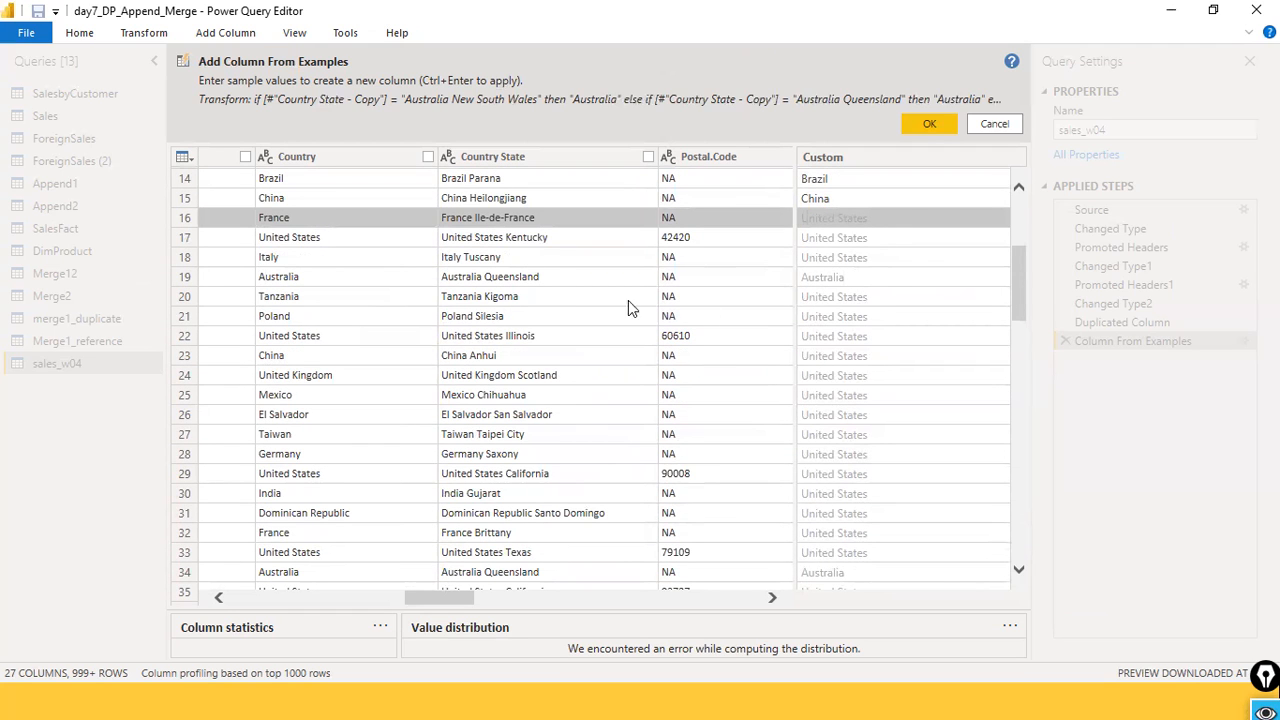
scroll(920, 327, "down", 4)
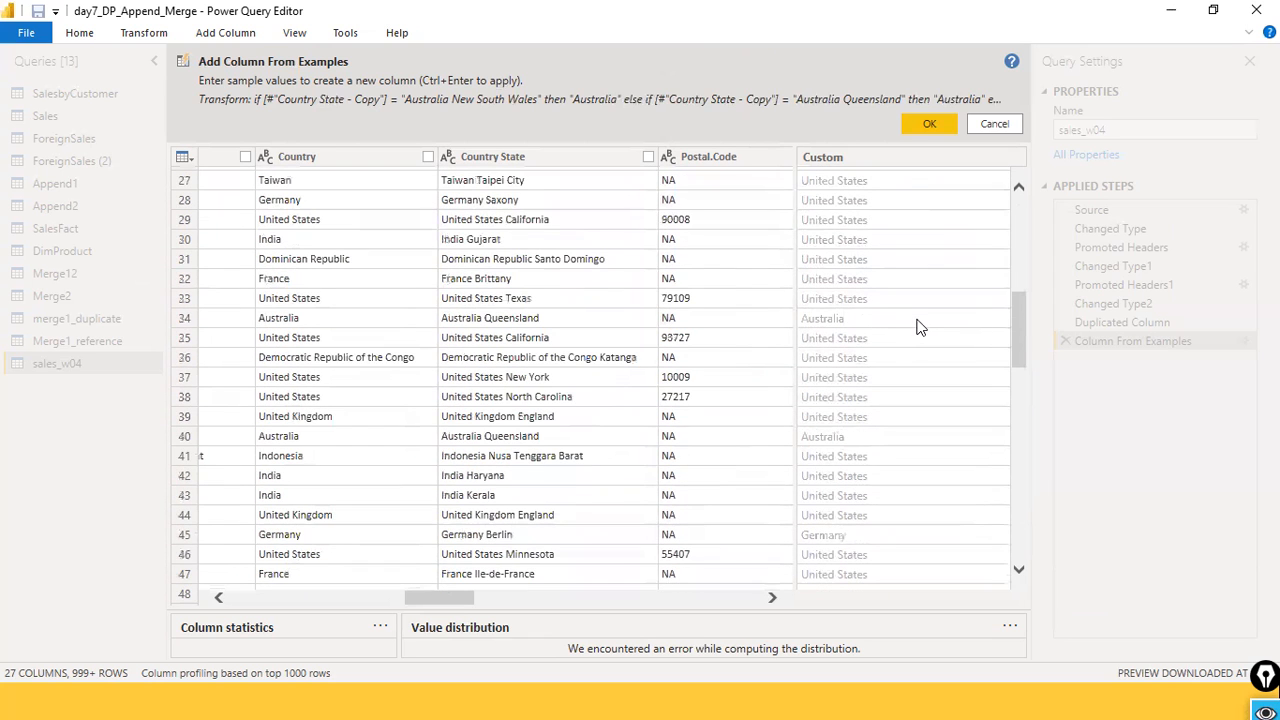
scroll(905, 334, "up", 8)
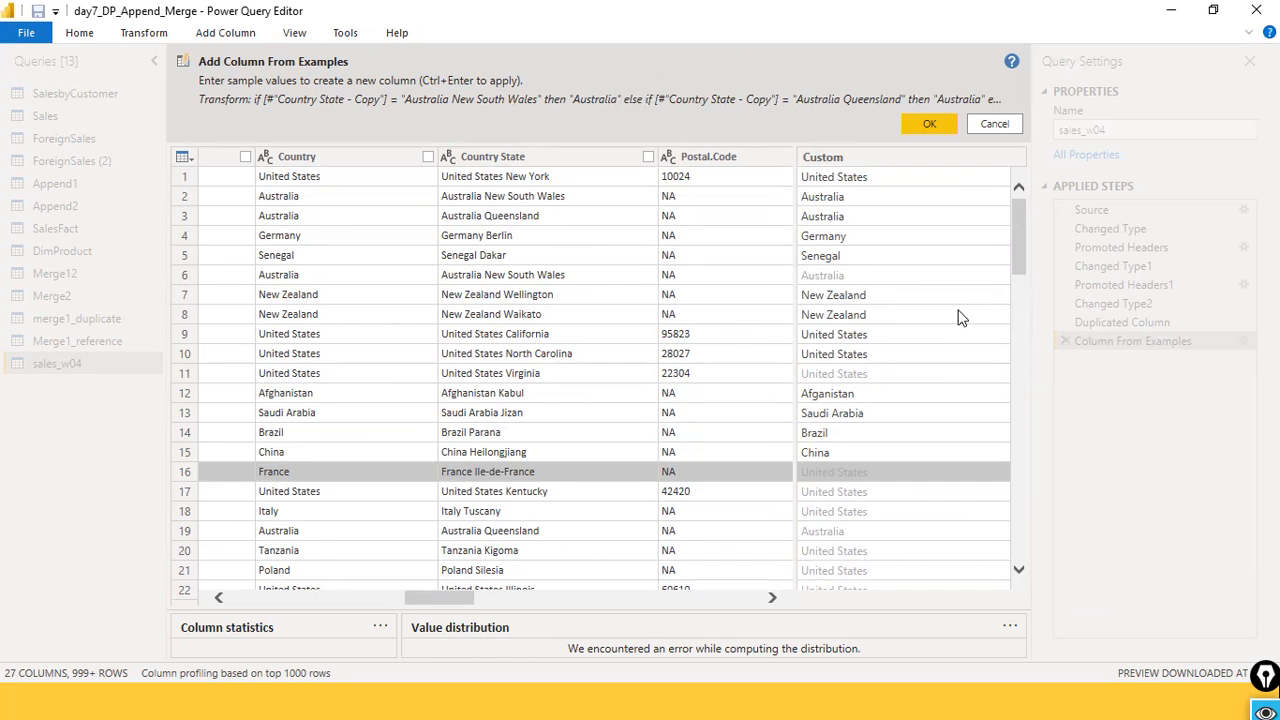
scroll(880, 314, "down", 2)
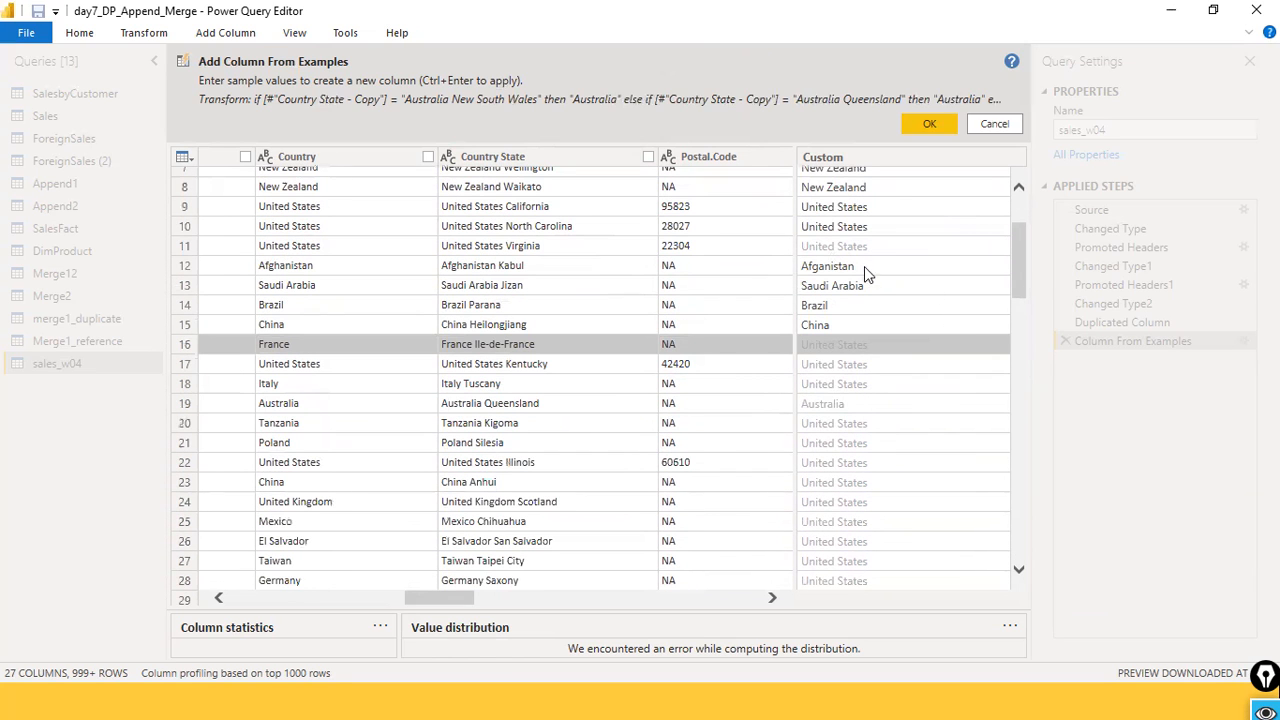
left_click(840, 345)
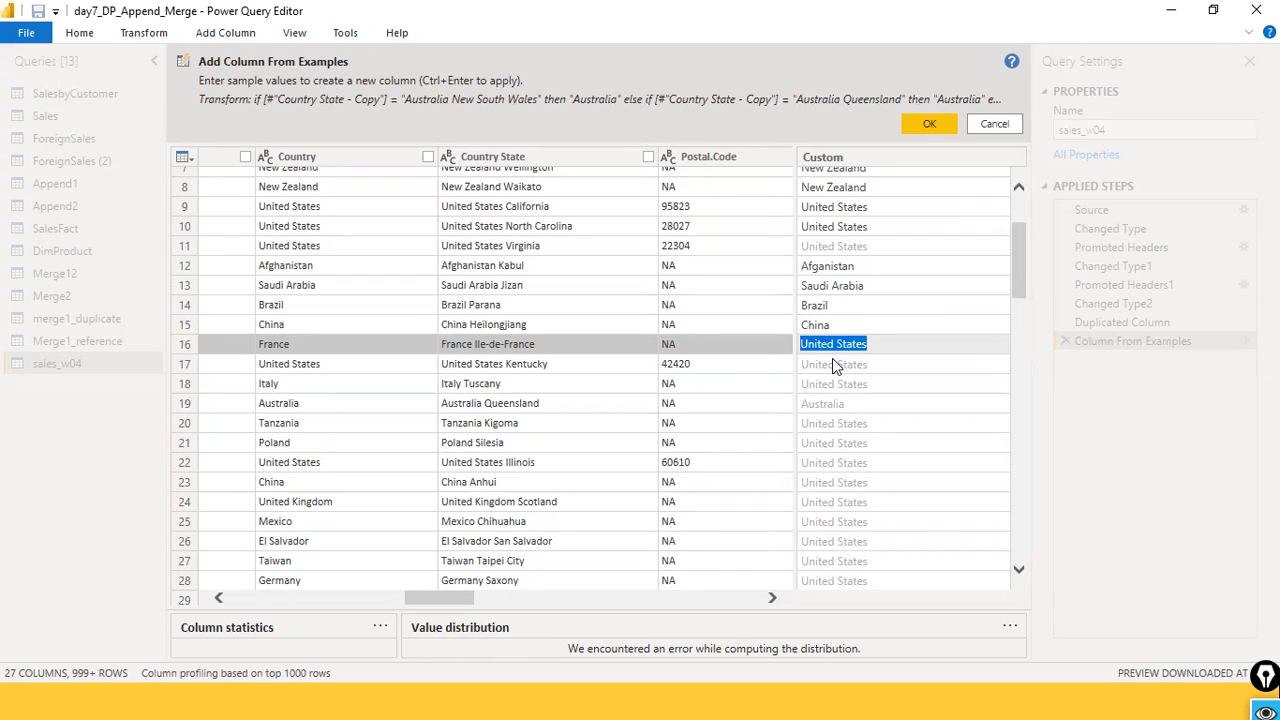
left_click(836, 366)
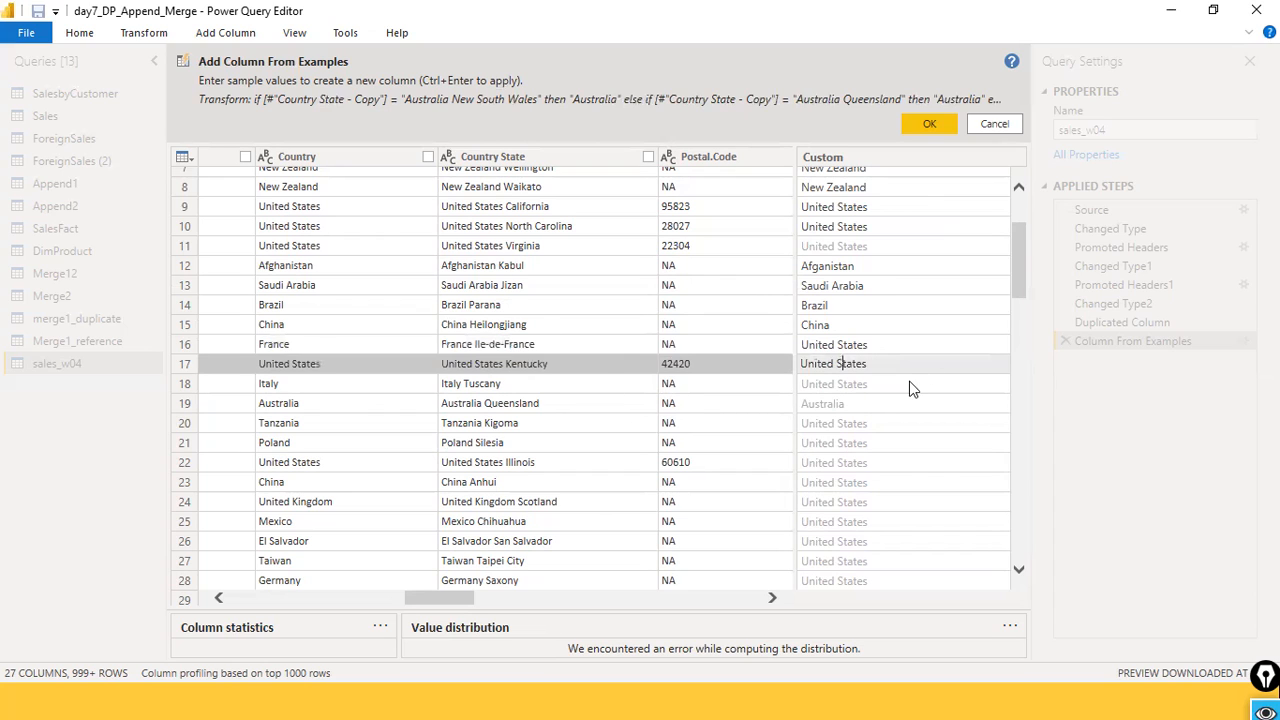
left_click(879, 352)
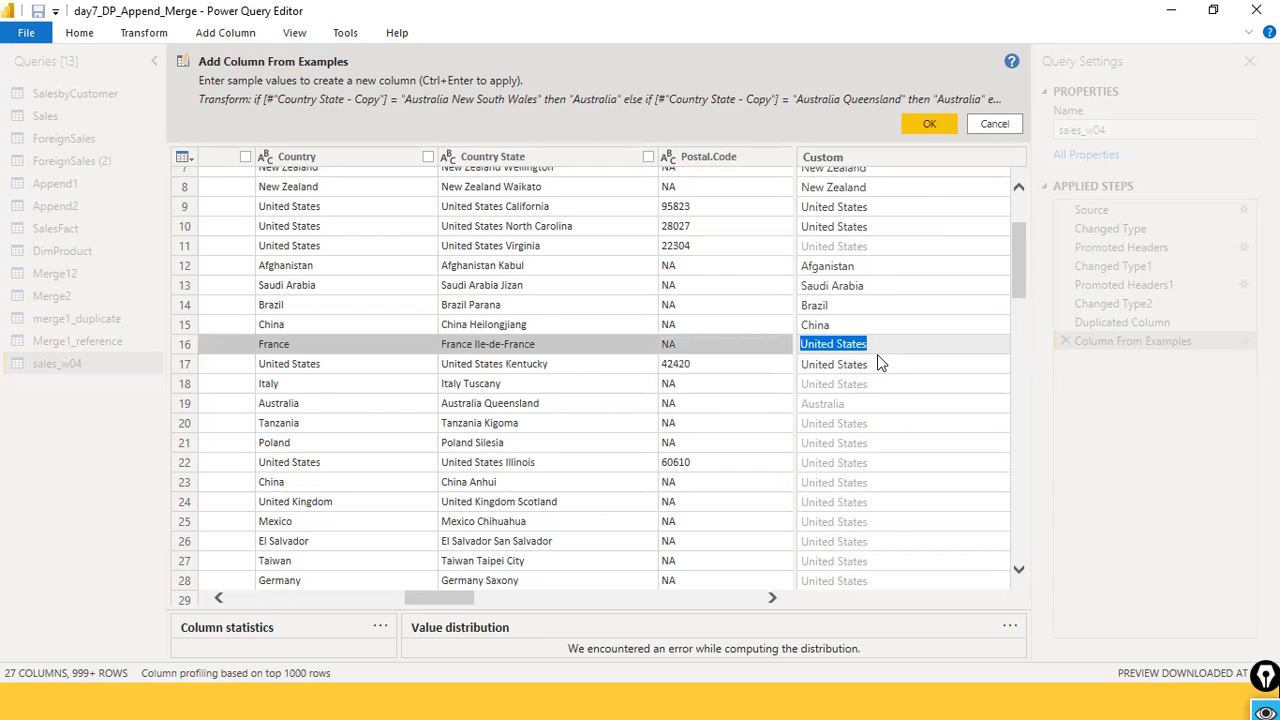
type("Fran")
key("BackSpace")
type("ce")
key("Return")
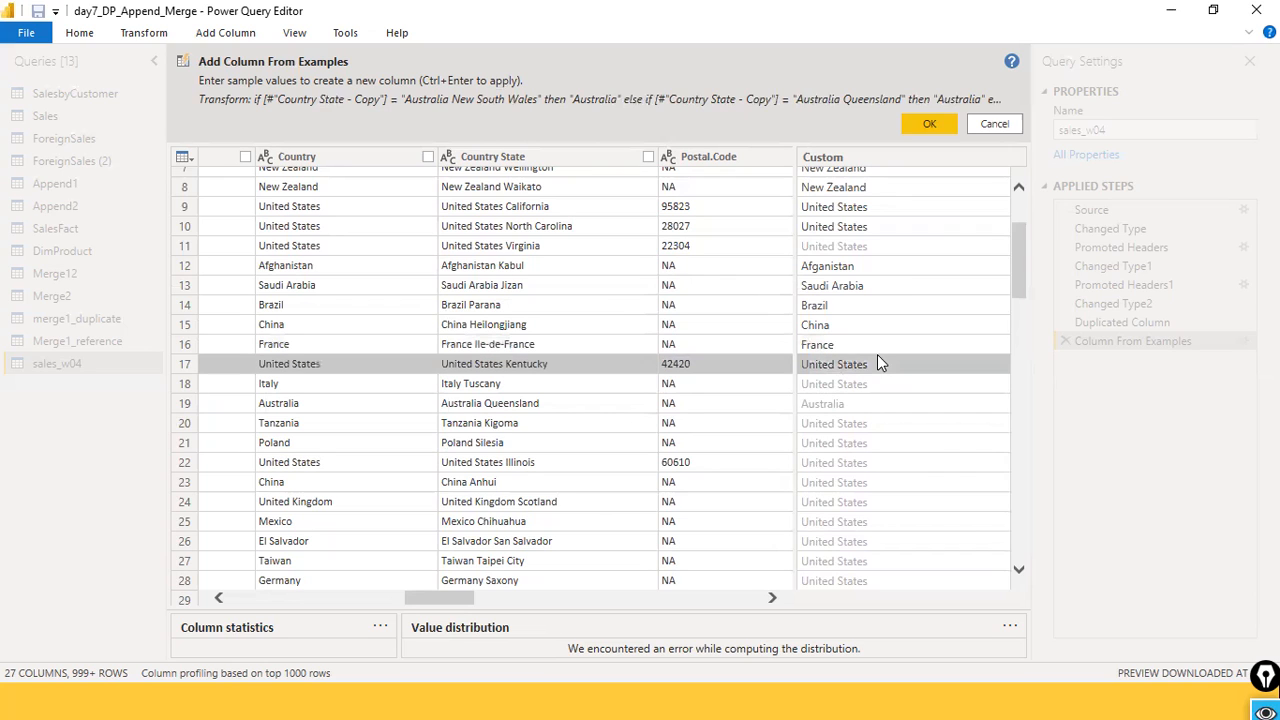
Step: Enter the example values Italy for row 18 and Tanzania for row 20 of the new column
left_click(823, 386)
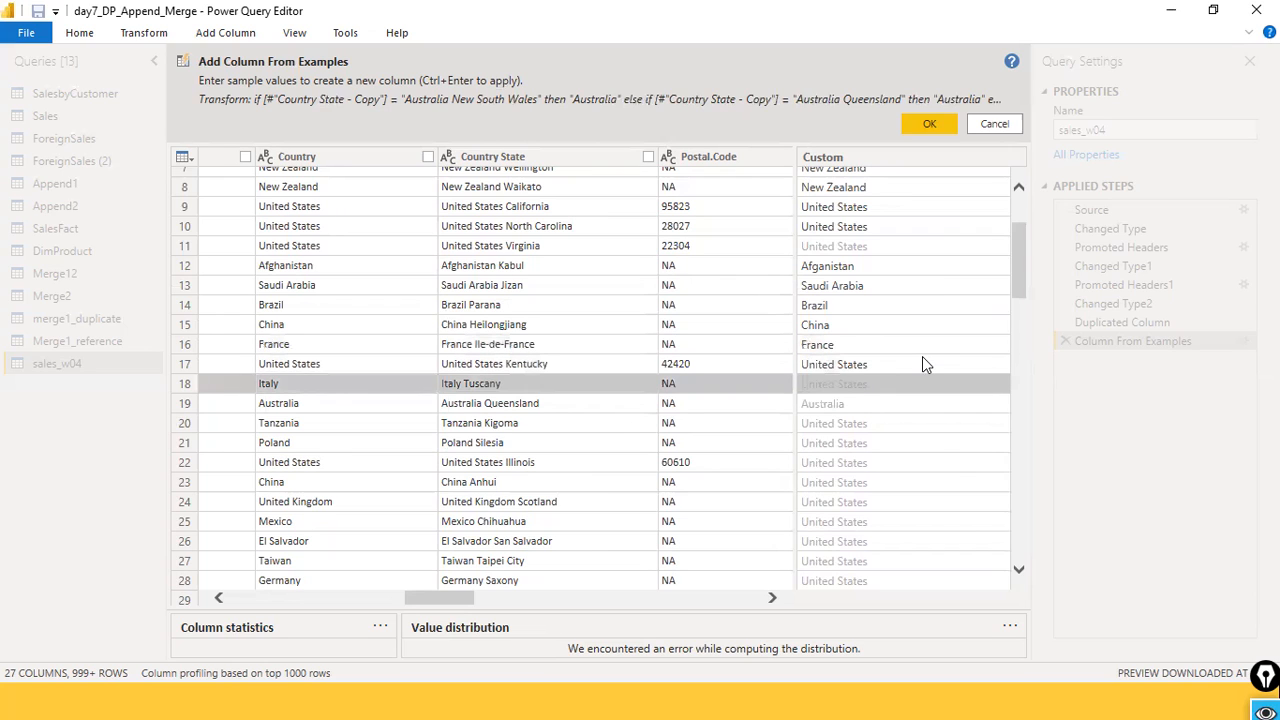
type("Italy")
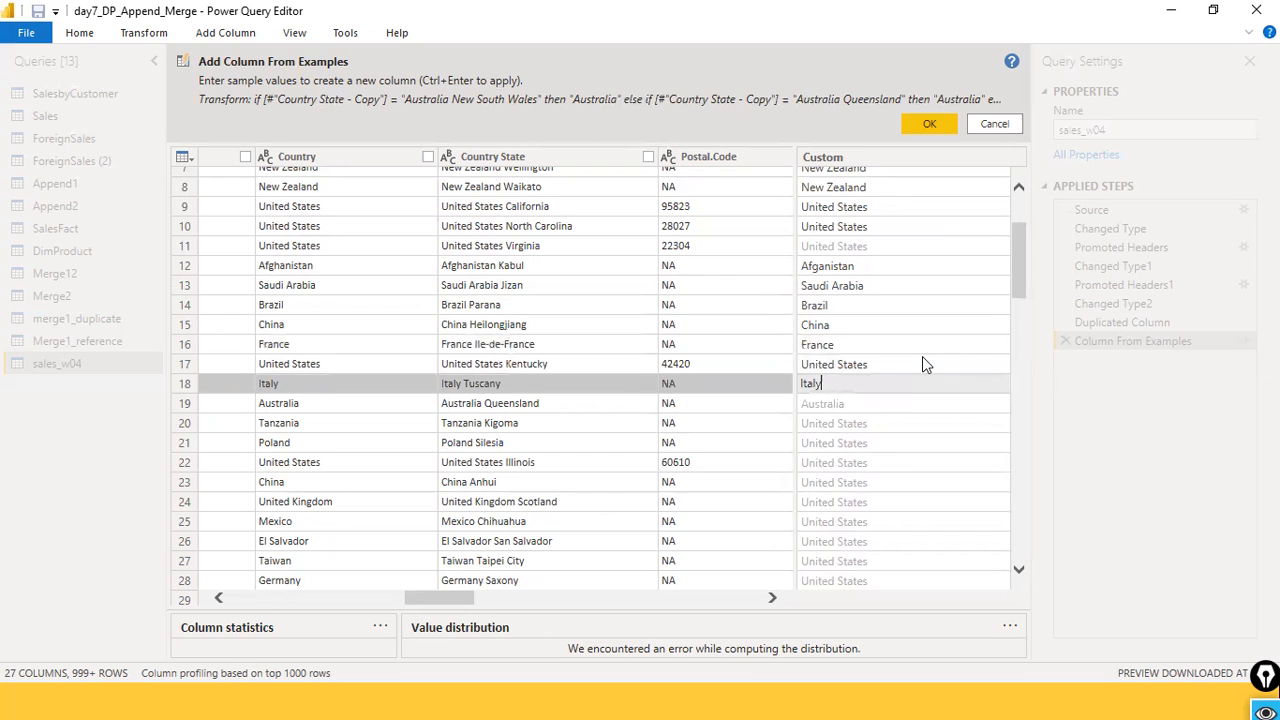
key("Return")
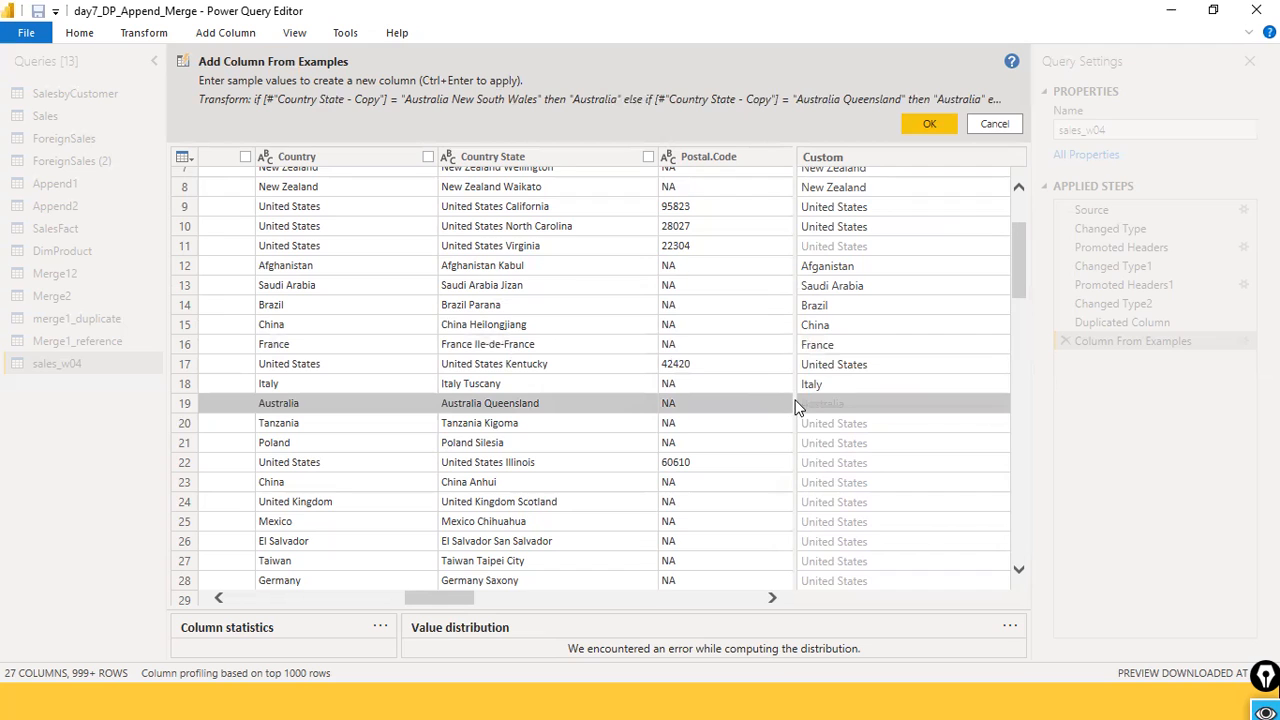
scroll(810, 400, "up", 1)
scroll(810, 400, "up", 1)
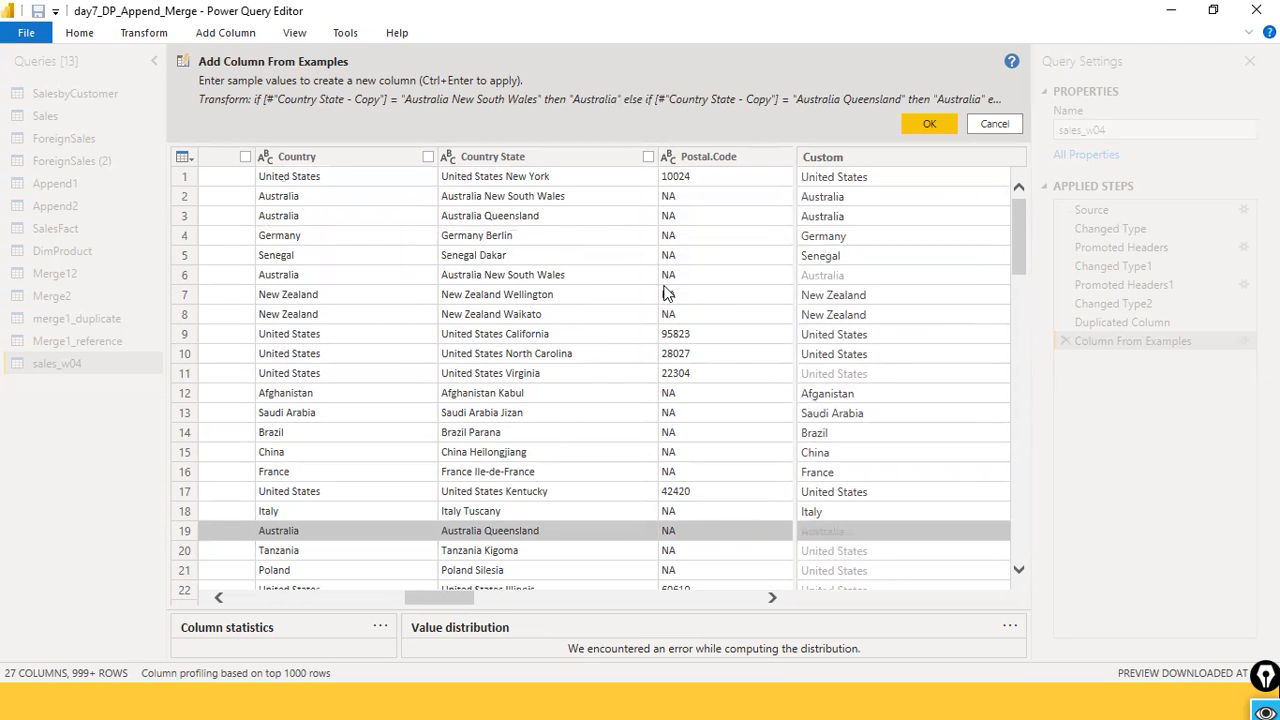
scroll(789, 228, "down", 6)
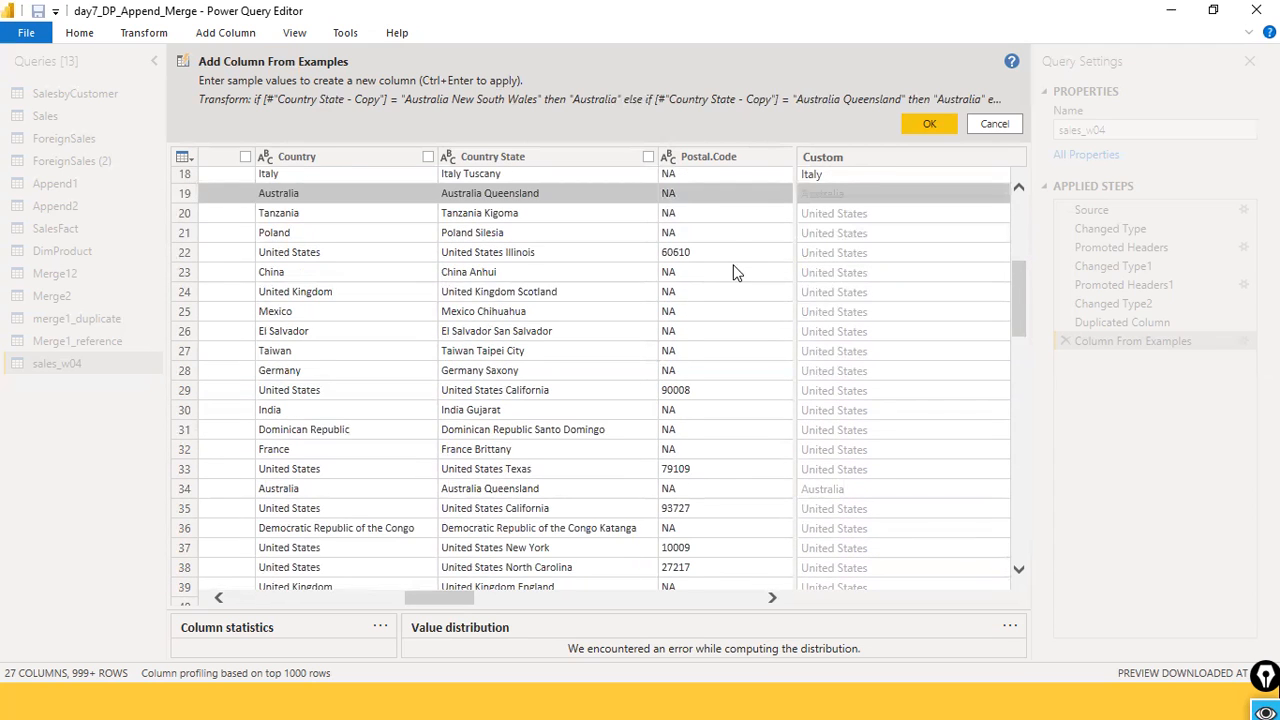
scroll(735, 272, "up", 2)
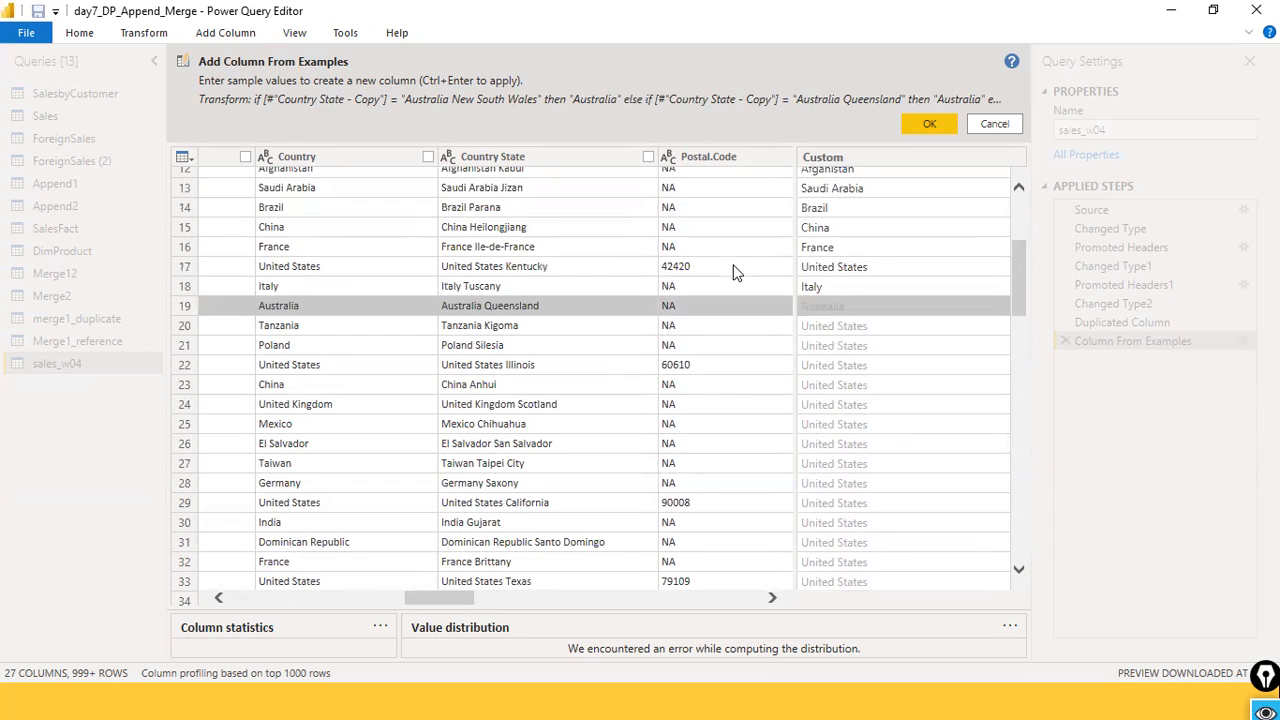
left_click(847, 332)
type("Tanzania")
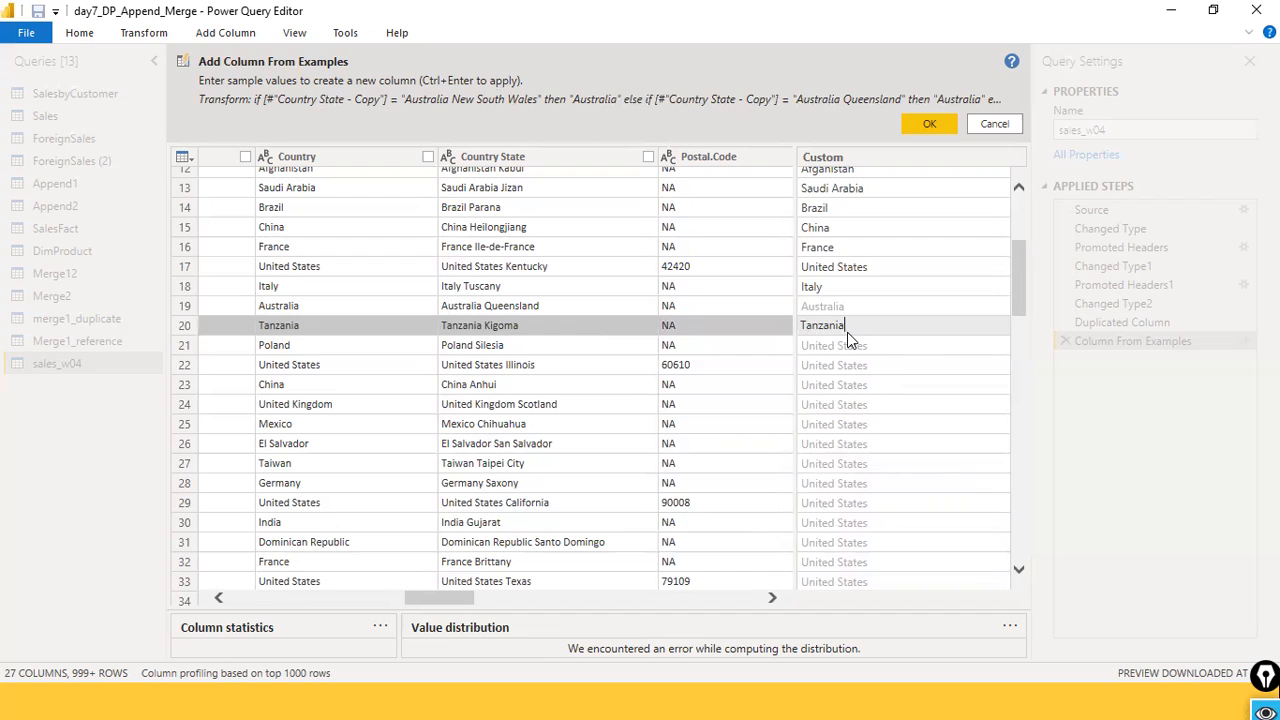
key("Return")
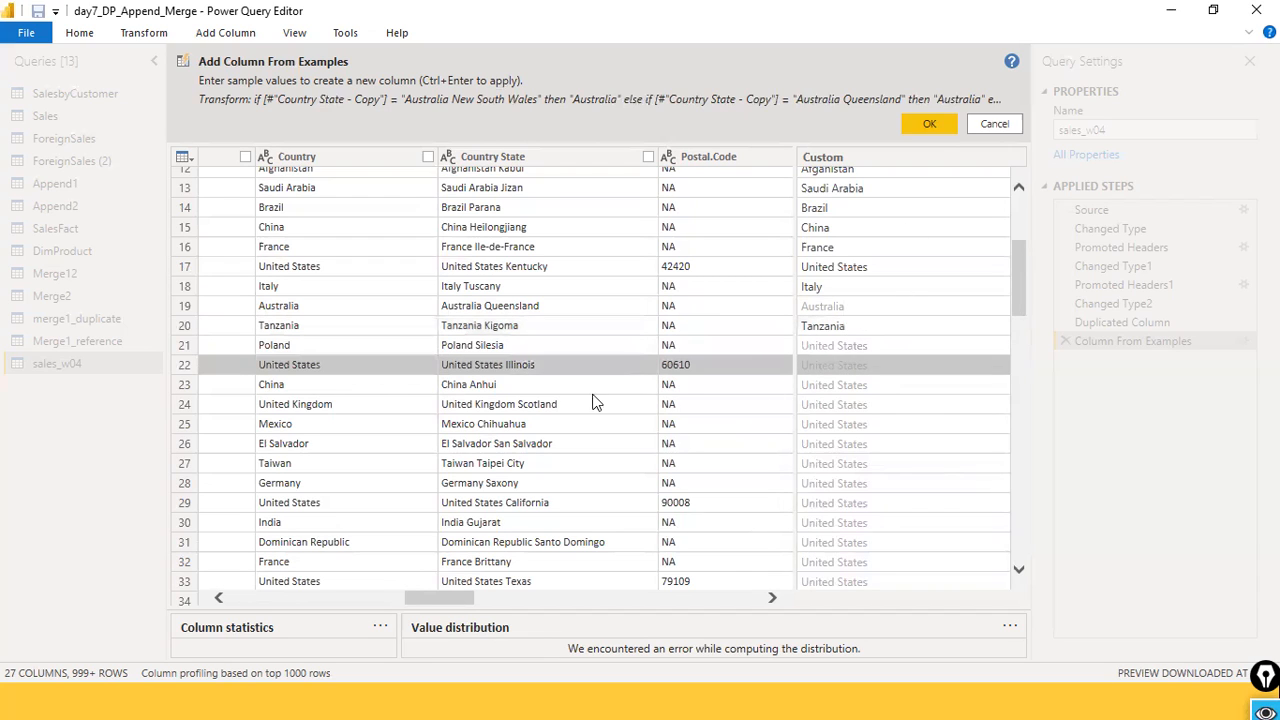
Step: Enter the example values China for row 23 and United Kingdom for row 24, correcting the spelling of Kingdom
left_click(844, 387)
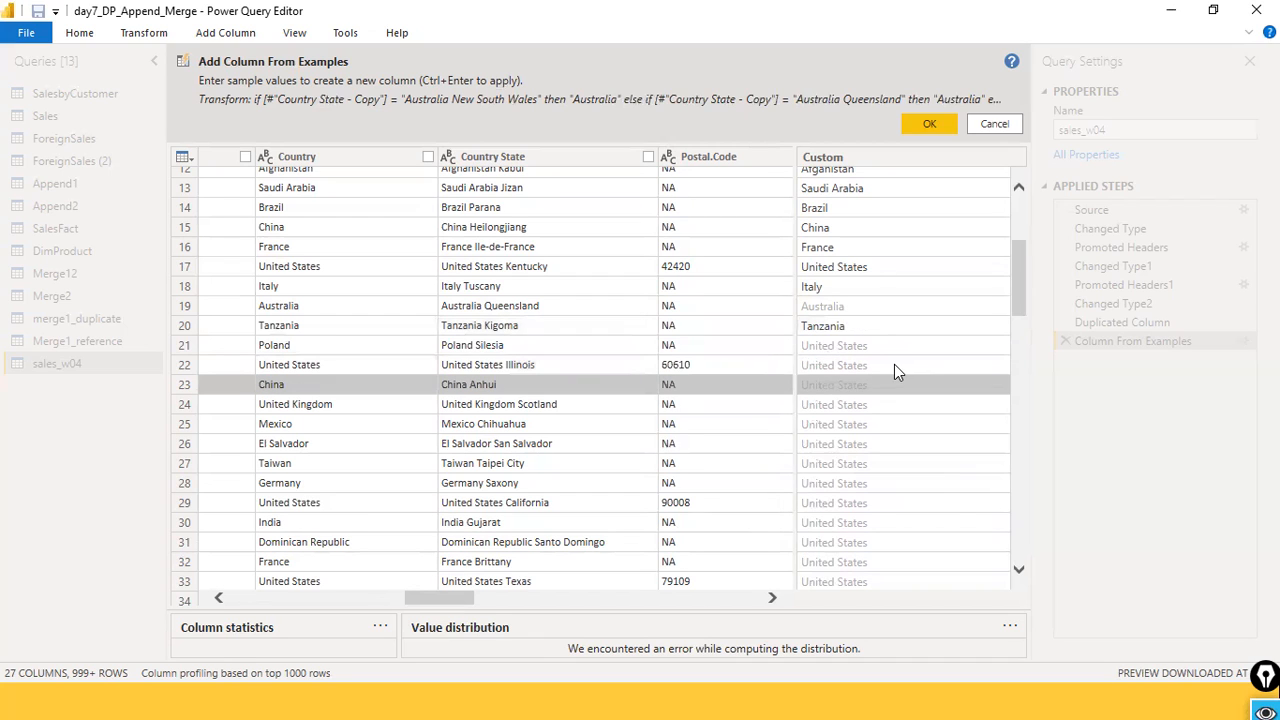
type("China")
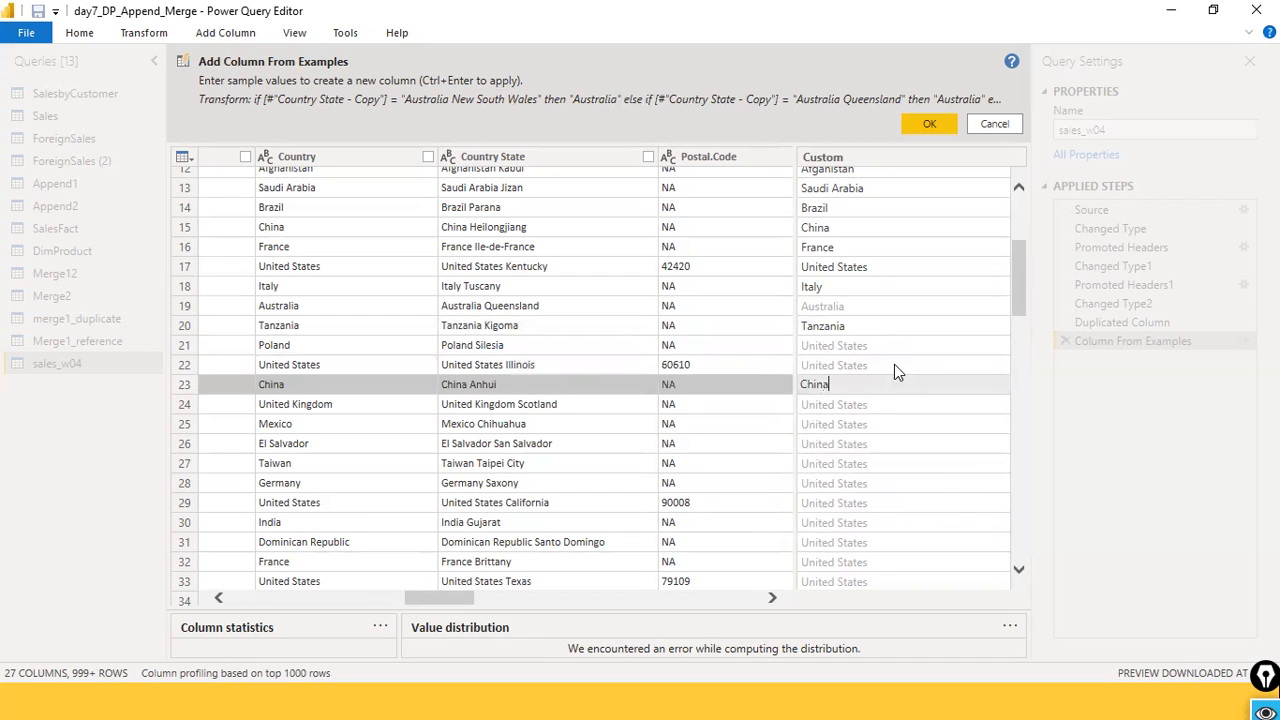
key("Return")
type("United Kingdom")
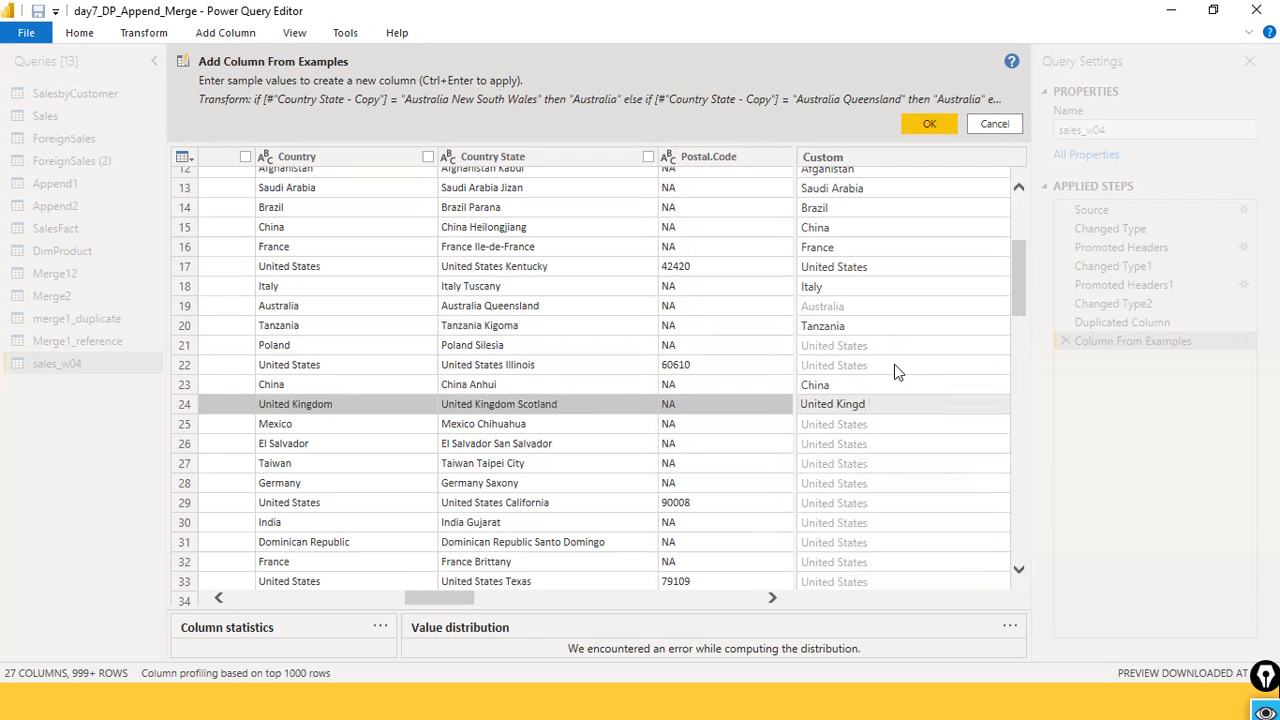
key("Return")
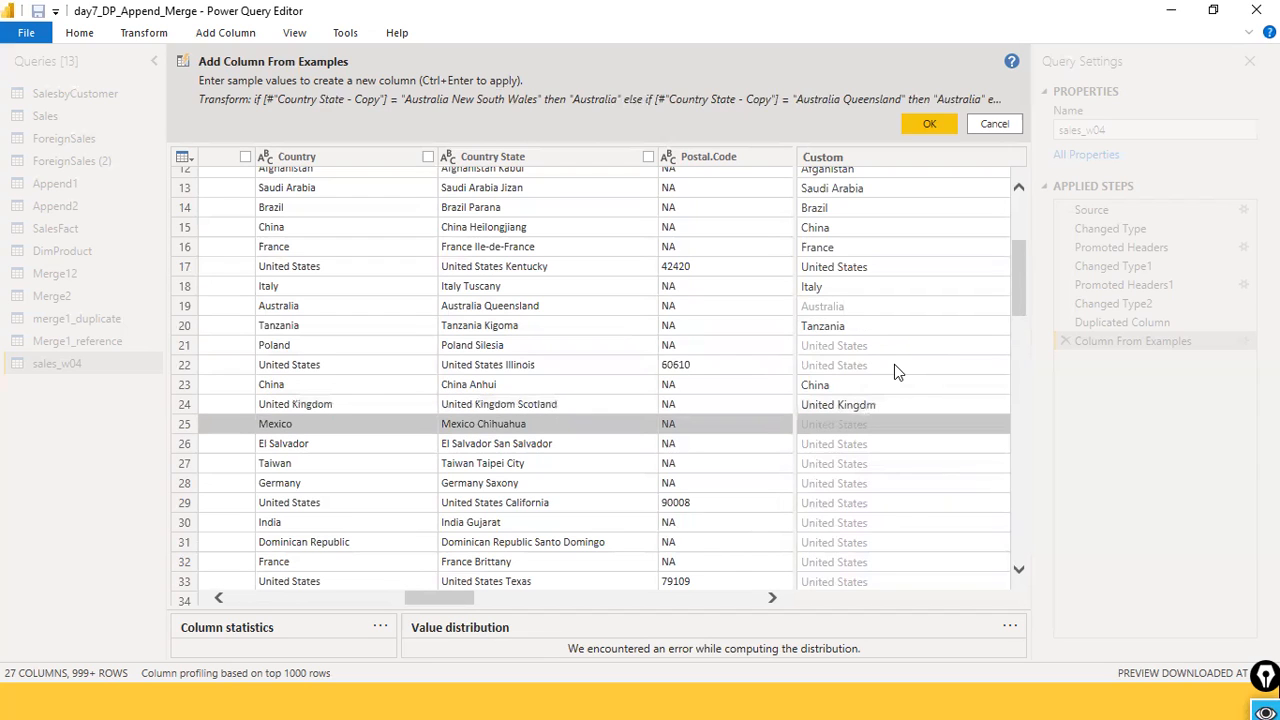
key("Up")
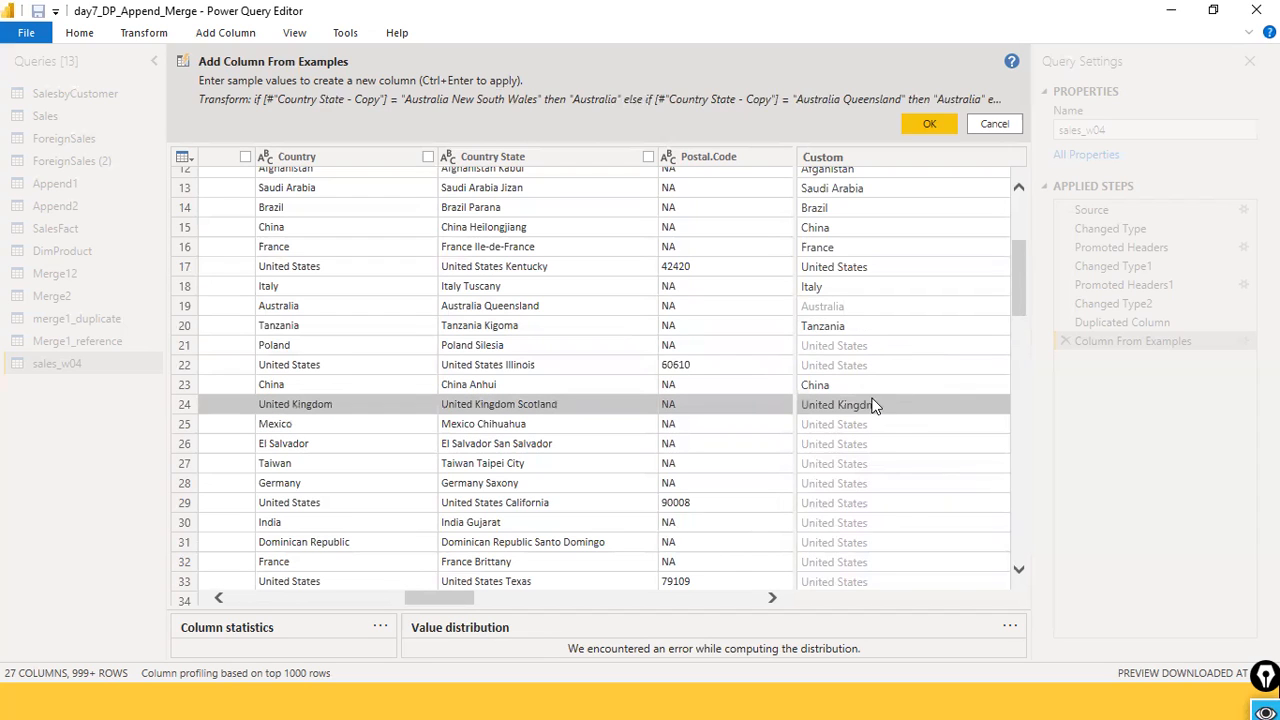
left_click(875, 406)
key("Right")
key("Left")
type("o")
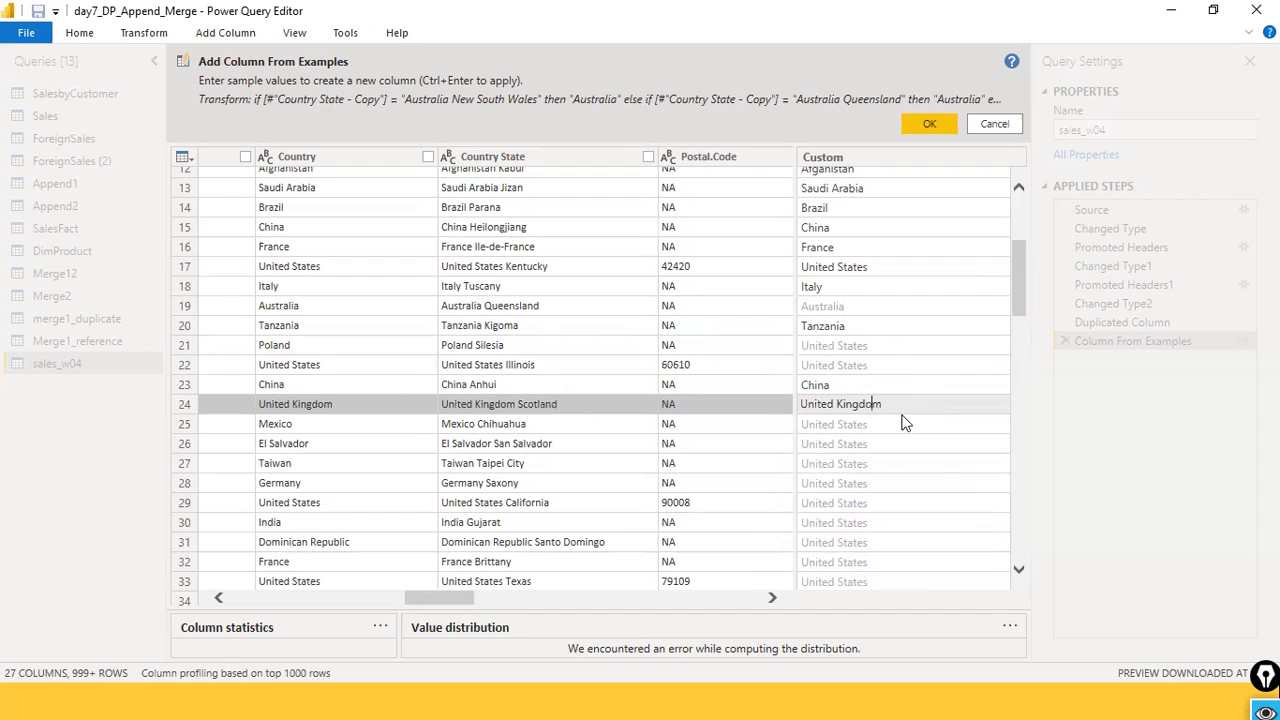
key("Up")
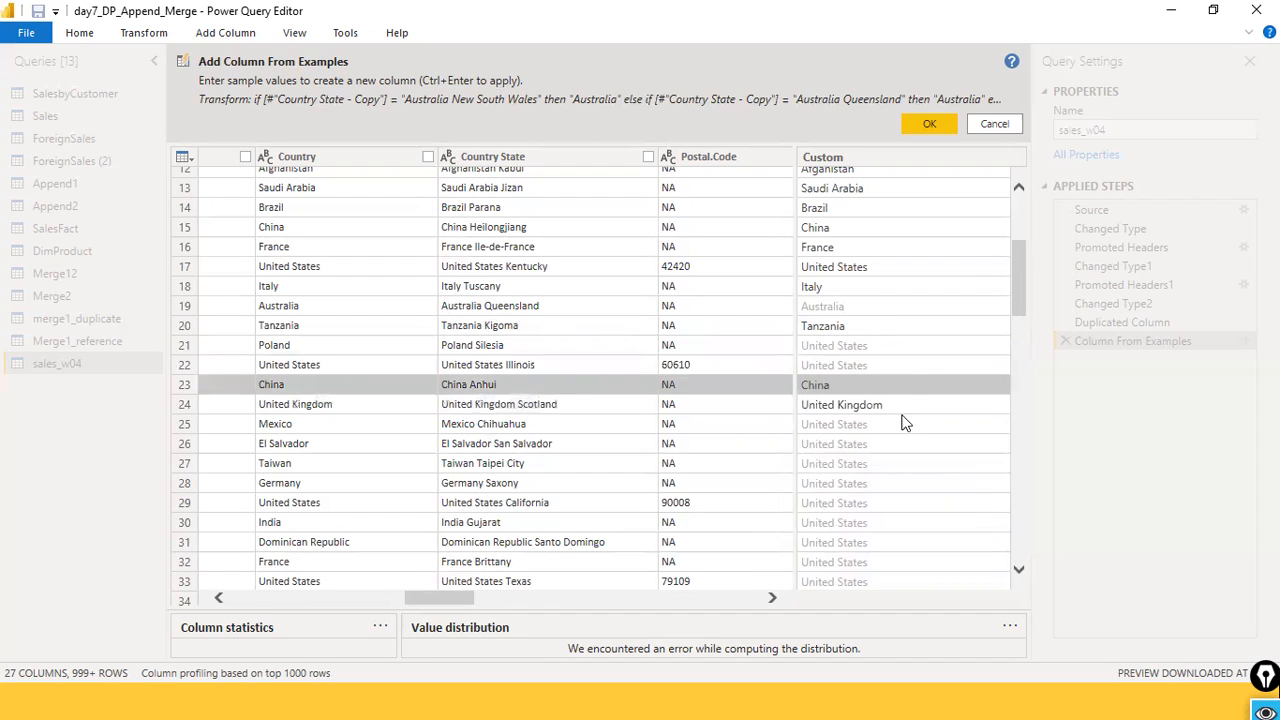
Step: Enter Poland as the example value for row 21, the Poland Silesia record
key("Up")
key("Up")
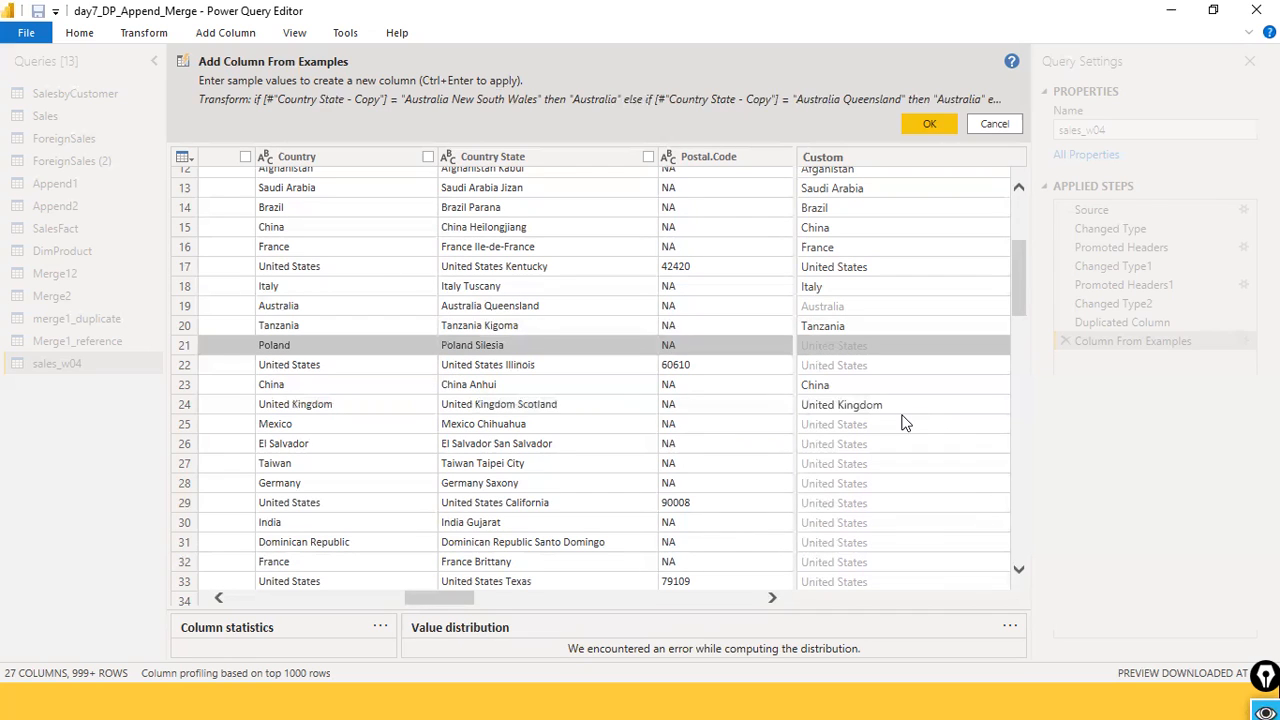
type("Poland")
key("Down")
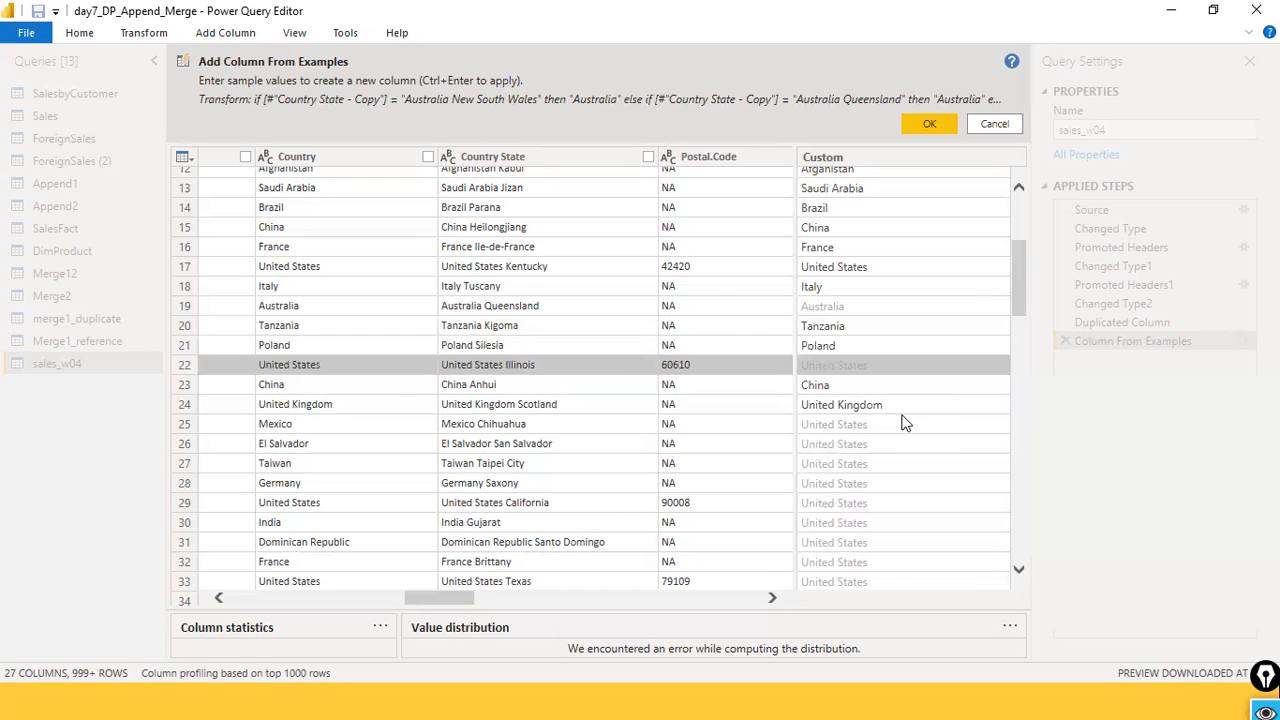
Step: Enter Australia as the example value for row 59, the Australia Western Australia record, and create the column from the examples
scroll(905, 423, "up", 4)
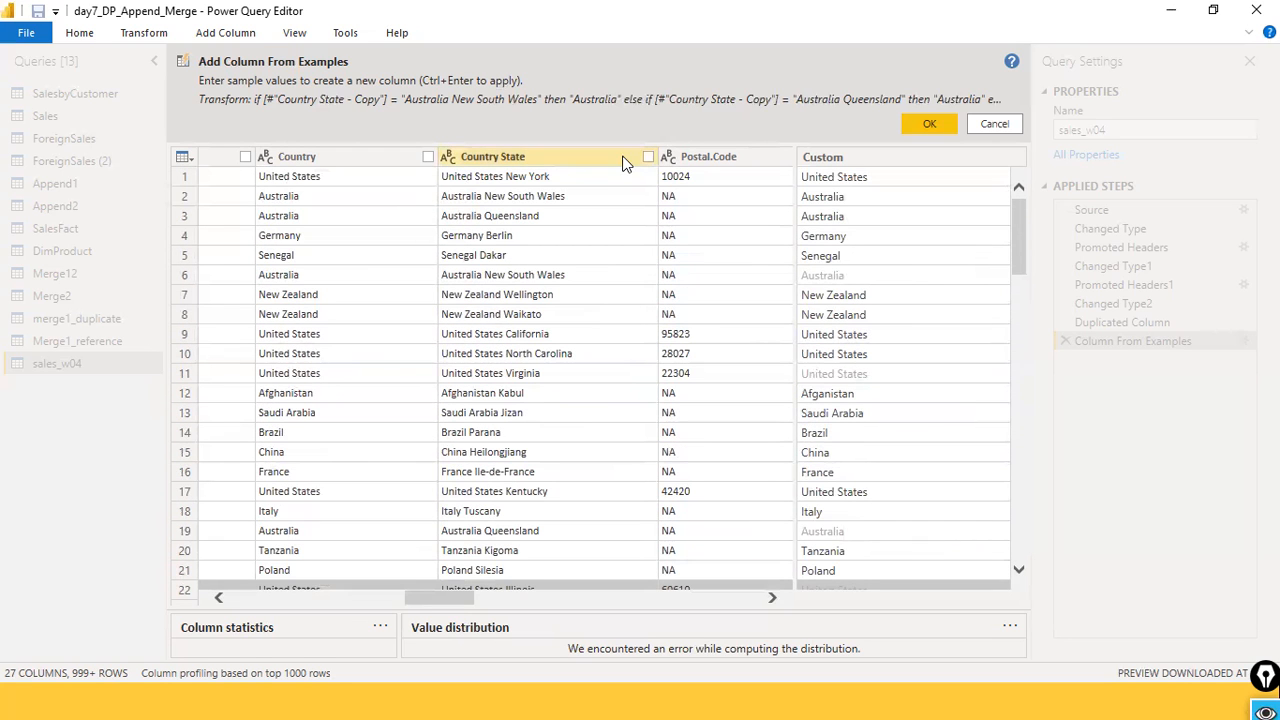
scroll(810, 230, "down", 10)
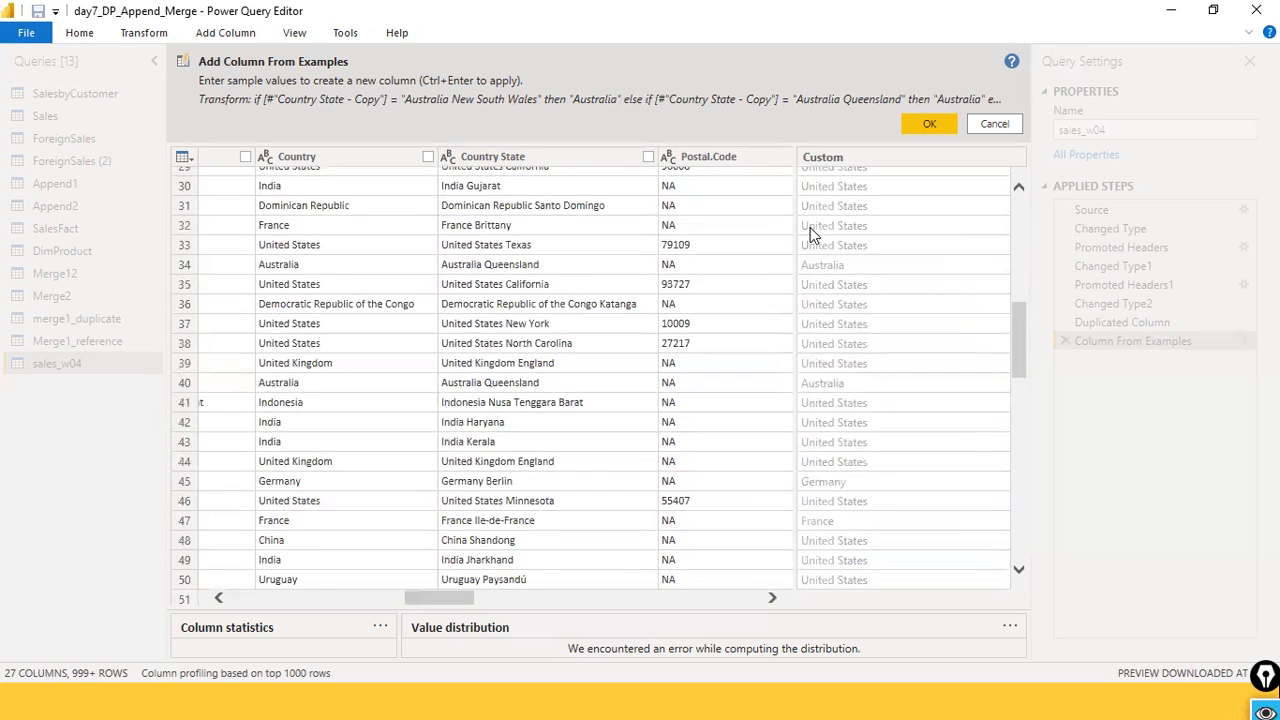
scroll(810, 227, "down", 7)
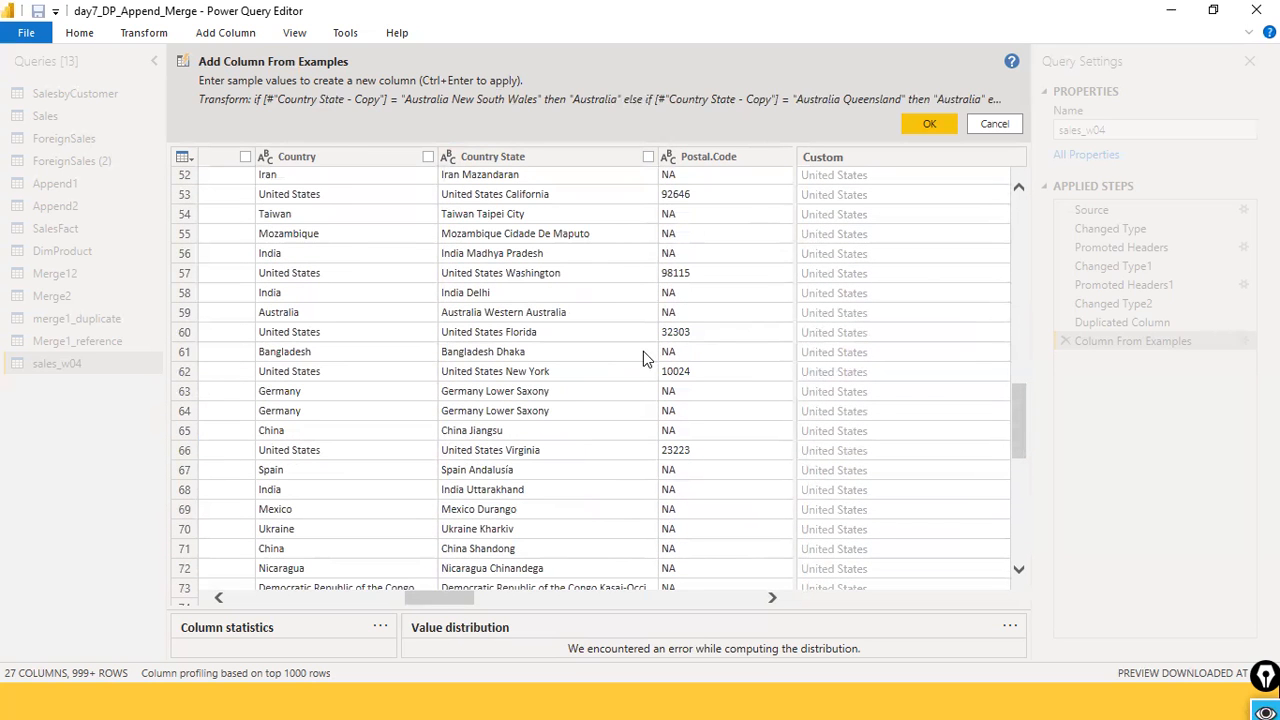
left_click(826, 316)
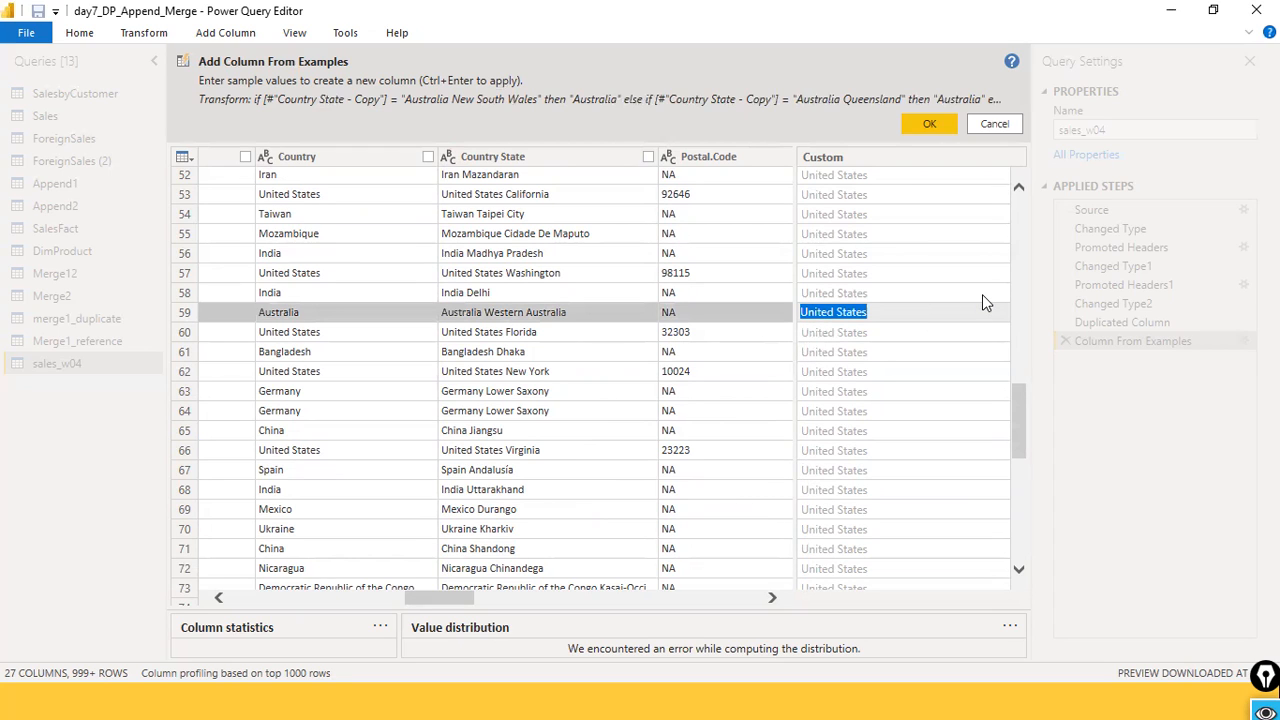
key("BackSpace")
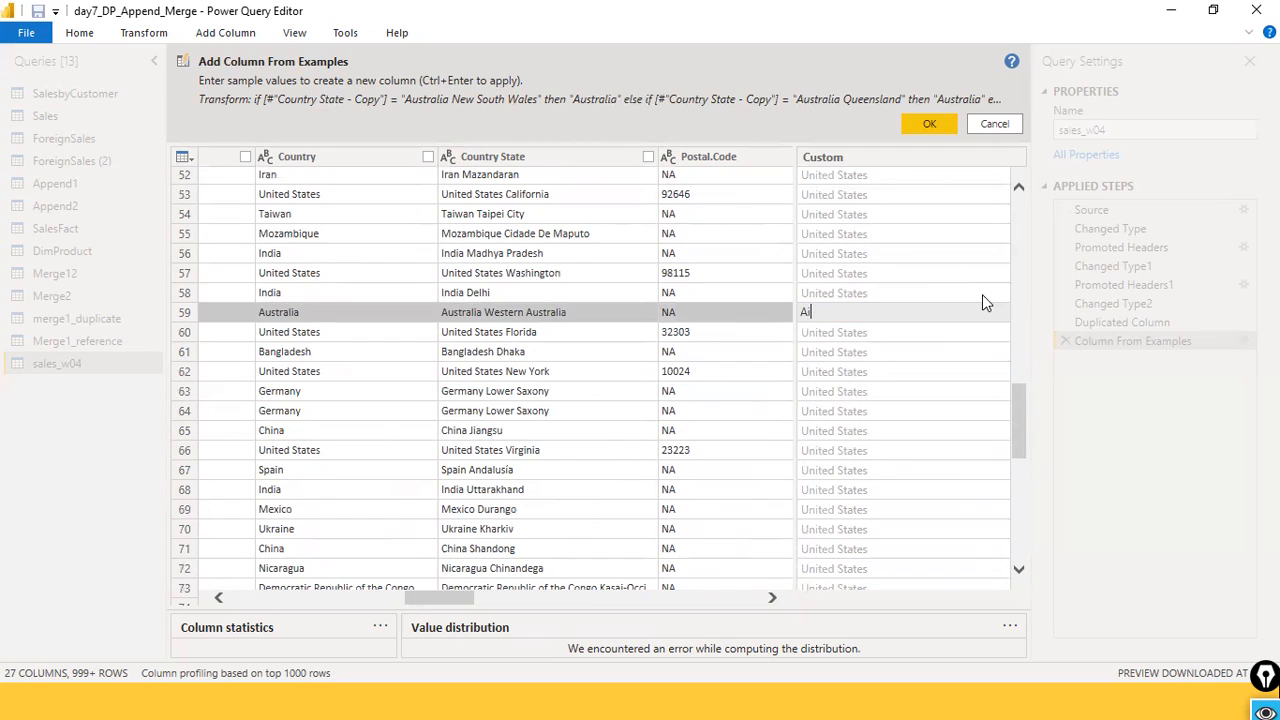
type("Australia")
key("Return")
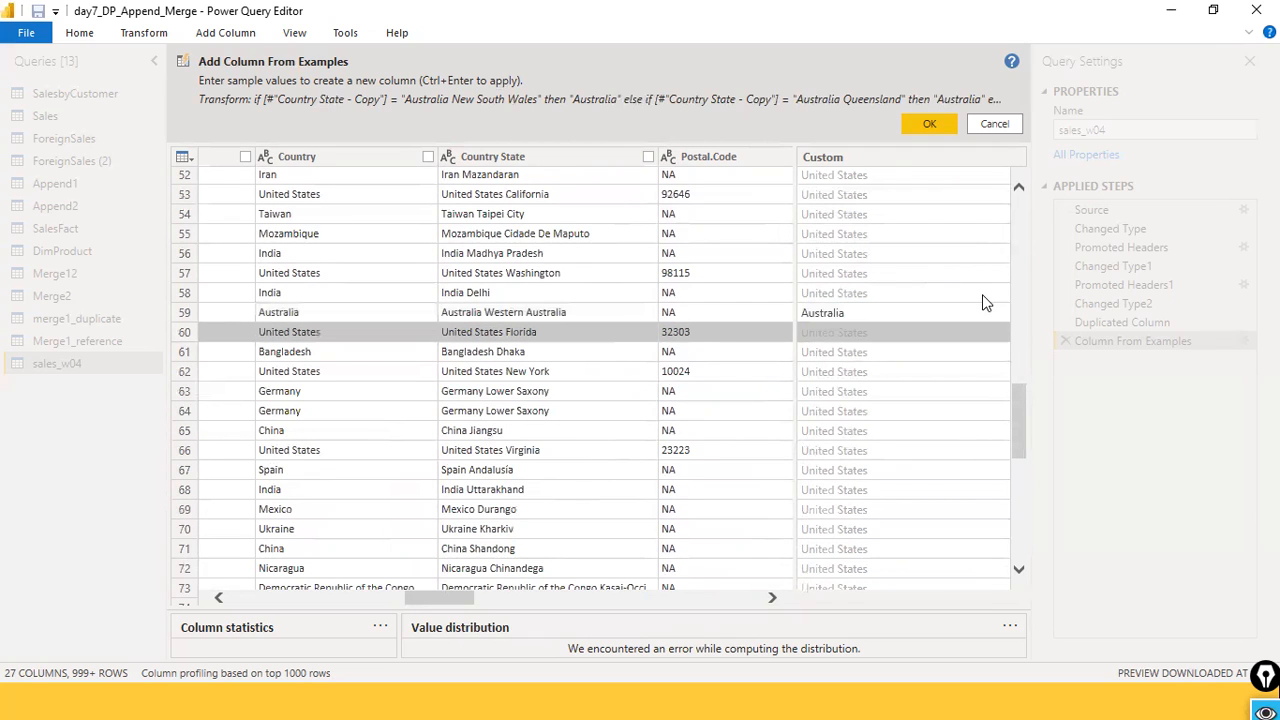
left_click(982, 294)
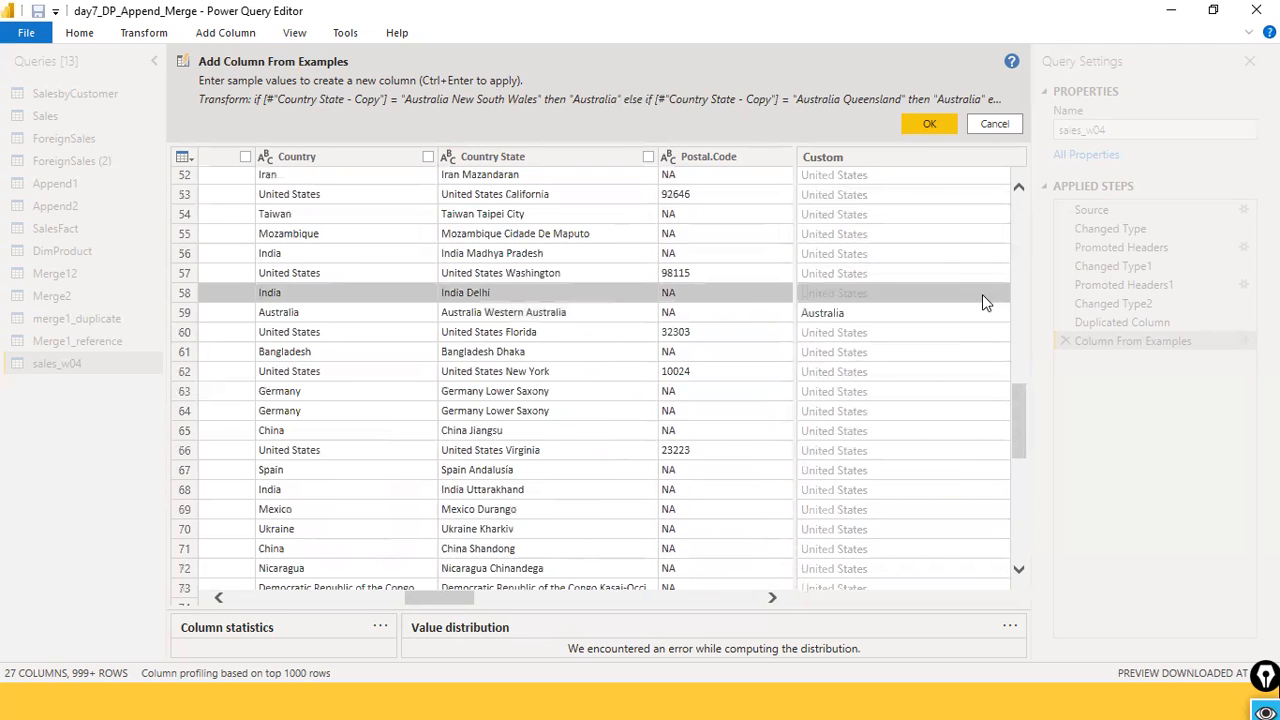
left_click(932, 122)
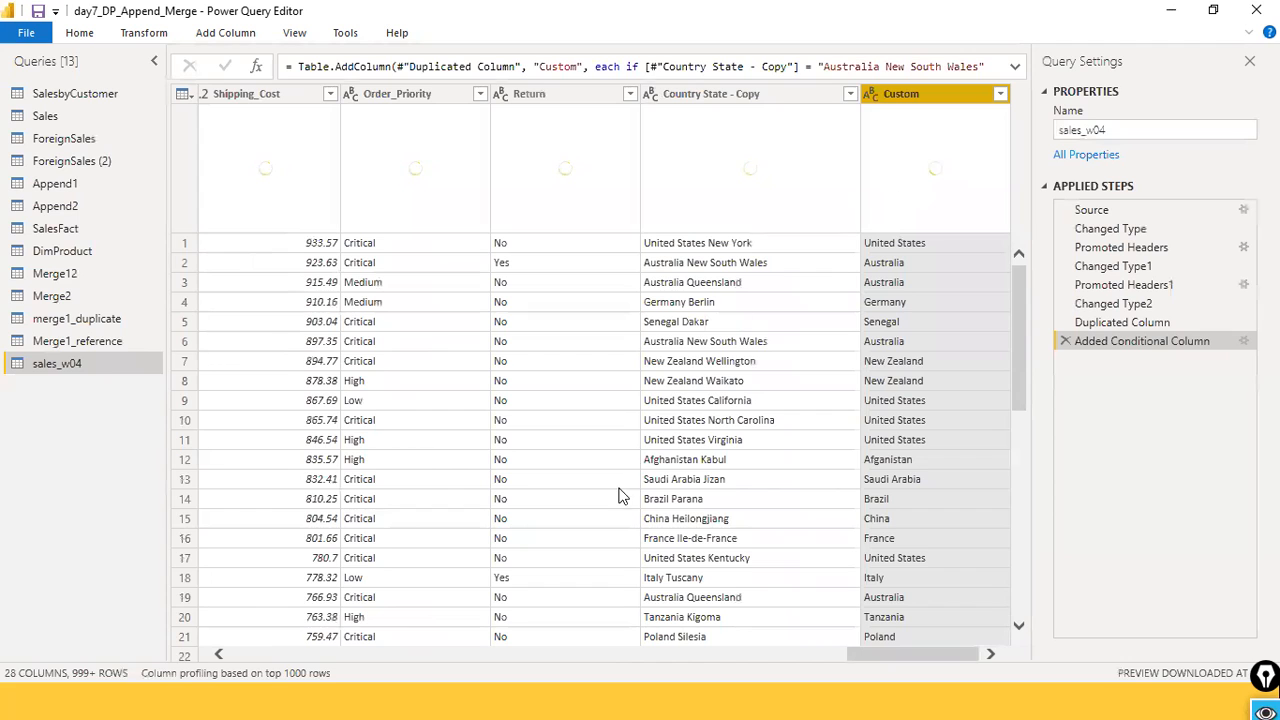
Step: Filter the Country State - Copy column to only Australia New South Wales, Australia Queensland, Australia Victoria and Australia Western Australia
left_click(850, 94)
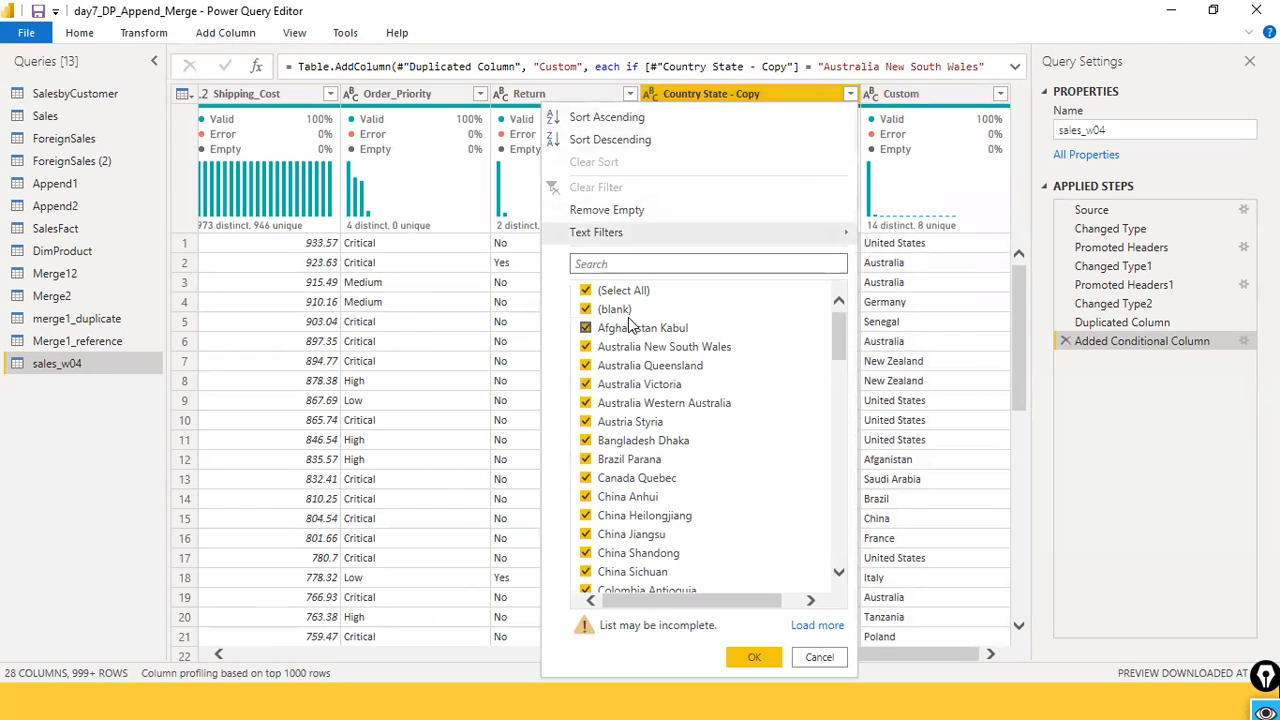
left_click(586, 309)
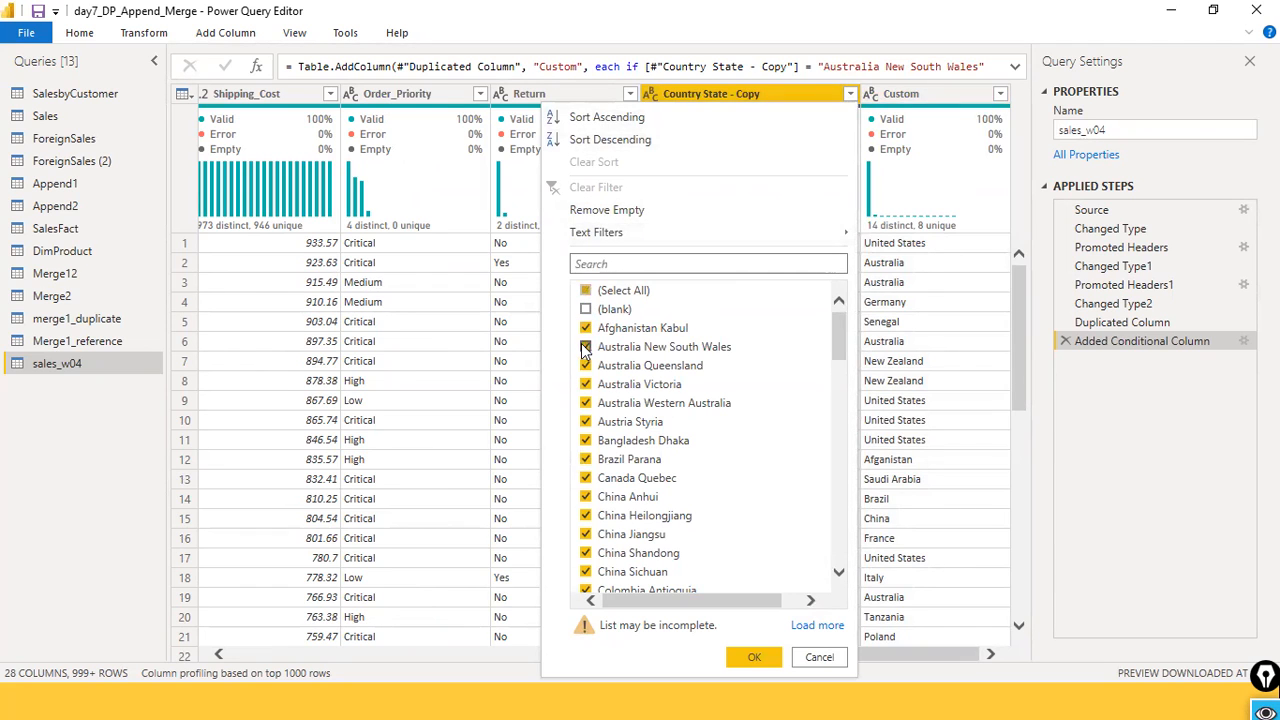
left_click(586, 328)
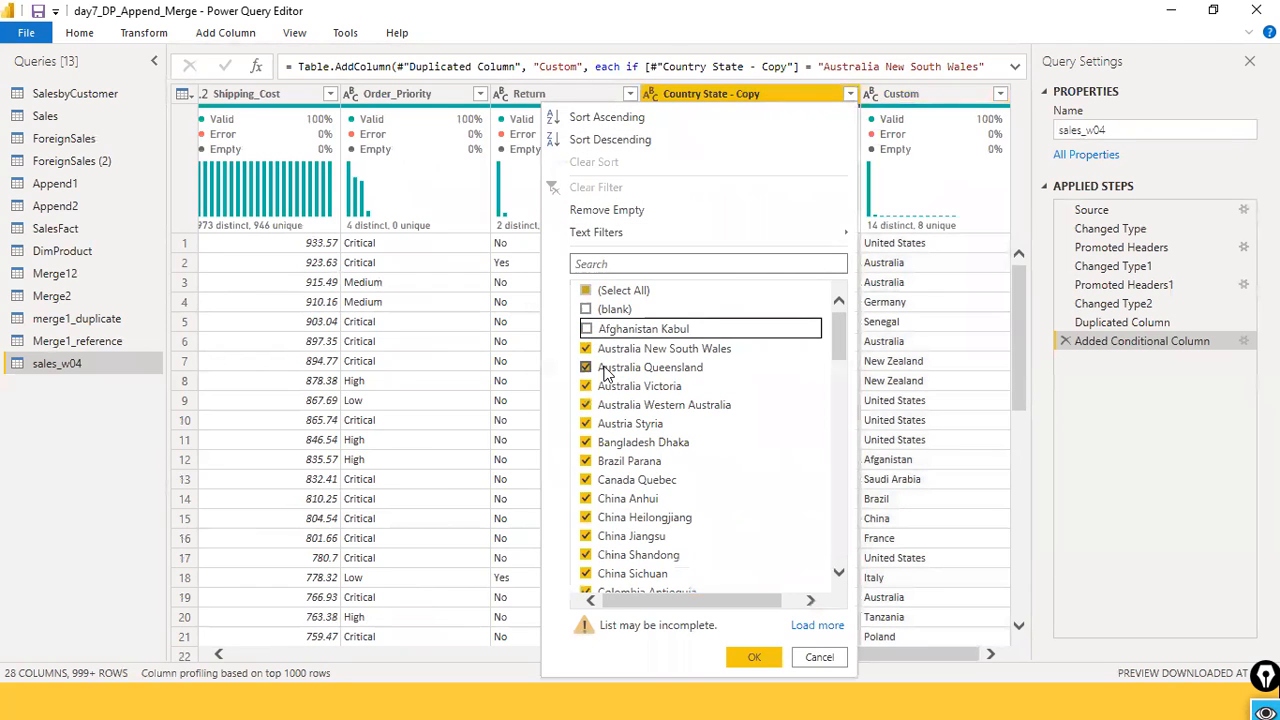
scroll(604, 378, "down", 1)
scroll(615, 345, "up", 1)
left_click(587, 291)
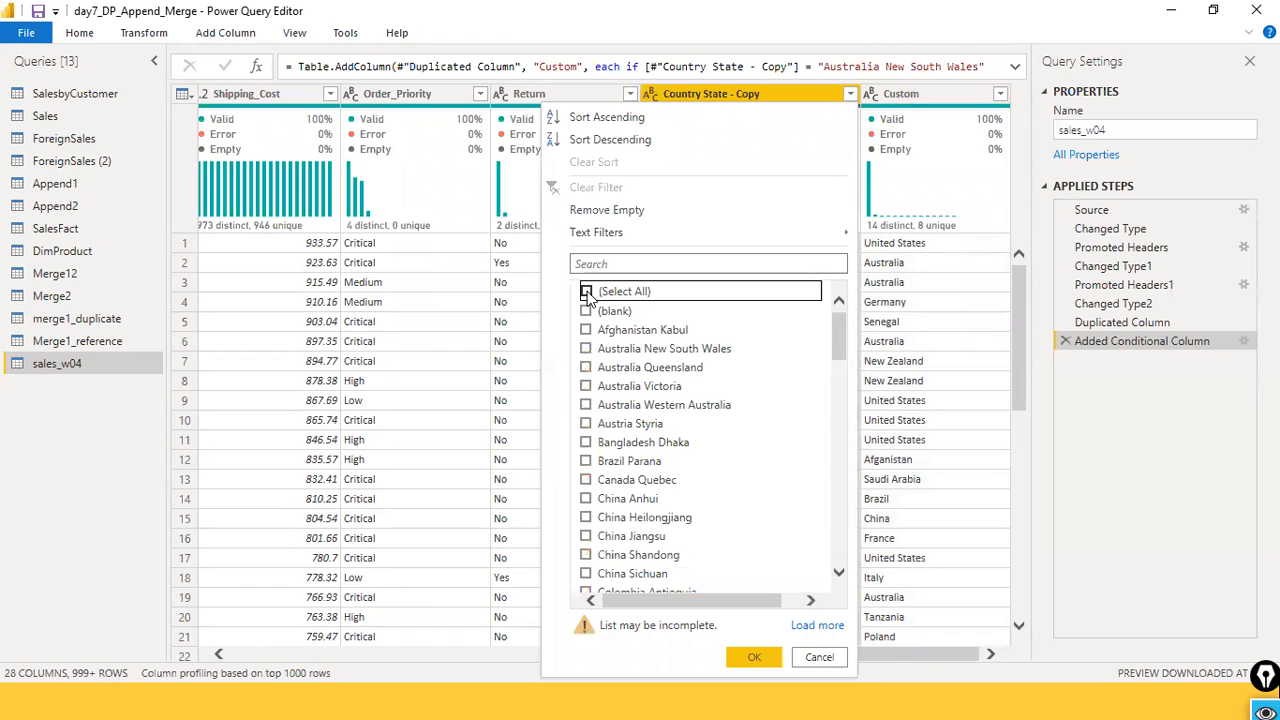
left_click(586, 348)
left_click(587, 368)
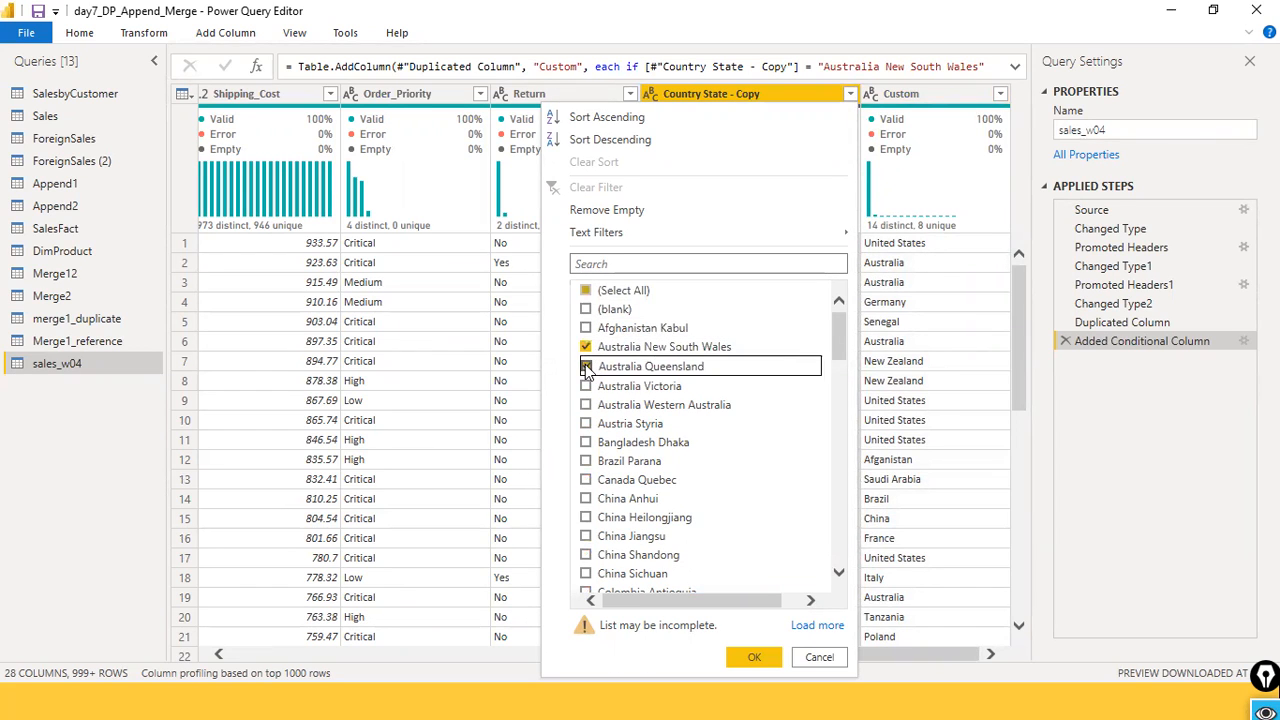
left_click(587, 386)
left_click(587, 405)
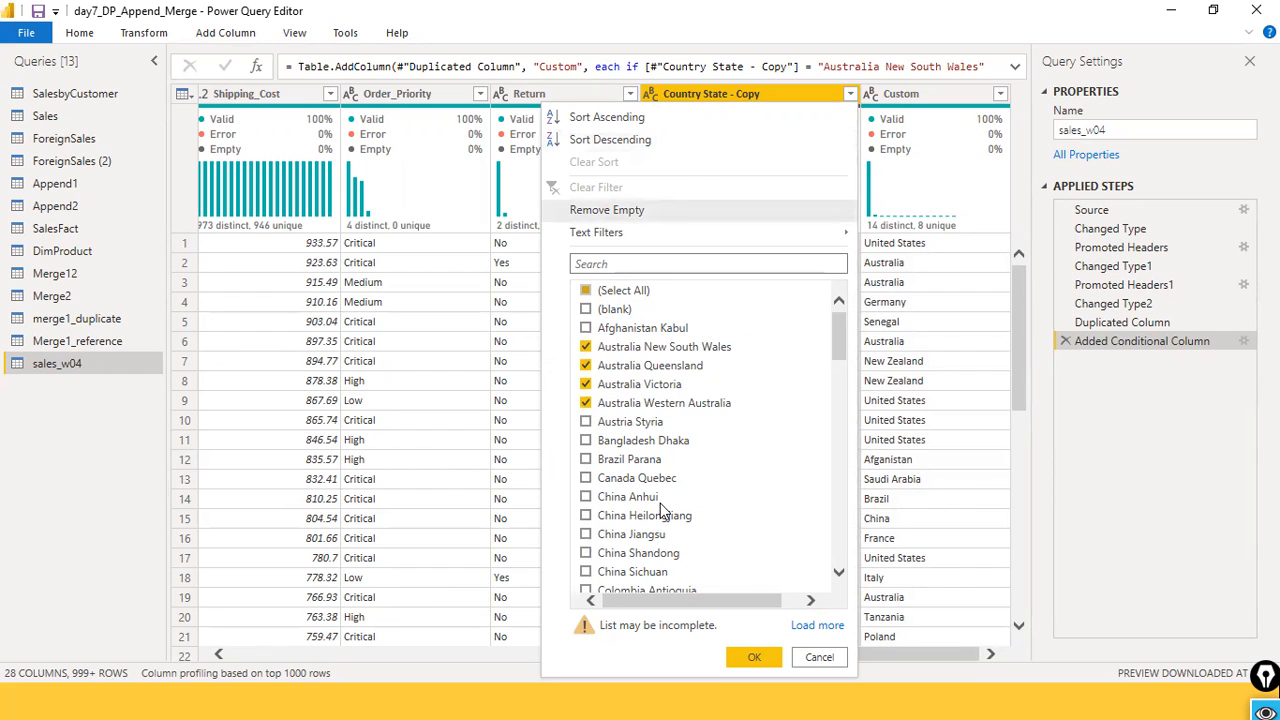
left_click(754, 657)
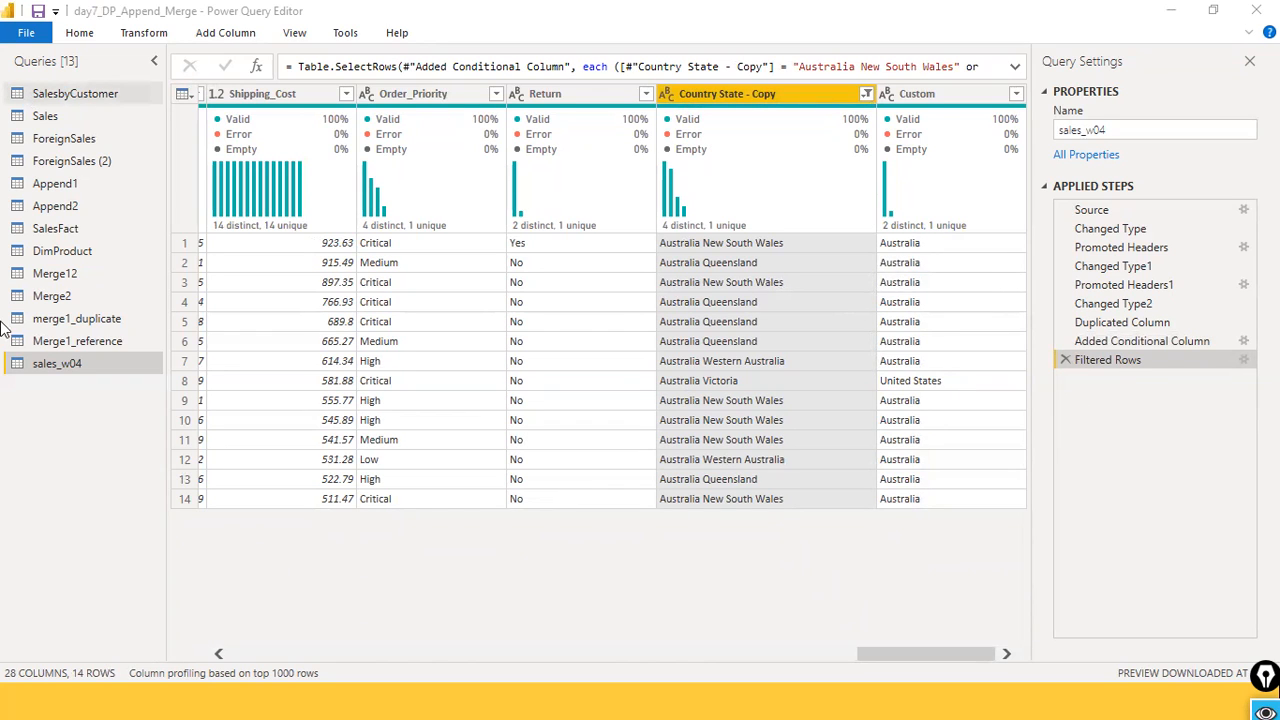
Step: Replace the Country State - Copy filter with only the United States entries from California through Nevada
left_click(864, 97)
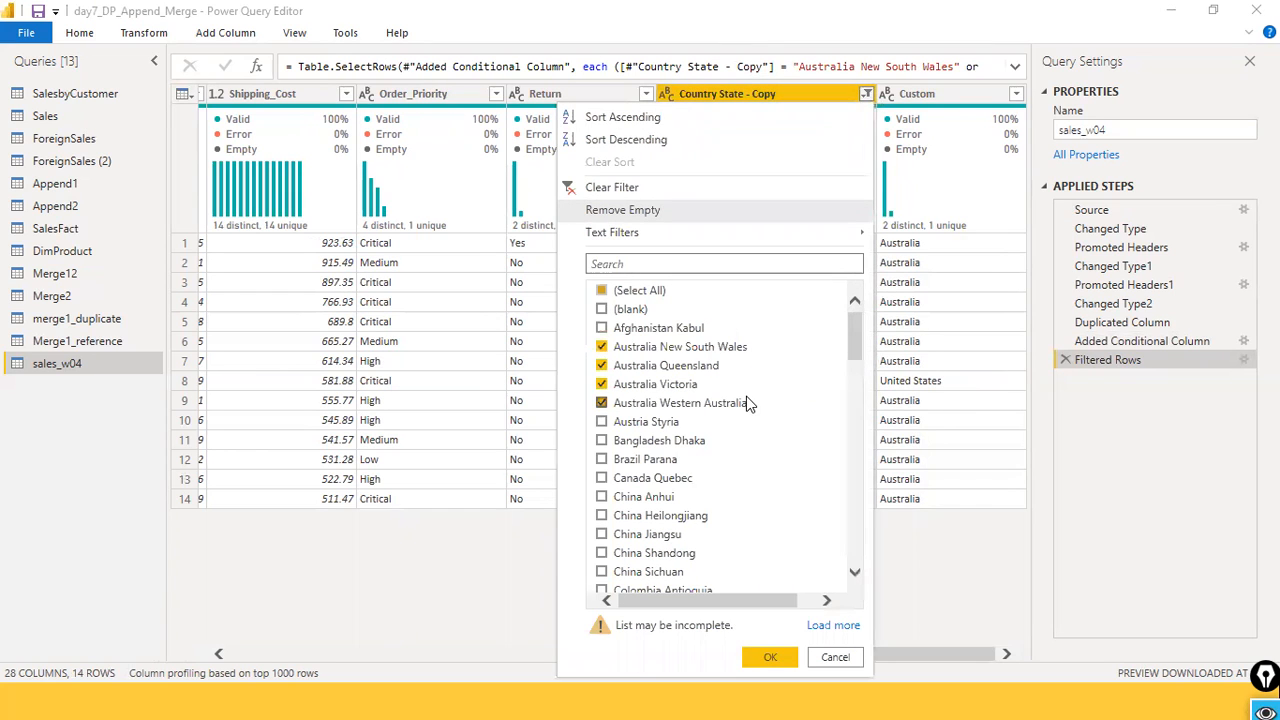
left_click(602, 291)
scroll(800, 390, "down", 10)
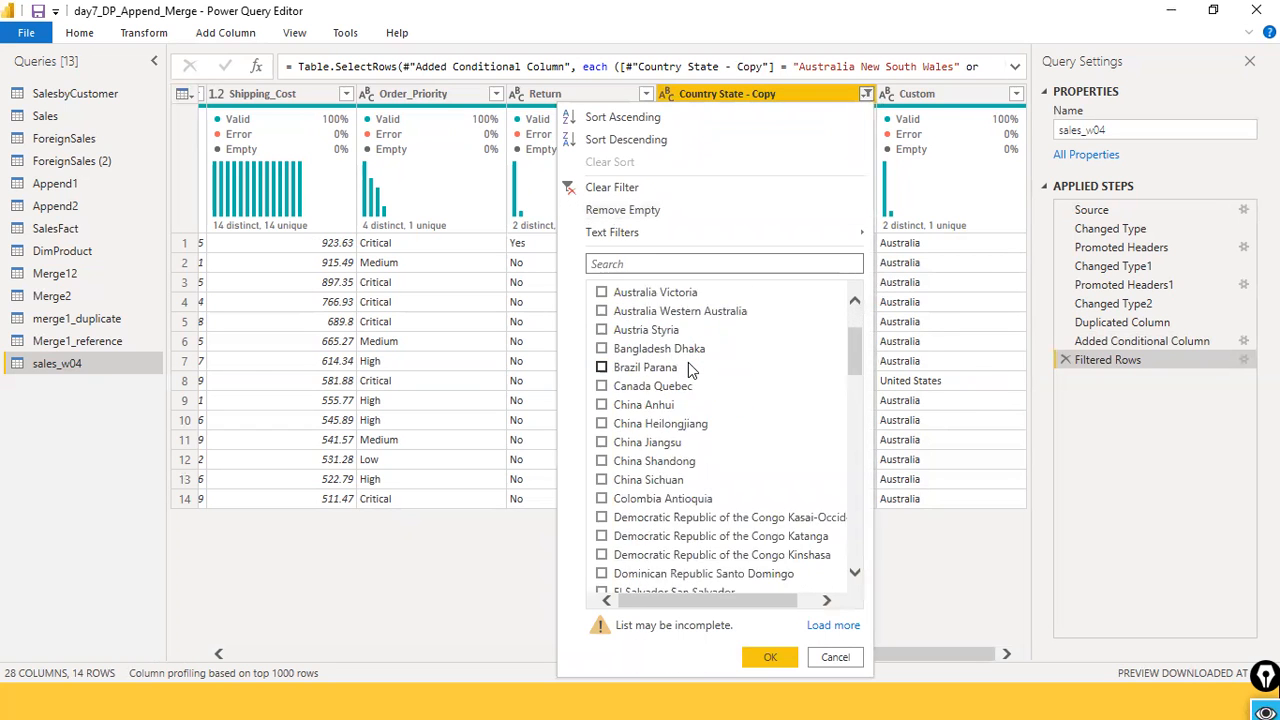
left_click_drag(851, 412, 854, 560)
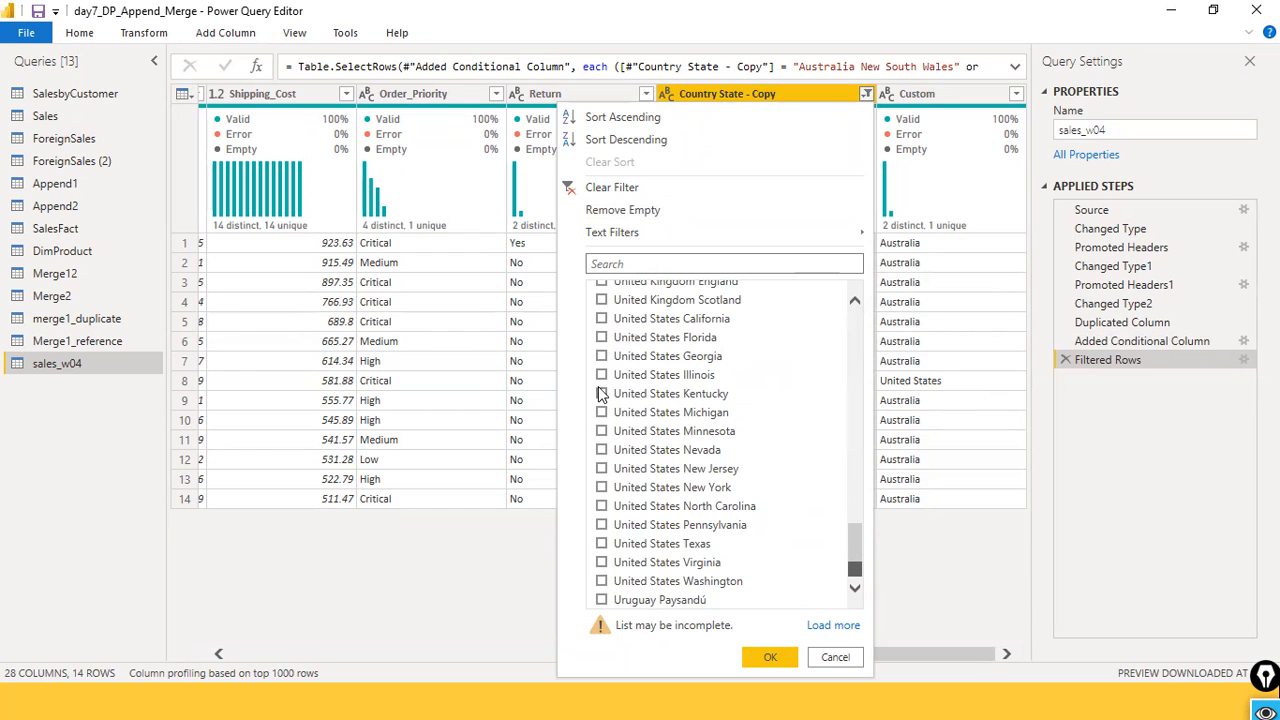
scroll(605, 343, "up", 2)
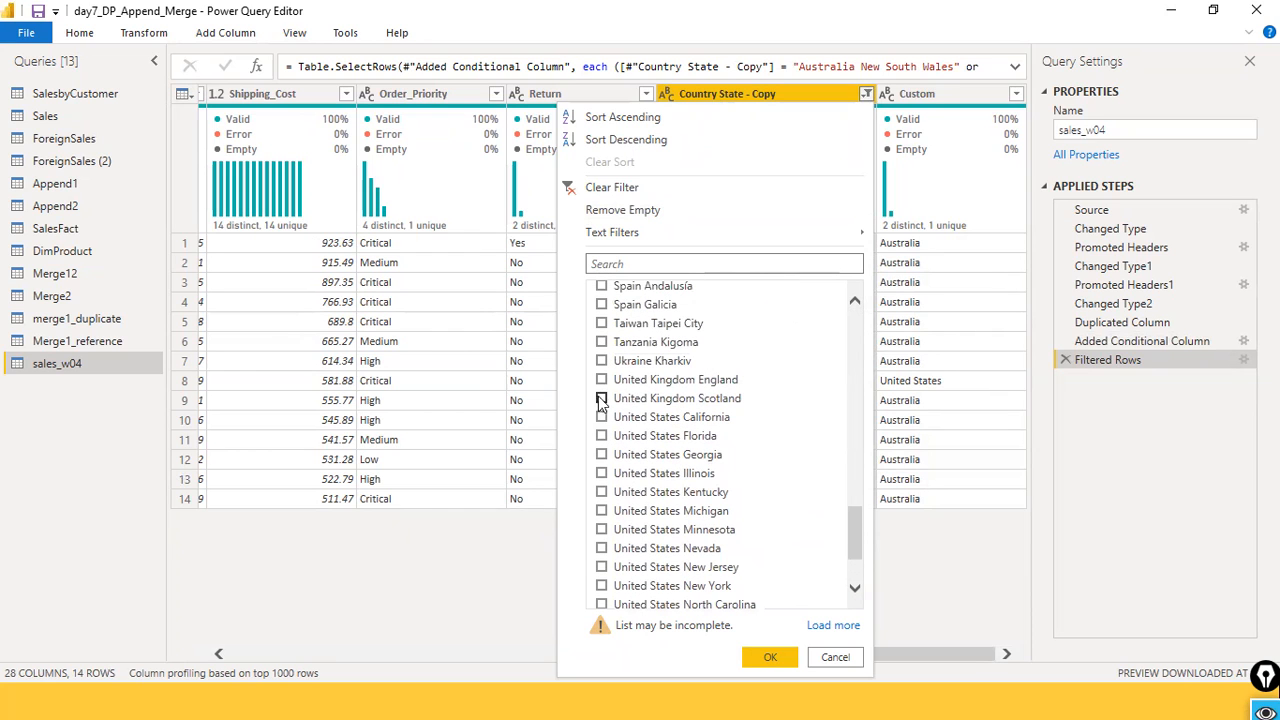
left_click(602, 437)
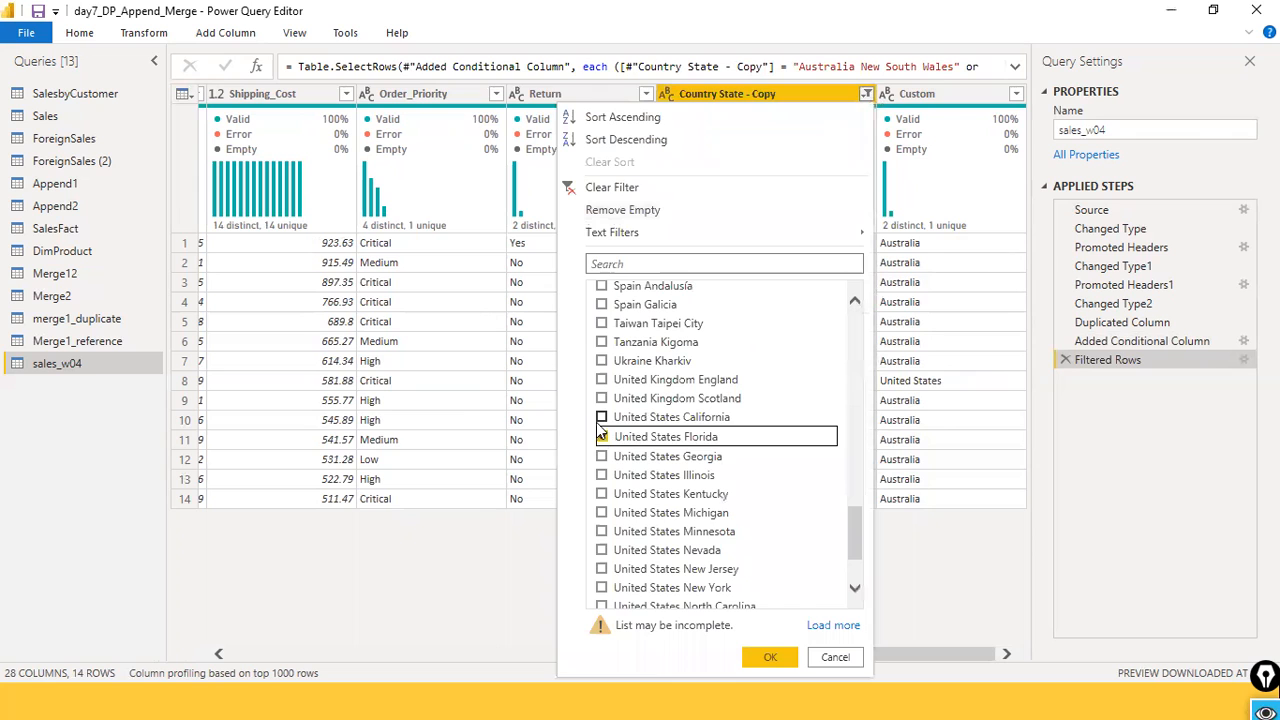
left_click(601, 455)
left_click(601, 474)
left_click(601, 492)
left_click(601, 511)
left_click(602, 529)
left_click(602, 549)
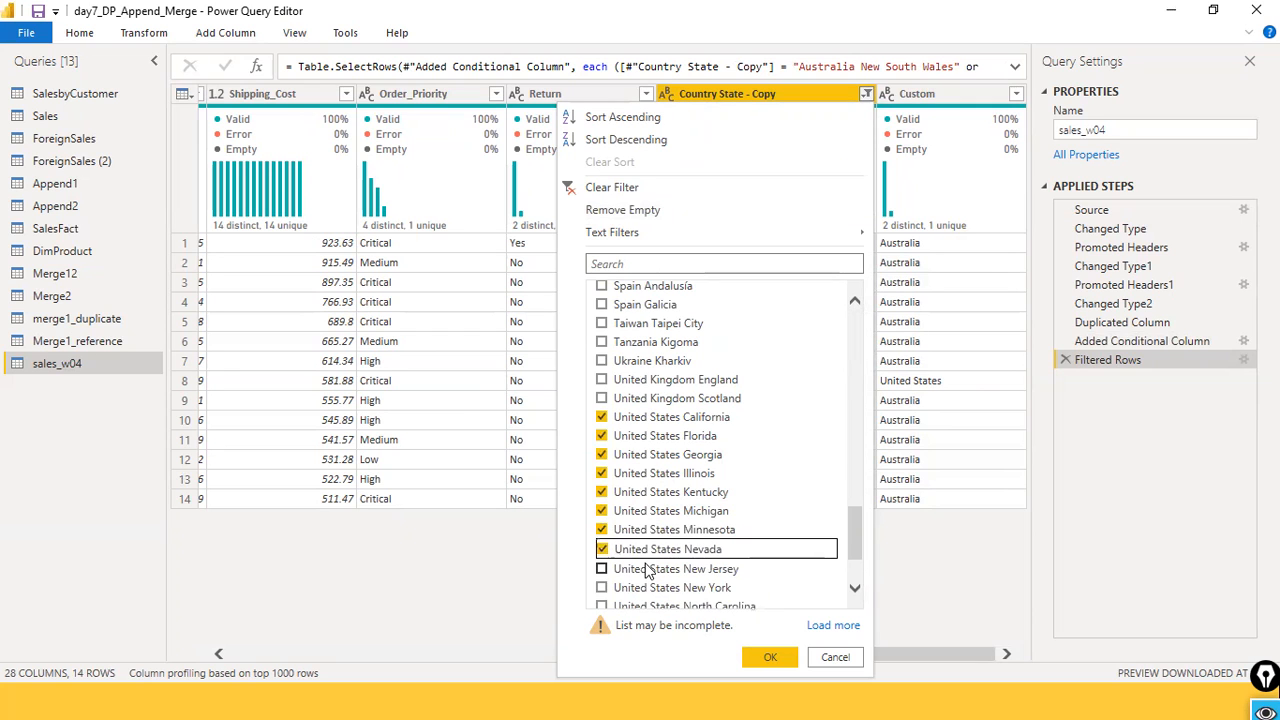
left_click(790, 660)
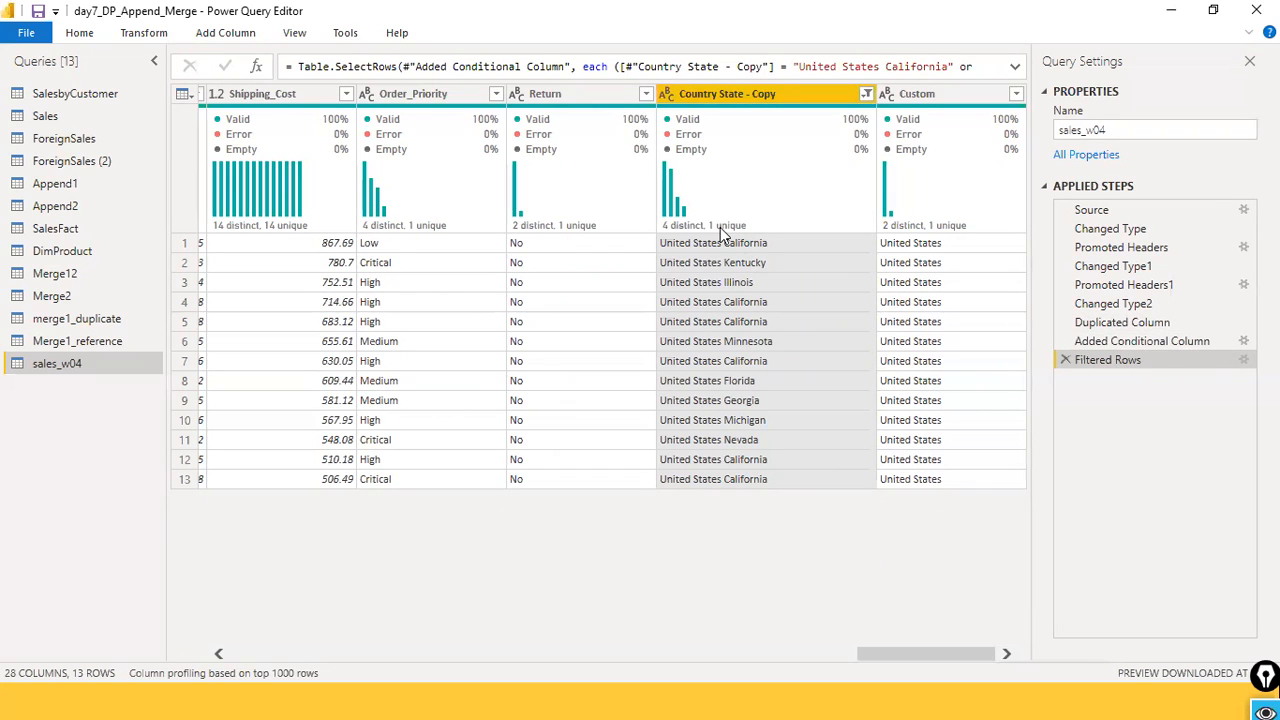
Step: Extend the Country State - Copy filter with the United States entries from New Jersey through Washington and review the matching Custom values
mouse_move(720, 230)
left_click(868, 99)
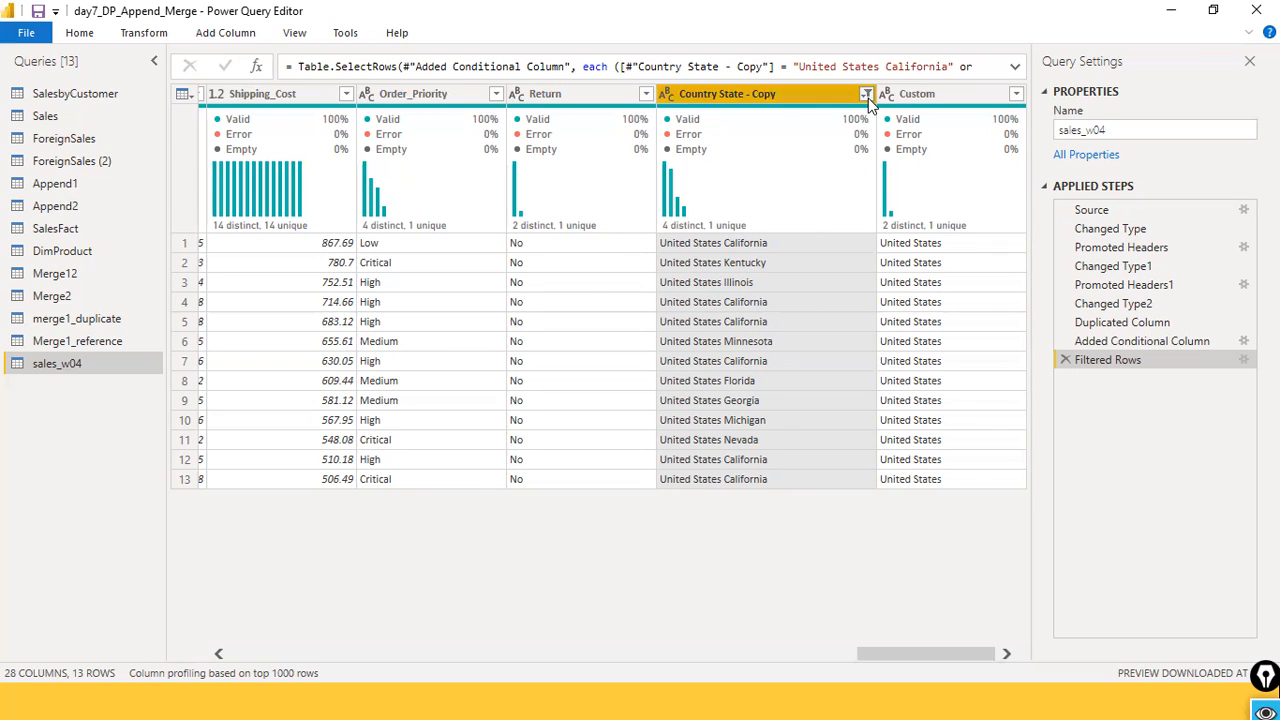
scroll(772, 474, "down", 3)
scroll(772, 474, "down", 20)
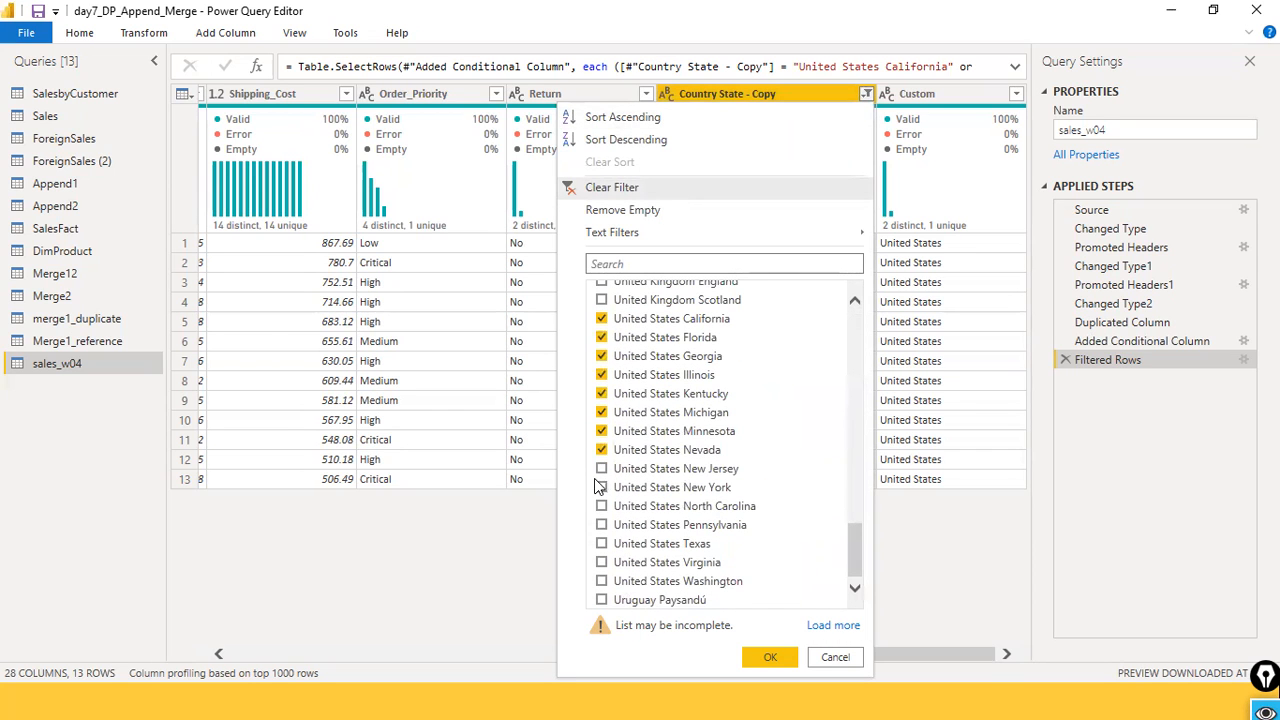
left_click(601, 469)
left_click(602, 490)
left_click(601, 507)
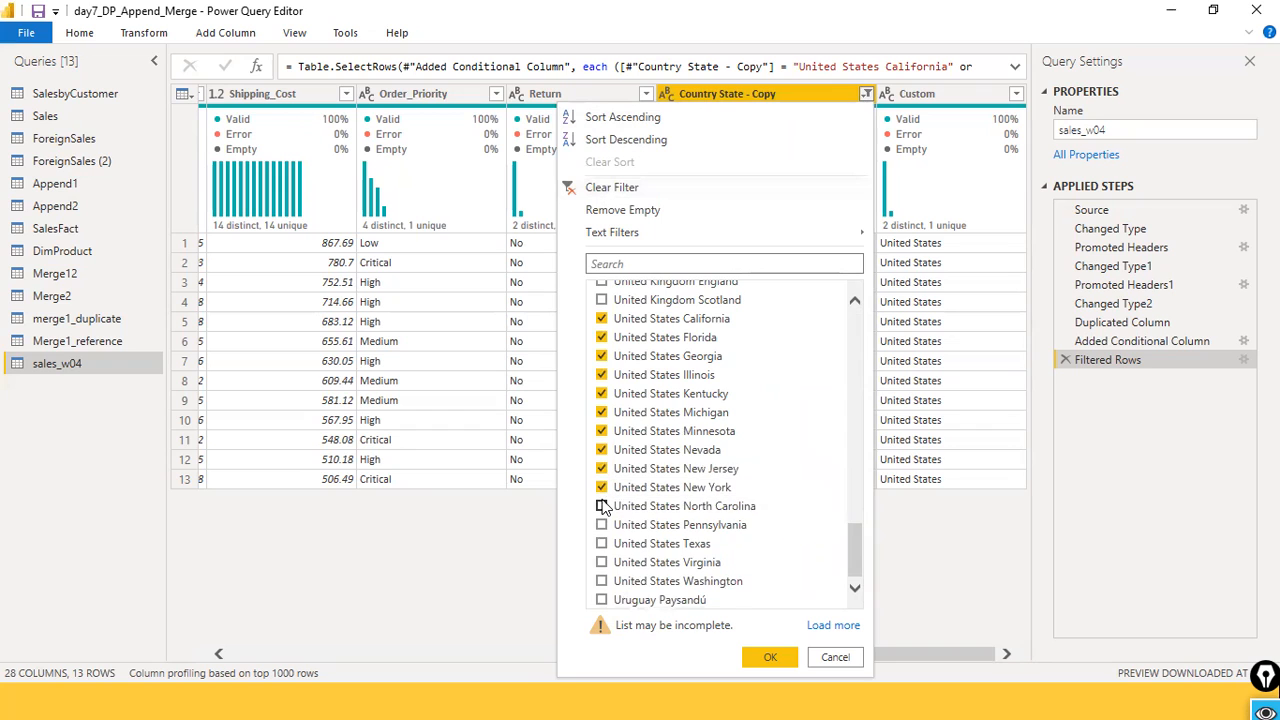
left_click(601, 526)
left_click(601, 545)
left_click(601, 564)
left_click(601, 582)
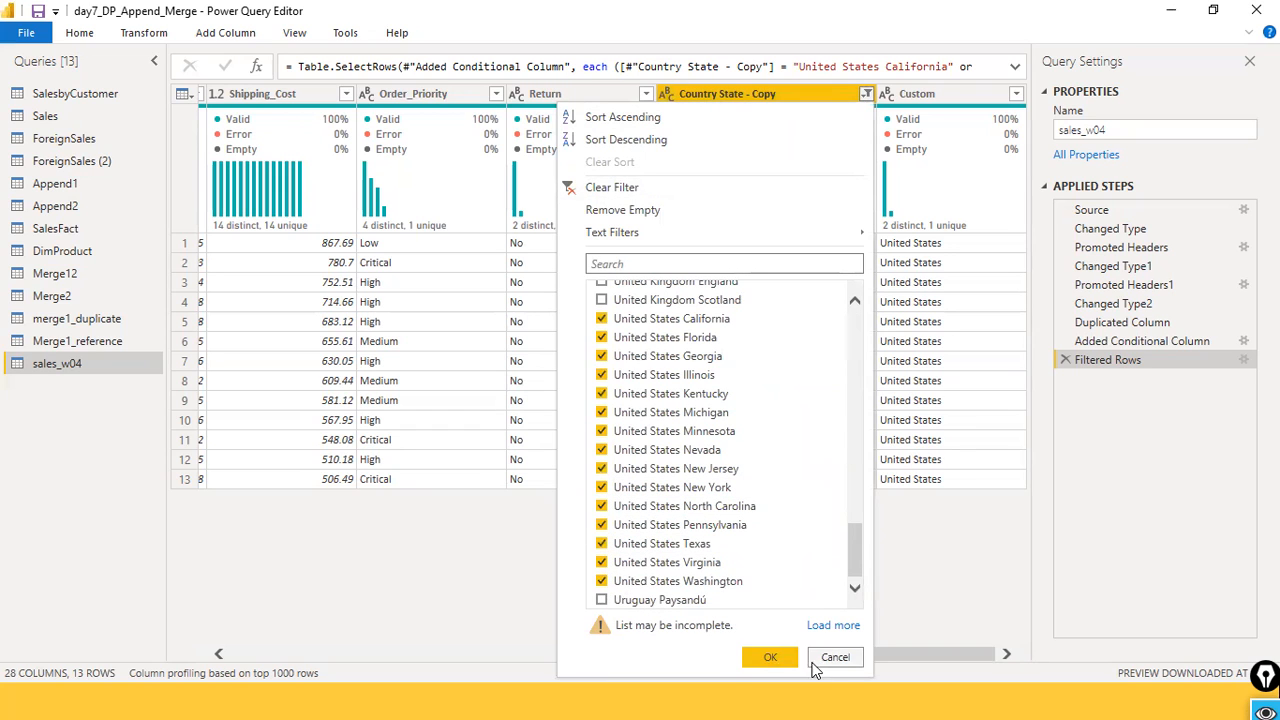
left_click(770, 657)
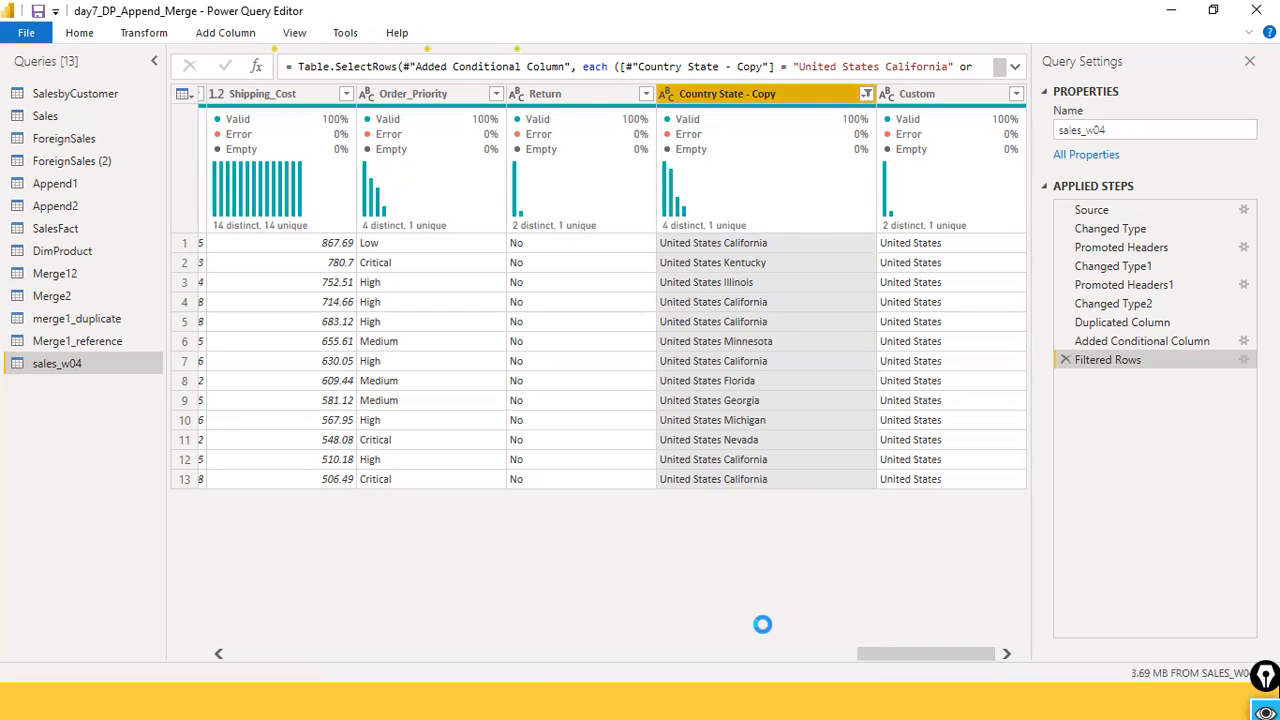
scroll(800, 550, "down", 2)
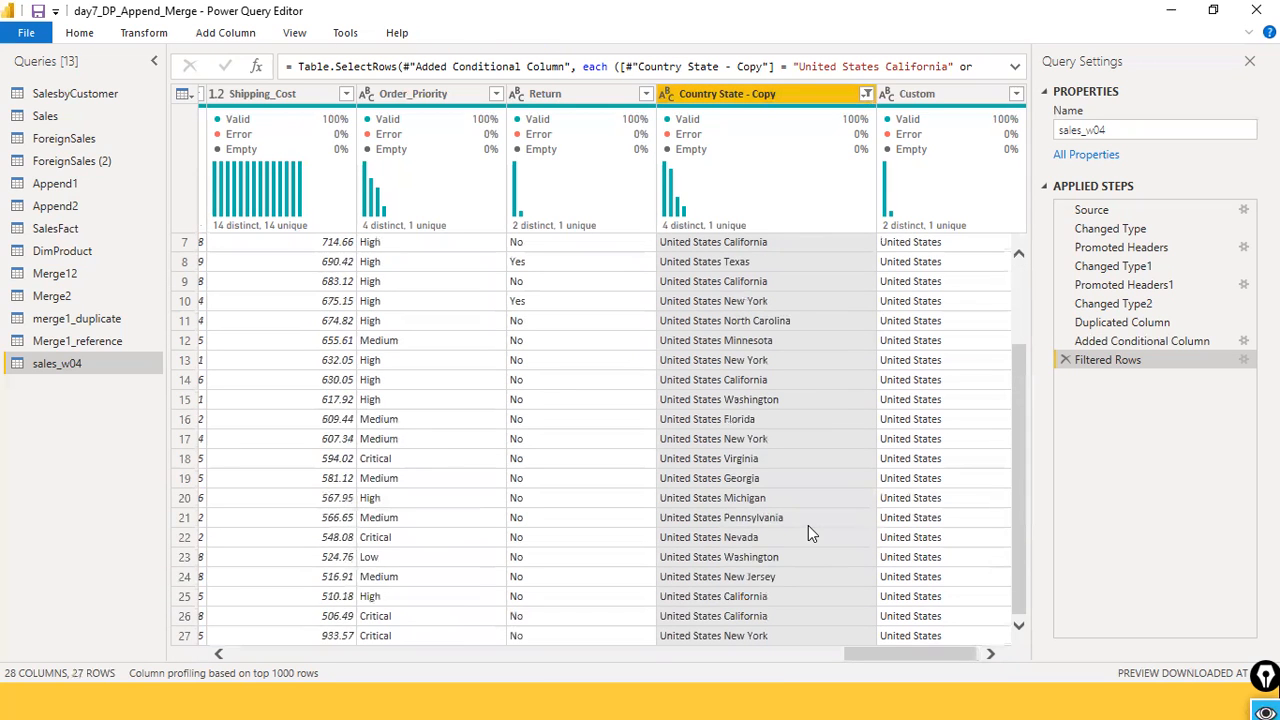
scroll(809, 528, "up", 2)
scroll(808, 525, "down", 2)
scroll(808, 525, "up", 2)
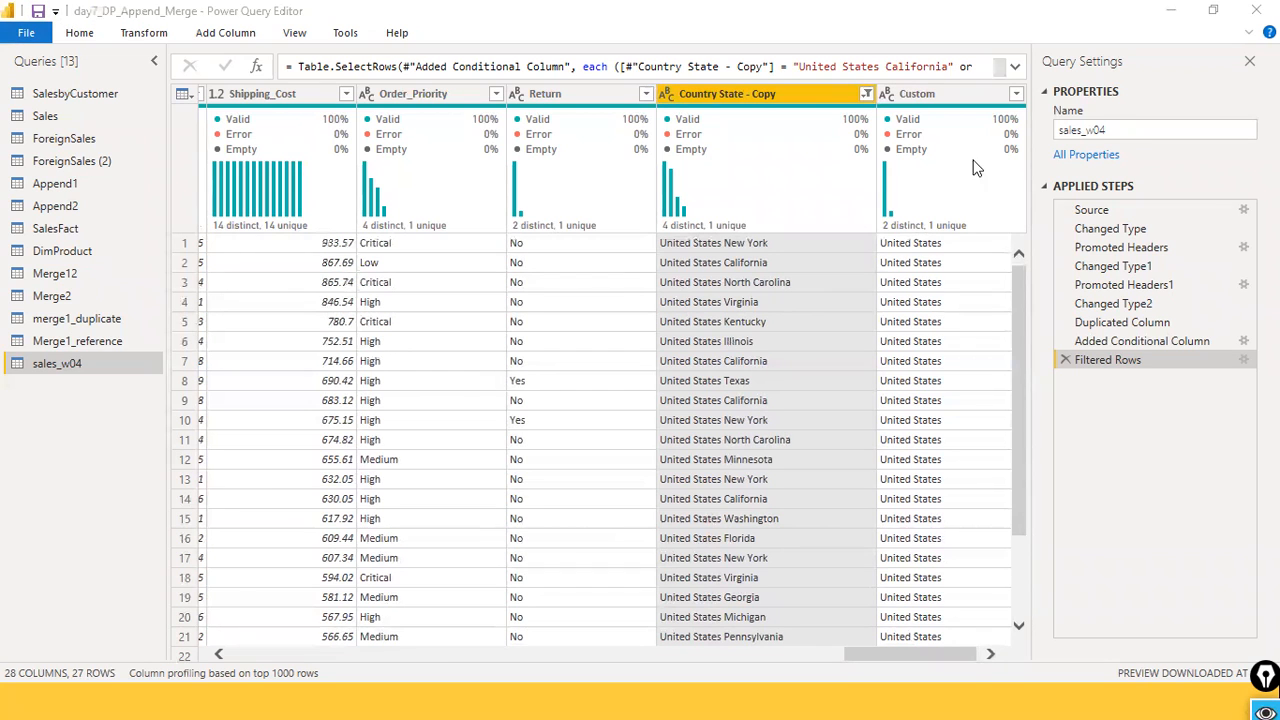
Step: Select the Custom column and bring up the commands for adding a column
left_click(965, 99)
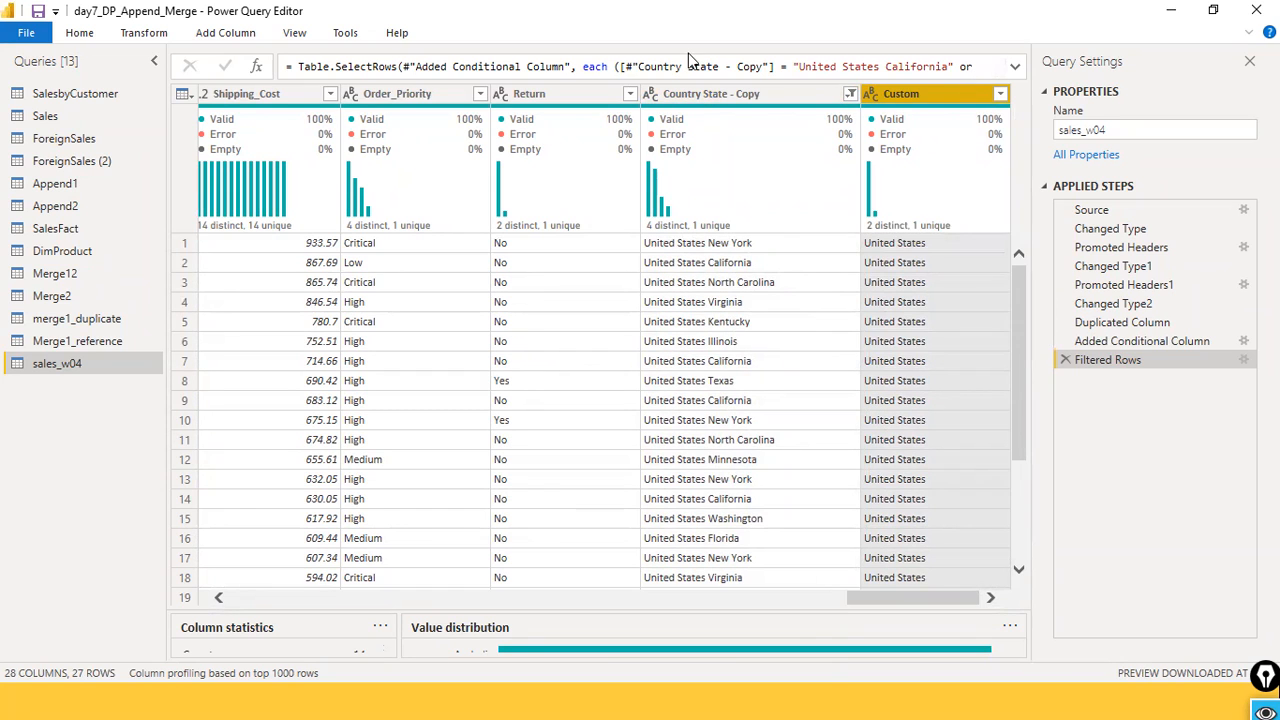
mouse_move(513, 157)
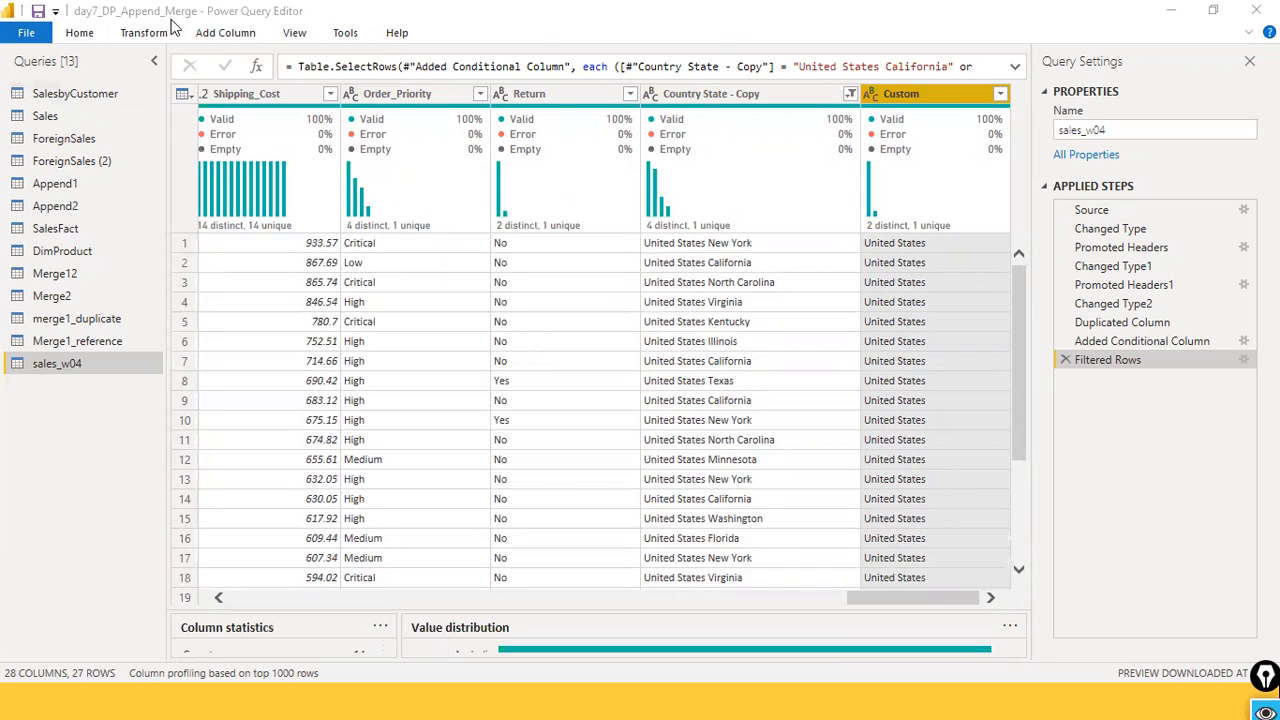
left_click(206, 38)
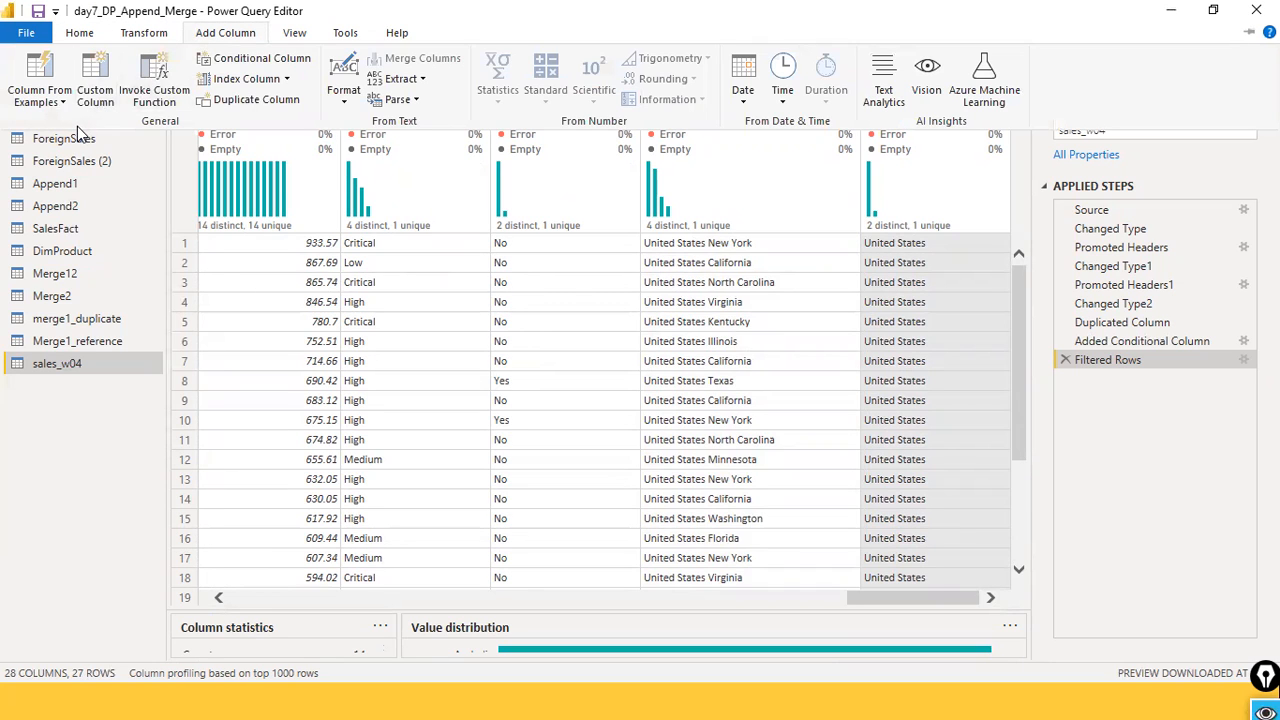